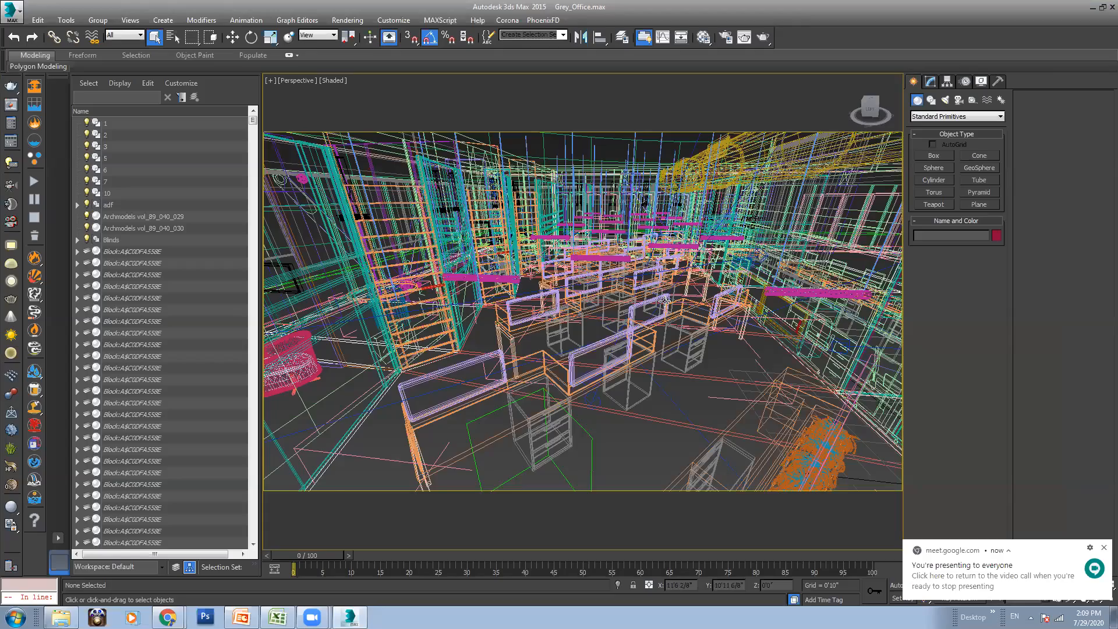
Set the perspective viewport to shaded display and unhide all objects in the office scene
key("F3")
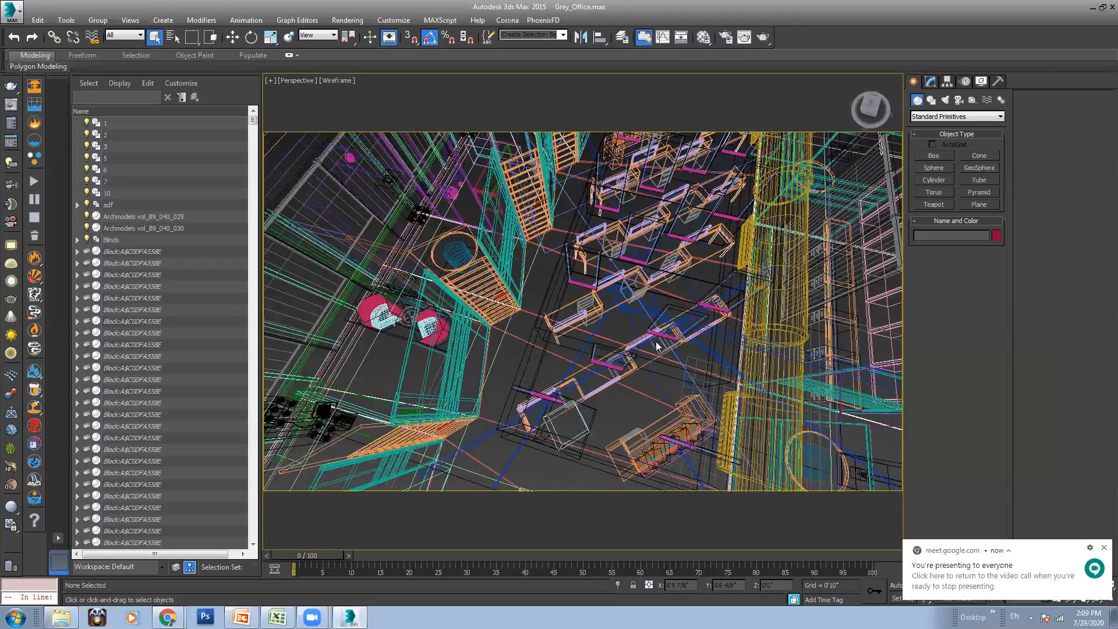
scroll(656, 346, "down", 4)
key("F3")
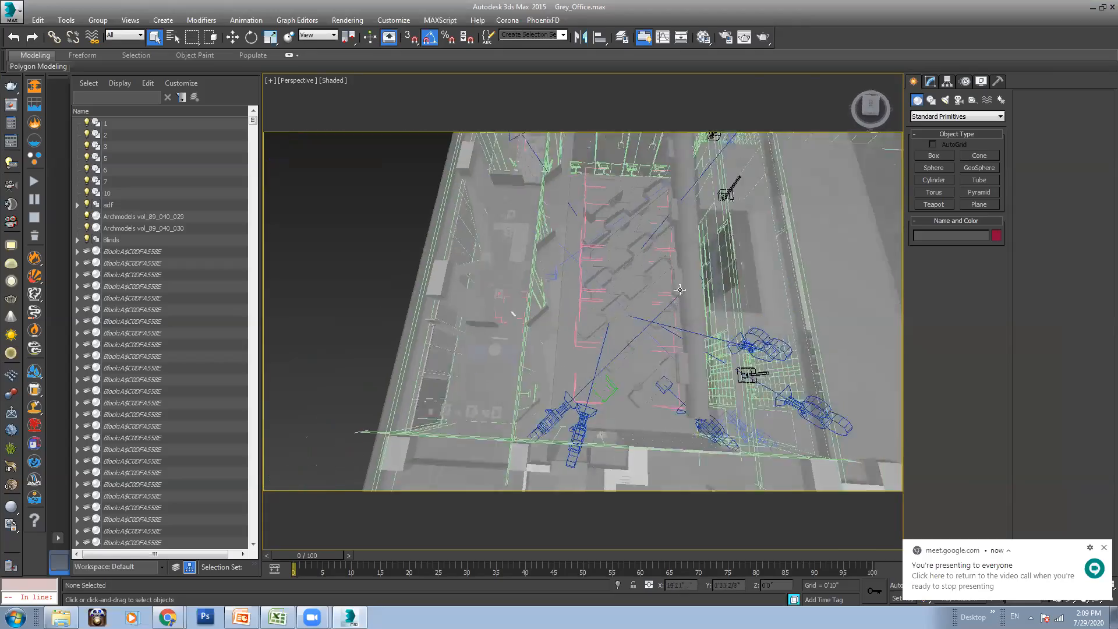
scroll(679, 289, "up", 5)
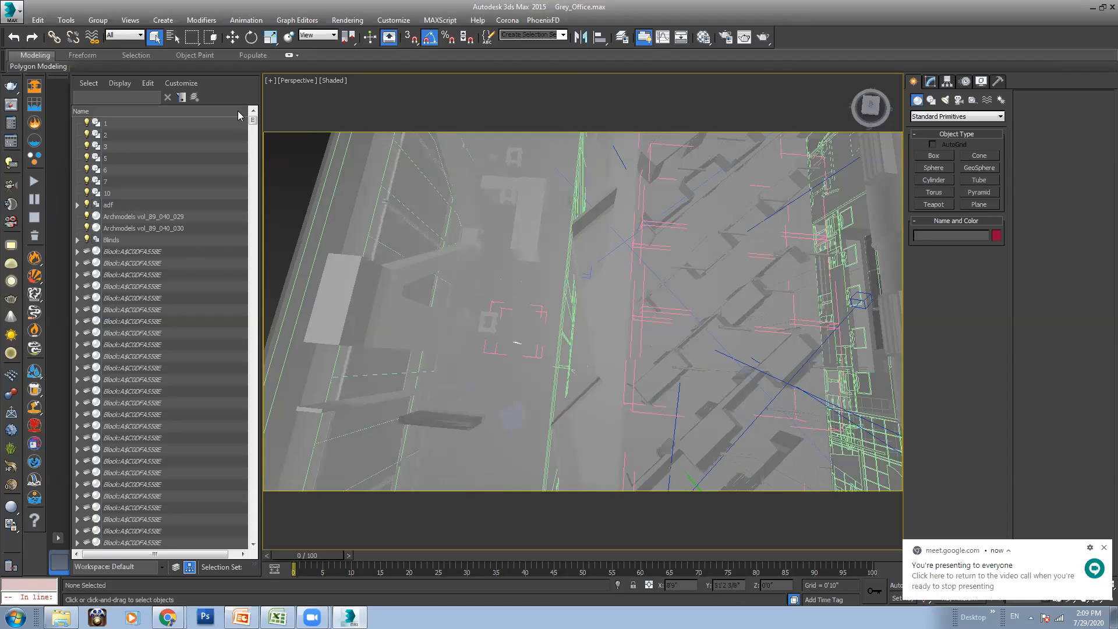
mouse_move(253, 121)
left_mouse_down()
mouse_move(261, 558)
mouse_move(250, 122)
left_mouse_up()
scroll(567, 299, "down", 3)
scroll(566, 298, "down", 4)
middle_click_drag(566, 298, 512, 230, "alt")
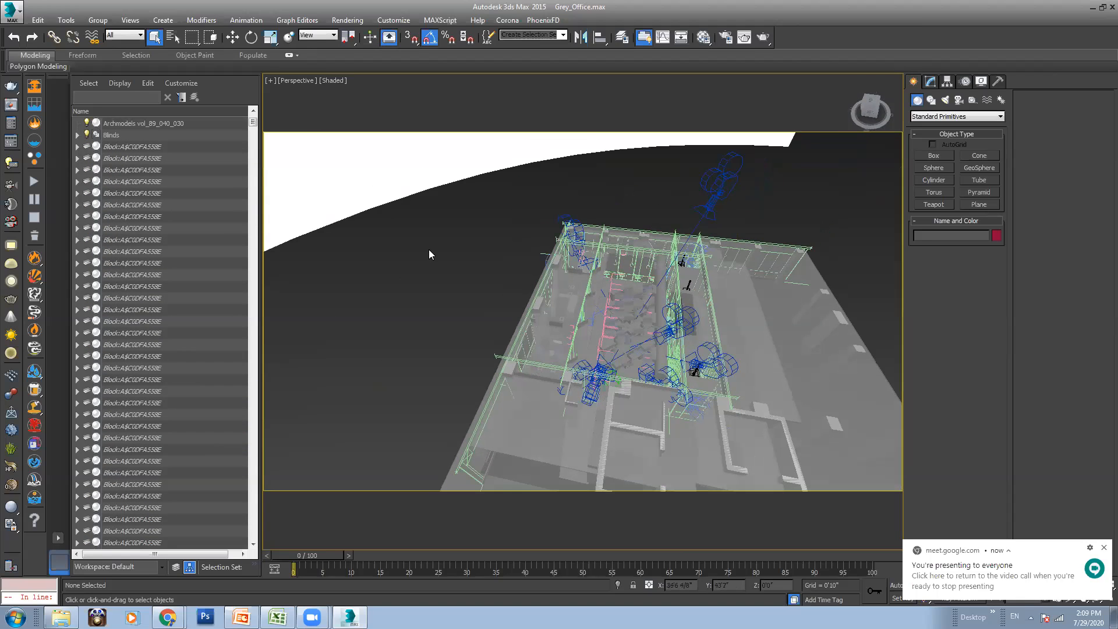
right_click(469, 252)
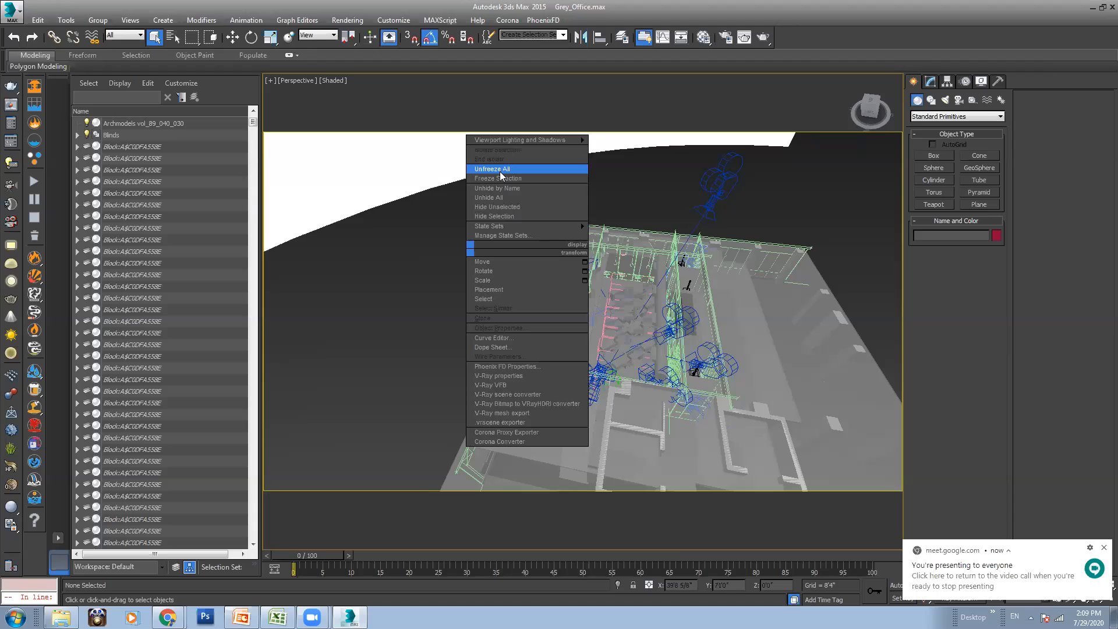
left_click(501, 199)
Show the office through Camera006 and turn on edged faces in the shaded display
left_click(612, 342)
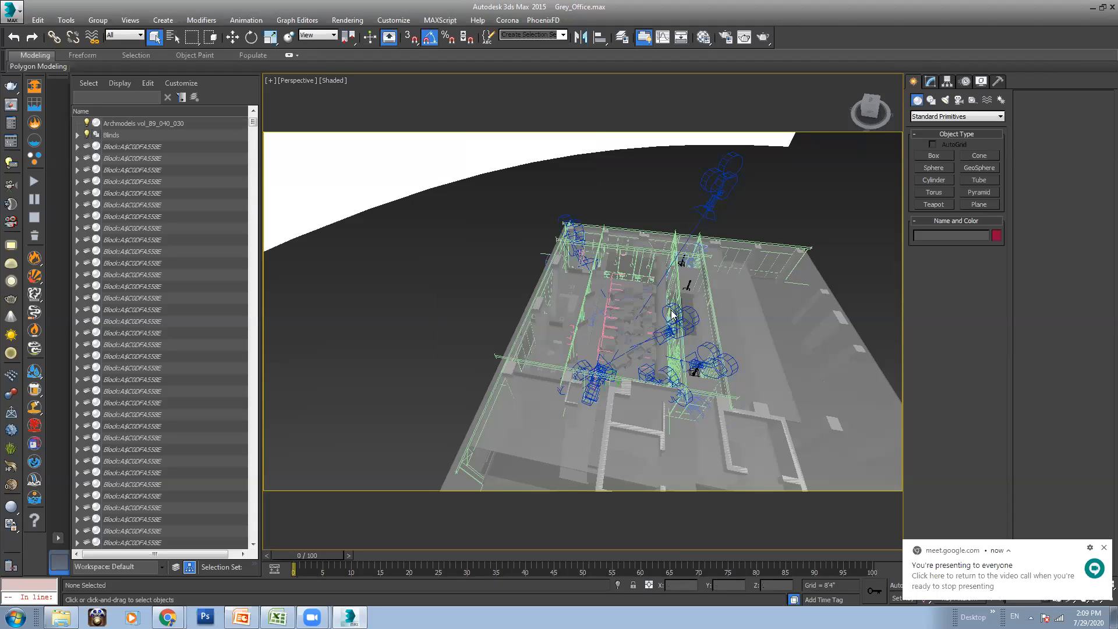
middle_click_drag(612, 342, 634, 335, "alt")
scroll(636, 334, "up", 6)
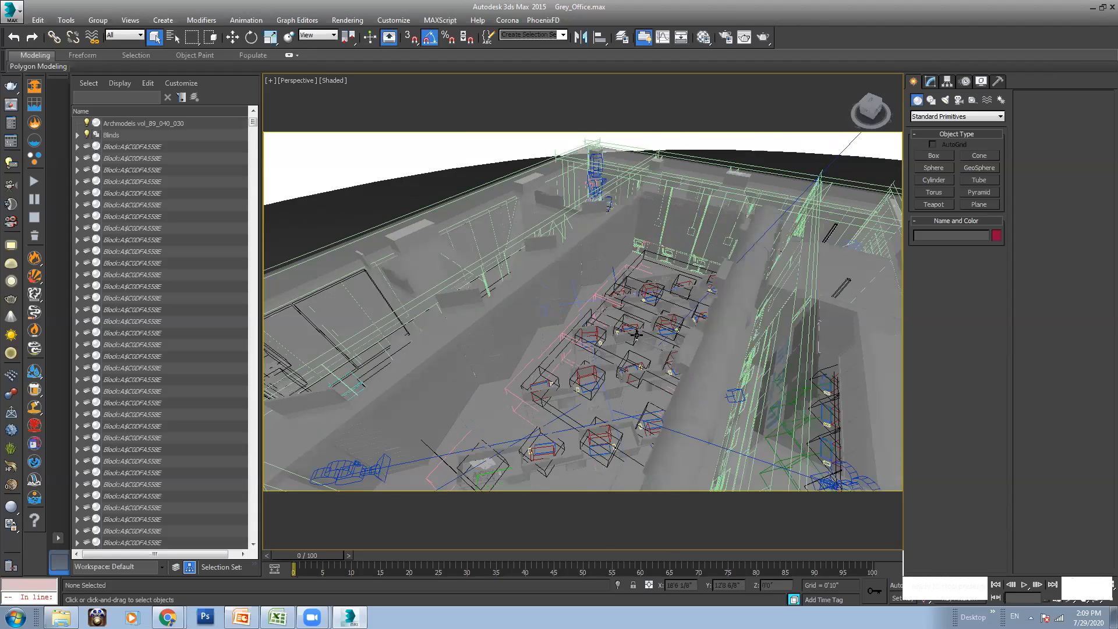
key("c")
double_click(516, 254)
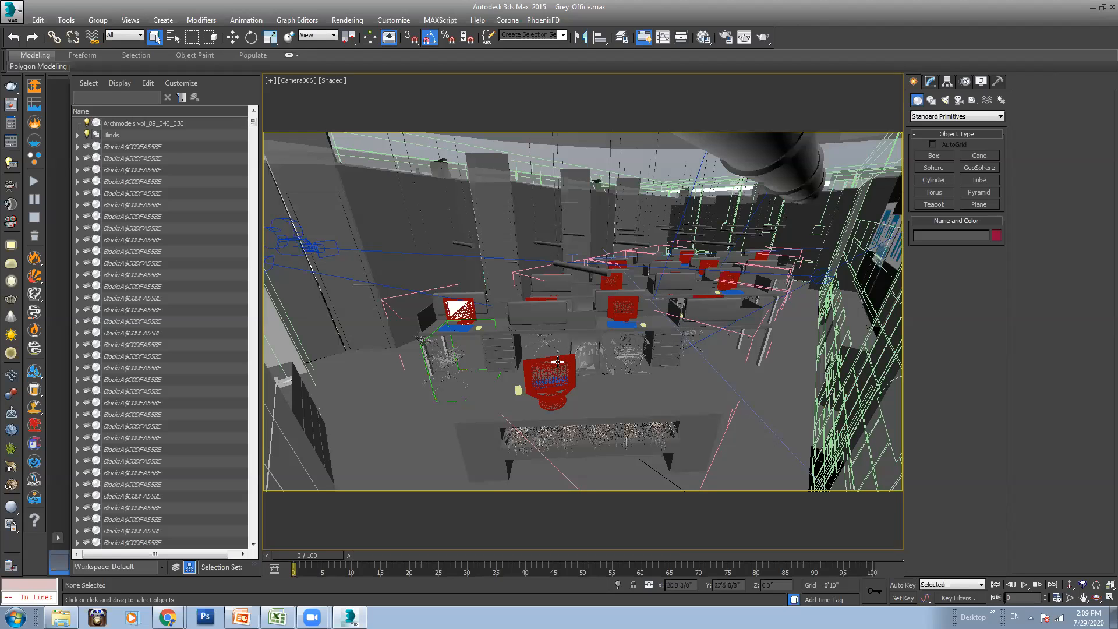
left_click(557, 362)
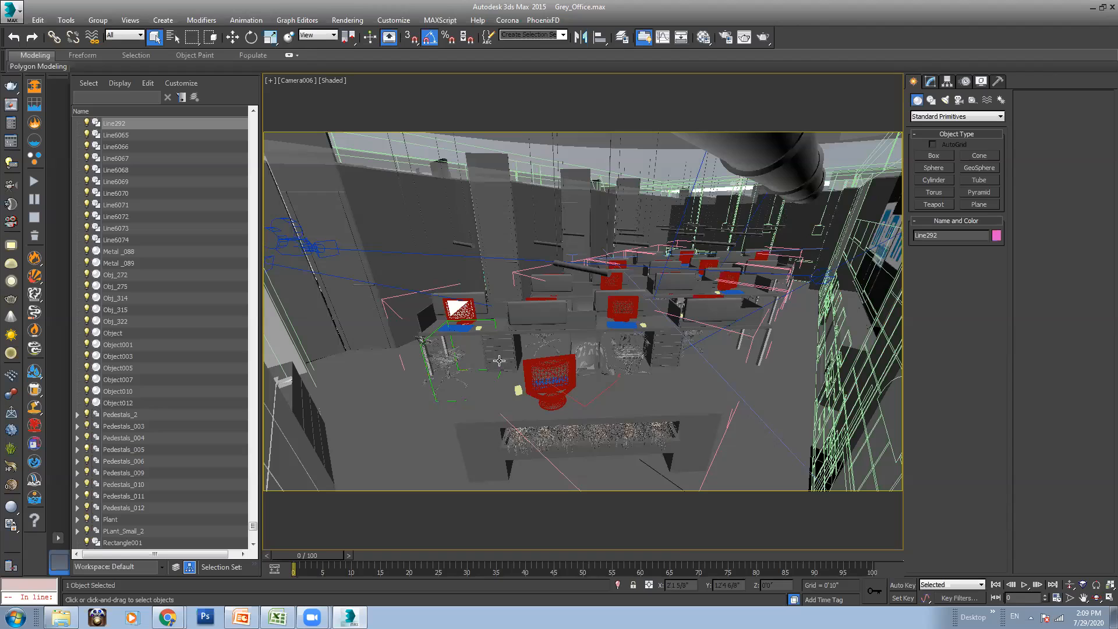
key("F4")
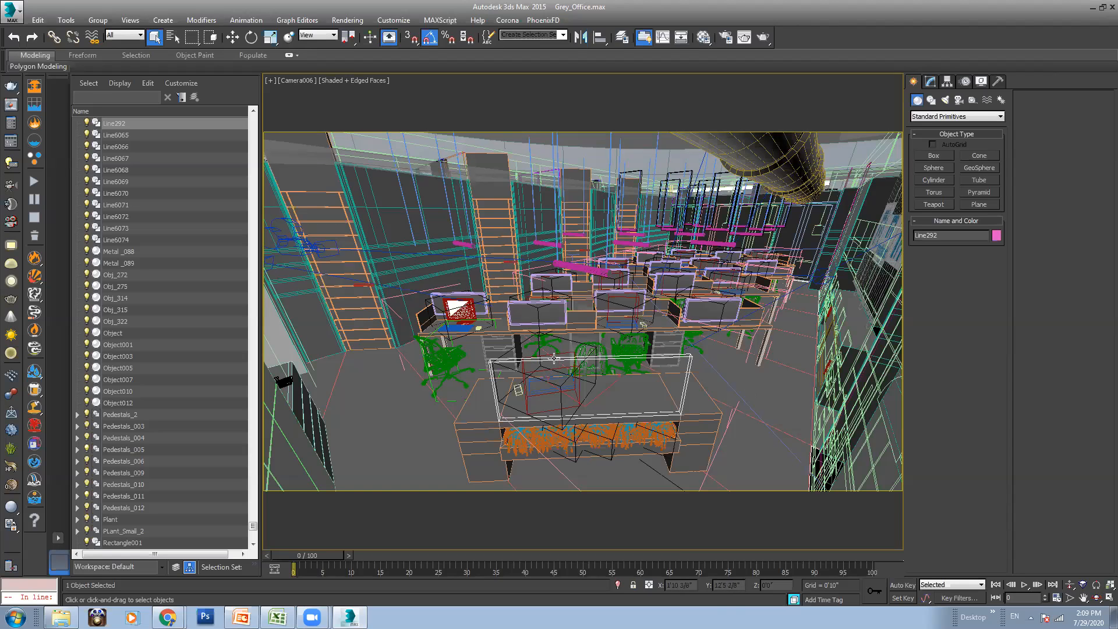
Select the Employees_Chairs group, change from the camera to a perspective view, and isolate the group
left_click(467, 307)
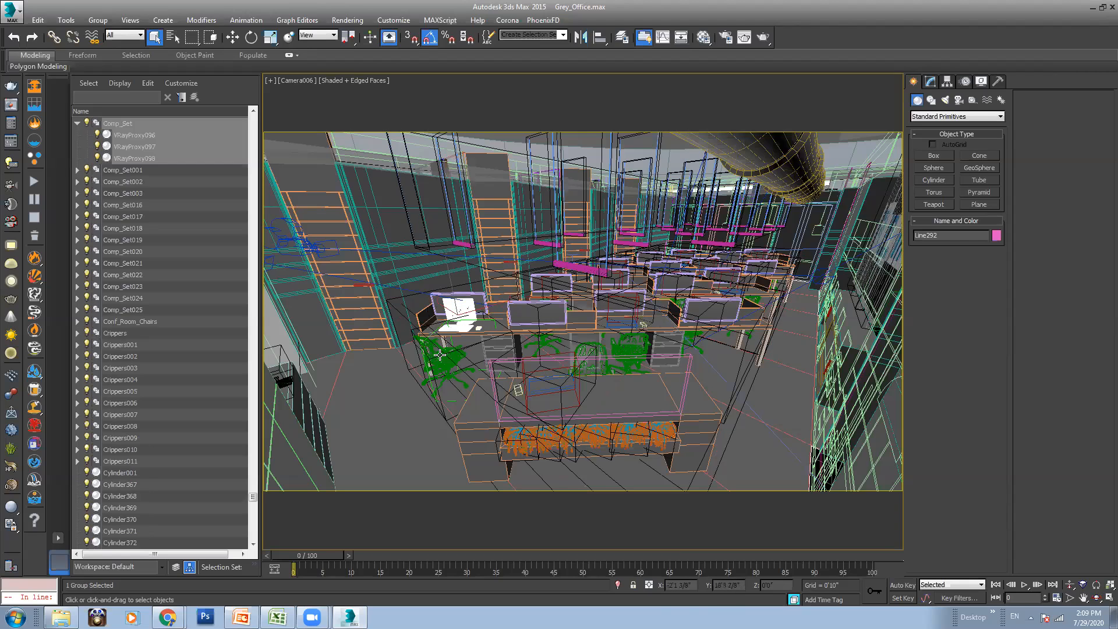
left_click(441, 353)
left_click(300, 82)
left_click(331, 123)
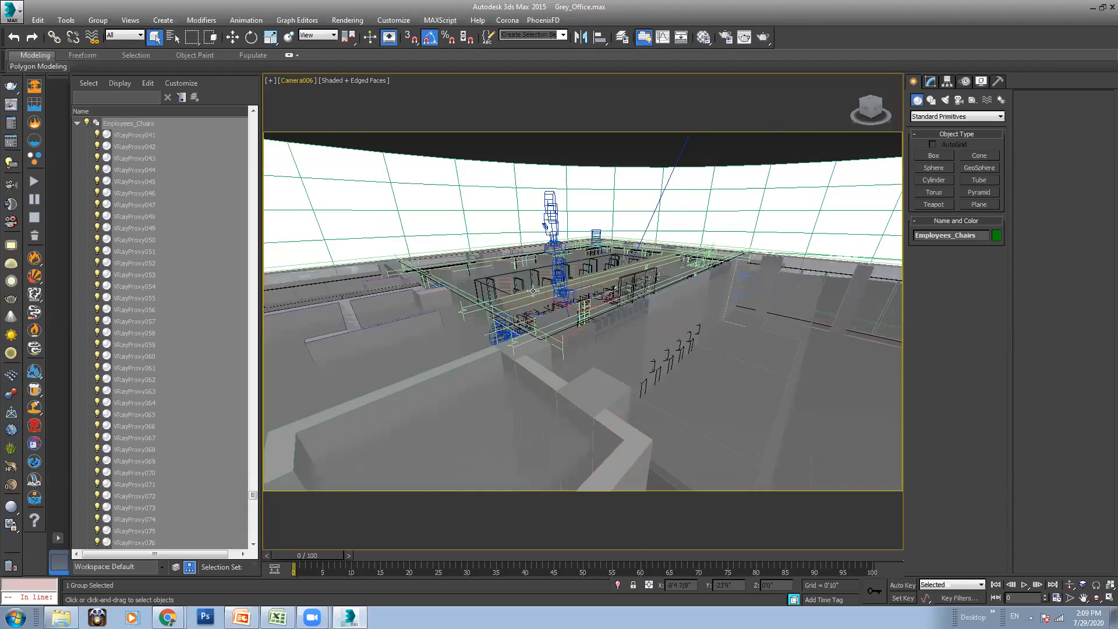
scroll(533, 293, "up", 5)
middle_click_drag(534, 294, 545, 360)
scroll(541, 384, "up", 6)
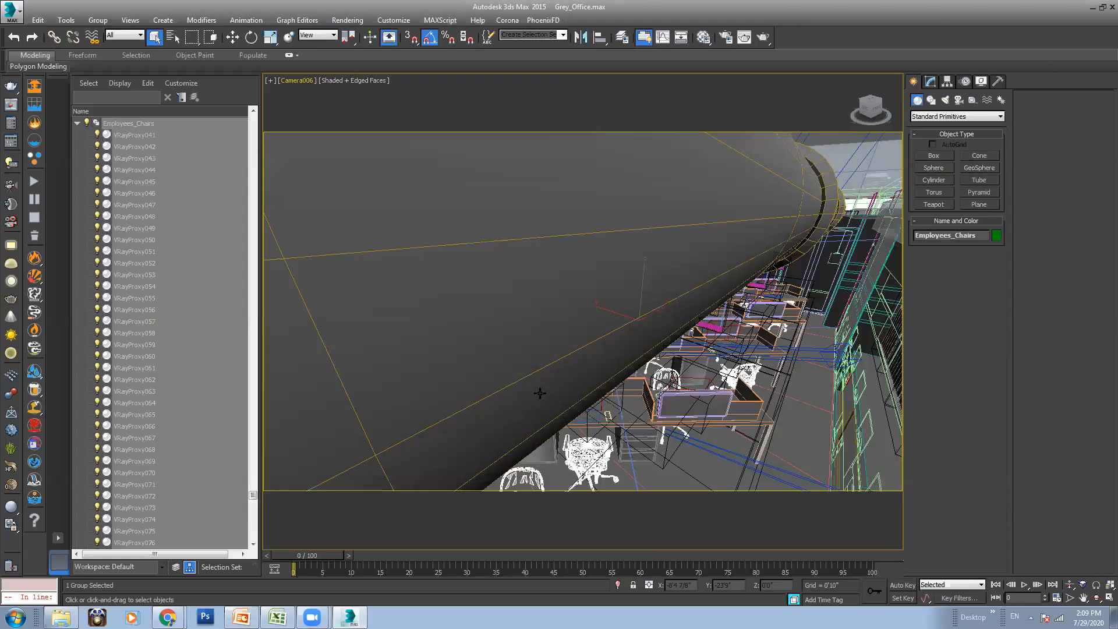
key("alt+q")
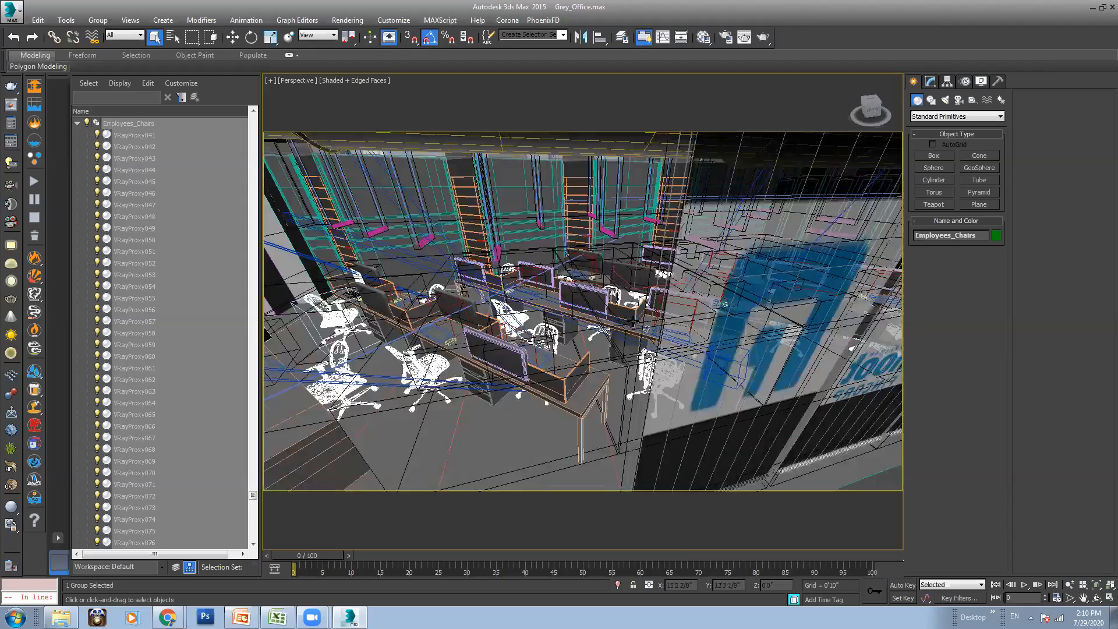
Open the Employees_Chairs group and isolate the single front chair VRayProxy054
scroll(656, 315, "up", 10)
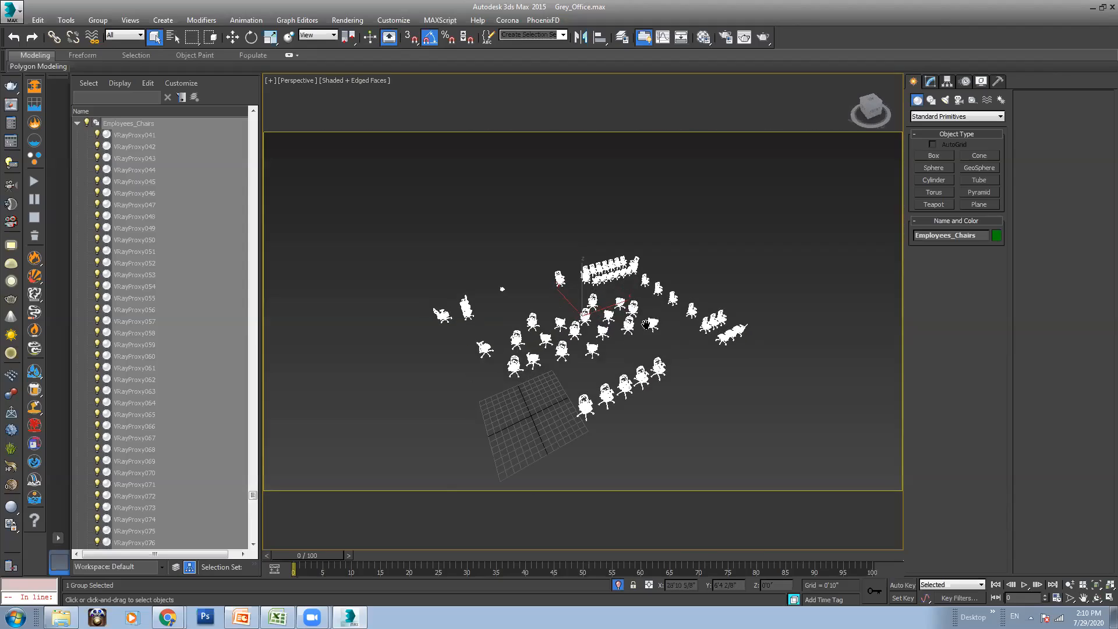
middle_click_drag(645, 324, 635, 324, "alt")
left_click(720, 378)
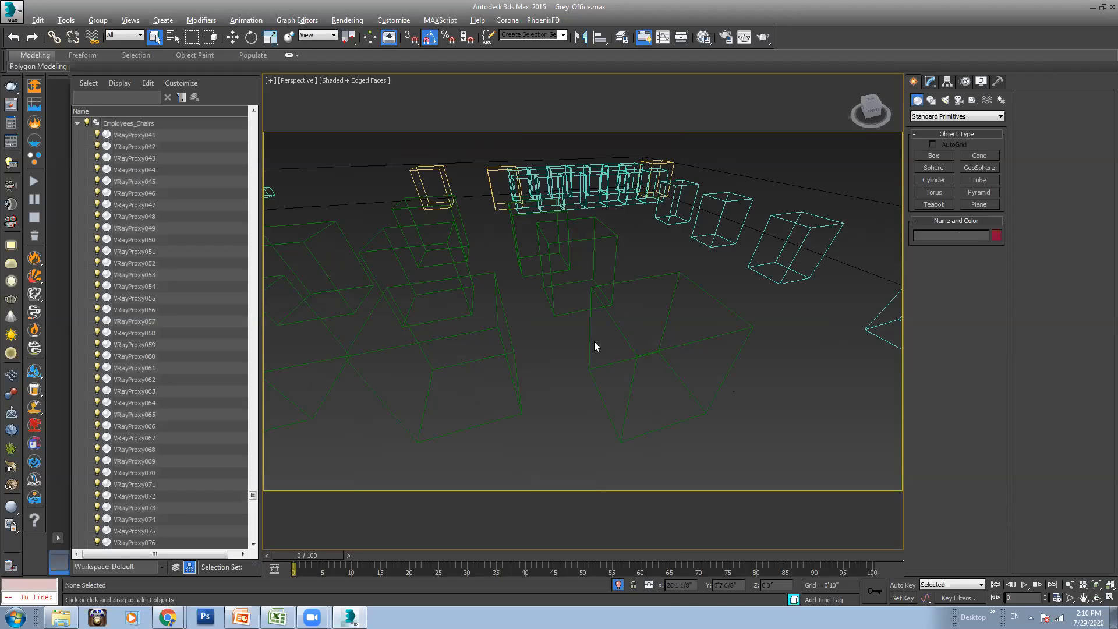
left_click(776, 350)
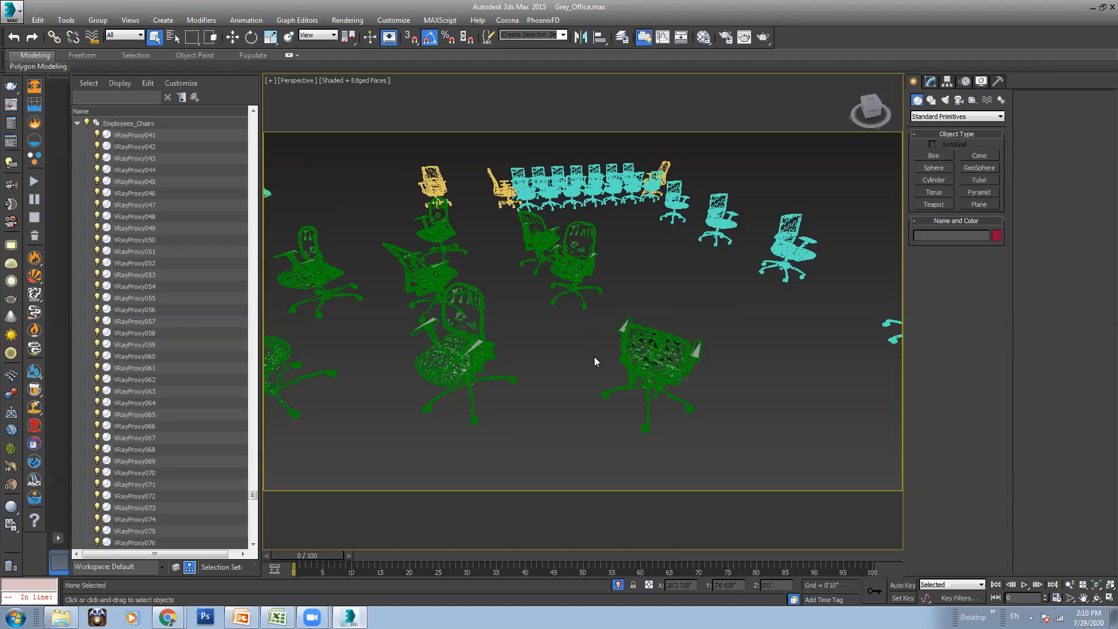
middle_click_drag(579, 315, 646, 338, "alt")
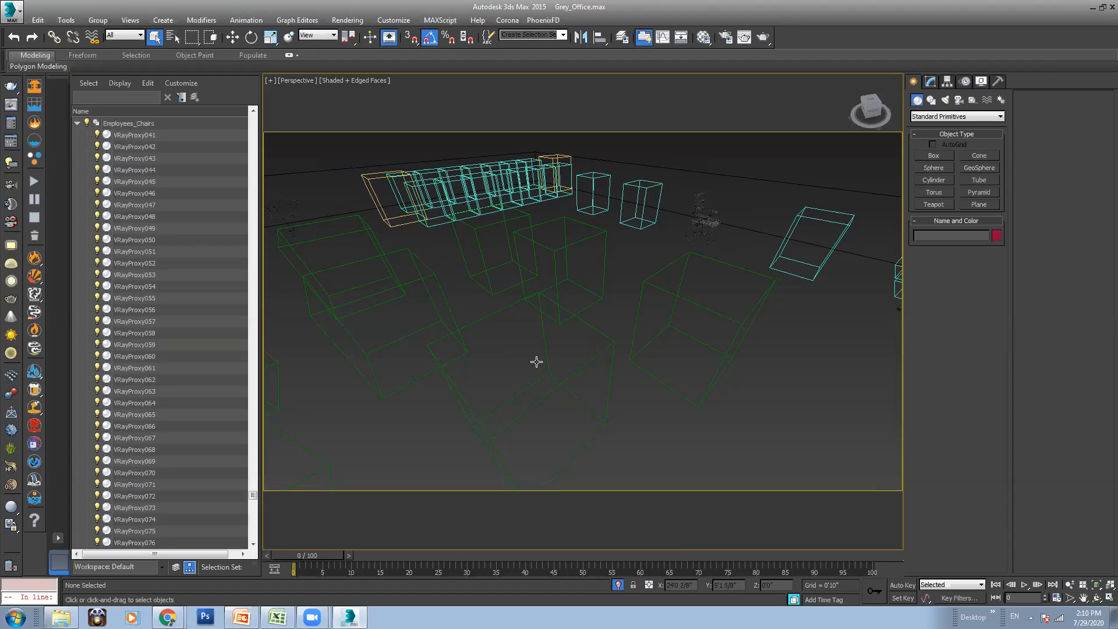
mouse_move(567, 340)
middle_mouse_down()
mouse_move(586, 317)
mouse_move(580, 303)
mouse_move(561, 334)
middle_mouse_up()
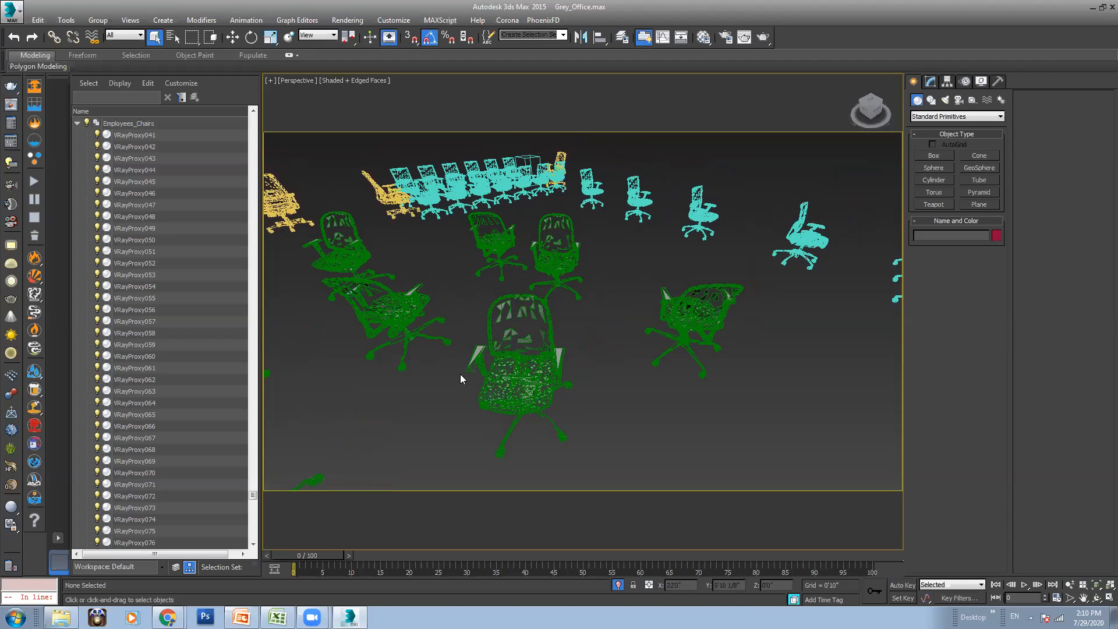
left_click(512, 376)
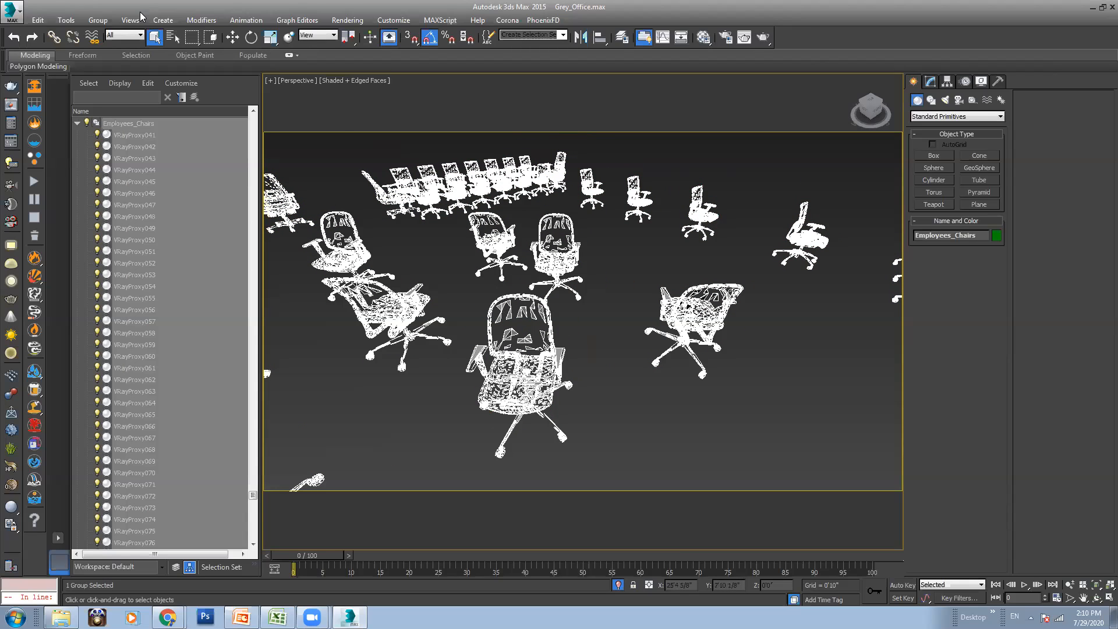
left_click(98, 21)
left_click(132, 74)
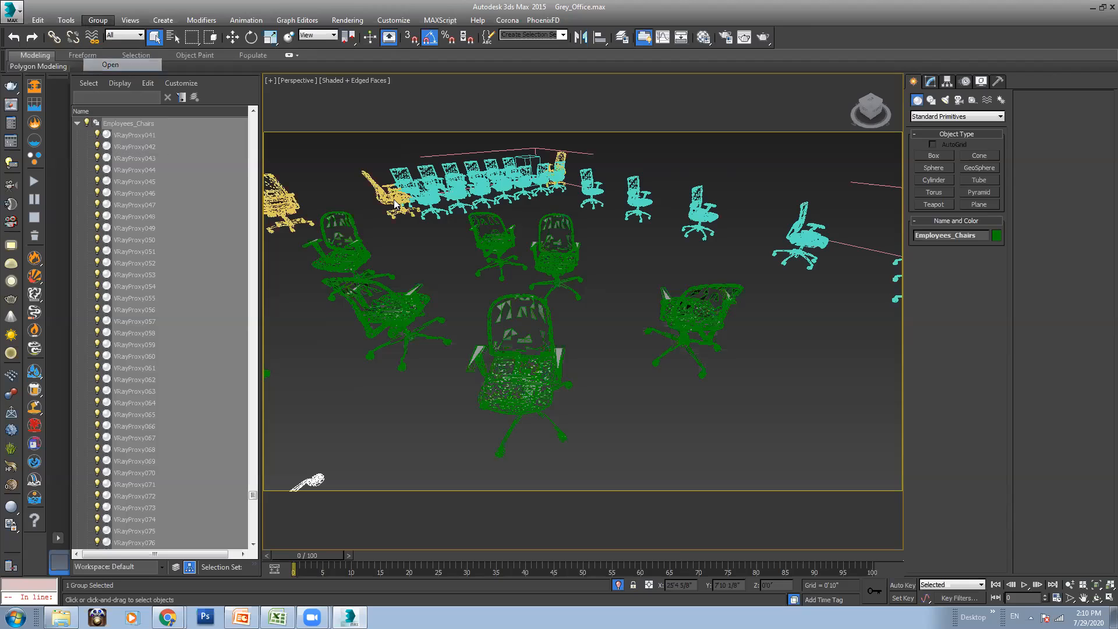
left_click(522, 379)
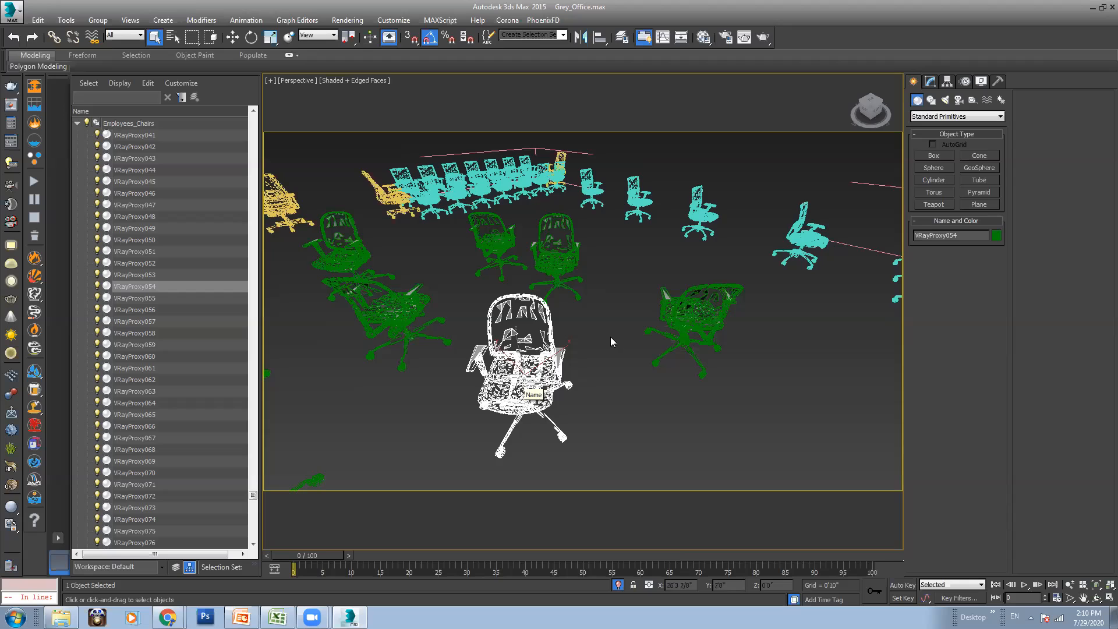
key("alt+q")
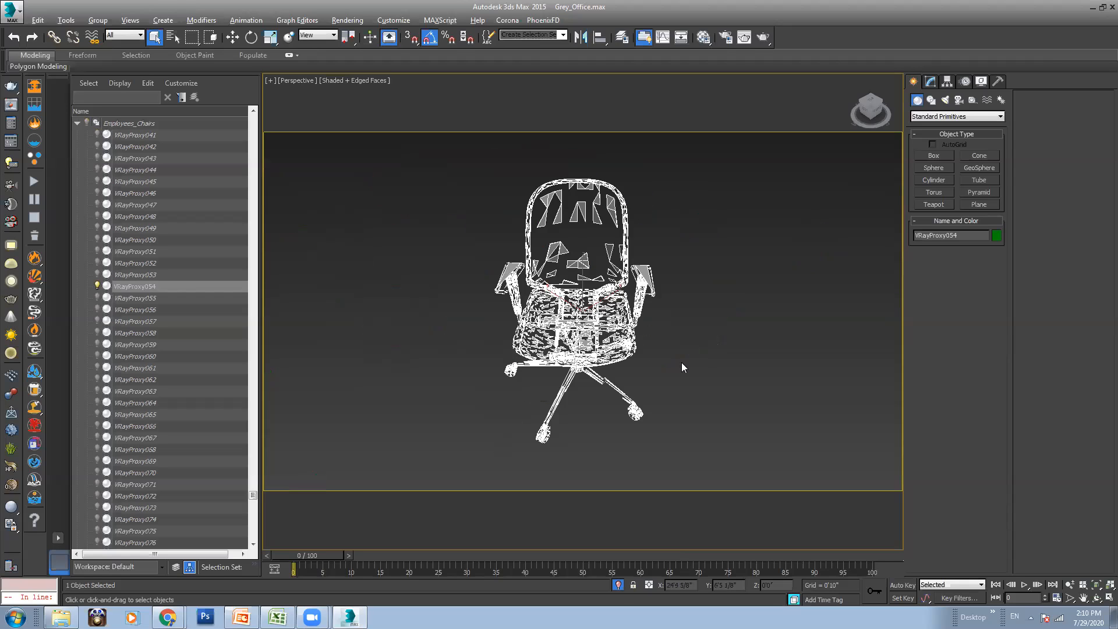
Examine the isolated chair's proxy preview from several angles, including its back, seat, armrests and base
left_click(681, 363)
middle_click_drag(678, 358, 627, 294, "alt")
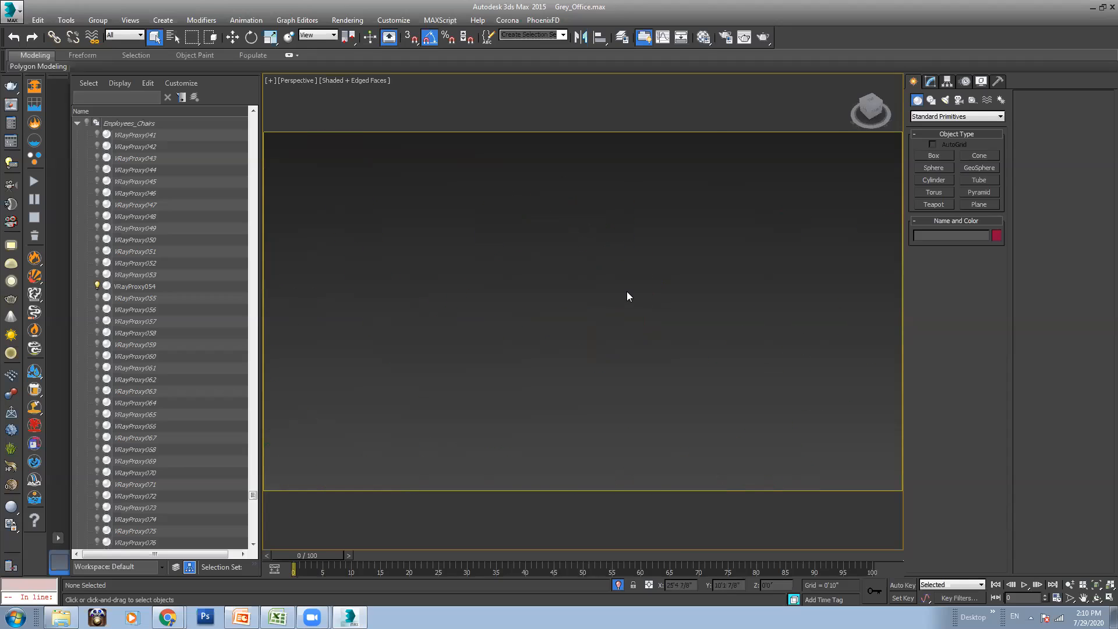
scroll(627, 292, "down", 7)
middle_click_drag(646, 318, 564, 328, "alt")
scroll(562, 327, "up", 2)
scroll(565, 329, "down", 1)
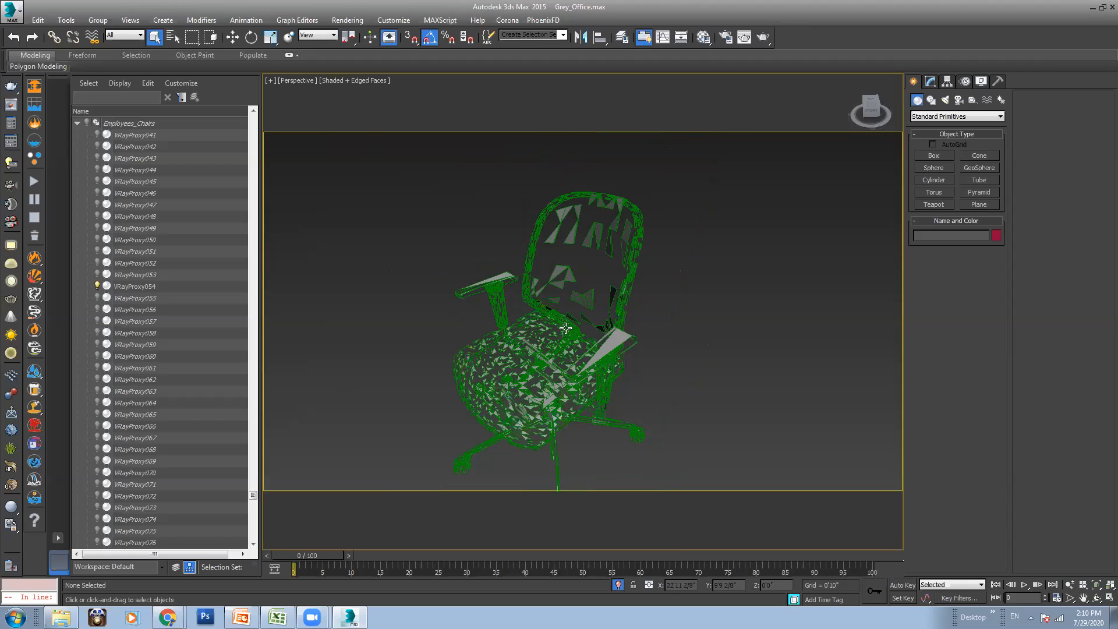
left_click(629, 271)
left_click(665, 360)
middle_click_drag(593, 362, 575, 301, "alt")
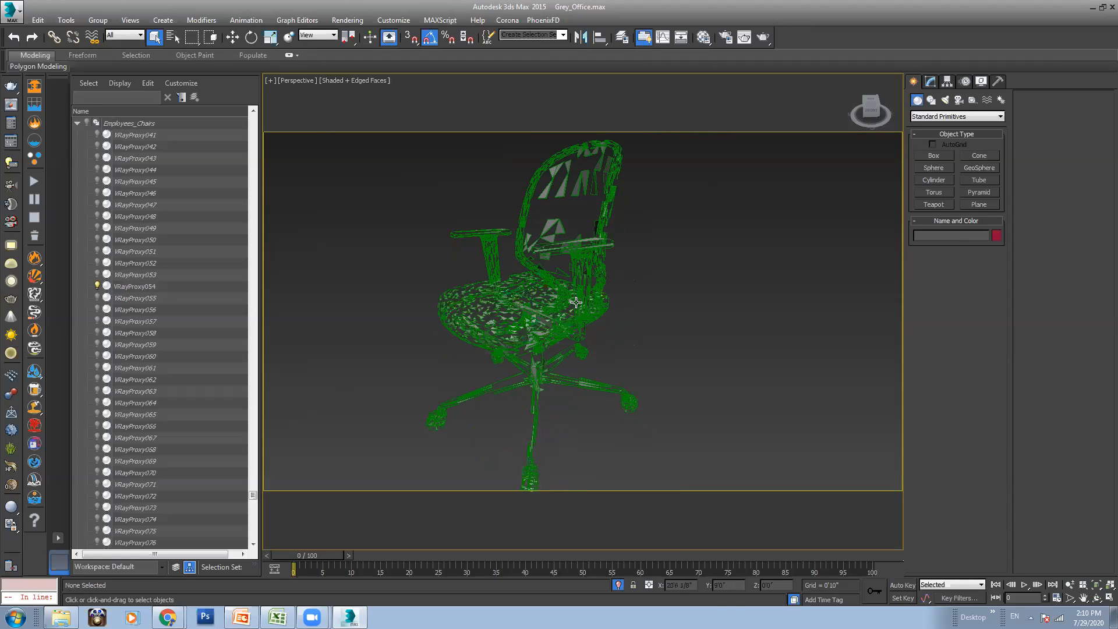
left_click(598, 325)
left_click(664, 432)
scroll(552, 301, "down", 3)
scroll(559, 249, "up", 5)
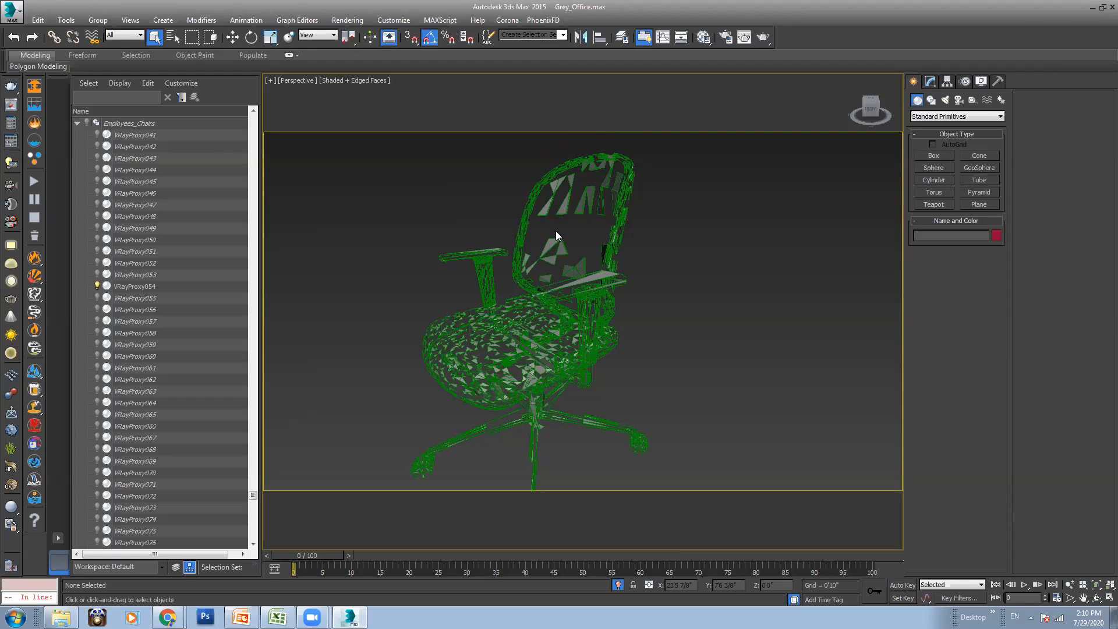
Select the isolated chair and display its VRayProxy parameters for review
left_click(624, 338)
scroll(624, 341, "down", 3)
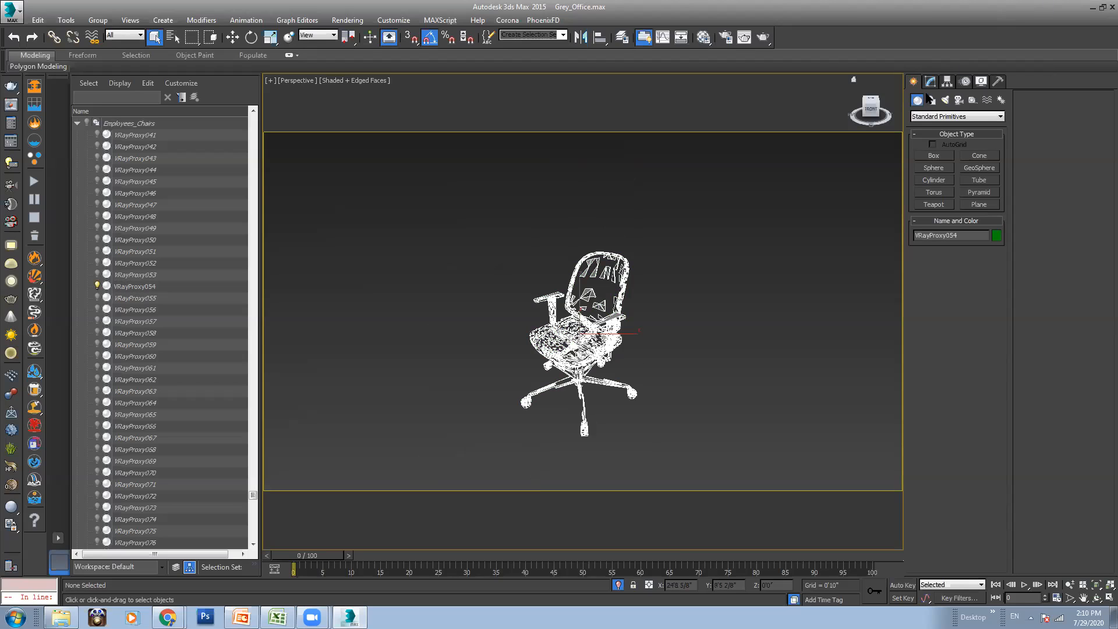
left_click(931, 82)
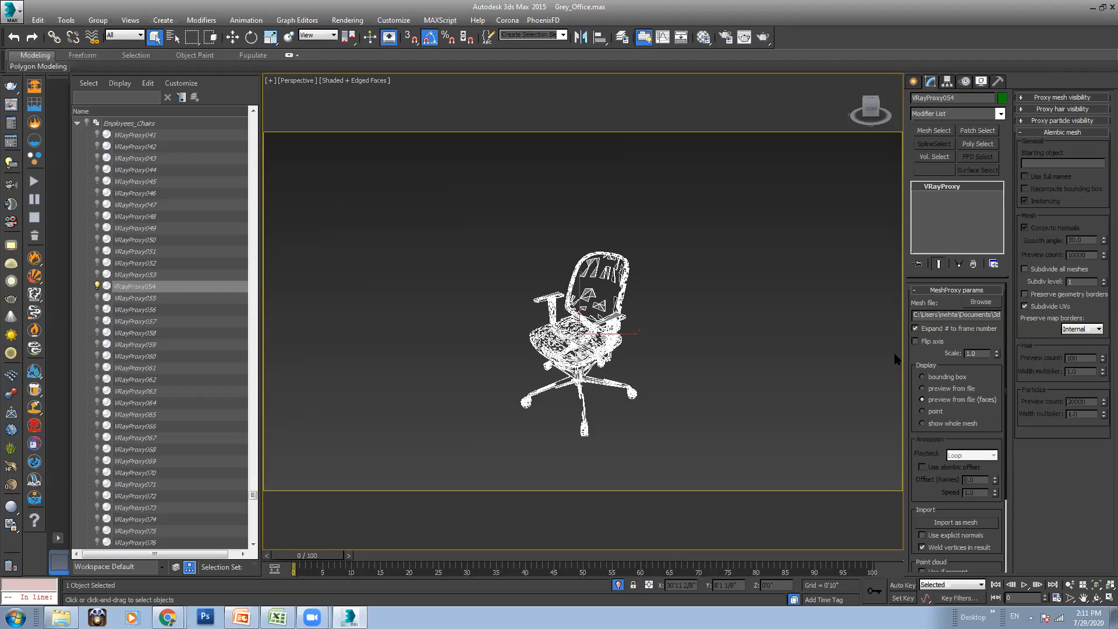
middle_click_drag(628, 341, 618, 298, "alt")
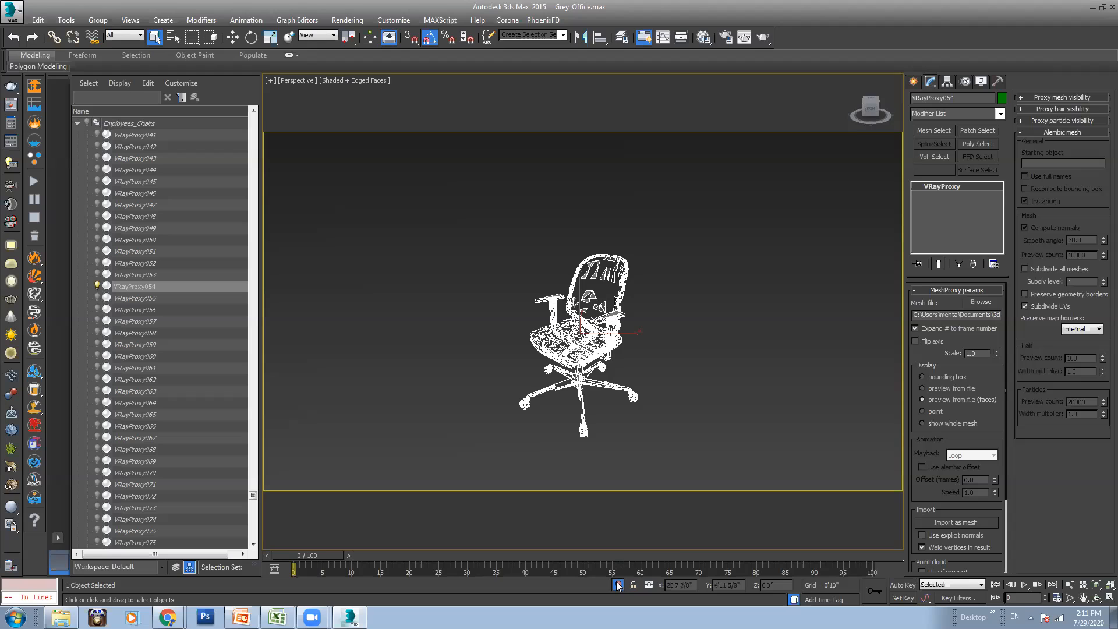
Exit isolation to show the whole office and close the Employees_Chairs group
left_click(618, 585)
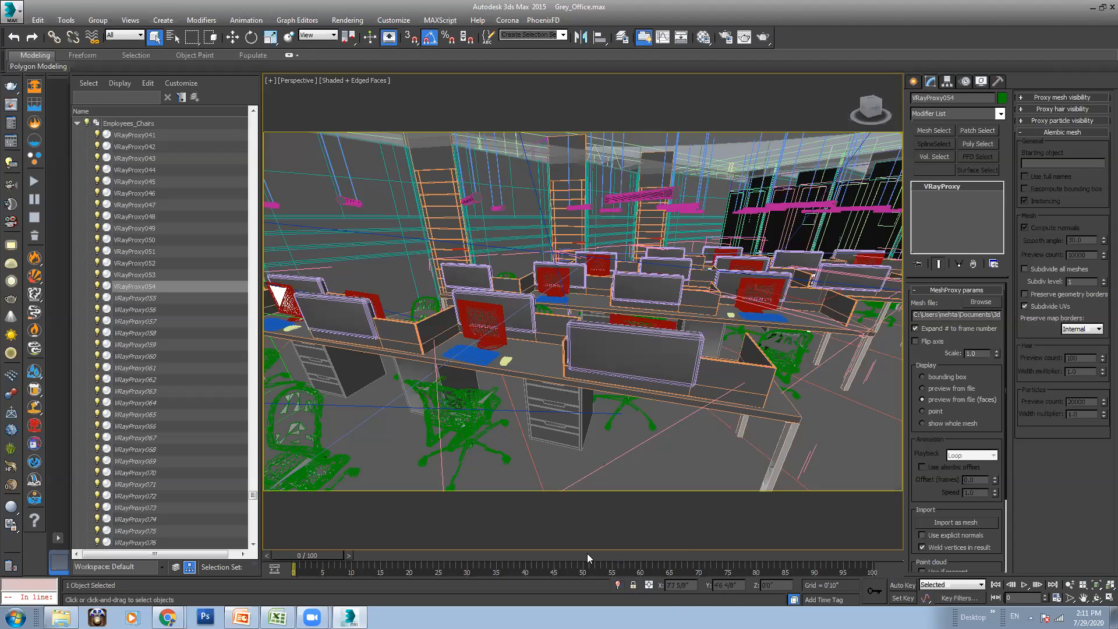
left_click(448, 396)
left_click(98, 20)
left_click(111, 77)
Isolate the whole Employees_Chairs group and open it to select the single chair VRayProxy049
key("alt+q")
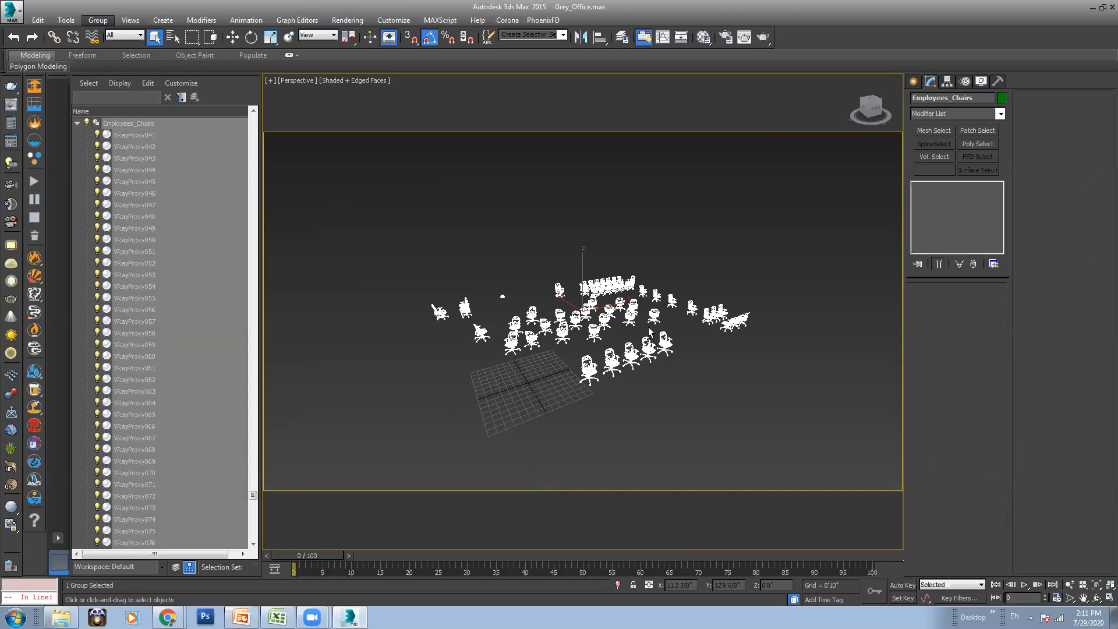
middle_click_drag(616, 338, 665, 341, "alt")
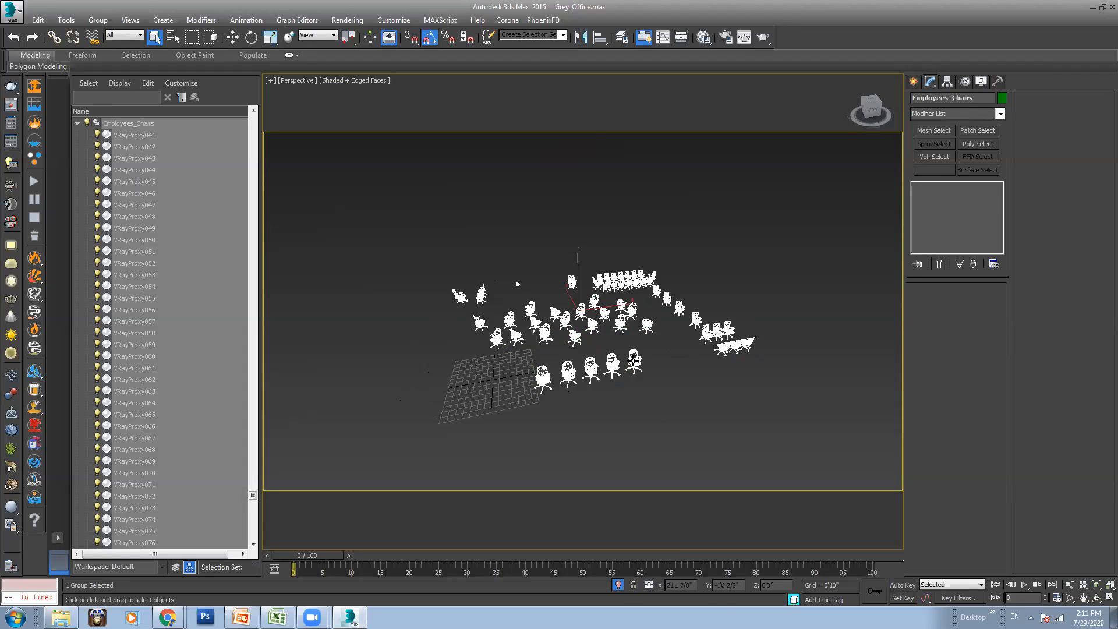
left_click(98, 20)
left_click(110, 64)
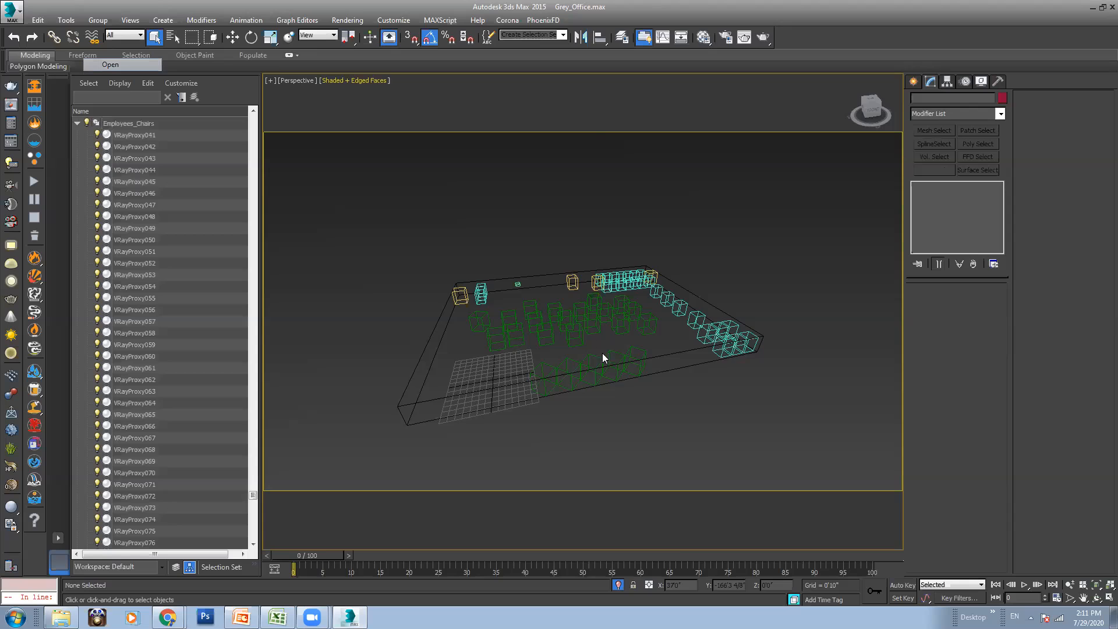
left_click(576, 332)
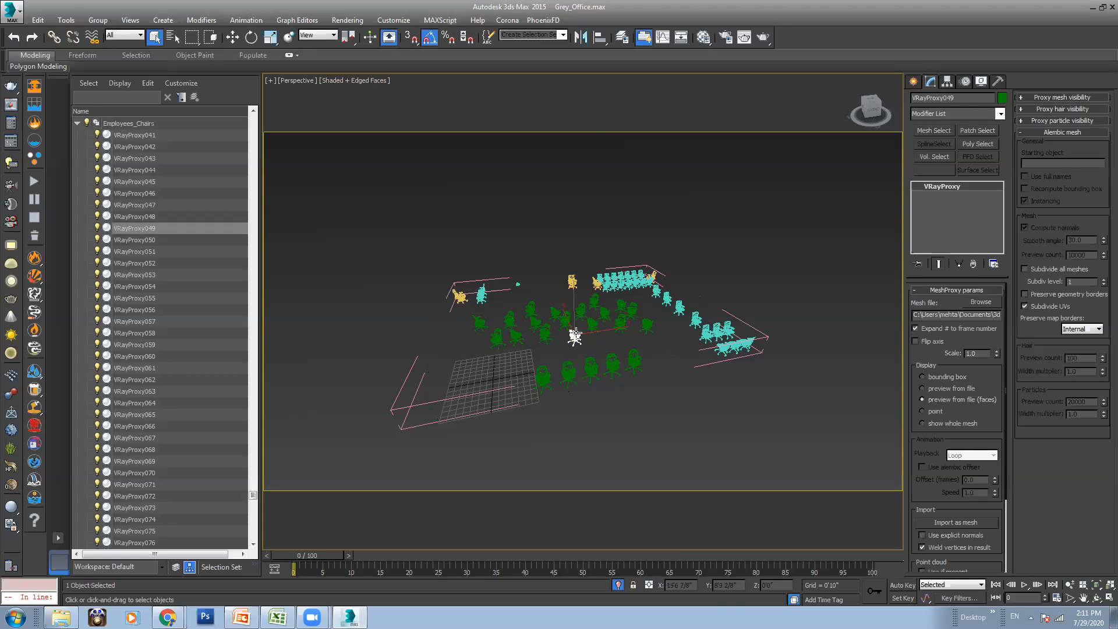
Set the proxy display of chair VRayProxy049 and of the green chair VRayProxy073 to bounding box
left_click(951, 377)
left_click(681, 378)
middle_click_drag(532, 310, 582, 326, "alt")
scroll(582, 326, "up", 3)
middle_click_drag(652, 324, 677, 312, "alt")
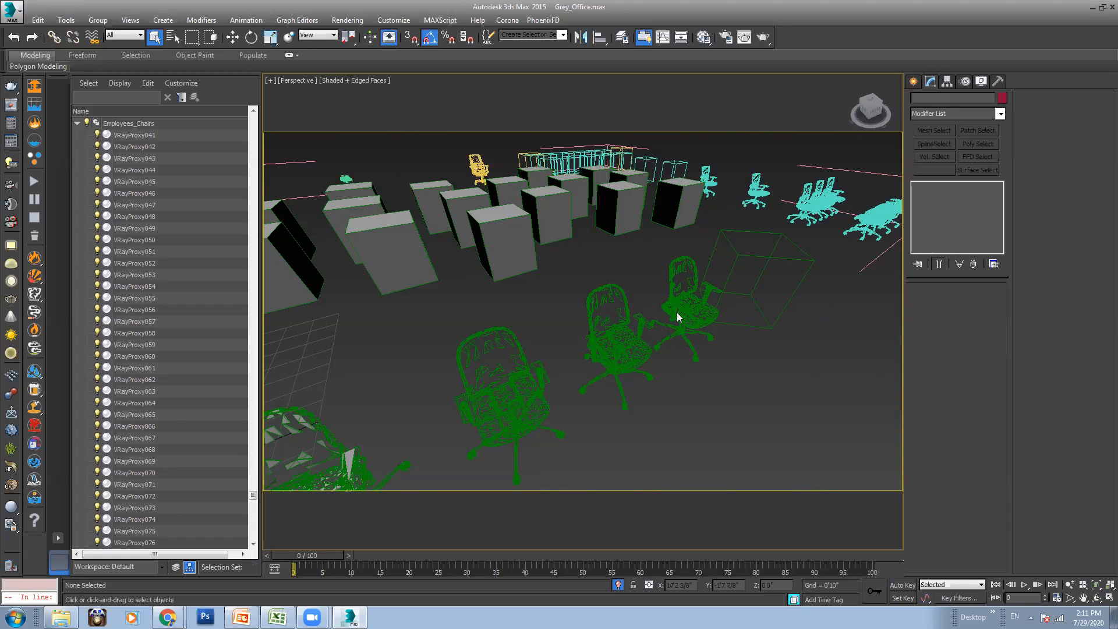
left_click(681, 305)
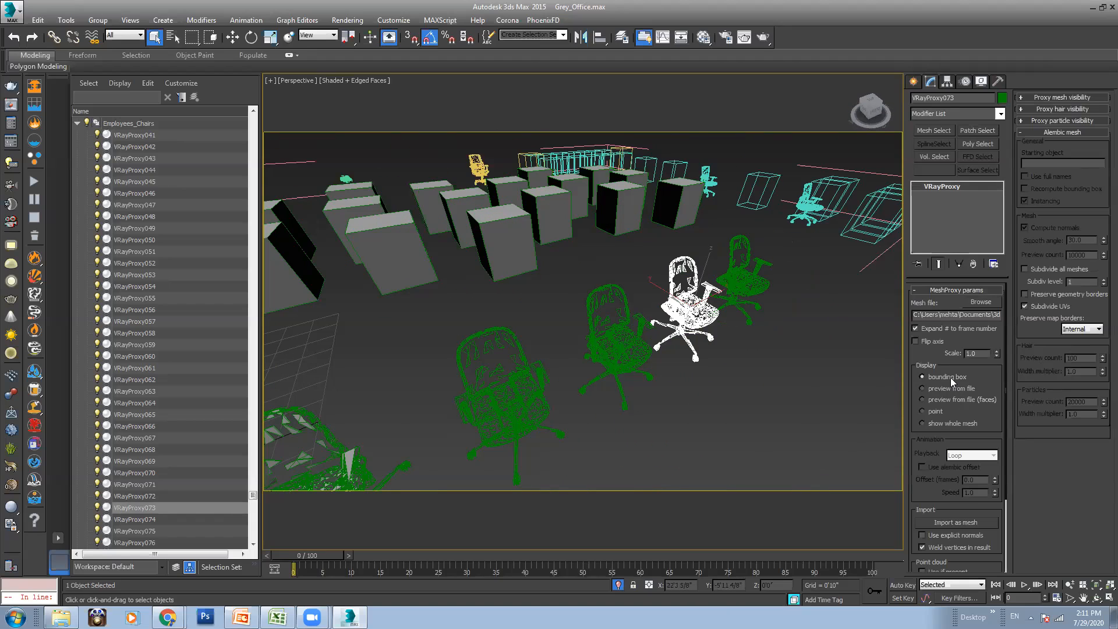
left_click(951, 377)
Select the teal chair VRayProxy064 and set its proxy display to bounding box
scroll(599, 303, "down", 5)
middle_click_drag(587, 307, 562, 301, "alt")
left_click(735, 252)
left_click(938, 388)
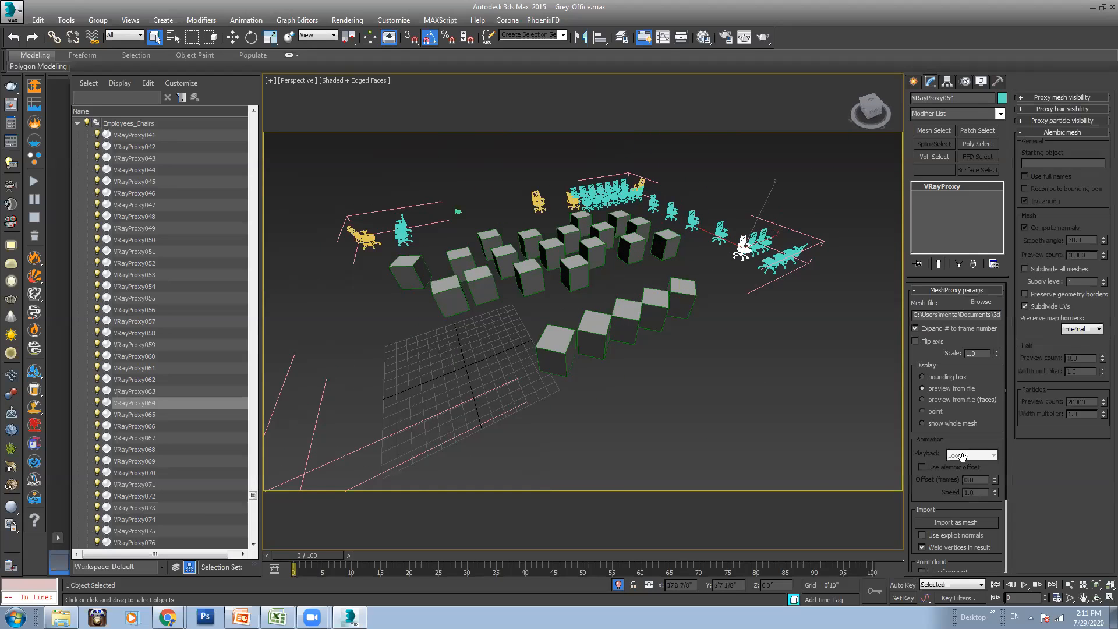
left_click(936, 377)
Set the proxy display of chairs VRayProxy079, VRayProxy078 and VRayProxy077 to bounding box
left_click(538, 199)
left_click(926, 377)
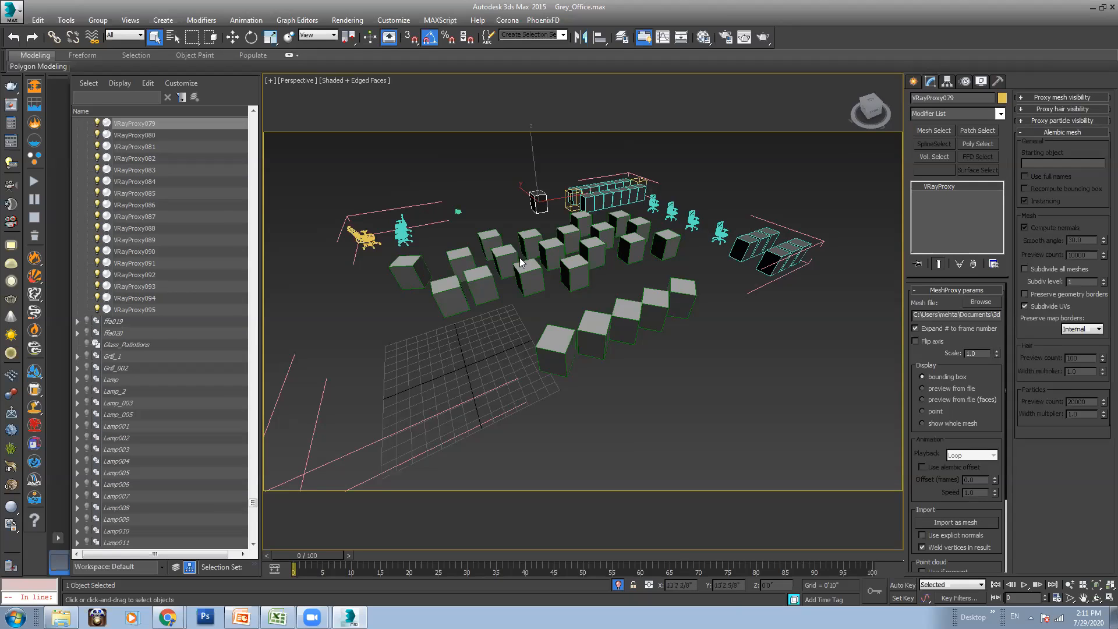
left_click(369, 238)
left_click(941, 378)
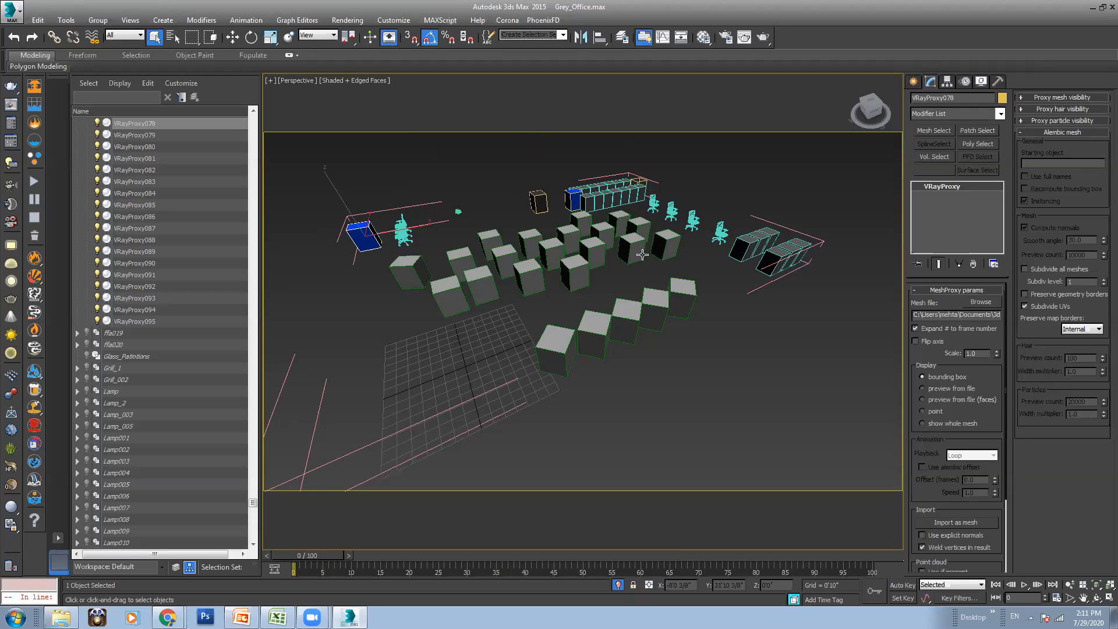
left_click(405, 233)
left_click(941, 378)
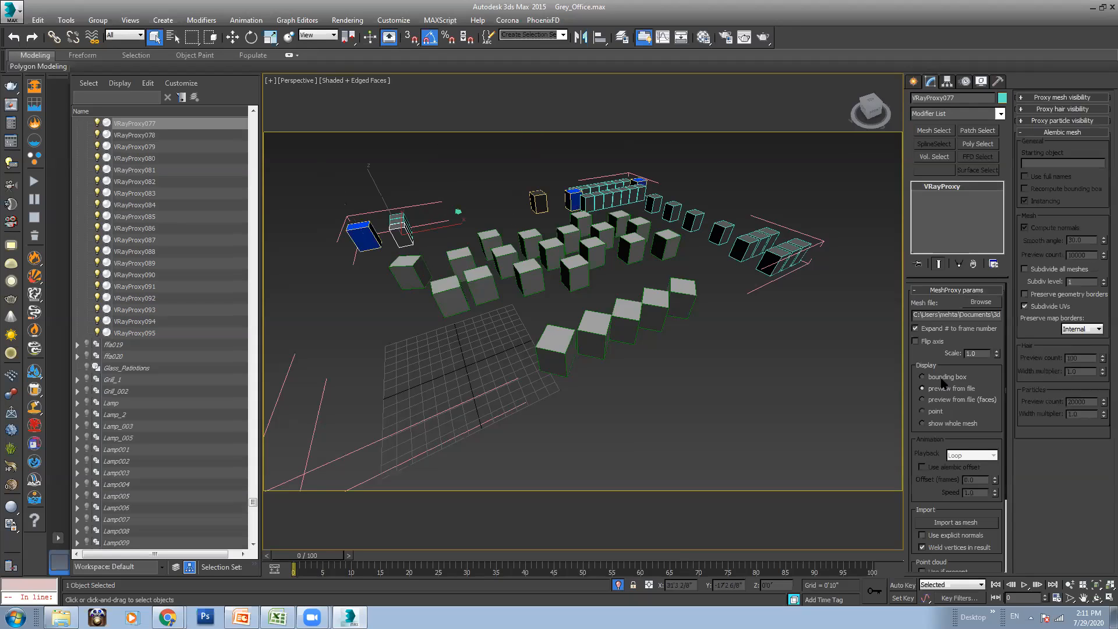
Display the small object VRayProxy041 as a bounding box and clear the selection
middle_click_drag(488, 214, 514, 254)
scroll(515, 255, "up", 4)
left_click(490, 256)
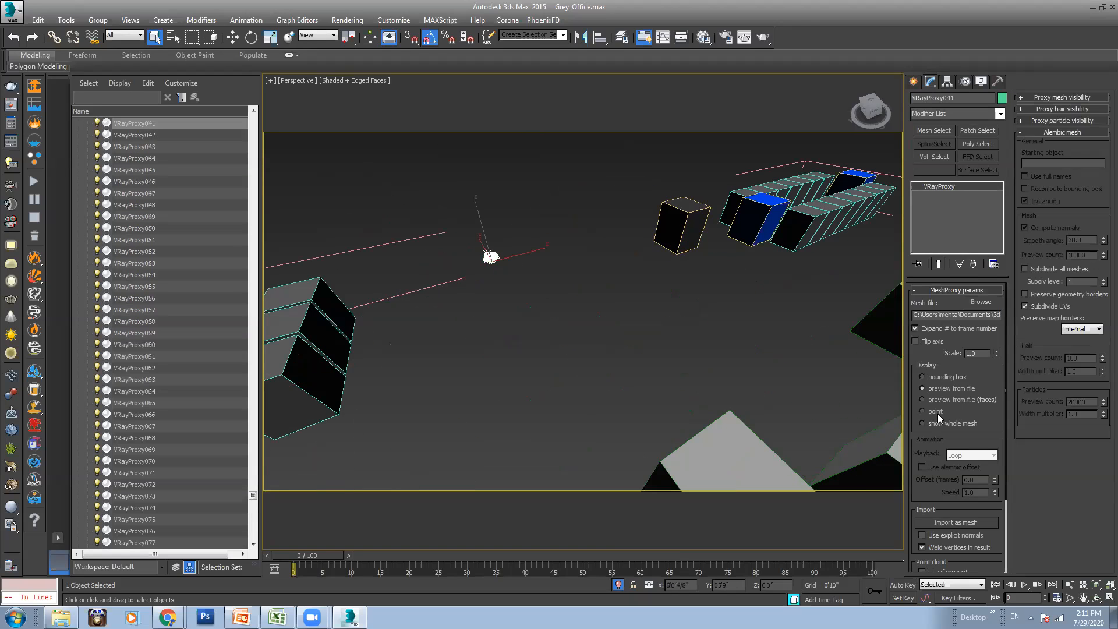
left_click(782, 328)
Examine the bounding-box layout of the chairs from several angles and reselect chair VRayProxy049
scroll(782, 328, "down", 5)
middle_click_drag(781, 329, 533, 305, "alt")
middle_click_drag(581, 271, 674, 249, "alt")
scroll(629, 250, "up", 4)
scroll(675, 248, "down", 3)
scroll(674, 248, "down", 4)
scroll(681, 295, "up", 4)
middle_click_drag(669, 309, 635, 278, "alt")
left_click(592, 312)
scroll(712, 321, "down", 5)
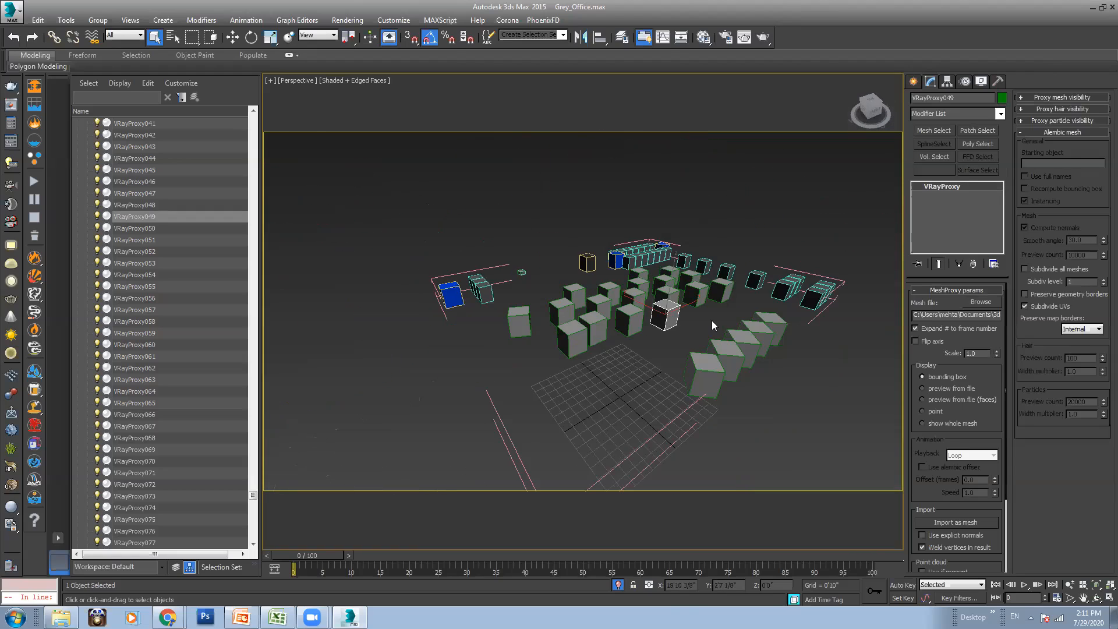
Frame the boxed chairs, render the perspective view, and enlarge the render to inspect the chairs
scroll(687, 317, "up", 3)
middle_click_drag(691, 317, 663, 315)
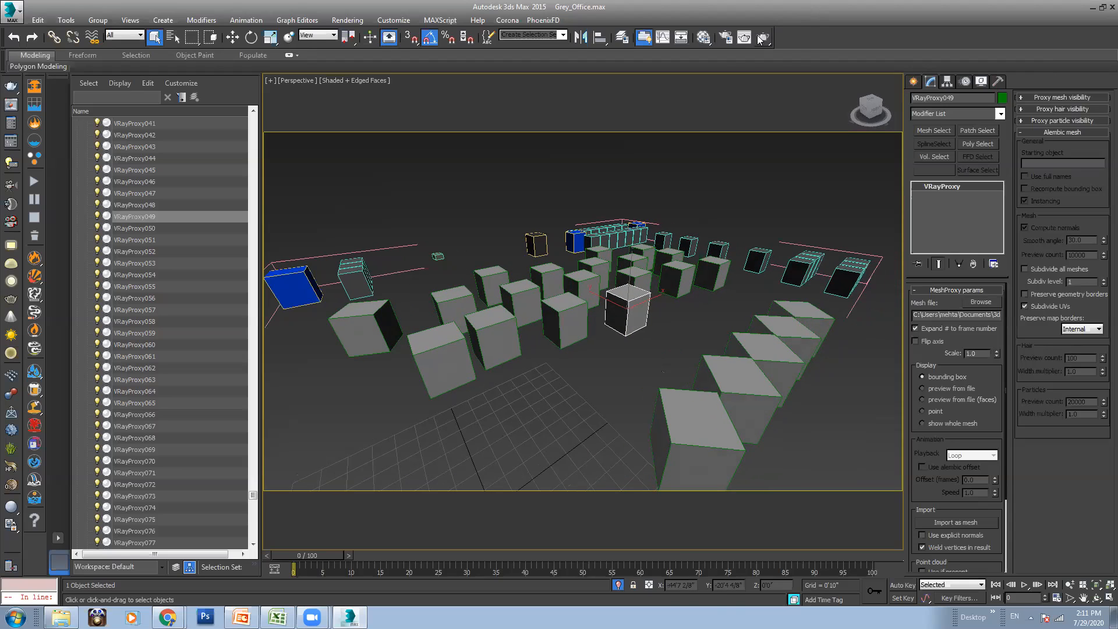
key("shift+q")
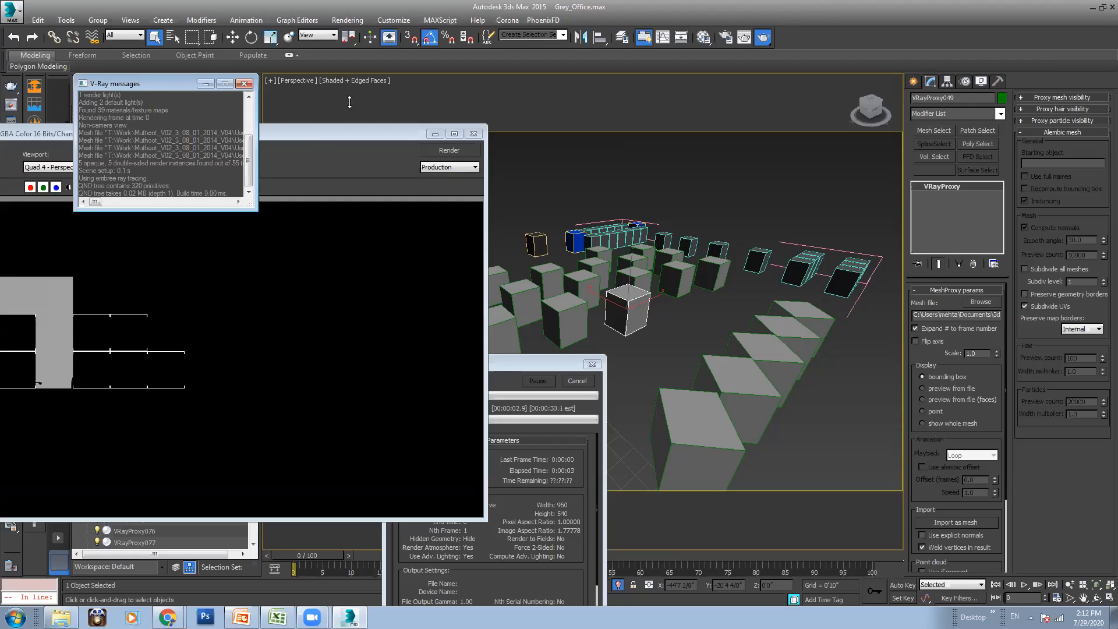
left_click_drag(333, 138, 535, 140)
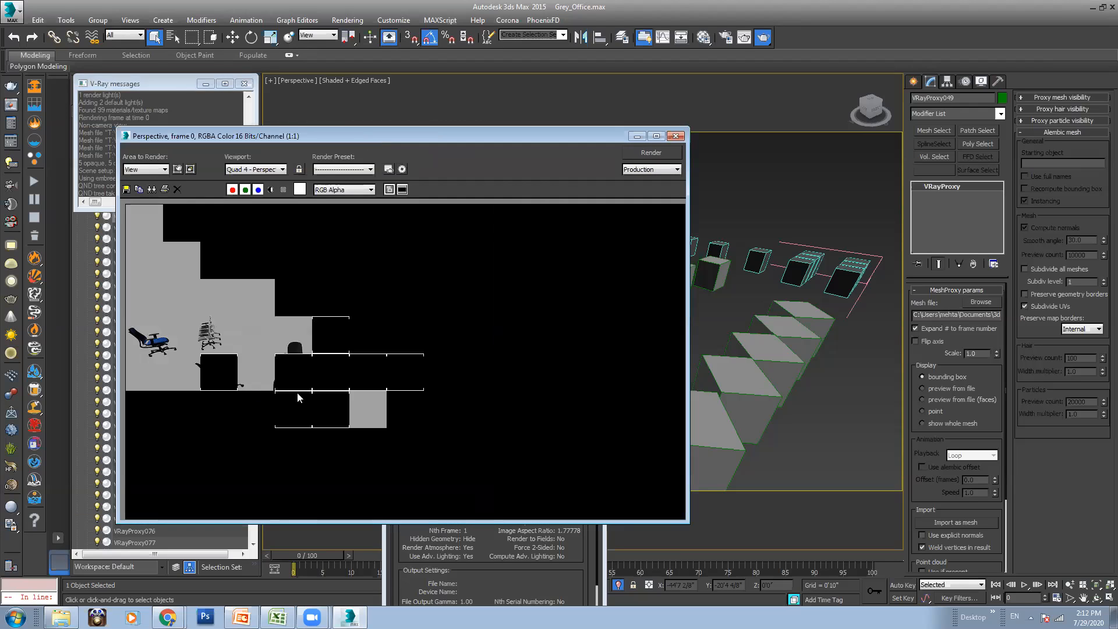
scroll(298, 394, "up", 1)
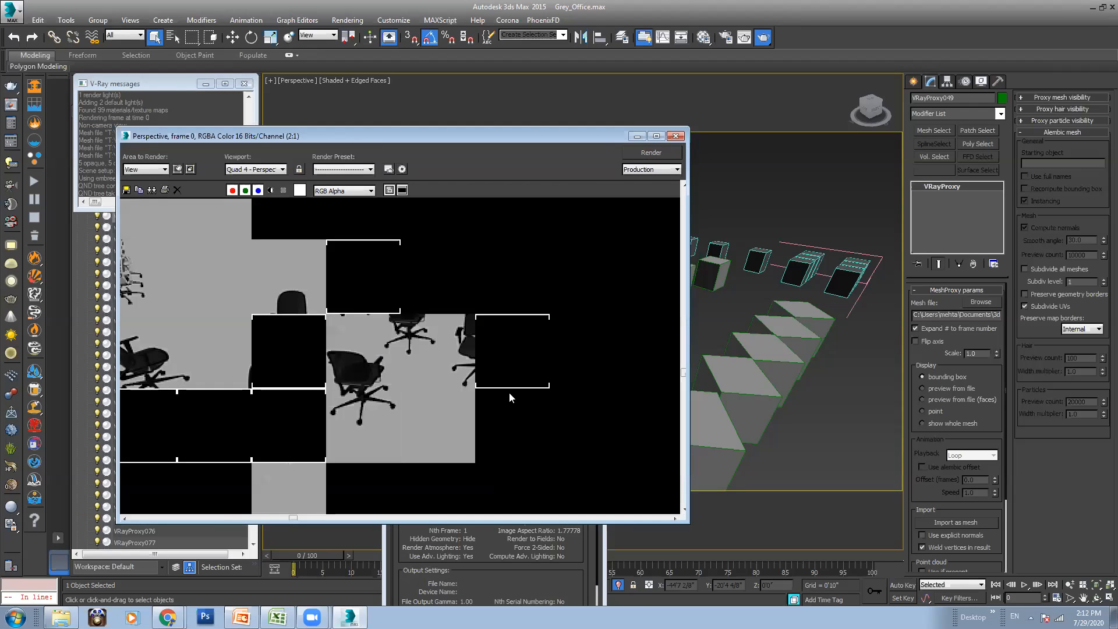
Switch to the Google Meet window in Chrome to check the meeting chat and return to the render
left_click(167, 616)
left_click(162, 571)
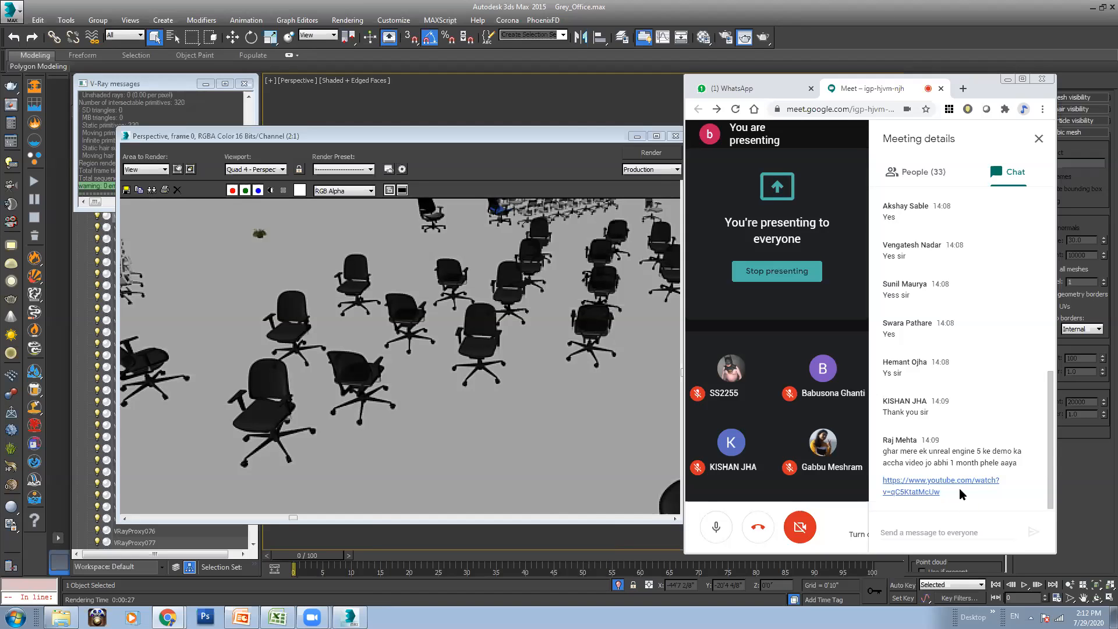
left_click(523, 383)
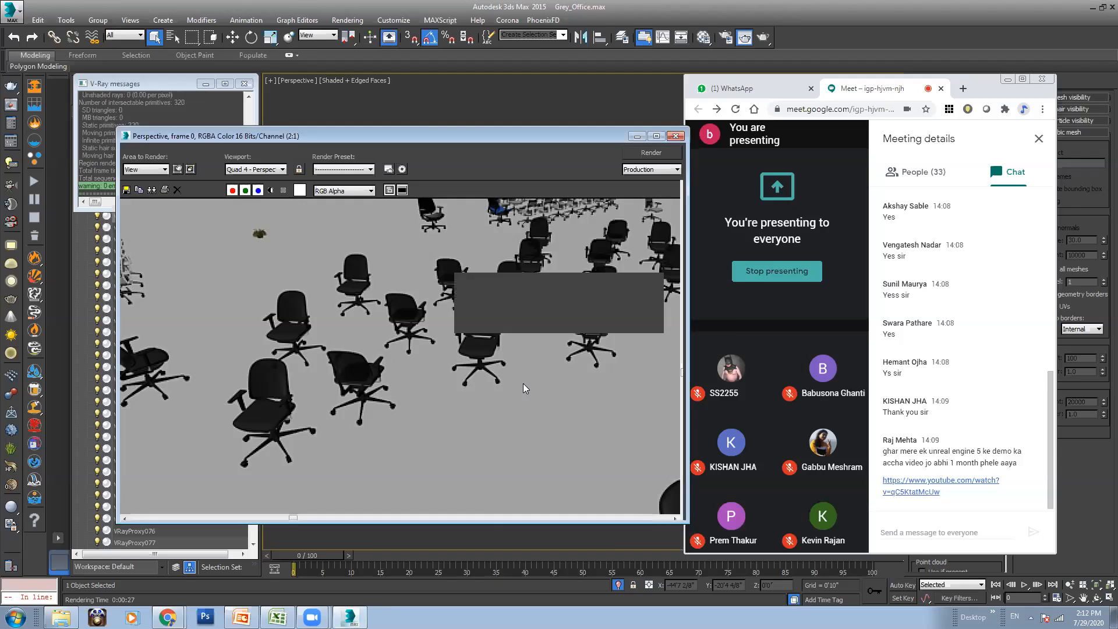
Show the render at its original scale and move the render window aside to reveal more of the viewport
scroll(523, 383, "down", 2)
scroll(523, 383, "up", 1)
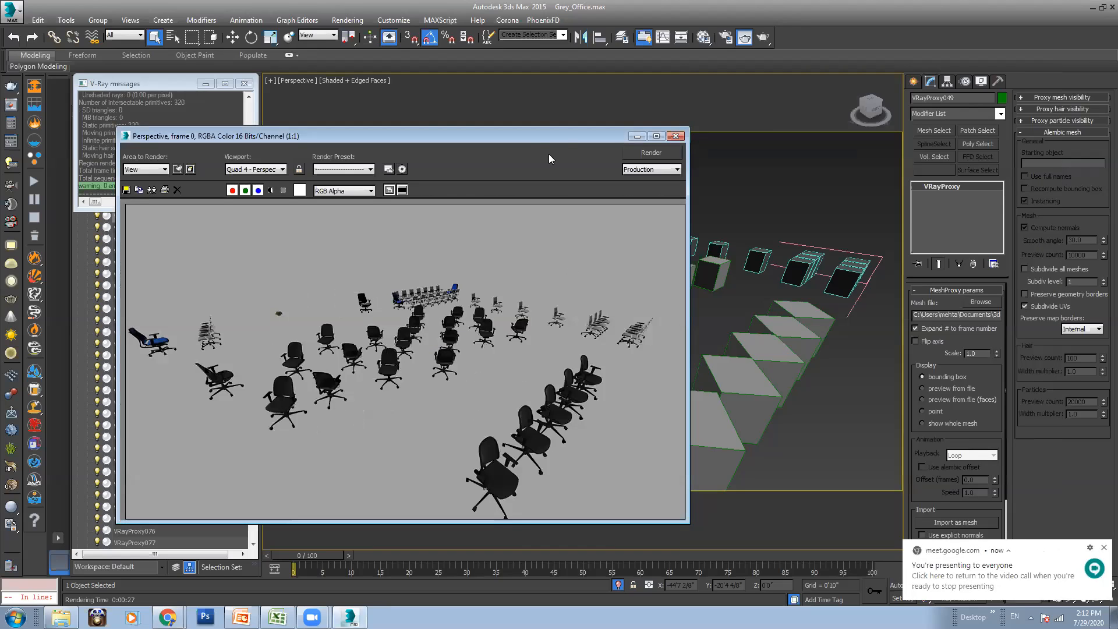
left_click_drag(567, 138, 497, 138)
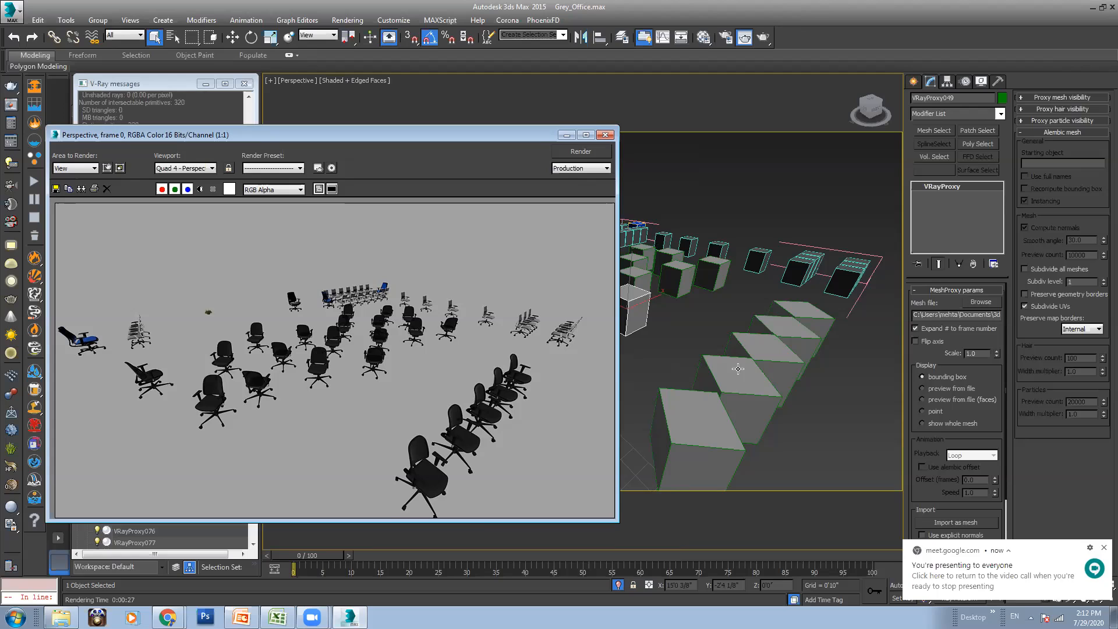
Check the Google Meet chat again in Chrome, activate its message field, and return to 3ds Max
left_click(168, 617)
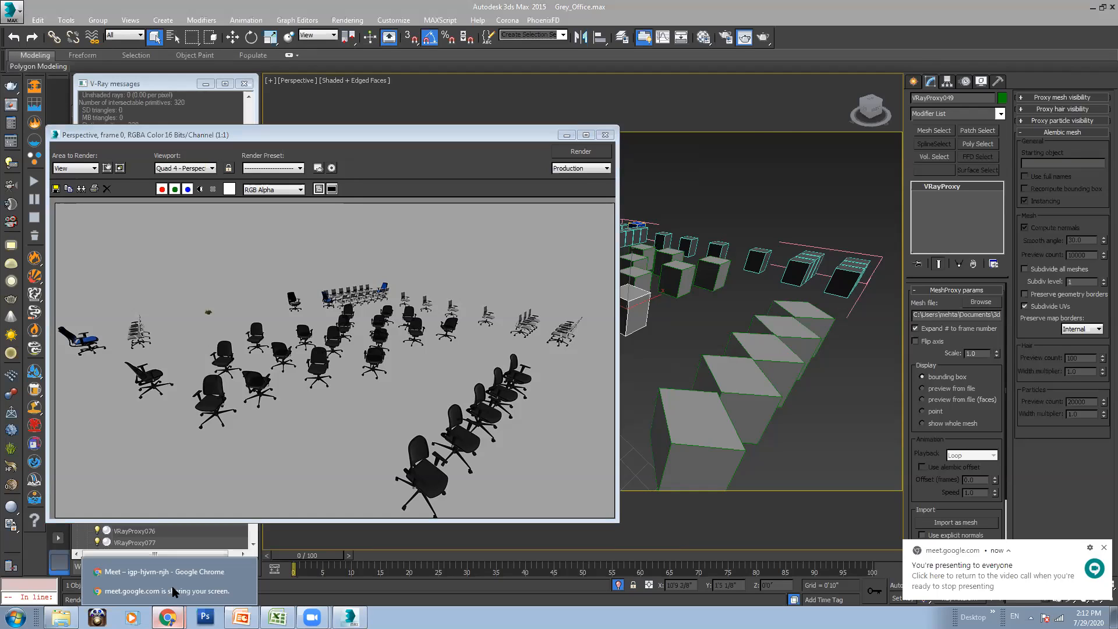
left_click(198, 565)
mouse_move(858, 446)
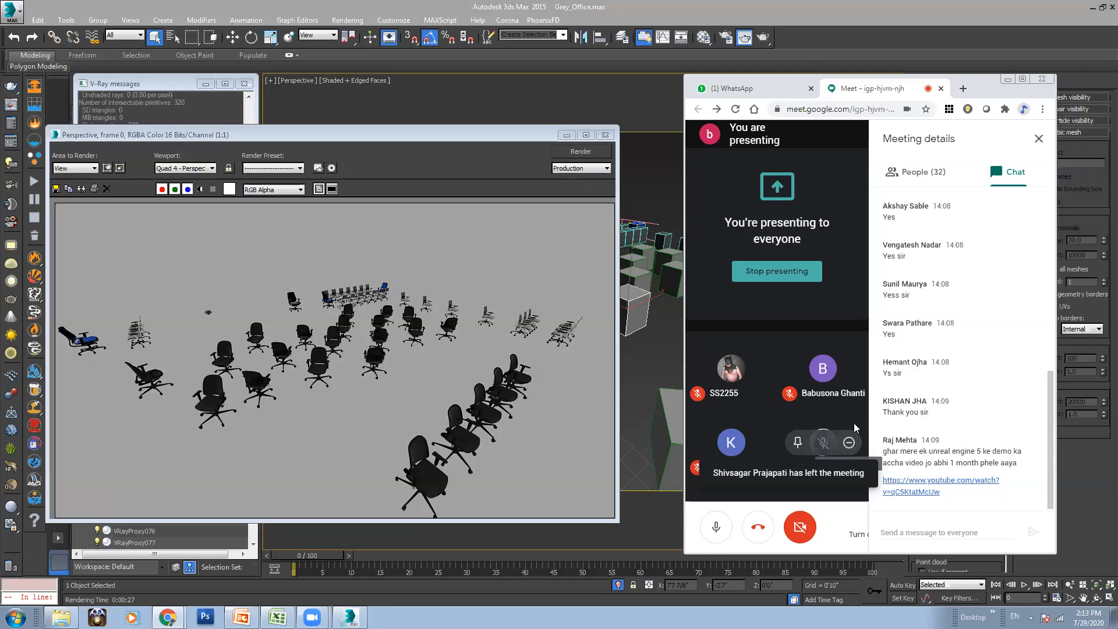
left_click(907, 533)
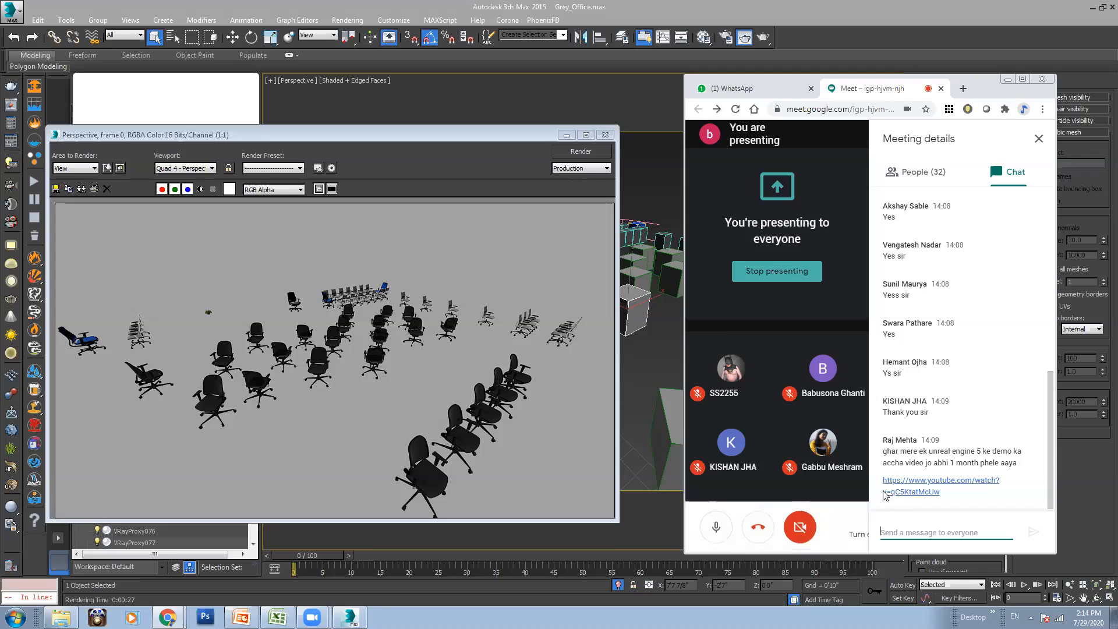
left_click(458, 412)
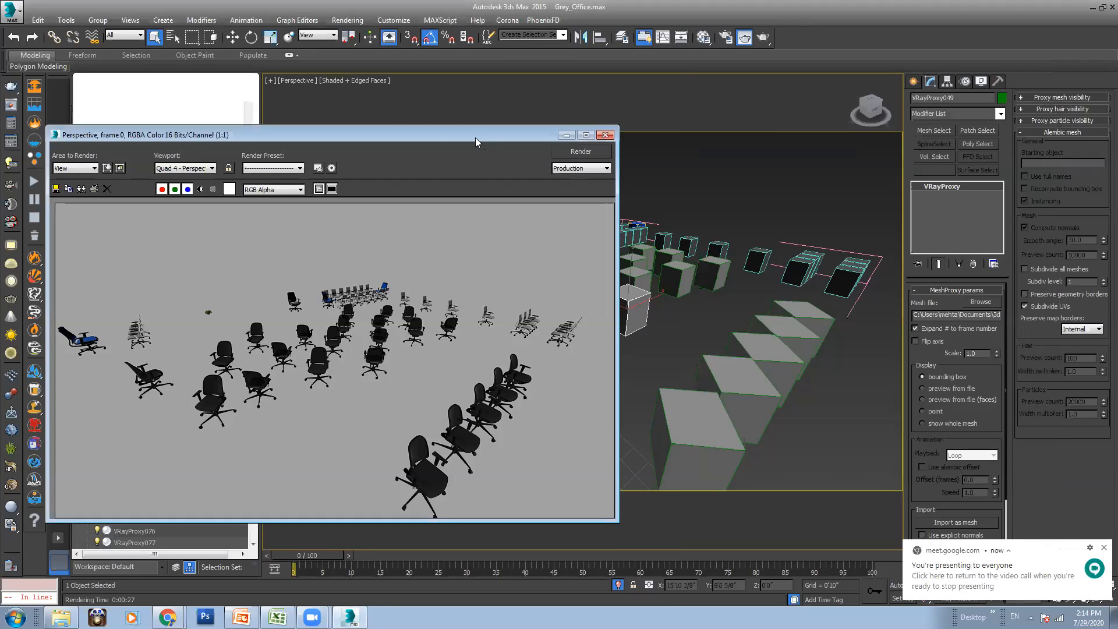
Place the render beside the viewport and compare the rendered chairs with their bounding boxes
left_click_drag(477, 137, 345, 119)
middle_click_drag(599, 254, 664, 265, "alt")
scroll(668, 305, "up", 3)
left_click(196, 344)
scroll(194, 340, "up", 2)
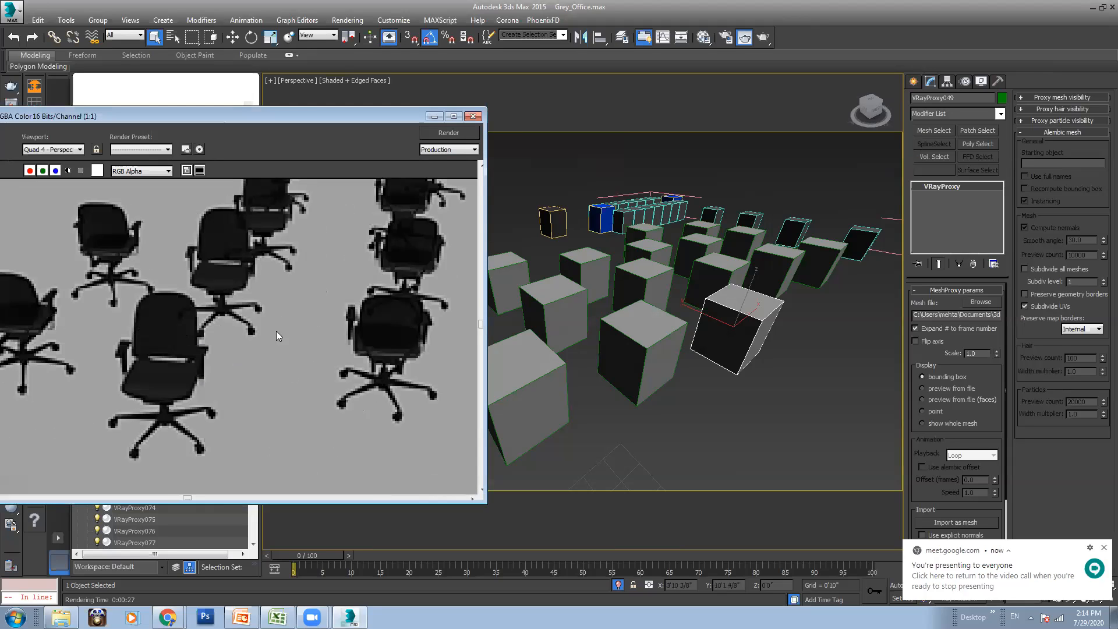
scroll(173, 345, "down", 3)
scroll(731, 312, "down", 3)
middle_click_drag(731, 313, 686, 325, "alt")
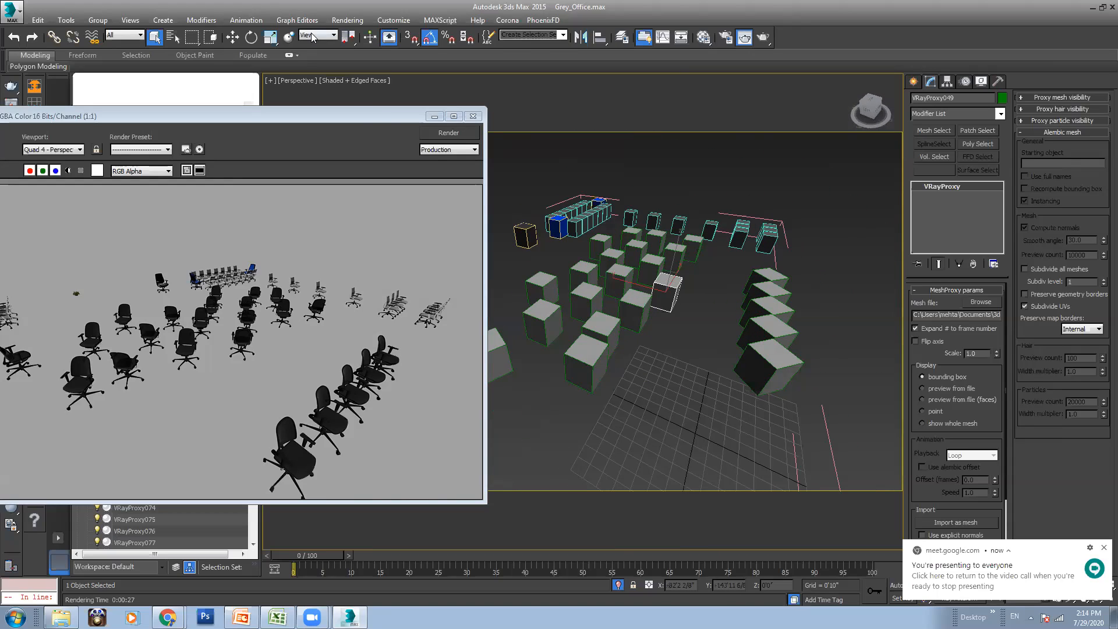
Uncover more of the viewport beside the render and set chair VRayProxy049 to show whole mesh
left_click_drag(375, 115, 325, 117)
left_click(699, 413)
middle_click_drag(699, 412, 640, 290, "alt")
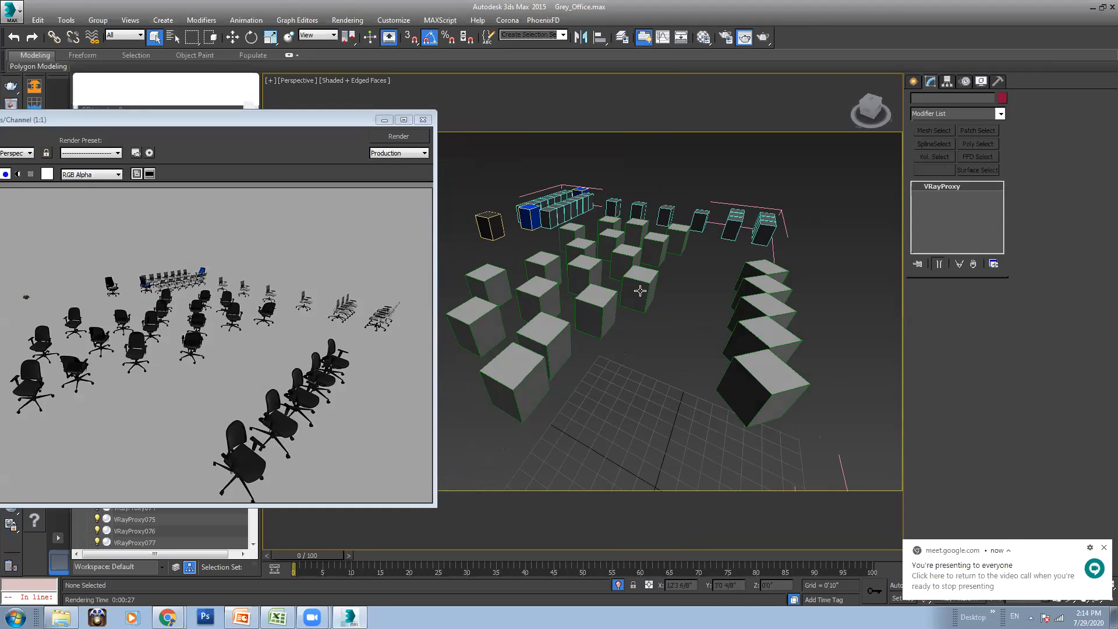
left_click(640, 290)
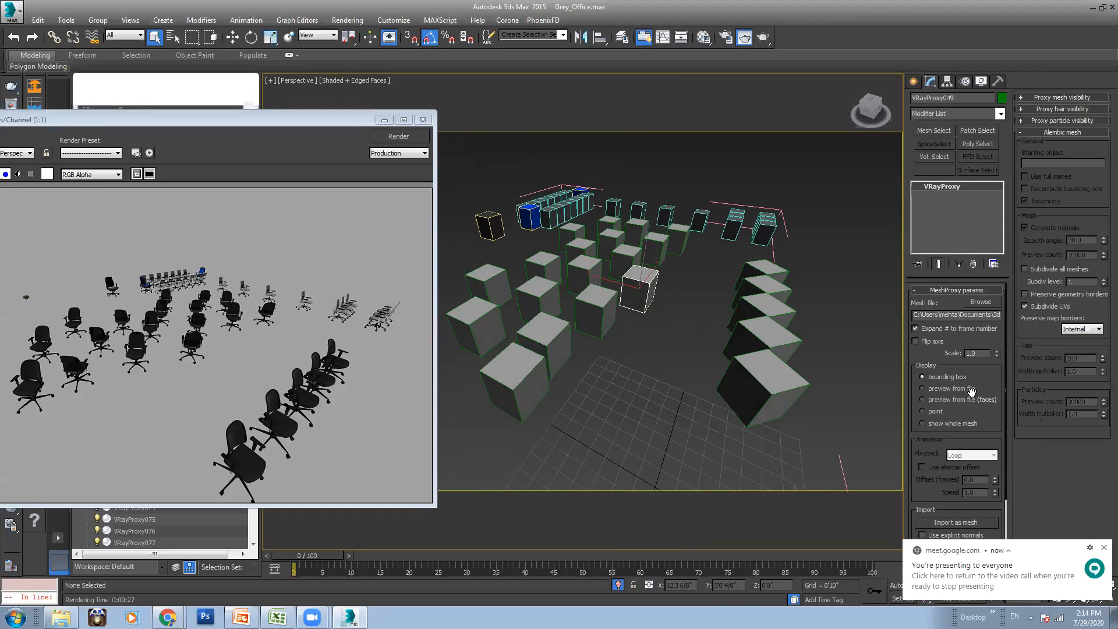
left_click(937, 425)
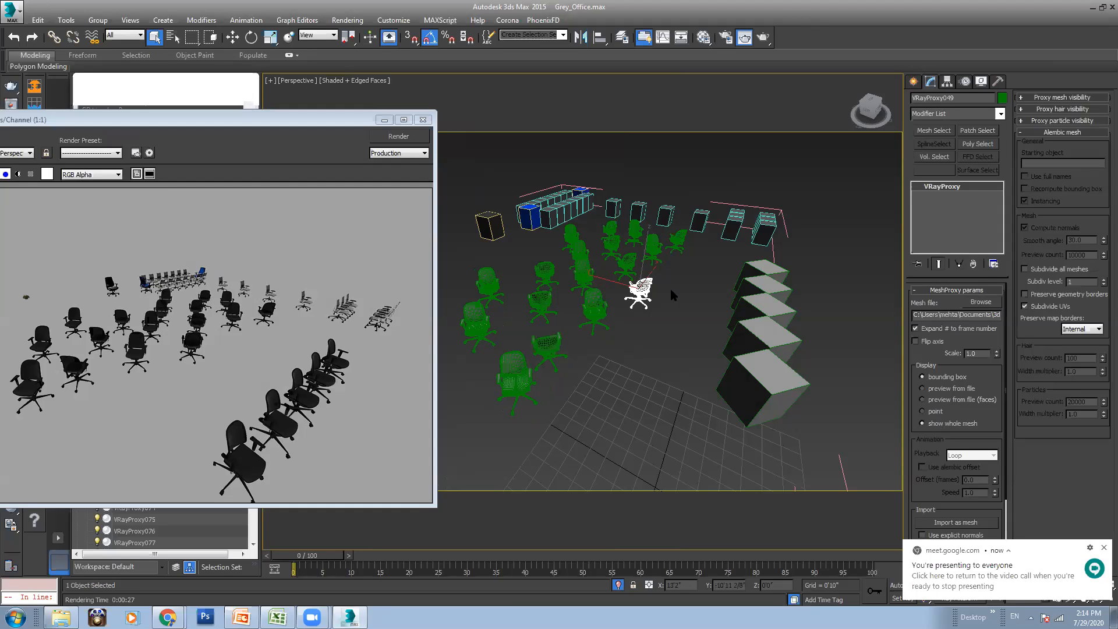
Set the remaining row of green chairs and the teal chair VRayProxy064 to show whole mesh
left_click(789, 399)
left_click(953, 424)
middle_click_drag(661, 252, 605, 254, "alt")
left_click(797, 240)
left_click(963, 426)
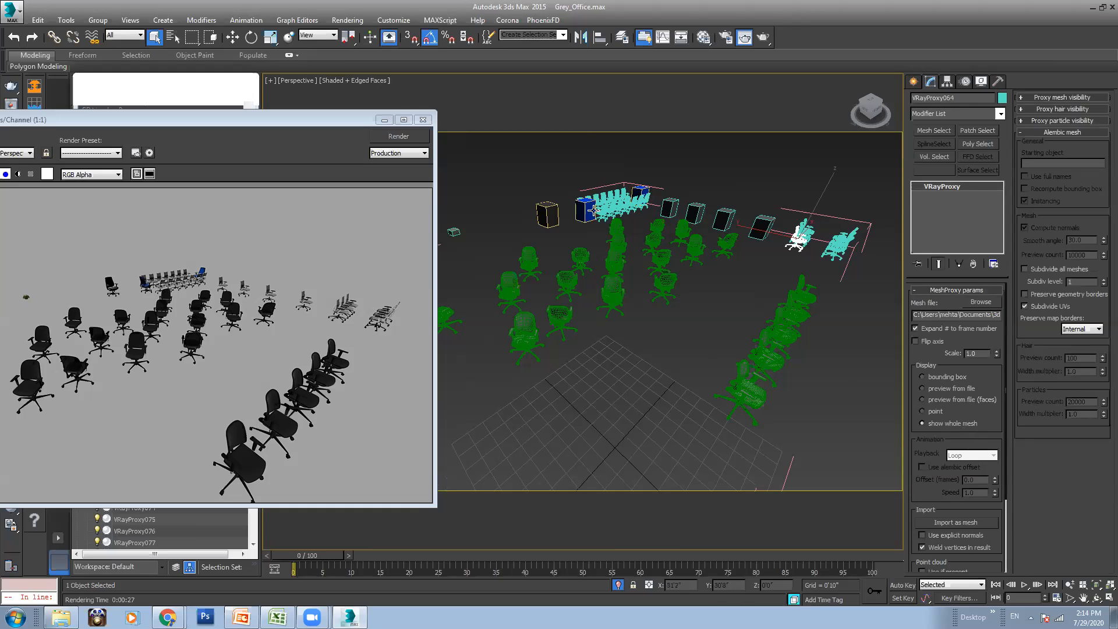
Set the single yellow-outlined chair and the teal chair VRayProxy077 to show whole mesh
left_click(551, 211)
left_click(935, 425)
middle_click_drag(635, 265, 553, 267, "alt")
left_click(459, 278)
left_click(954, 426)
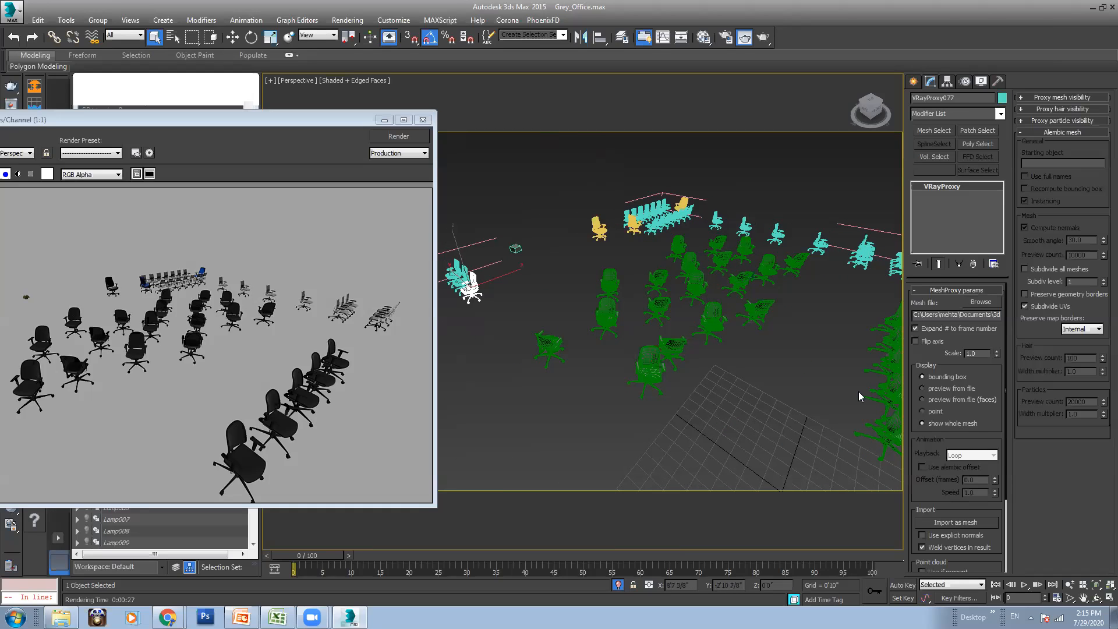
Select the small object VRayProxy041 and set its proxy display to show whole mesh
middle_click_drag(615, 299, 603, 330, "alt")
scroll(468, 236, "up", 3)
left_click(618, 297)
left_click(936, 427)
Examine the full-mesh proxies near and far, and minimize the render window to uncover the viewport
scroll(603, 330, "down", 3)
scroll(603, 330, "up", 3)
middle_click_drag(794, 352, 720, 273)
scroll(746, 267, "down", 3)
scroll(757, 260, "up", 3)
scroll(786, 297, "down", 5)
left_click(384, 119)
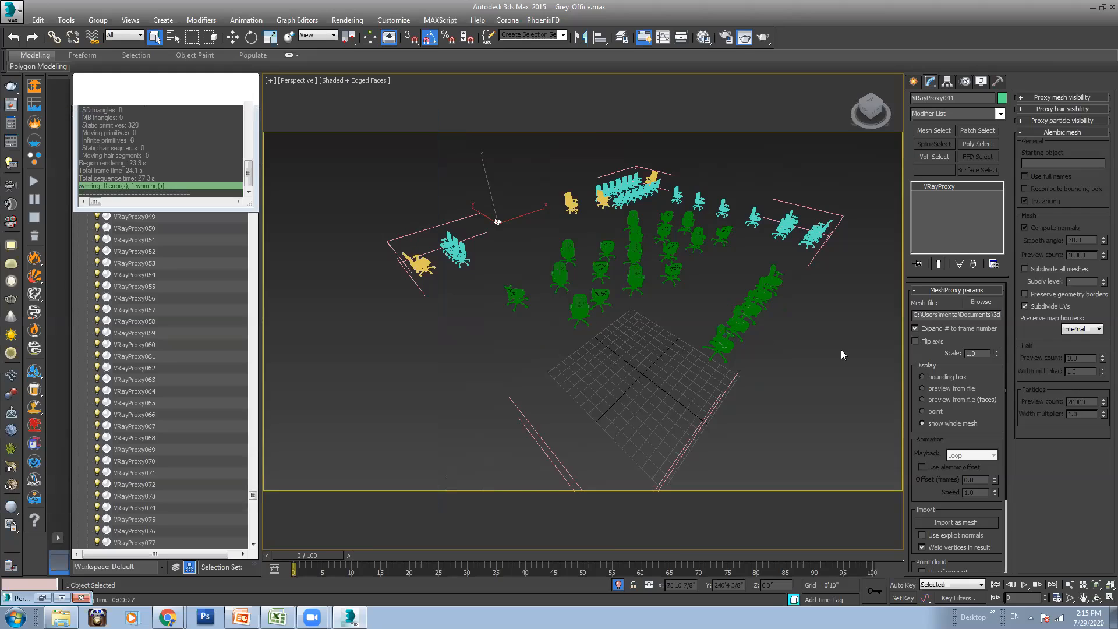
Select chair VRayProxy046, close the Employees_Chairs group, and exit isolation to show the whole office
scroll(630, 298, "up", 6)
left_click(631, 248)
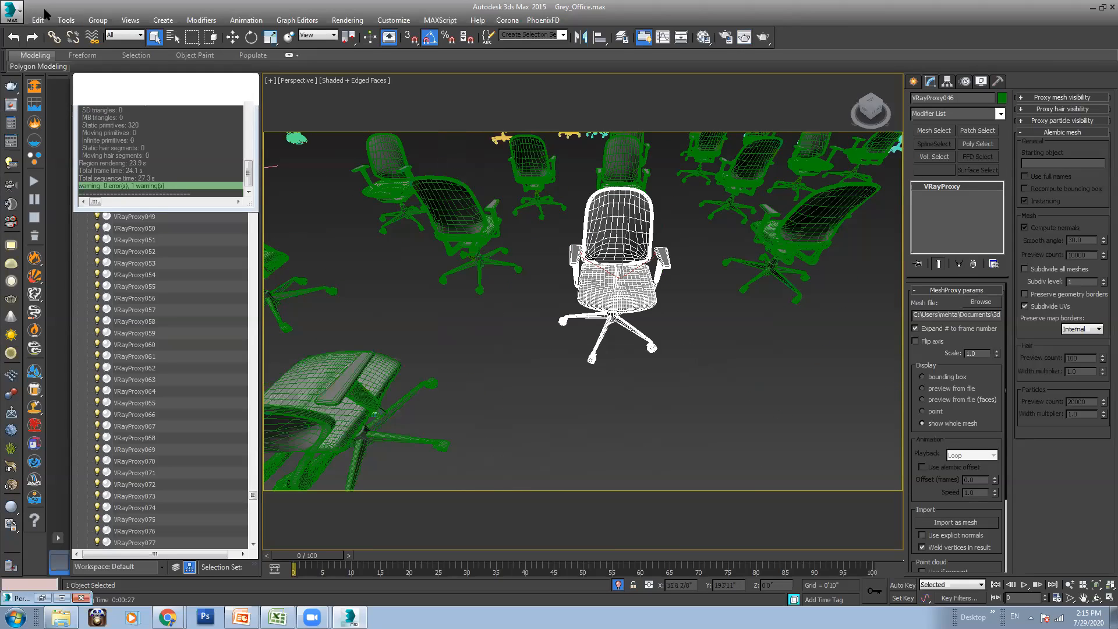
left_click(98, 20)
left_click(111, 78)
scroll(508, 340, "down", 6)
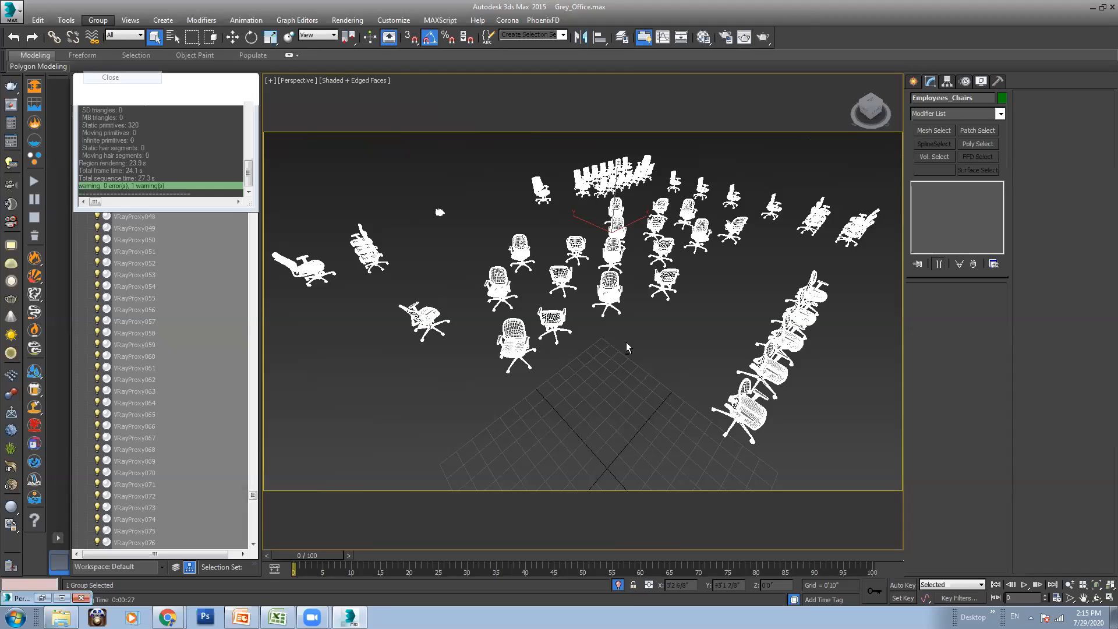
key("alt+q")
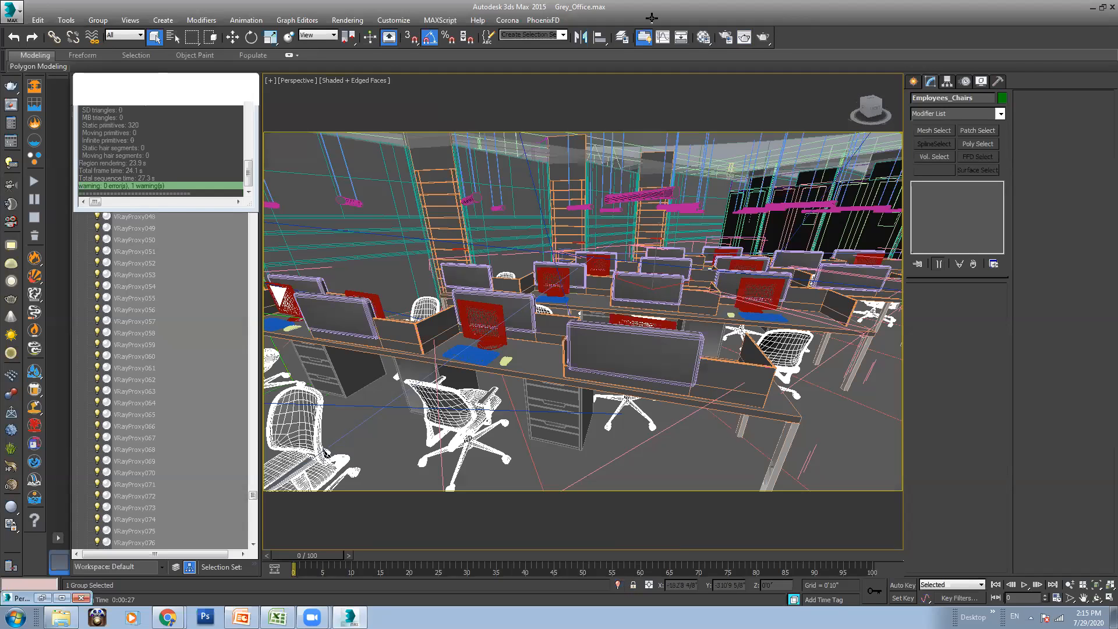
Review the GI and V-Ray settings in Render Setup and close the dialog
left_click(729, 37)
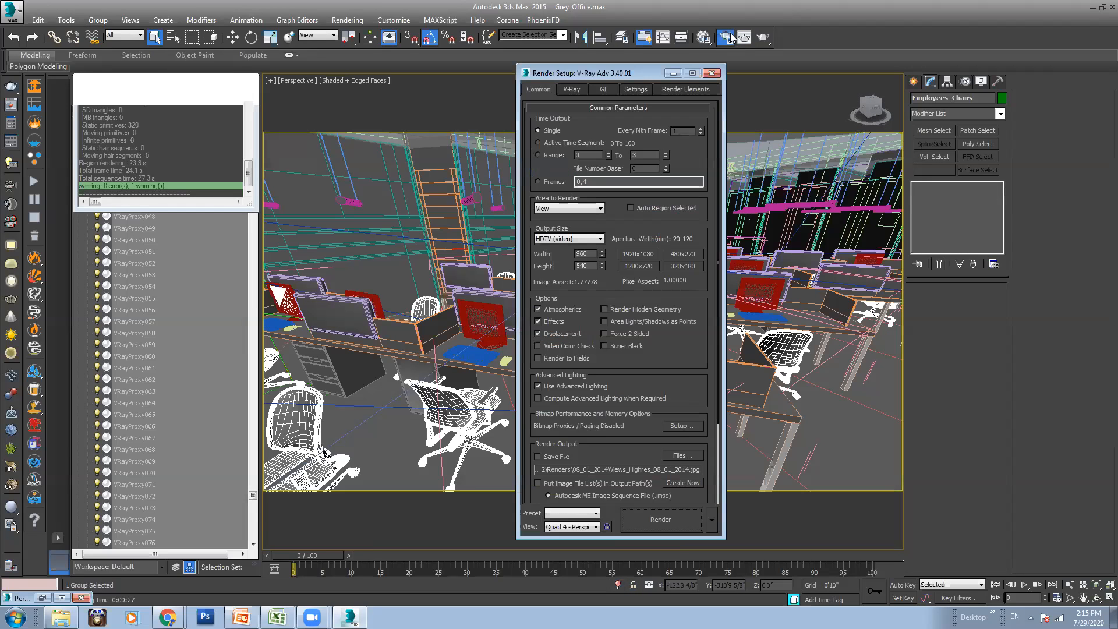
left_click(602, 90)
left_click(573, 89)
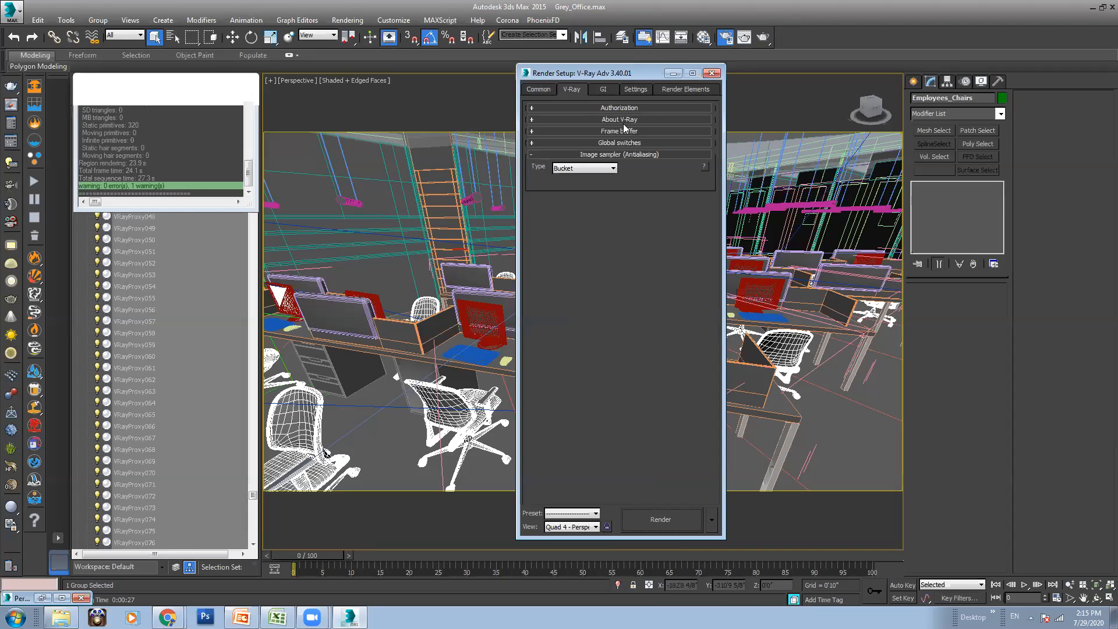
left_click(712, 73)
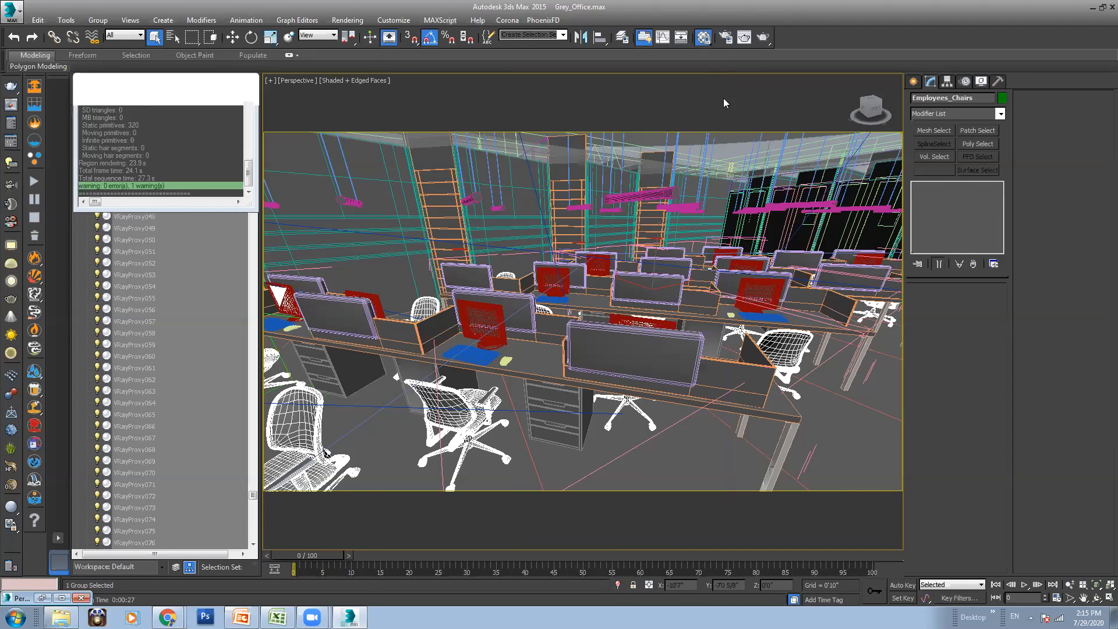
Select the foreground desk partition ChamferBox055, sample its Glass_Partitions material into the first Material Editor slot, and rename the material w
left_click(703, 37)
left_click(629, 347)
left_click(175, 89)
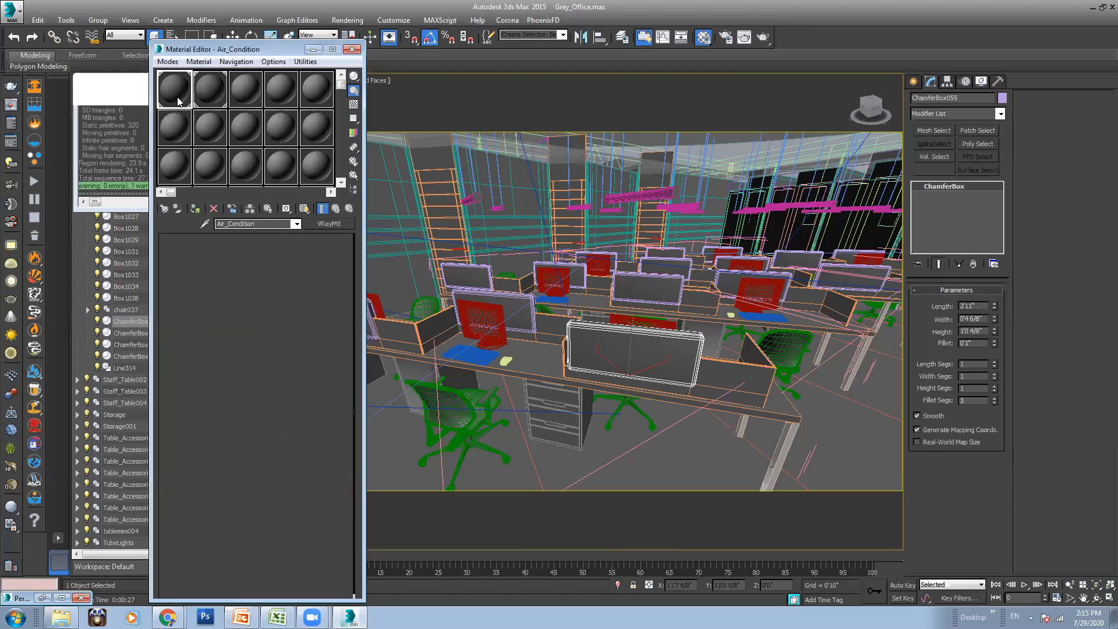
left_click(205, 223)
left_click(573, 338)
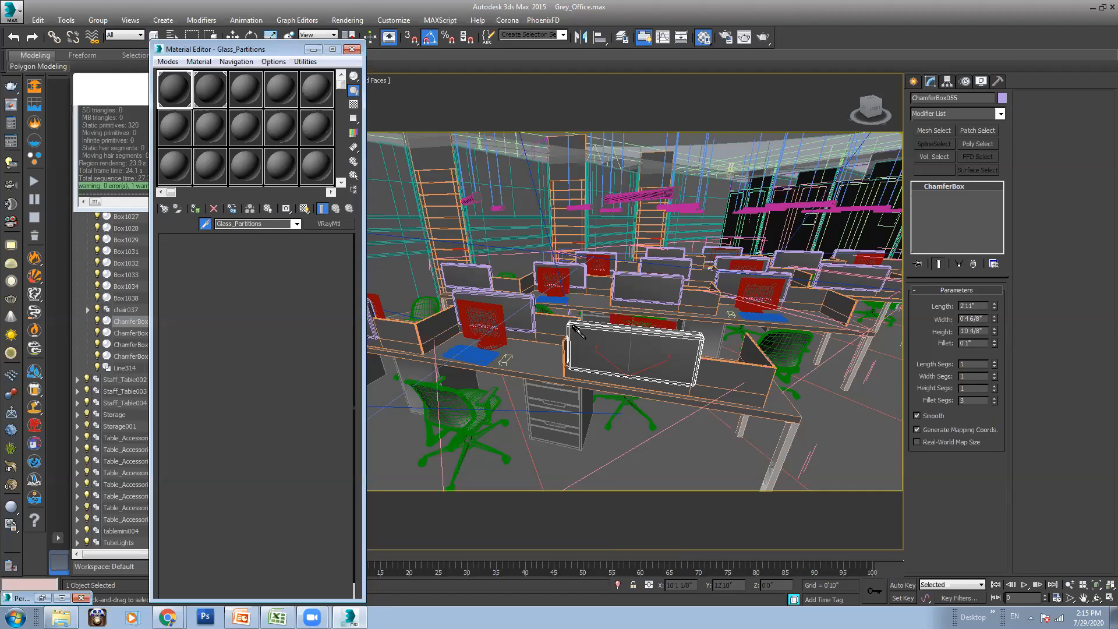
double_click(246, 224)
type("w")
key("Return")
left_click(633, 331)
key("w")
left_click_drag(631, 339, 650, 190)
right_click(650, 190)
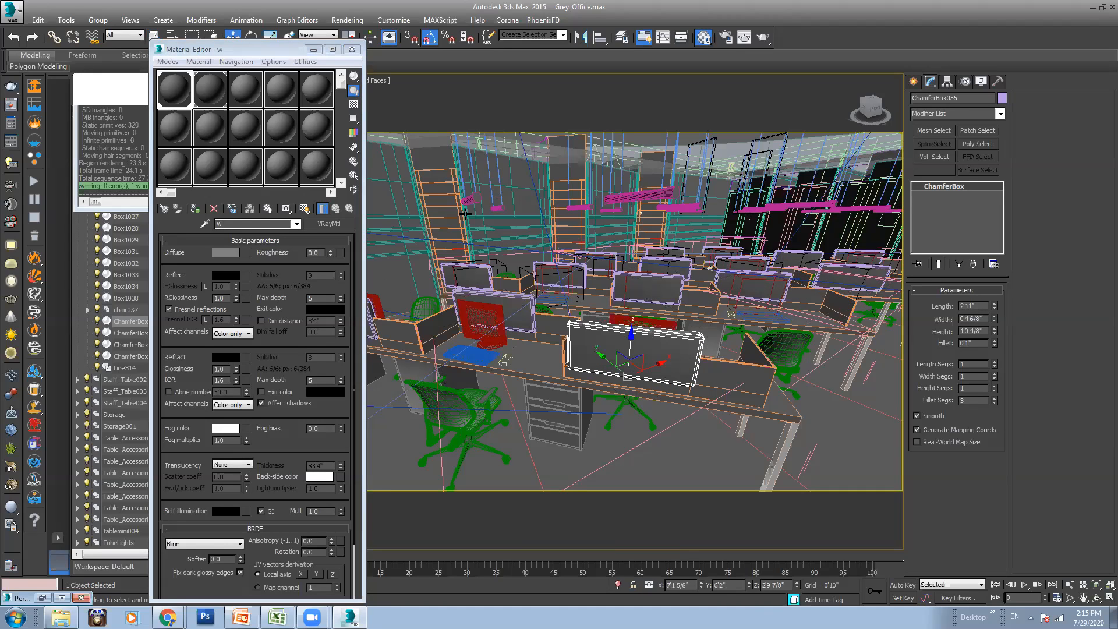
Set the diffuse colour of the w material to light green, RGB 151, 254, 159
left_click(225, 252)
left_click_drag(344, 162, 268, 77)
left_click(286, 111)
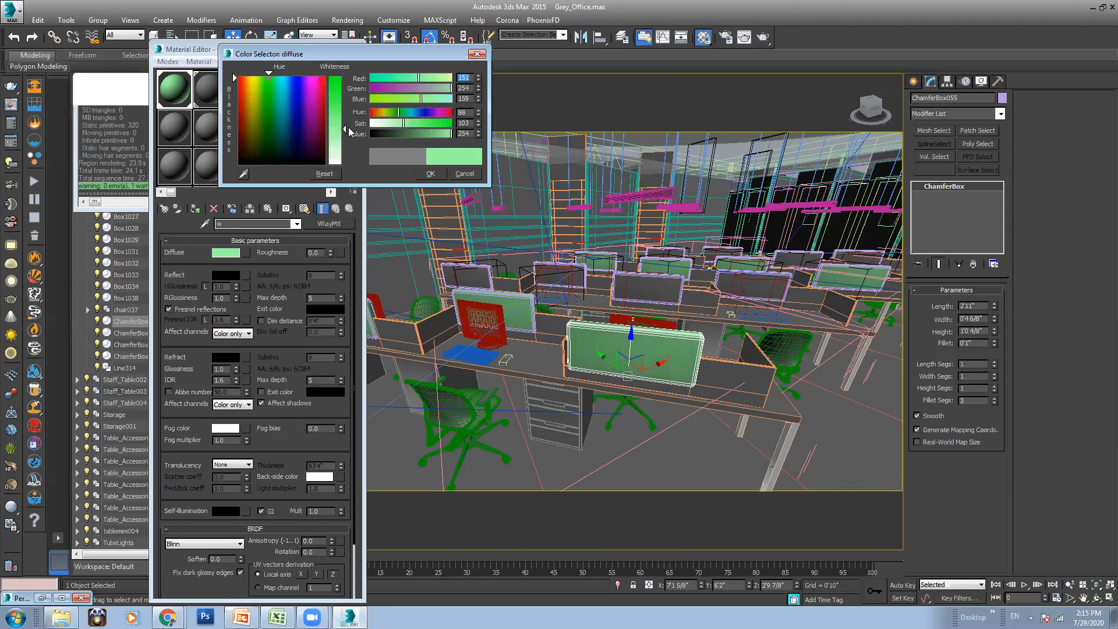
left_click(430, 174)
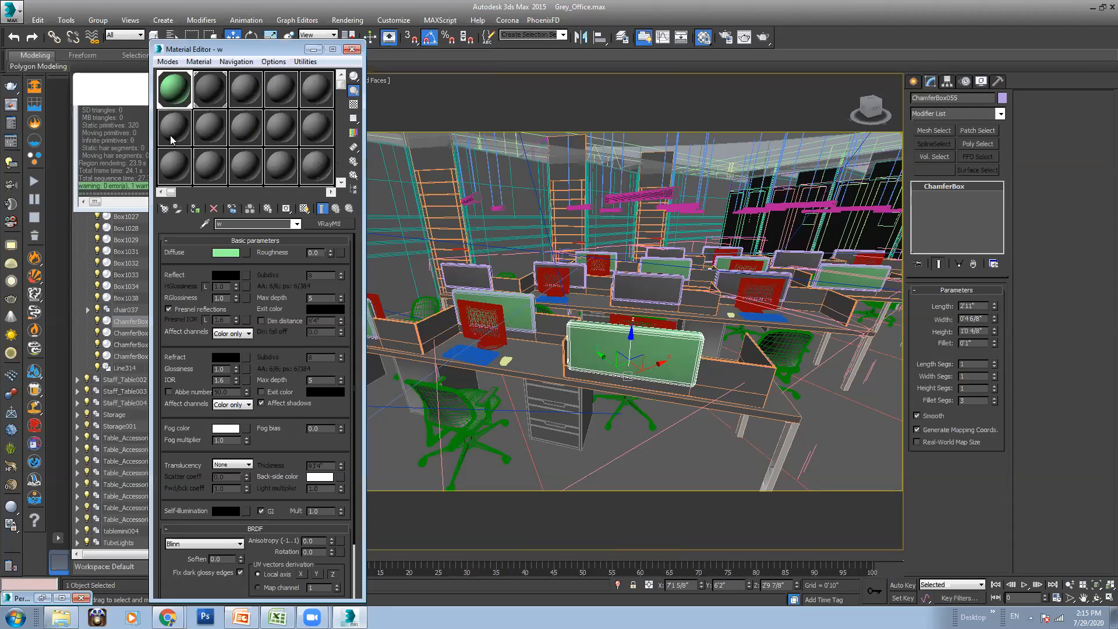
Sample the Table_Top material into the second row's first slot, set its diffuse colour to dark blue, RGB 0, 12, 128, and minimize the Material Editor
left_click(170, 135)
left_click(205, 223)
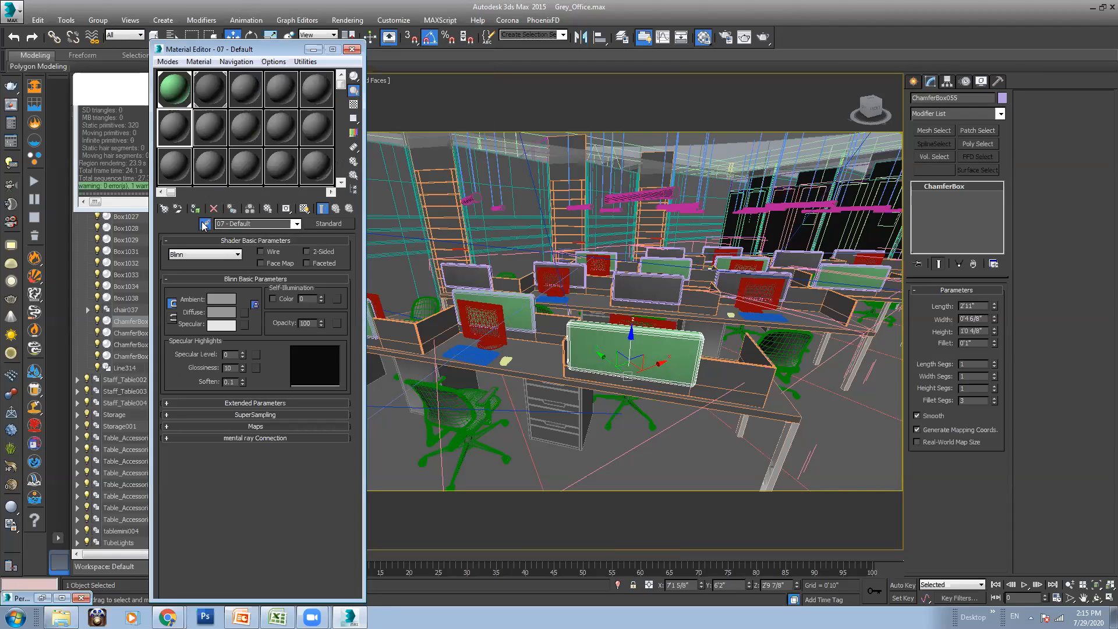
left_click(533, 361)
left_click(226, 252)
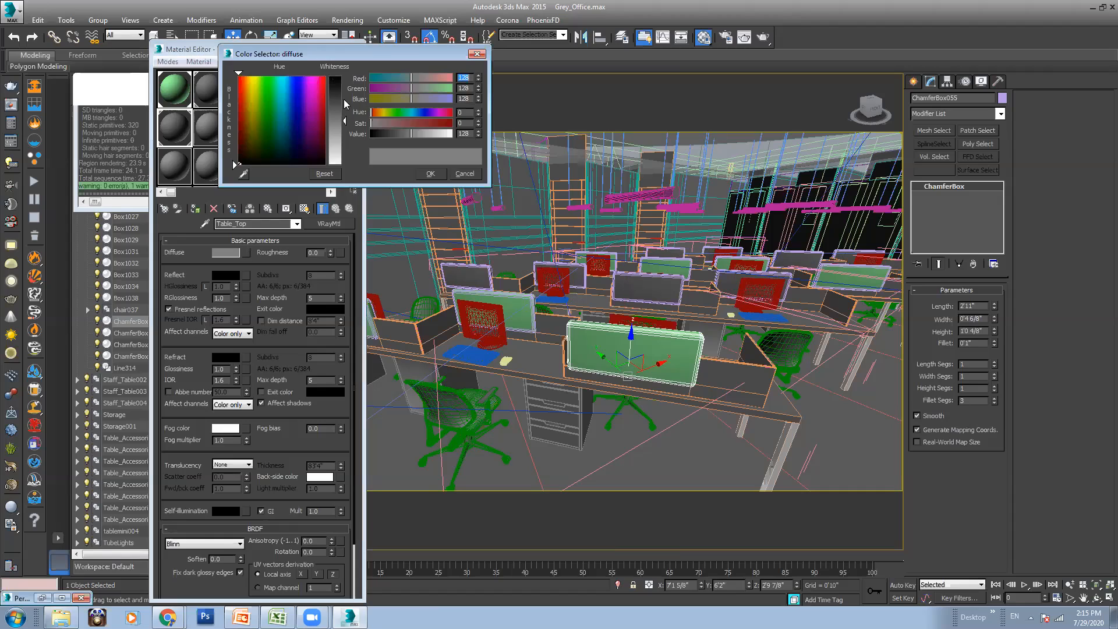
left_click(295, 120)
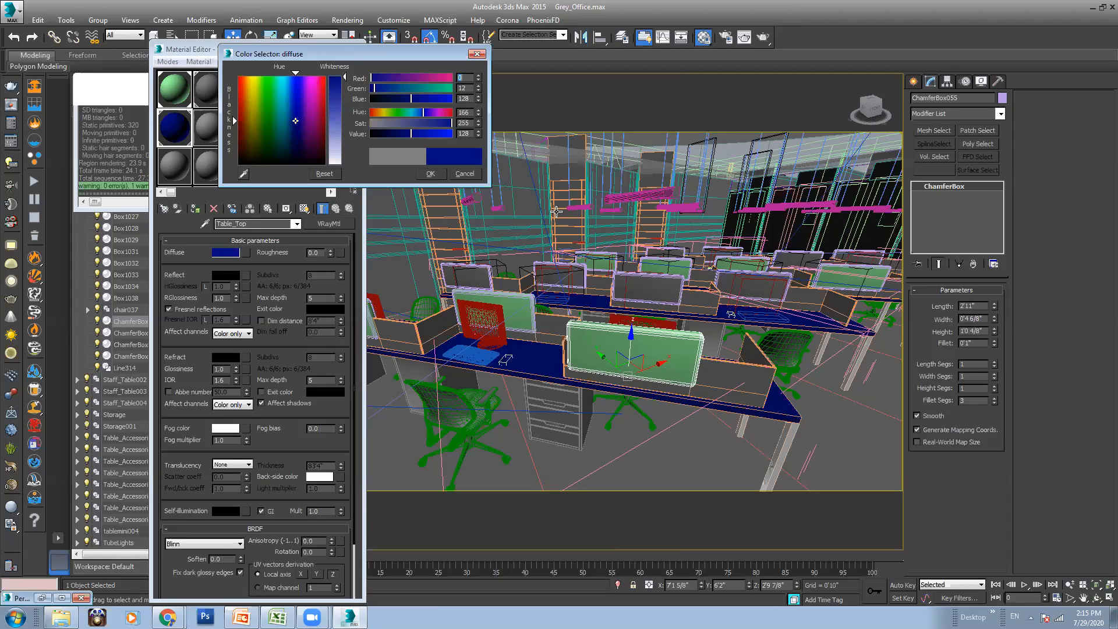
left_click_drag(307, 53, 471, 75)
left_click(587, 196)
left_click(317, 49)
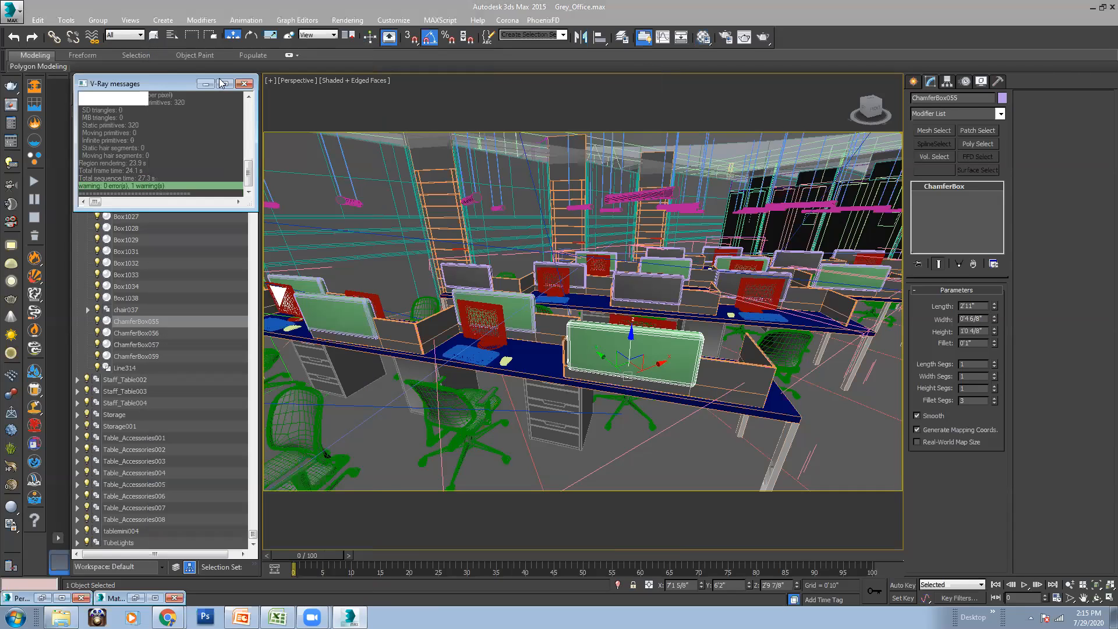
Sample the Storages material from the drawer unit under the desk into the second Material Editor slot
left_click(285, 82)
left_click(314, 123)
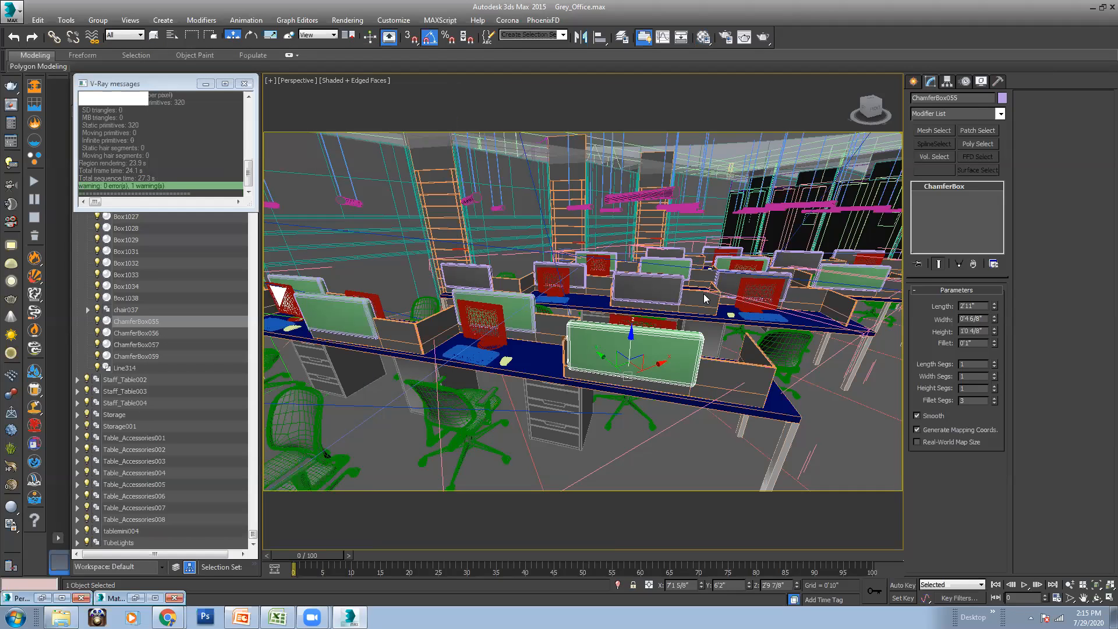
middle_click_drag(701, 328, 732, 329, "alt")
scroll(466, 341, "up", 2)
middle_click_drag(454, 335, 472, 302)
scroll(475, 331, "down", 2)
scroll(599, 322, "up", 5)
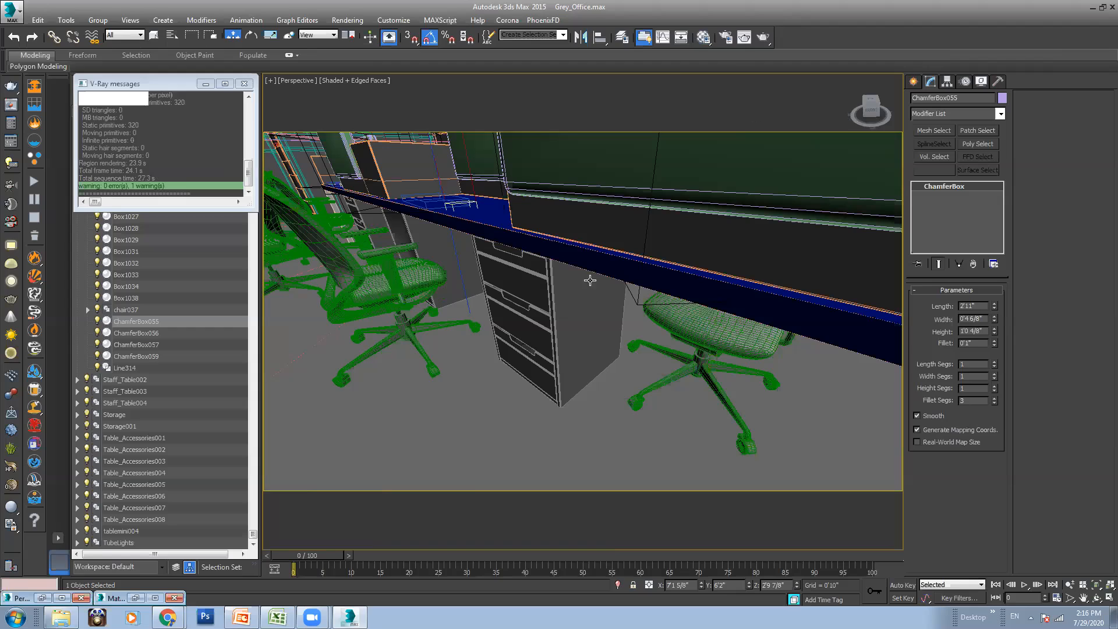
left_click(704, 38)
left_click(233, 92)
left_click(206, 224)
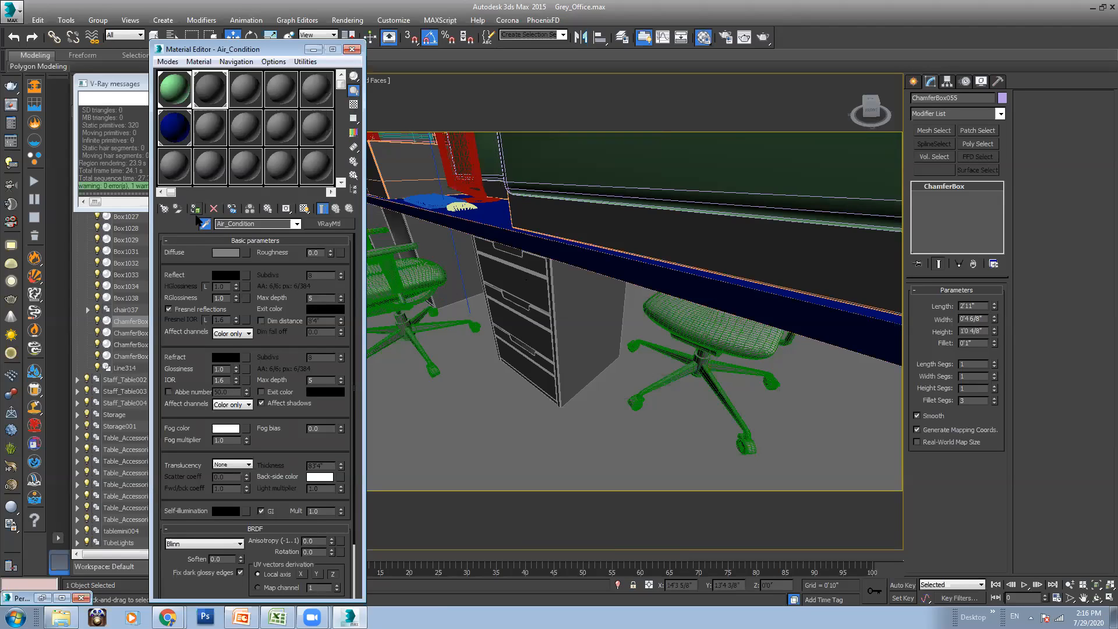
left_click(493, 274)
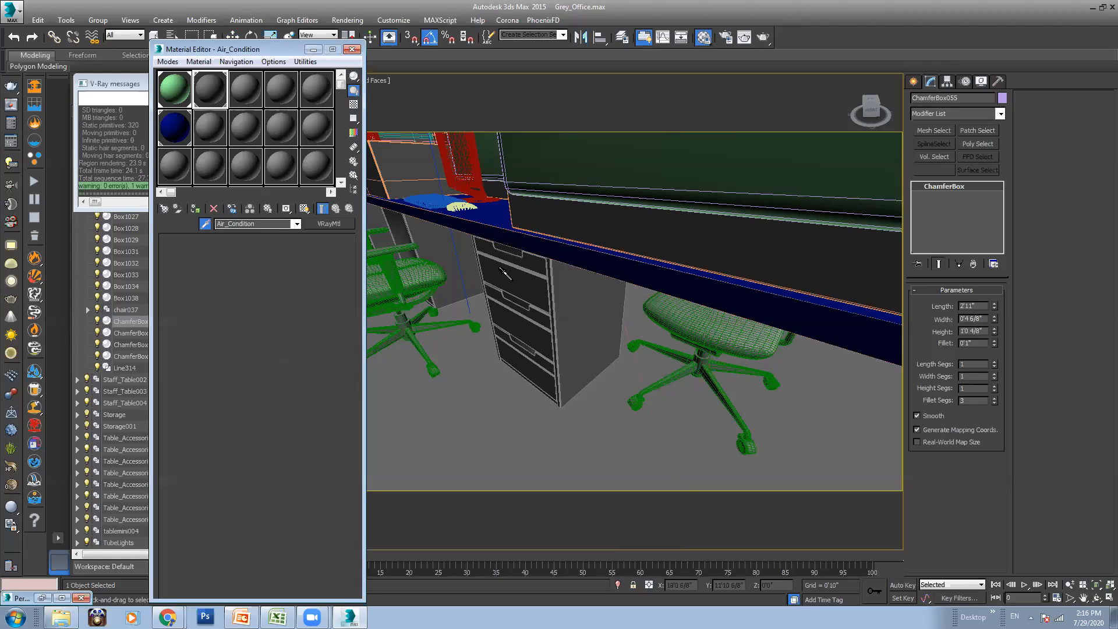
double_click(233, 223)
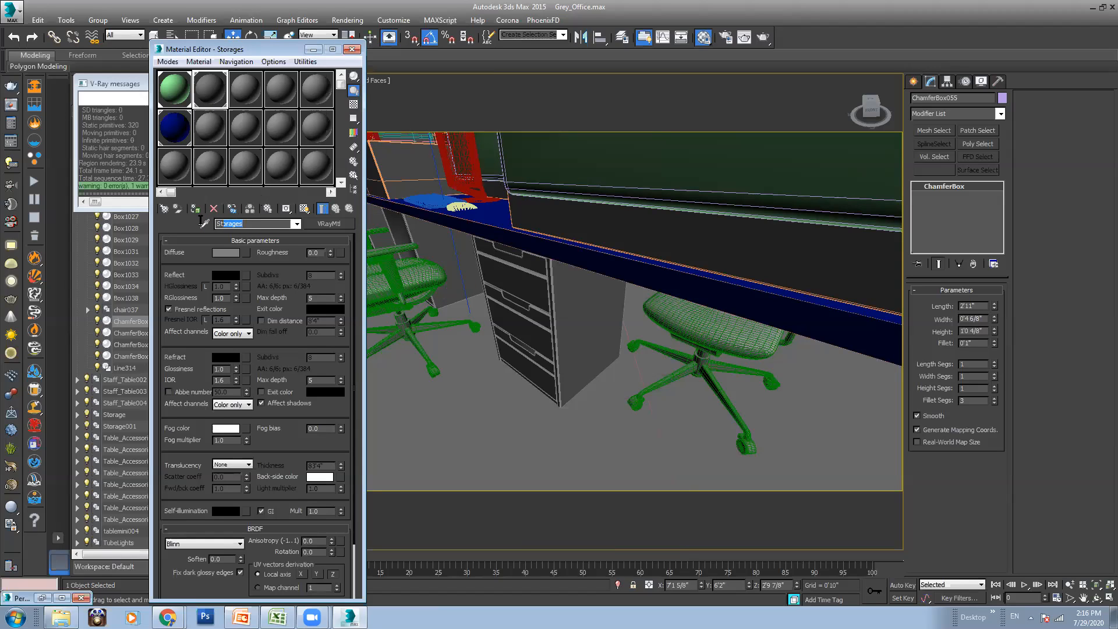
Set the diffuse colour of the Storages material to light orange, RGB 255, 185, 128
left_click(212, 93)
left_click(226, 251)
left_click(409, 100)
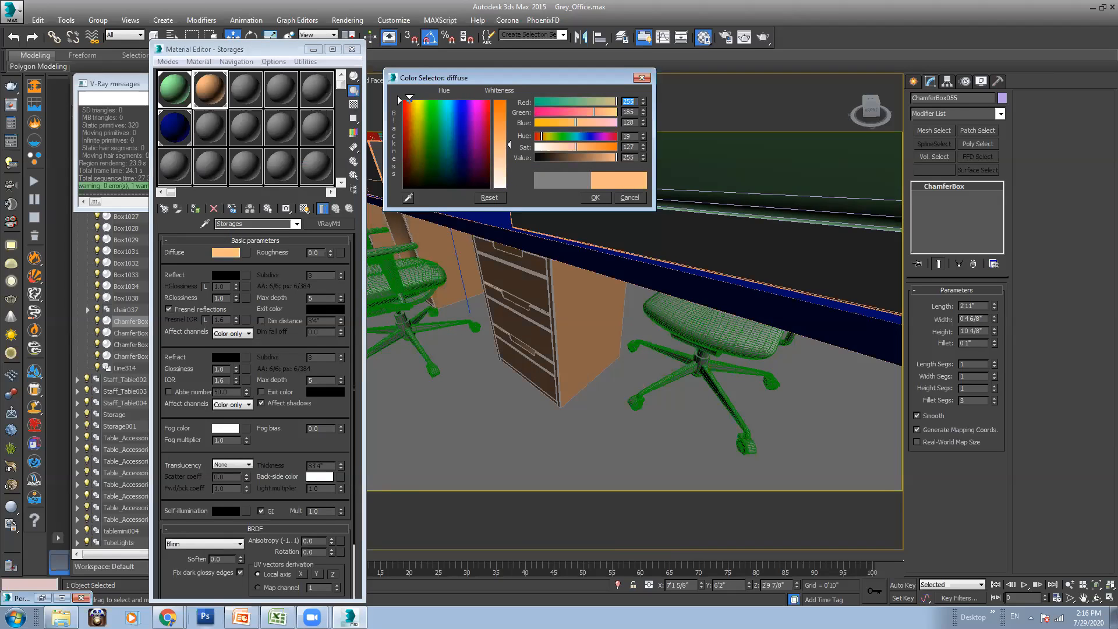
Switch to the Google Meet window to check the meeting chat, and return to 3ds Max
mouse_move(168, 617)
left_click(169, 577)
left_click(990, 369)
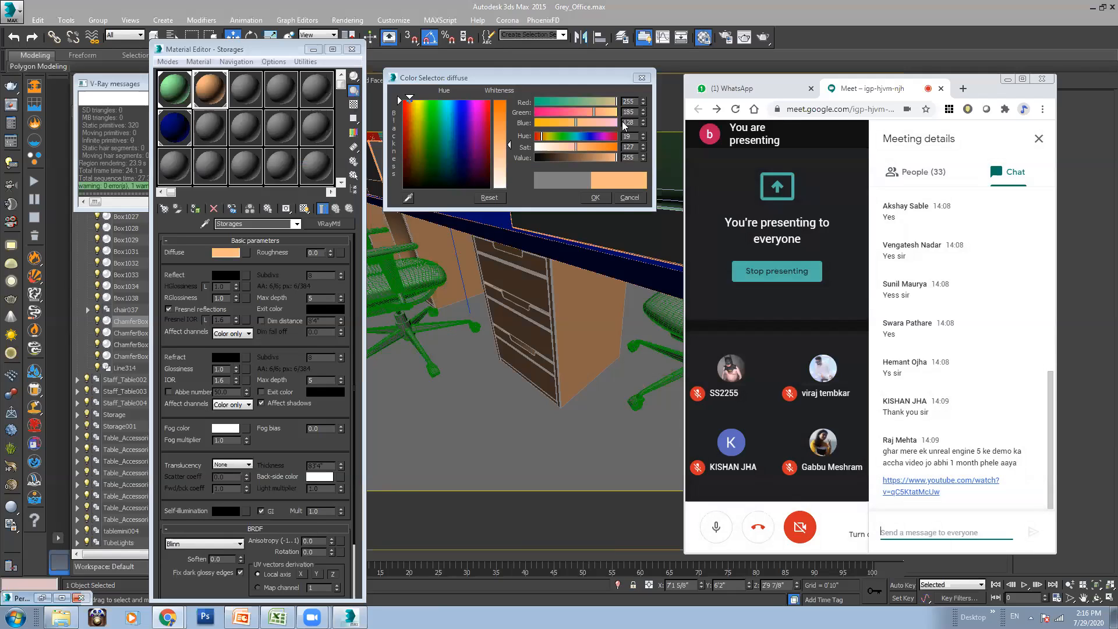
left_click(615, 203)
Try different orange shades for the Storages material and set its diffuse colour to coral red, RGB 255, 102, 82
left_click_drag(501, 136, 510, 107)
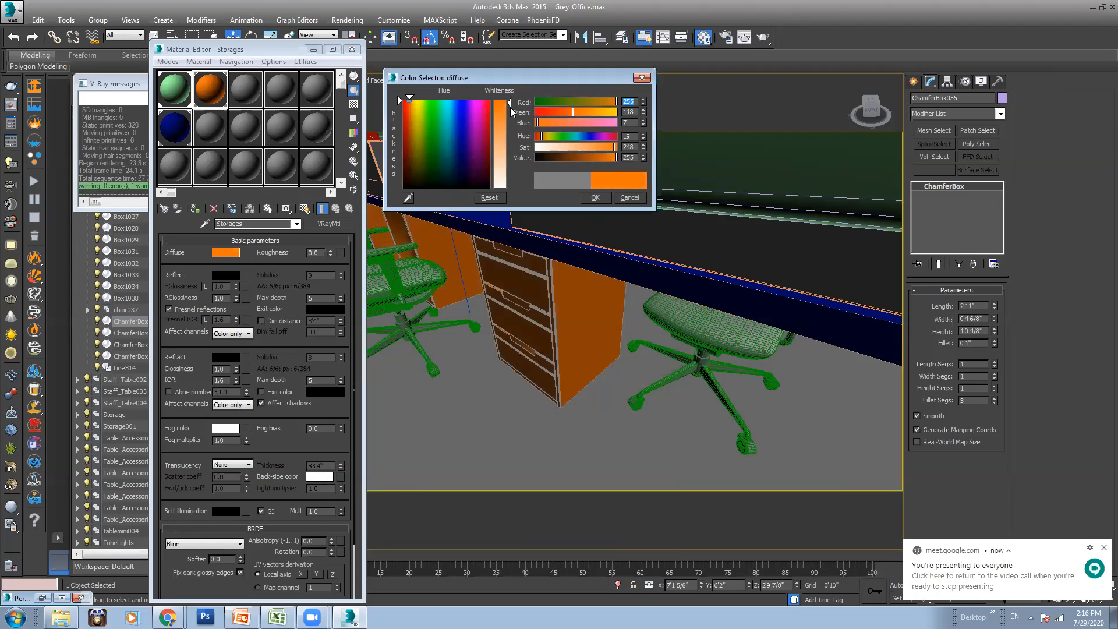
left_click(510, 163)
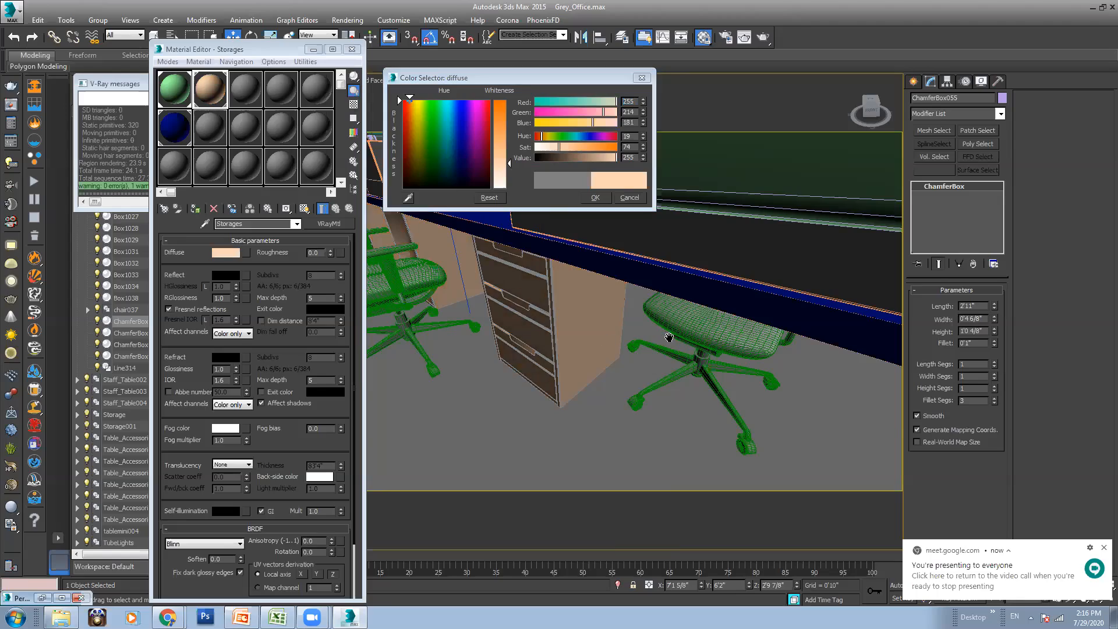
scroll(670, 335, "down", 4)
scroll(626, 315, "down", 3)
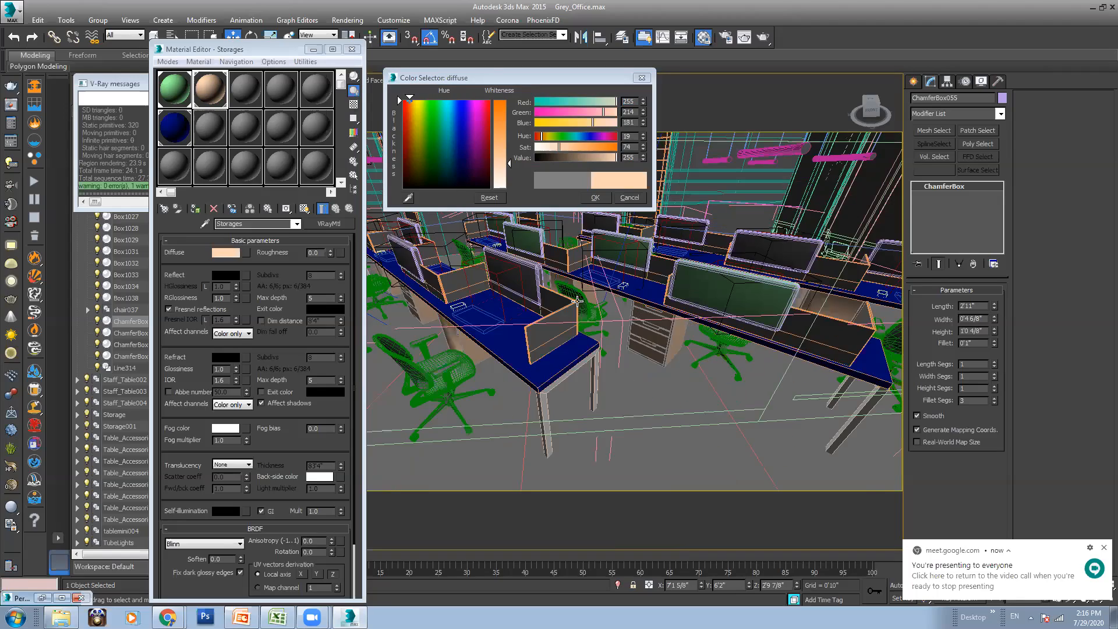
middle_click_drag(604, 303, 448, 304, "alt")
scroll(448, 305, "up", 3)
mouse_move(506, 159)
left_mouse_down()
mouse_move(505, 115)
mouse_move(509, 128)
mouse_move(611, 137)
mouse_move(536, 135)
left_mouse_up()
middle_click_drag(628, 314, 616, 400, "alt")
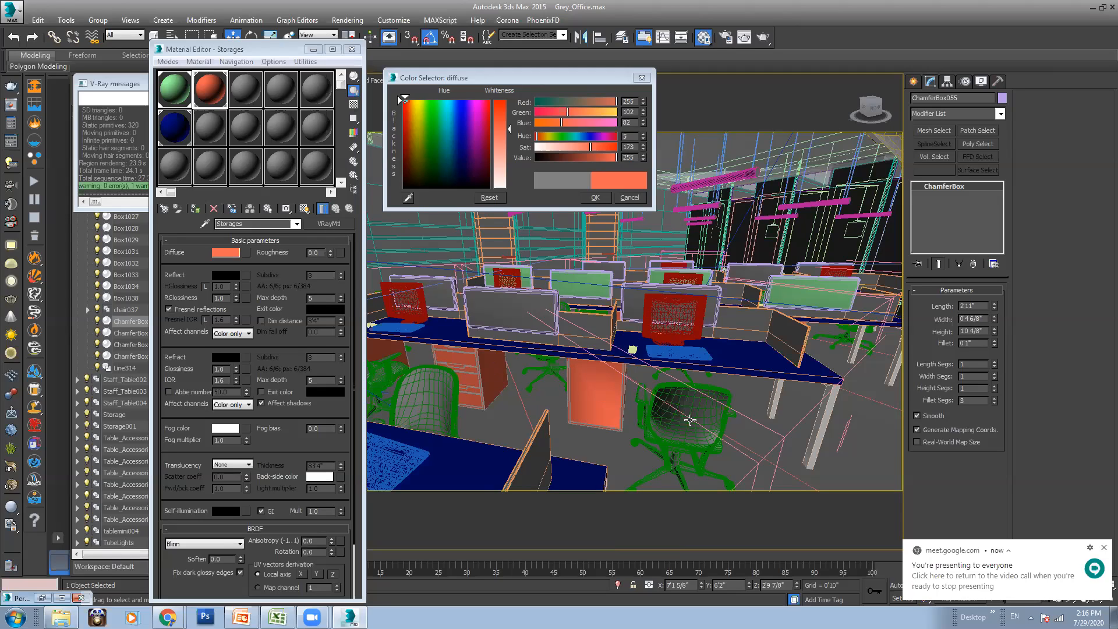
Select the Glass_Patitions object along the office walls and accept the Storages colour change
scroll(753, 324, "up", 3)
middle_click_drag(752, 324, 584, 336)
middle_click_drag(793, 348, 663, 421)
scroll(728, 309, "down", 3)
middle_click_drag(728, 309, 507, 261)
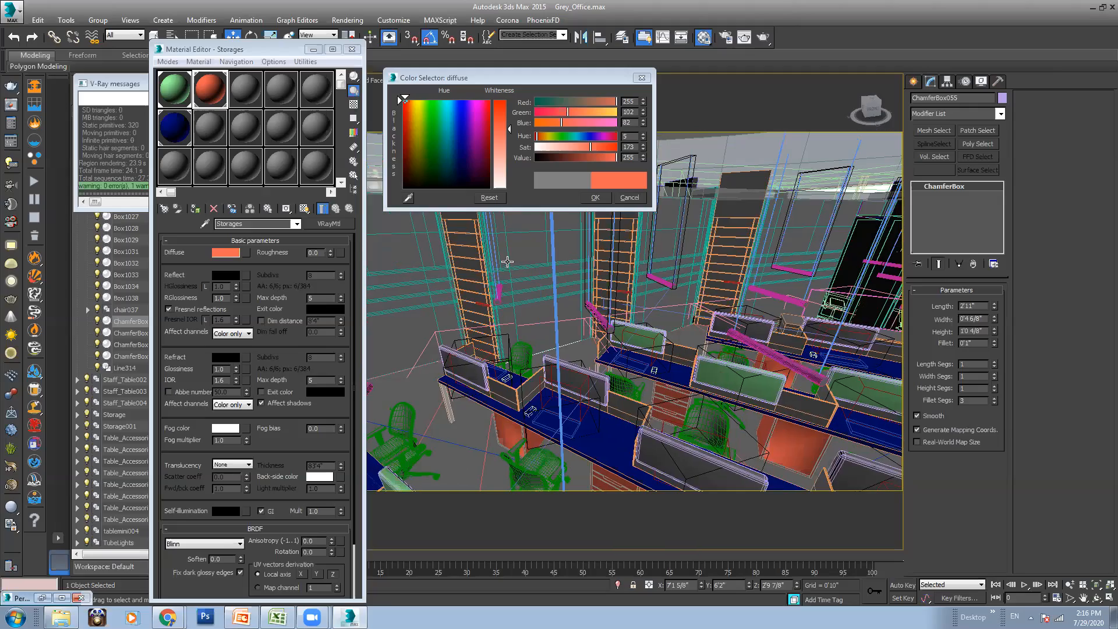
left_click(527, 254)
key("z")
middle_click_drag(562, 308, 474, 355, "alt")
scroll(474, 355, "up", 5)
scroll(487, 346, "up", 4)
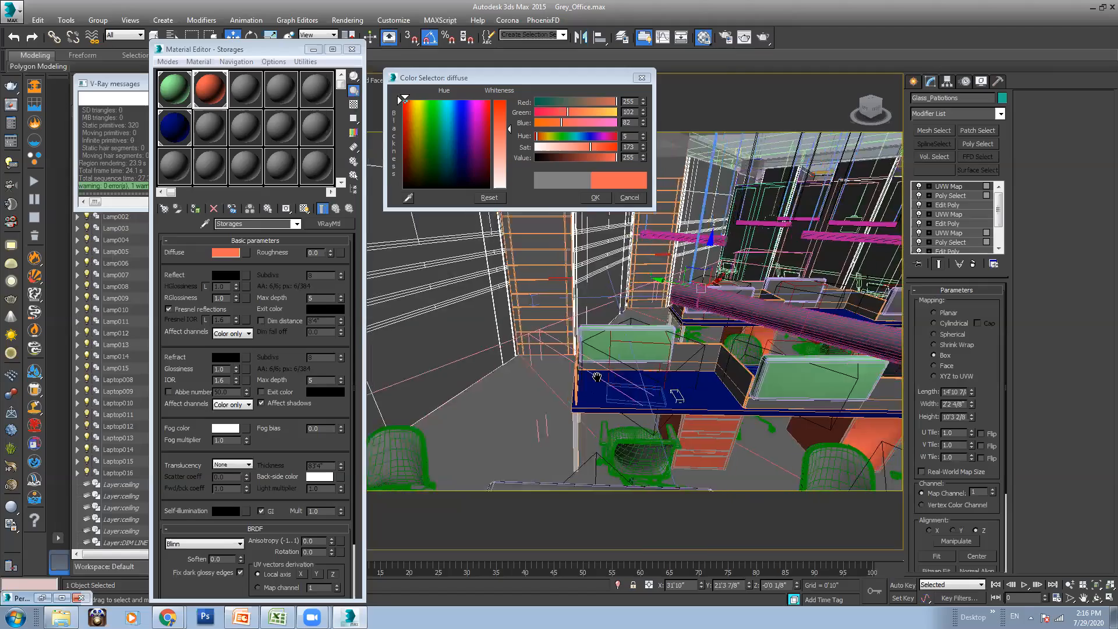
middle_click_drag(681, 399, 419, 285)
middle_click_drag(891, 414, 711, 420)
scroll(774, 370, "down", 3)
scroll(673, 399, "up", 3)
left_click(596, 197)
Select the slatted panel Line002 between the glass walls and reselect the Glass_Patitions object to compare the two
scroll(669, 321, "up", 2)
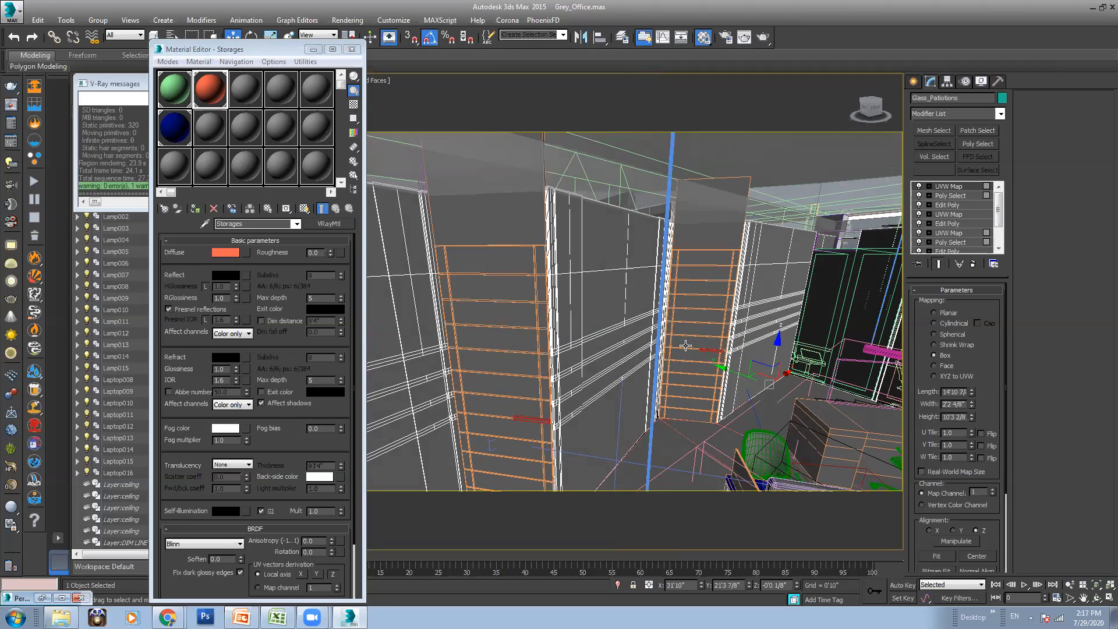
middle_click_drag(659, 375, 631, 383)
scroll(631, 383, "up", 2)
scroll(579, 252, "up", 1)
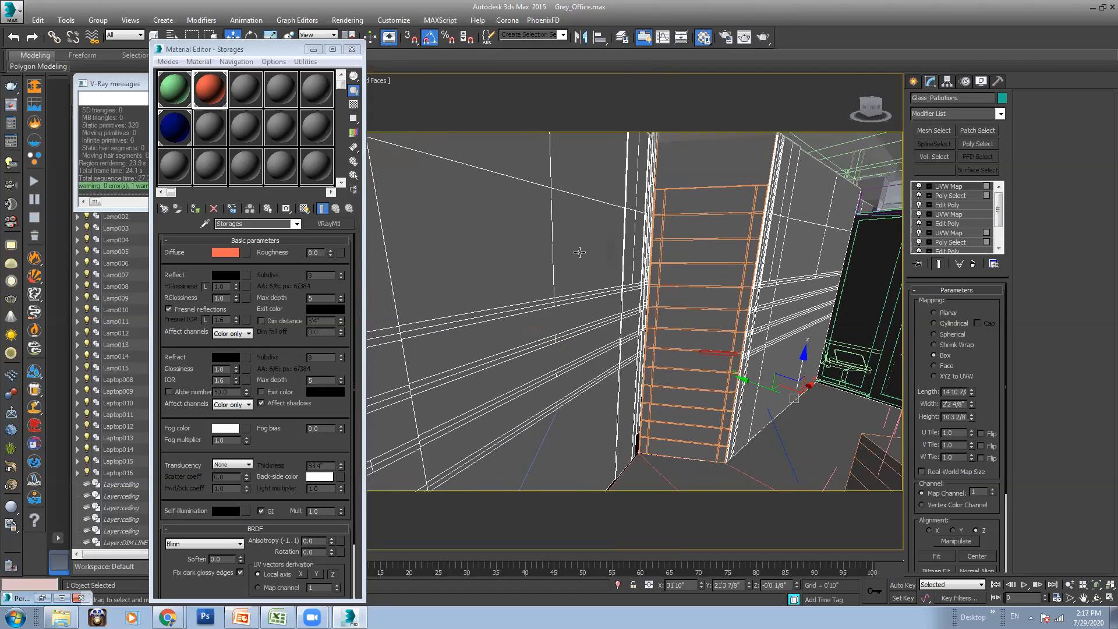
left_click(687, 256)
key("e")
scroll(777, 390, "up", 2)
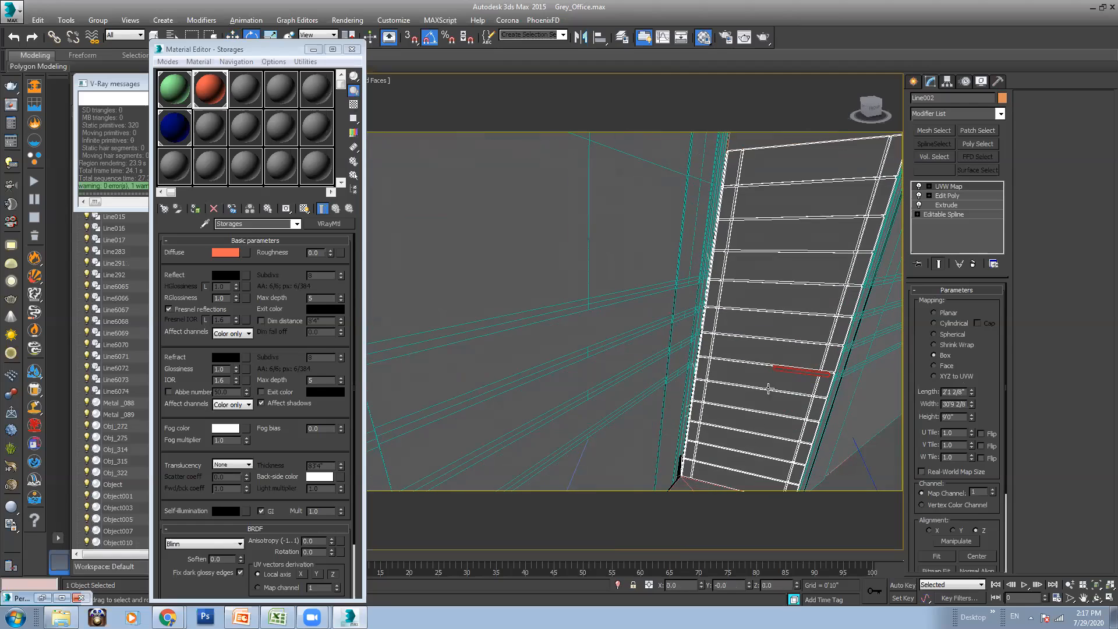
scroll(780, 368, "up", 2)
left_click(583, 312)
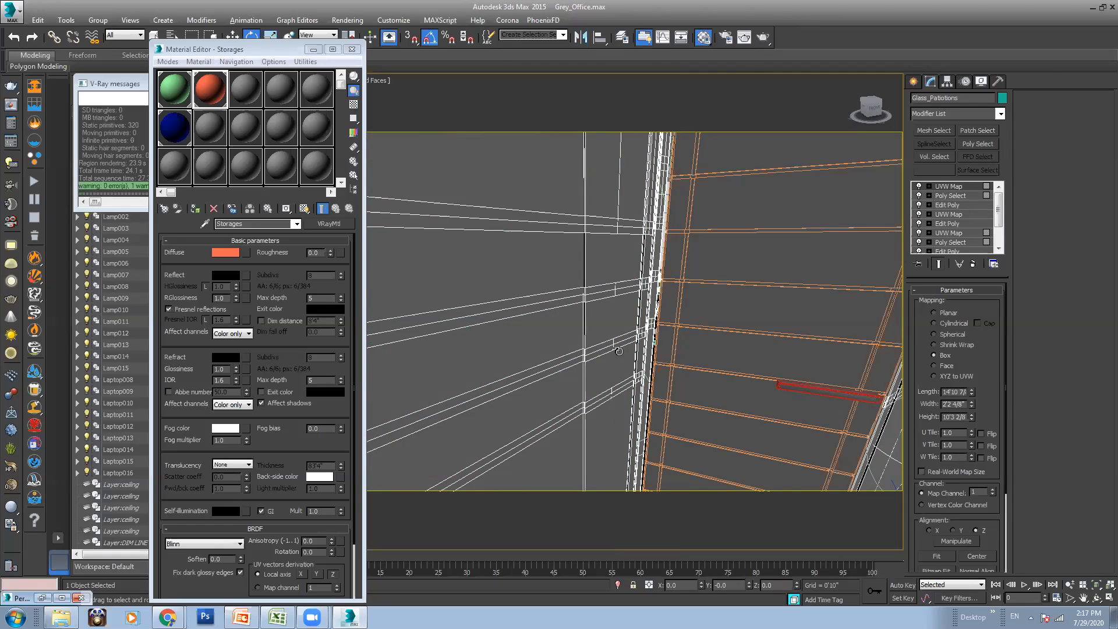
Examine the glass partitions and the slatted panels between them up close and from several angles
scroll(605, 335, "down", 5)
middle_click_drag(615, 344, 566, 390, "alt")
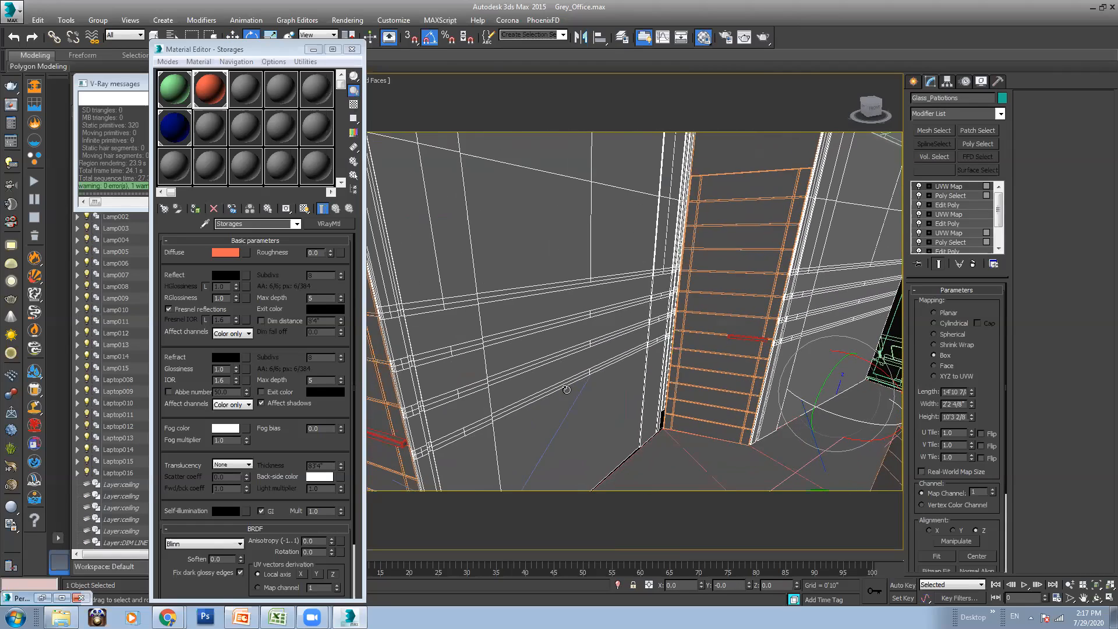
middle_click_drag(603, 317, 651, 322, "alt")
middle_click_drag(585, 312, 573, 365, "alt")
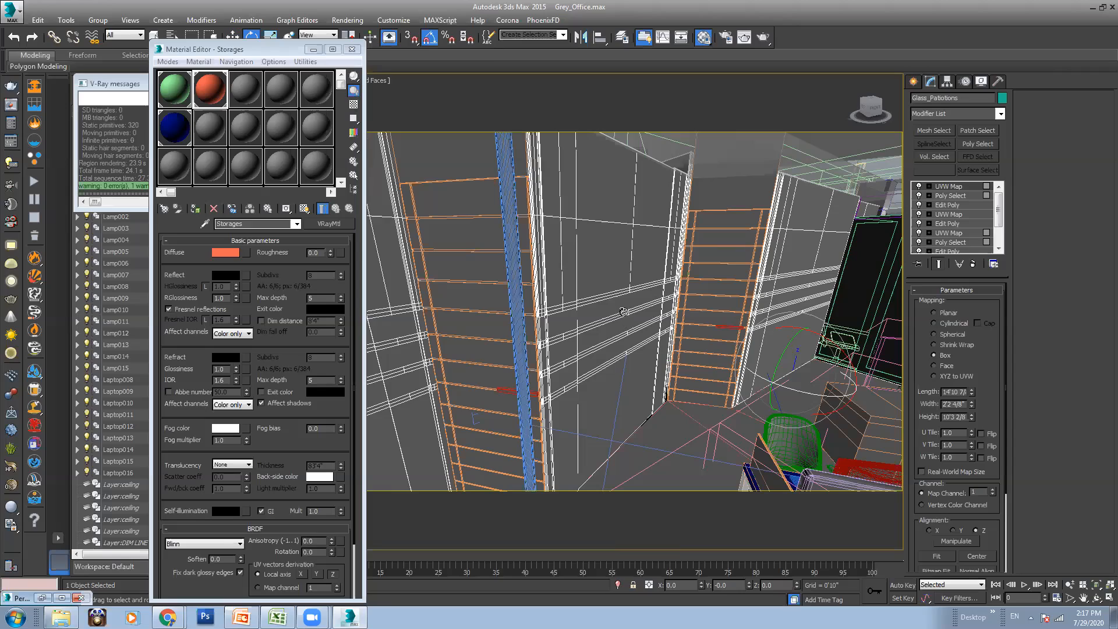
middle_click_drag(685, 335, 700, 330, "alt")
scroll(652, 245, "up", 4)
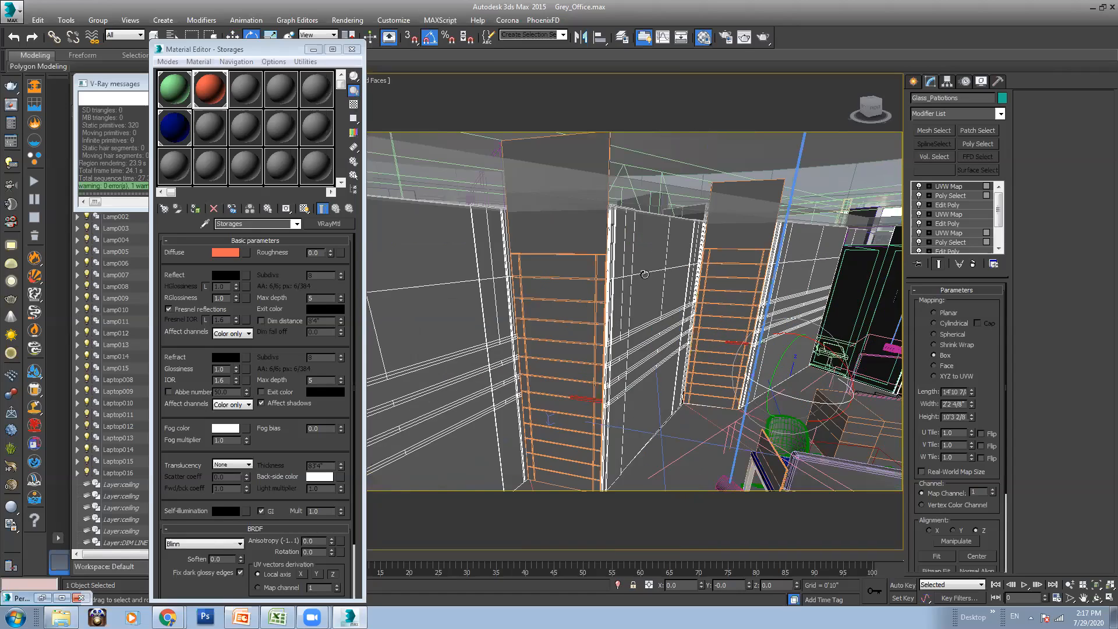
scroll(658, 262, "down", 2)
middle_click_drag(661, 268, 587, 351, "alt")
scroll(659, 240, "up", 1)
scroll(652, 276, "up", 2)
scroll(653, 277, "up", 4)
scroll(586, 351, "up", 2)
middle_click_drag(654, 350, 635, 286)
Examine the whole office model from outside and above, including its walls, furniture layout and cameras
scroll(587, 250, "down", 4)
scroll(569, 237, "up", 2)
scroll(570, 238, "down", 2)
middle_click_drag(776, 307, 702, 310, "alt")
middle_click_drag(631, 305, 850, 243, "alt")
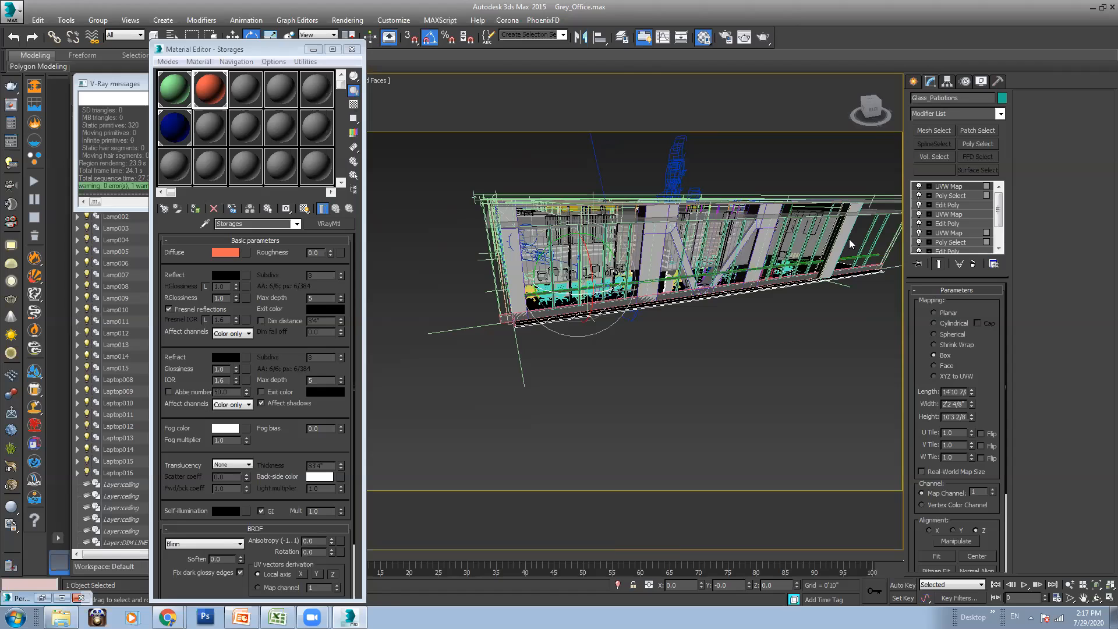
middle_click_drag(531, 239, 444, 243, "alt")
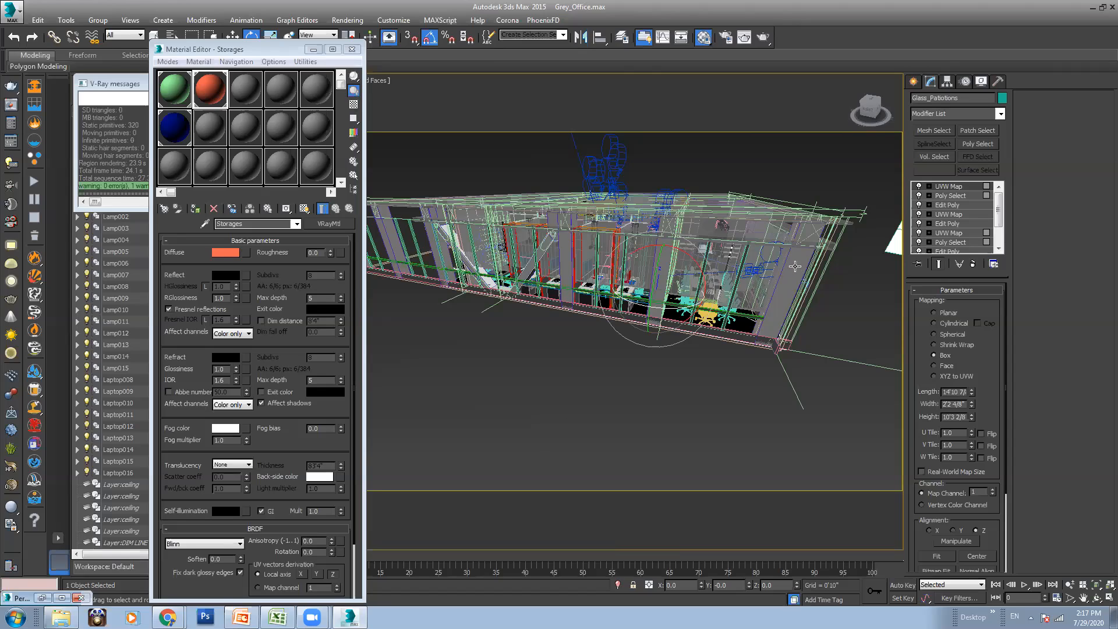
middle_click_drag(755, 269, 606, 376, "alt")
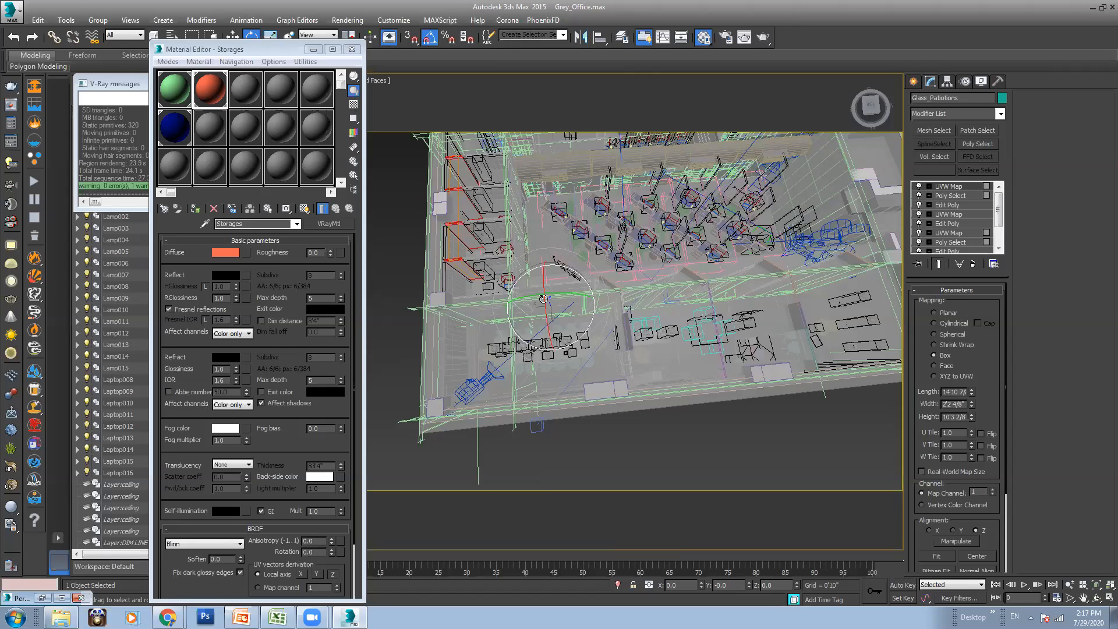
middle_click_drag(789, 335, 652, 318, "alt")
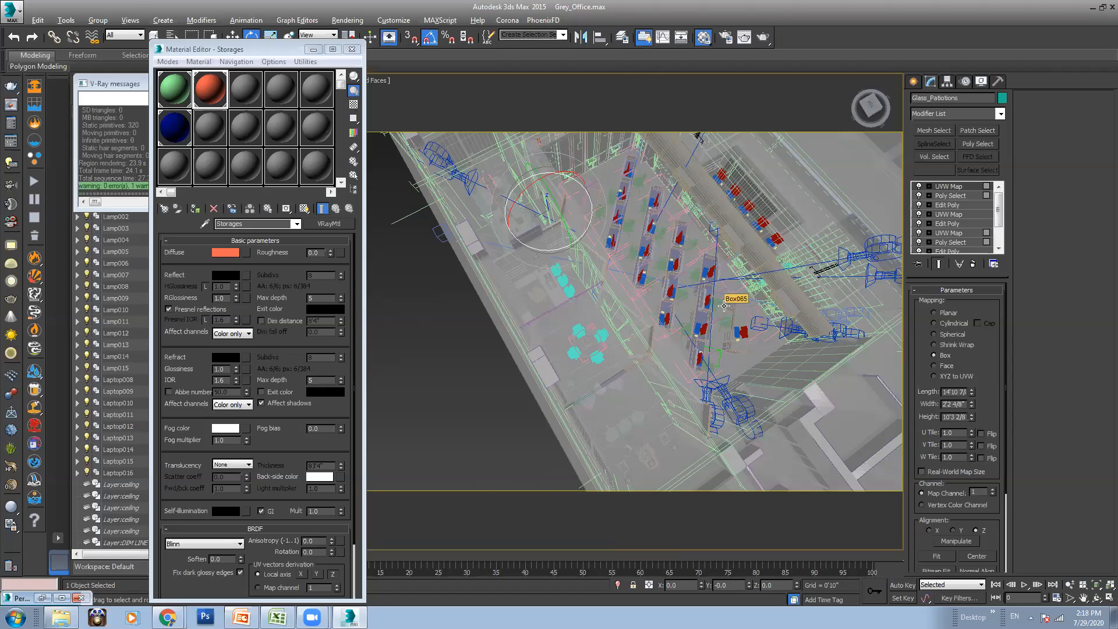
middle_click_drag(692, 298, 685, 297, "alt")
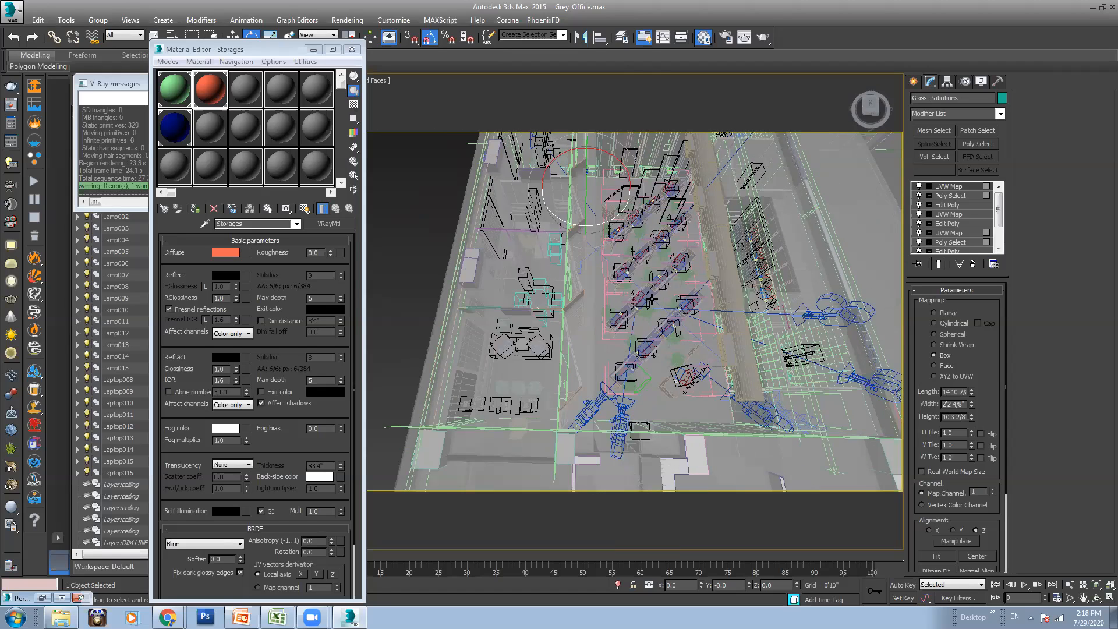
scroll(618, 304, "up", 2)
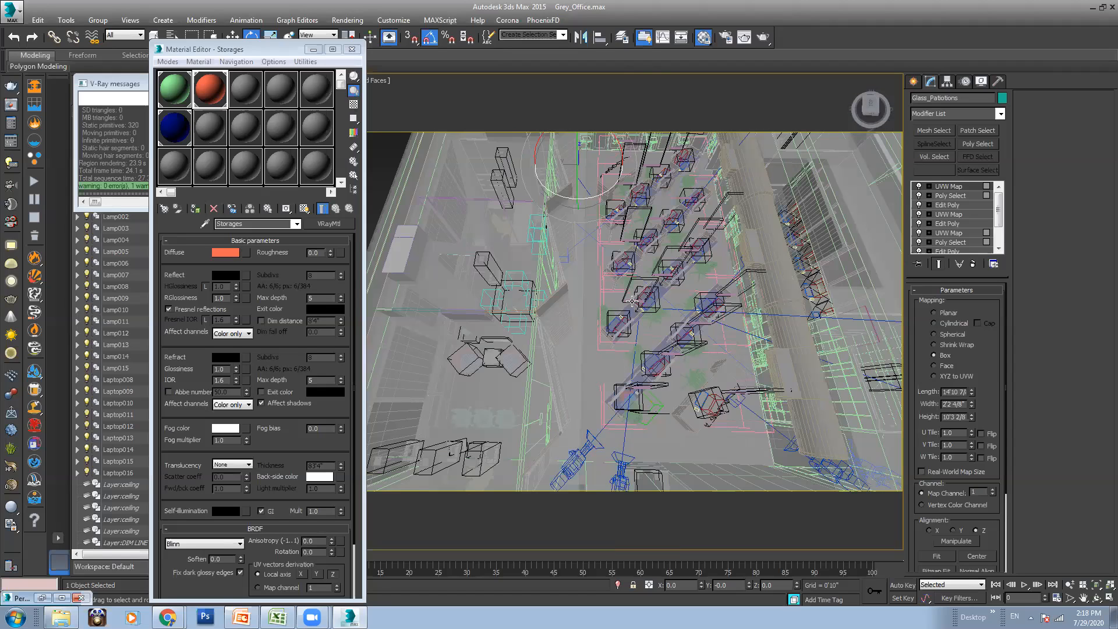
Examine the office layout from above and inside, including the workstation rows, meeting areas and partitions
middle_click_drag(631, 301, 620, 298, "alt")
scroll(625, 295, "up", 3)
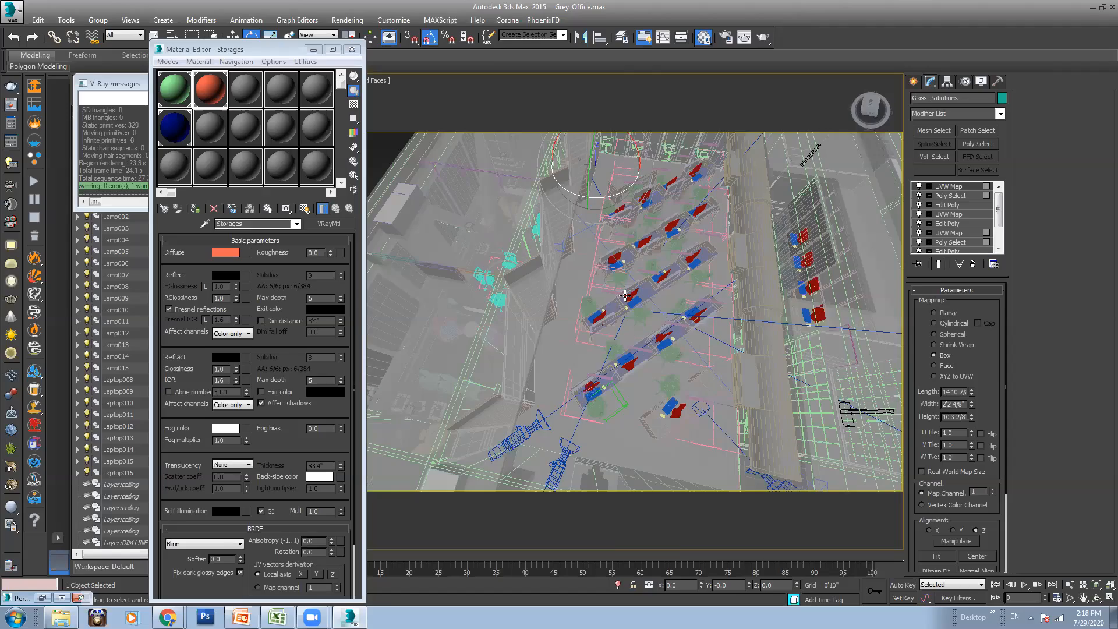
middle_click_drag(629, 297, 611, 311, "alt")
scroll(611, 312, "up", 2)
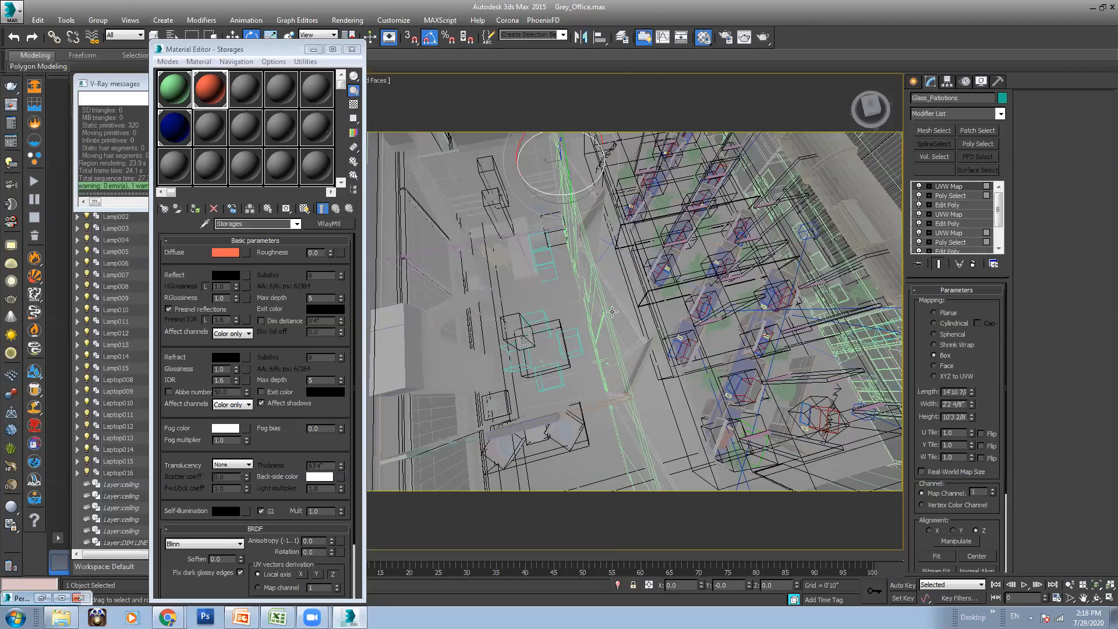
scroll(615, 310, "down", 3)
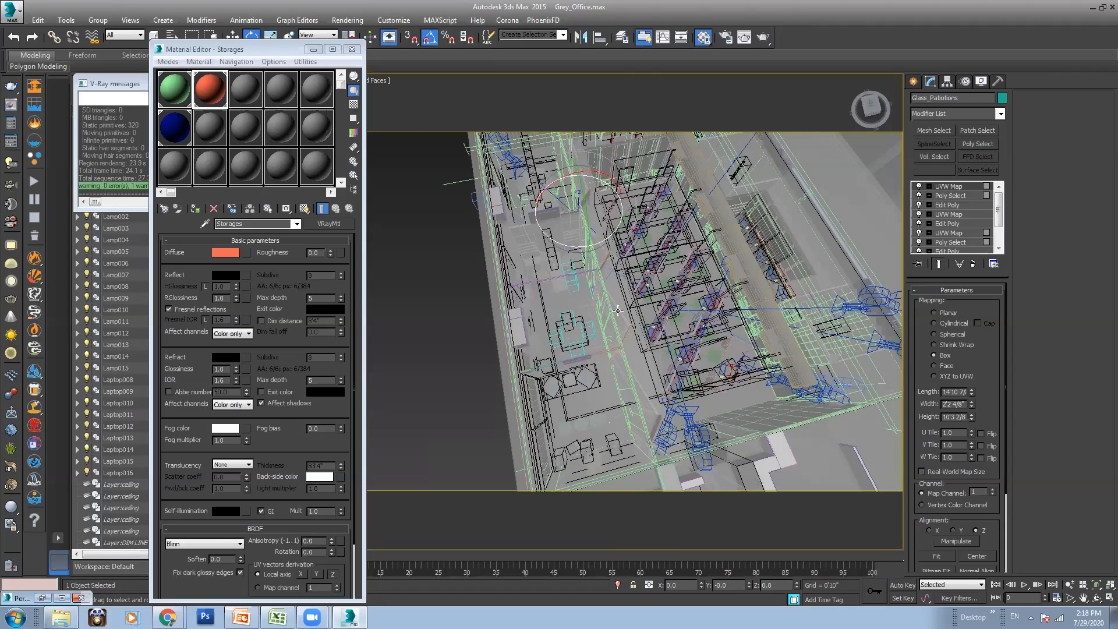
scroll(617, 310, "up", 3)
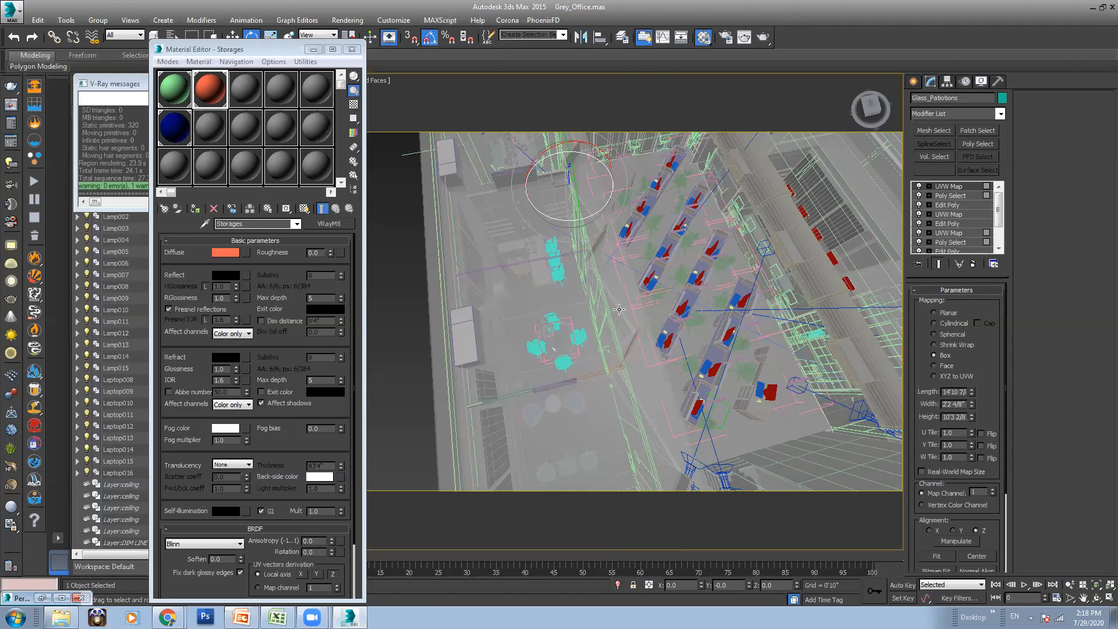
scroll(618, 309, "down", 2)
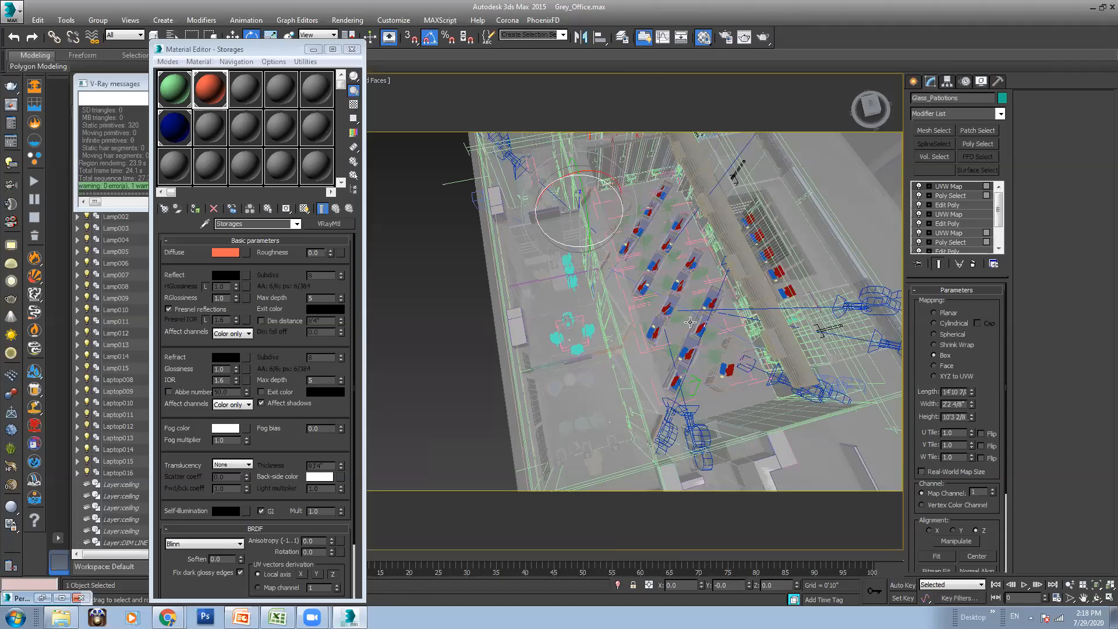
scroll(712, 336, "up", 5)
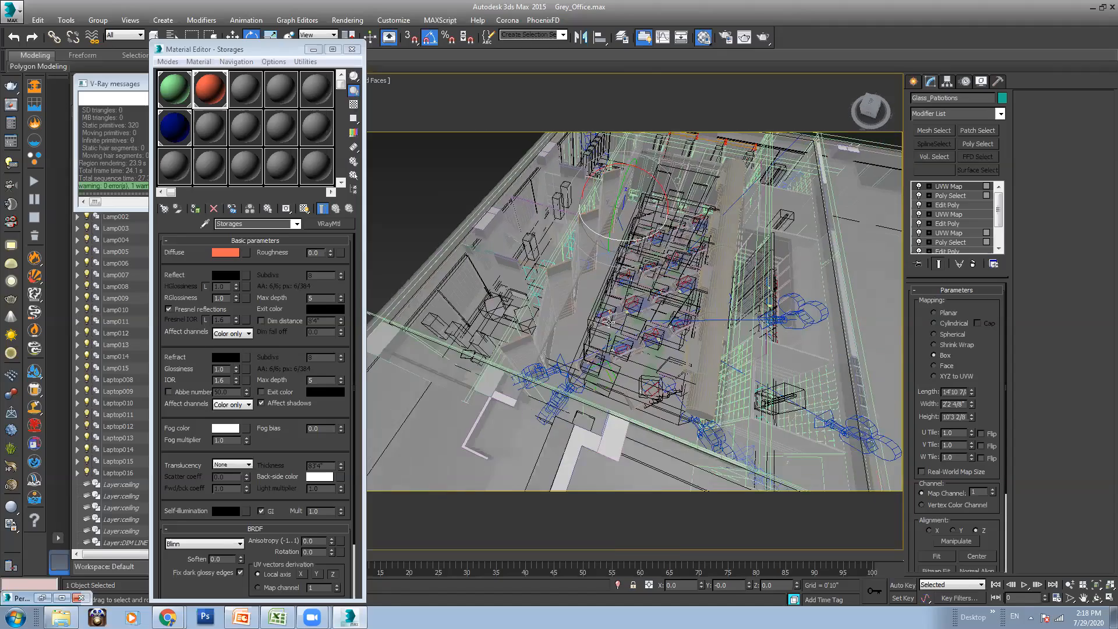
scroll(654, 323, "up", 3)
mouse_move(654, 323)
middle_mouse_down()
mouse_move(654, 267)
mouse_move(663, 418)
mouse_move(671, 348)
middle_mouse_up()
middle_click_drag(669, 284, 693, 373)
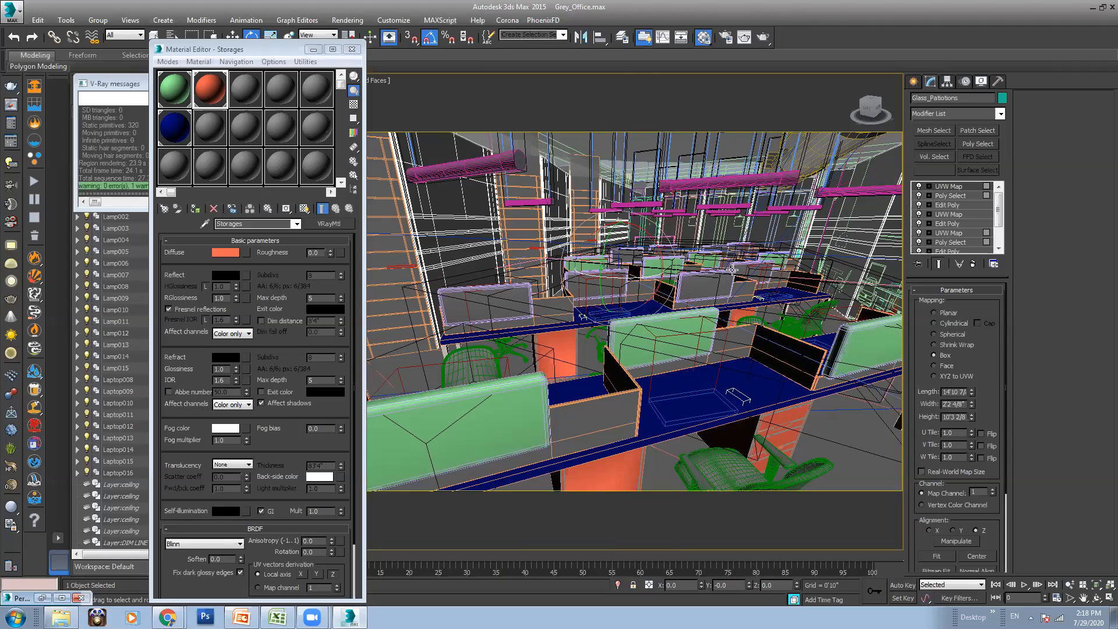
Select the Employees_Chairs group at the workstations and inspect the chairs along the desk rows
scroll(732, 269, "up", 4)
left_click(696, 406)
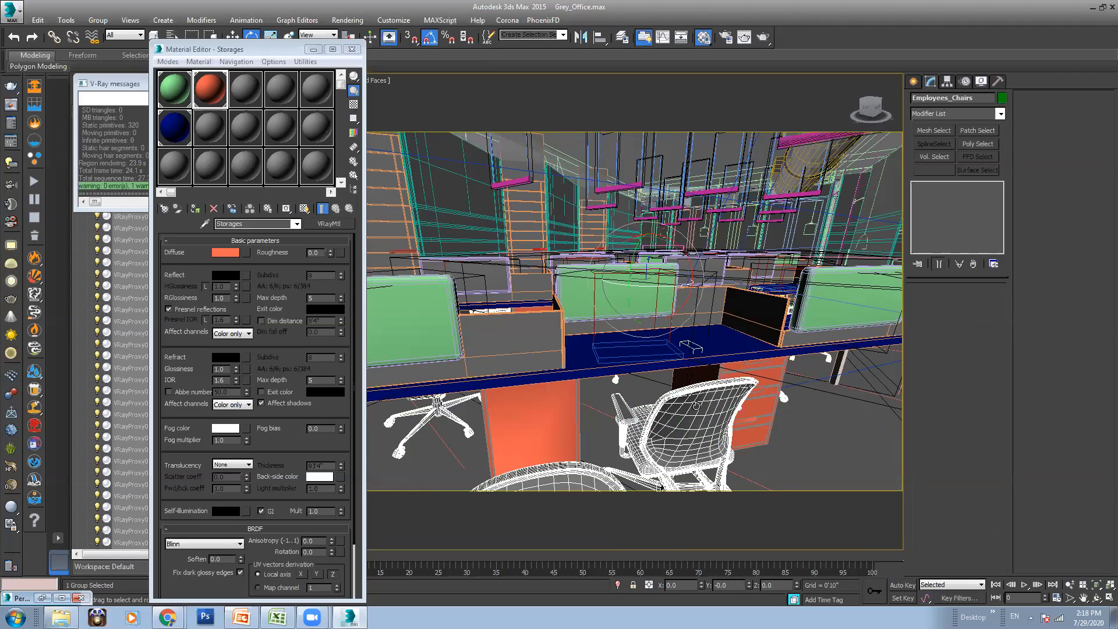
middle_click_drag(737, 263, 556, 338, "alt")
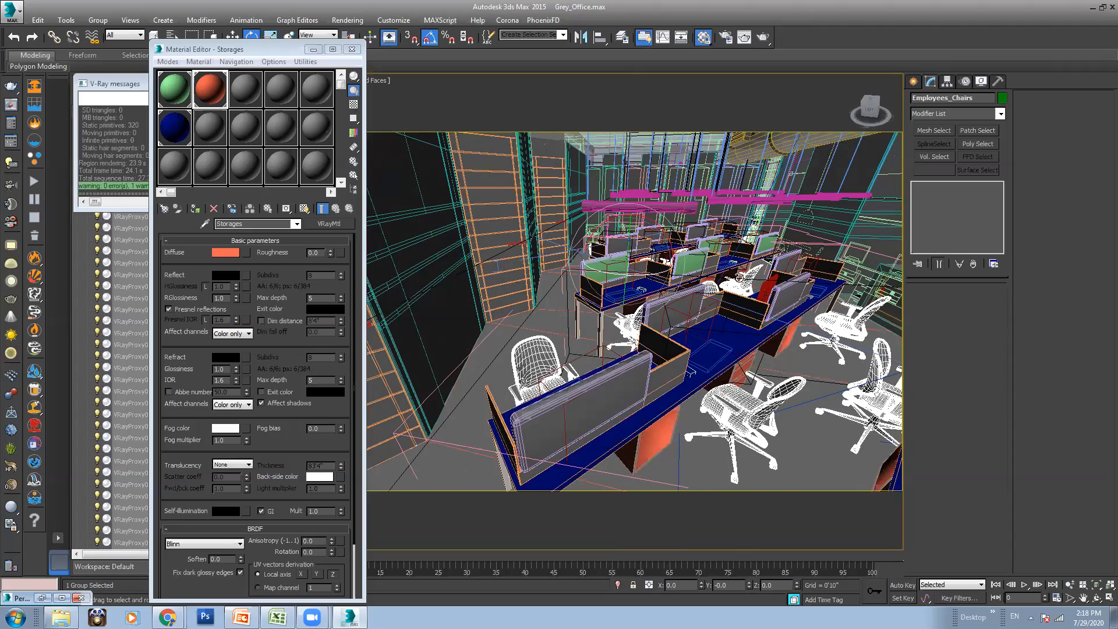
scroll(702, 248, "up", 3)
scroll(702, 248, "down", 4)
middle_click_drag(703, 248, 703, 246, "alt")
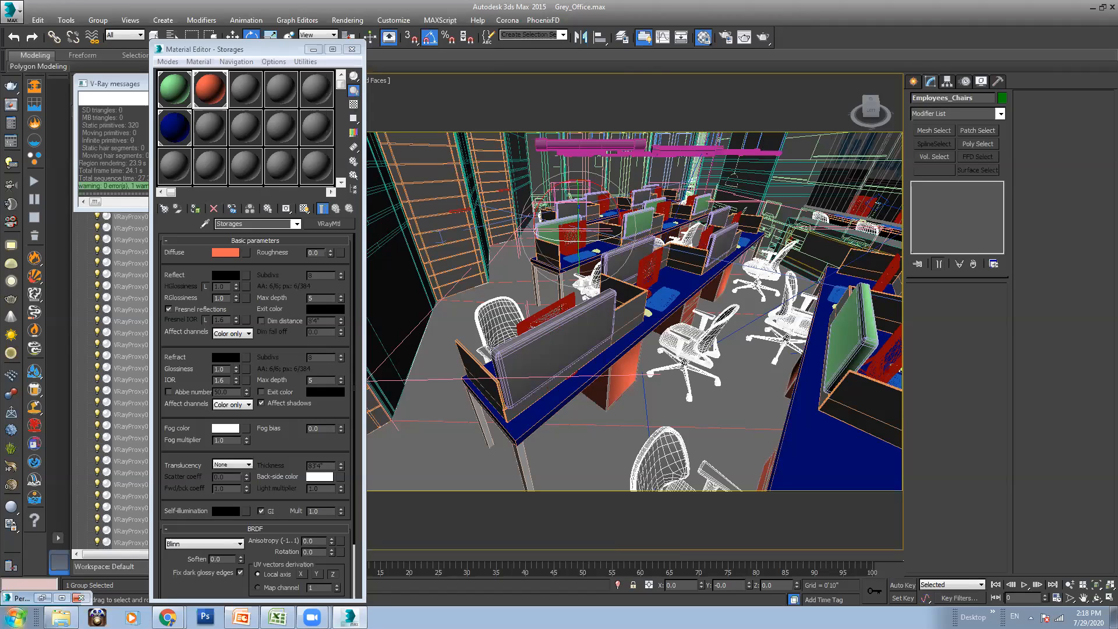
Switch to the Google Meet window, admit the waiting participant and minimise the meeting
mouse_move(168, 616)
left_click(164, 572)
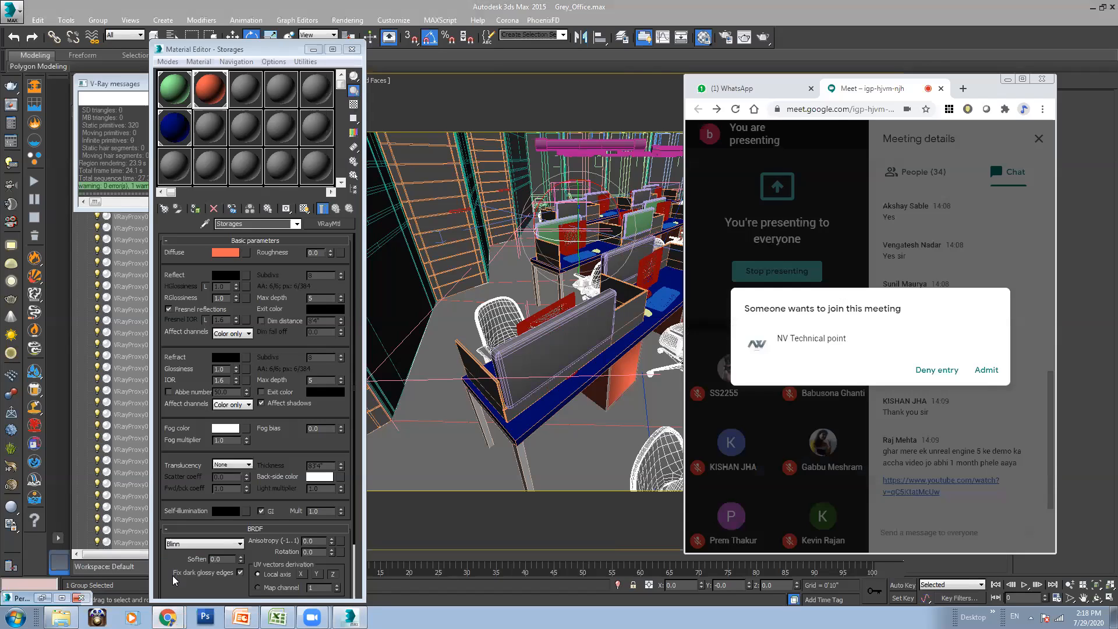
left_click(986, 375)
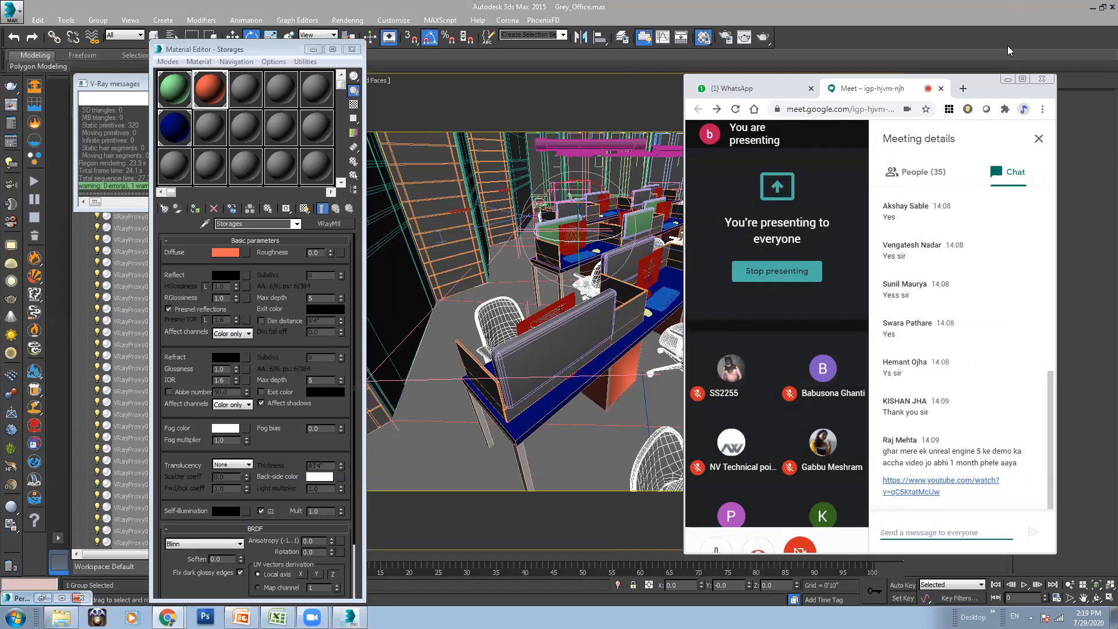
left_click(1008, 79)
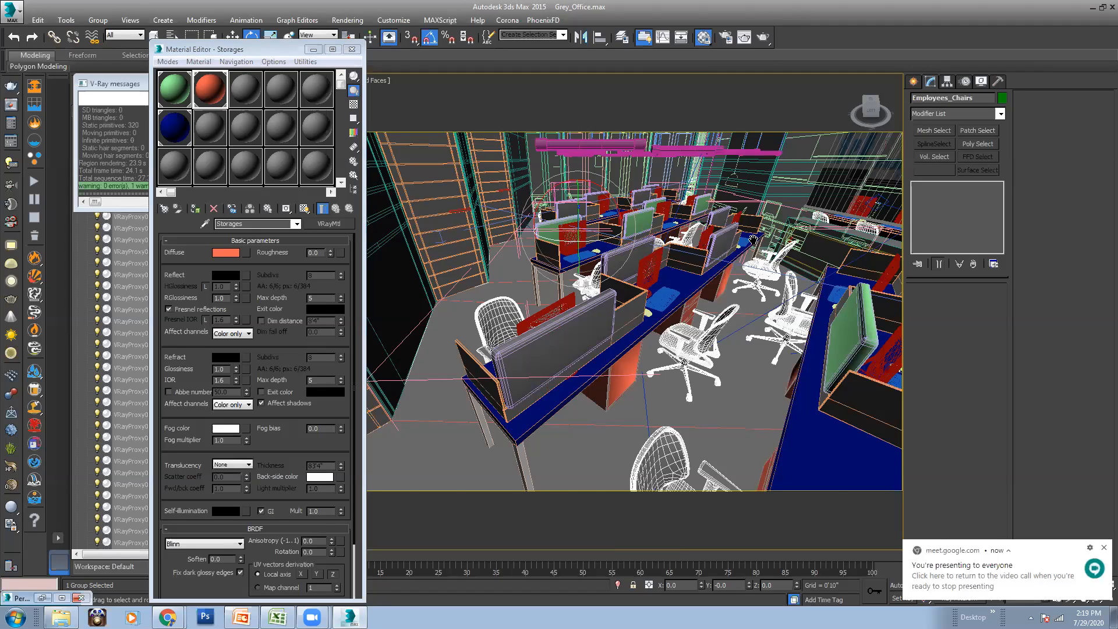
Try hiding the Employees_Chairs group, look through the grouping commands and undo the hiding
middle_click_drag(753, 239, 699, 244)
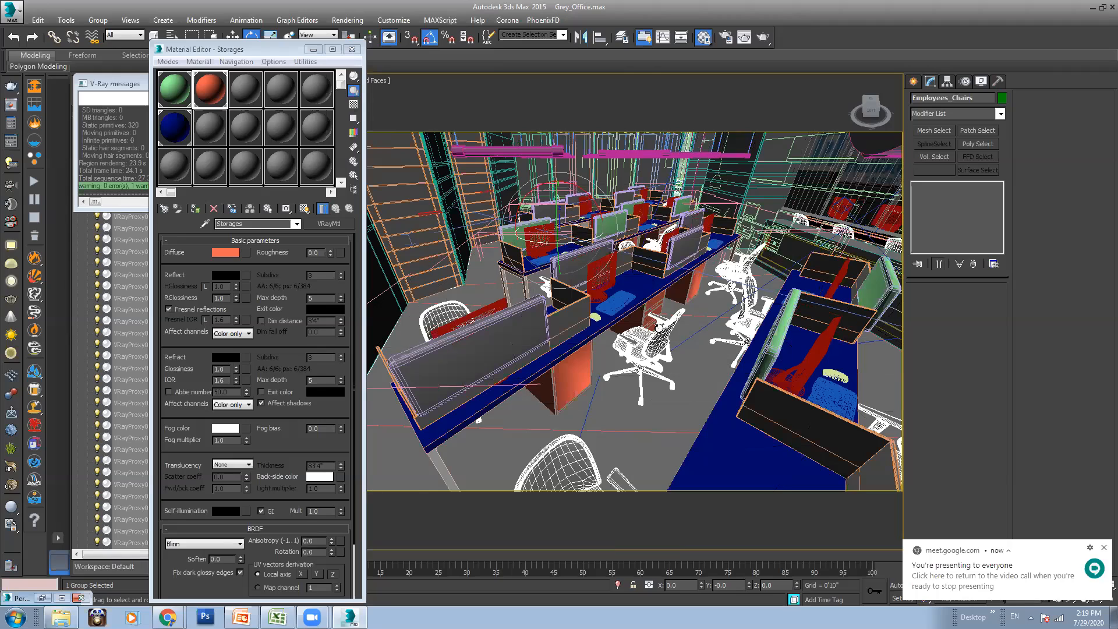
right_click(660, 327)
left_click(720, 296)
left_click(97, 19)
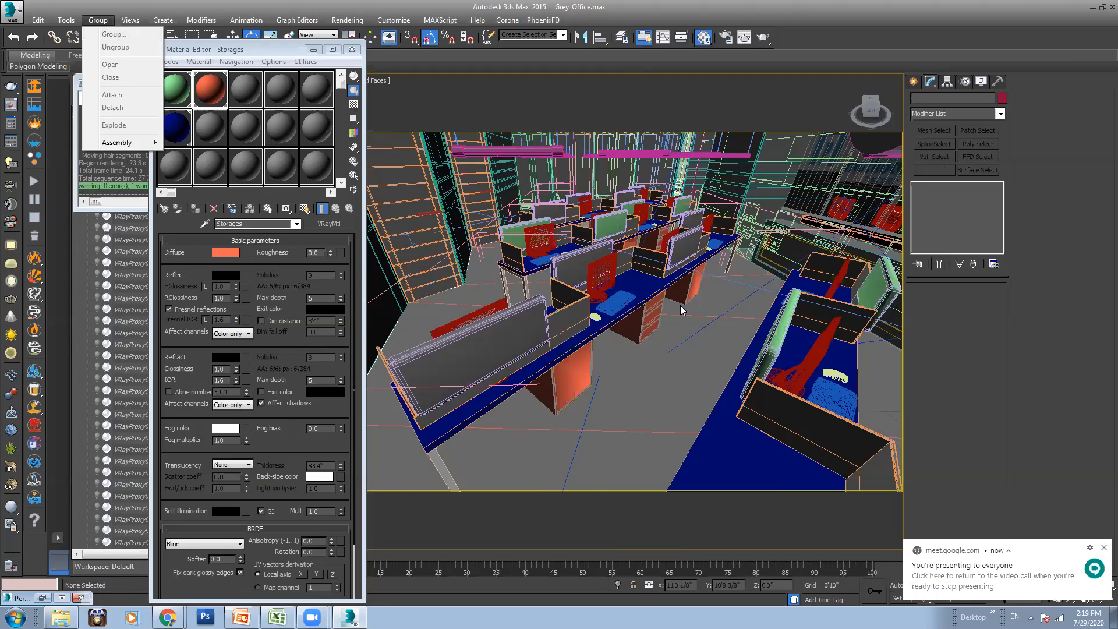
left_click(662, 300)
key("ctrl+z")
key("ctrl+z")
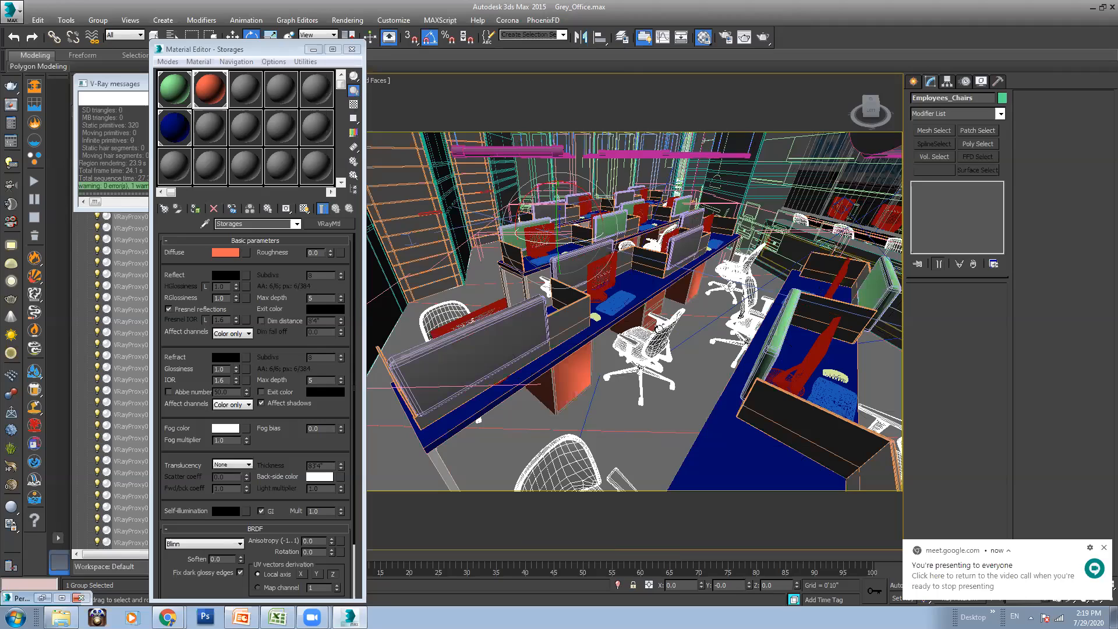
Point out the Employees_Chairs group name, minimise the Material Editor and hide the selected chairs
left_click_drag(978, 97, 927, 99)
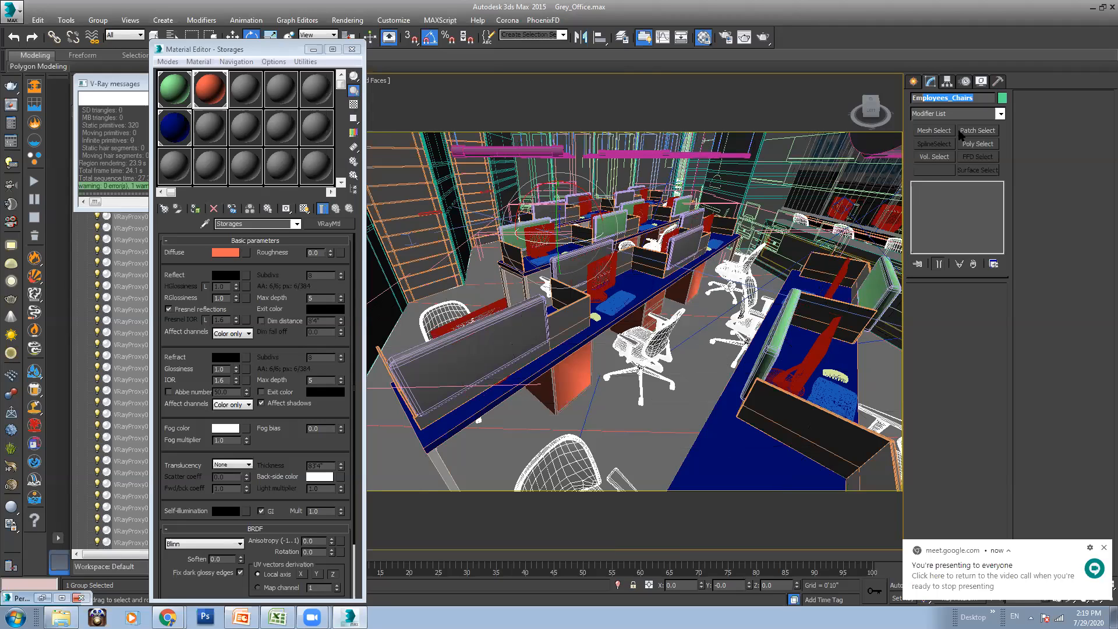
double_click(980, 97)
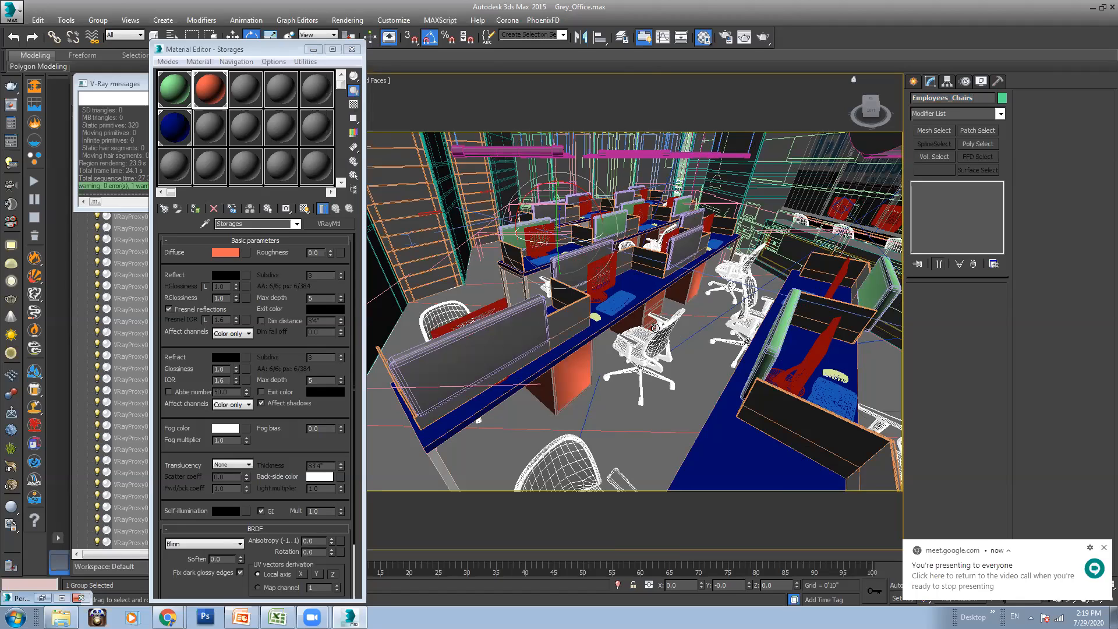
left_click(313, 49)
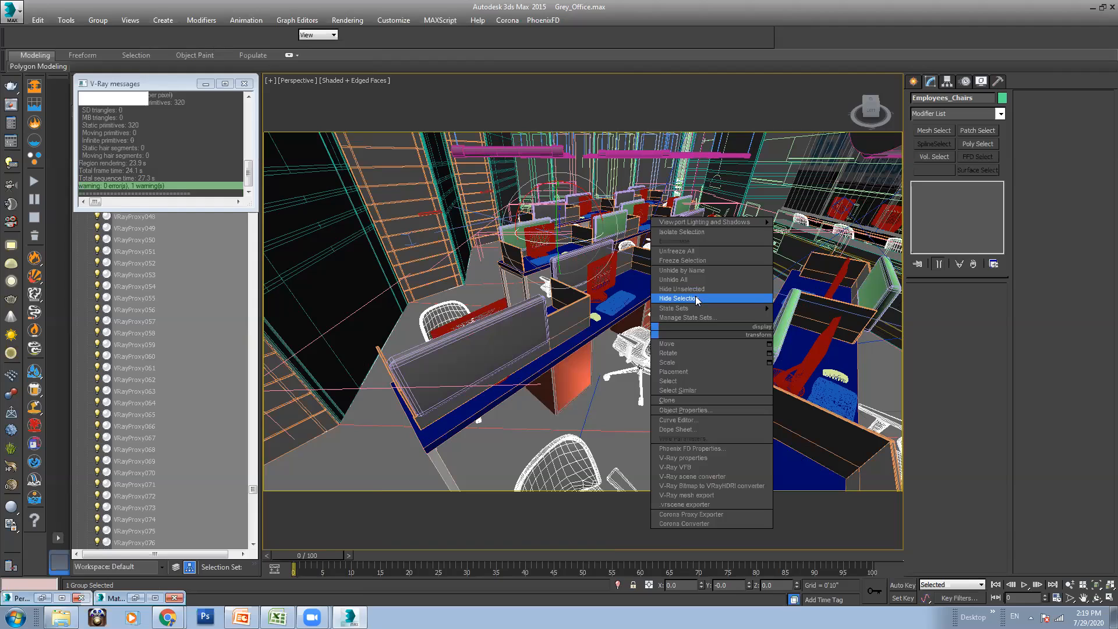
left_click(699, 298)
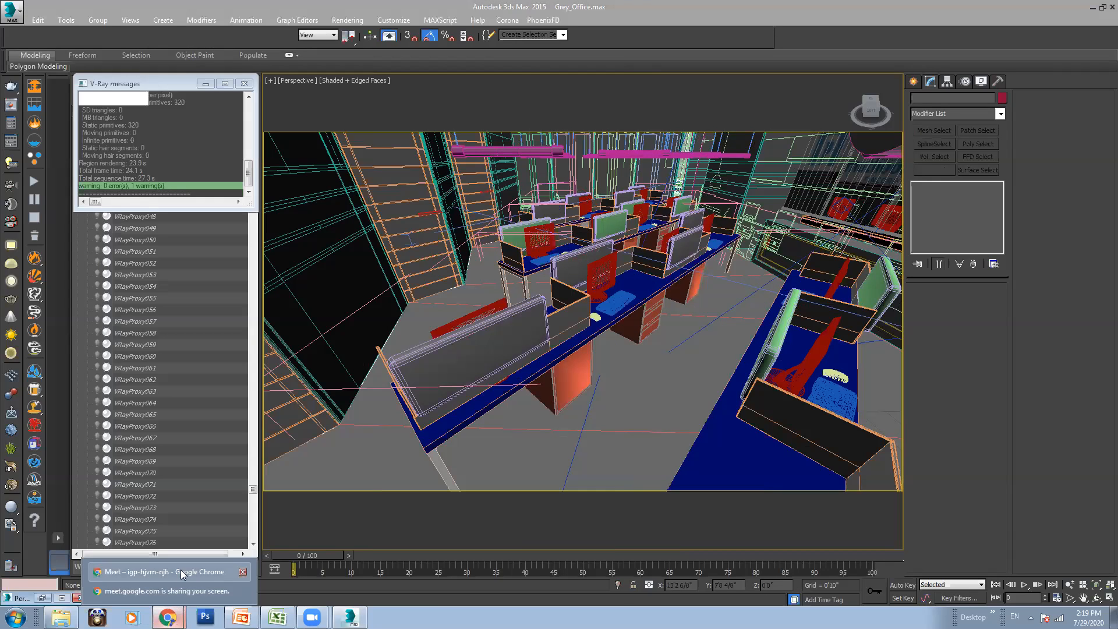
Switch to the Google Meet window to check the meeting chat, and return to 3ds Max
left_click(163, 571)
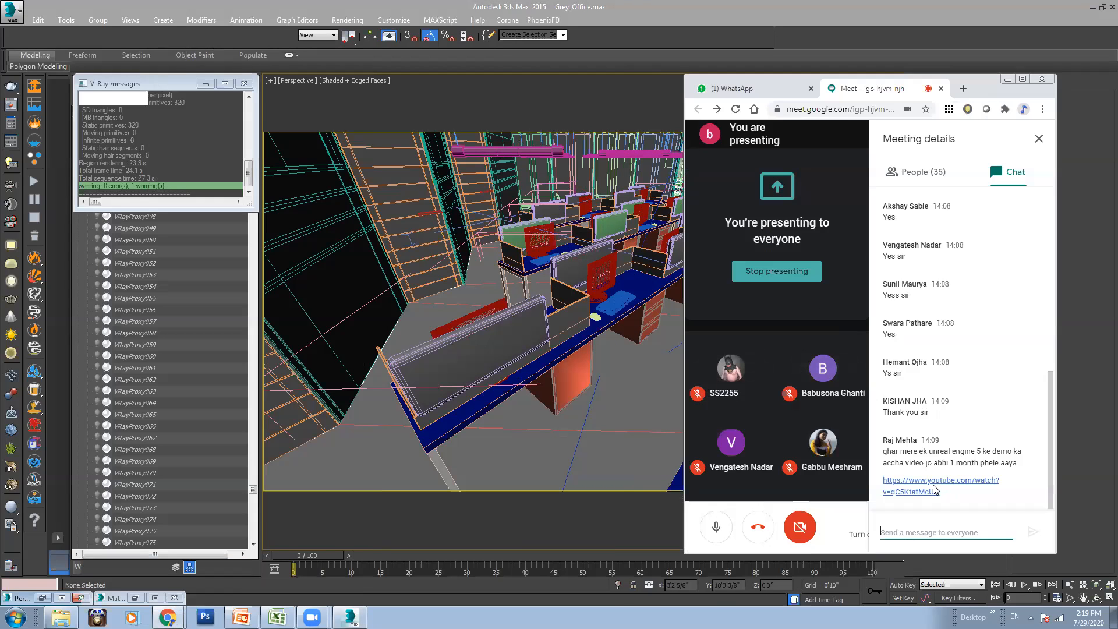
left_click(1008, 78)
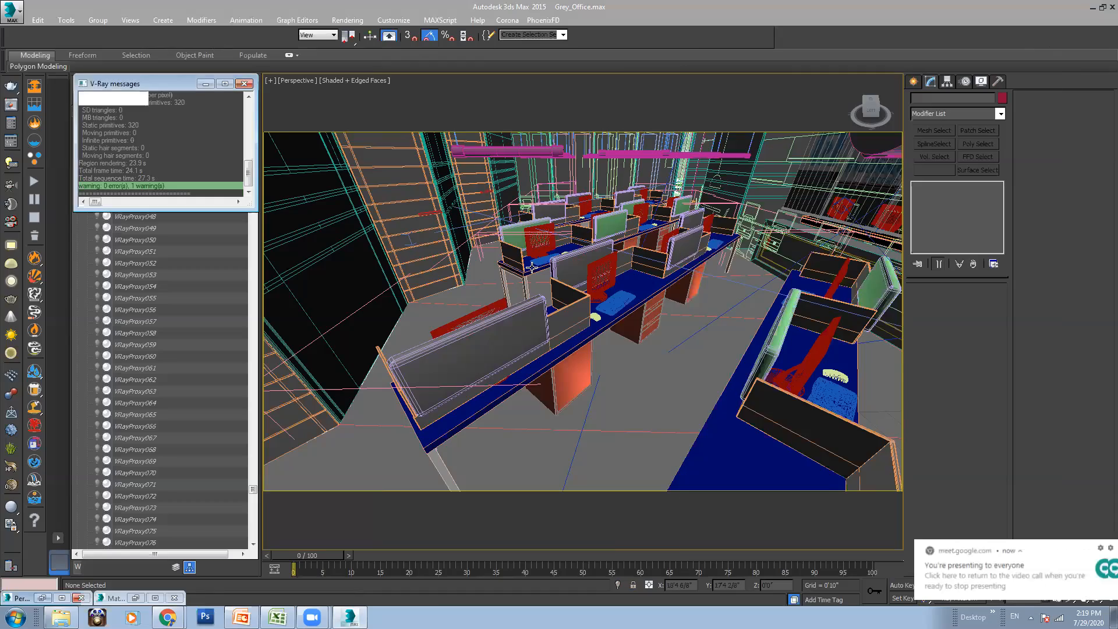
Select Comp_Group001 on the desks and add the Comp_Set001 and Comp_Set002 computer groups to the selection
left_click(603, 261)
middle_click_drag(631, 283, 640, 307, "alt")
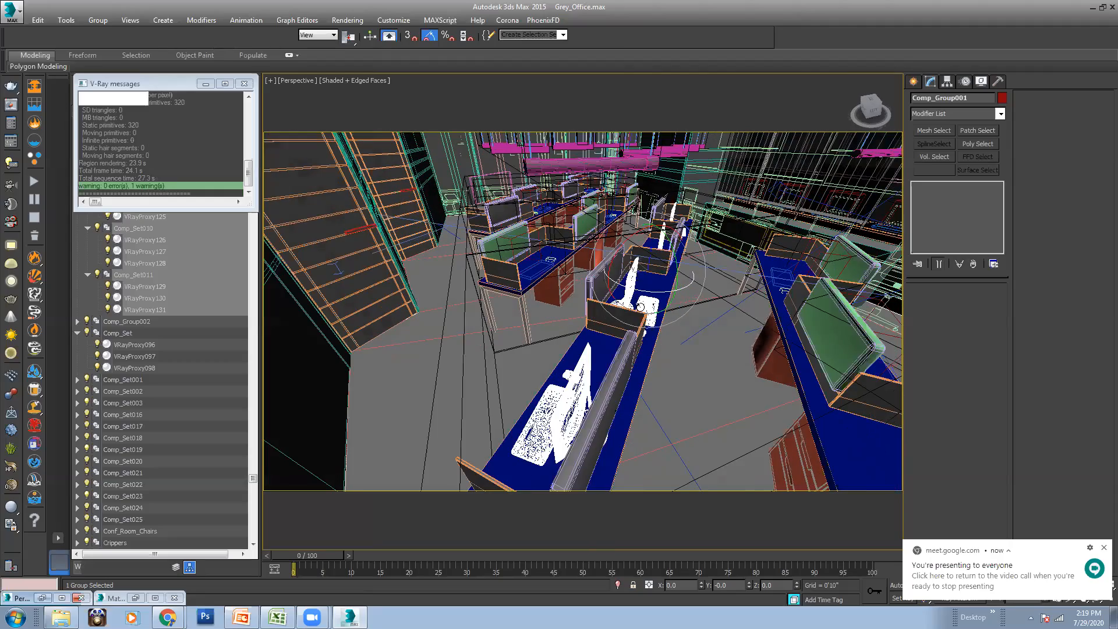
scroll(780, 335, "up", 6)
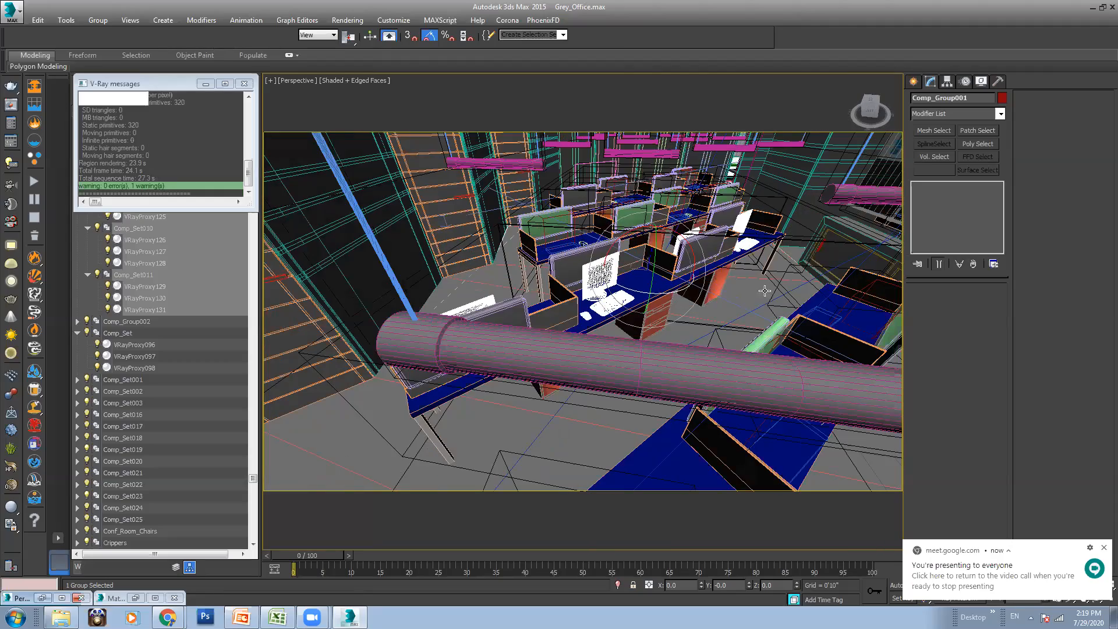
middle_click_drag(702, 243, 752, 268, "alt")
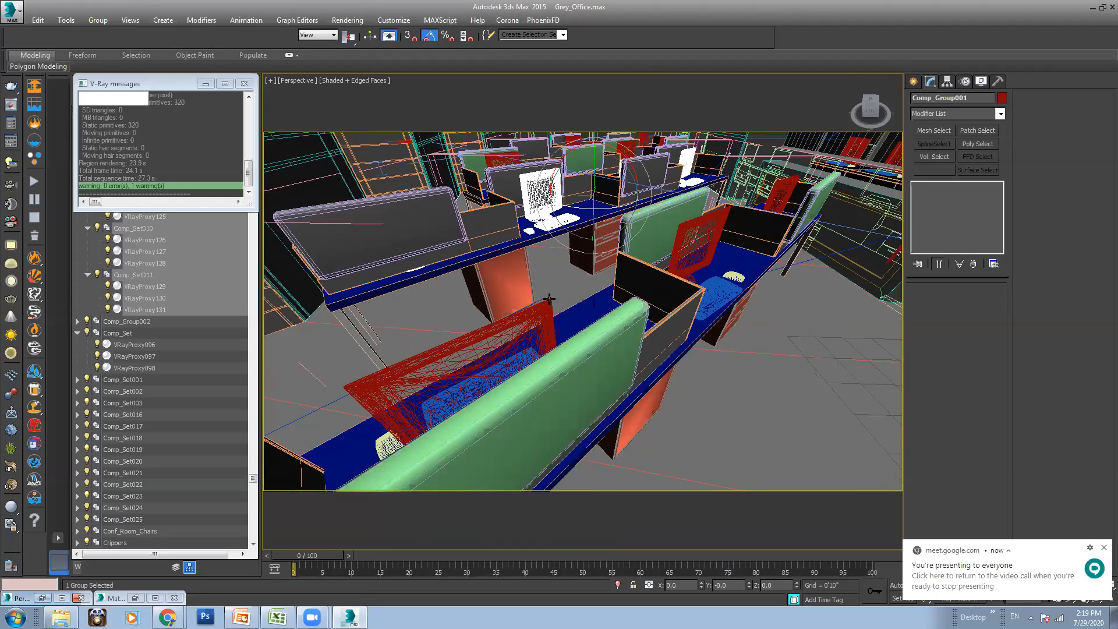
left_click(544, 303, "ctrl")
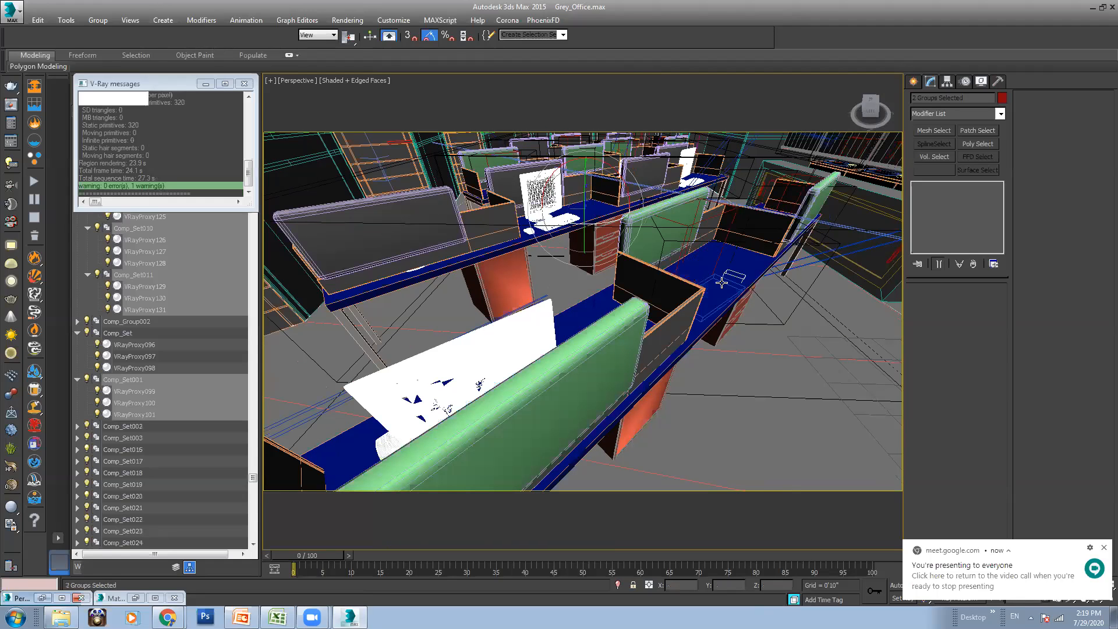
left_click(721, 211, "ctrl")
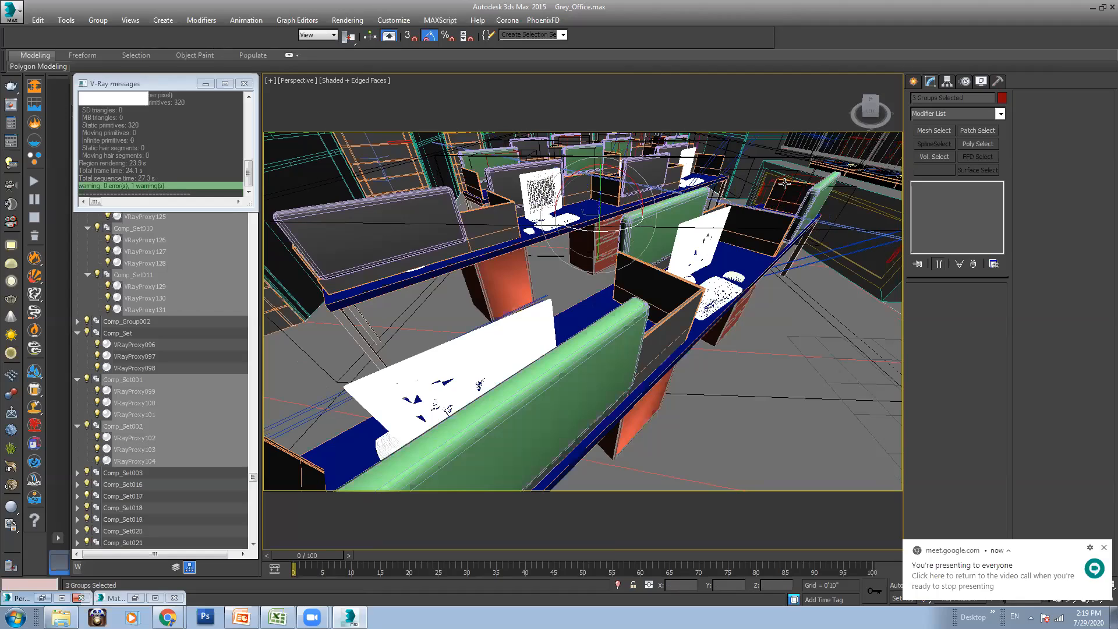
scroll(802, 220, "down", 5)
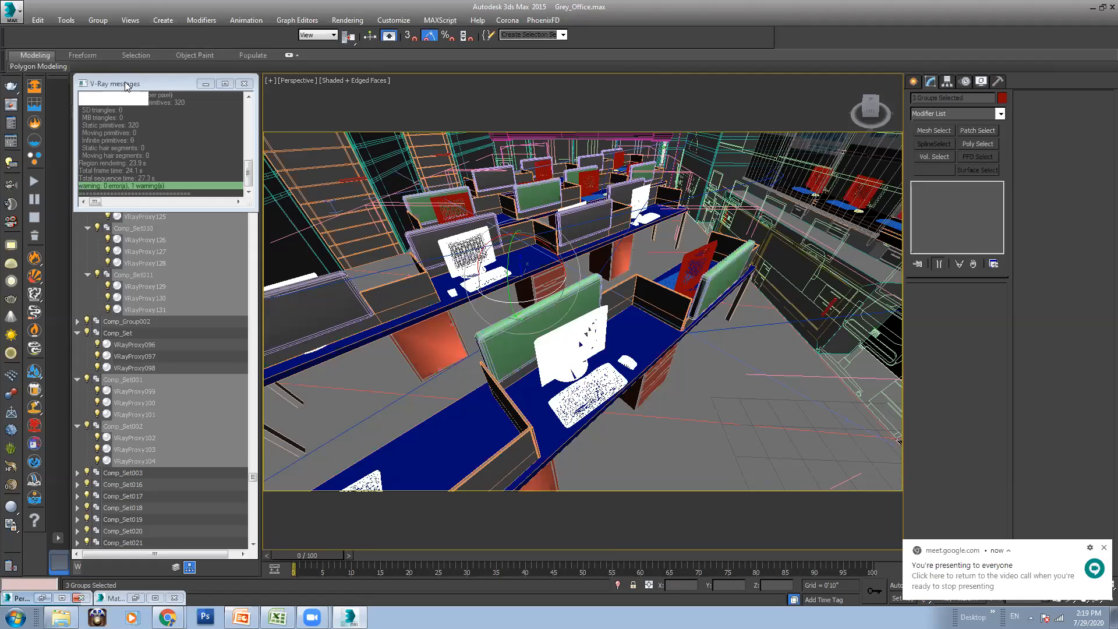
Move the V-Ray messages window off the object list and collapse the expanded Comp_Set, Comp_Set001 and Comp_Set002 groups
left_click_drag(126, 85, 141, 312)
left_click_drag(150, 443, 146, 451)
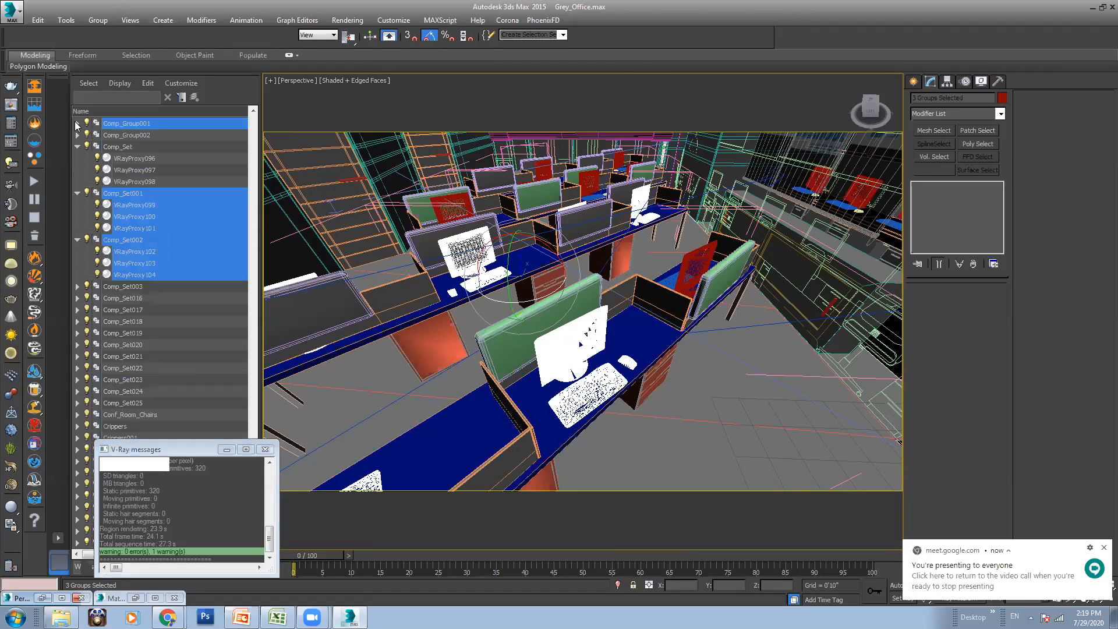
left_click(78, 146)
left_click(77, 157)
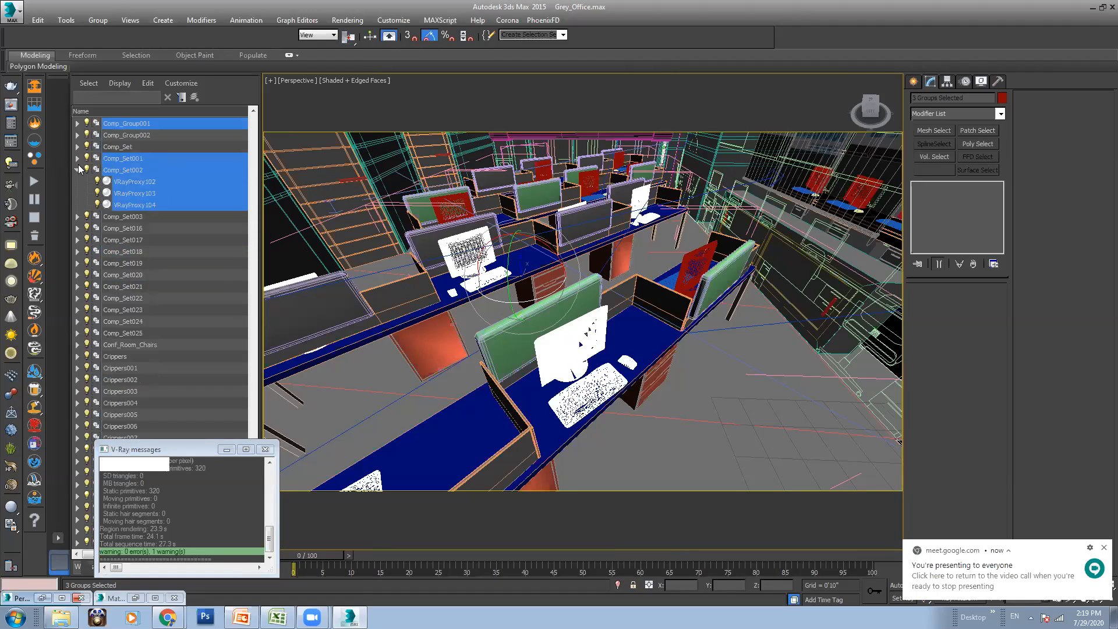
left_click(77, 170)
Hide all computer groups from Comp_Group through Comp_Set025 and return the viewport to shaded display
left_click(123, 297)
scroll(138, 277, "up", 3)
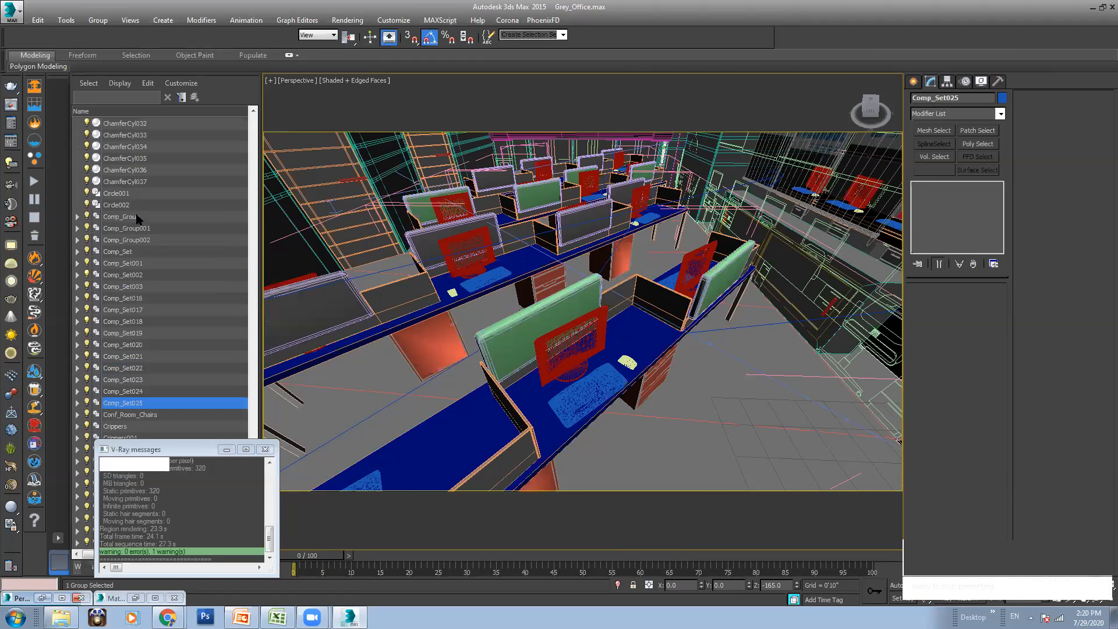
left_click(138, 219, "shift")
mouse_move(599, 274)
middle_mouse_down("alt")
mouse_move(622, 301)
mouse_move(598, 287)
mouse_move(608, 286)
middle_mouse_up("alt")
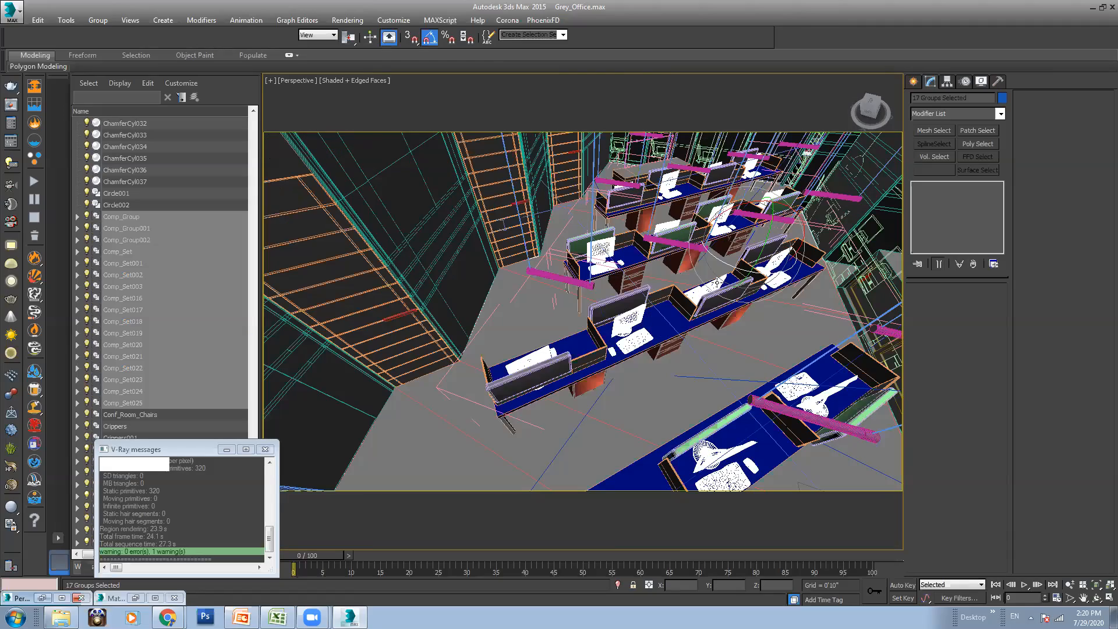
middle_click_drag(510, 276, 669, 362, "alt")
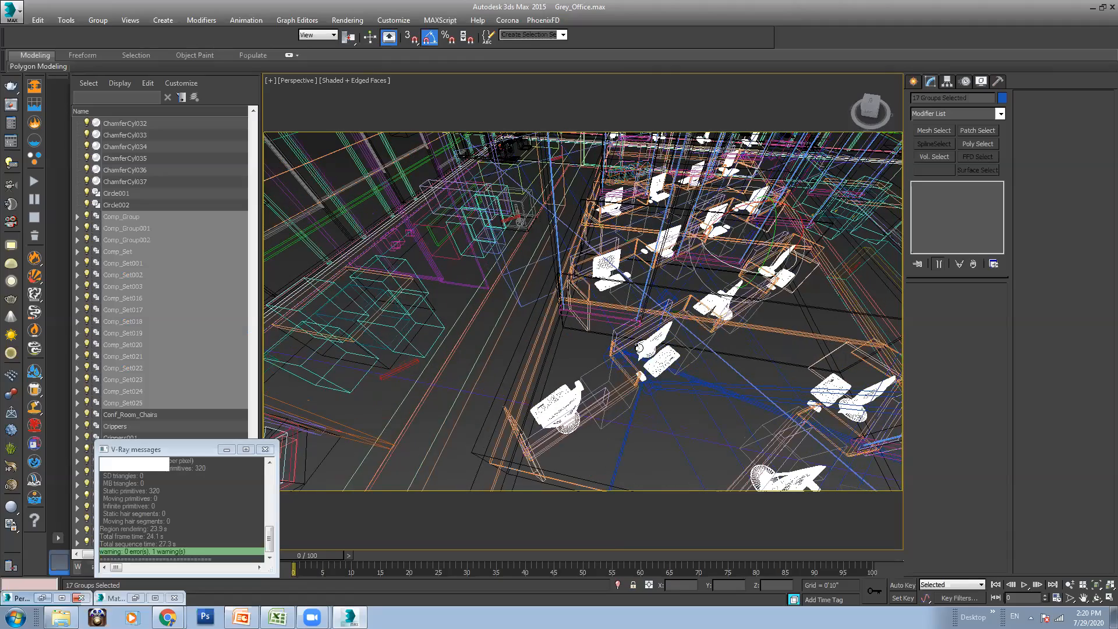
right_click(656, 340)
left_click(769, 315)
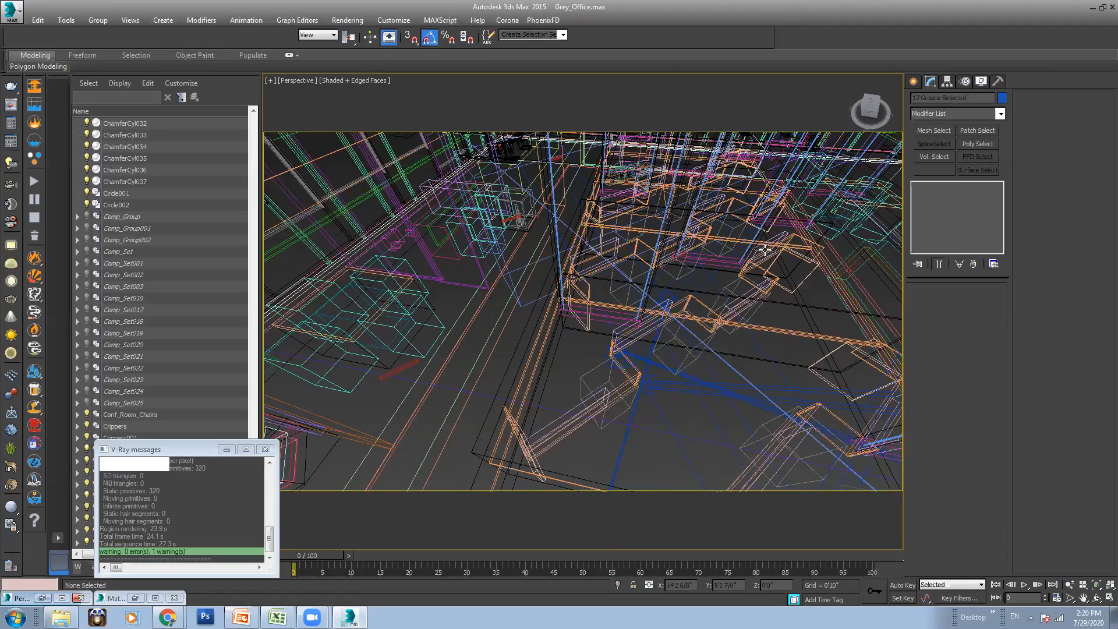
mouse_move(719, 276)
middle_mouse_down("alt")
mouse_move(608, 322)
mouse_move(671, 257)
mouse_move(668, 308)
middle_mouse_up("alt")
key("F3")
key("F3")
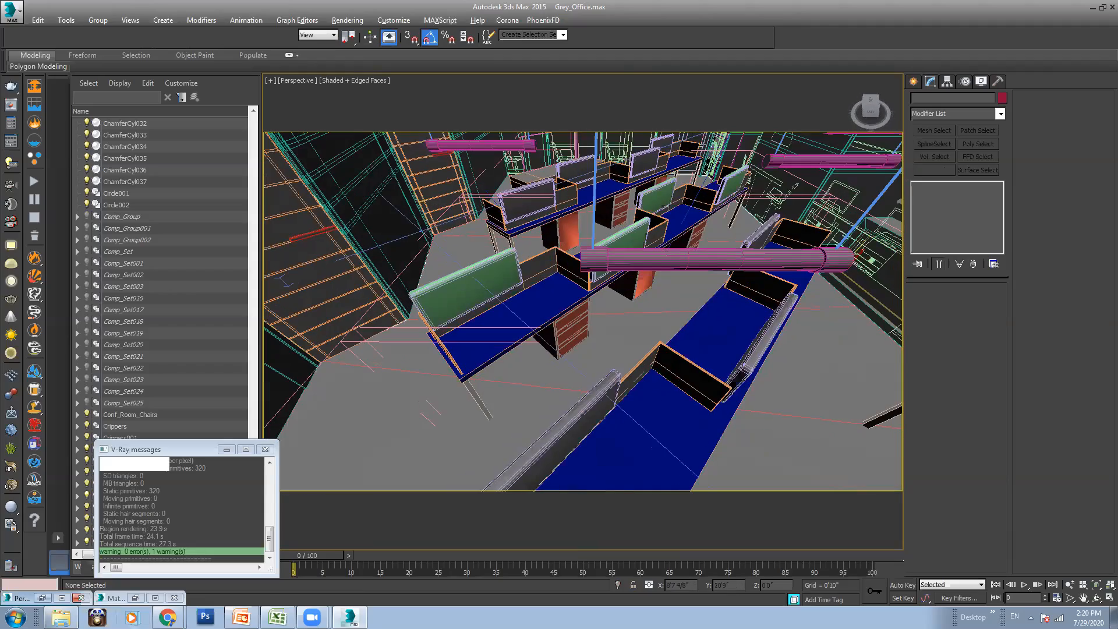
Switch to the Google Meet window, admit the waiting participant to the meeting, and return to 3ds Max
mouse_move(167, 616)
left_click(175, 578)
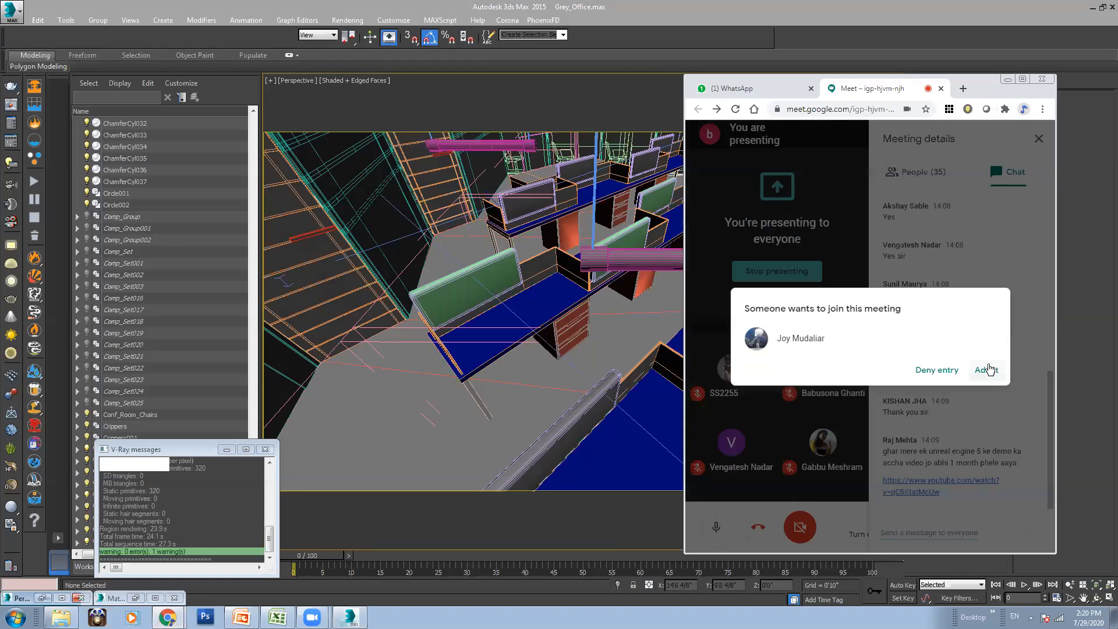
left_click(986, 370)
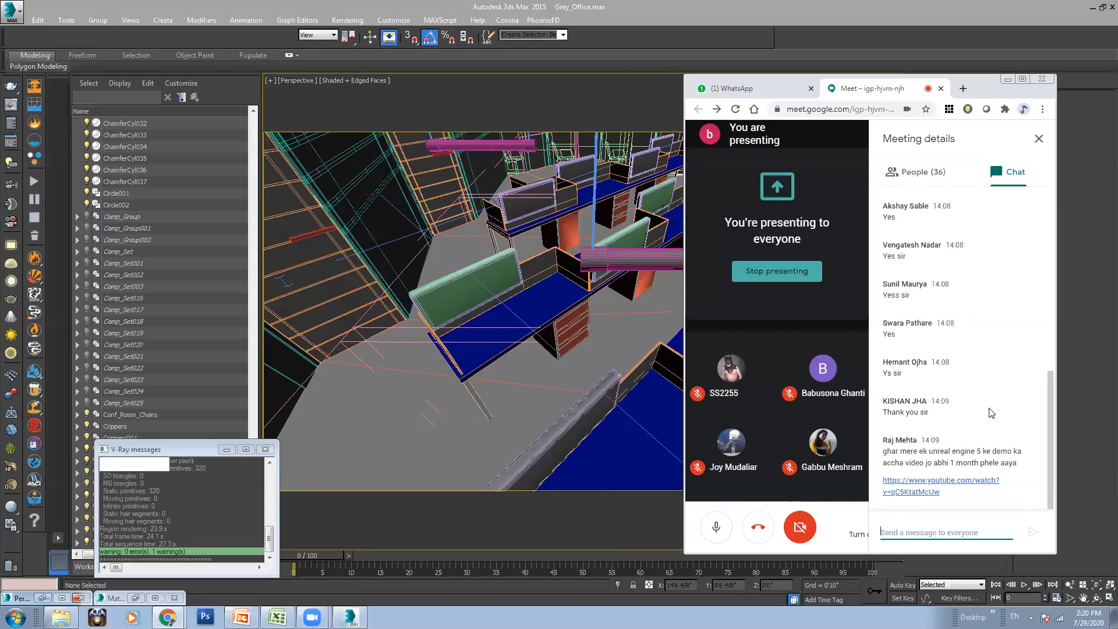
left_click(1007, 79)
mouse_move(616, 326)
middle_mouse_down("alt")
mouse_move(589, 324)
mouse_move(609, 343)
middle_mouse_up("alt")
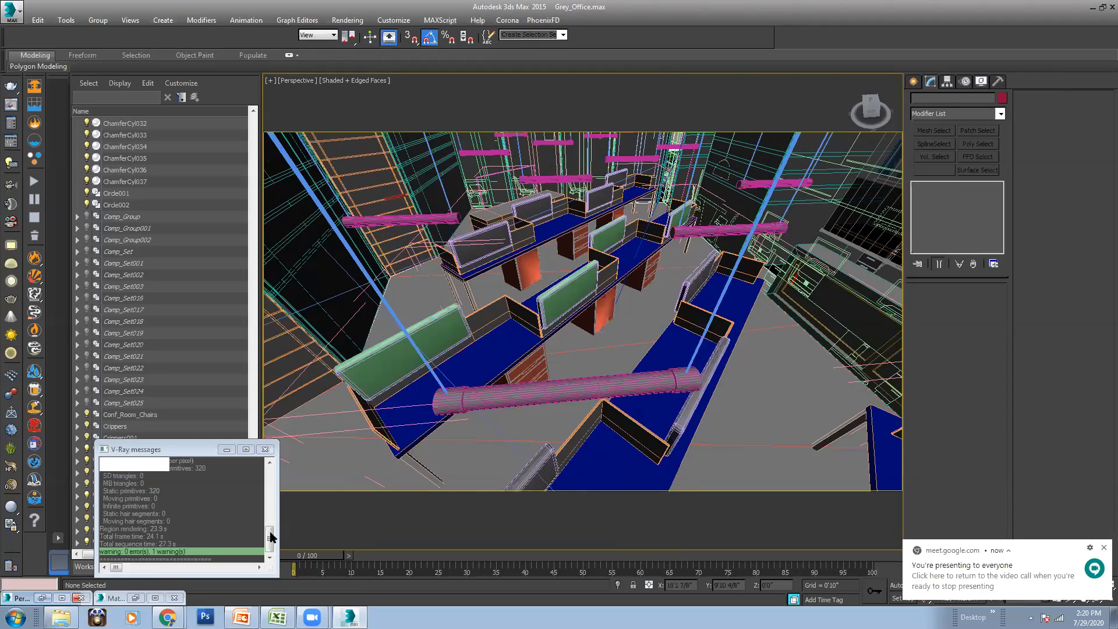
Bring up the Google Meet window again to read the chat replies, and return to 3ds Max
left_click(168, 617)
left_click(162, 573)
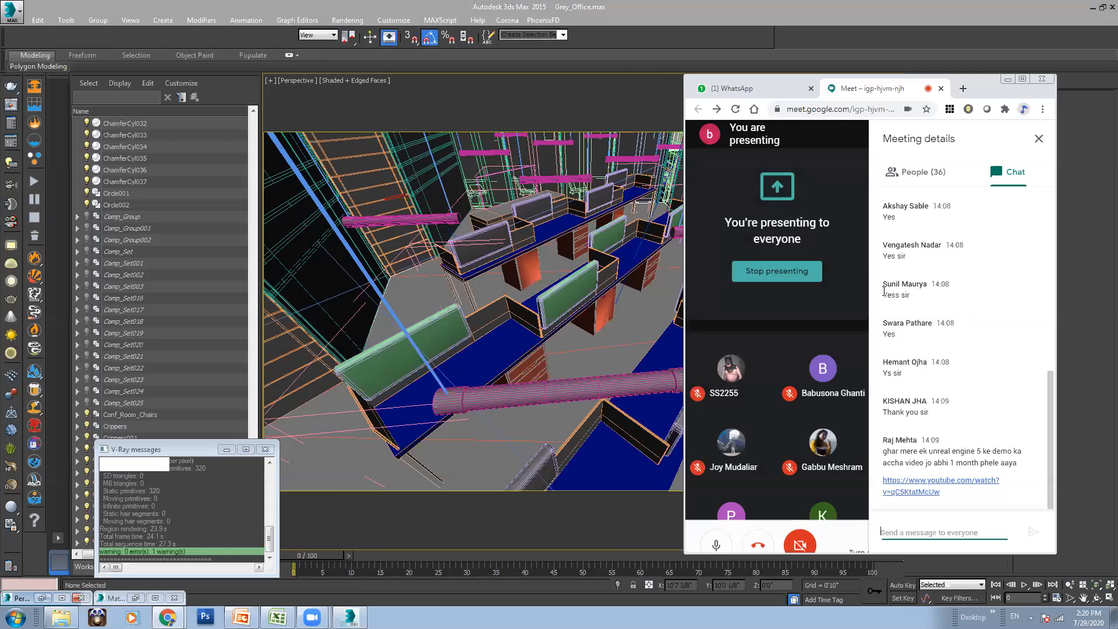
scroll(957, 445, "up", 1)
scroll(964, 460, "down", 1)
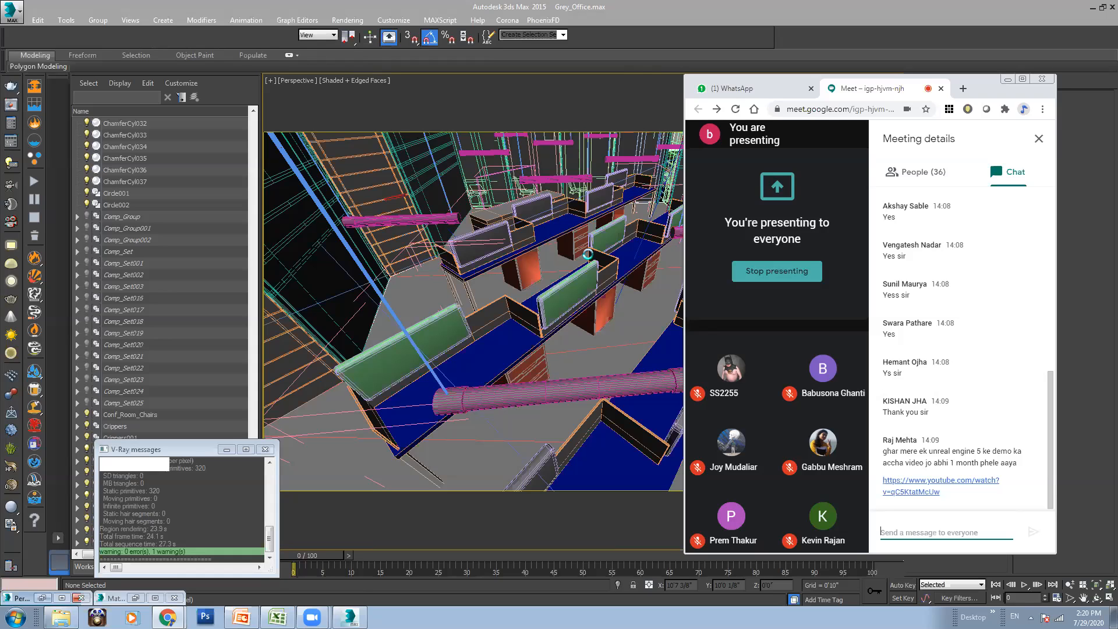
left_click(588, 253)
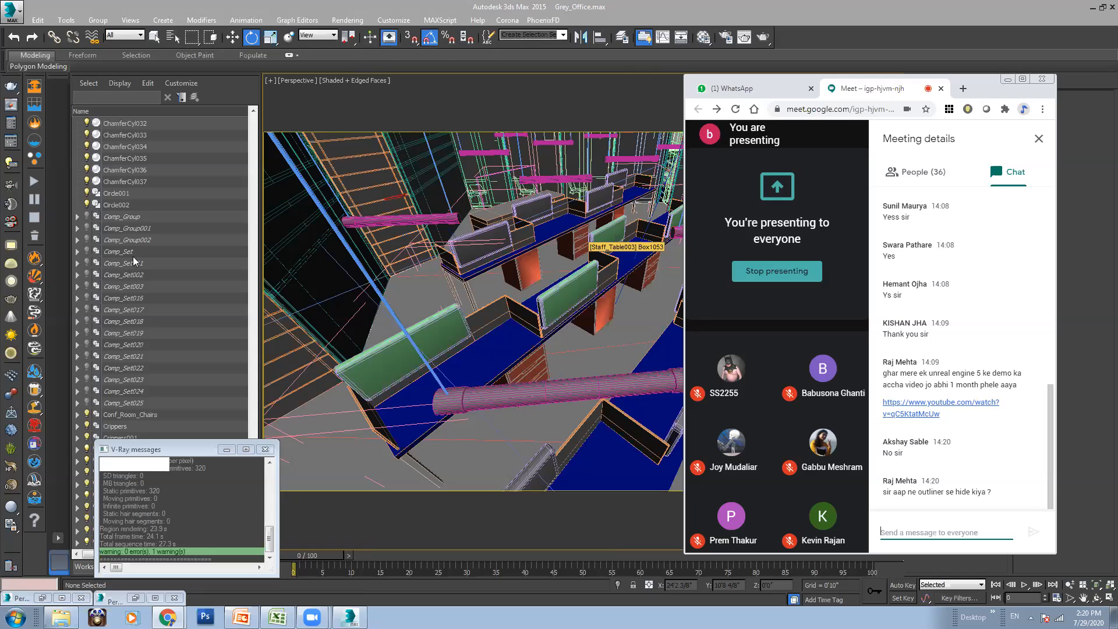
Select the computer groups from Comp_Group through Comp_Set025 in the object list and apply Hide Selection to them
left_click(133, 217)
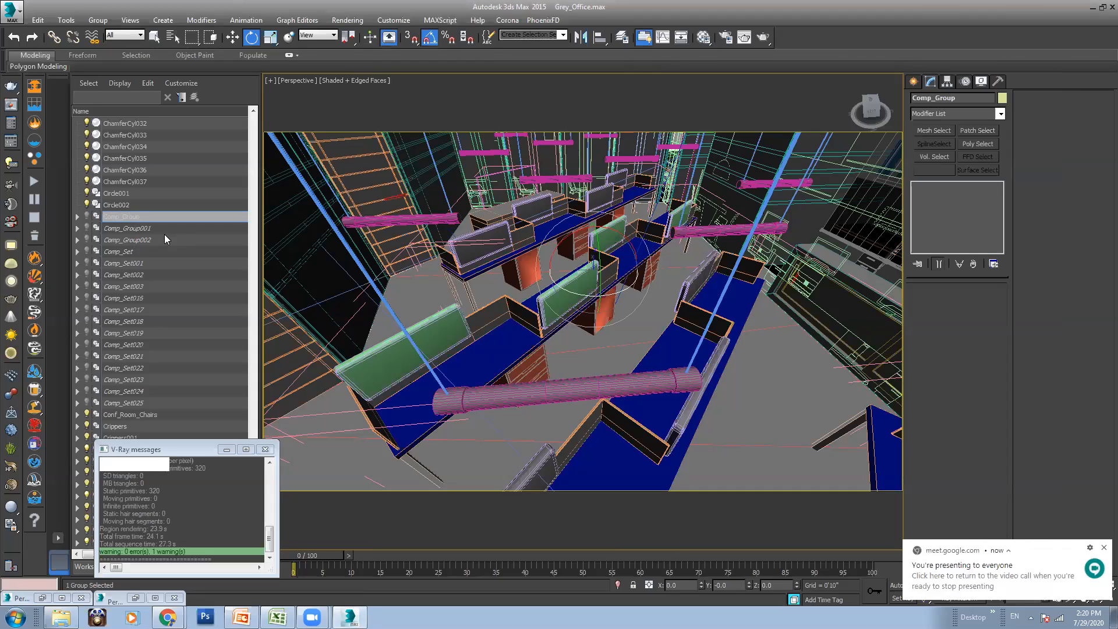
left_click(137, 403, "shift")
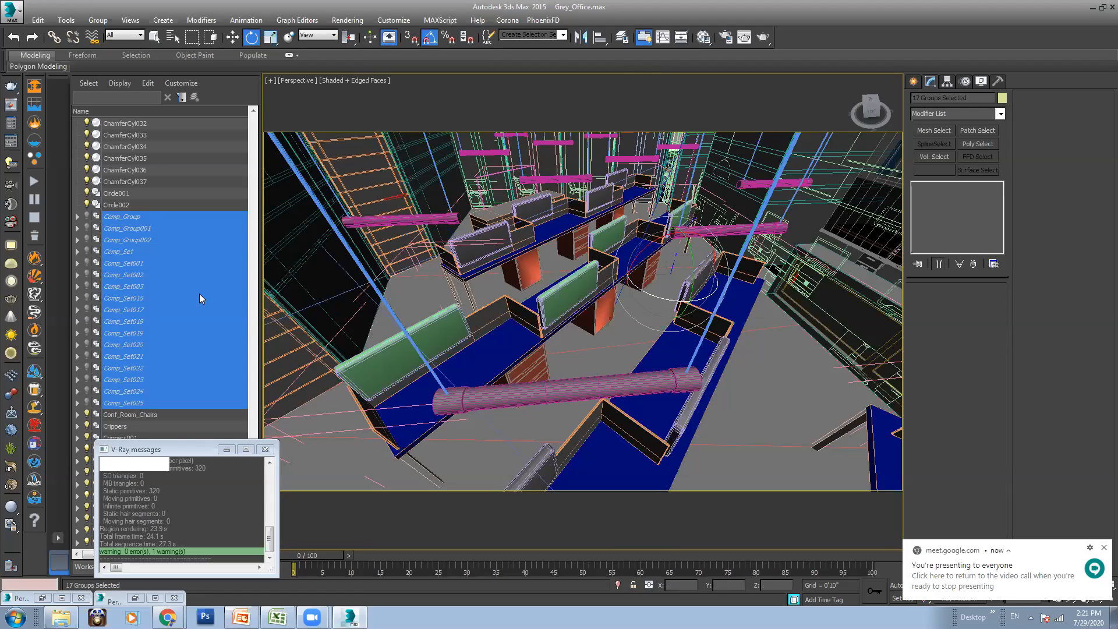
right_click(570, 298)
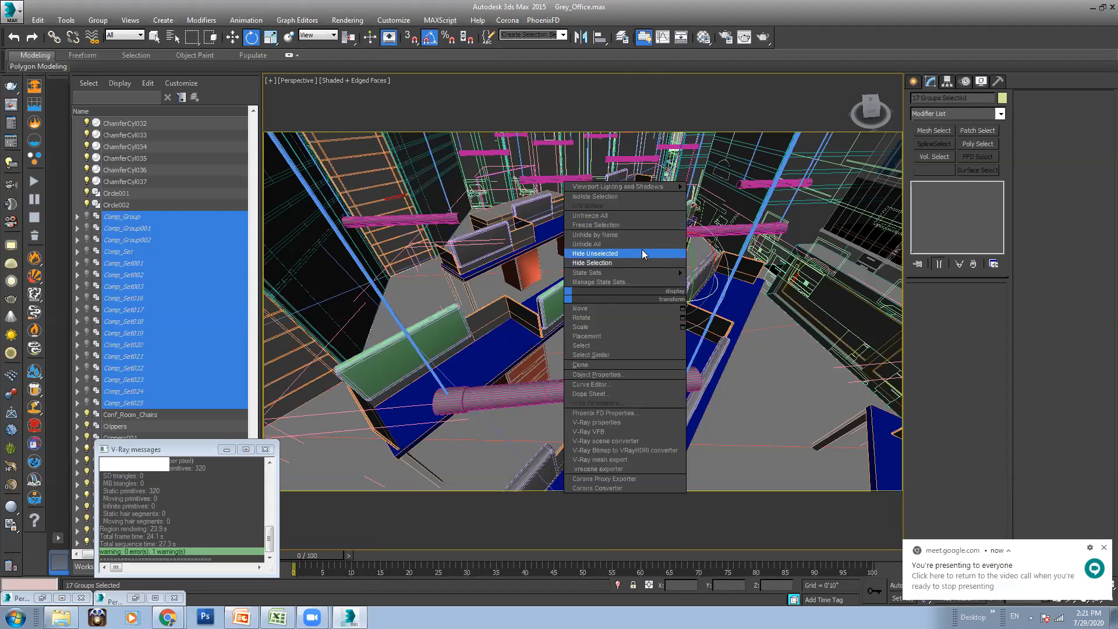
right_click(194, 292)
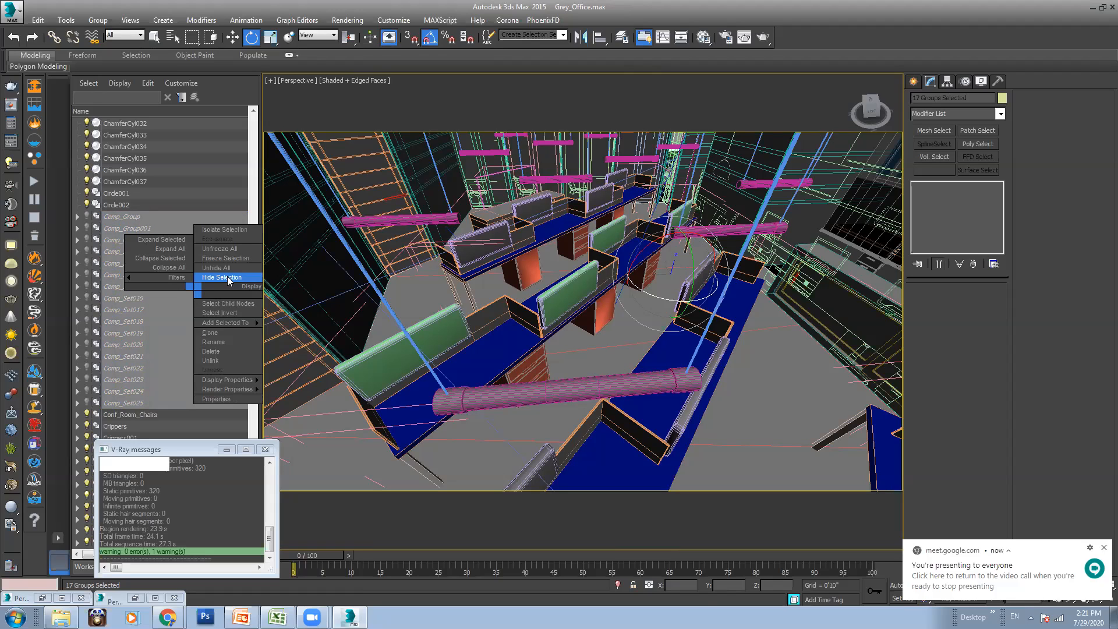
left_click(227, 278)
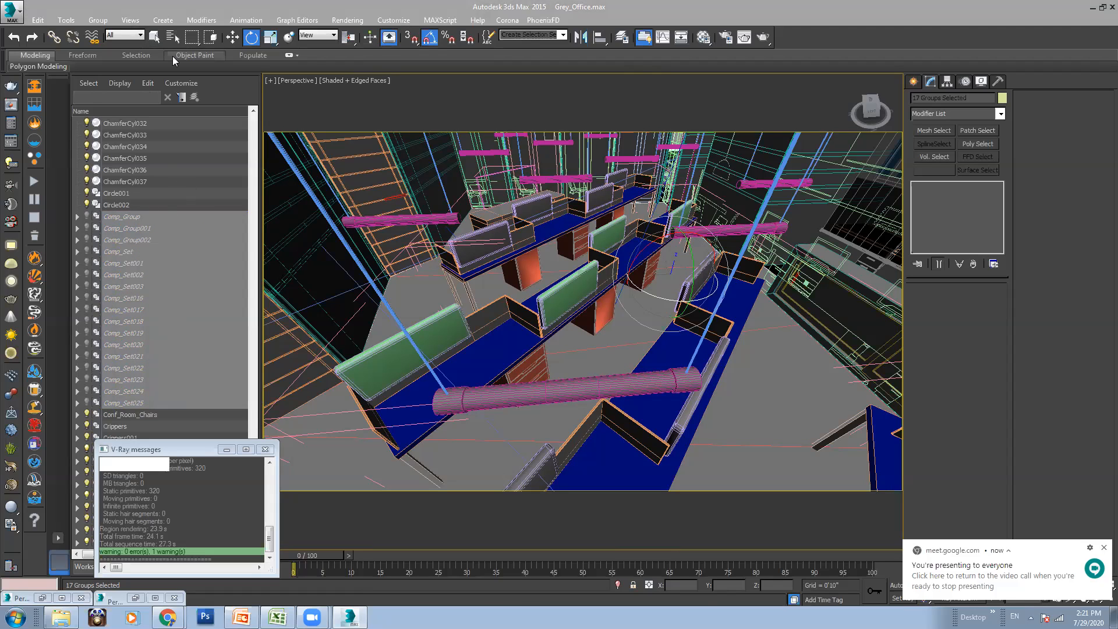
middle_click_drag(639, 356, 641, 353, "alt")
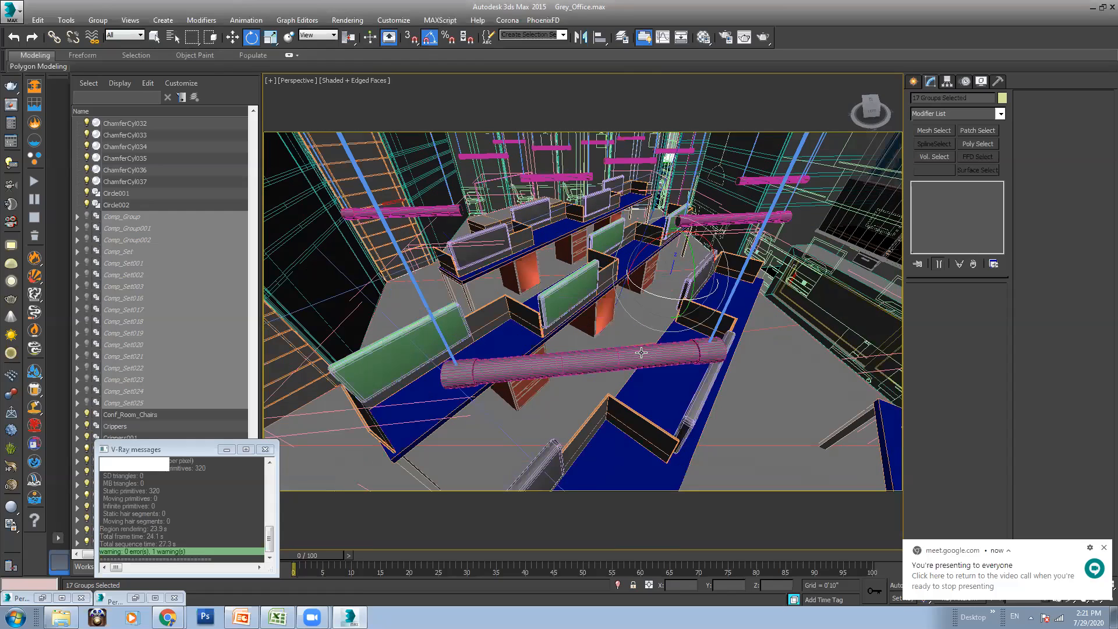
Open Select From Scene, display all object categories, and look through the full list to its end
key("h")
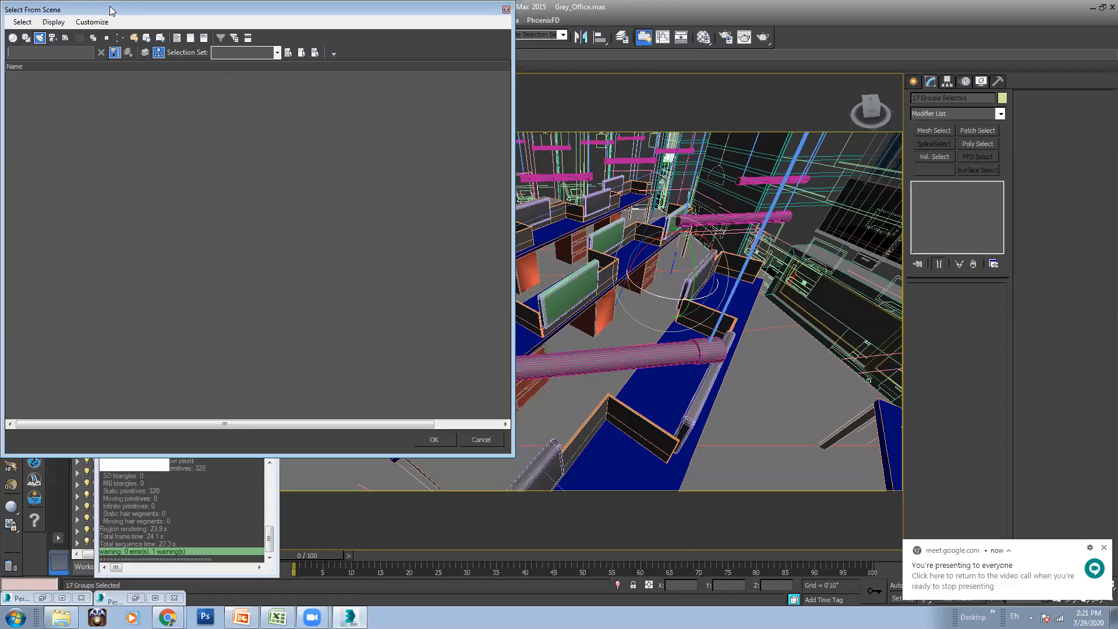
left_click_drag(112, 10, 205, 62)
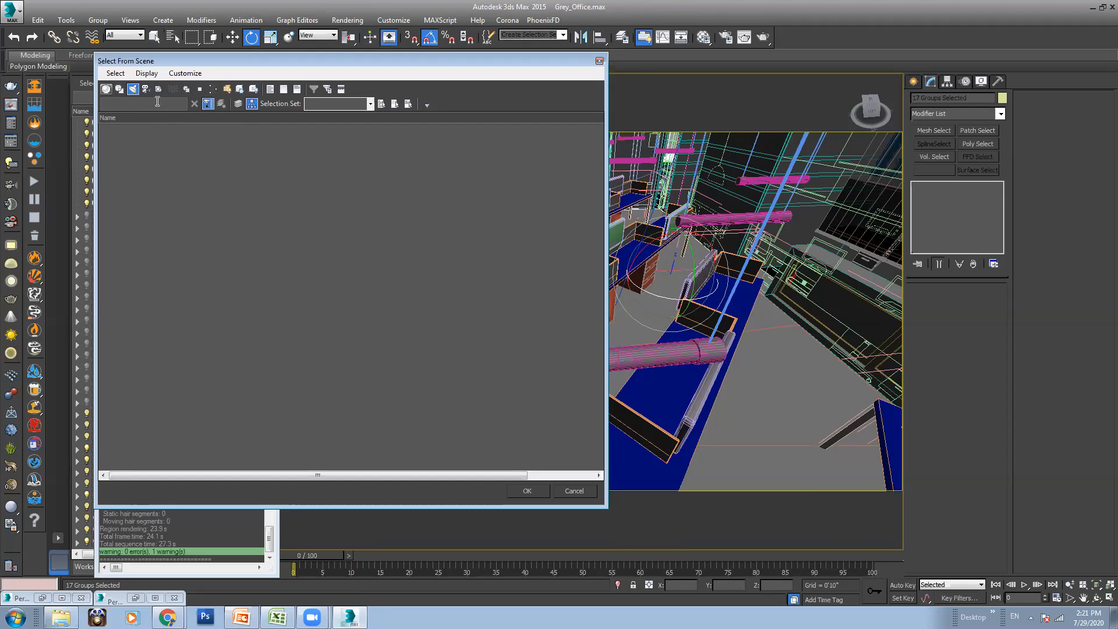
left_click(107, 89)
left_click(119, 89)
left_click(106, 89)
left_click(119, 89)
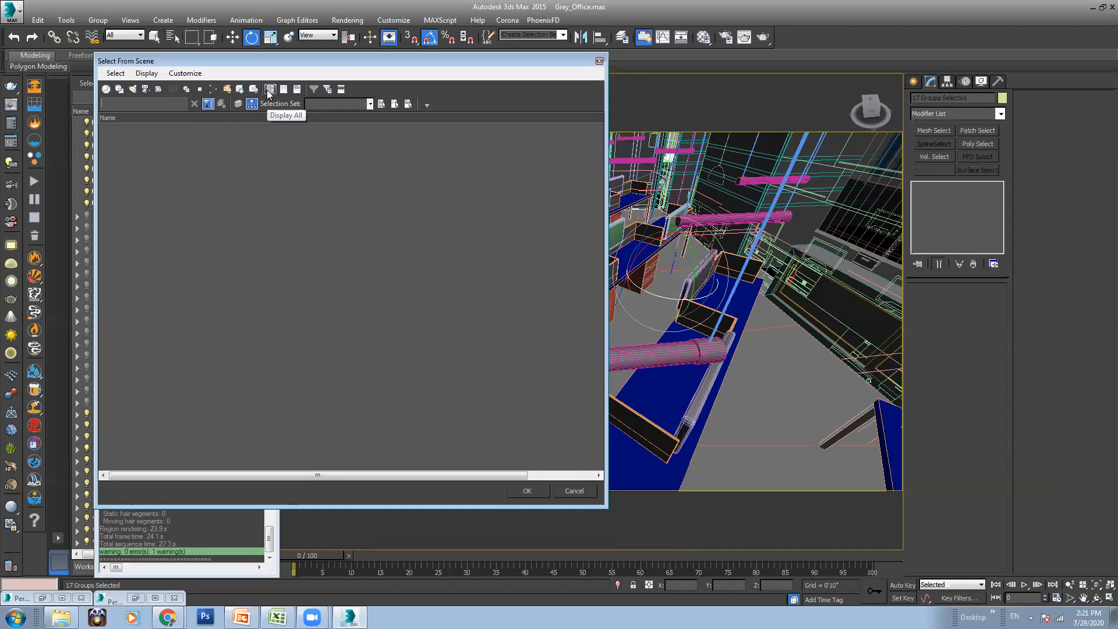
left_click(270, 90)
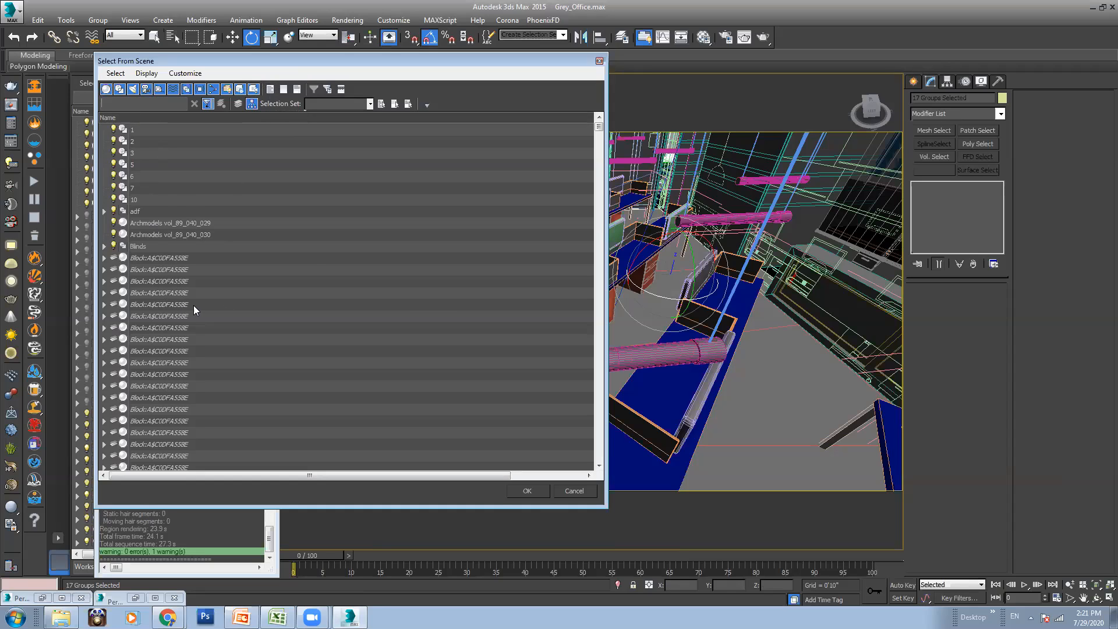
left_click_drag(598, 125, 597, 472)
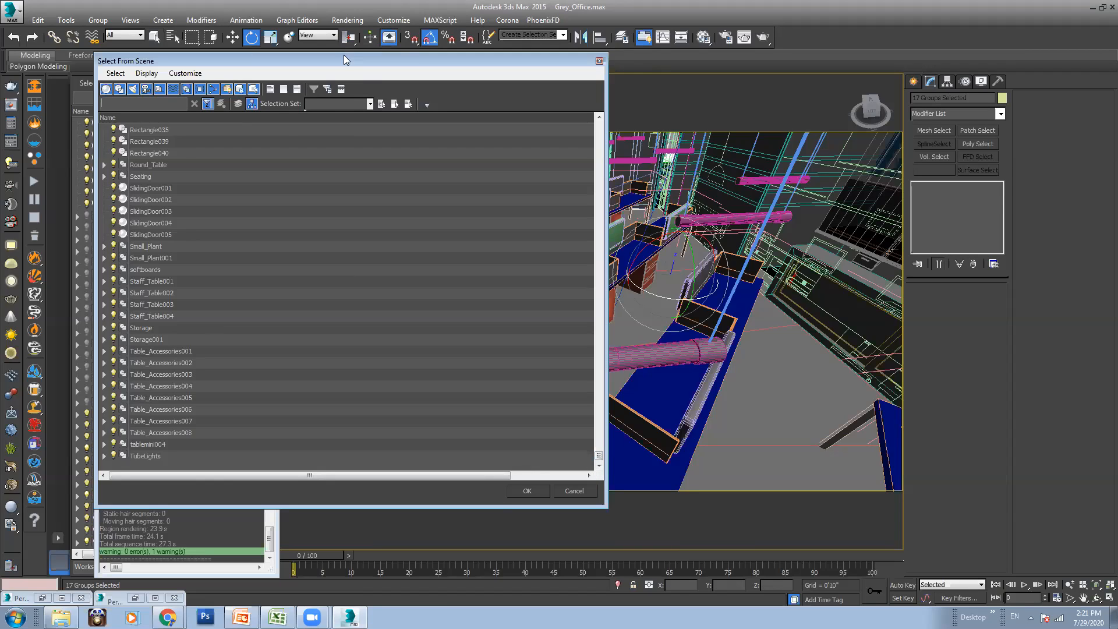
Clear the category filters in Select From Scene and list only the groups
left_click(284, 90)
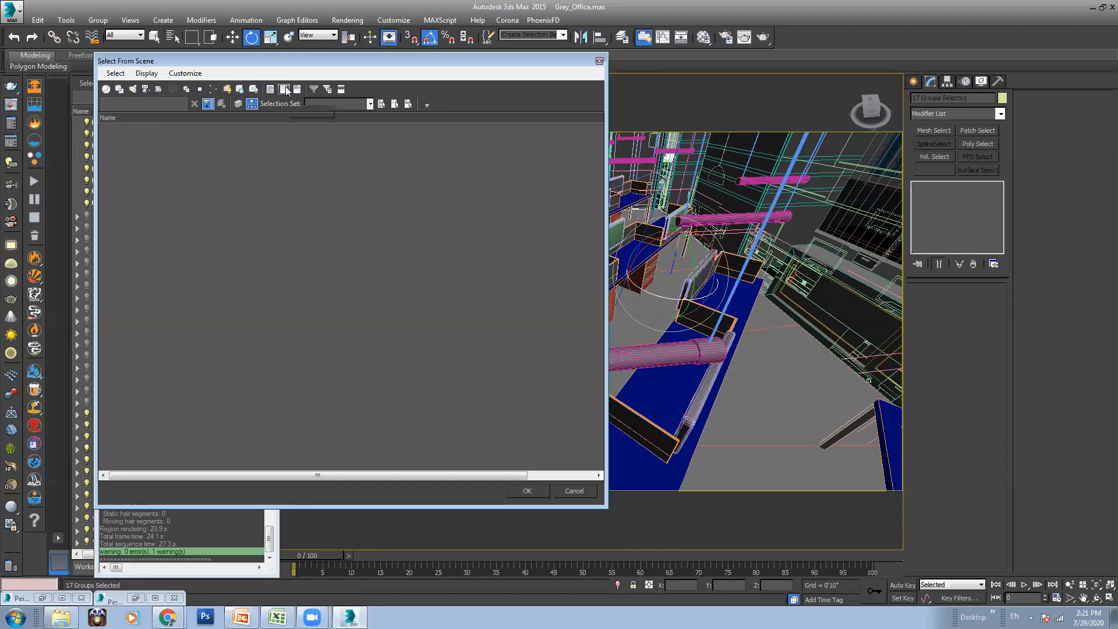
left_click(185, 89)
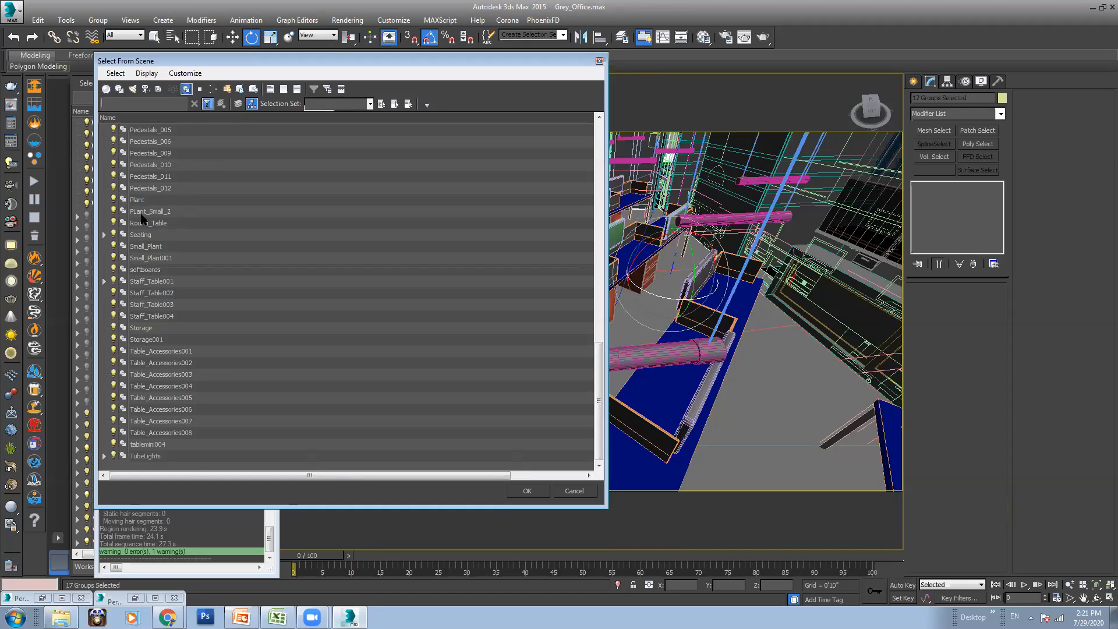
left_click(142, 214)
left_click(186, 89)
left_click(185, 89)
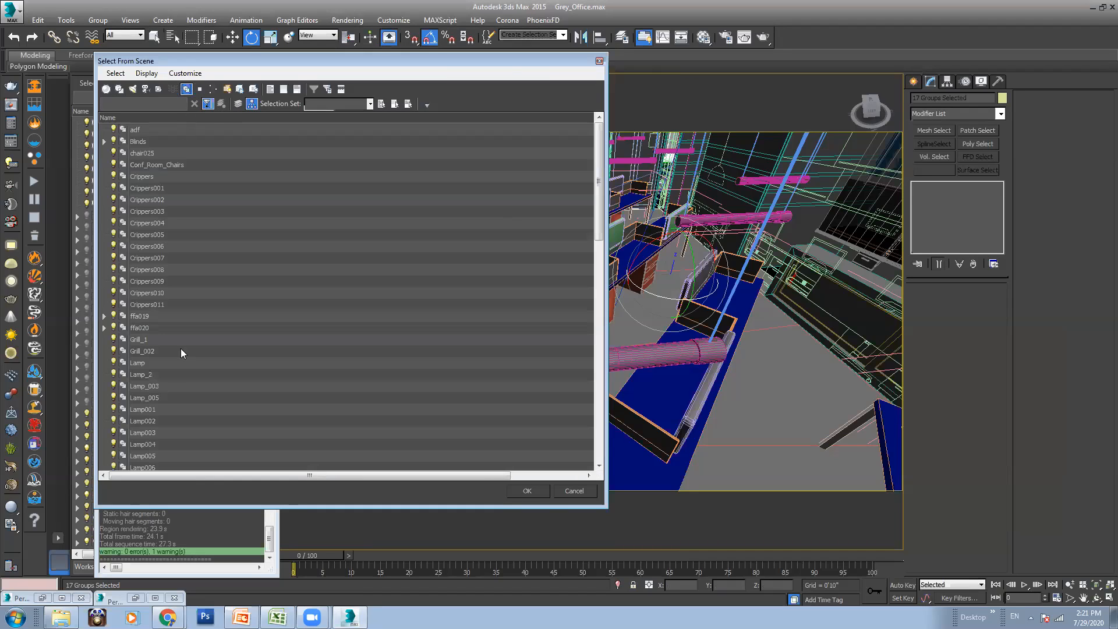
Browse the group list, expanding and collapsing Blinds and highlighting ffa020
left_click(102, 141)
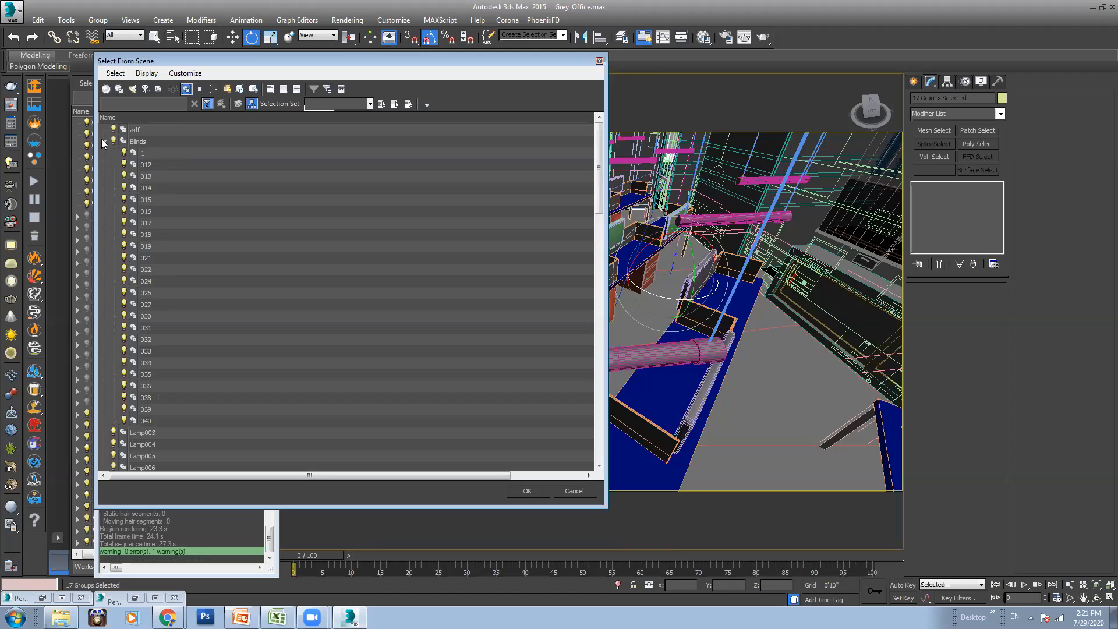
left_click(104, 141)
scroll(176, 252, "down", 5)
scroll(125, 236, "up", 5)
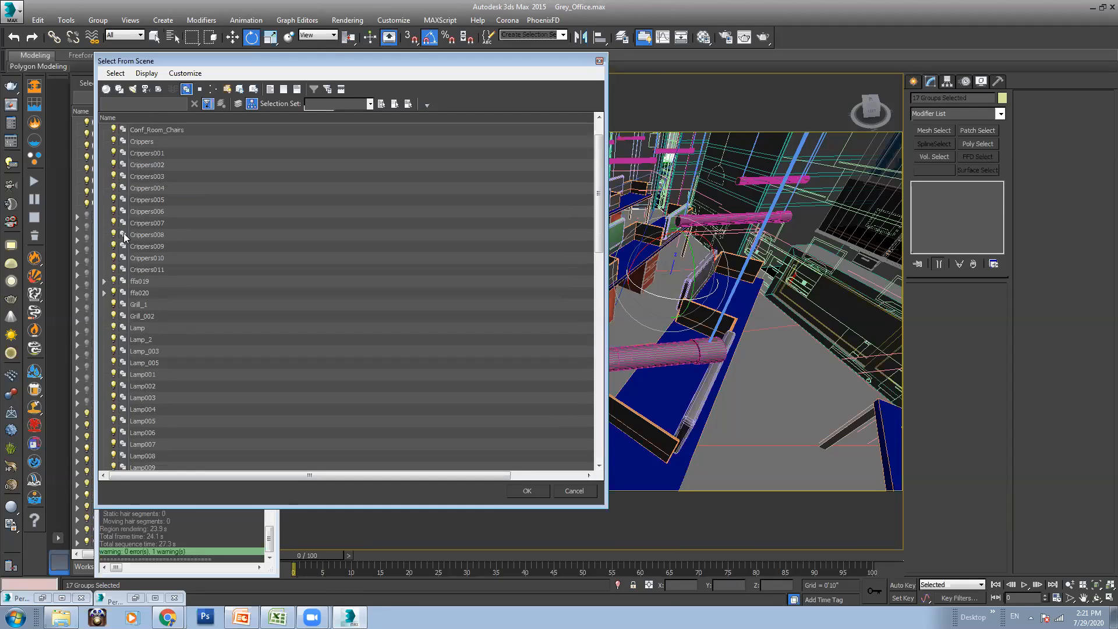
left_click(151, 293)
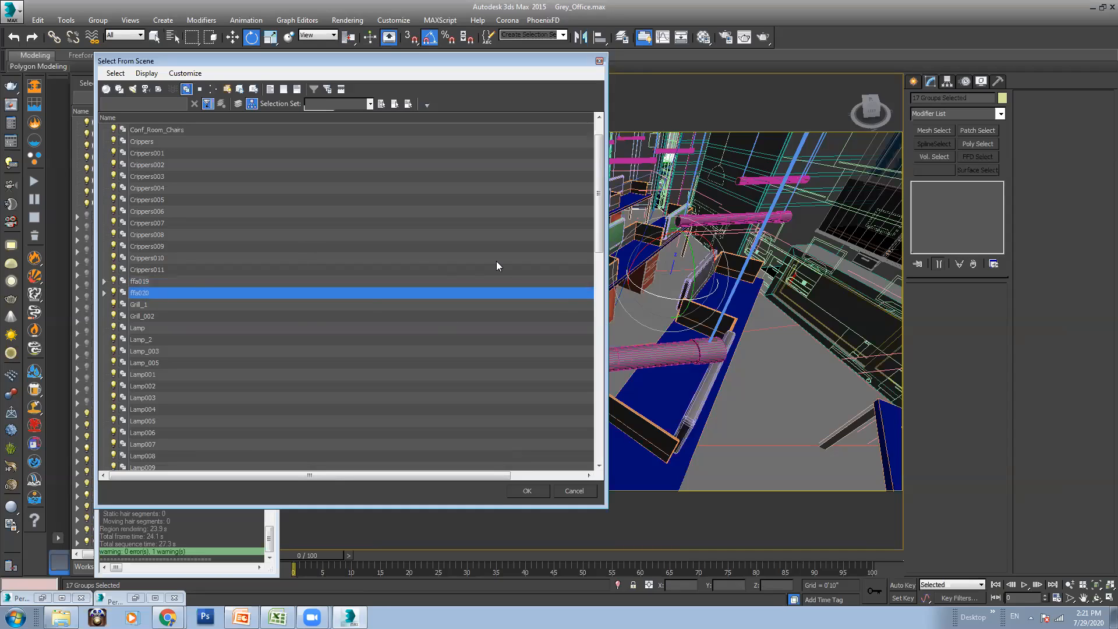
scroll(245, 252, "down", 8)
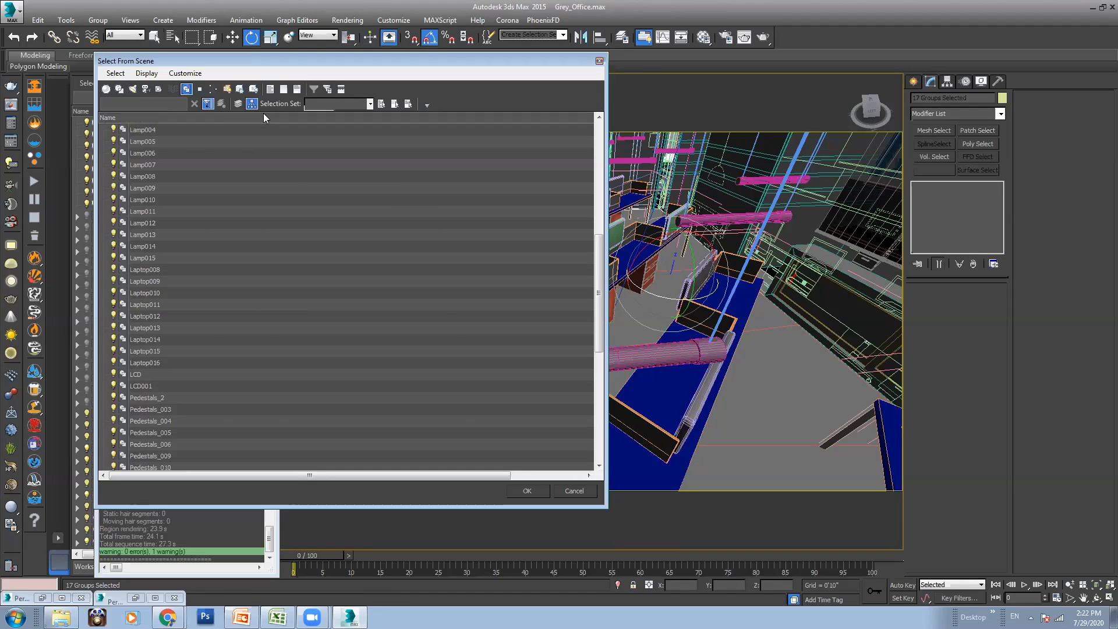
Restore the display of all object categories in Select From Scene and close the dialog
left_click(187, 90)
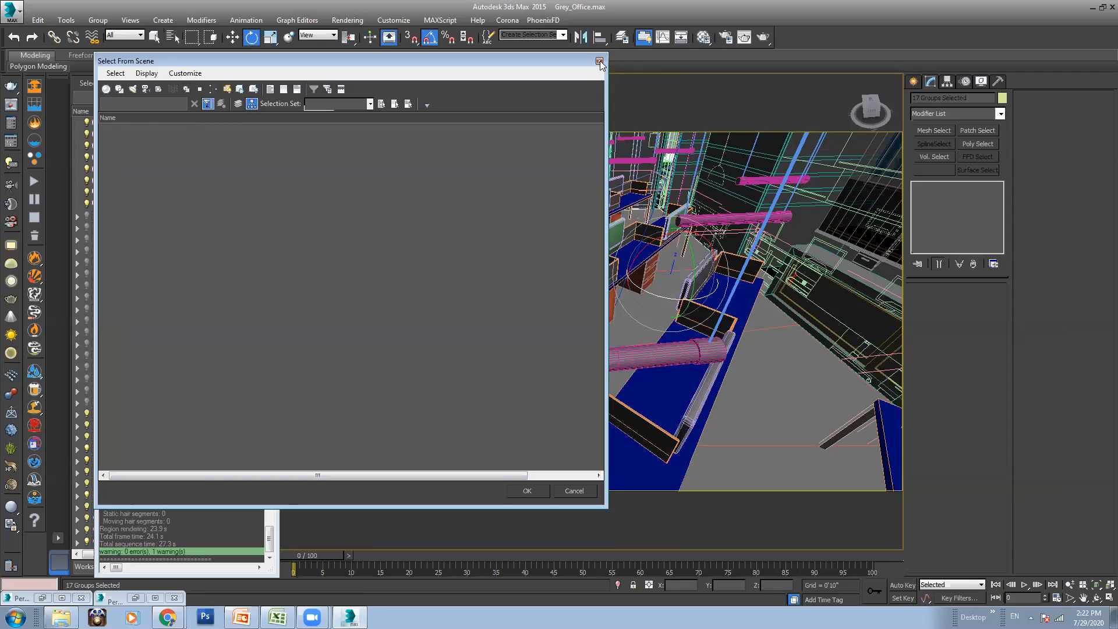
left_click(269, 89)
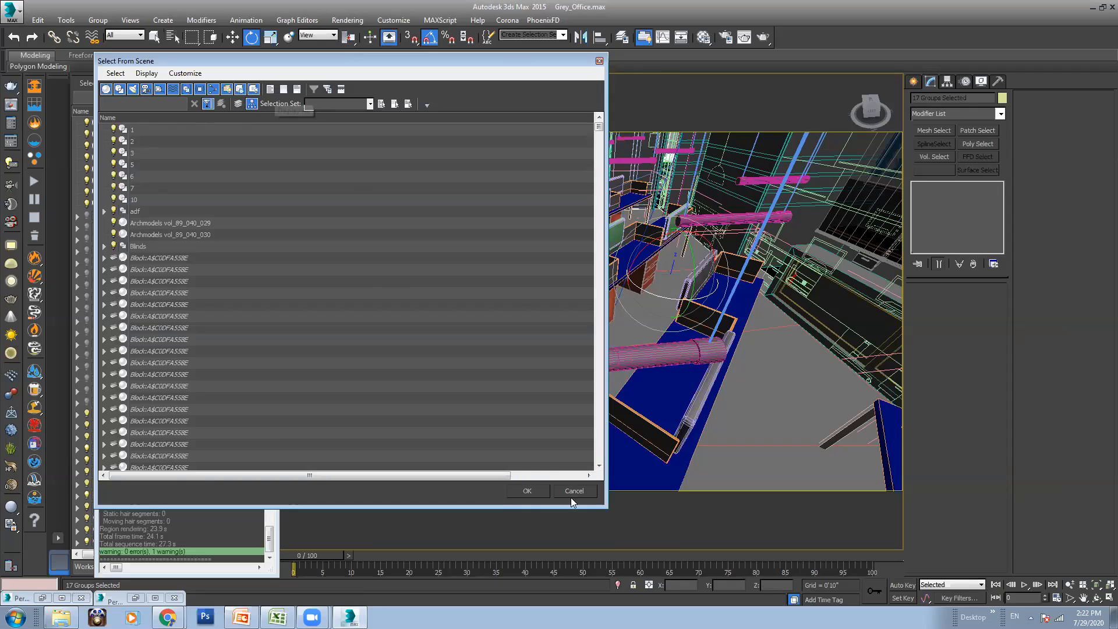
left_click(527, 496)
Select the TubeLights group above the desks and isolate it in the viewport
middle_click_drag(689, 359, 641, 364, "alt")
left_click(551, 352)
key("alt+q")
middle_click_drag(722, 335, 714, 324, "alt")
scroll(642, 330, "up", 4)
middle_click_drag(641, 329, 657, 309)
left_click(656, 312)
left_click(644, 392)
middle_click_drag(677, 392, 663, 367)
scroll(667, 388, "down", 3)
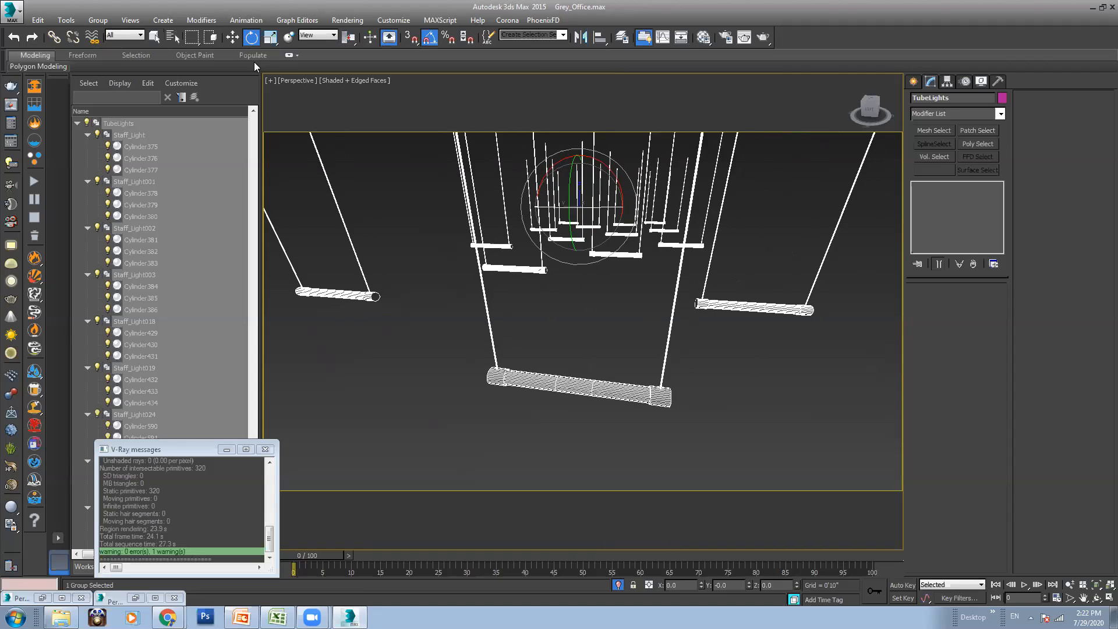
middle_click_drag(561, 235, 526, 257)
scroll(527, 257, "down", 3)
key("z")
middle_click_drag(561, 326, 604, 273)
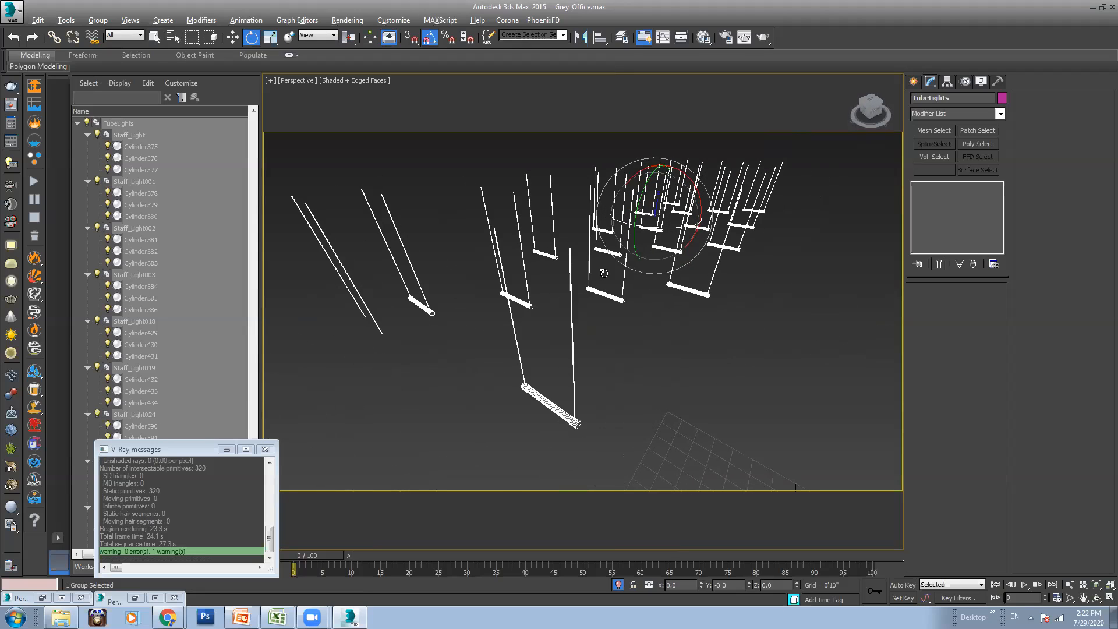
Open the Material Editor and sample the Tube_Lights material from the nearest tube light into an unused slot
left_click(703, 37)
left_click(286, 175)
left_click(205, 223)
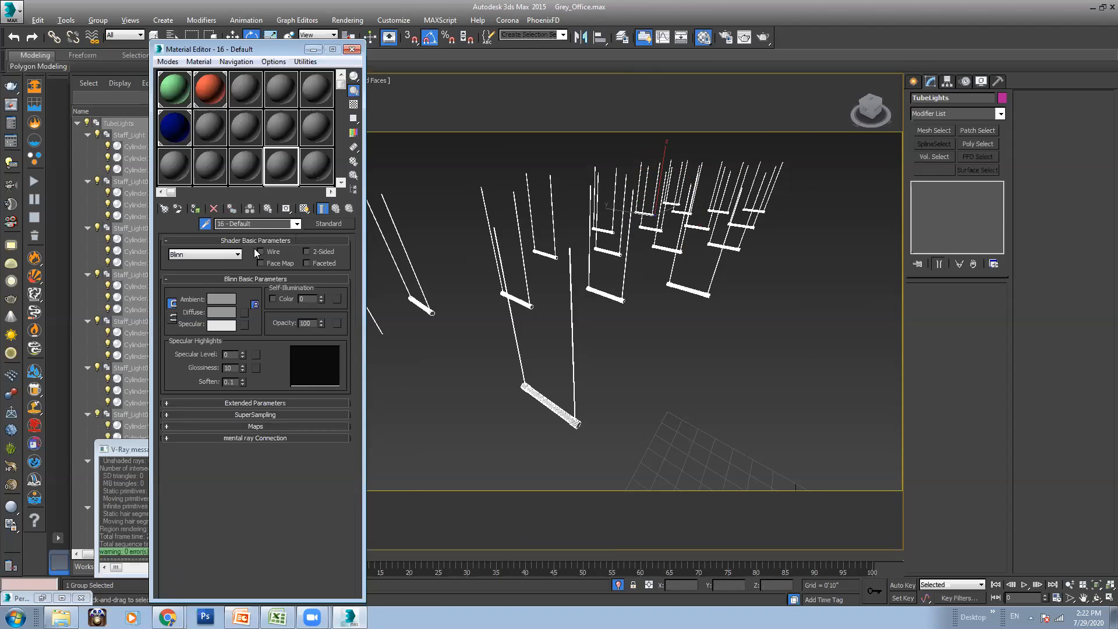
left_click(541, 400)
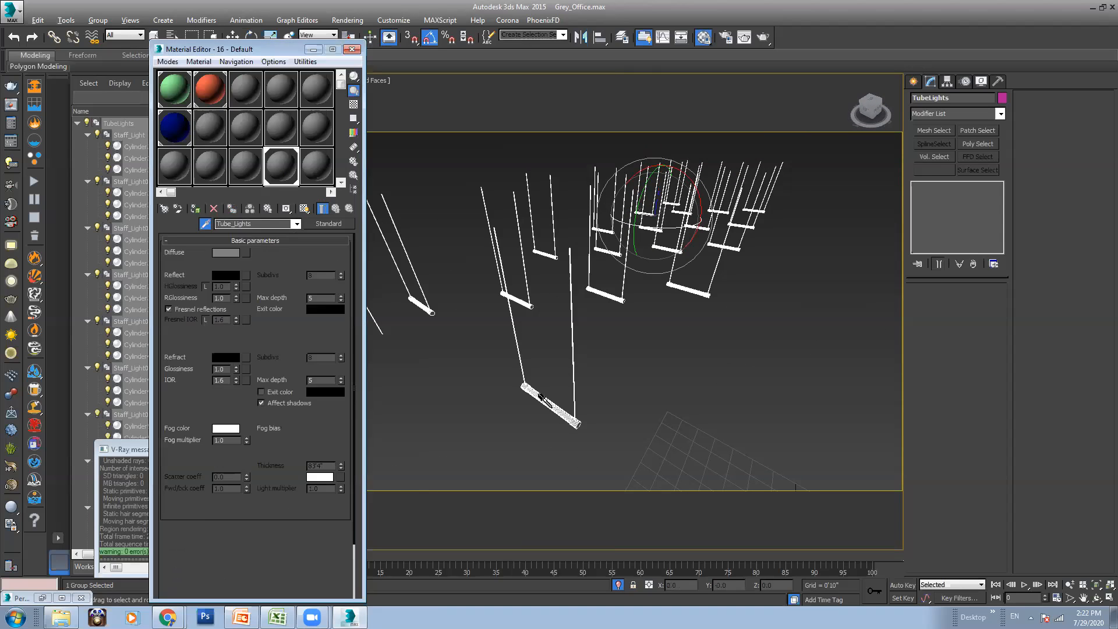
left_click(244, 225)
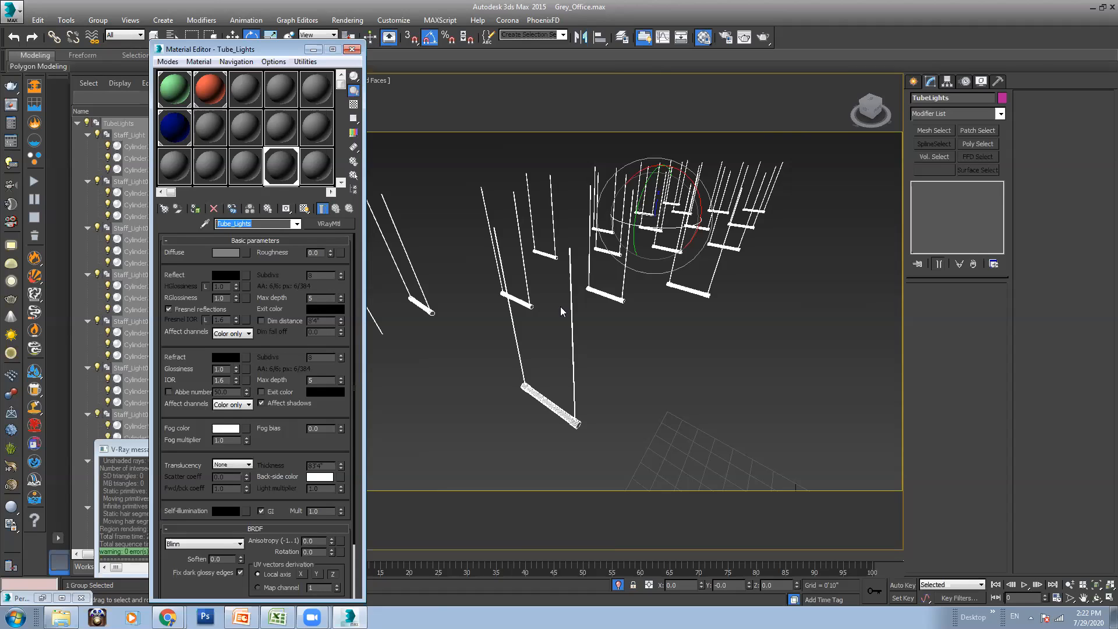
Open the TubeLights group and select the nearest light, Staff_Light018, for a close view of its tube
left_click(606, 376)
left_click(564, 410)
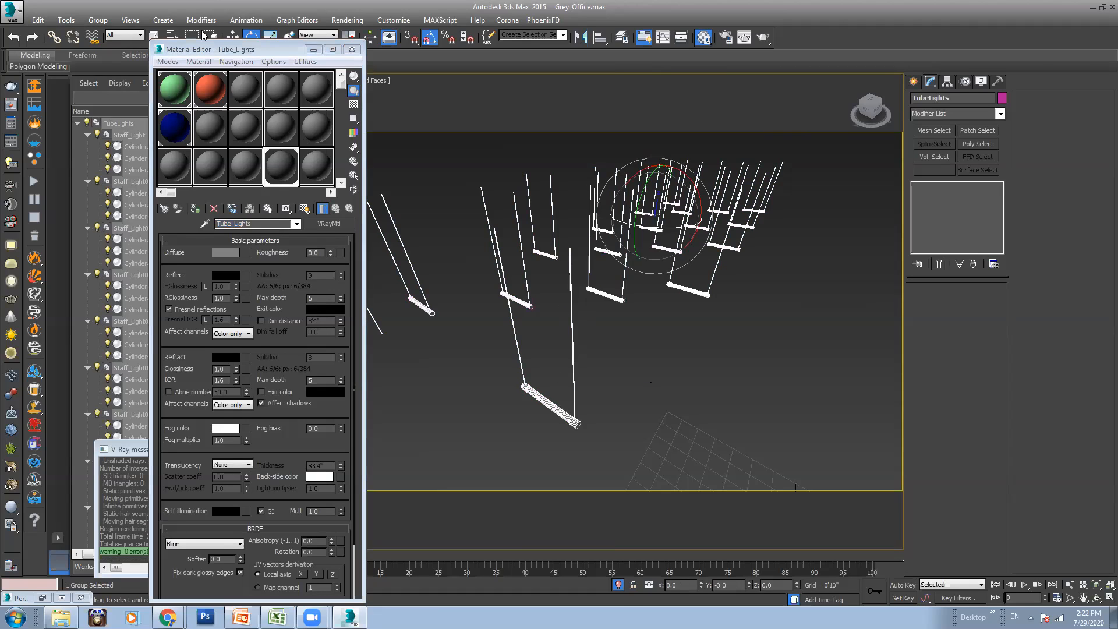
left_click(97, 20)
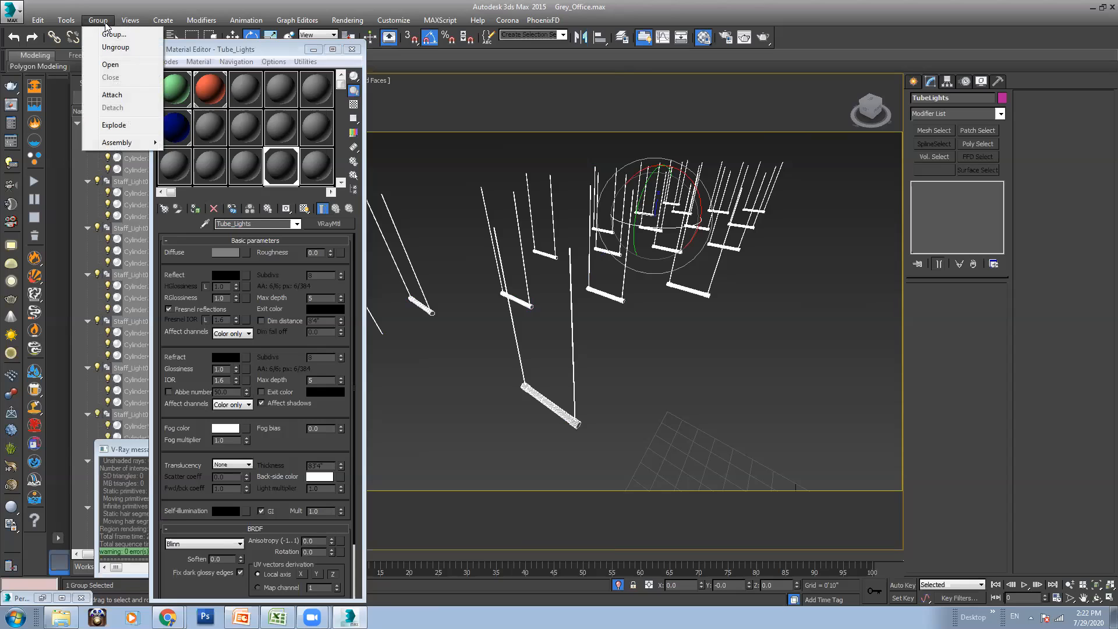
left_click(110, 65)
left_click(550, 336)
middle_click_drag(550, 337, 565, 264, "alt")
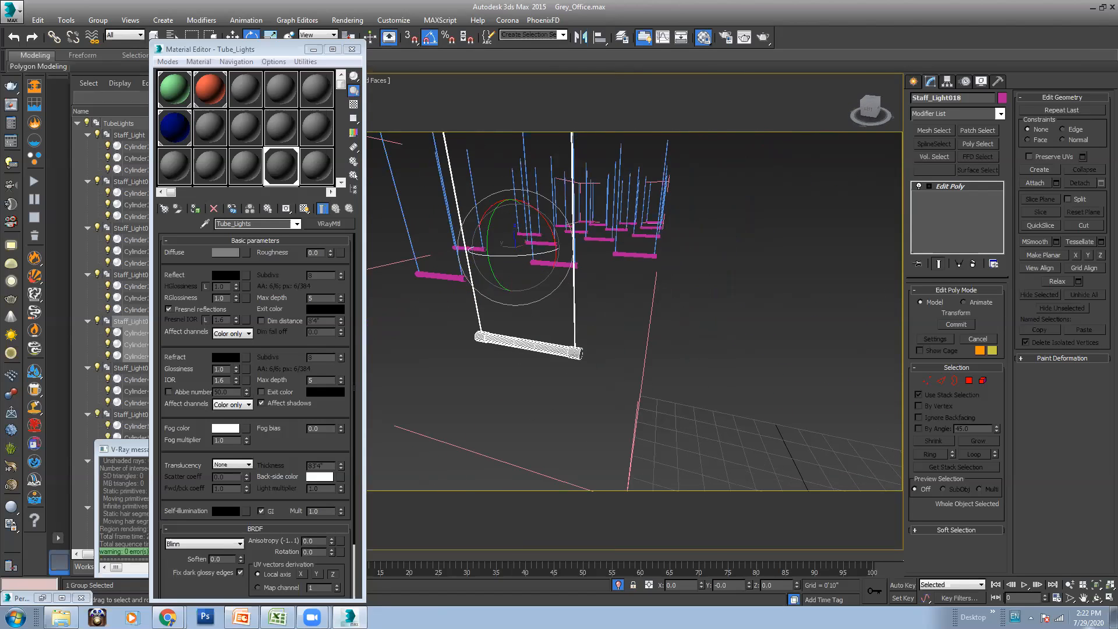
left_click(1070, 584)
left_click_drag(465, 360, 537, 344)
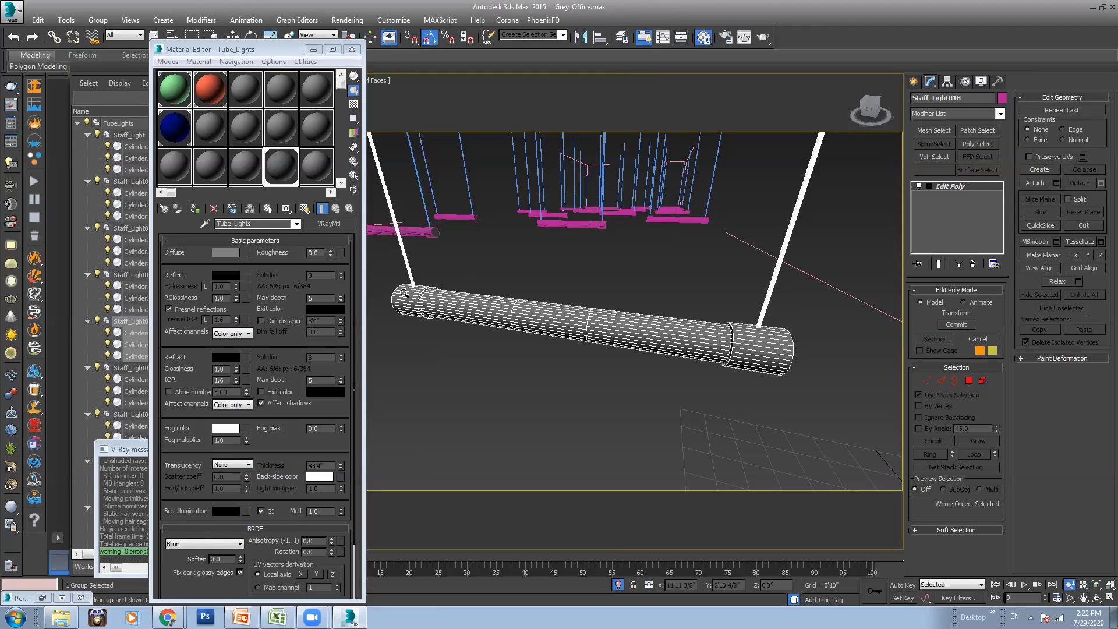
Switch to the Google Meet window in Chrome and send everyone the chat message "Multi\Subobject Shader"
left_click(283, 164)
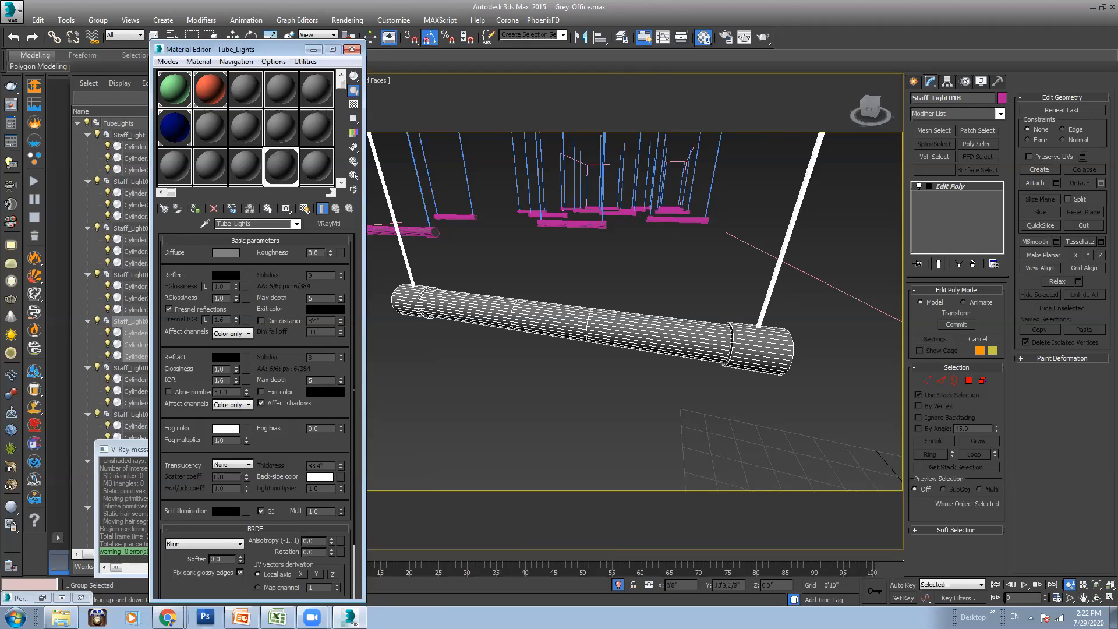
left_click(167, 617)
left_click(182, 572)
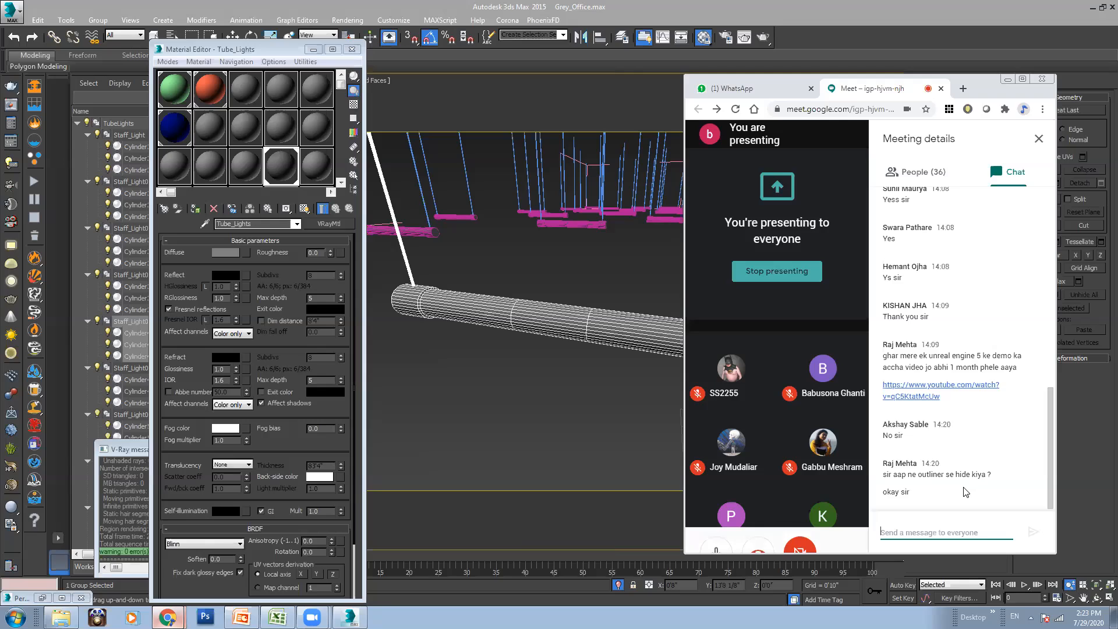
left_click(921, 528)
type("M")
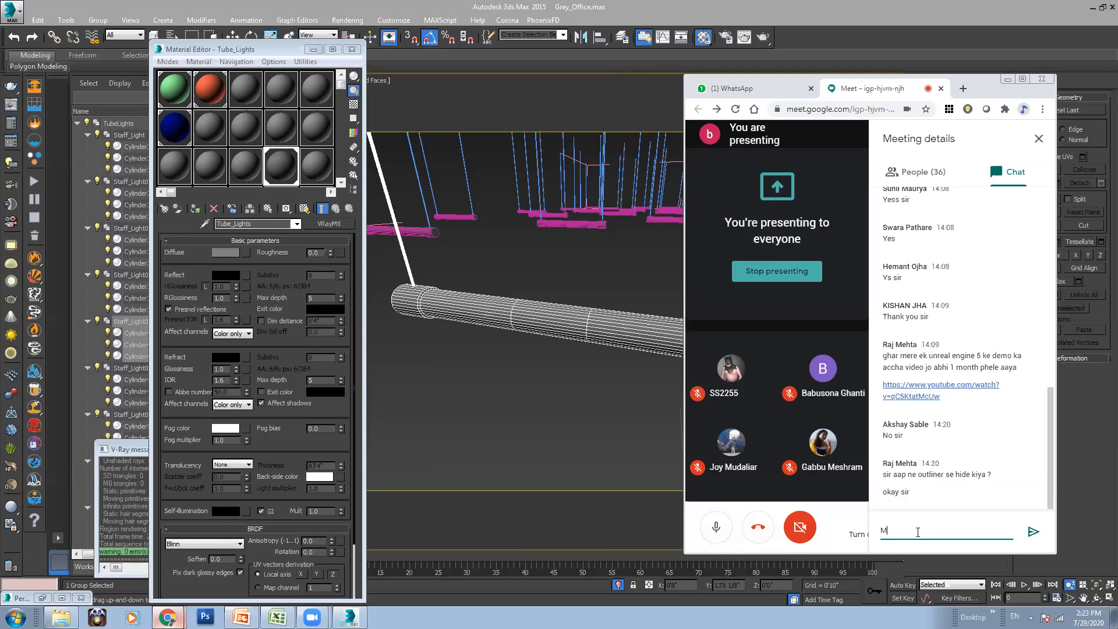
type("ulti\\Subobject Shader")
key("Return")
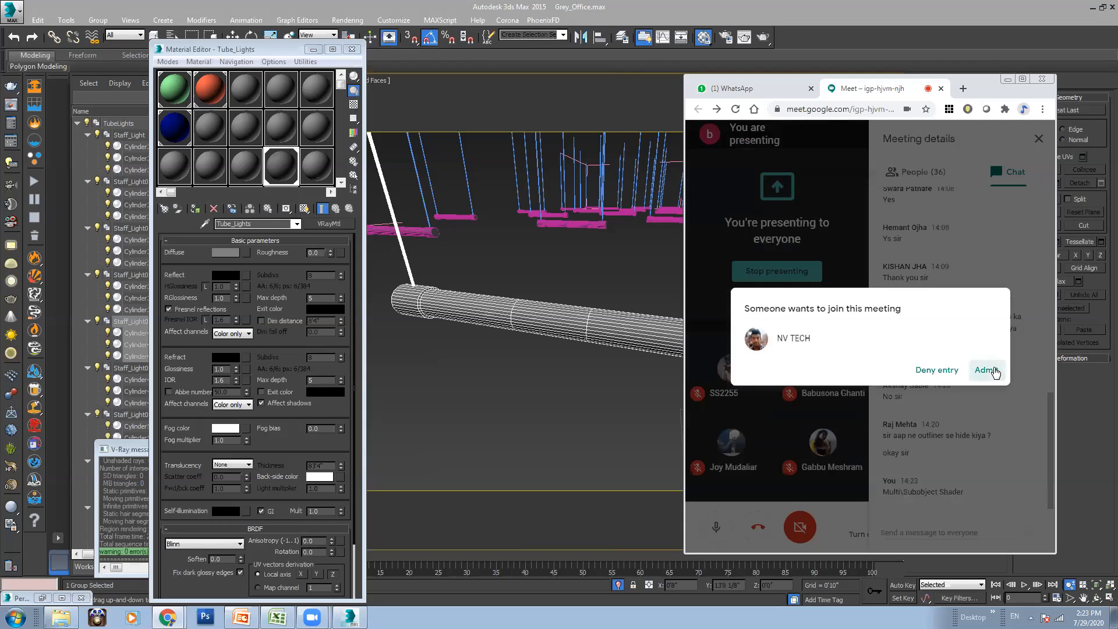
Admit the waiting participant to the meeting and return to 3ds Max
left_click(993, 370)
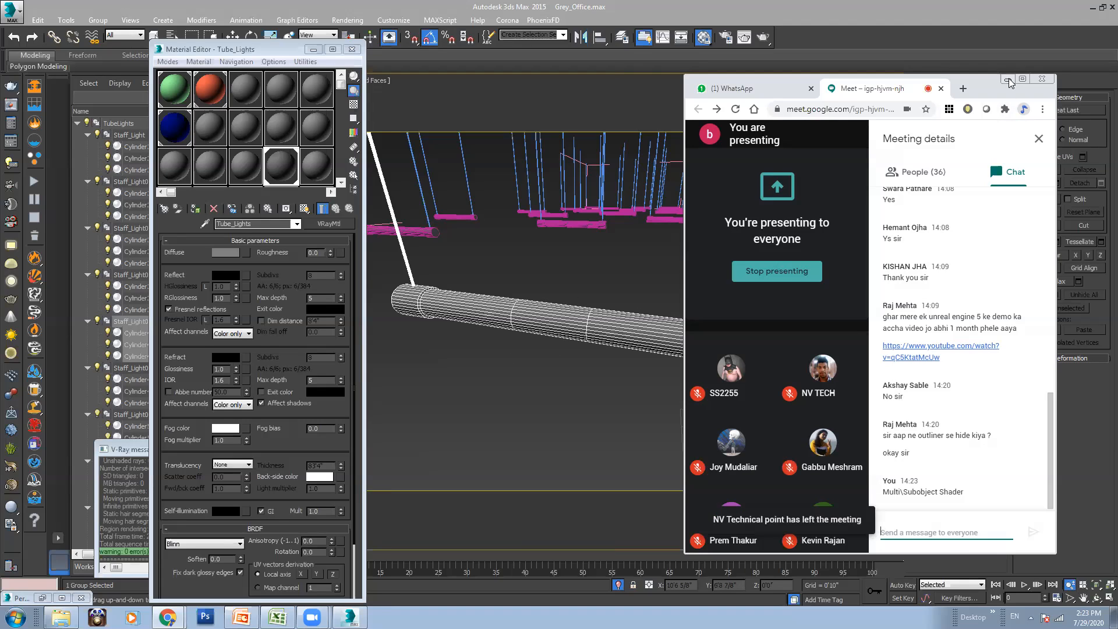
left_click(1008, 79)
Inspect the vertex and polygon selections stored in Staff_Light018's existing Edit Poly modifier, including the middle section's material ID
left_click(927, 380)
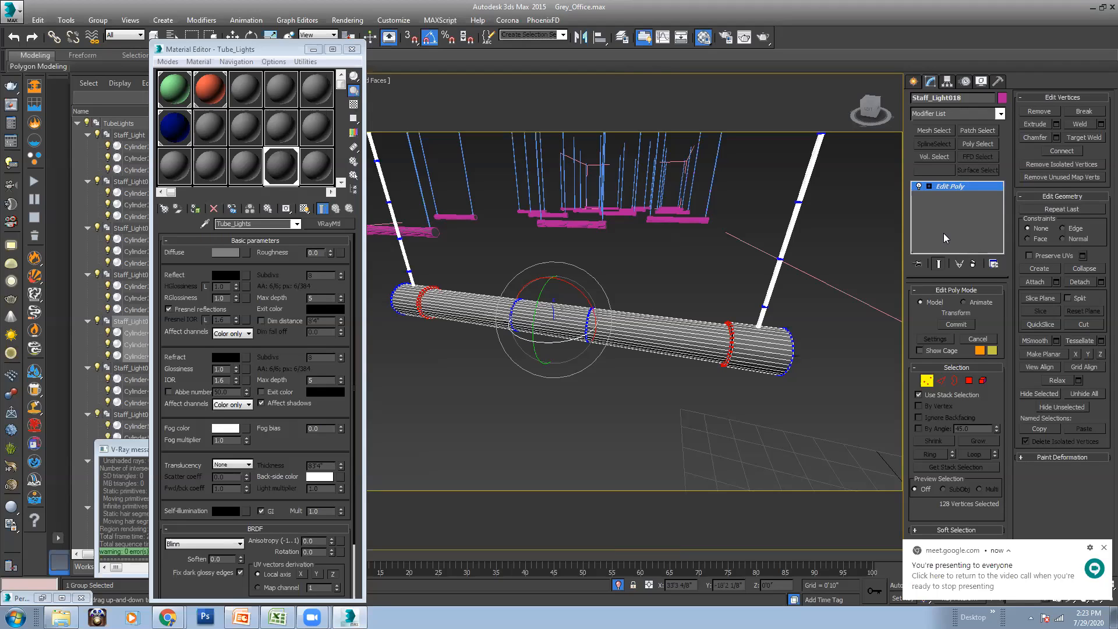
key("e")
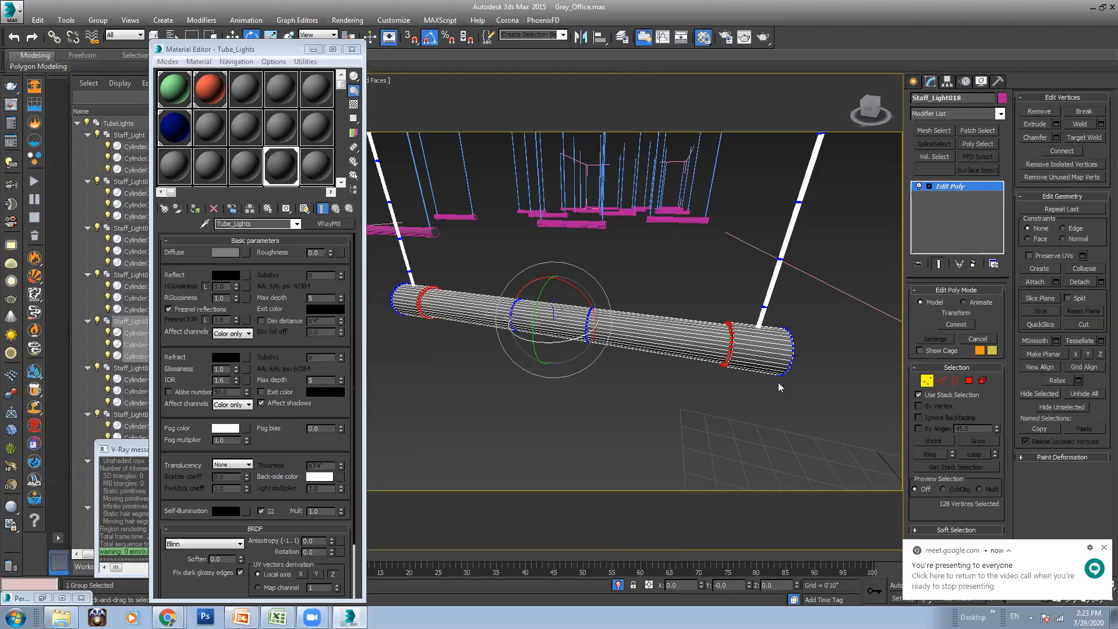
left_click(968, 380)
key("w")
left_click_drag(540, 288, 632, 203)
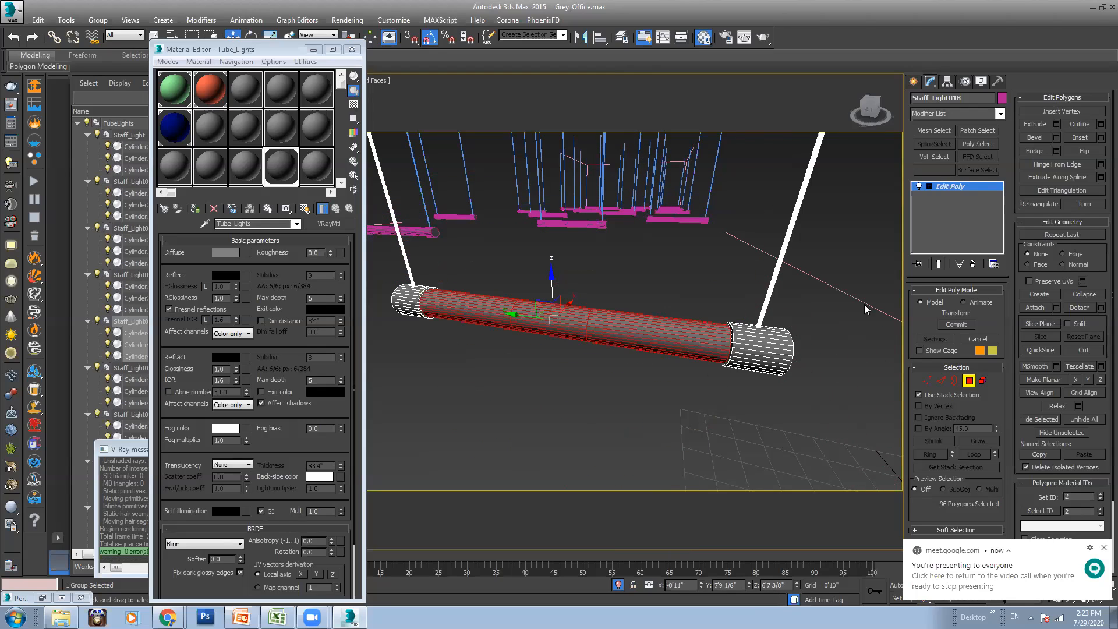
left_click(969, 381)
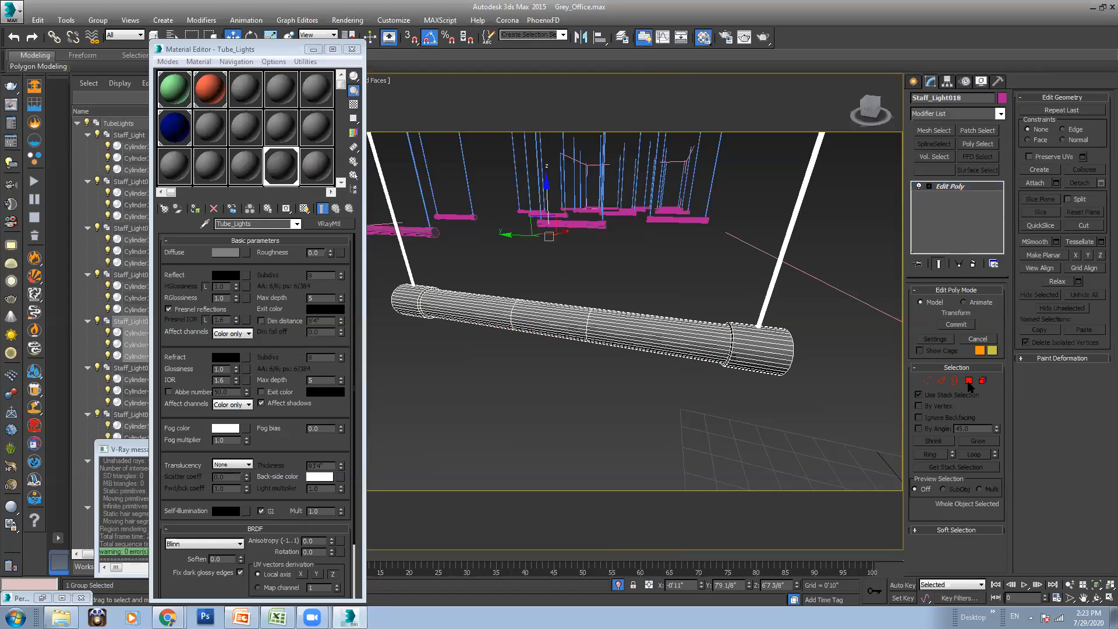
Add another Edit Poly modifier to Staff_Light018 and set the polygons of the tube's middle section to material ID 1
left_click(953, 112)
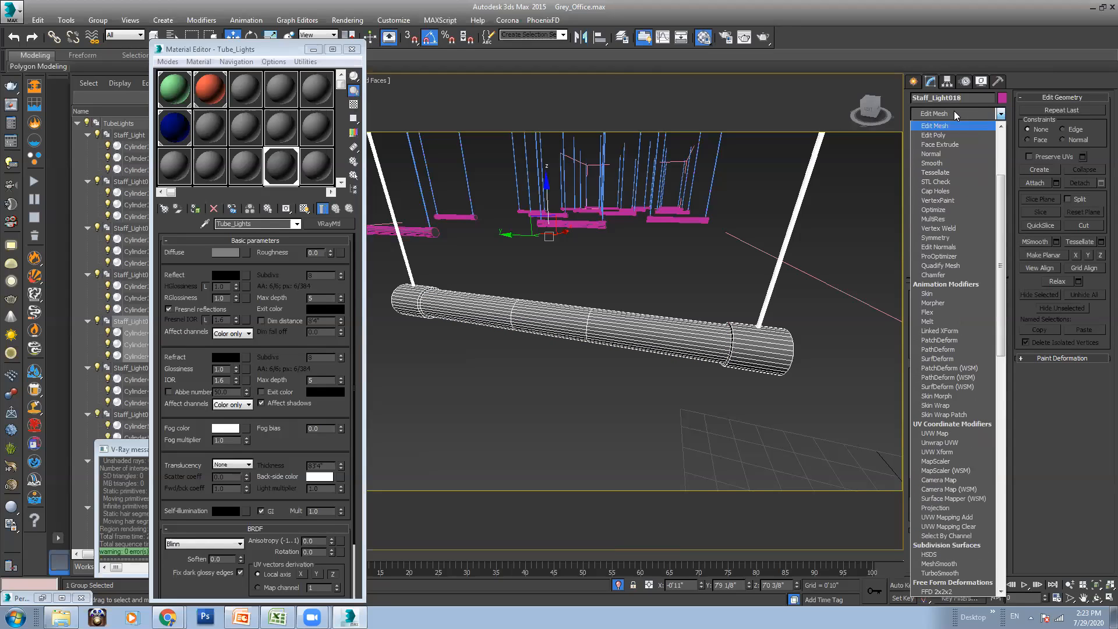
left_click(943, 138)
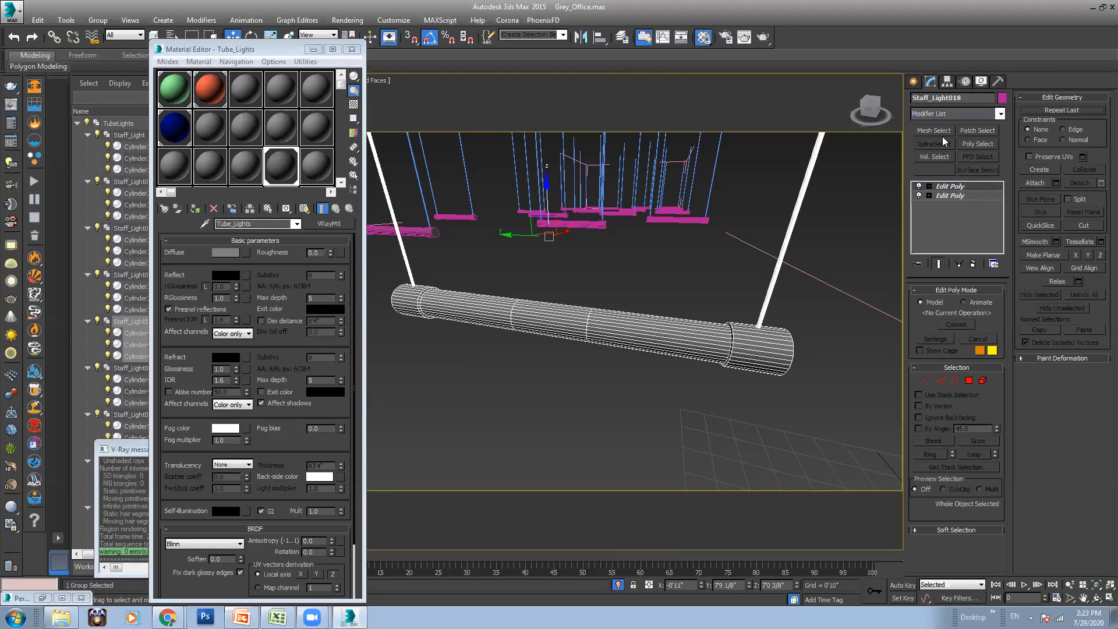
left_click(969, 381)
left_click_drag(467, 269, 660, 397)
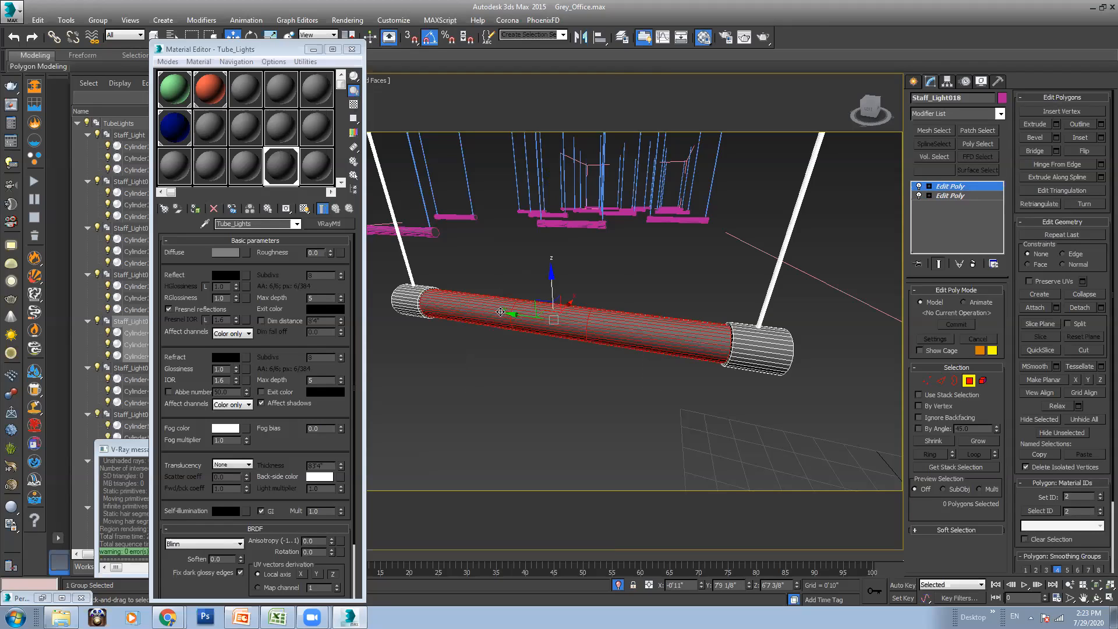
double_click(1079, 497)
type("1")
key("Return")
Invert the polygon selection and set the tube's end caps and hanging rods to material ID 2
scroll(638, 326, "down", 5)
middle_click_drag(644, 335, 611, 306, "alt")
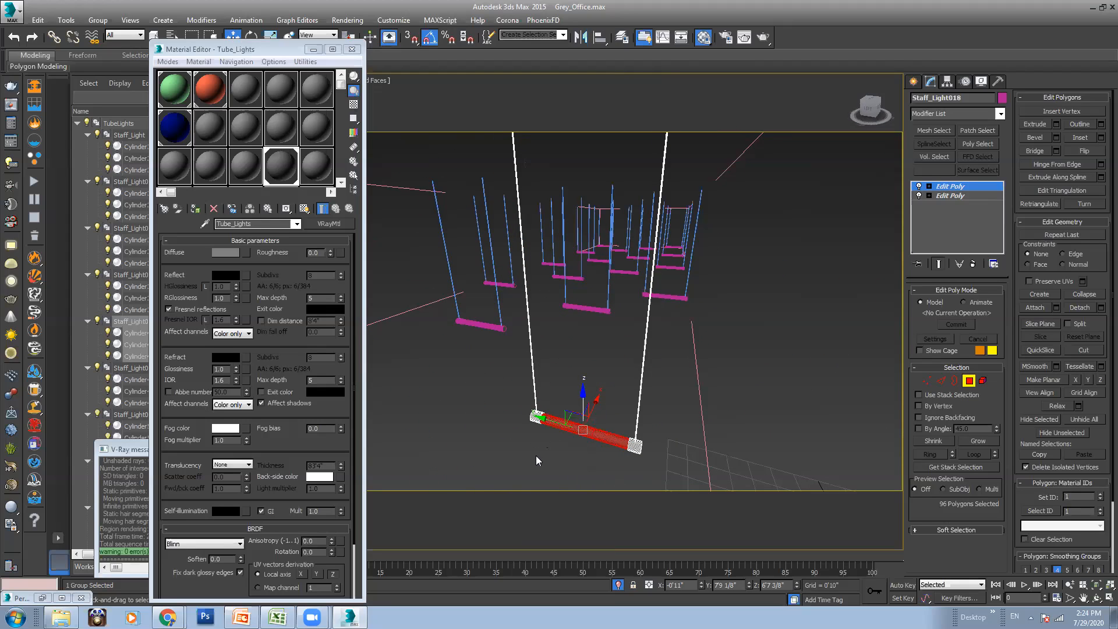
middle_click_drag(626, 295, 614, 343, "alt")
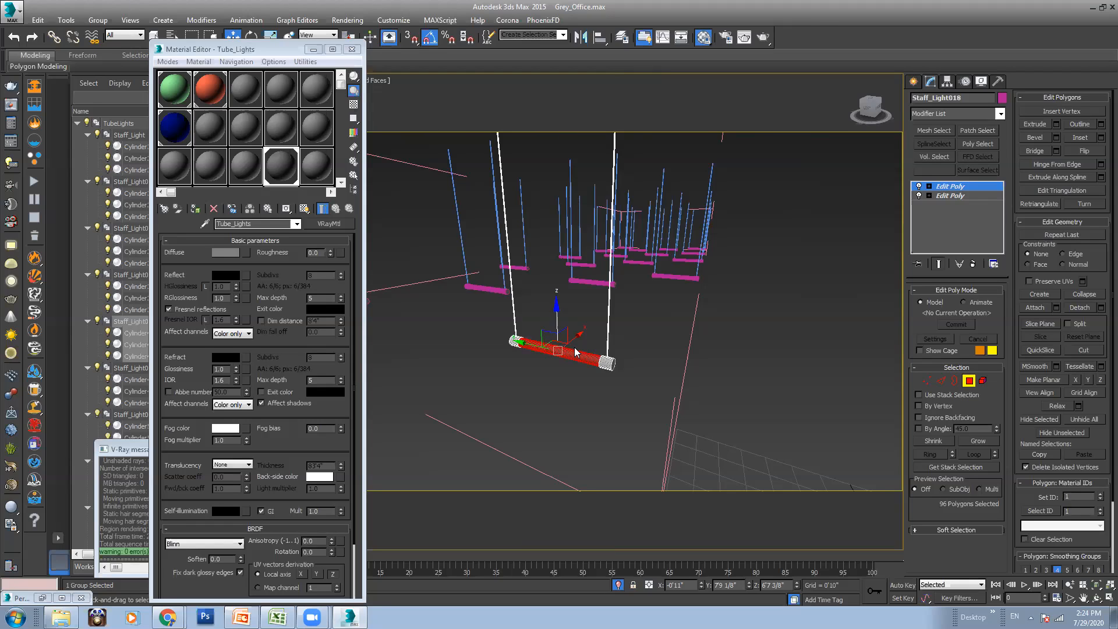
scroll(575, 352, "up", 1)
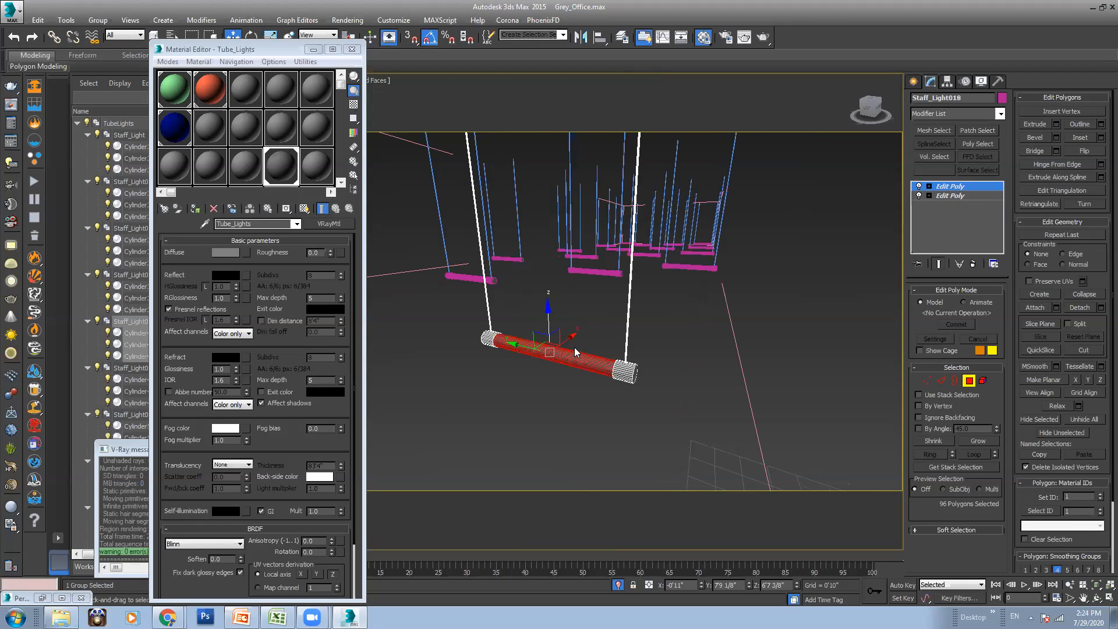
left_click(37, 19)
left_click(64, 231)
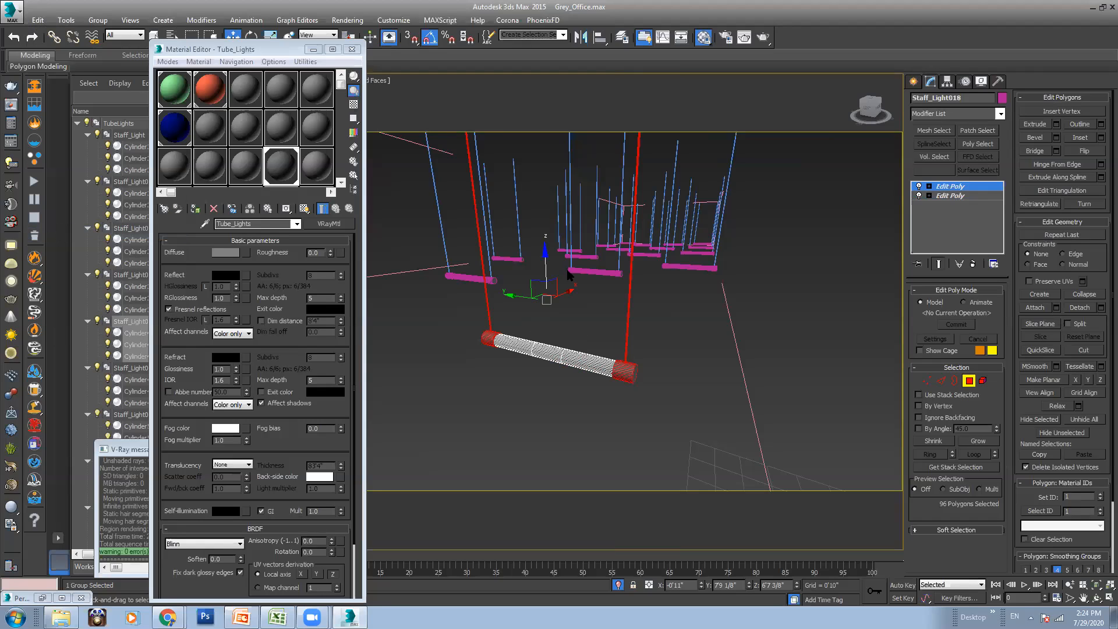
left_click(990, 440)
type("3")
key("Return")
type("2")
left_click(690, 416)
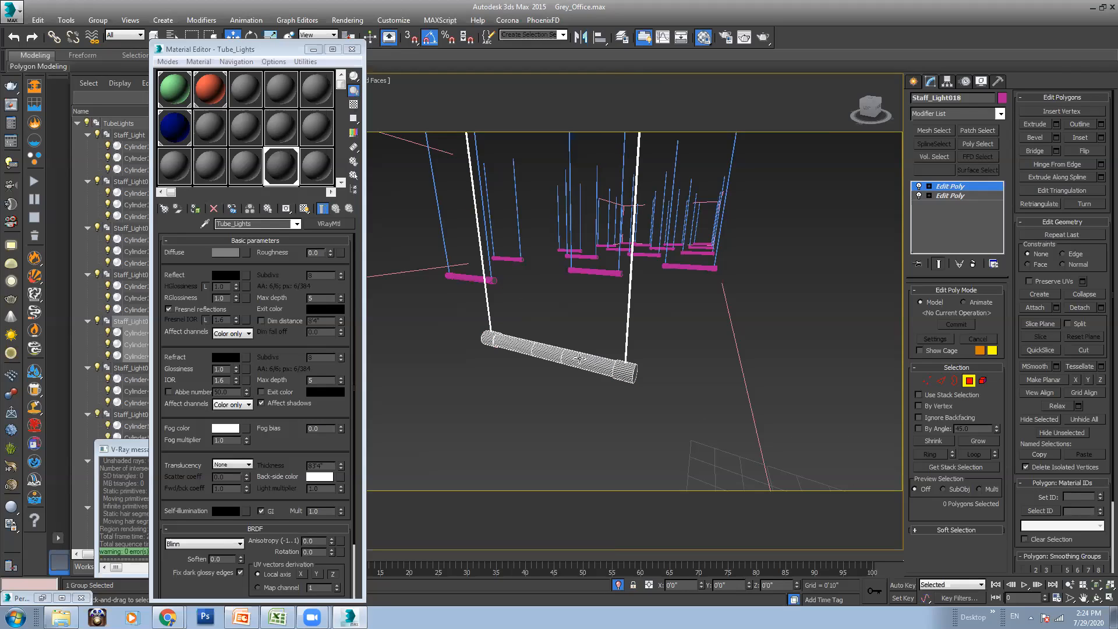
Check the material ID assignment by selecting the polygons with ID 1 and those with ID 2, and leave polygon editing
left_click(1082, 511)
type("1")
left_click(1049, 511)
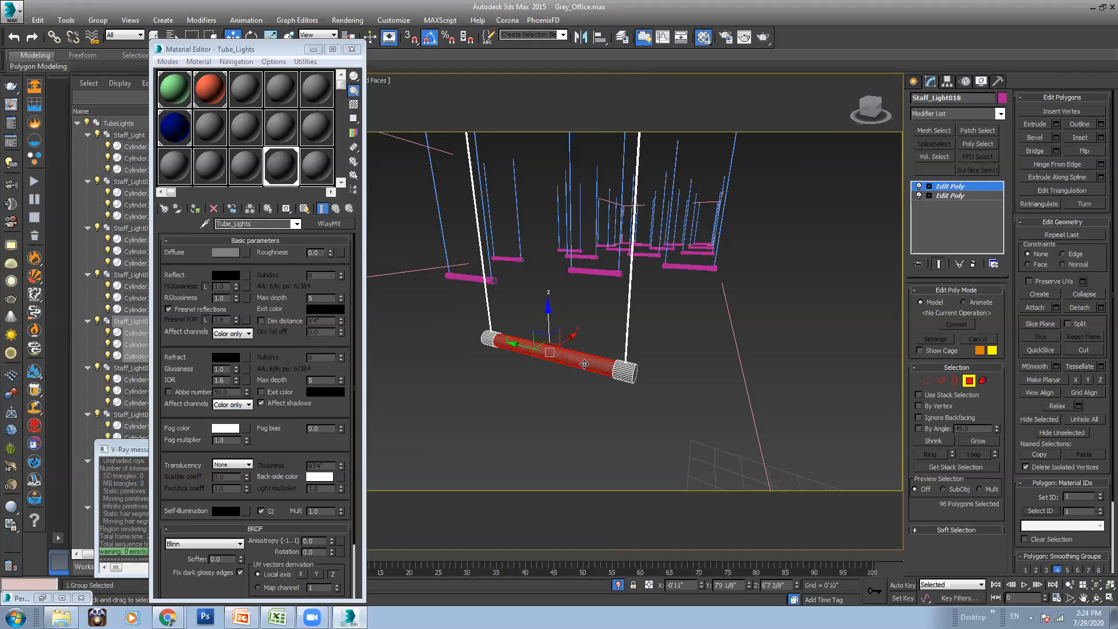
left_click(598, 411)
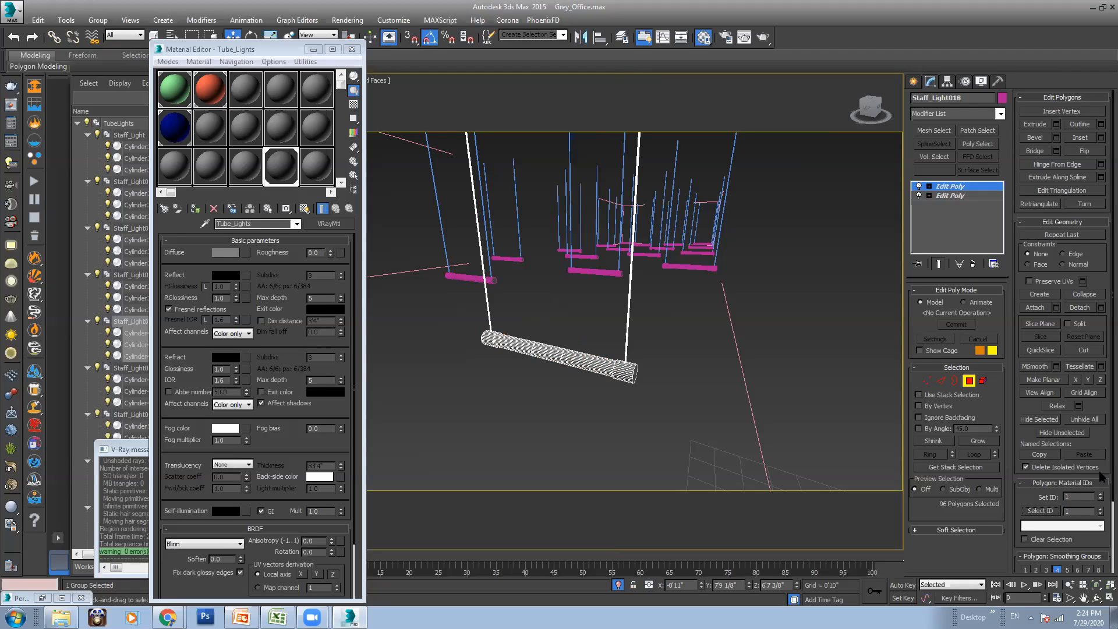
left_click(1075, 511)
type("2")
left_click(1040, 510)
middle_click_drag(596, 316, 606, 350, "alt")
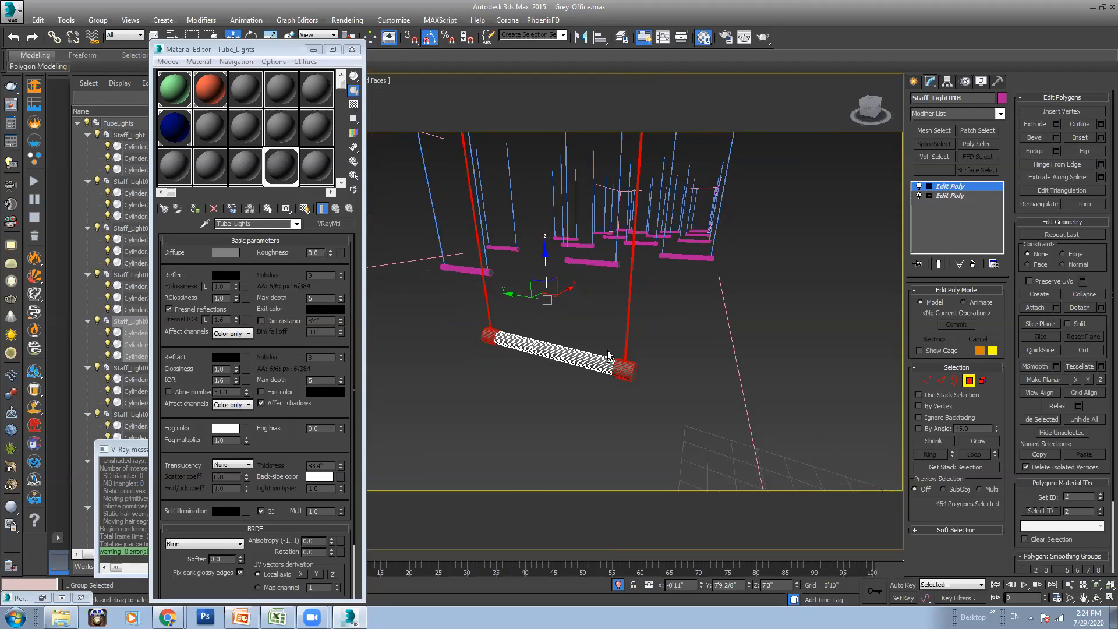
left_click(684, 396)
left_click(969, 380)
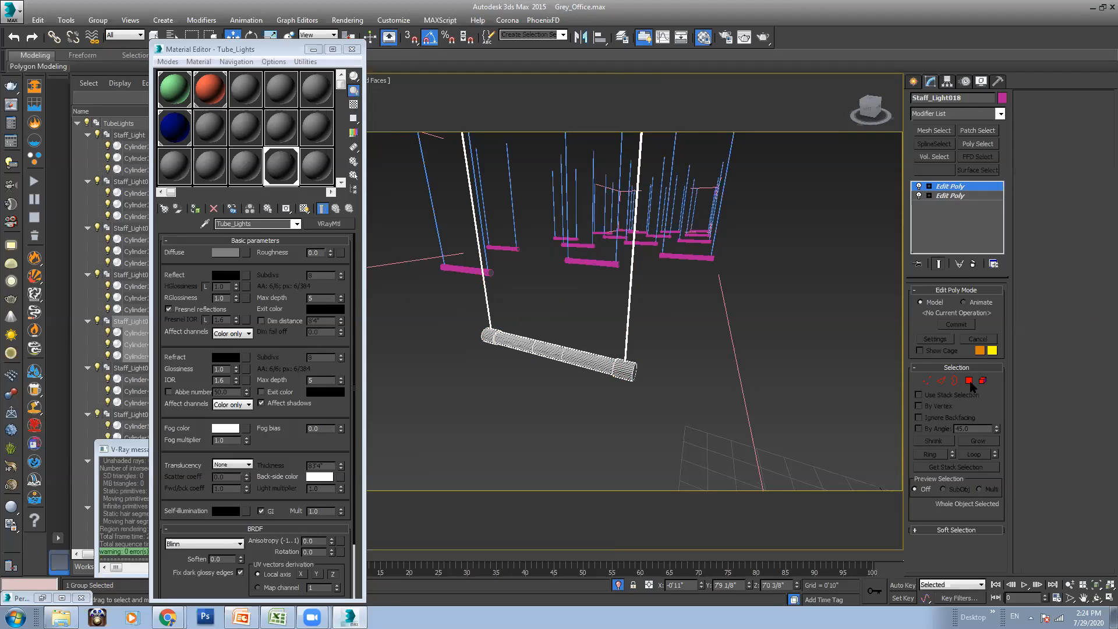
Deselect the light and change the Tube_Lights material to Multi/Sub-Object, keeping the old material as a sub-material
left_click(555, 433)
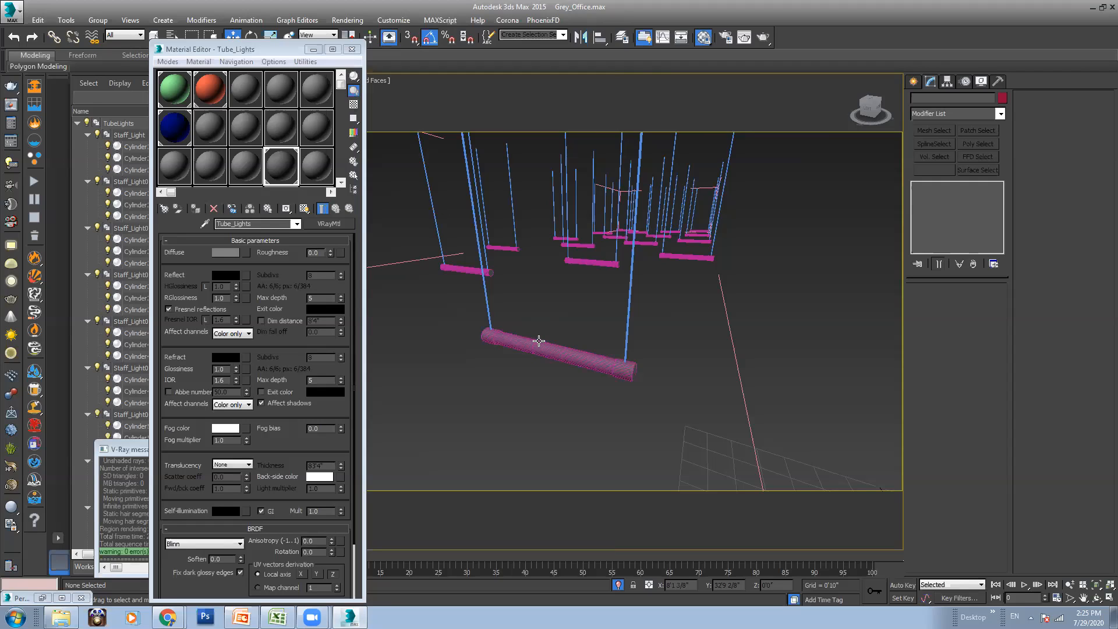
scroll(536, 339, "up", 2)
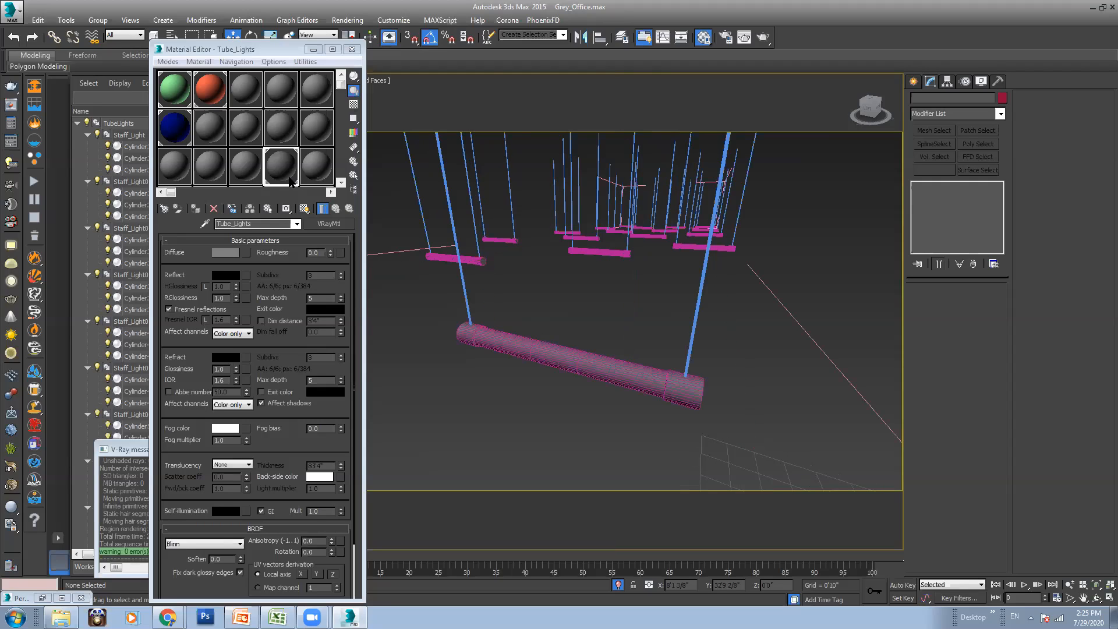
left_click(269, 224)
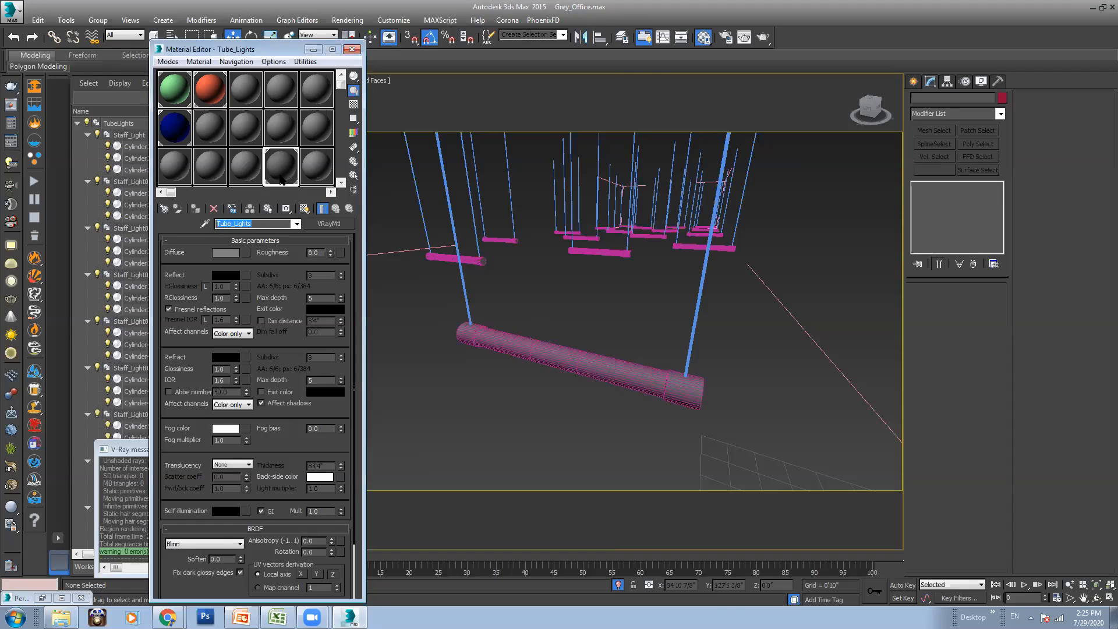
left_click(331, 224)
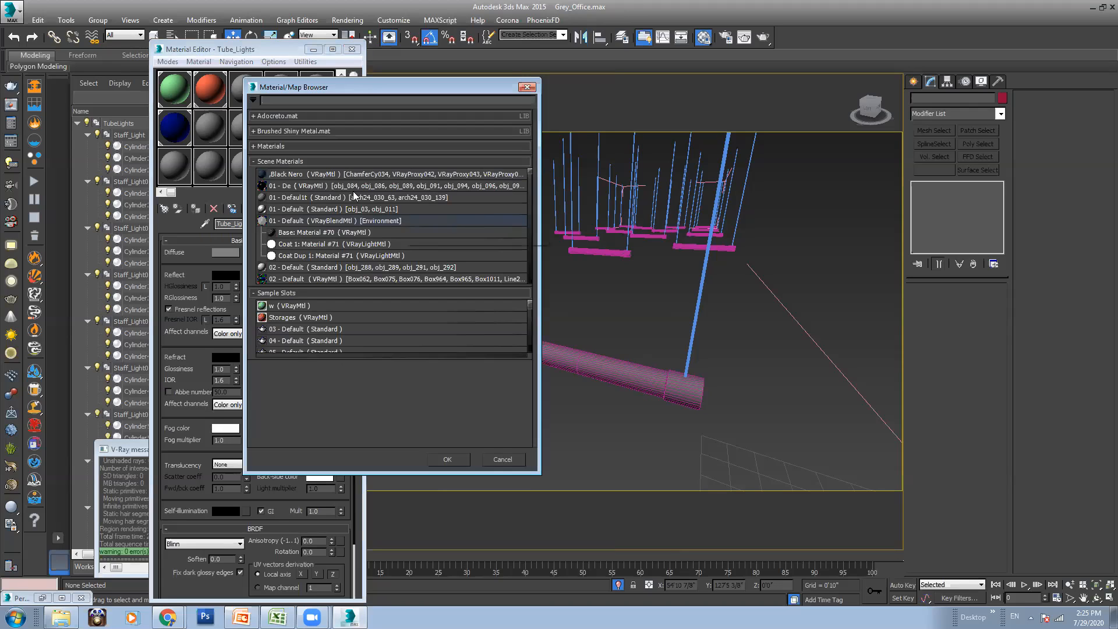
left_click(278, 147)
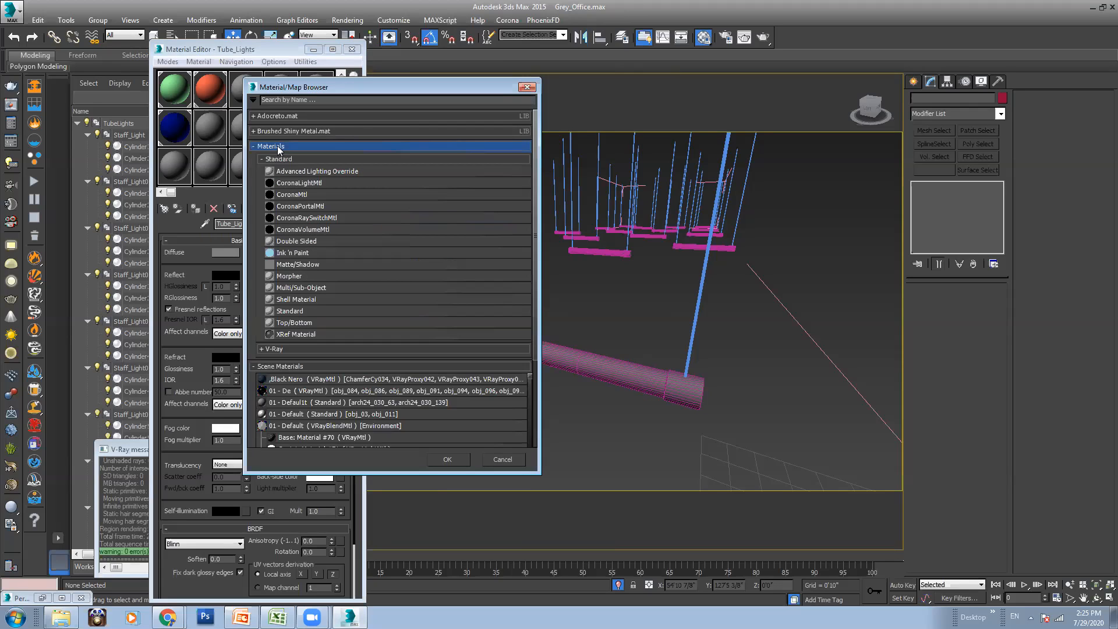
left_click(293, 289)
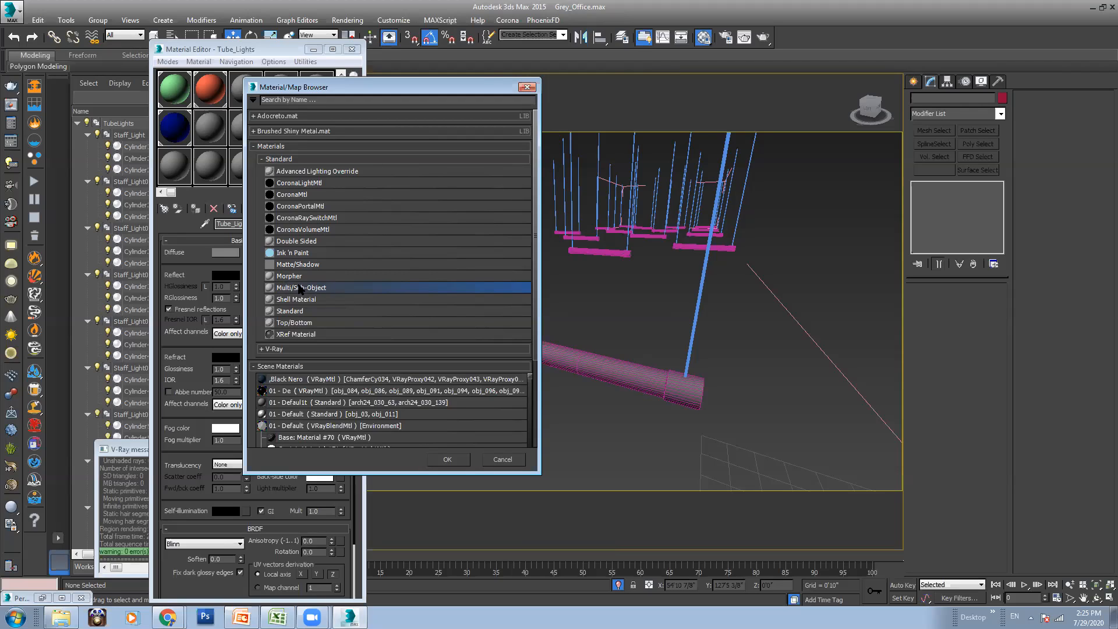
left_click_drag(464, 84, 592, 98)
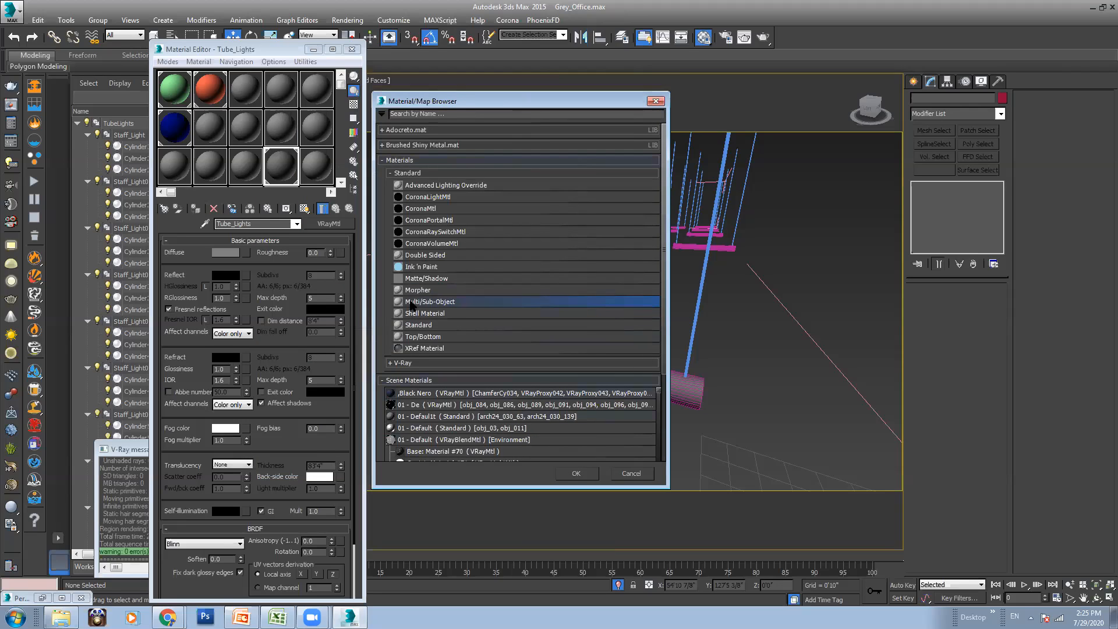
left_click(582, 473)
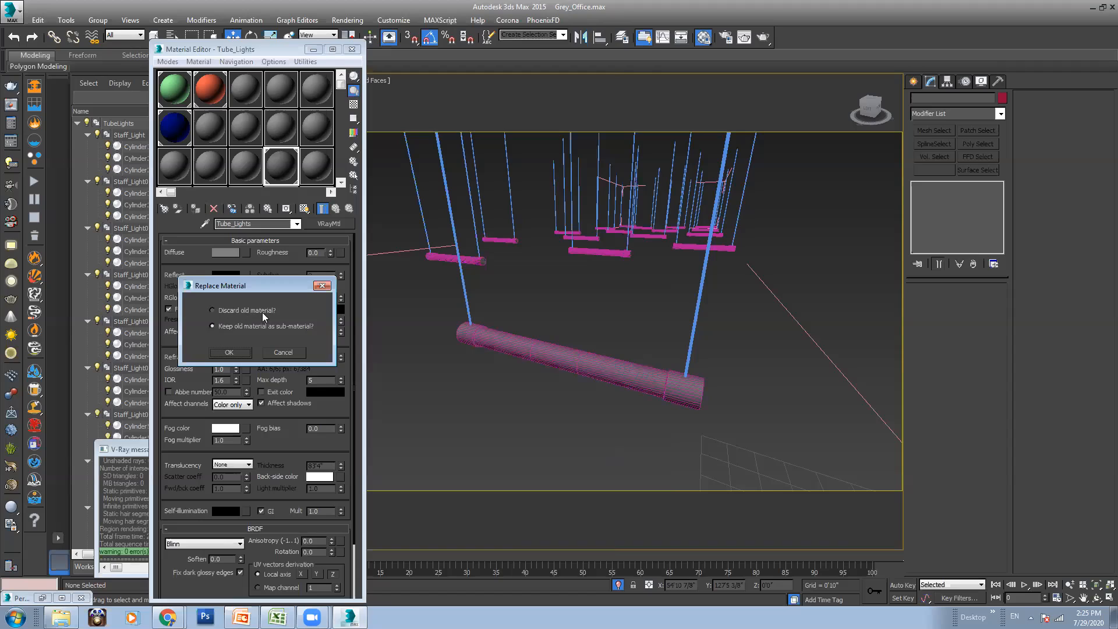
left_click_drag(249, 286, 370, 286)
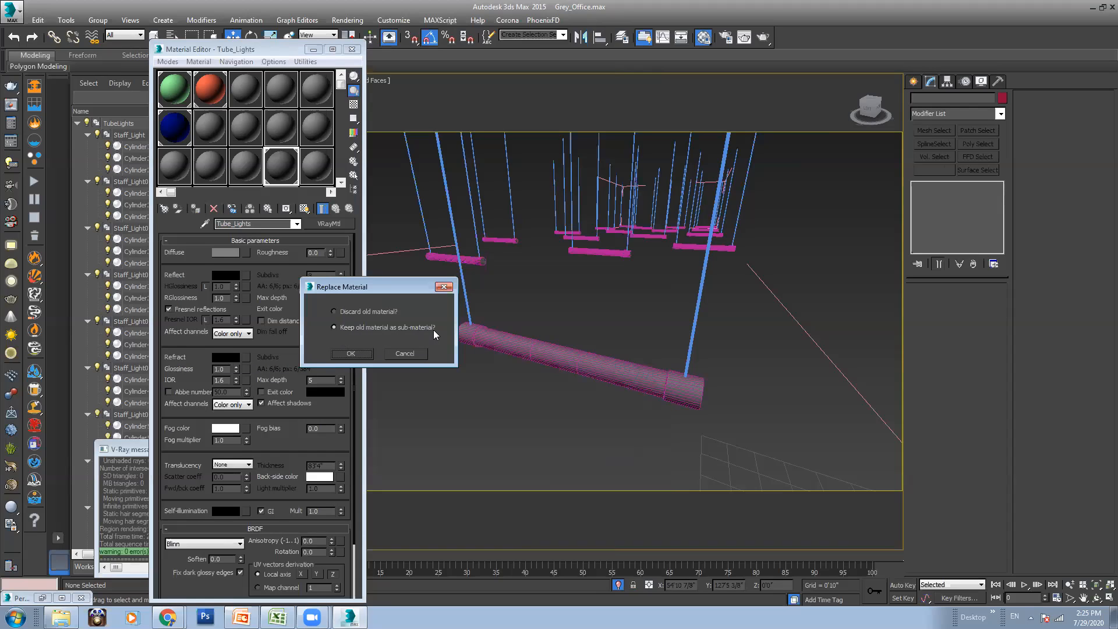
left_click_drag(385, 288, 441, 288)
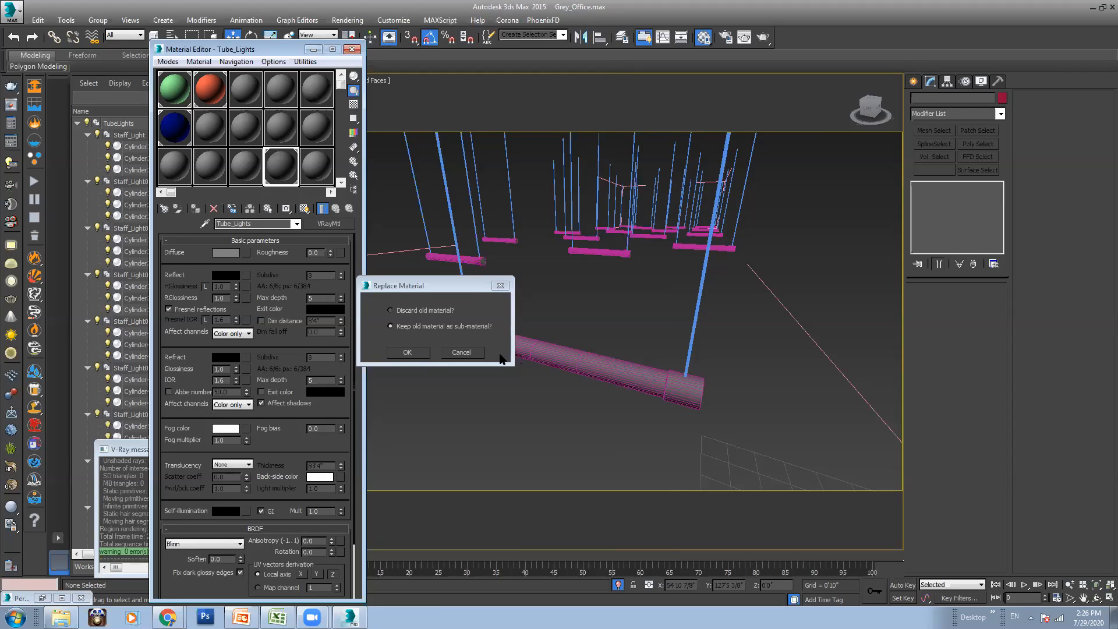
left_click(408, 352)
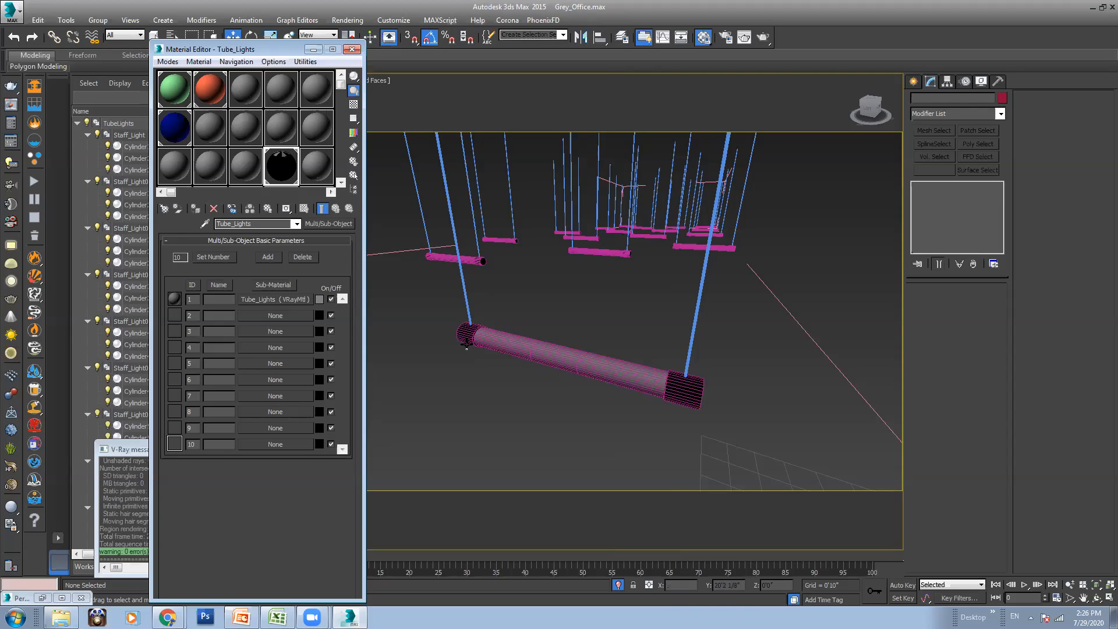
Set the number of sub-materials in the Tube_Lights Multi/Sub-Object material to 2
left_click(209, 258)
type("2")
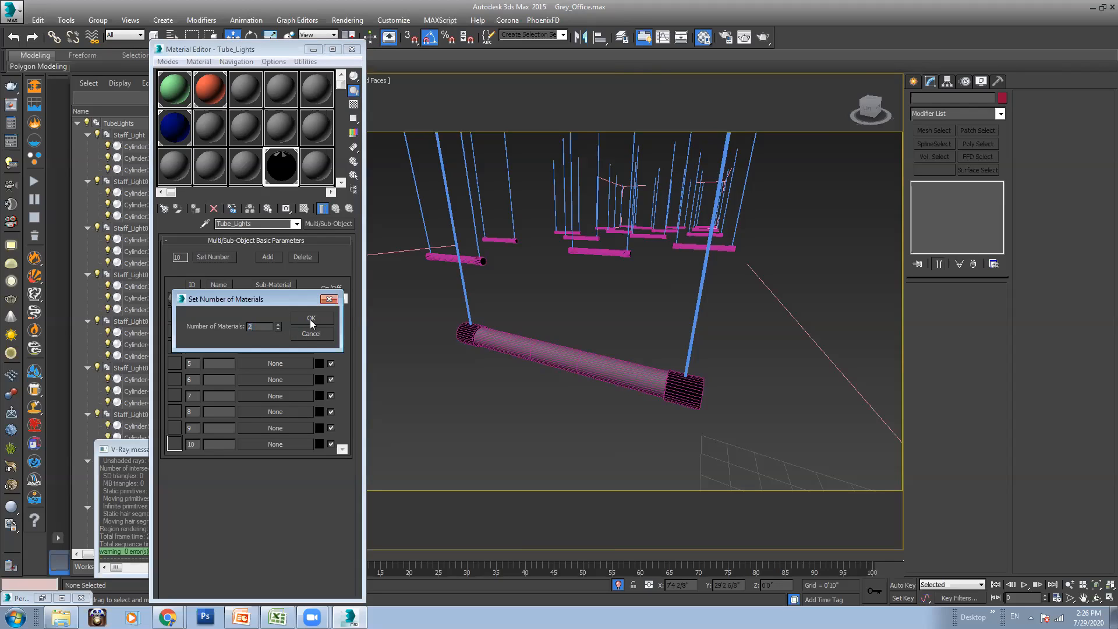
key("Return")
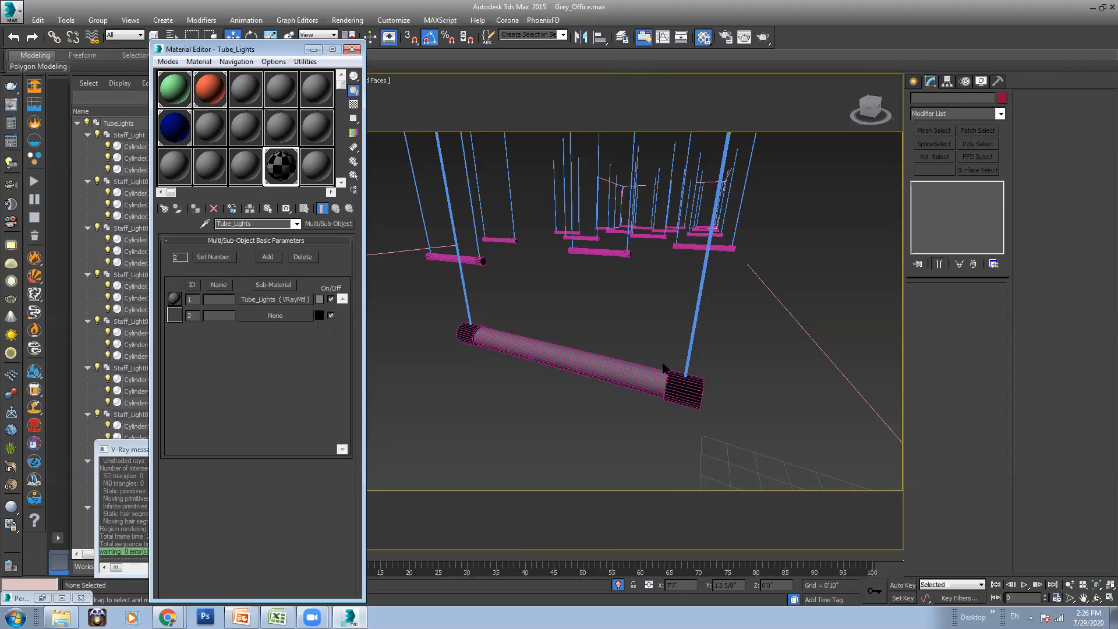
scroll(665, 366, "down", 6)
middle_click_drag(665, 366, 651, 316, "alt")
scroll(657, 372, "up", 4)
scroll(657, 373, "down", 1)
scroll(644, 309, "up", 5)
middle_click_drag(497, 305, 609, 329)
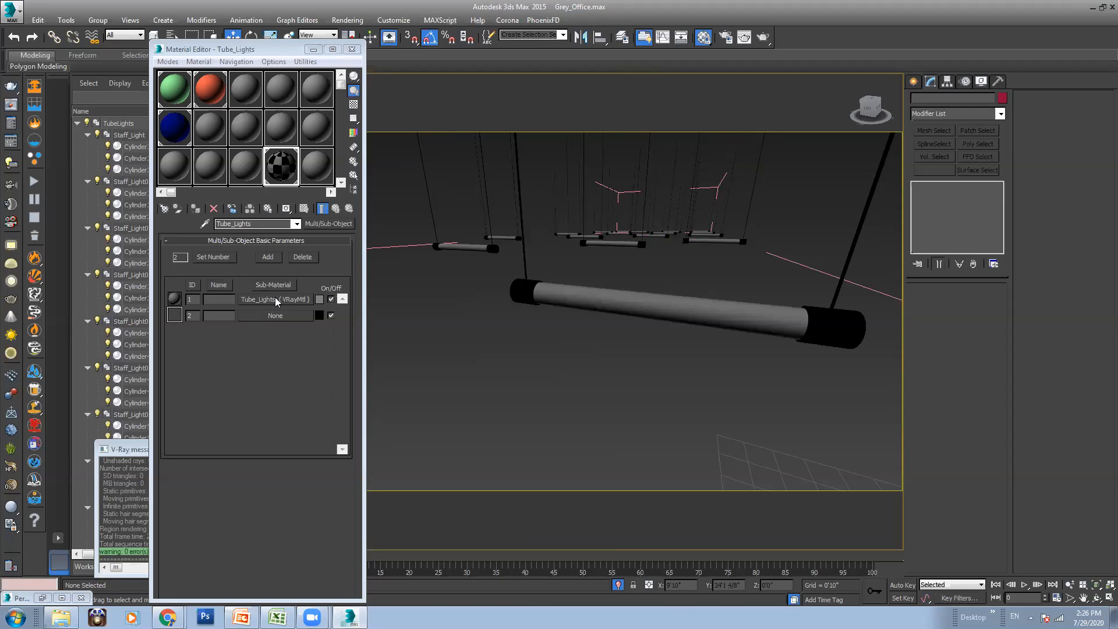
Swap the two sub-material slots of Tube_Lights so the VRayMtl moves to ID 2 and ID 1 is empty
left_click_drag(283, 299, 284, 316)
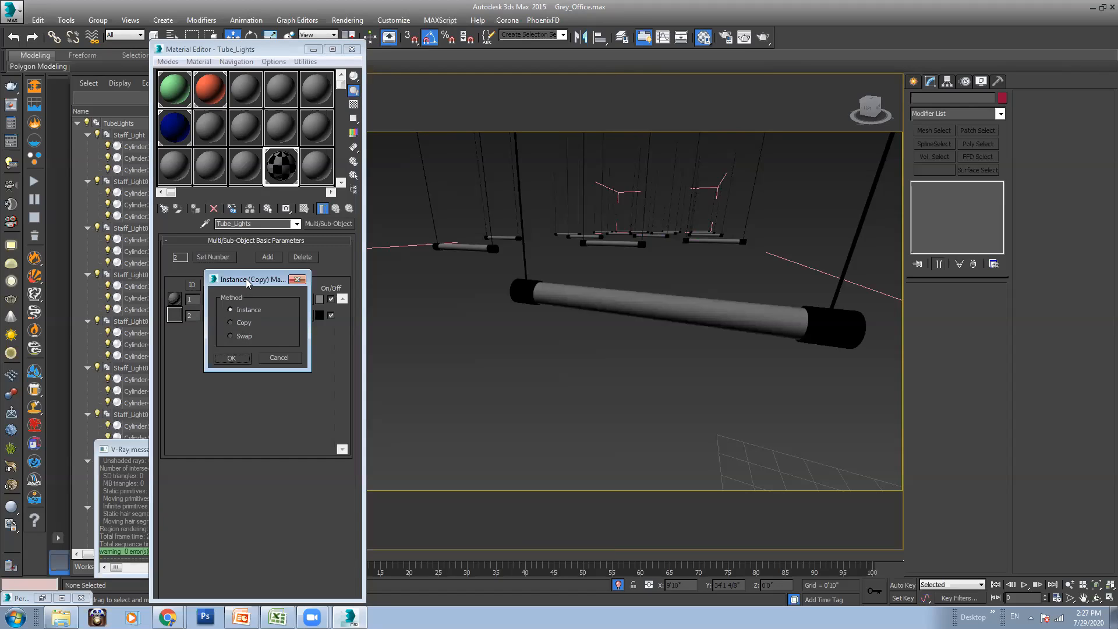
left_click_drag(246, 280, 374, 290)
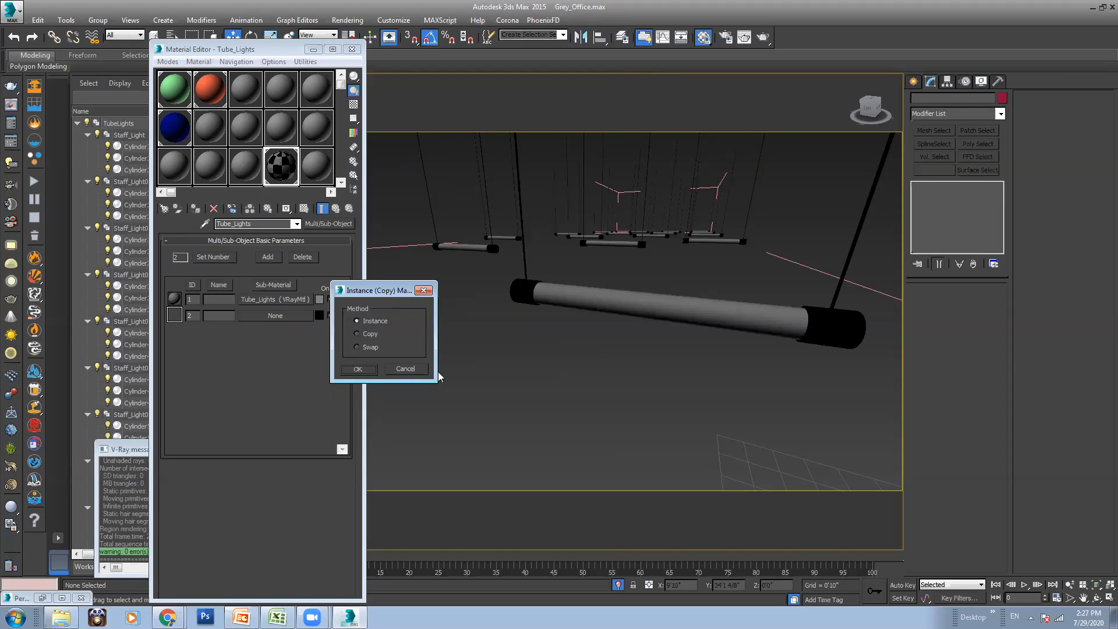
left_click(358, 346)
left_click(358, 369)
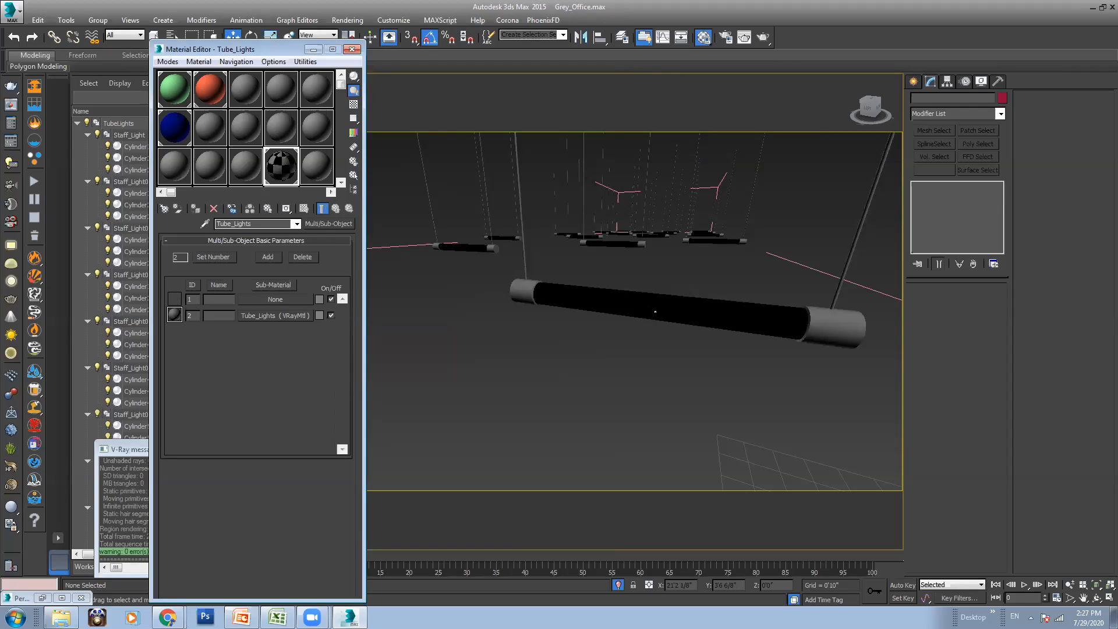
Assign a VRayLightMtl to sub-material ID 1 of Tube_Lights and return to the parent material
left_click(292, 300)
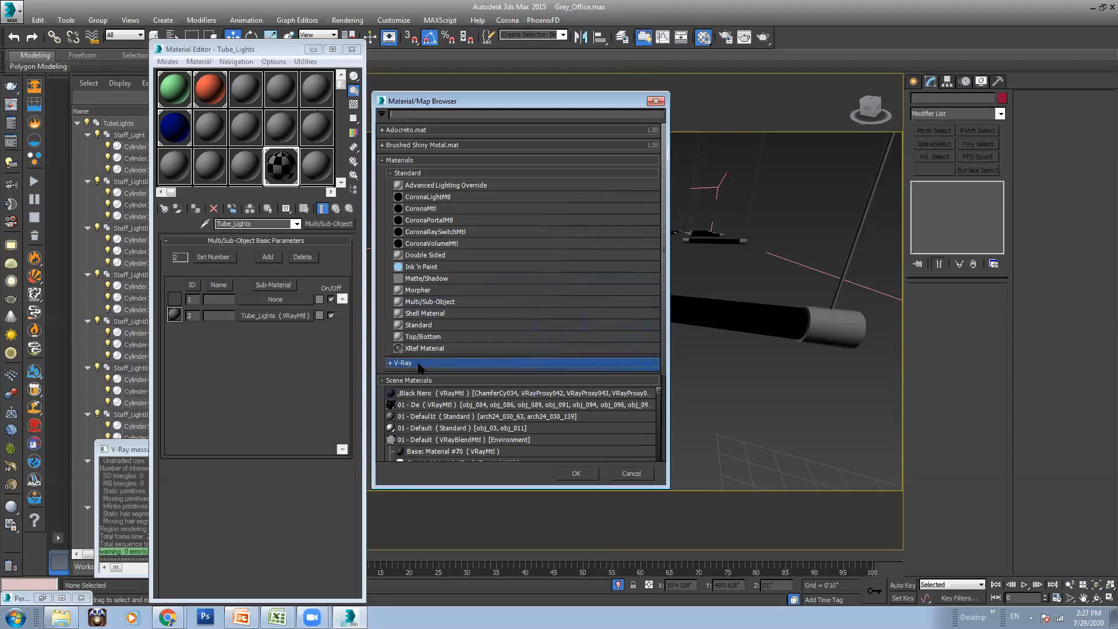
left_click(419, 363)
scroll(455, 369, "down", 2)
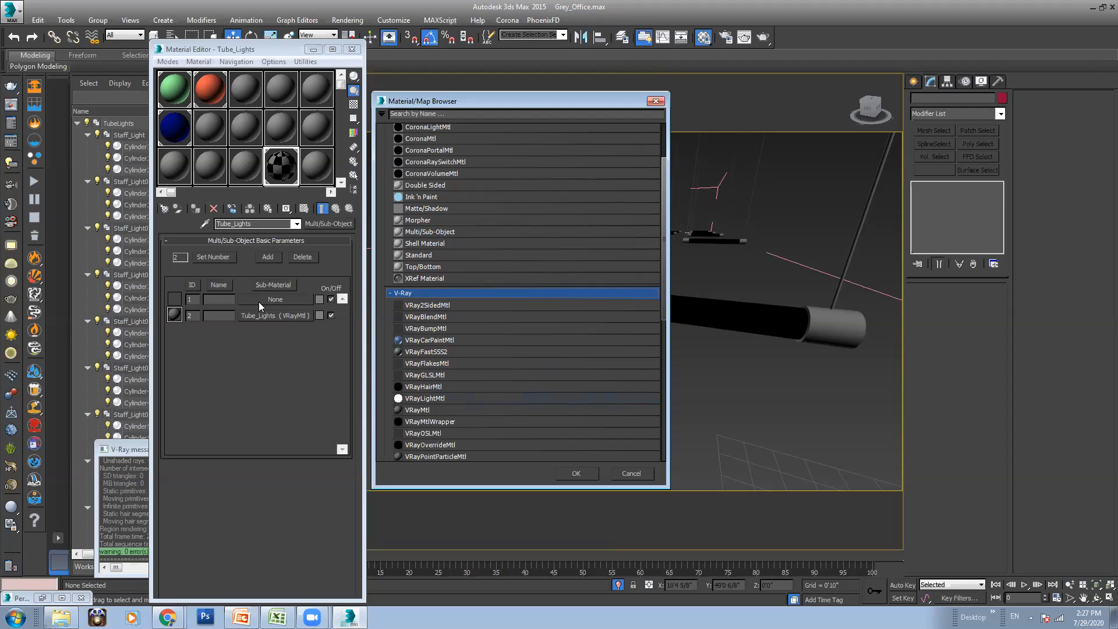
double_click(425, 398)
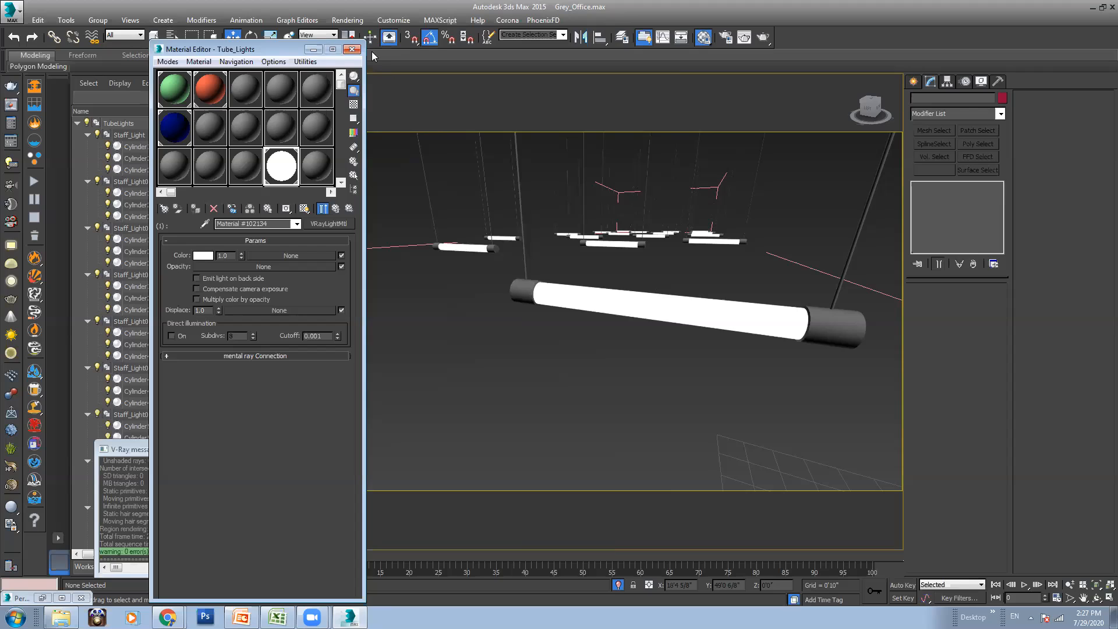
left_click(331, 211)
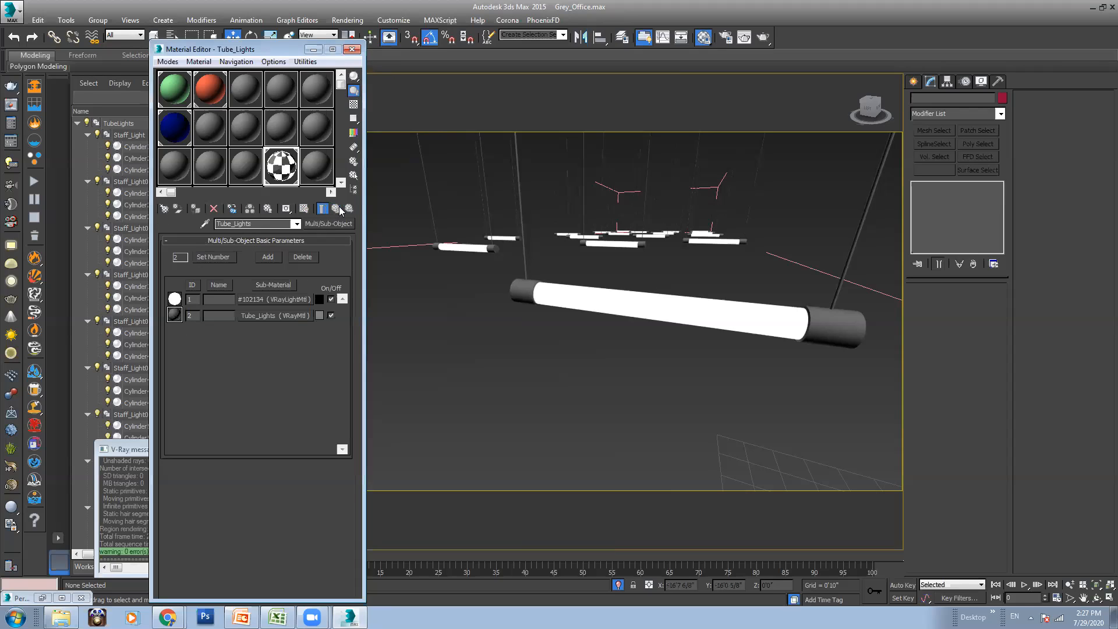
Open sub-material ID 2 with a small floating preview and show the checkered background behind its sample
left_click(259, 310)
double_click(275, 161)
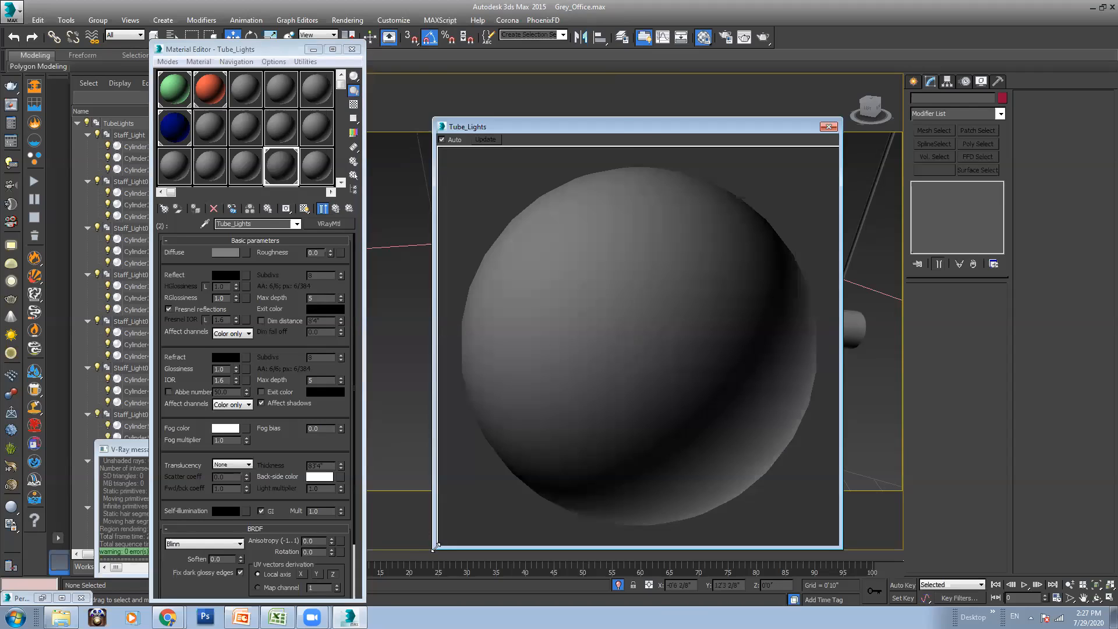
left_click_drag(435, 546, 624, 326)
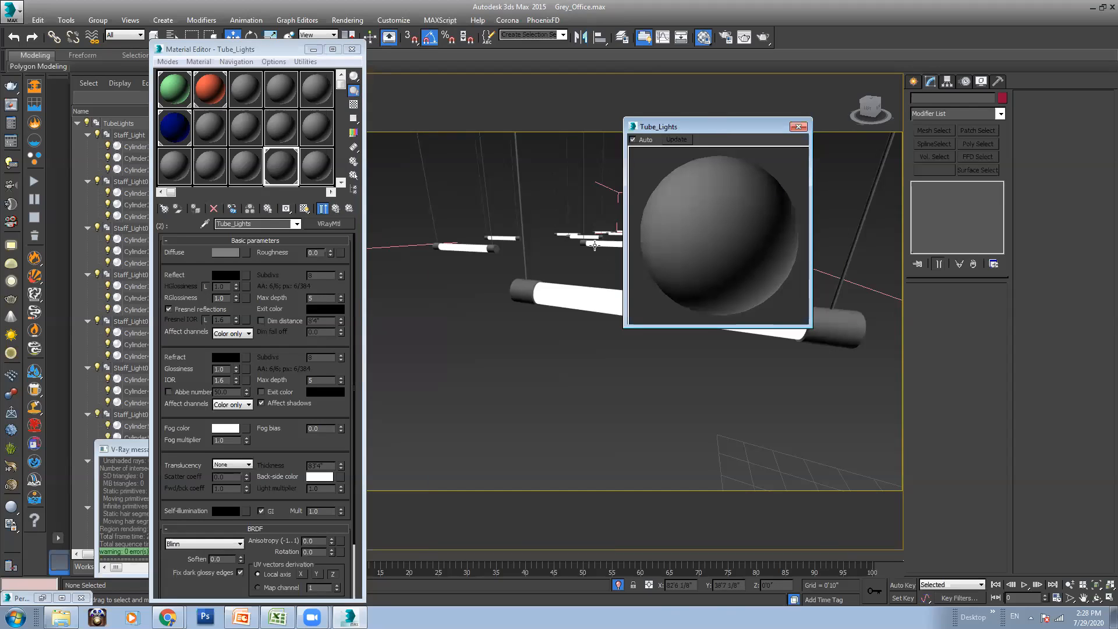
left_click(224, 275)
left_click(656, 82)
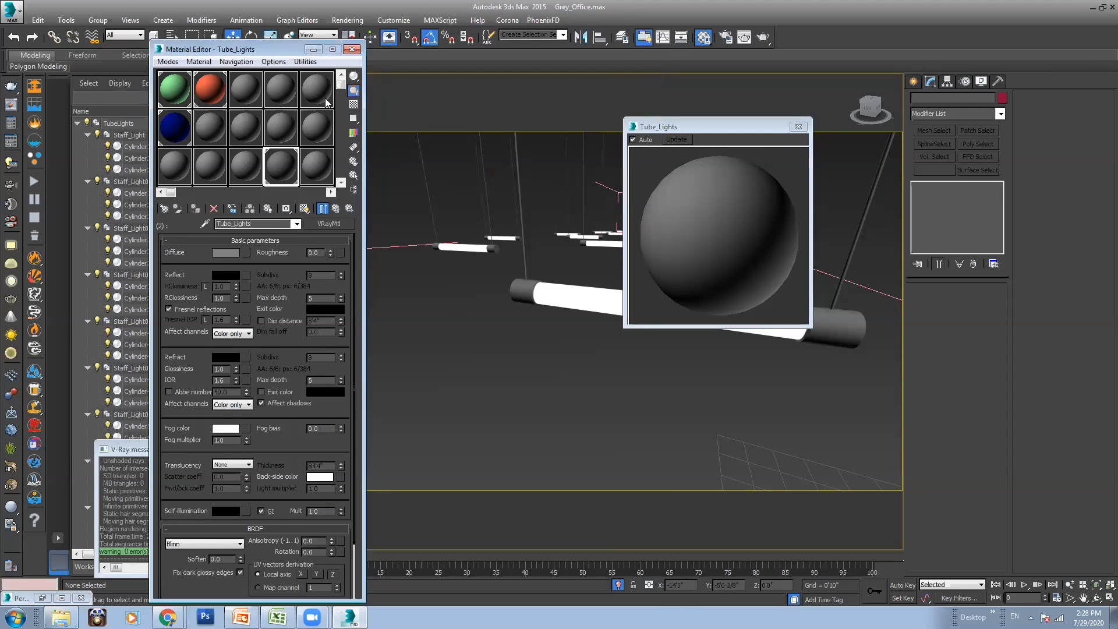
left_click(353, 104)
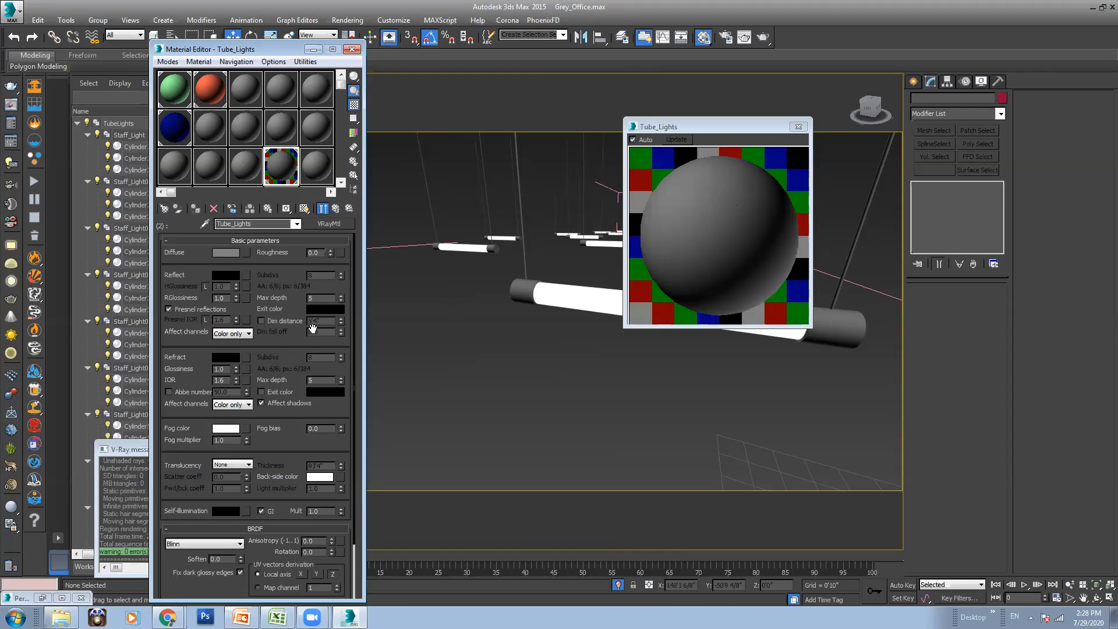
Set the reflection colour of sub-material 2 to white and enlarge its floating preview
left_click(232, 276)
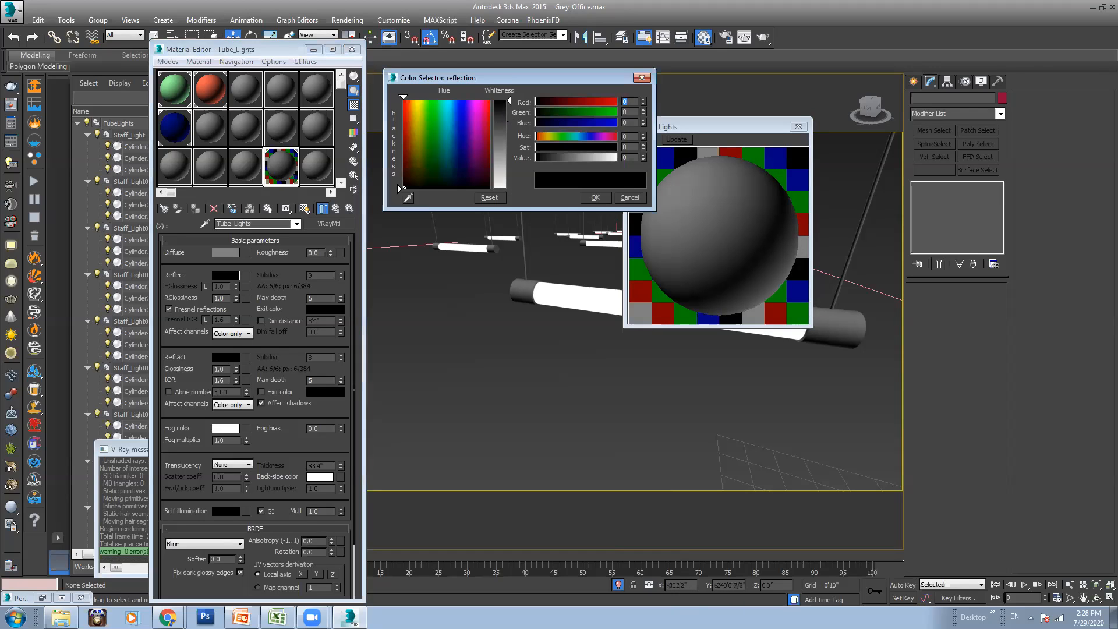
left_click_drag(500, 118, 514, 188)
left_click(595, 198)
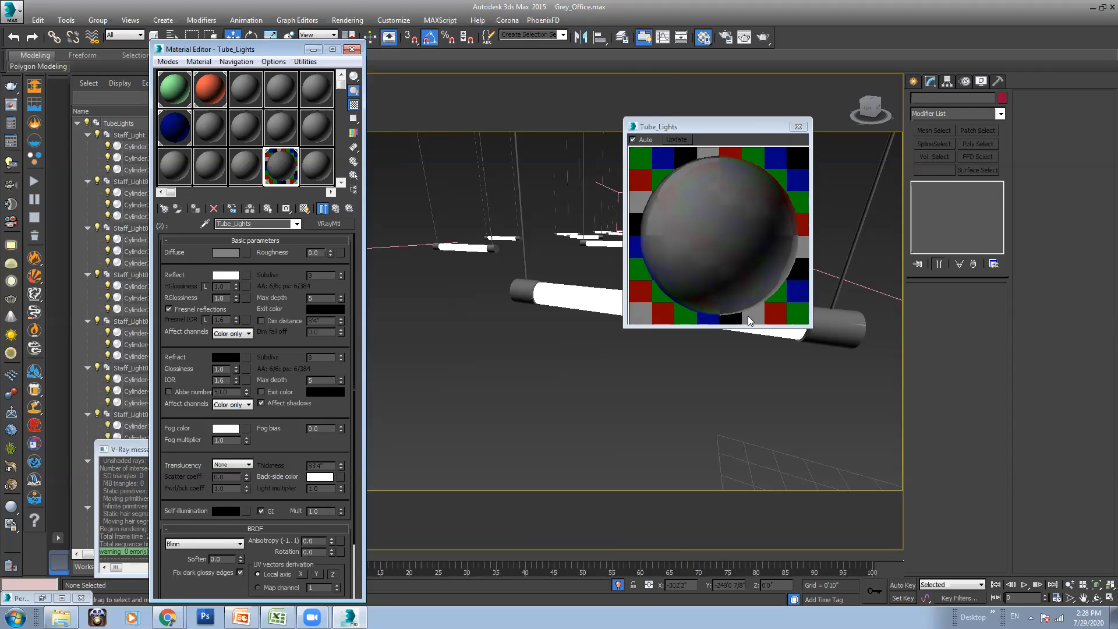
left_click_drag(621, 329, 536, 406)
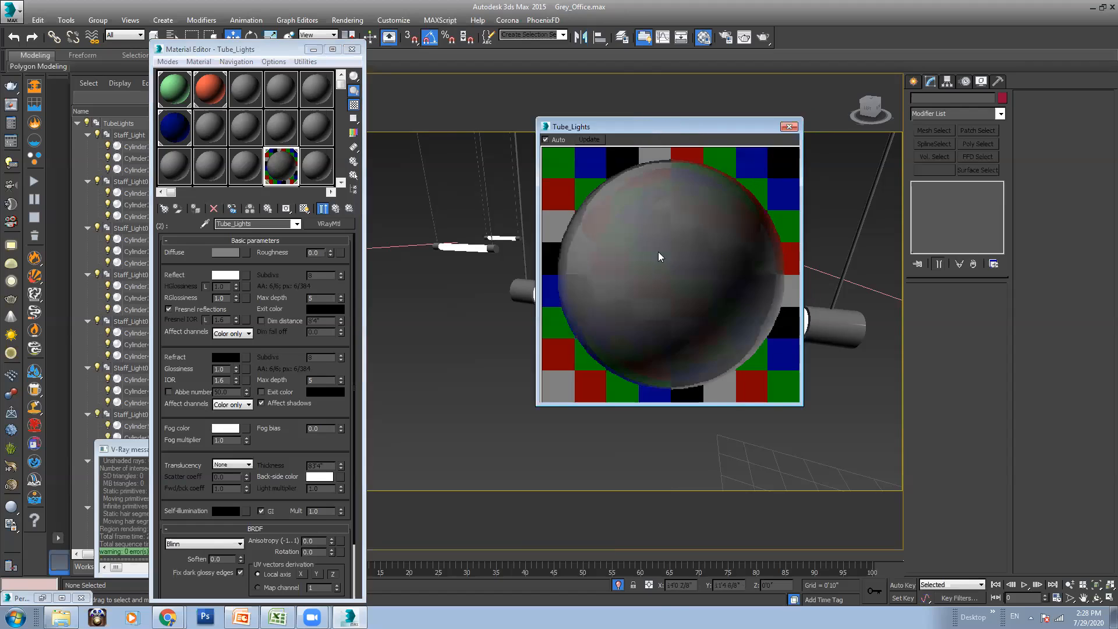
Set the diffuse colour of sub-material 2 to fully saturated red with Red 255, and close the floating preview
left_click(225, 252)
type("255")
key("Return")
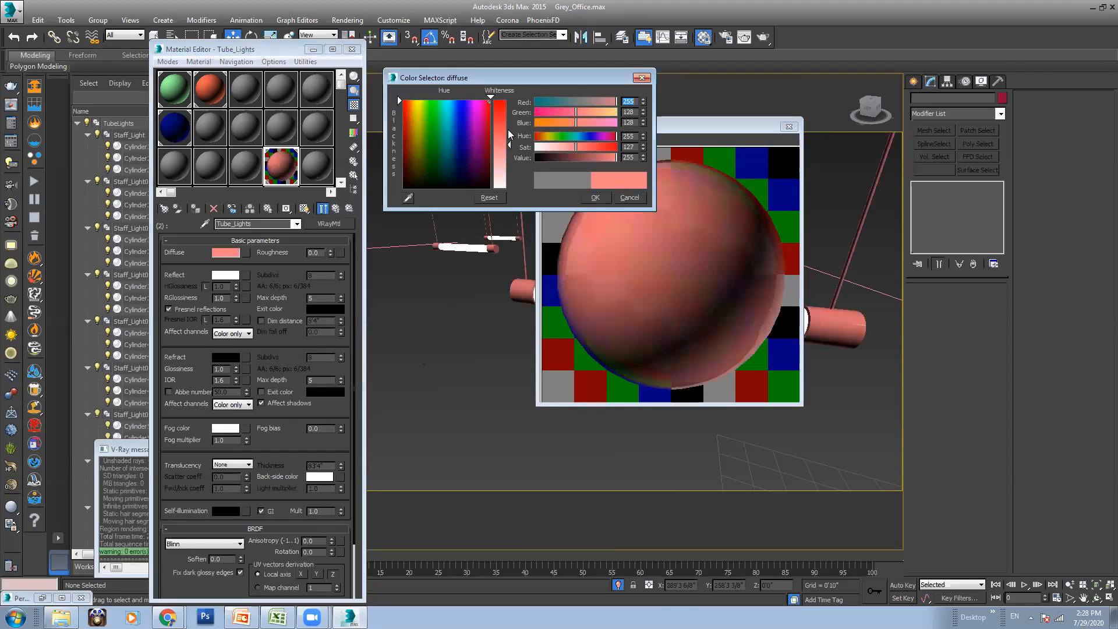
left_click_drag(510, 144, 517, 99)
left_click(593, 197)
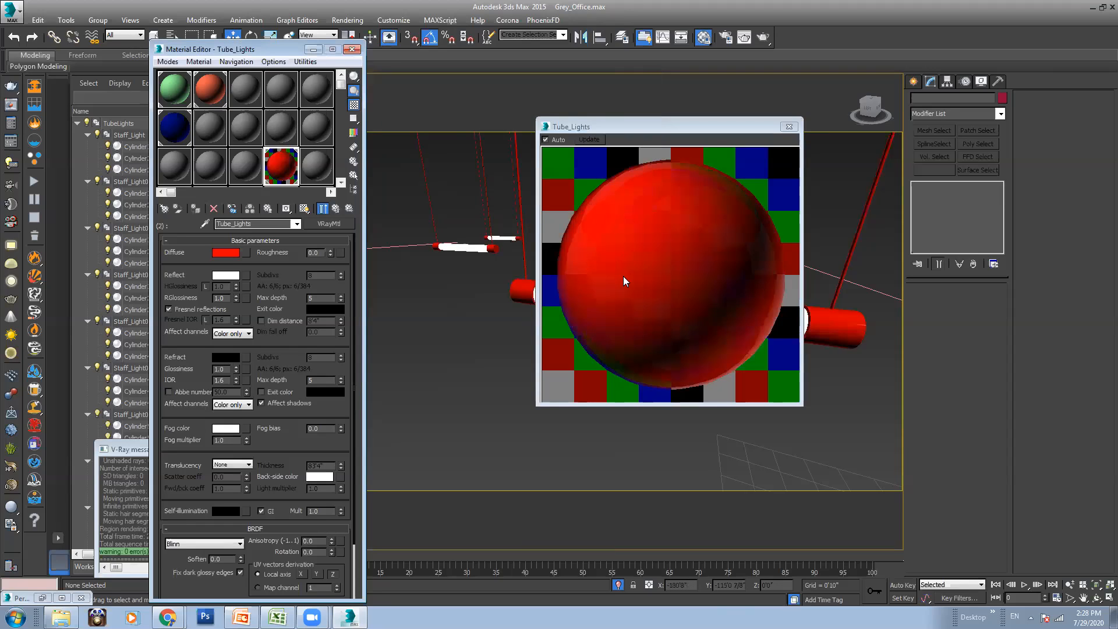
left_click(789, 127)
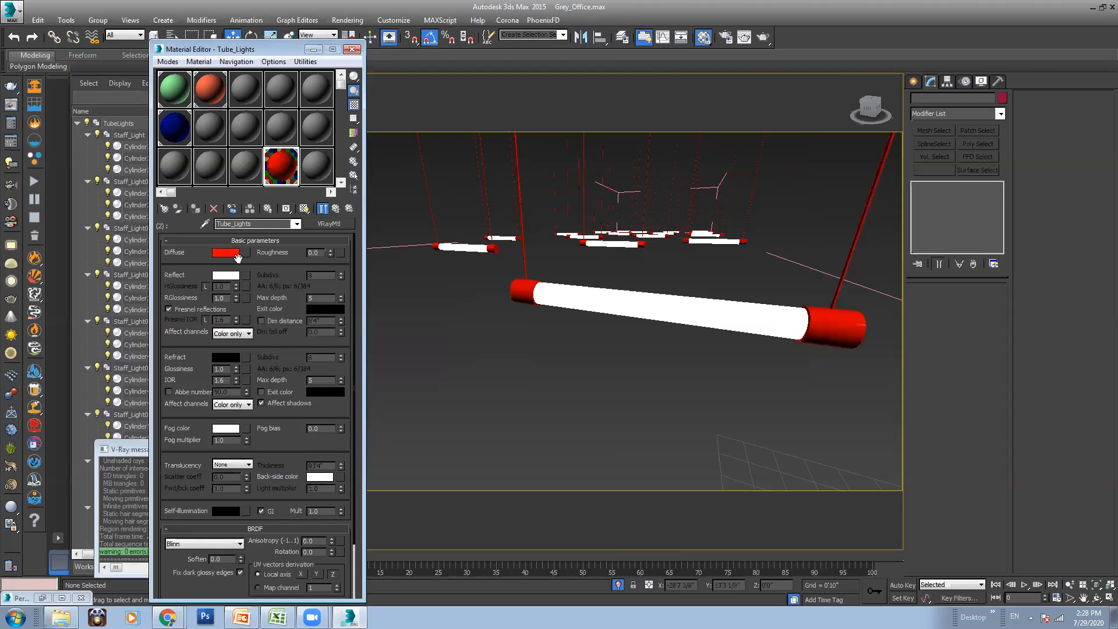
Check the Google Meet chat and turn off Fresnel reflections for sub-material 2
mouse_move(168, 616)
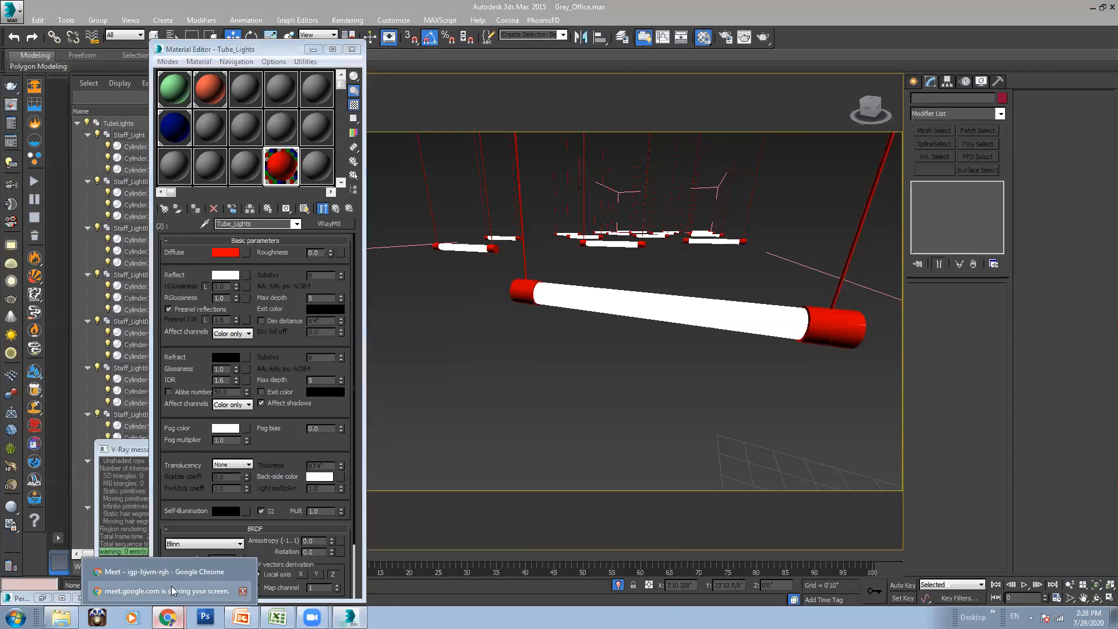
left_click(172, 578)
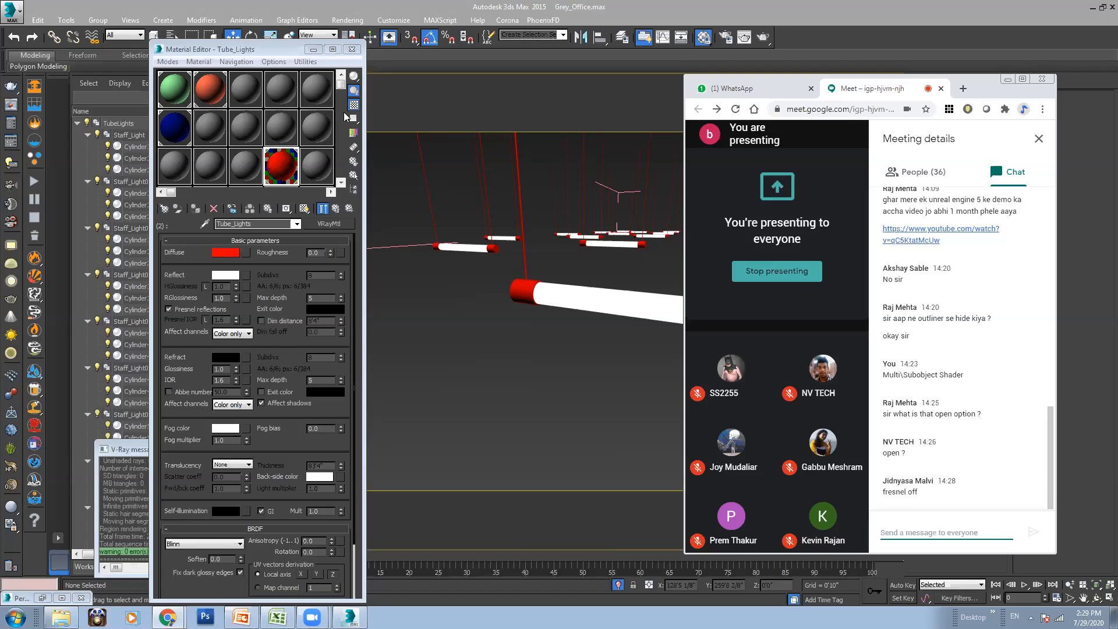
left_click(189, 308)
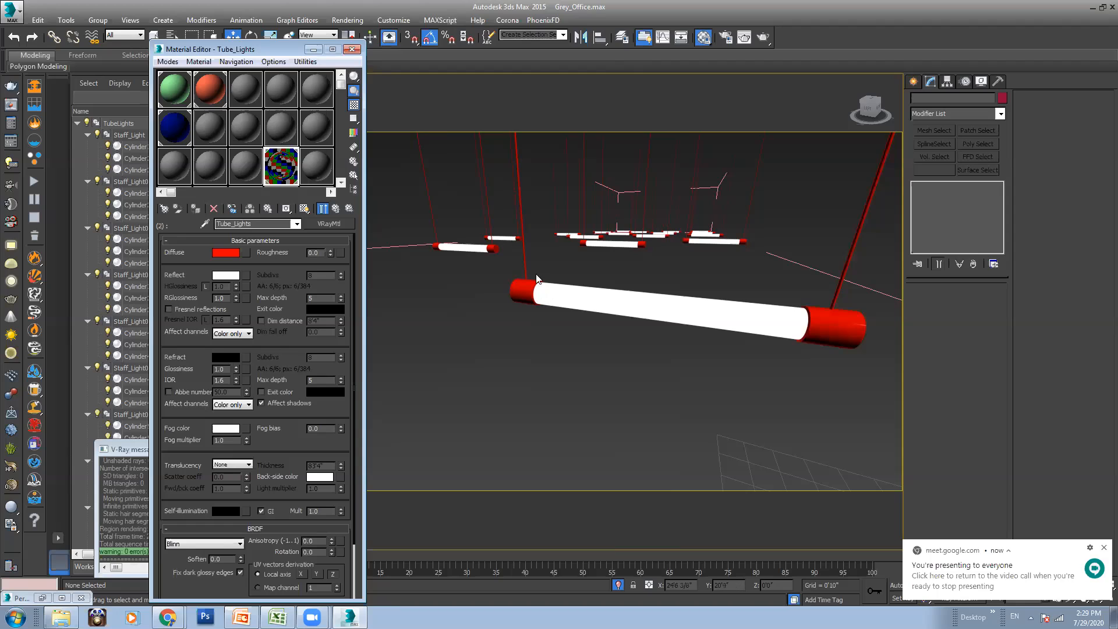
left_click(170, 574)
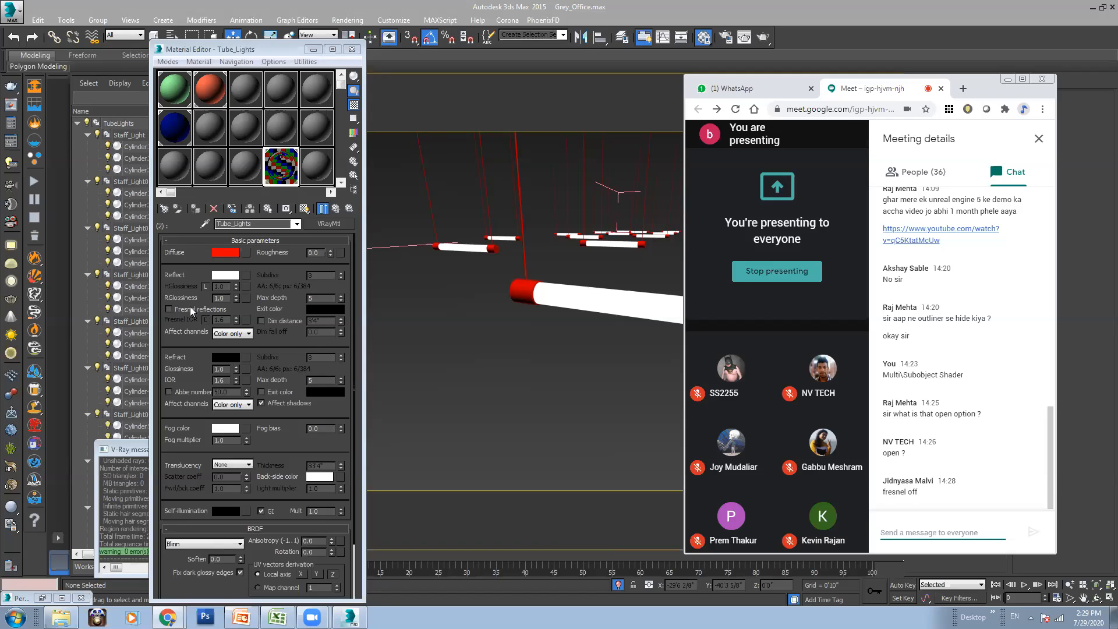
left_click(1007, 79)
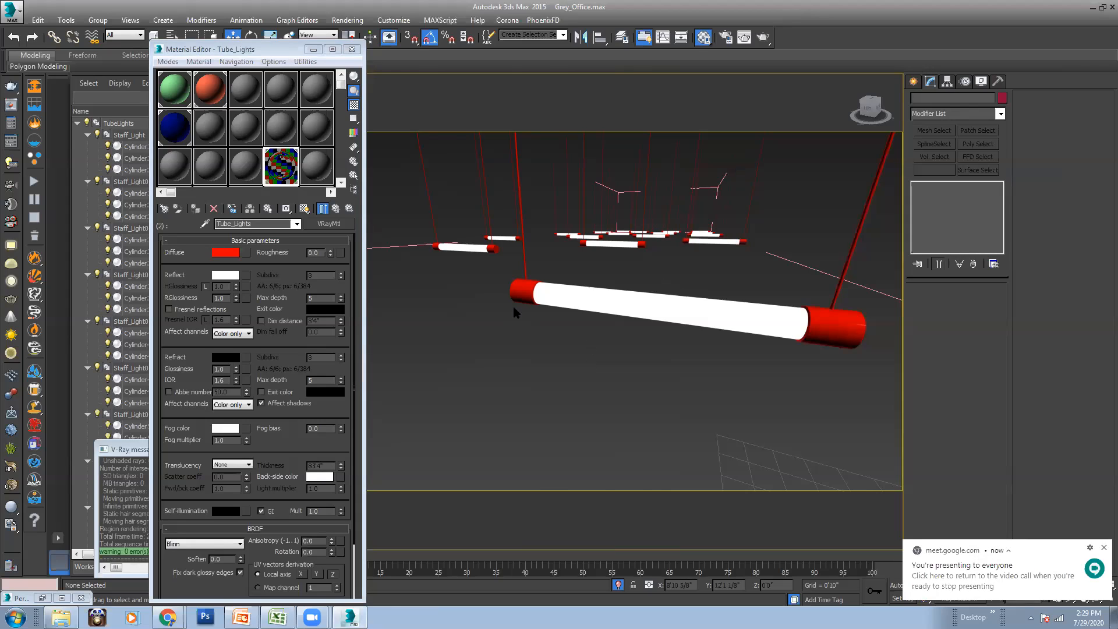
Minimize the Material Editor, end the isolation of the tube lights and switch the viewport to Camera006
left_click(314, 49)
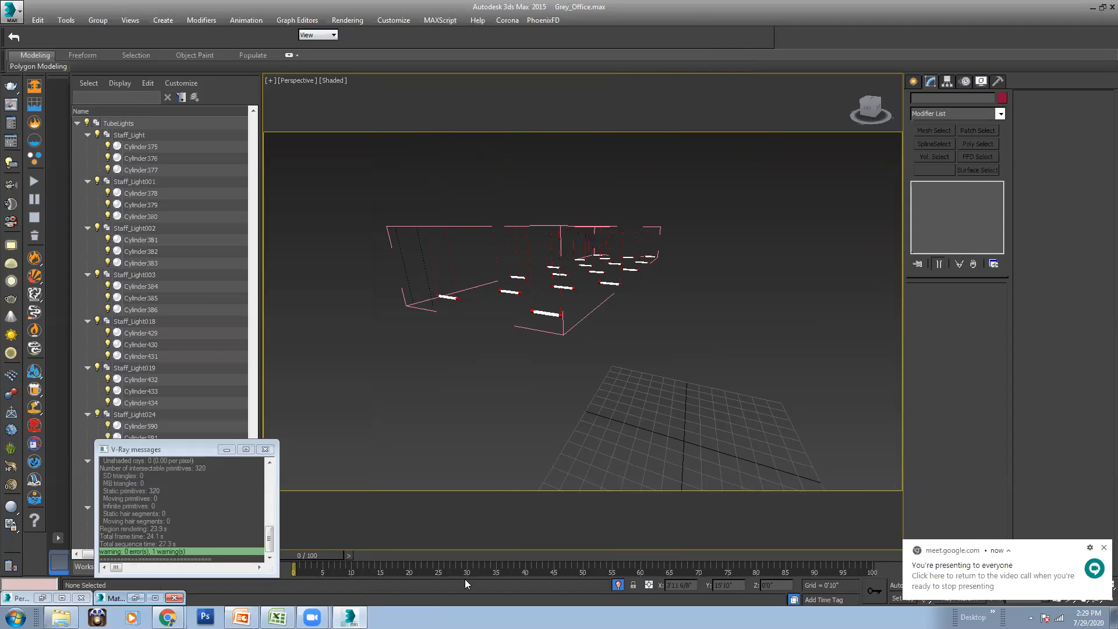
left_click(617, 585)
key("c")
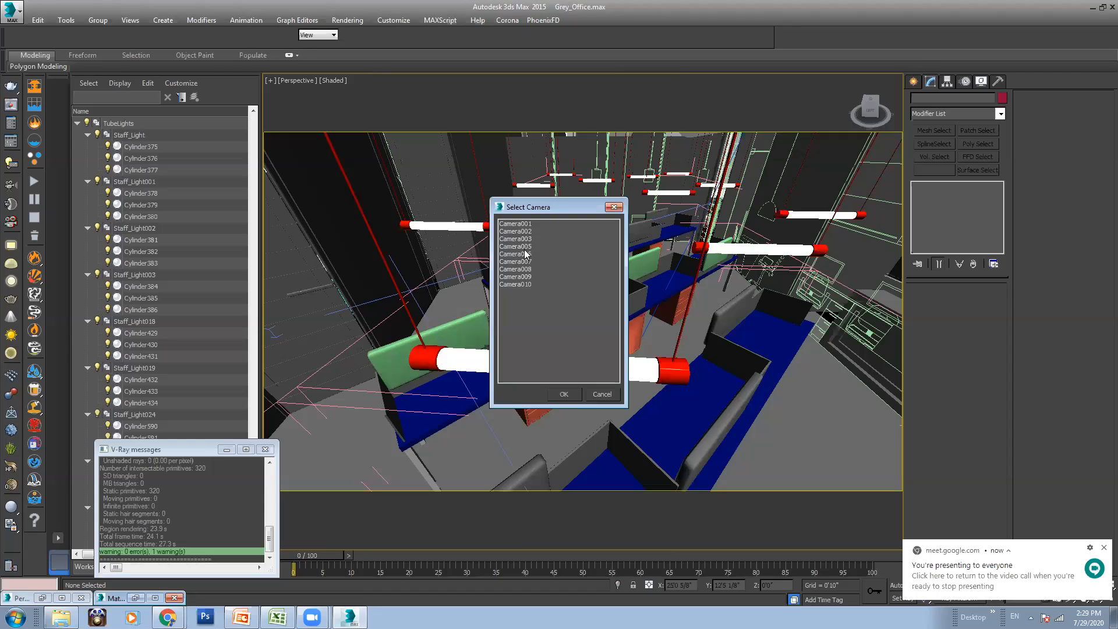
double_click(525, 254)
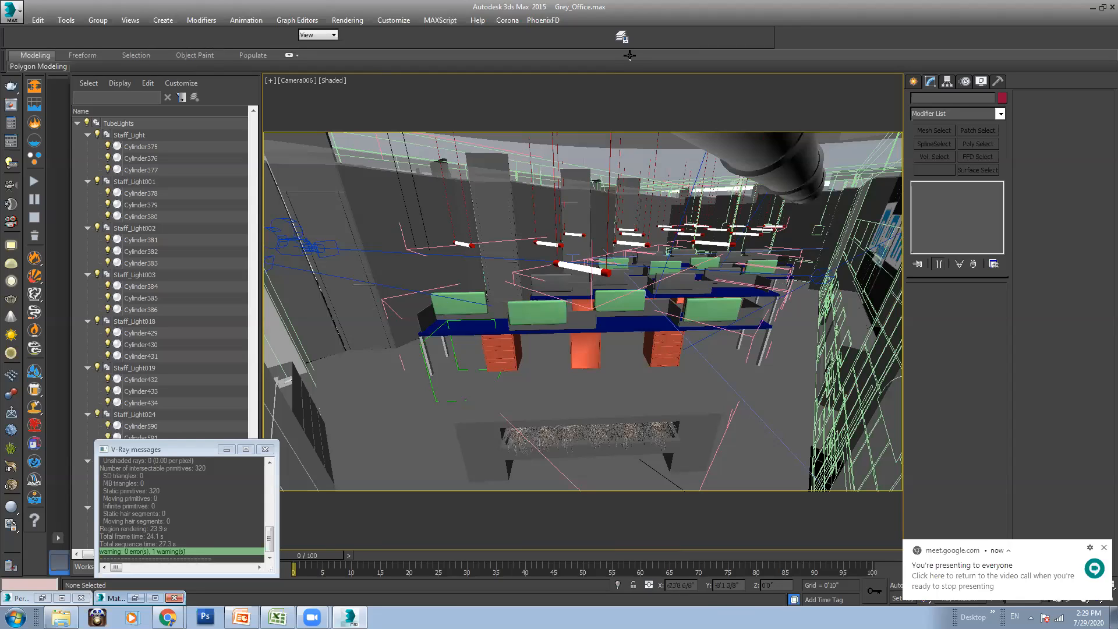
Review the V-Ray render setup, including the system, global illumination, Global DMC and environment settings
left_click(725, 38)
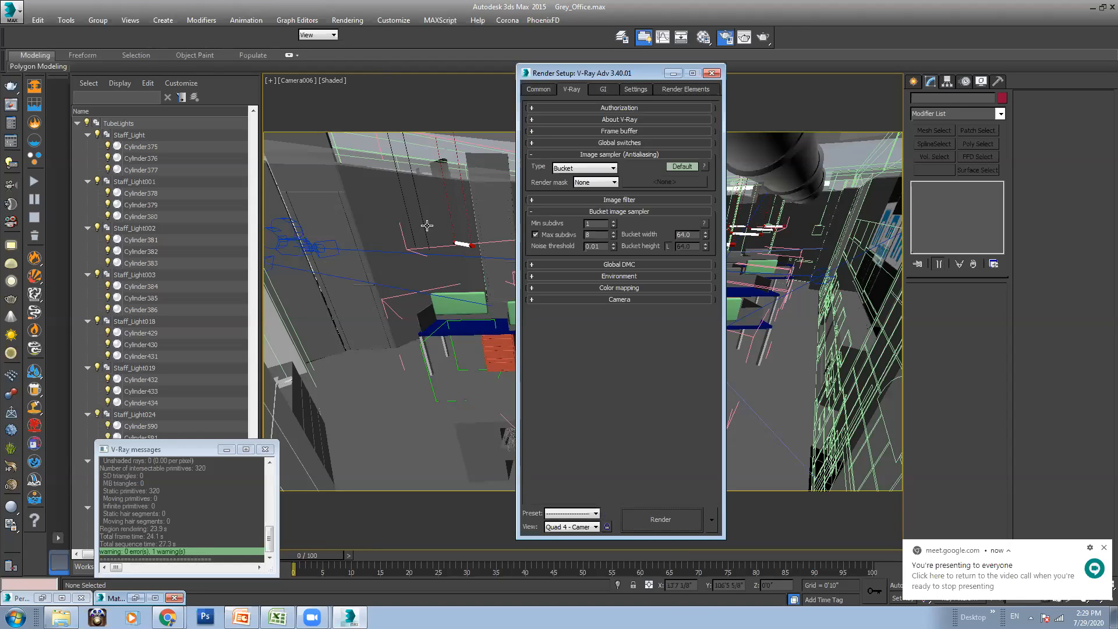
left_click(635, 90)
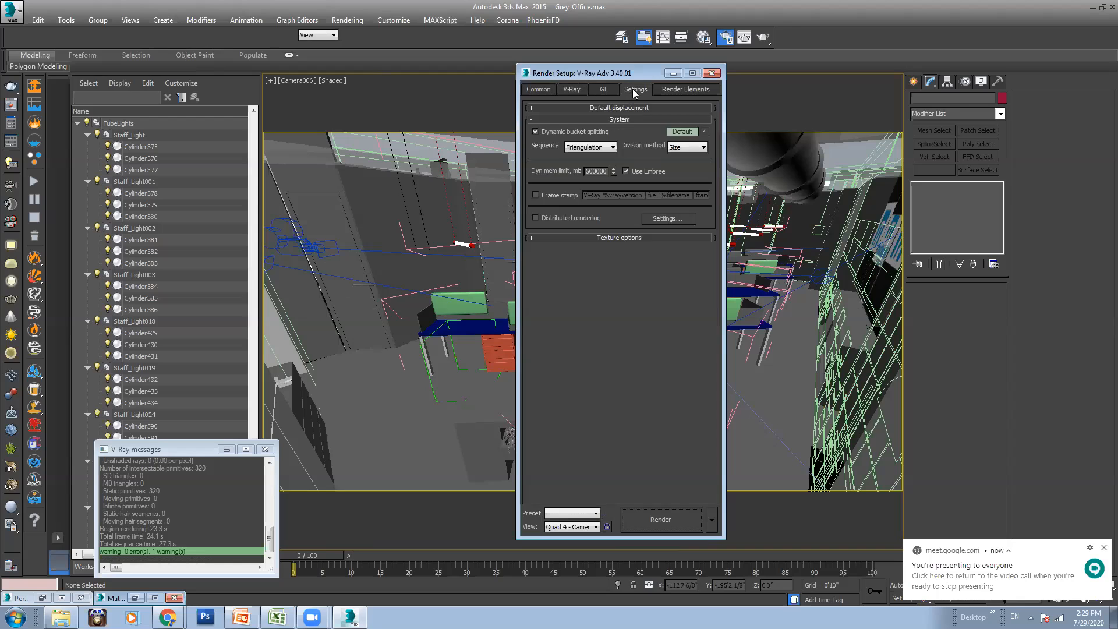
left_click(600, 89)
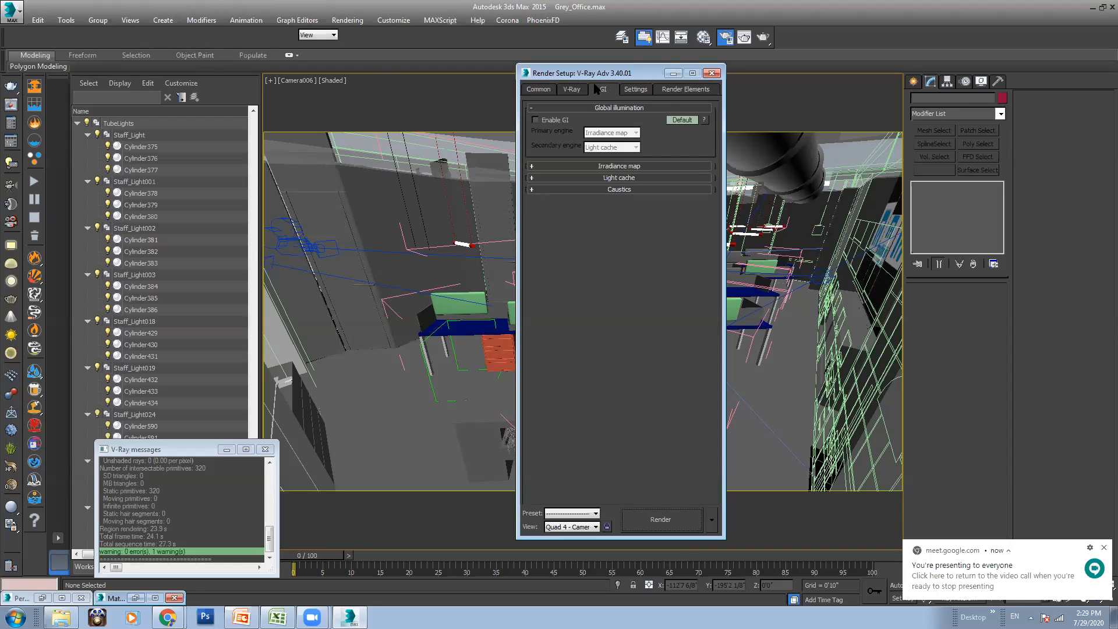
left_click(571, 90)
left_click(589, 277)
left_click(611, 265)
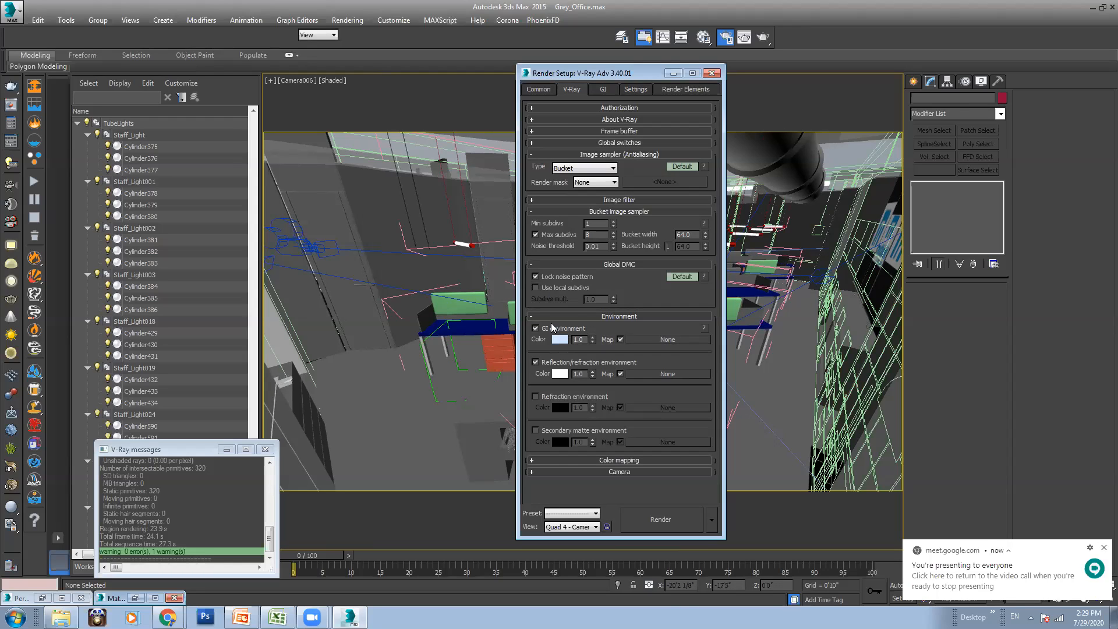
left_click(712, 73)
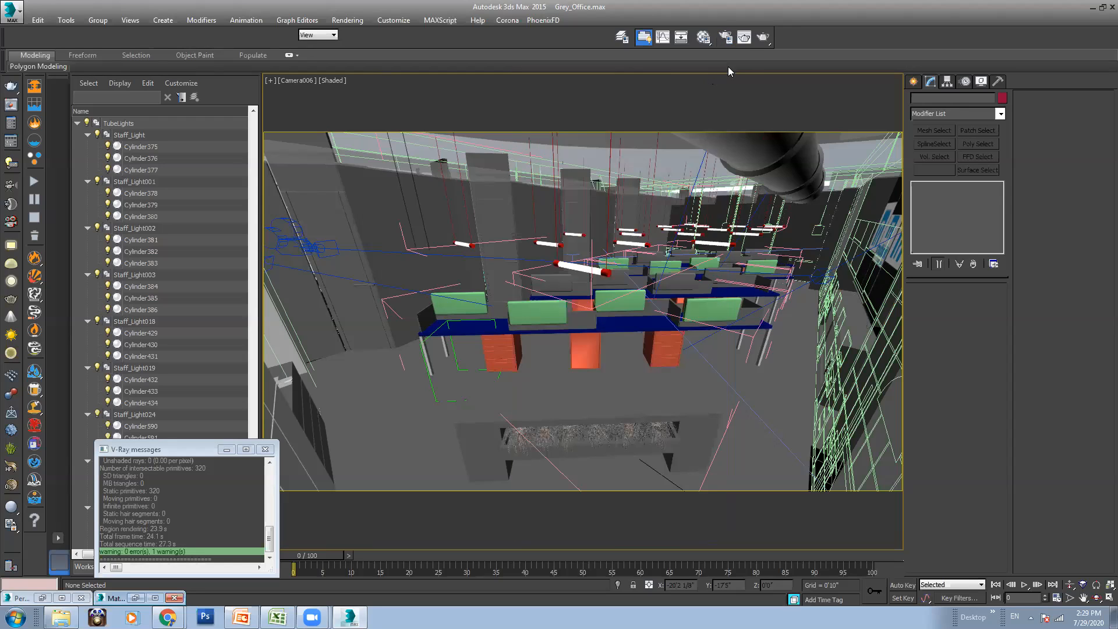
Render the Camera006 view, admit the waiting participant to the Google Meet call, and bring the rendered frame fully into view
left_click(761, 39)
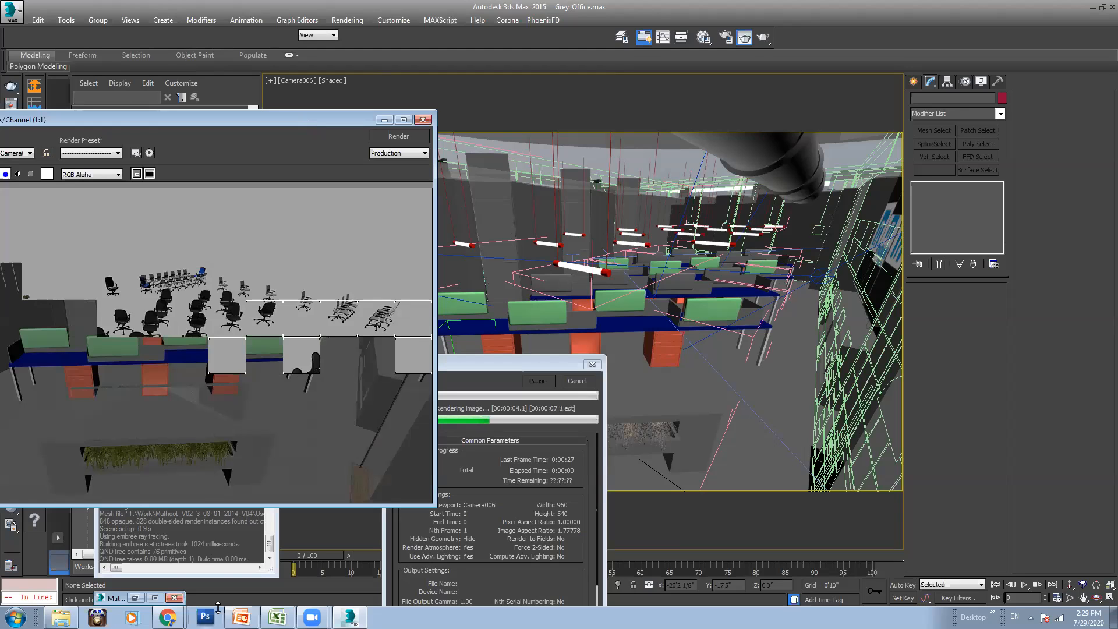
mouse_move(168, 616)
left_click(174, 574)
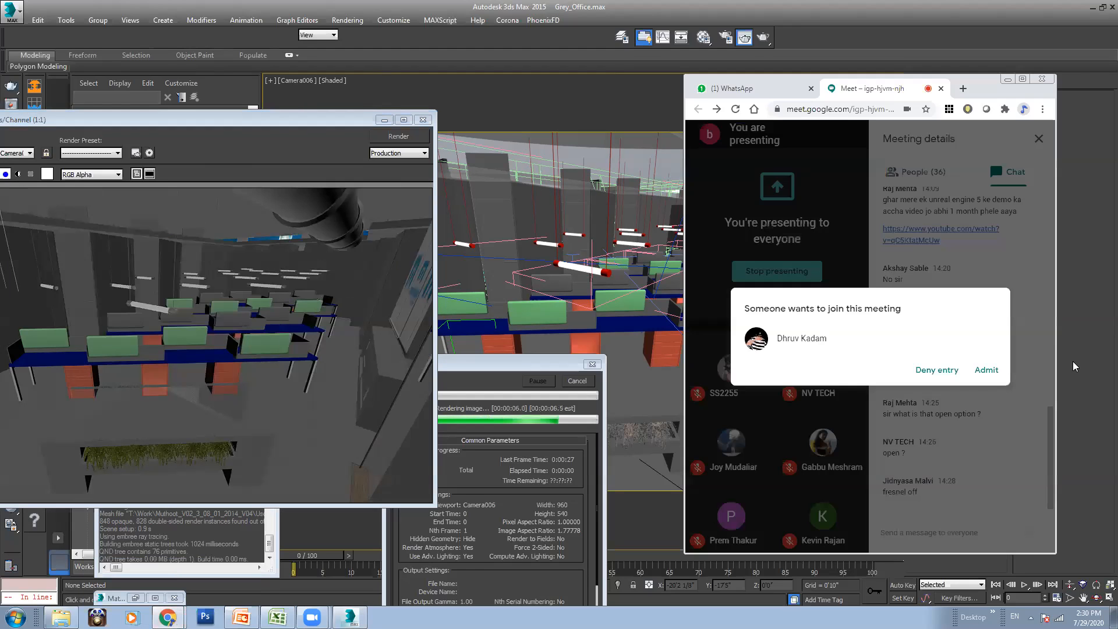
left_click(986, 370)
left_click_drag(317, 117, 557, 104)
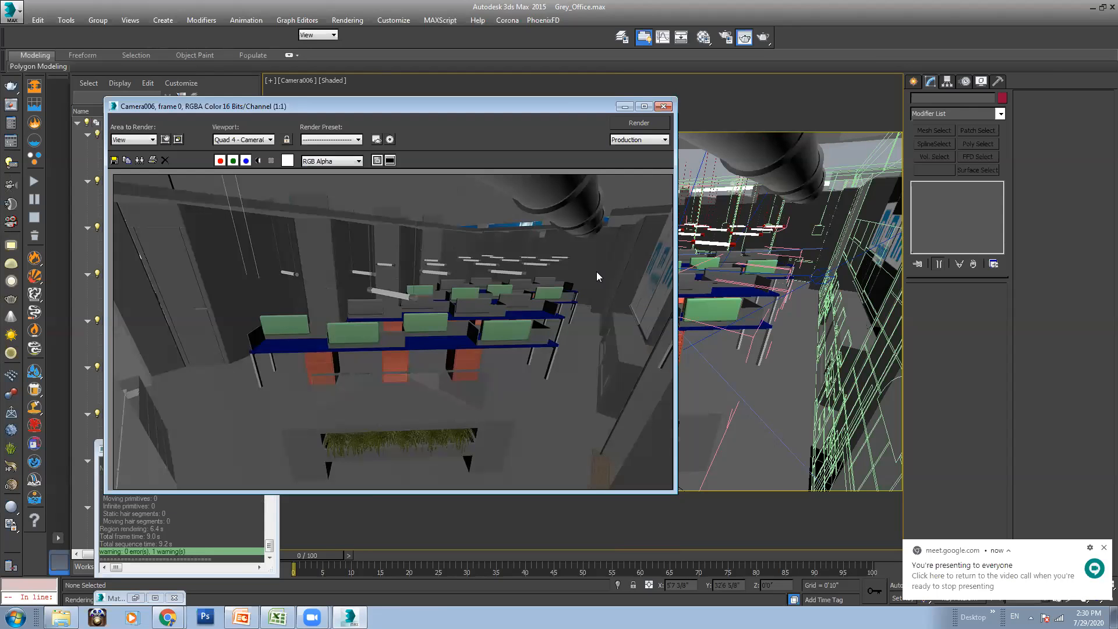
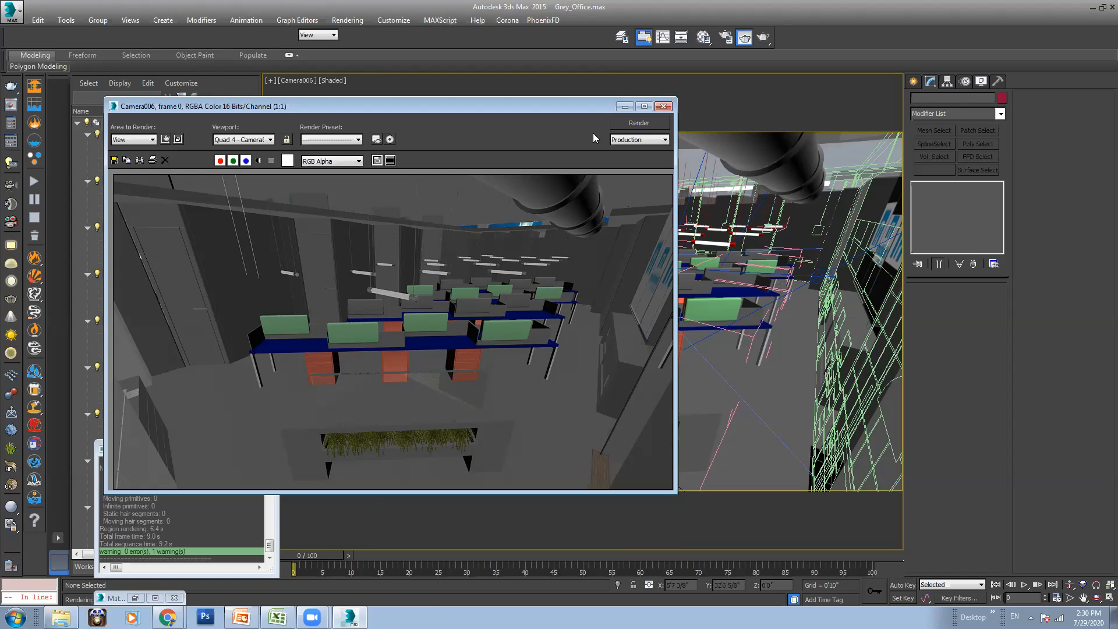
Minimize the rendered frame and switch the Camera006 viewport to a Perspective view showing the office building from outside
left_click(624, 106)
left_click(298, 80)
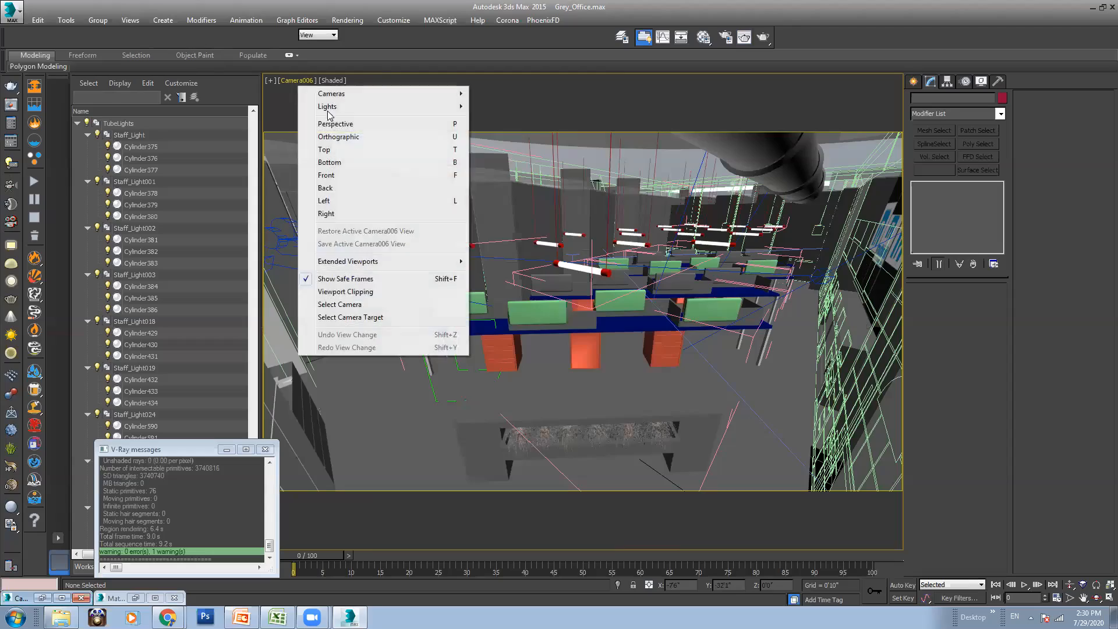
left_click(336, 123)
middle_click_drag(542, 261, 576, 302)
scroll(575, 291, "down", 5)
scroll(576, 303, "down", 6)
Examine the whole office building and its surroundings from outside
middle_click_drag(489, 282, 537, 287)
scroll(498, 311, "down", 3)
scroll(498, 311, "up", 5)
scroll(536, 287, "up", 3)
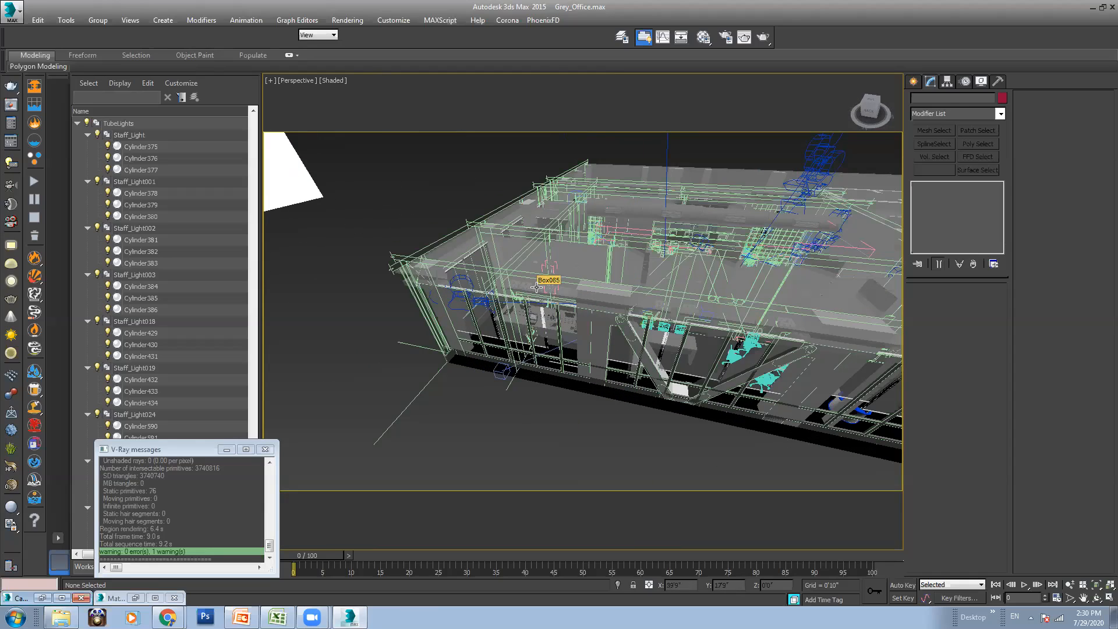
scroll(564, 297, "down", 2)
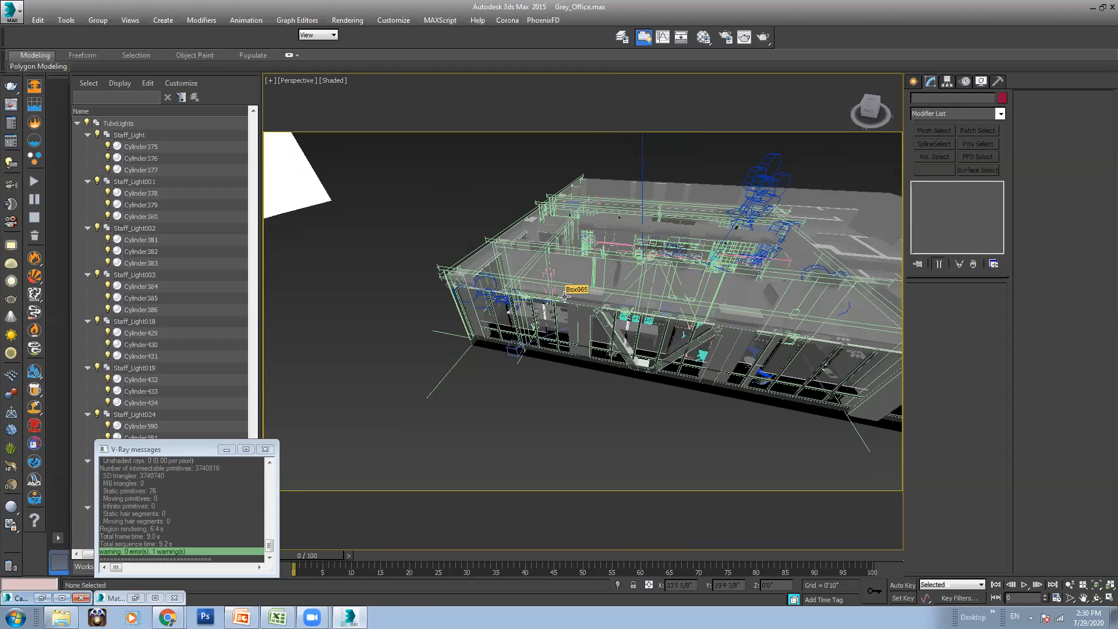
scroll(602, 263, "up", 1)
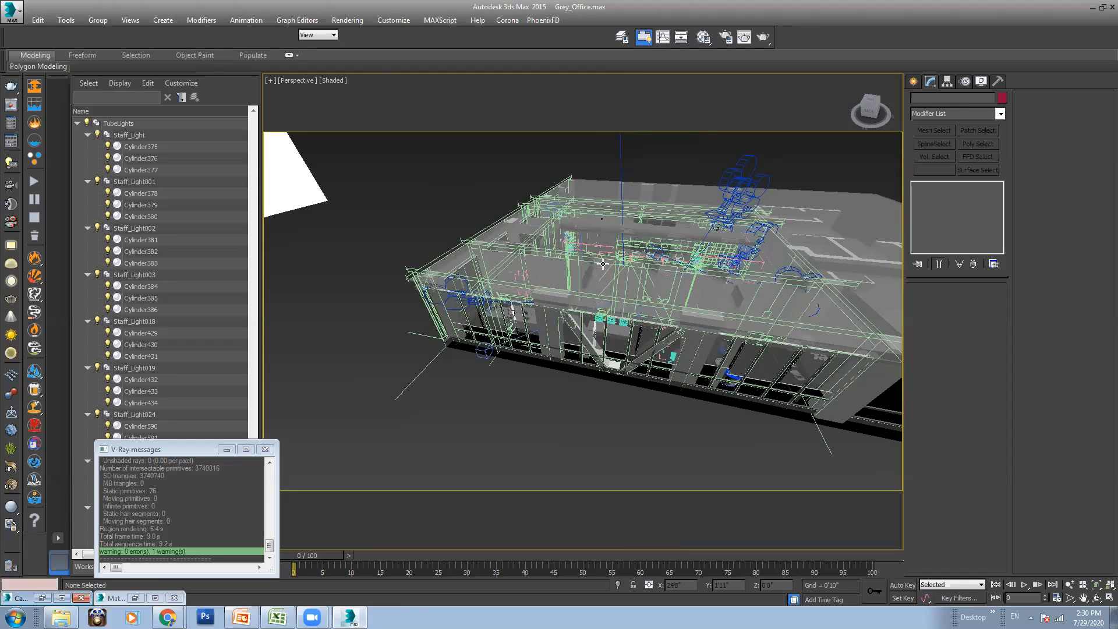
scroll(602, 264, "down", 2)
scroll(645, 256, "up", 4)
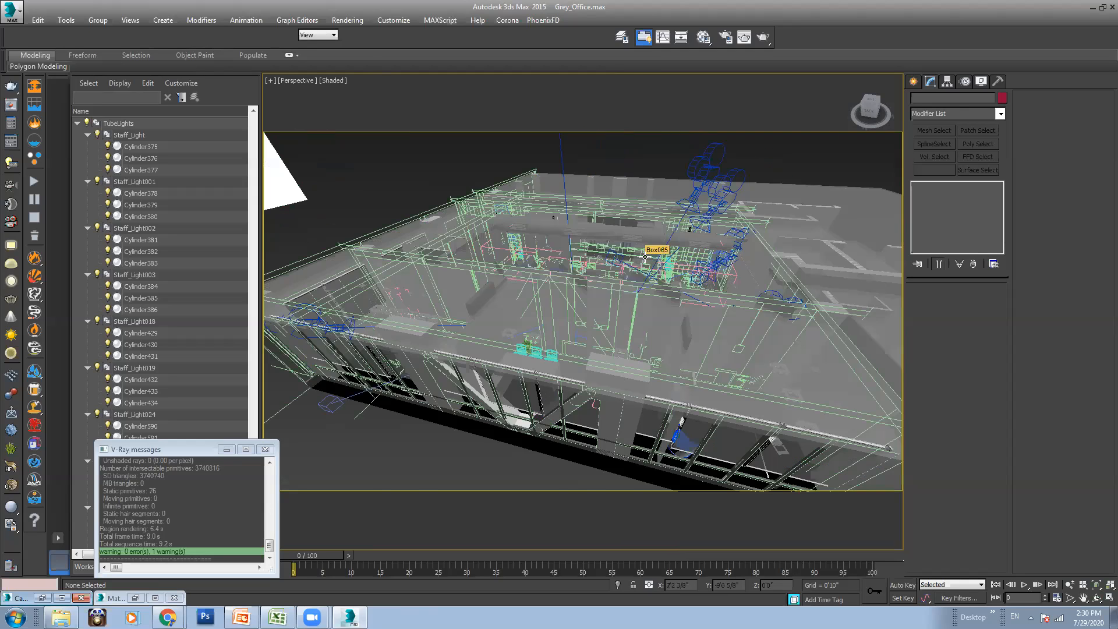
scroll(645, 256, "down", 5)
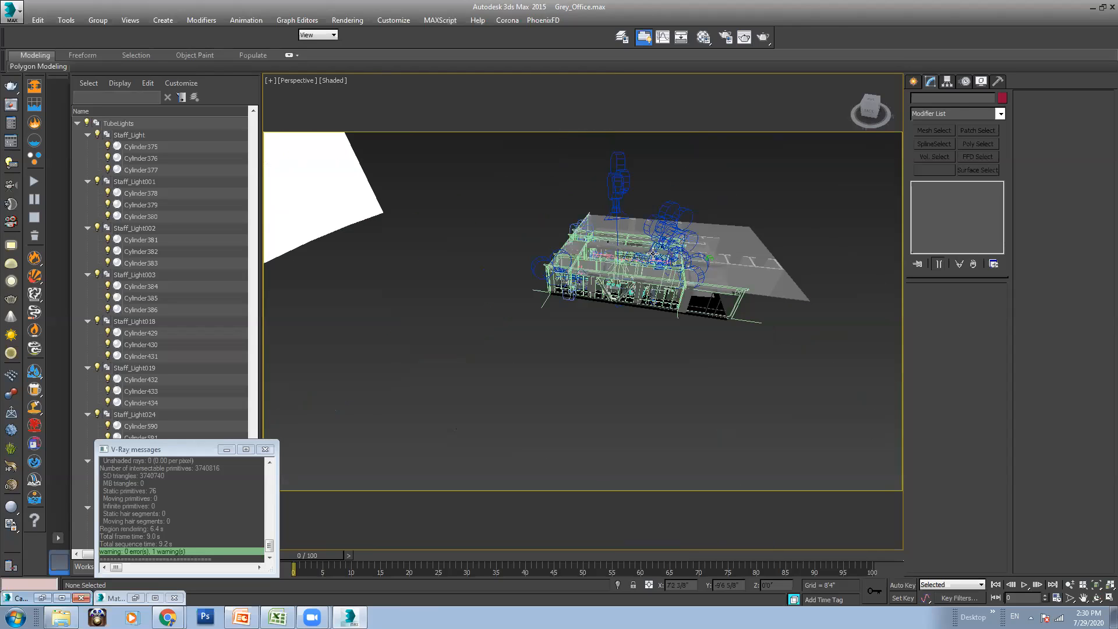
scroll(652, 254, "up", 5)
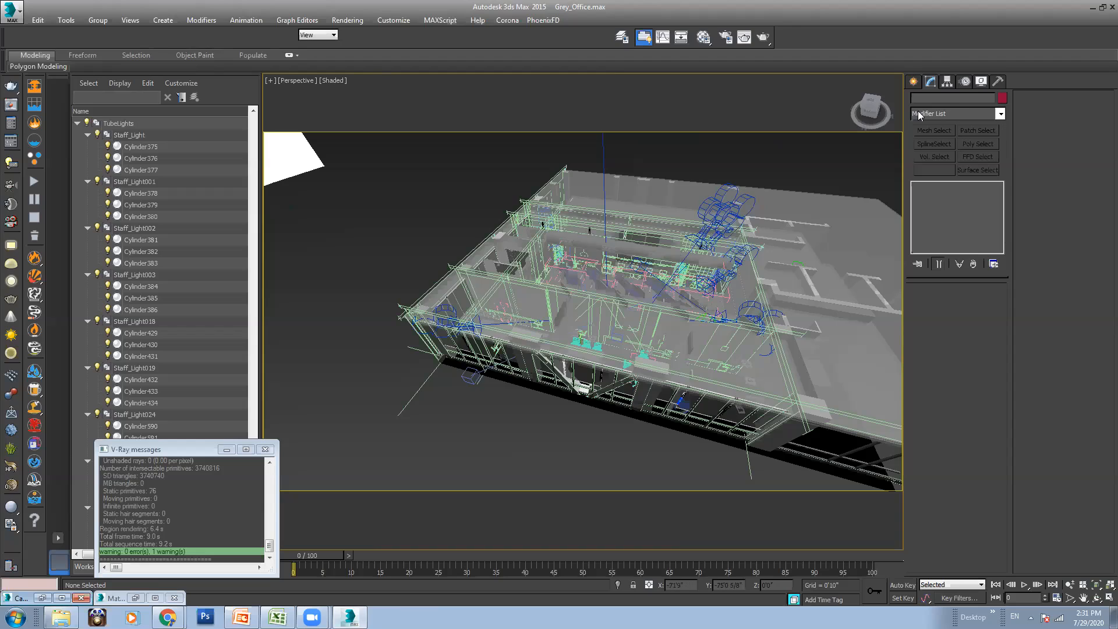
Bring up the Standard light types for creating a new light
left_click(913, 81)
left_click(946, 100)
left_click(941, 116)
left_click(935, 132)
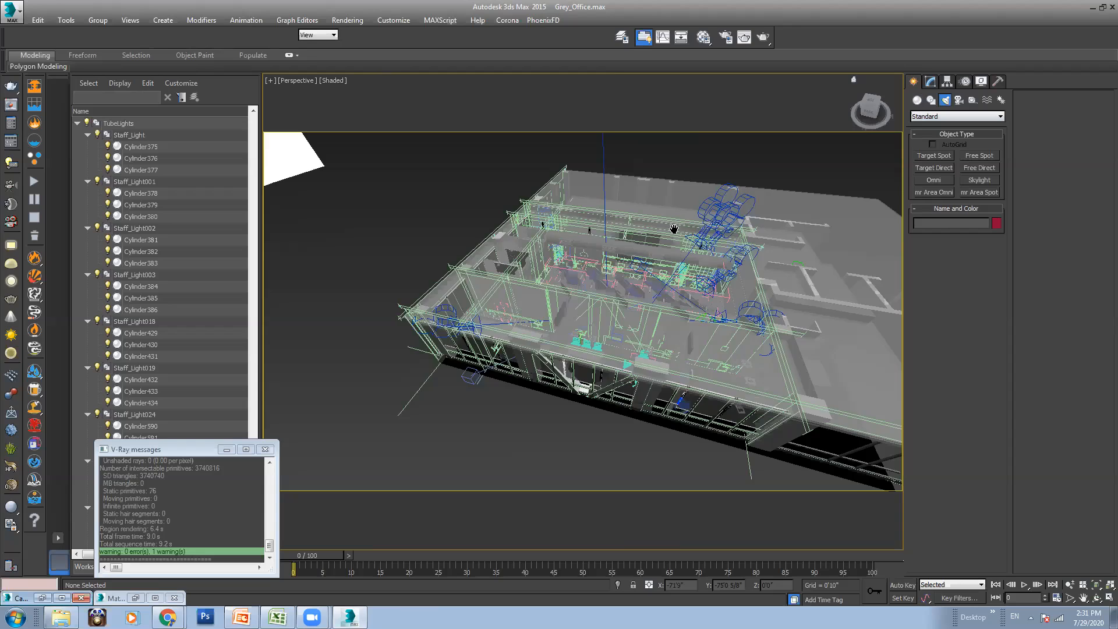
Inspect the name and parameters of the uppermost camera above the building, then deselect it
scroll(674, 229, "up", 3)
middle_click_drag(686, 146, 685, 135, "alt")
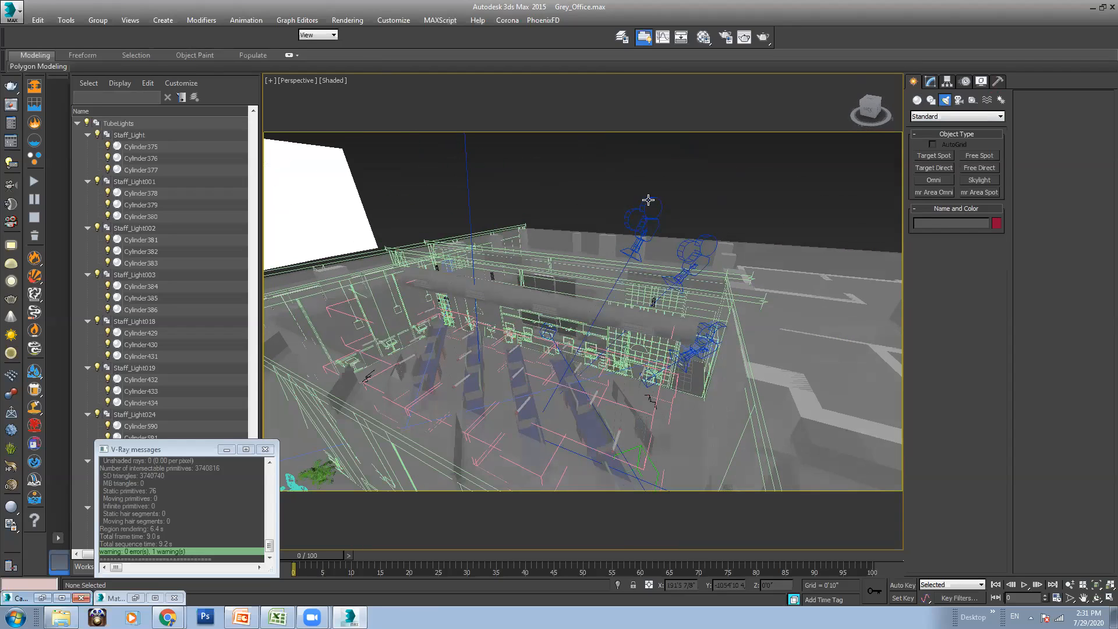
left_click(648, 200)
left_click(929, 82)
left_click_drag(944, 98, 894, 111)
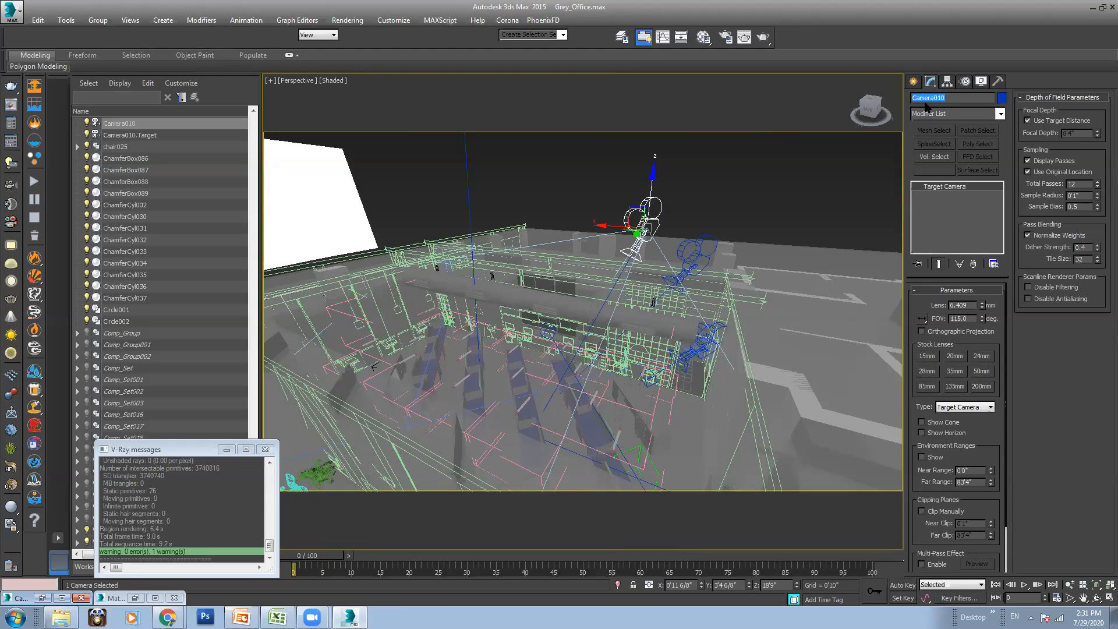
left_click(916, 98)
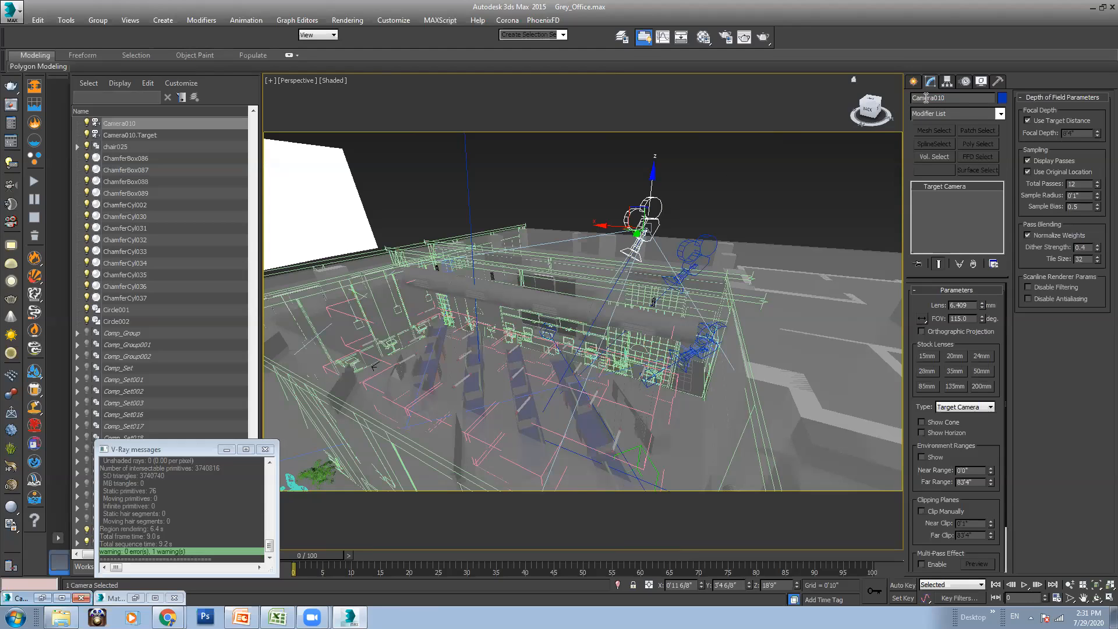
scroll(688, 242, "up", 3)
left_click(708, 202)
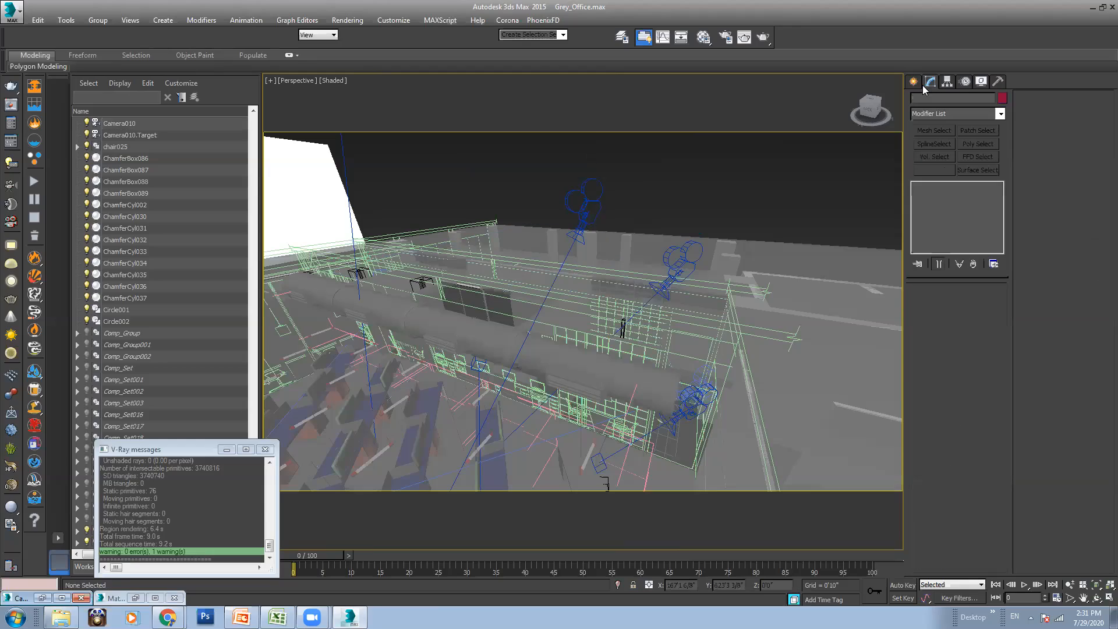
Create a Target Direct light outside the building with its target placed toward the office
left_click(913, 81)
mouse_move(614, 253)
middle_mouse_down("alt")
mouse_move(591, 246)
mouse_move(611, 268)
middle_mouse_up("alt")
scroll(621, 255, "down", 5)
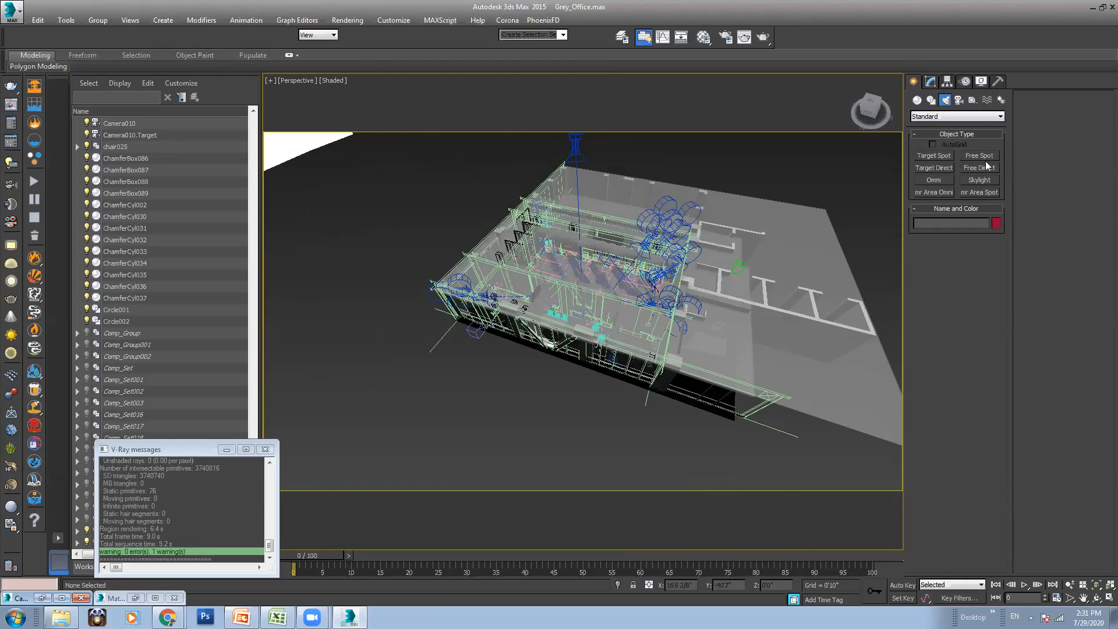
left_click(934, 168)
scroll(557, 314, "down", 6)
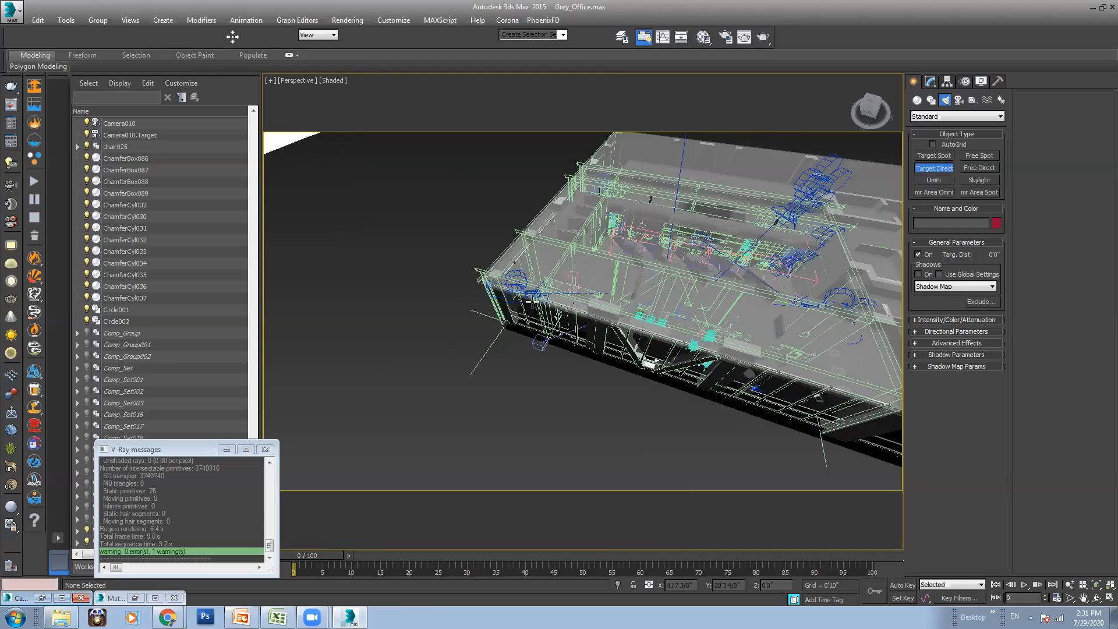
middle_click_drag(472, 327, 444, 355)
scroll(481, 325, "down", 4)
left_click_drag(443, 355, 607, 256)
right_click(526, 334)
Select the raised directional light and turn on its shadows, using the VRayShadow type
middle_click_drag(478, 309, 379, 237, "alt")
middle_click_drag(493, 270, 629, 284, "alt")
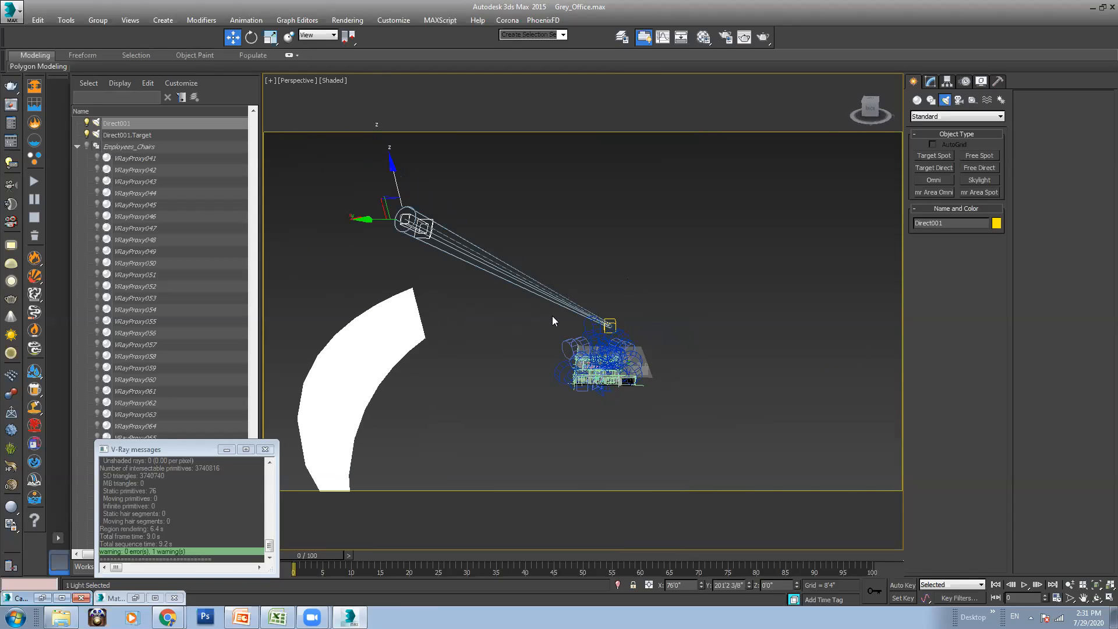
scroll(401, 213, "up", 2)
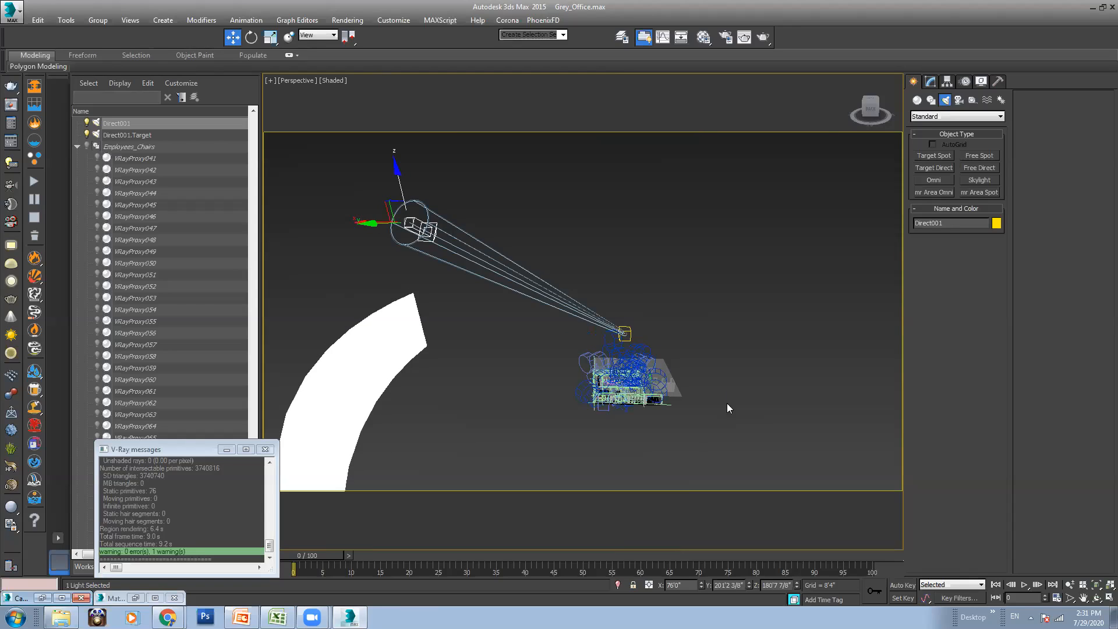
left_click(388, 216)
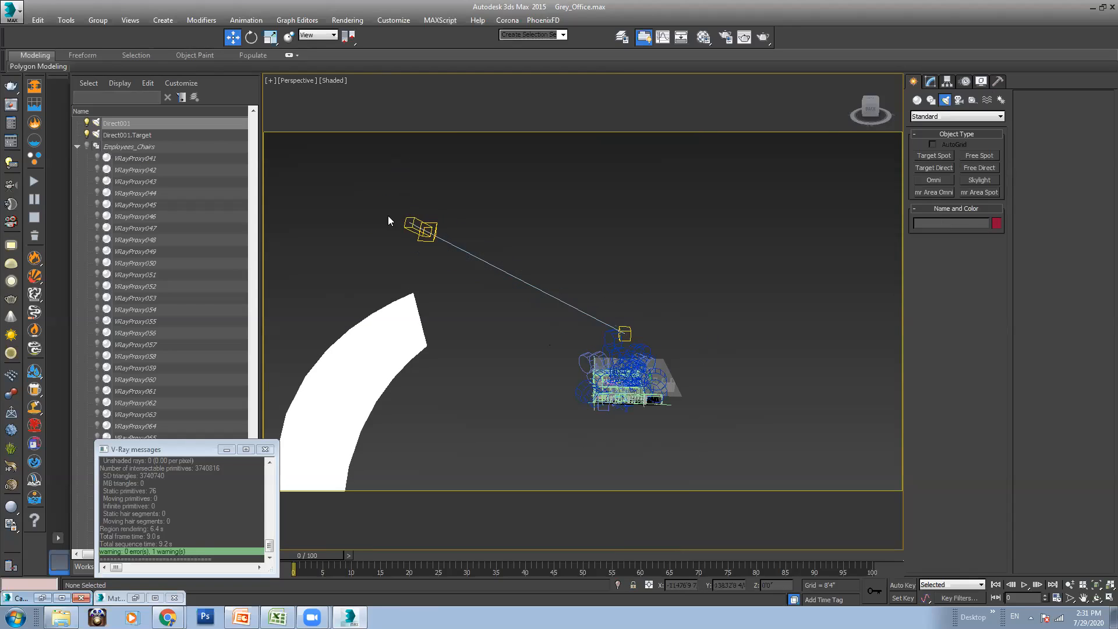
left_click(405, 219)
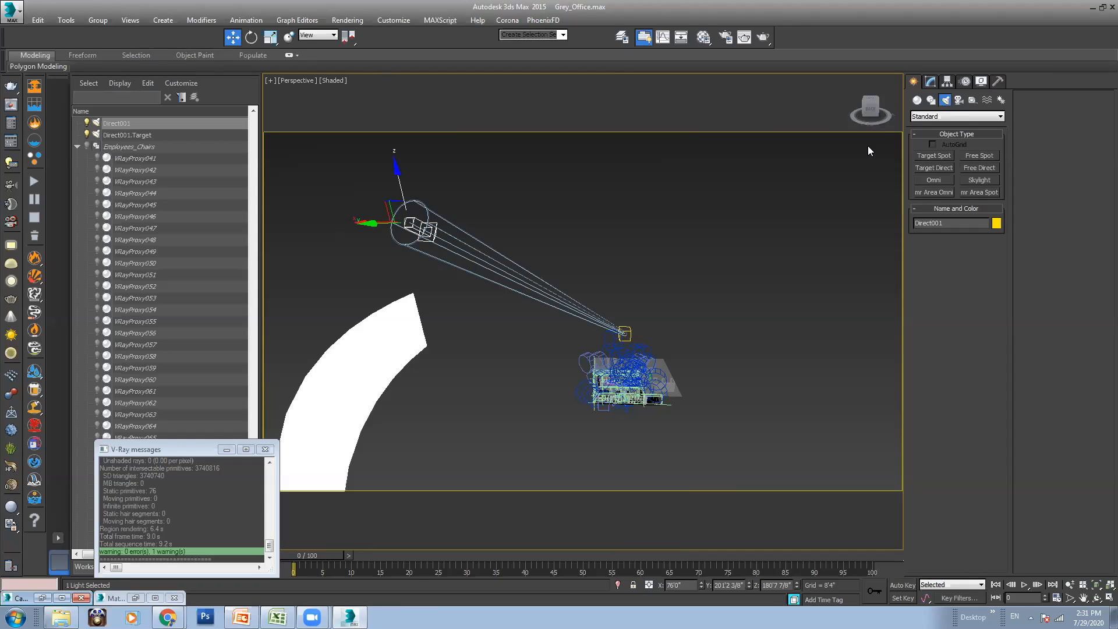
left_click(930, 81)
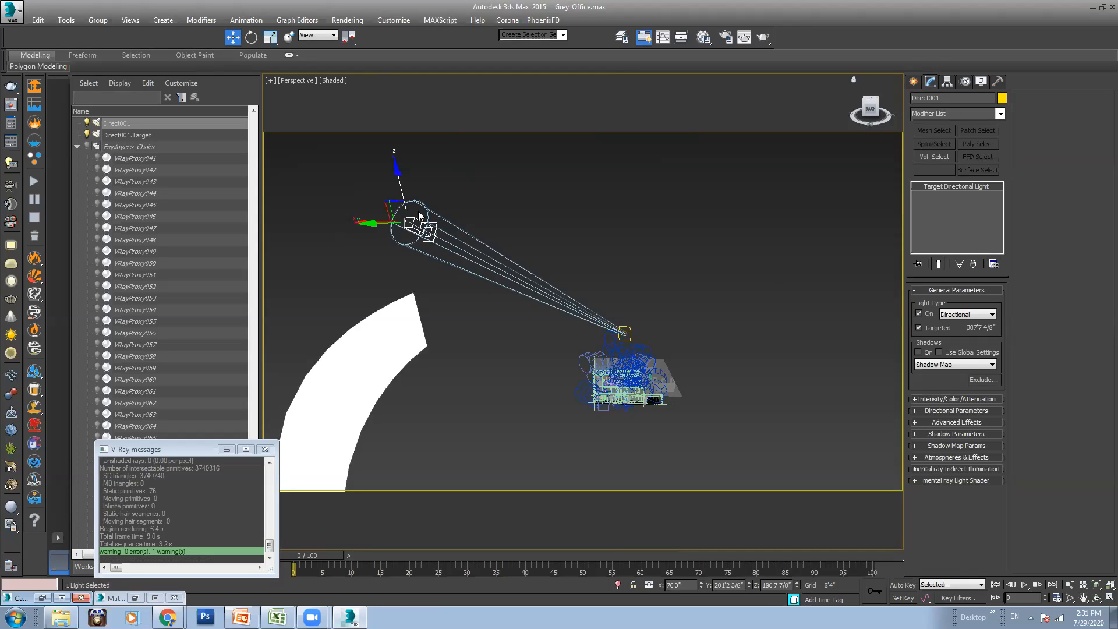
left_click(920, 352)
left_click(928, 366)
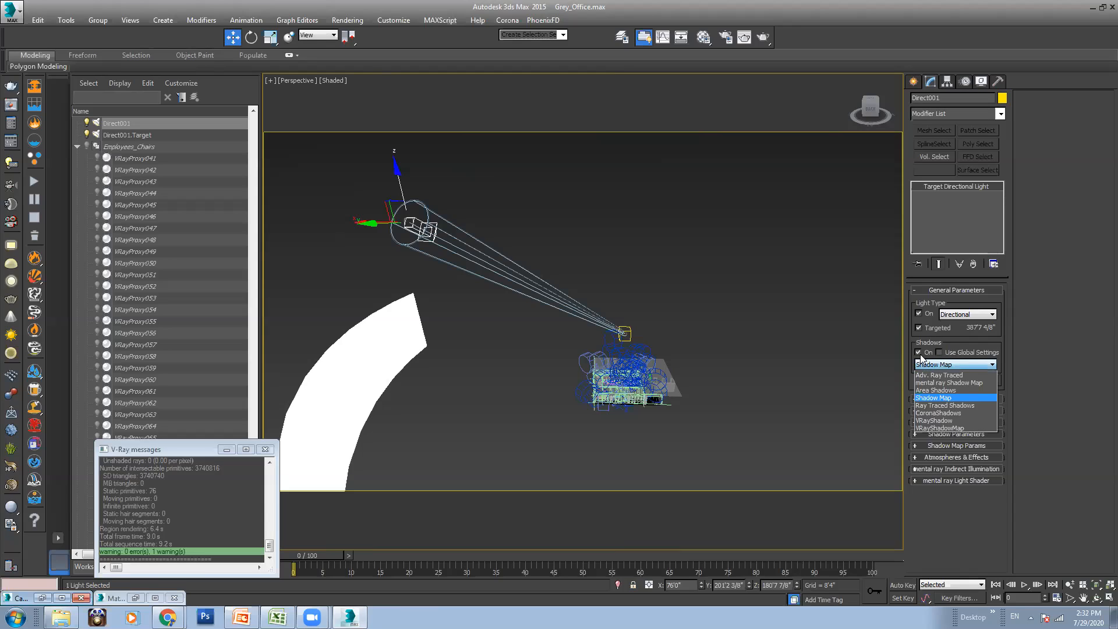
left_click(934, 420)
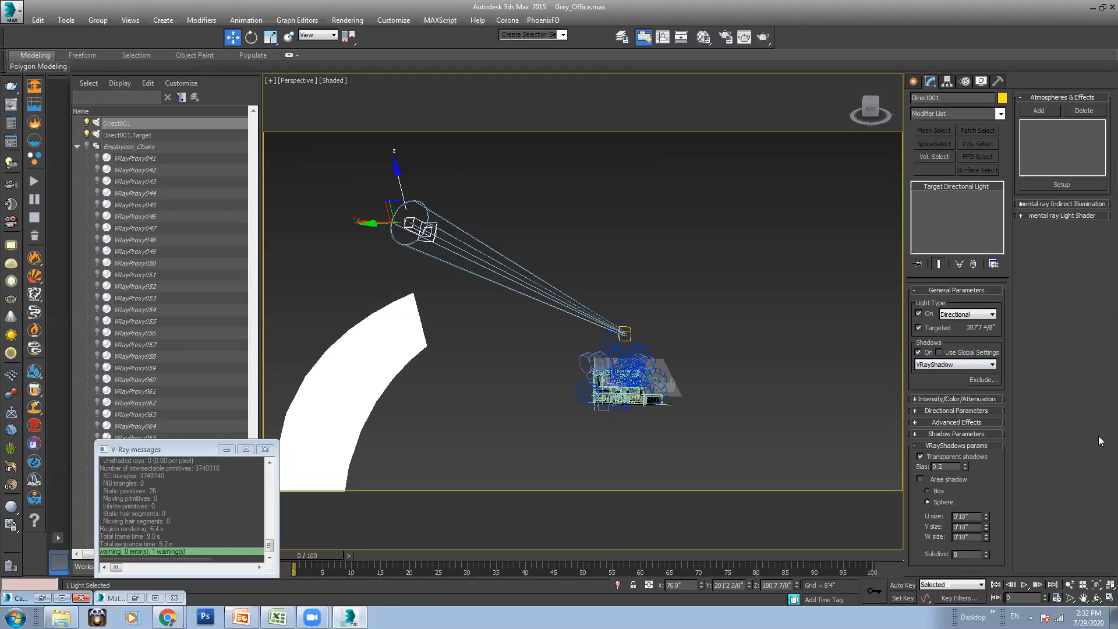
Widen the directional light's Hotspot/Beam to about 42'3" and move the light and its target together onto the building
left_click(954, 412)
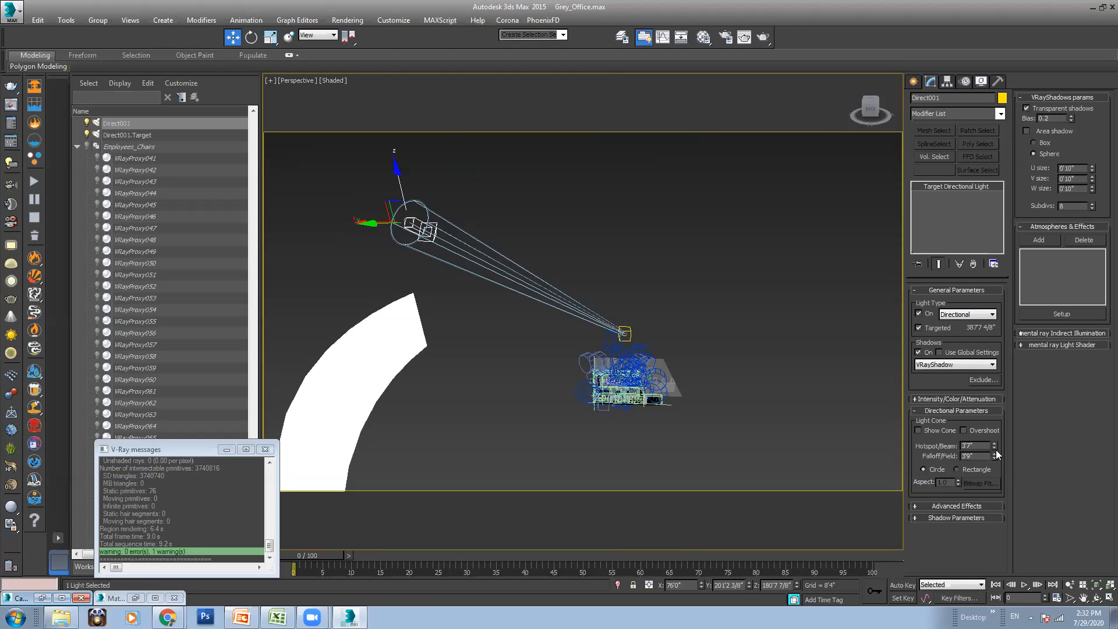
left_click_drag(995, 446, 992, 173)
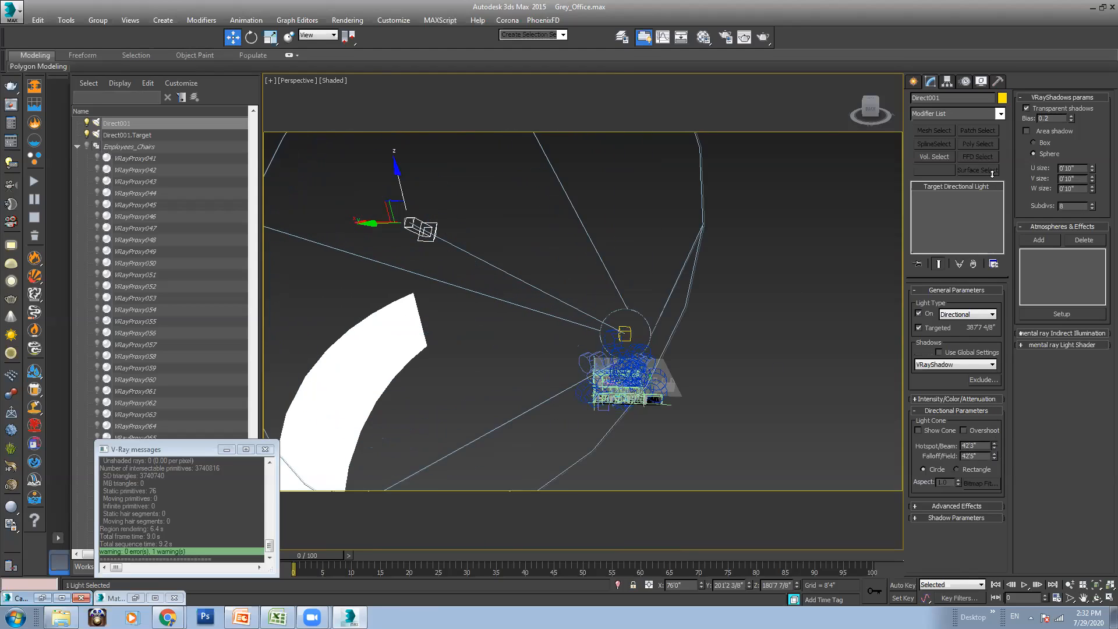
left_click(624, 333)
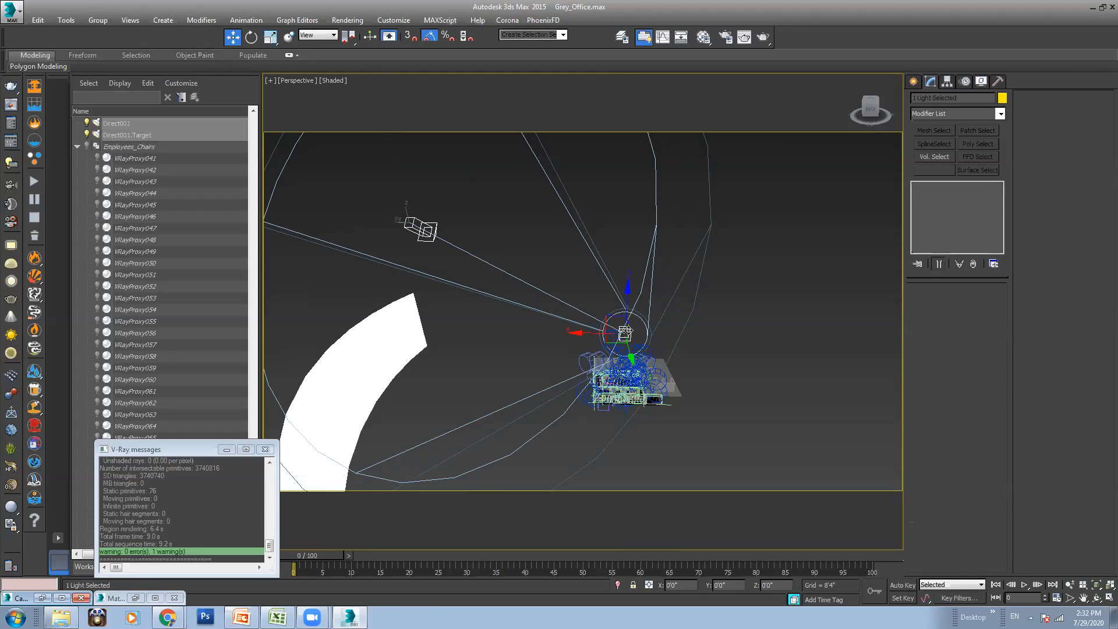
left_click_drag(626, 332, 663, 378)
middle_click_drag(662, 378, 585, 277, "alt")
left_click(585, 277)
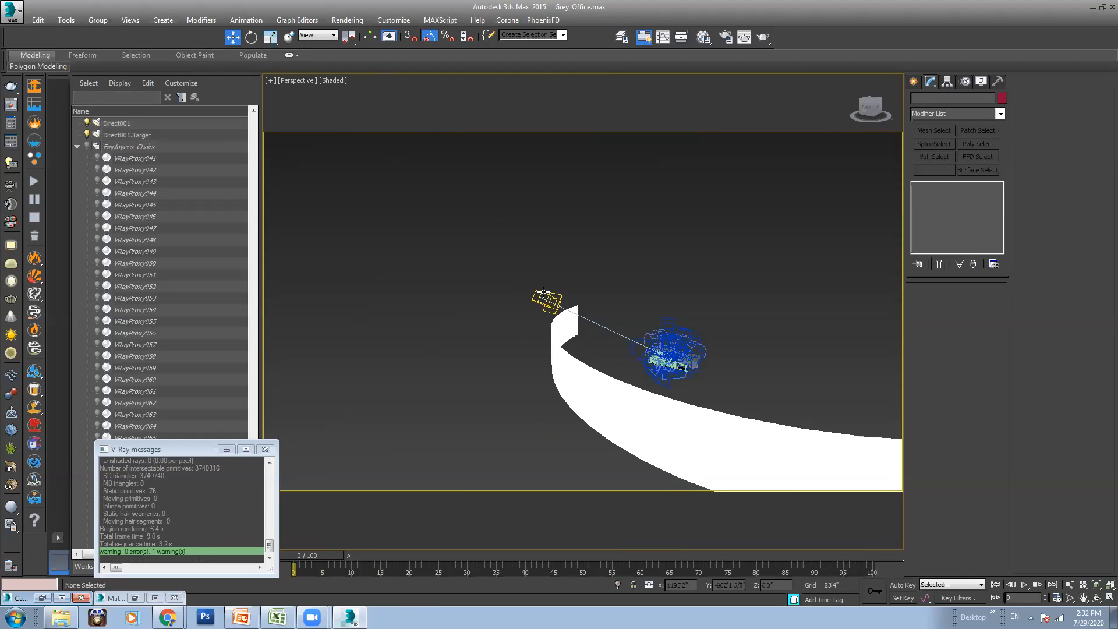
Widen the directional light's Hotspot/Beam to about 72'6" so the light cone covers the whole building
left_click(546, 296)
left_click_drag(996, 447, 1008, 265)
middle_click_drag(666, 257, 679, 274, "alt")
scroll(657, 349, "up", 4)
middle_click_drag(657, 349, 644, 324, "alt")
scroll(571, 324, "up", 6)
scroll(572, 325, "down", 5)
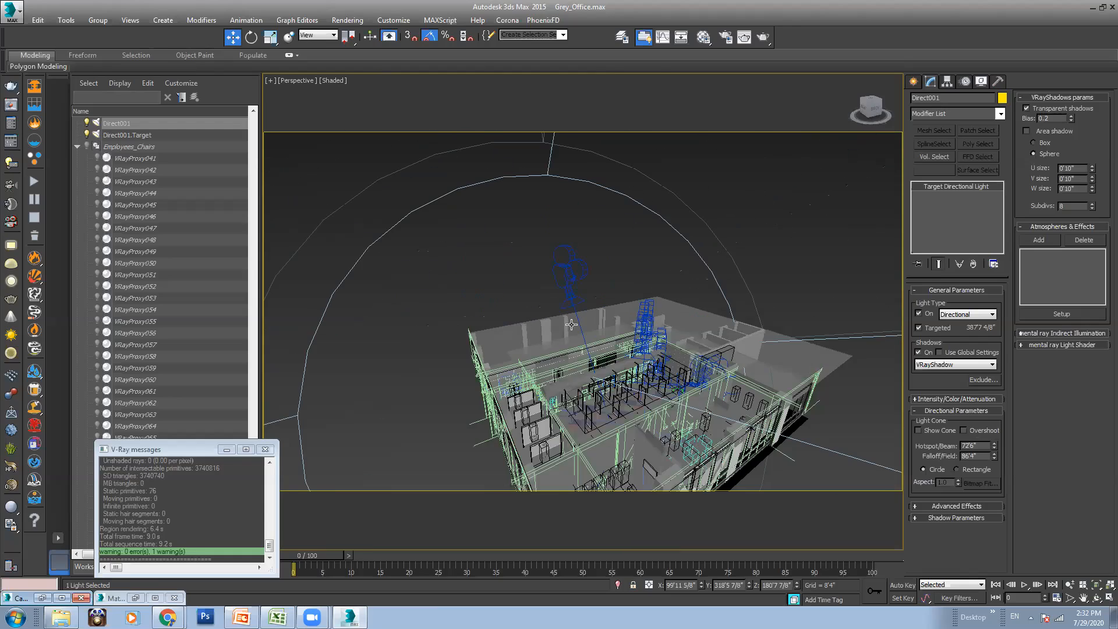
Examine the directional light's cone from several sides, checking its coverage of the building and its position relative to the white backdrop
middle_click_drag(571, 325, 612, 327, "alt")
scroll(557, 327, "down", 7)
middle_click_drag(537, 341, 513, 358, "alt")
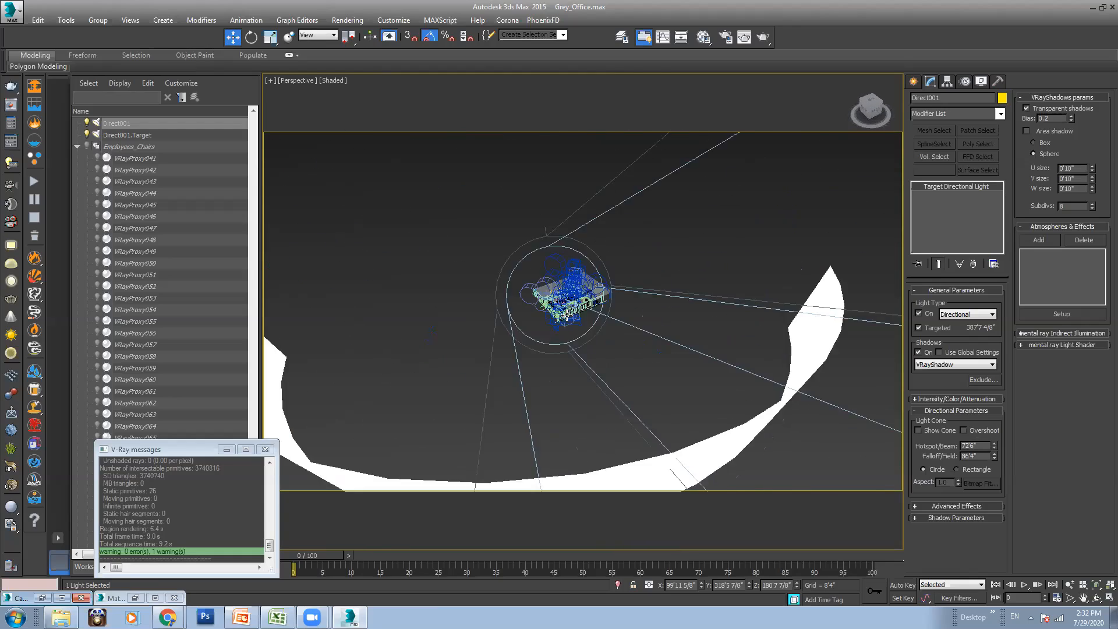
scroll(562, 306, "up", 3)
middle_click_drag(562, 306, 536, 335, "alt")
middle_click_drag(669, 233, 574, 275)
scroll(538, 283, "up", 6)
scroll(563, 284, "up", 3)
scroll(605, 286, "down", 2)
scroll(616, 337, "up", 3)
middle_click_drag(766, 363, 648, 292)
scroll(616, 337, "down", 3)
scroll(647, 288, "down", 5)
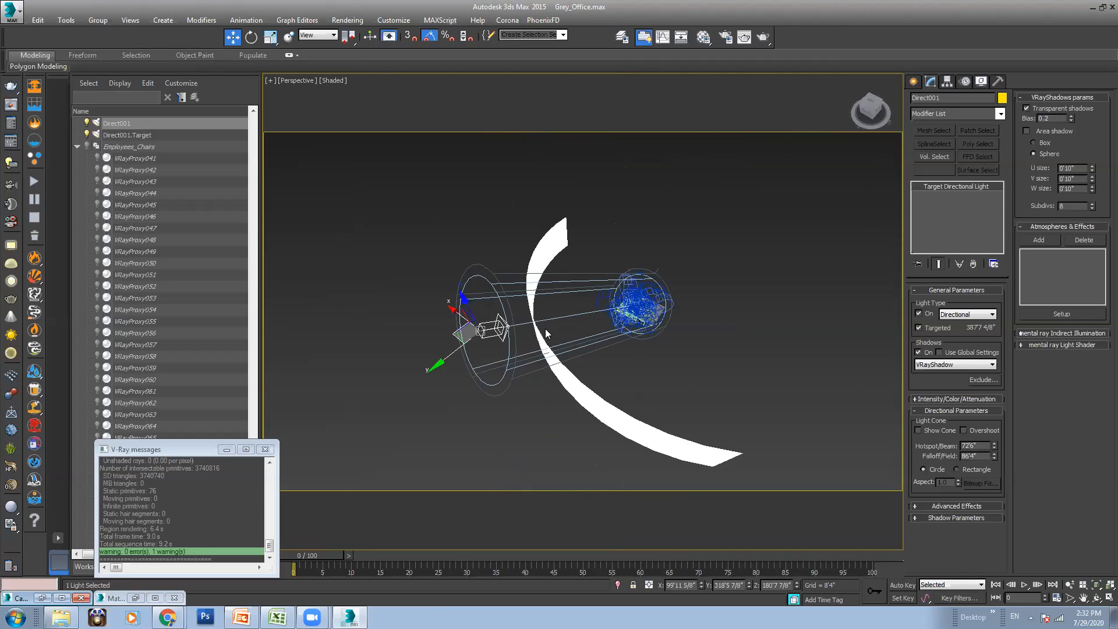
Select the Glass_Patiotions object inside the office and frame it in the viewport
scroll(609, 344, "up", 6)
scroll(592, 367, "up", 8)
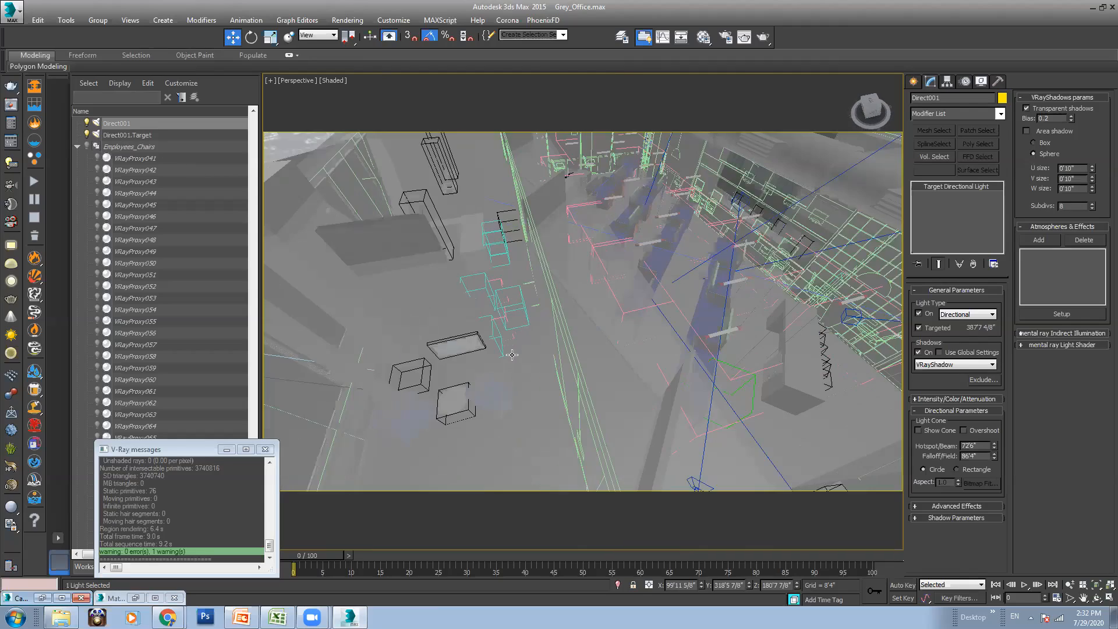
mouse_move(577, 356)
middle_mouse_down("alt")
mouse_move(566, 354)
mouse_move(601, 268)
mouse_move(646, 210)
middle_mouse_up("alt")
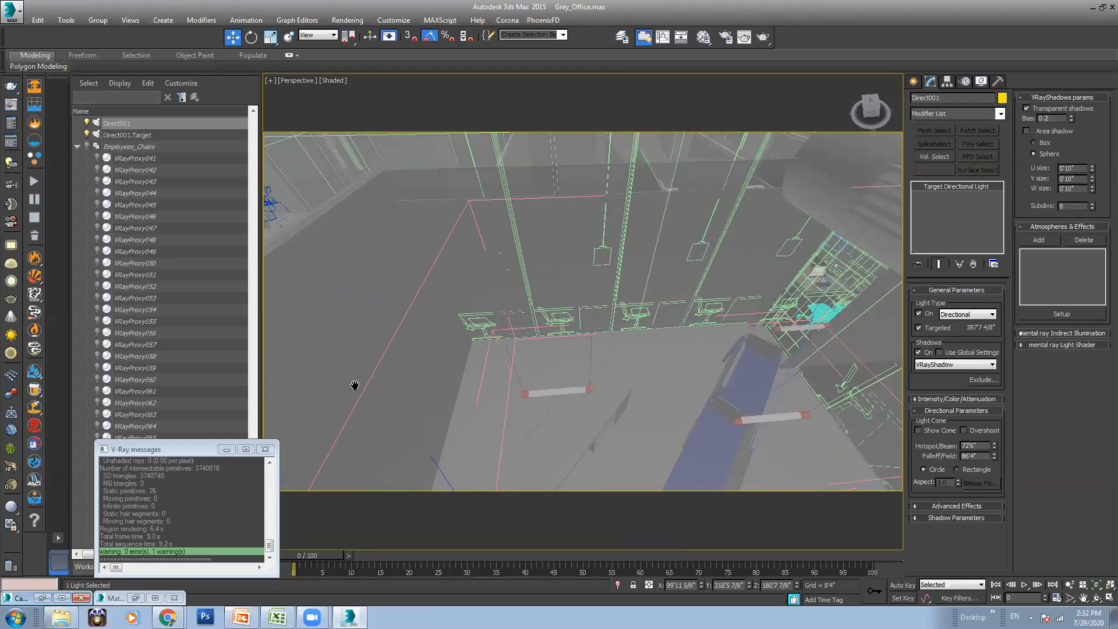
middle_click_drag(355, 386, 615, 185)
middle_click_drag(439, 441, 403, 420)
left_click(361, 407)
key("z")
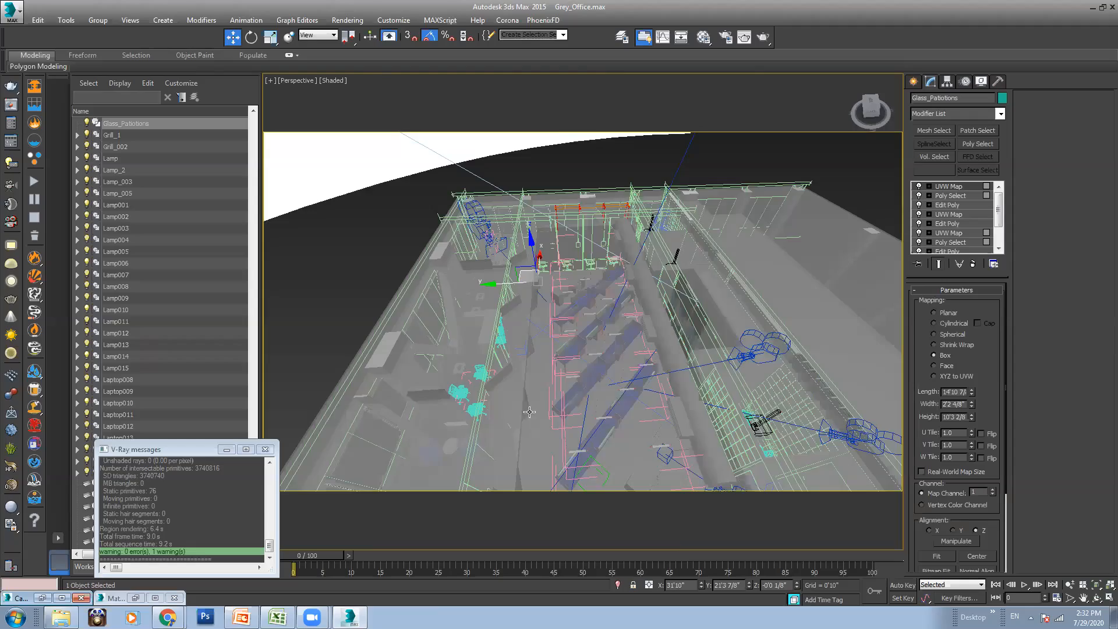
Bring the Perspective view inside the office beside the workstations and glass partitions, and display edged faces on the shaded model
middle_click_drag(486, 467, 508, 377, "alt")
scroll(508, 378, "up", 10)
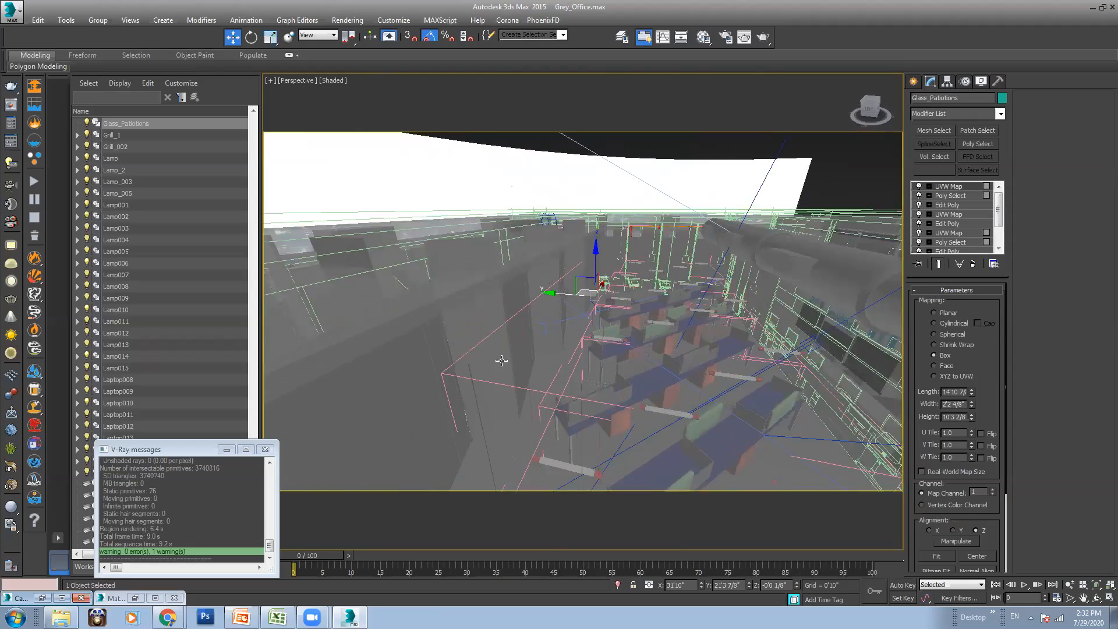
scroll(502, 362, "up", 8)
middle_click_drag(524, 345, 508, 248)
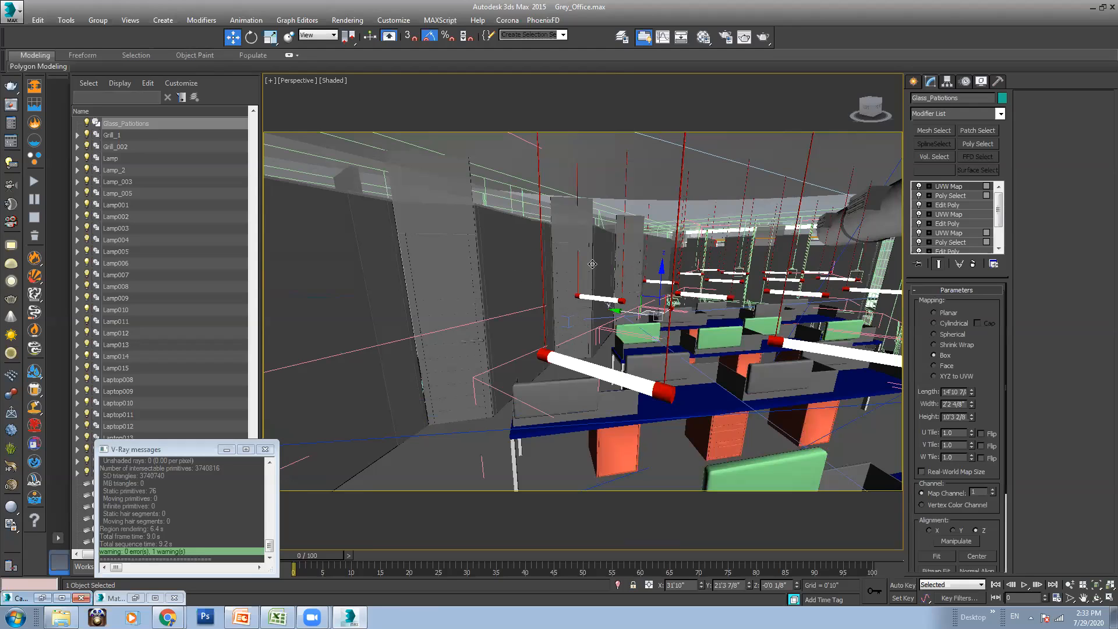
key("F4")
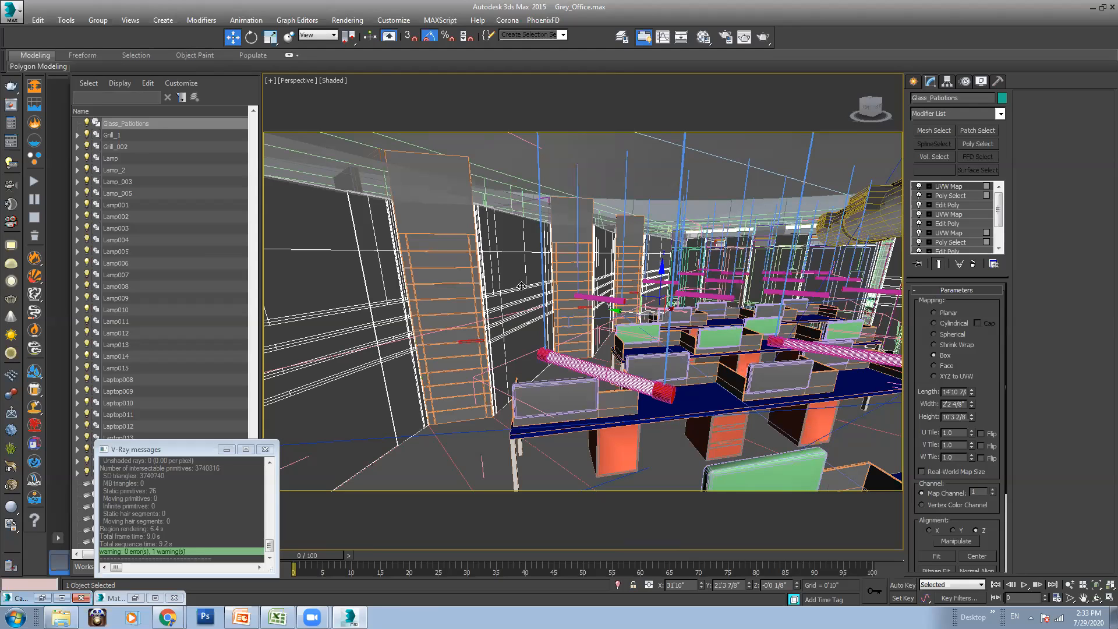
mouse_move(660, 278)
left_mouse_down()
mouse_move(680, 341)
mouse_move(681, 323)
mouse_move(657, 285)
mouse_move(663, 346)
mouse_move(662, 278)
left_mouse_up()
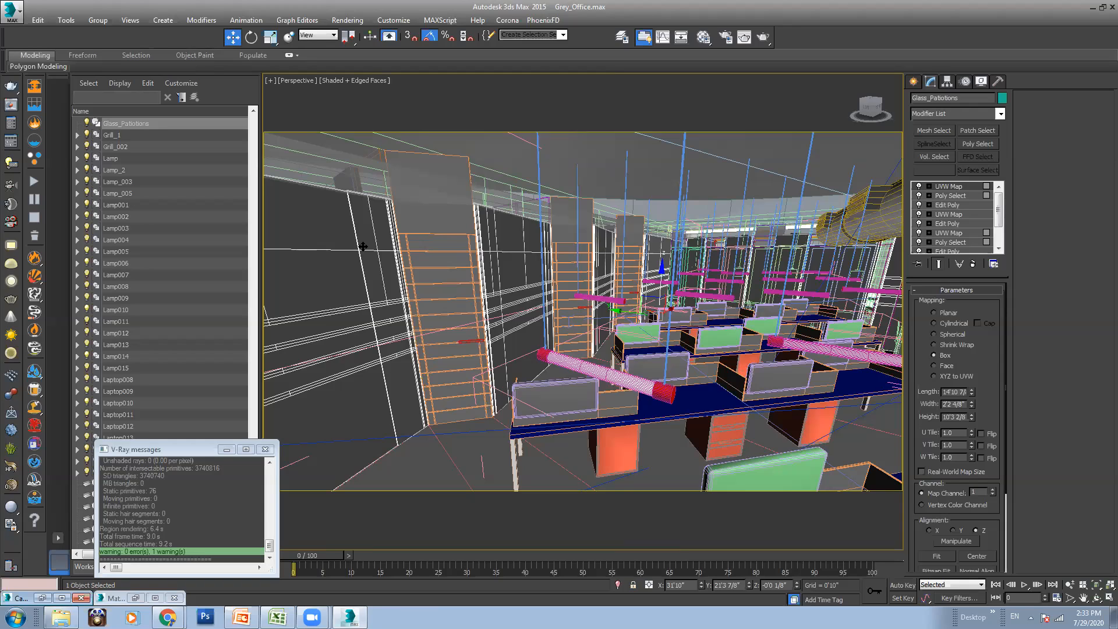
Sample the Glass_Partitions material from the office's glass partition into an unused Material Editor slot, keeping the partitions in view
left_click(704, 38)
left_click(325, 156)
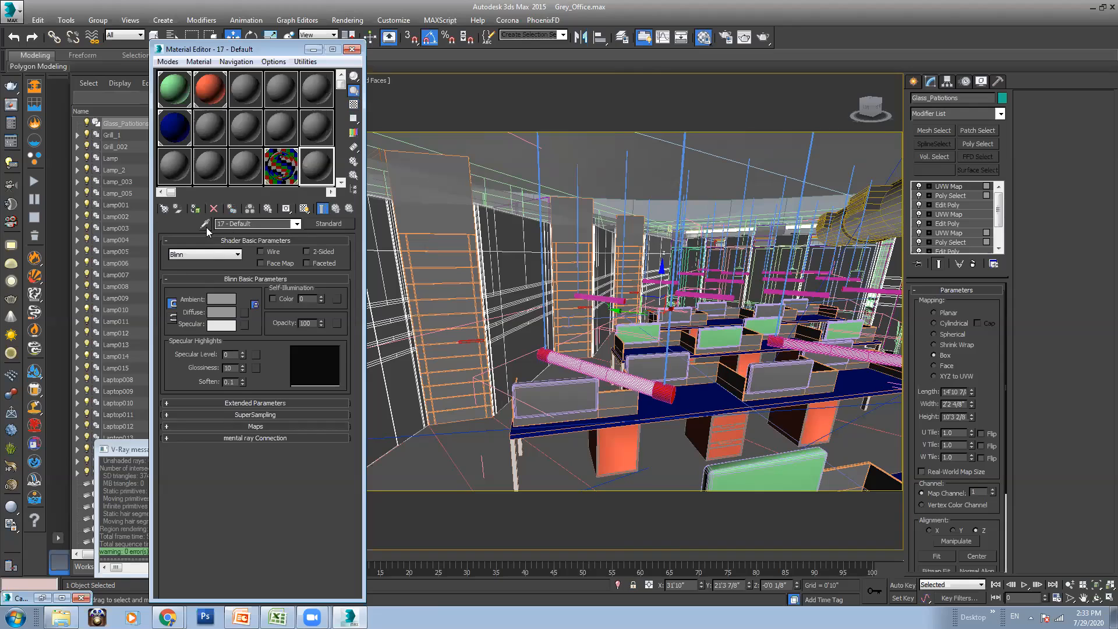
left_click(500, 271)
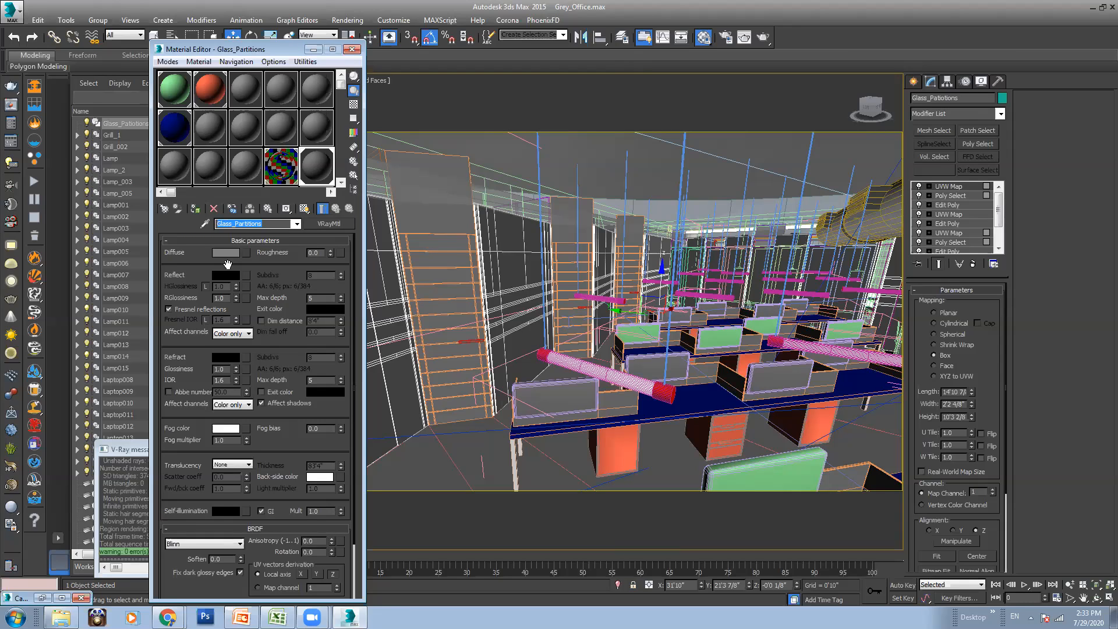
left_click_drag(278, 51, 764, 93)
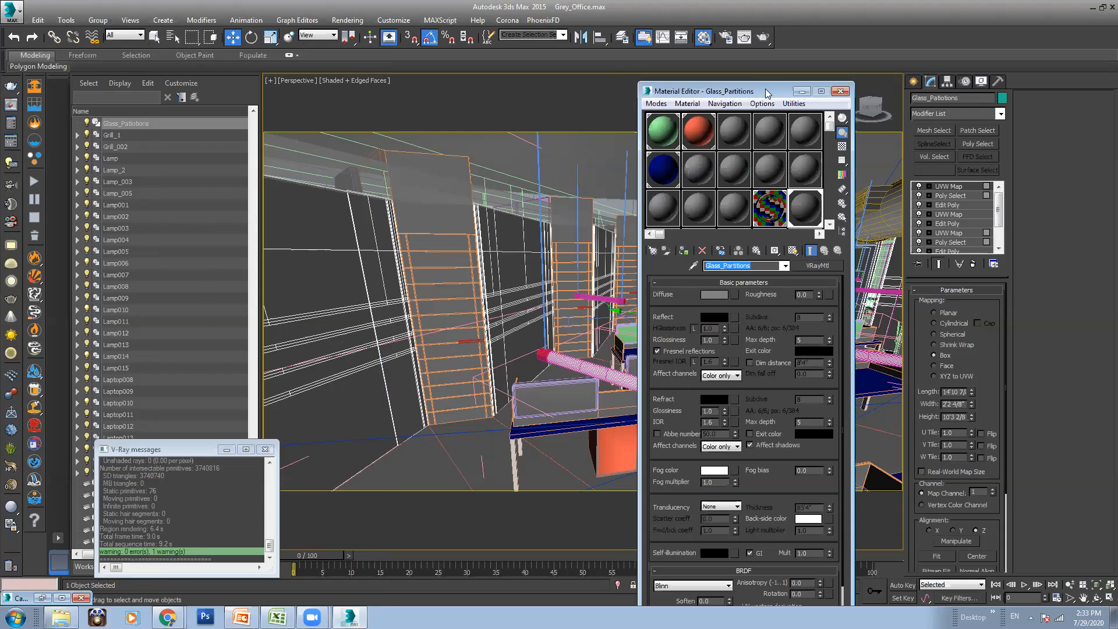
Make the Glass_Partitions material clear glass by setting both its reflection and refraction colours to pure white, and put the Material Editor away
left_click(709, 318)
left_click_drag(505, 141, 508, 196)
left_click(592, 198)
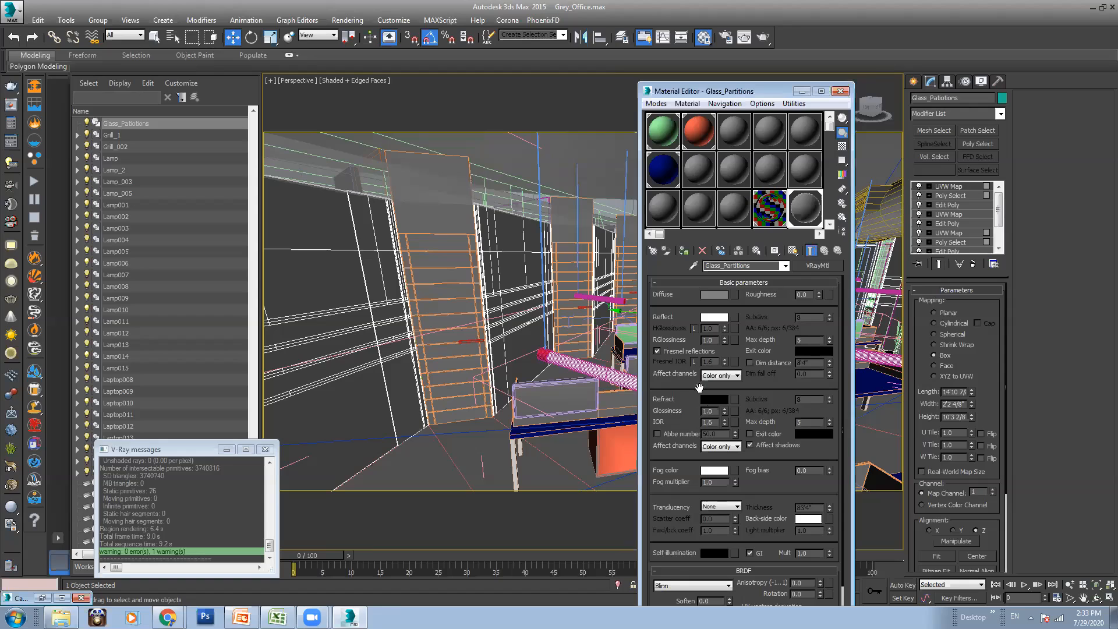
left_click(713, 399)
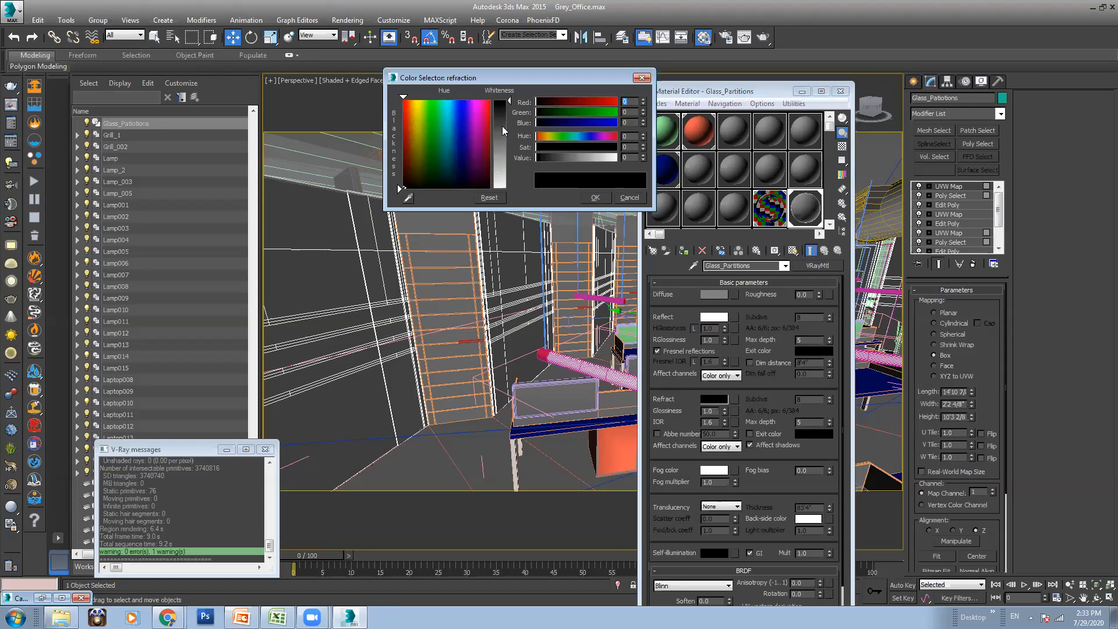
left_click_drag(502, 126, 514, 188)
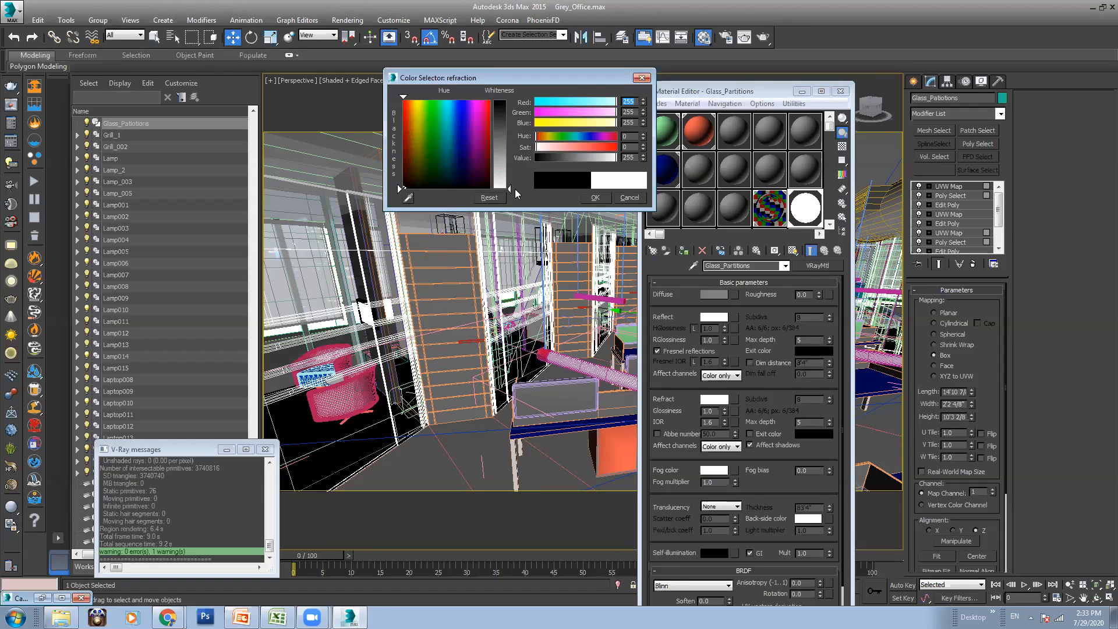
left_click(591, 198)
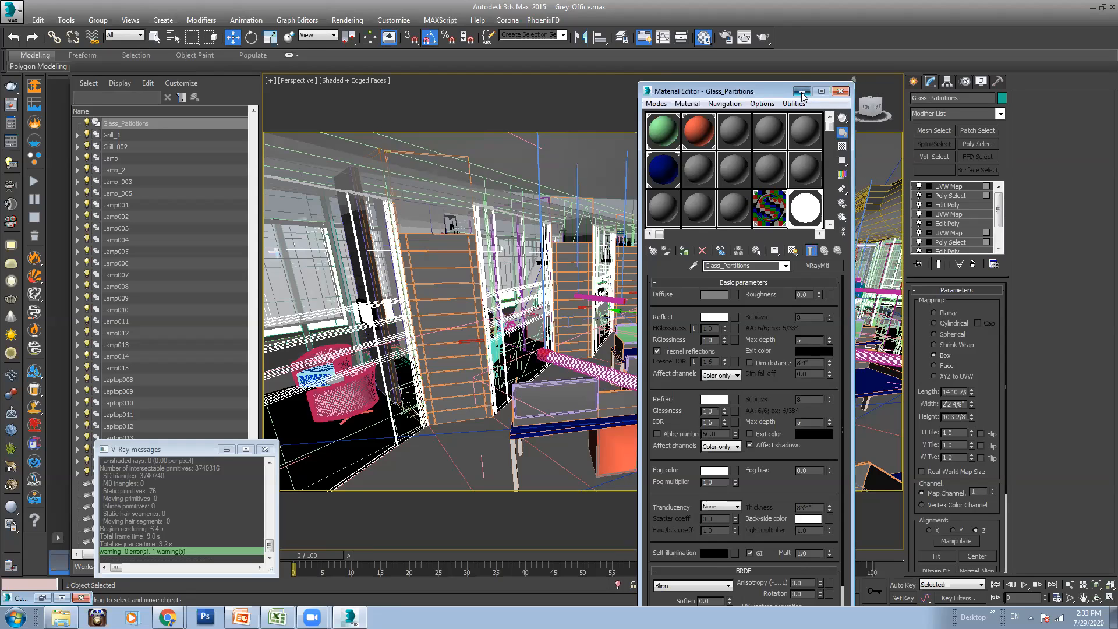
left_click(801, 91)
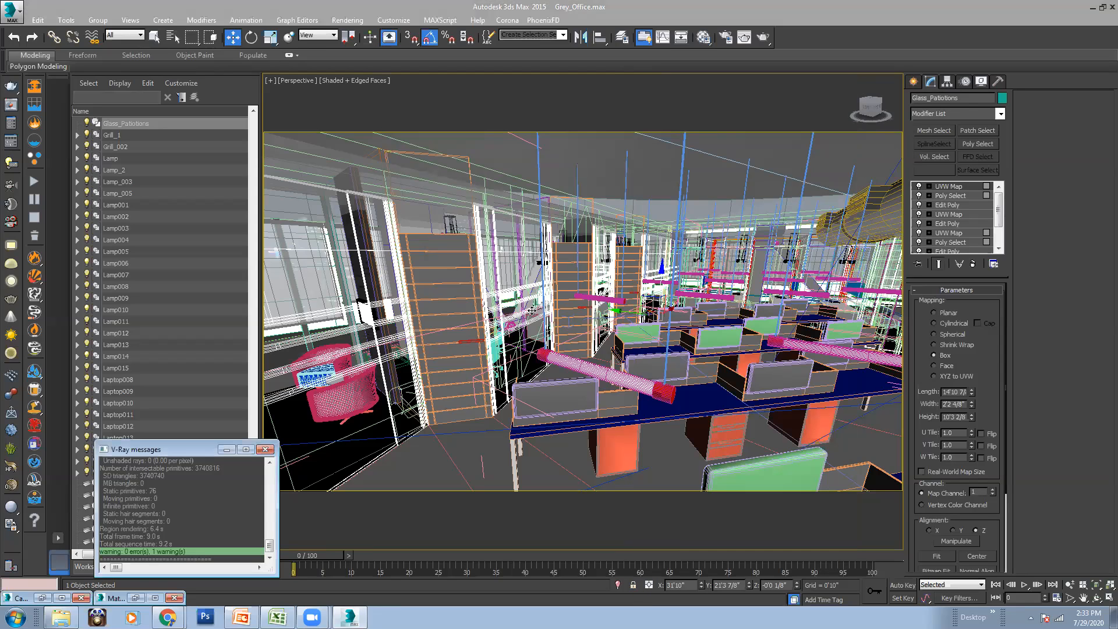
Examine the glass partitions from inside the office and from outside above the building
left_click(432, 209)
left_click(341, 321)
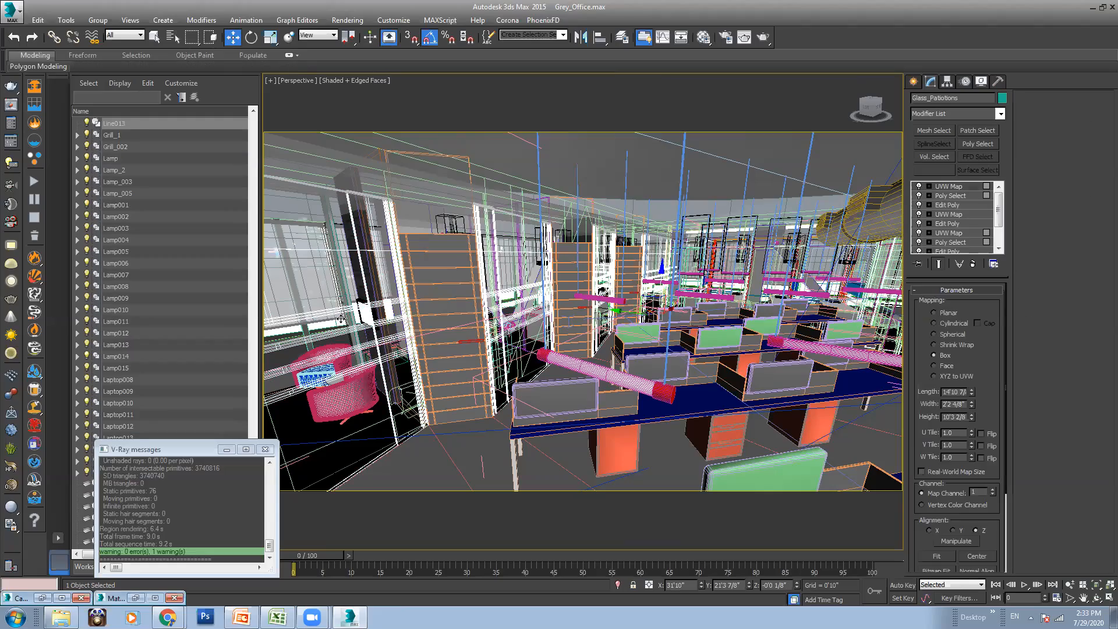
left_click(306, 82)
left_click(330, 124)
scroll(558, 243, "down", 5)
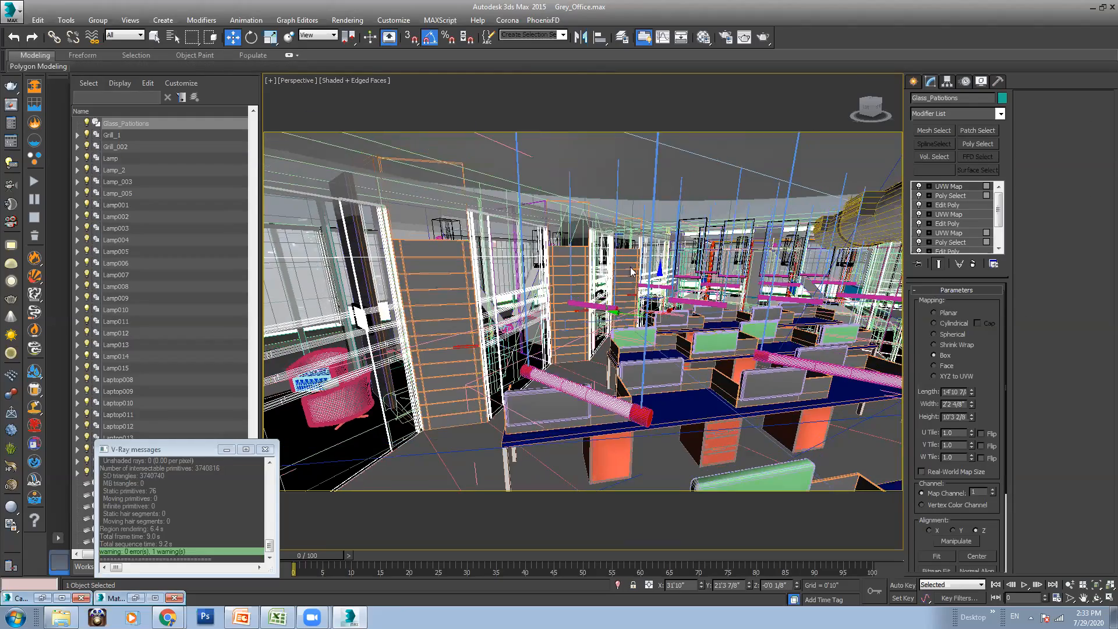
middle_click_drag(558, 243, 615, 256, "alt")
scroll(730, 250, "down", 5)
scroll(602, 235, "up", 3)
scroll(602, 234, "down", 5)
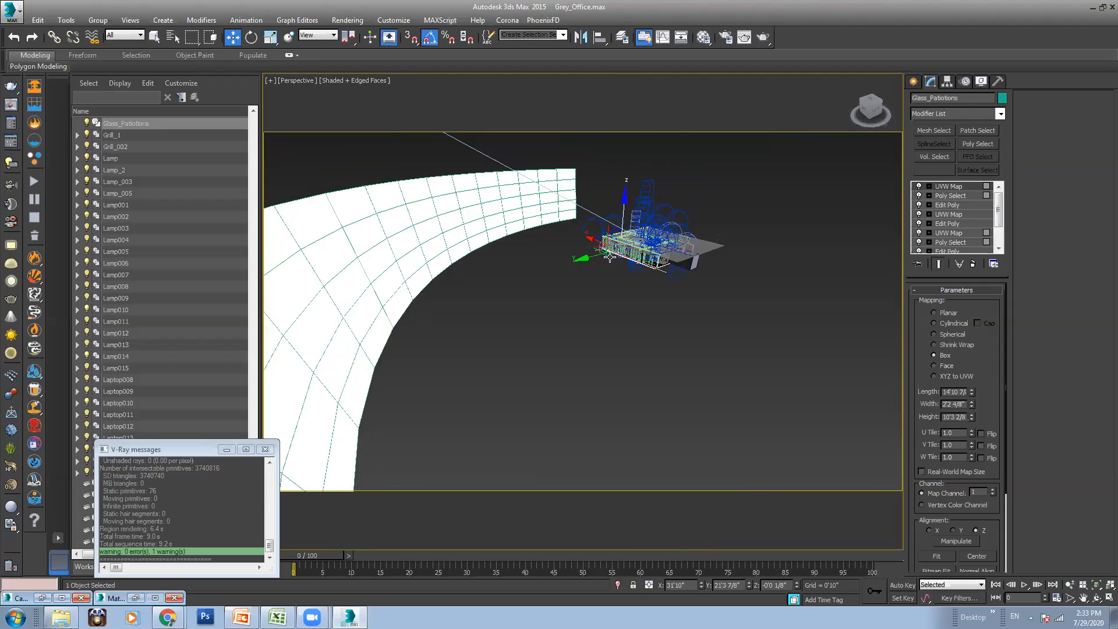
scroll(615, 245, "up", 5)
scroll(623, 267, "down", 3)
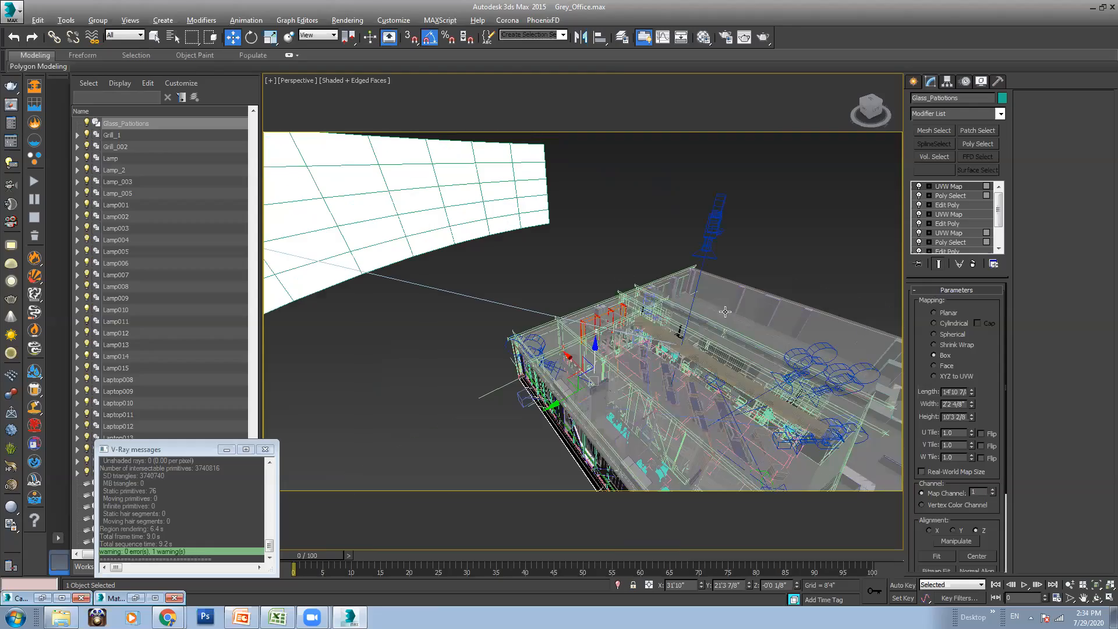
scroll(682, 300, "up", 8)
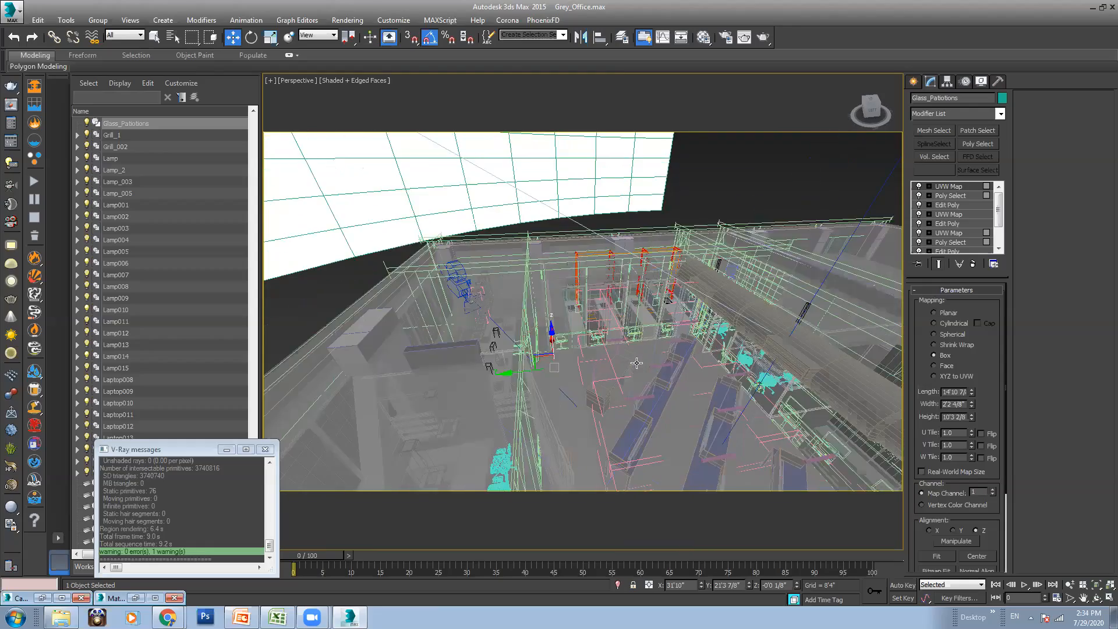
scroll(602, 339, "up", 10)
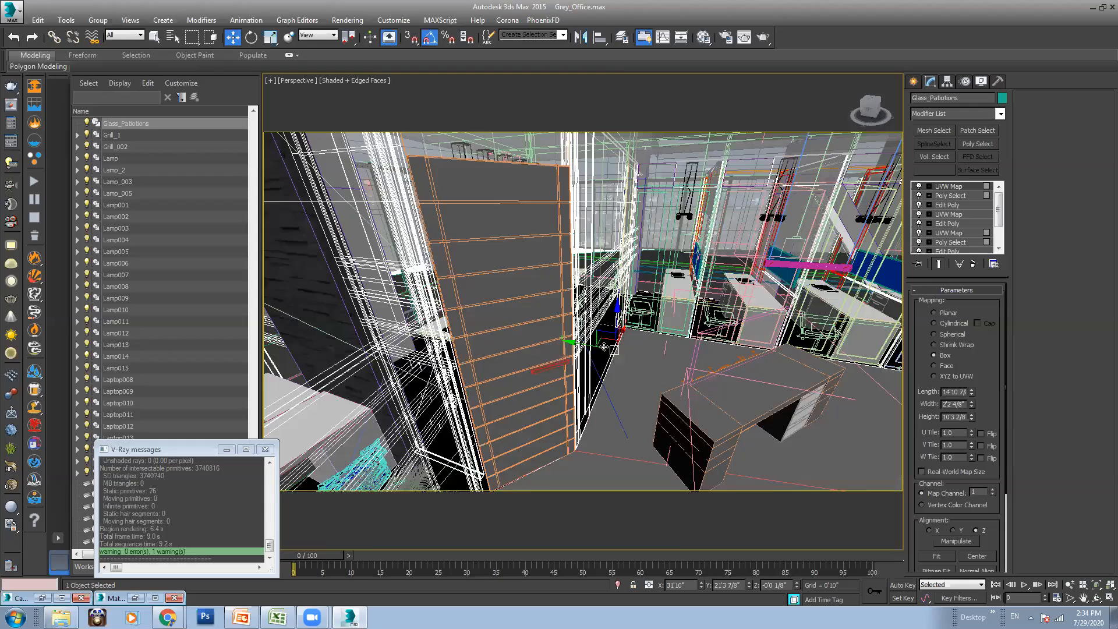
Inspect the tall shelving units between the glass partitions and select the rectangular frame line above the far shelf
scroll(606, 346, "down", 4)
middle_click_drag(606, 345, 568, 296, "alt")
scroll(568, 296, "up", 4)
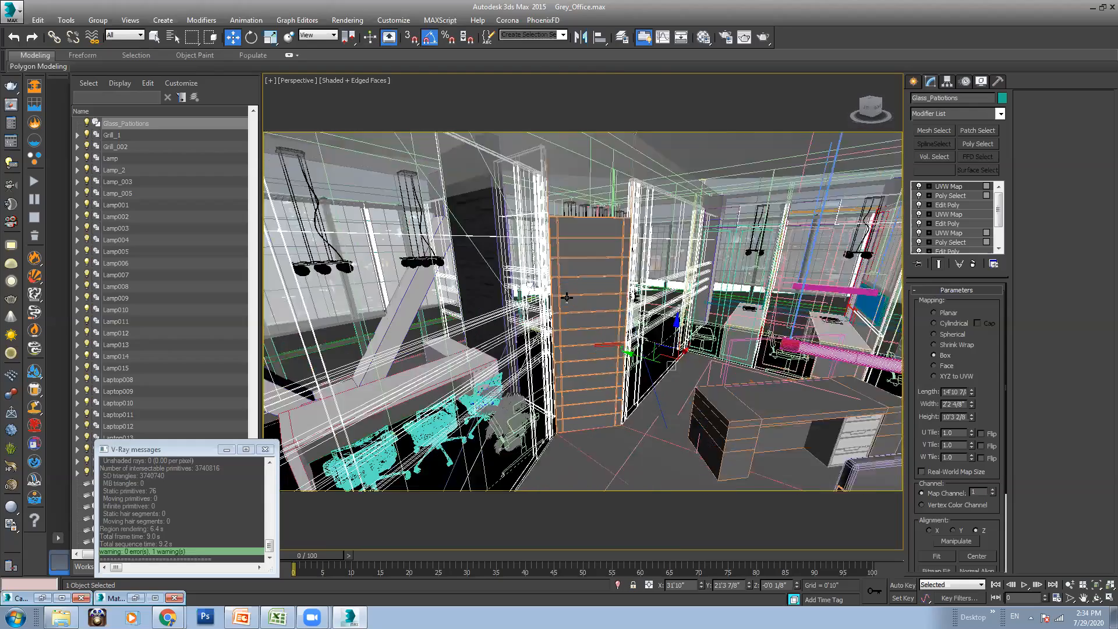
left_click(620, 291)
middle_click_drag(691, 315, 624, 236, "alt")
scroll(648, 304, "down", 2)
scroll(648, 304, "down", 3)
left_click(624, 233)
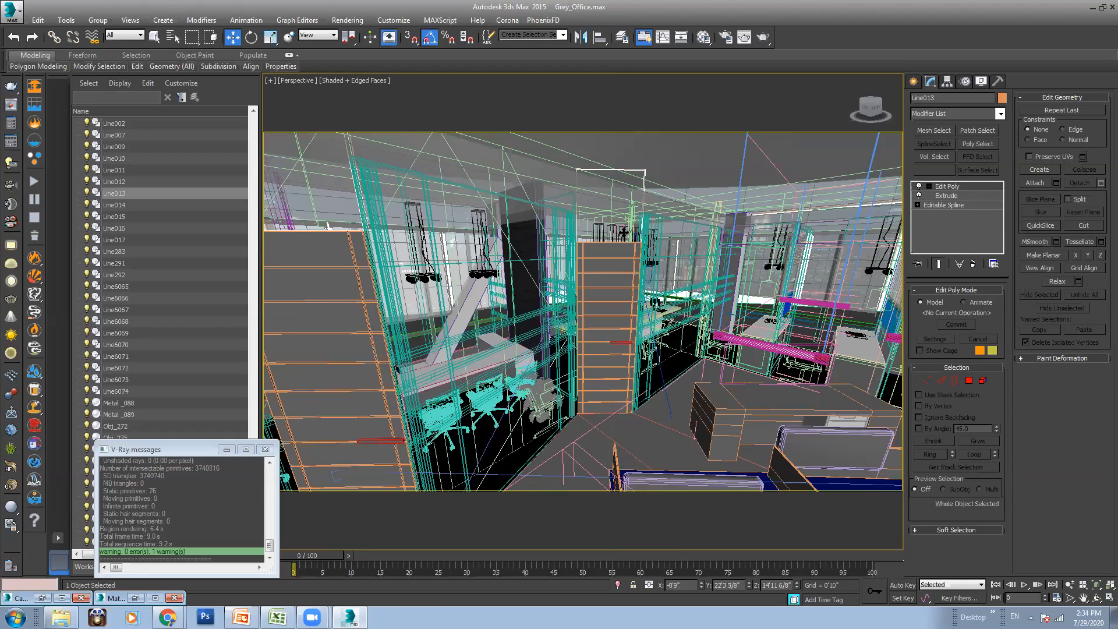
Show the Glass_Partitions material sample on a checkered background and open its enlarged preview beside the Material Editor
left_click(701, 37)
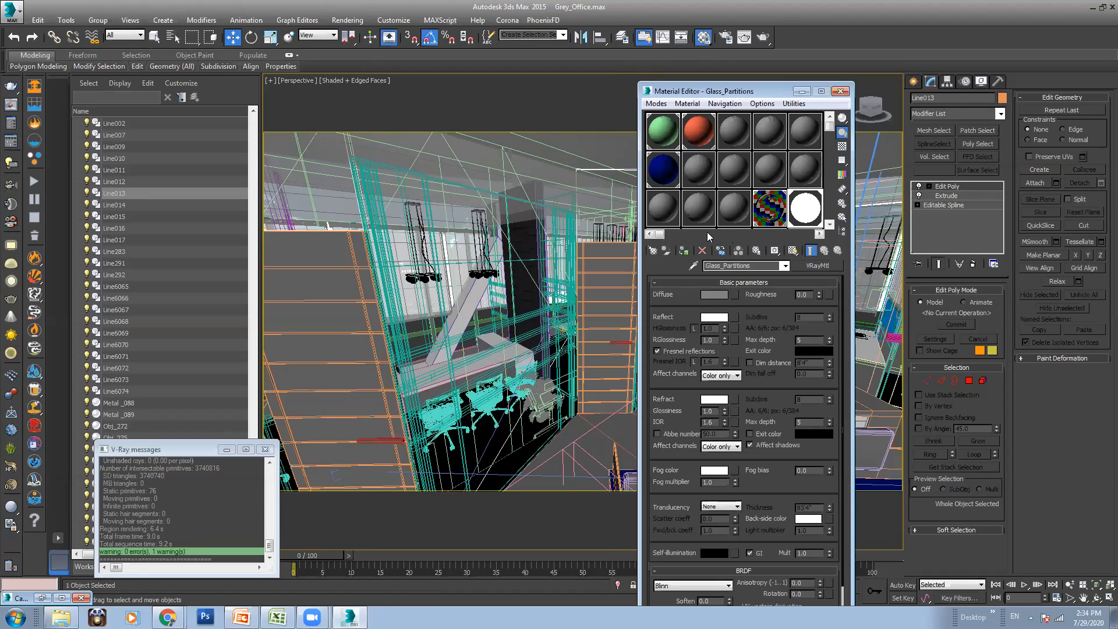
left_click(842, 145)
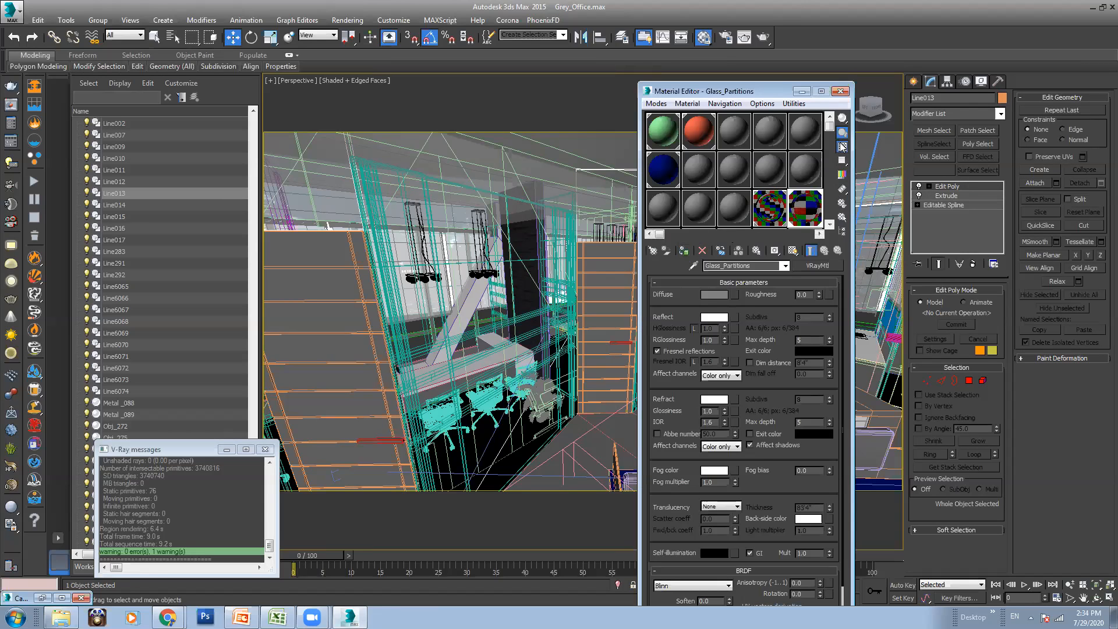
double_click(801, 211)
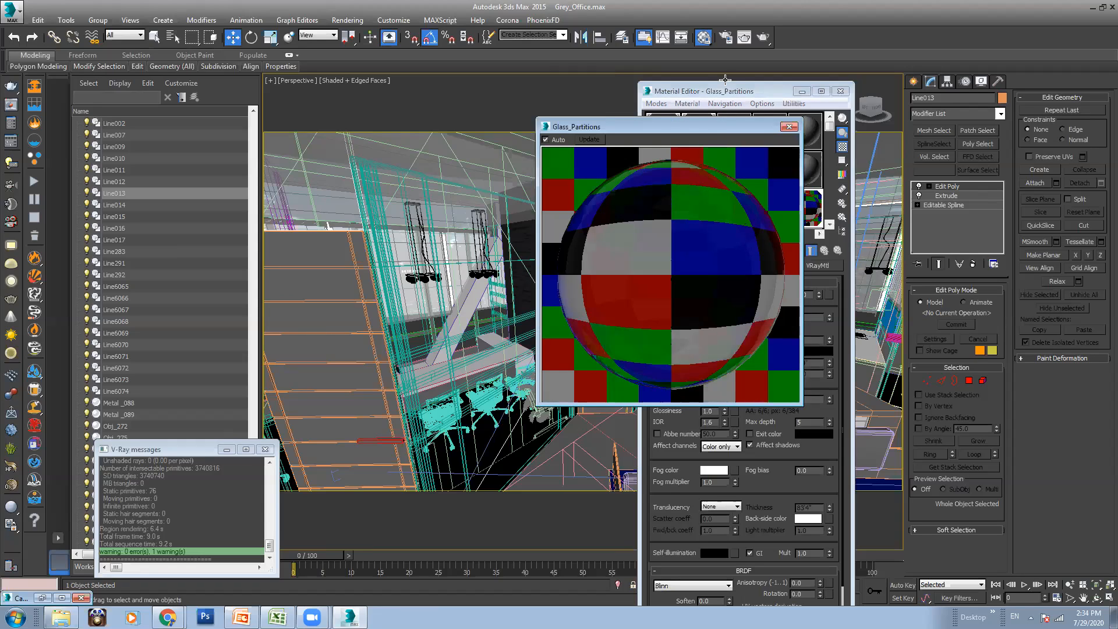
left_click_drag(701, 126, 530, 115)
left_click(617, 116)
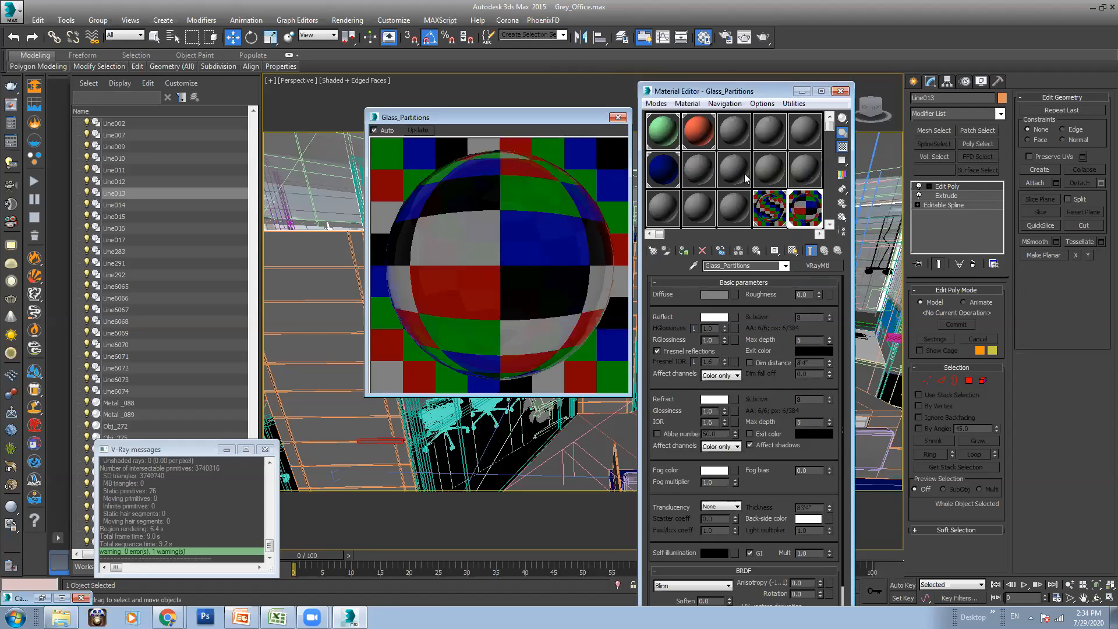
double_click(805, 210)
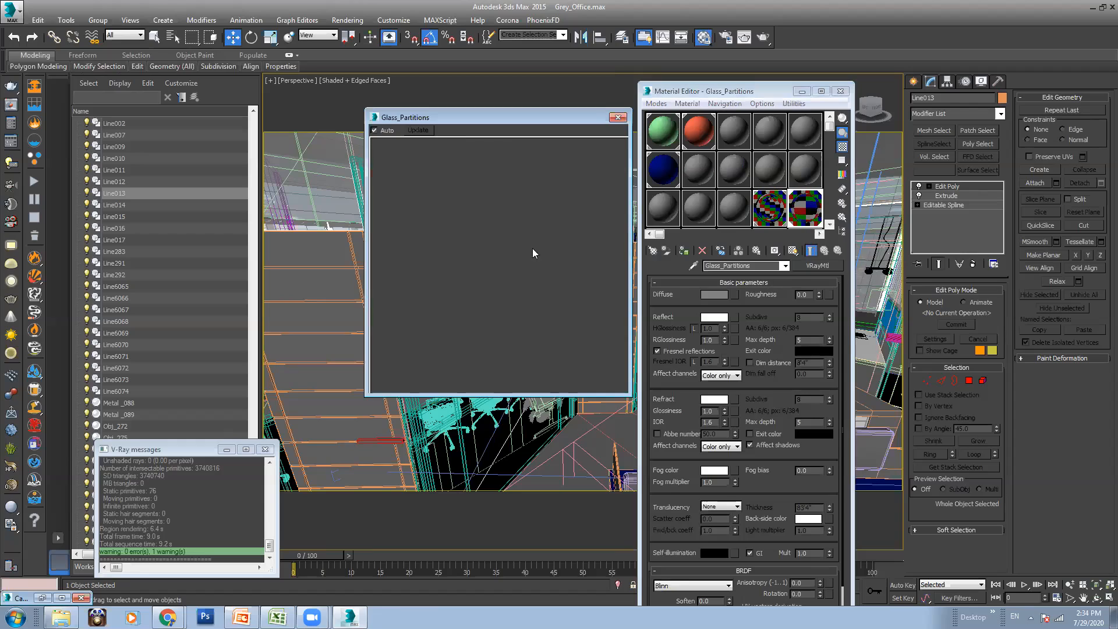
Review the reflection and refraction colours of Glass_Partitions, keeping both white, and close the enlarged preview
left_click(713, 318)
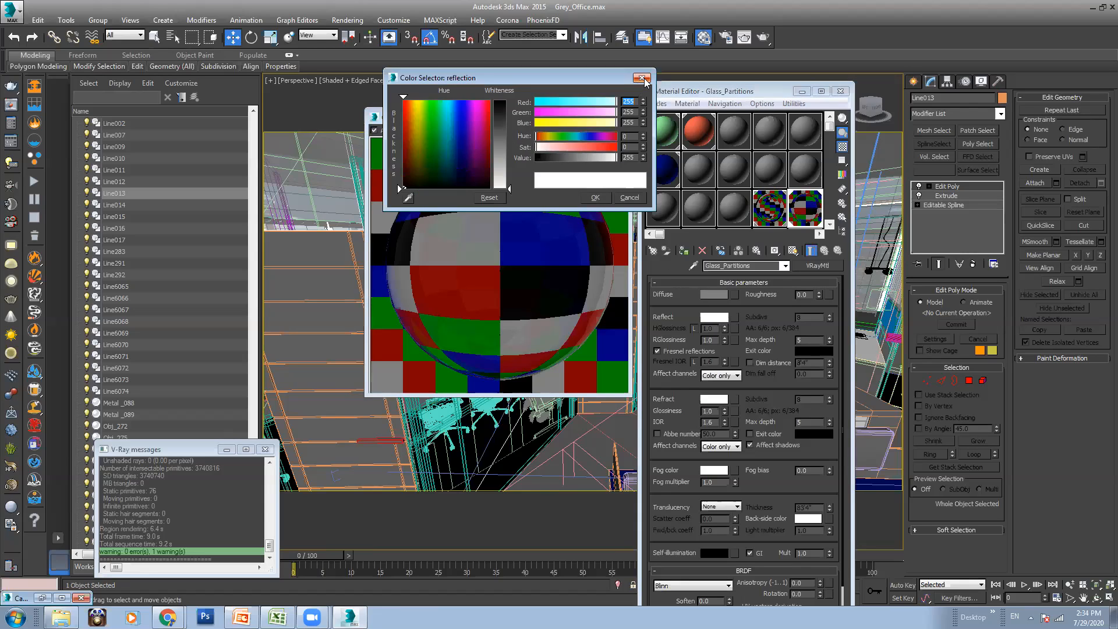
left_click(601, 195)
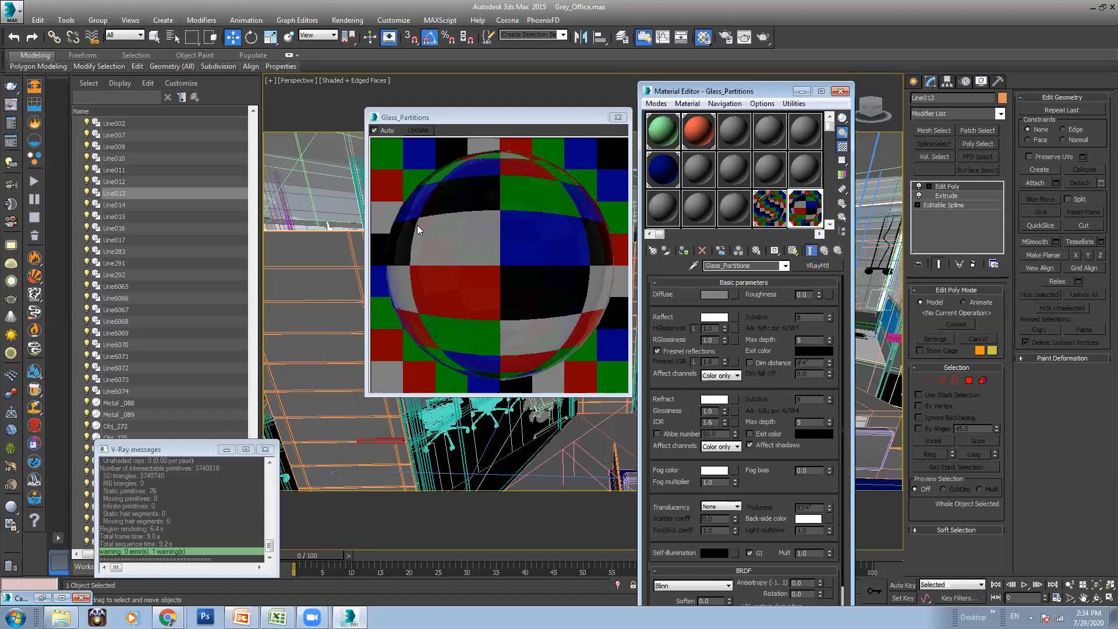
left_click(715, 404)
left_click_drag(501, 152, 509, 196)
left_click(596, 197)
left_click(618, 118)
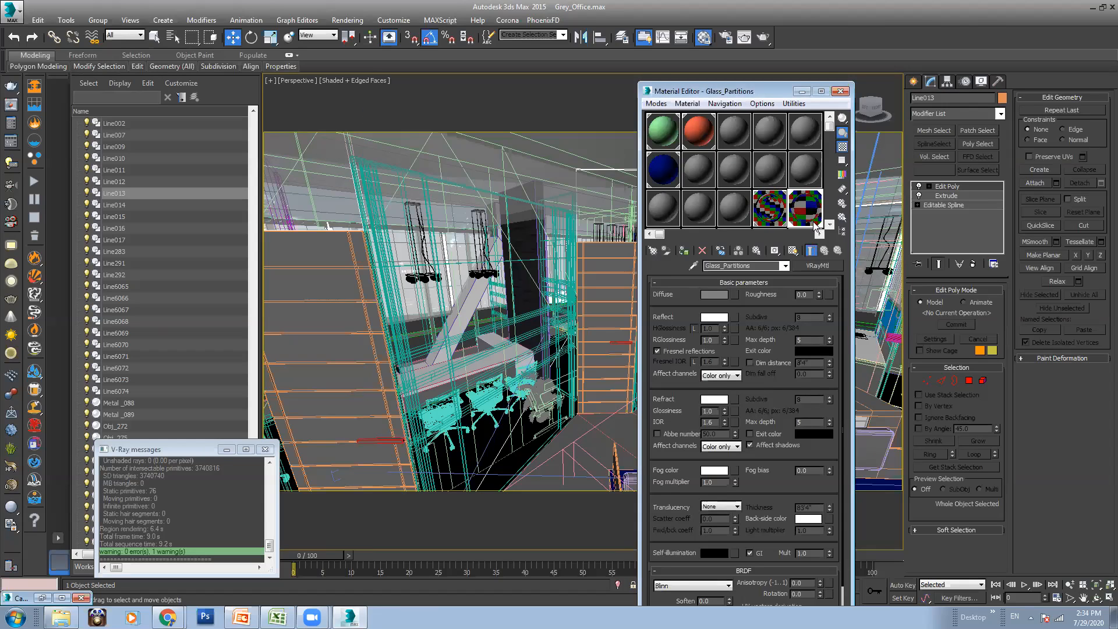
Put the Material Editor away and isolate the glass partitions object in the perspective view
left_click(801, 92)
left_click(510, 257)
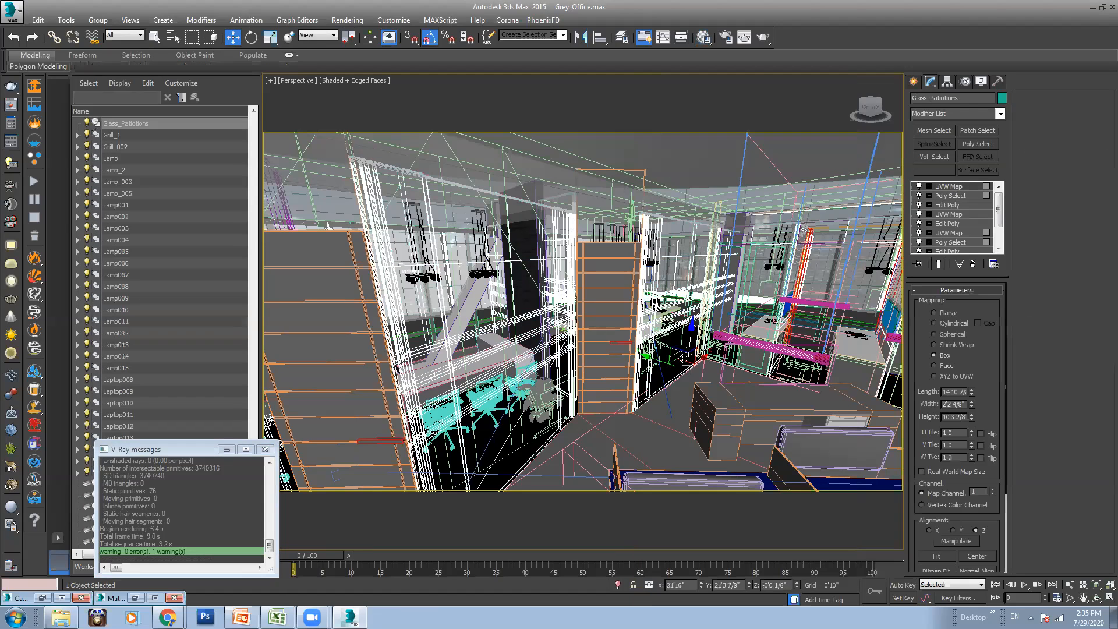
left_click(660, 430, "ctrl")
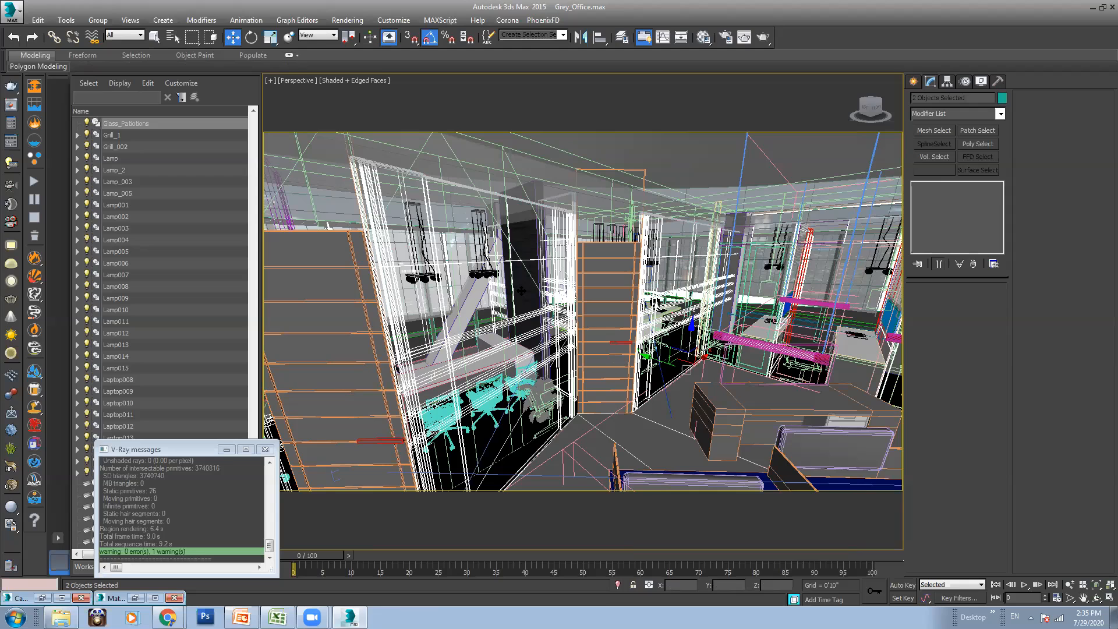
left_click(483, 265)
key("alt+q")
middle_click_drag(645, 303, 641, 344, "alt")
left_click(762, 376)
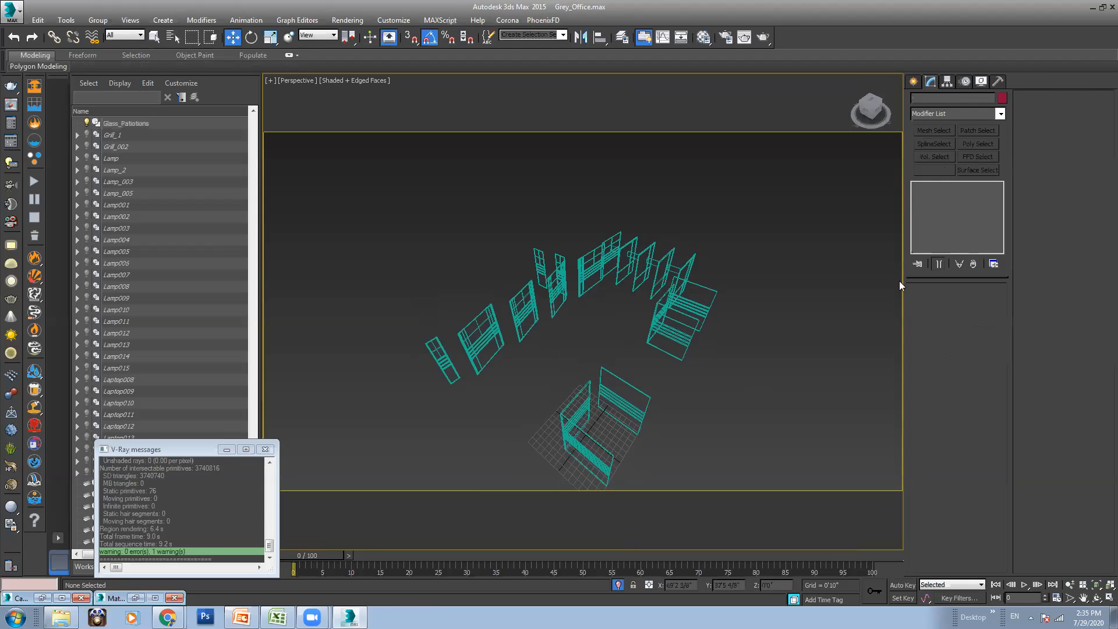
Create a large standard plane on the ground alongside the glass partitions as a floor
left_click(915, 82)
left_click(917, 100)
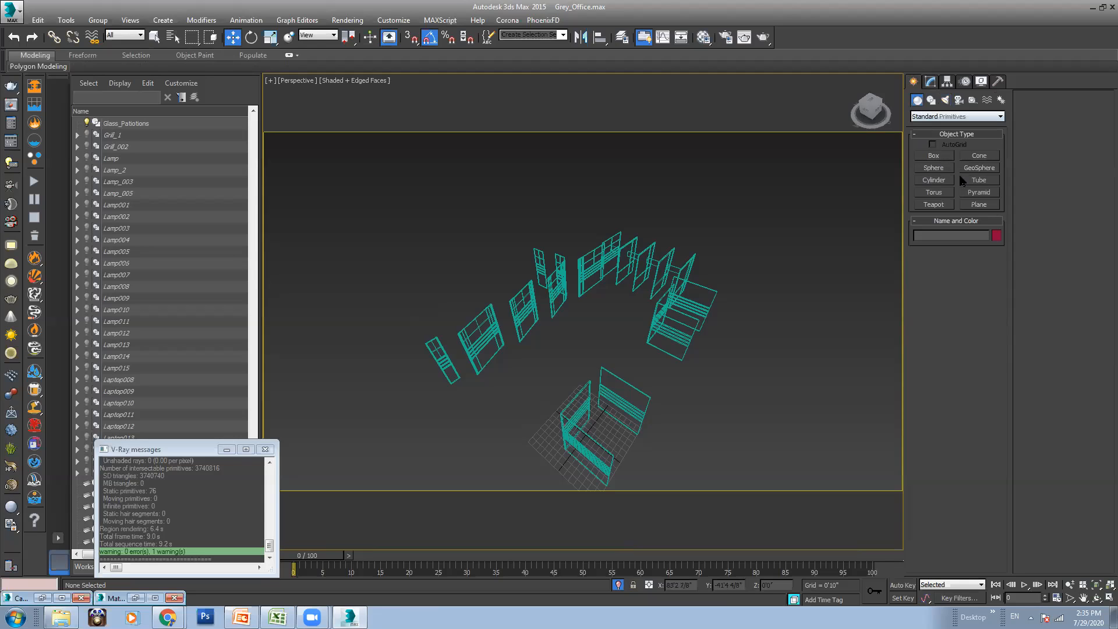
left_click(979, 204)
middle_click_drag(698, 423, 687, 379)
scroll(635, 337, "down", 2)
scroll(628, 326, "down", 2)
mouse_move(501, 415)
left_mouse_down()
mouse_move(522, 282)
mouse_move(929, 270)
left_mouse_up()
right_click(775, 318)
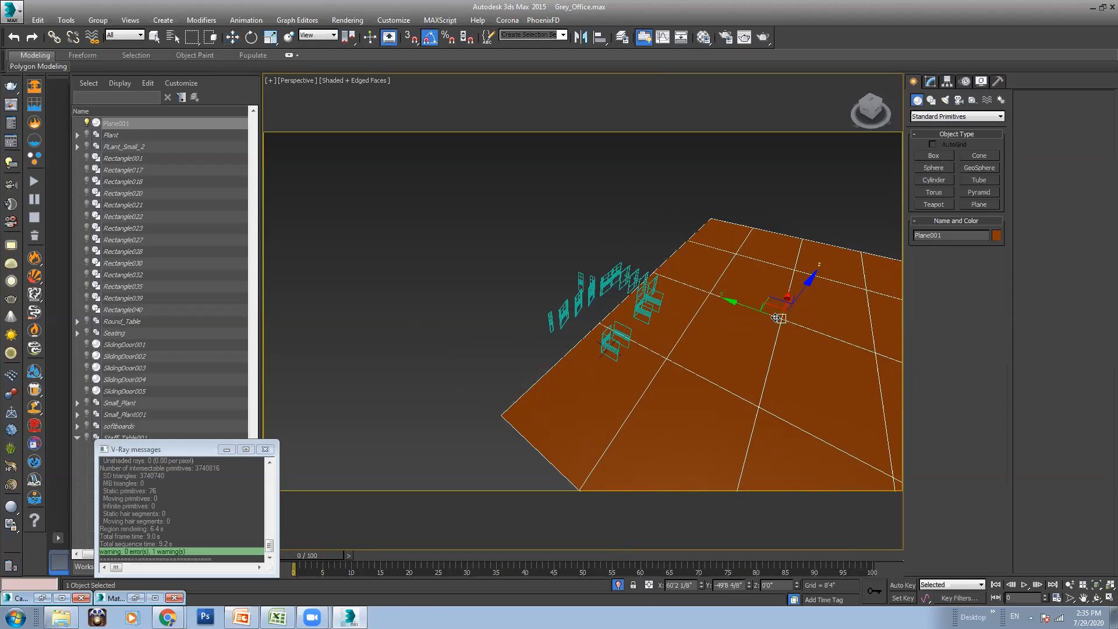
Move the plane under the glass partitions, scale it up until it extends past them all, and deselect it
left_click_drag(764, 306, 761, 187)
key("r")
left_click(761, 187)
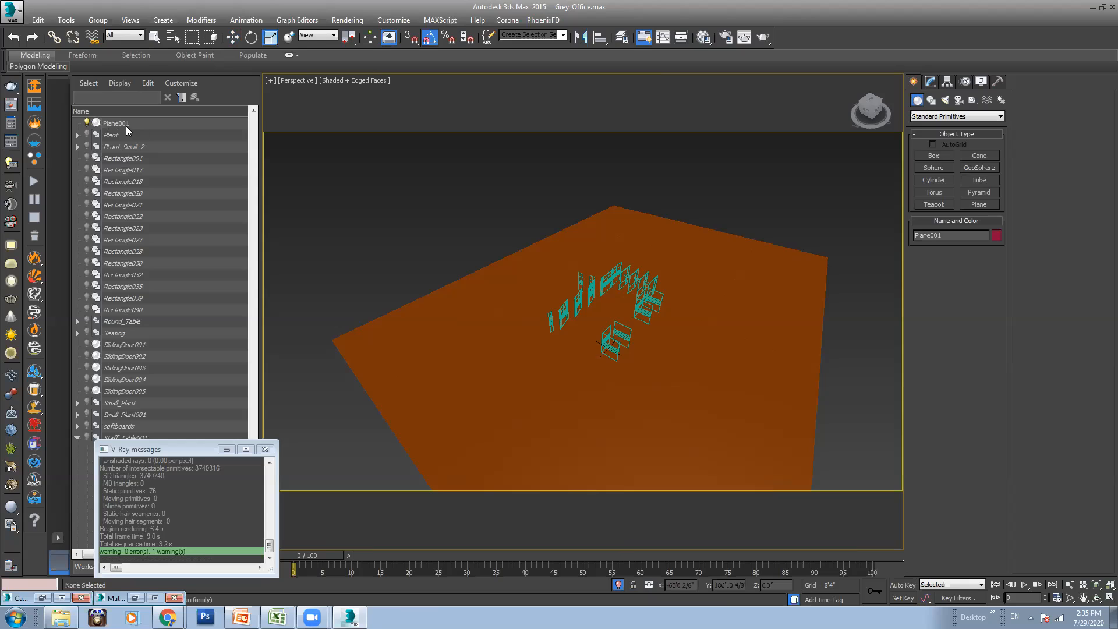
Filter the hidden objects to lights only and unhide the targeted light aimed at the partitions
left_click(981, 81)
left_click(1063, 184)
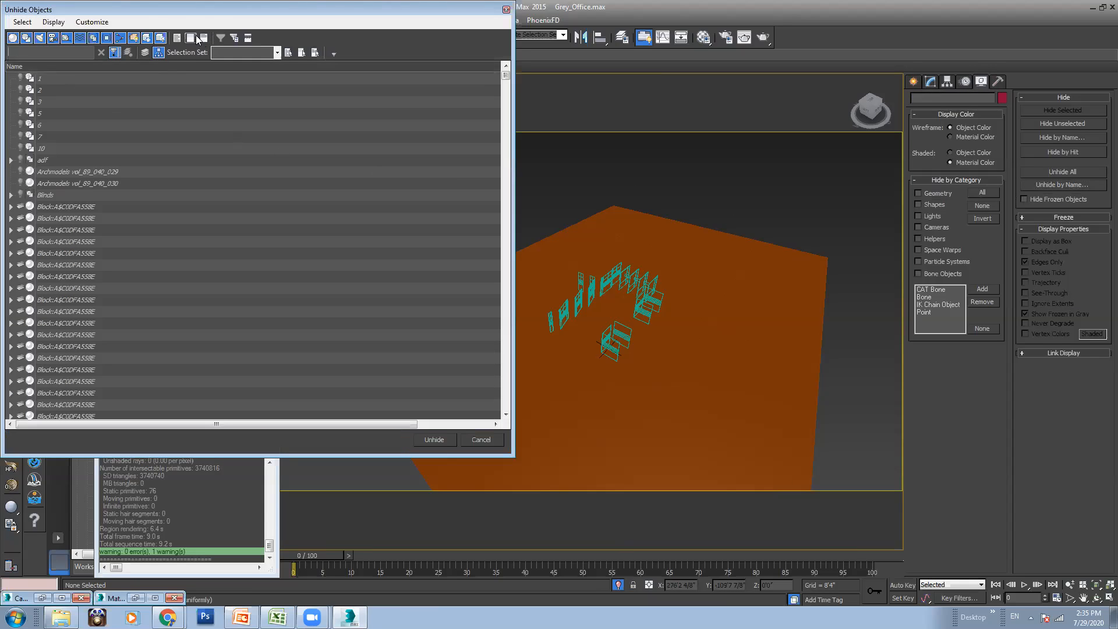
left_click(190, 38)
left_click(41, 38)
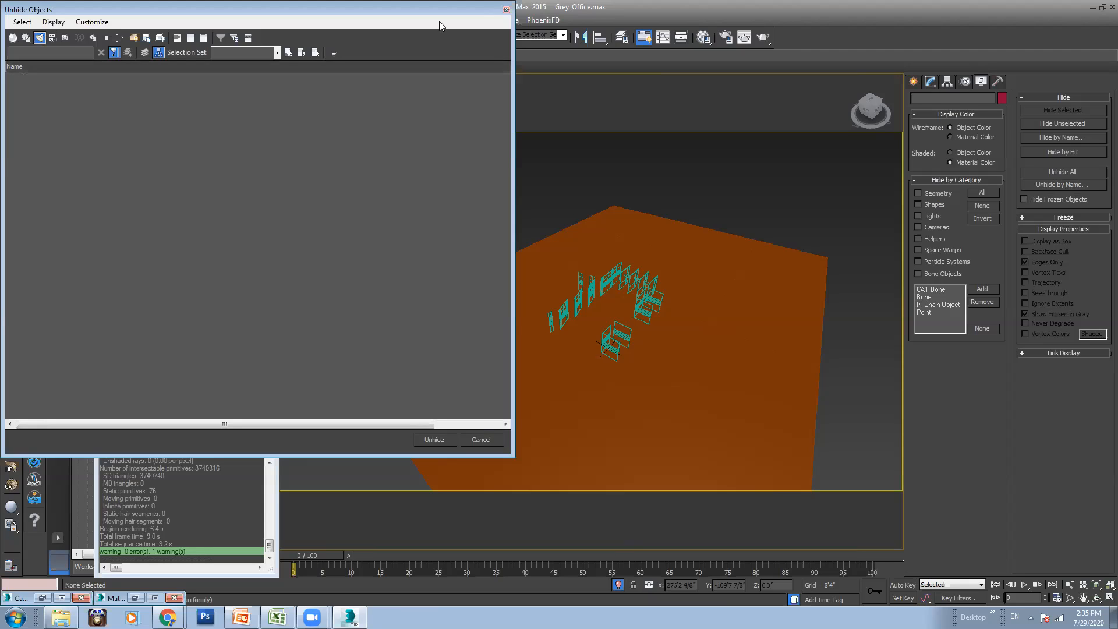
left_click(506, 9)
left_click(1070, 185)
left_click(44, 78)
left_click(451, 439)
middle_click_drag(614, 259, 628, 350)
scroll(630, 361, "down", 5)
scroll(627, 296, "up", 3)
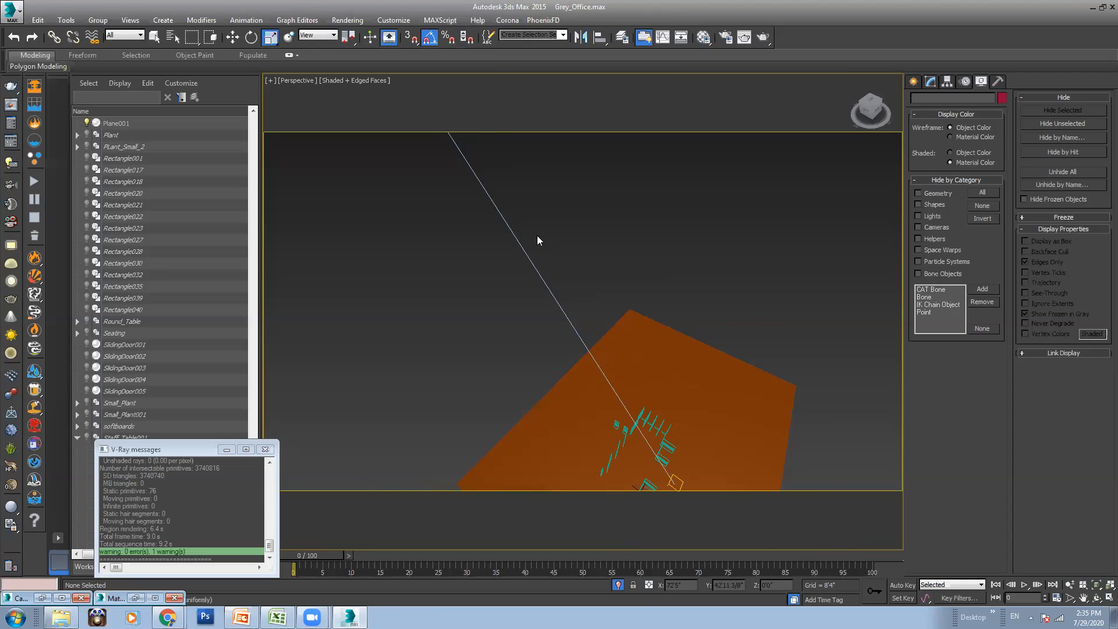
Select the glass partitions and turn off Affect shadows in the refraction settings of the Glass_Partitions material
scroll(702, 466, "down", 1)
middle_click_drag(702, 465, 681, 339)
scroll(681, 339, "up", 7)
left_click(569, 272)
key("m")
left_click_drag(778, 465, 776, 406)
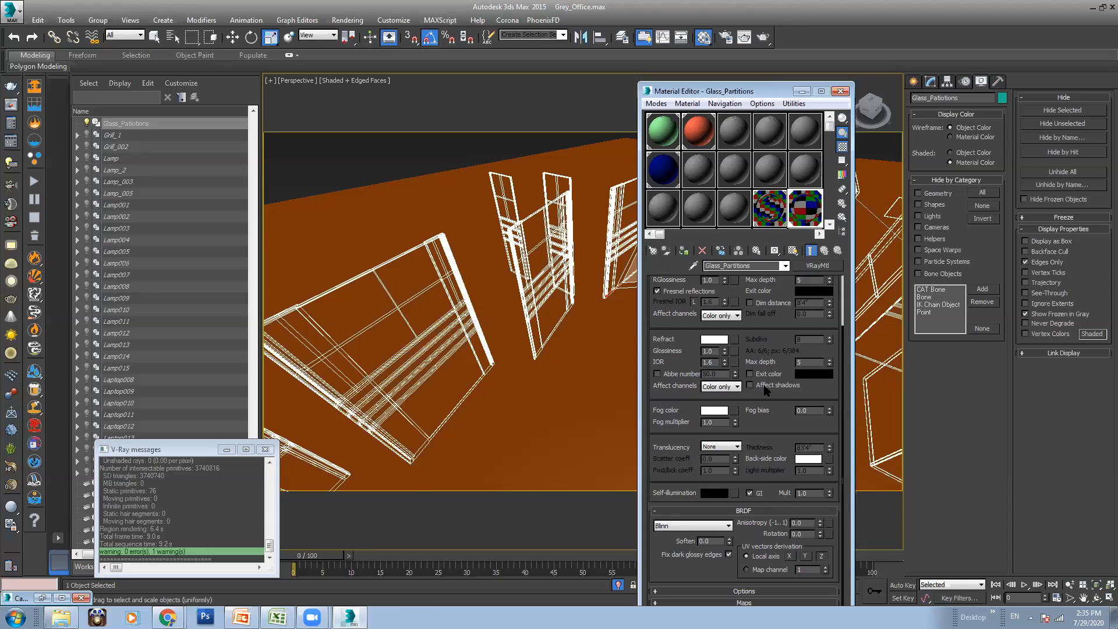
left_click(801, 90)
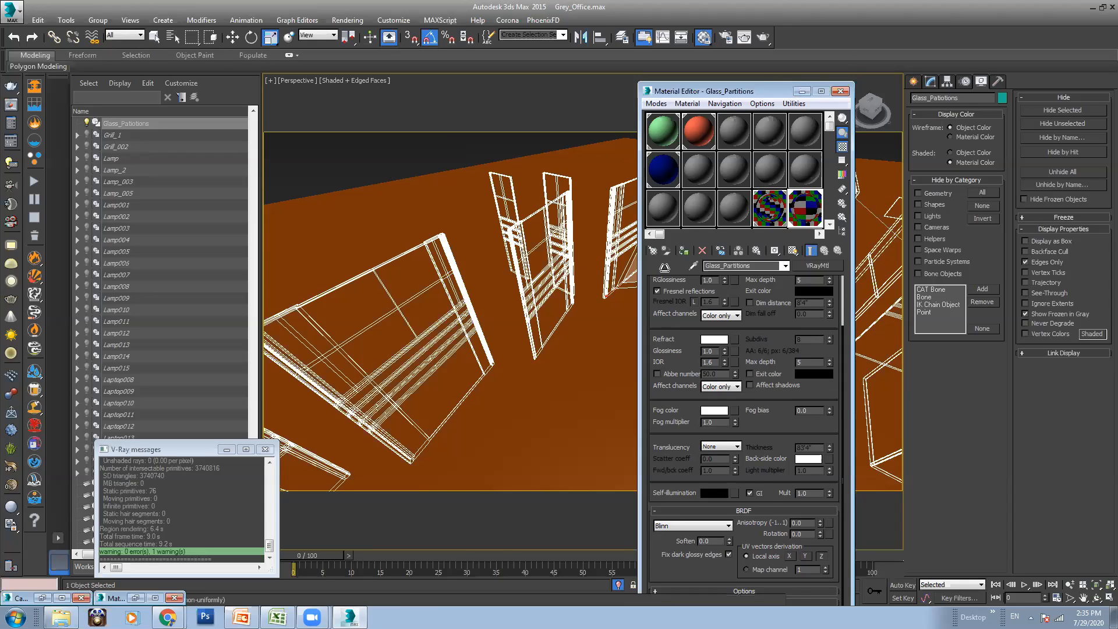
Frame the partitions, render the perspective view, move the render aside, and render again from a lower angle
key("z")
left_click(763, 36)
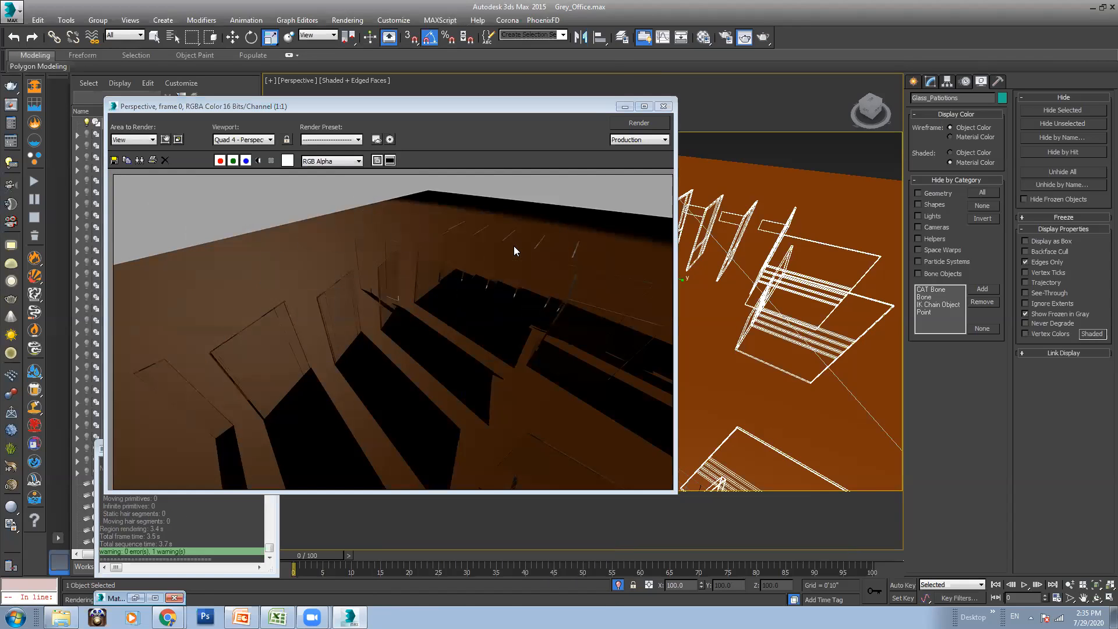
left_click_drag(601, 108, 1112, 120)
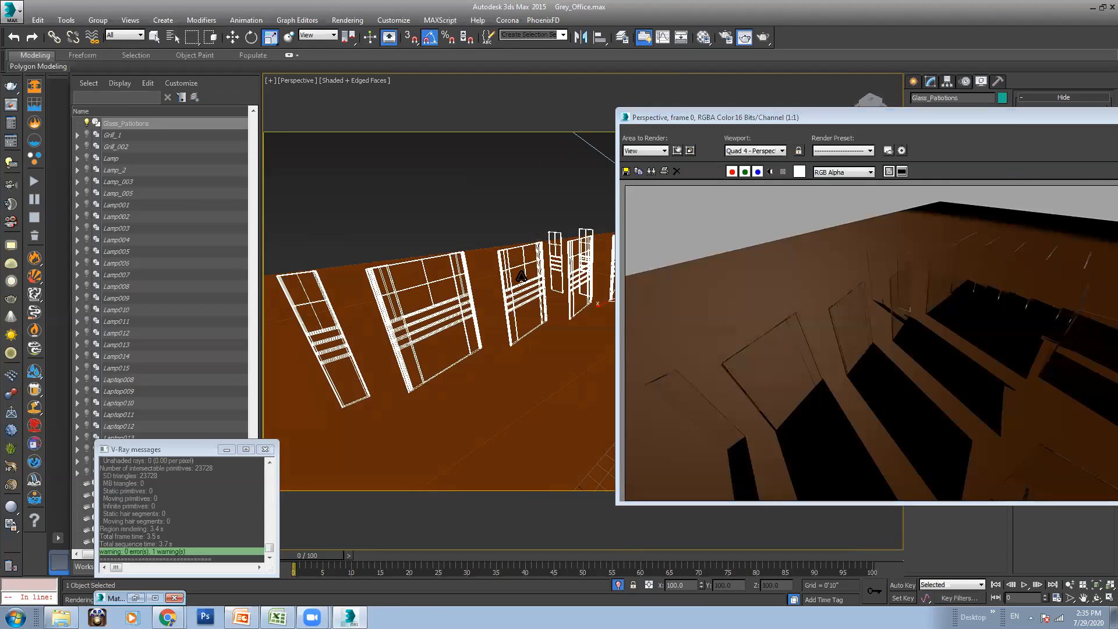
left_click(744, 37)
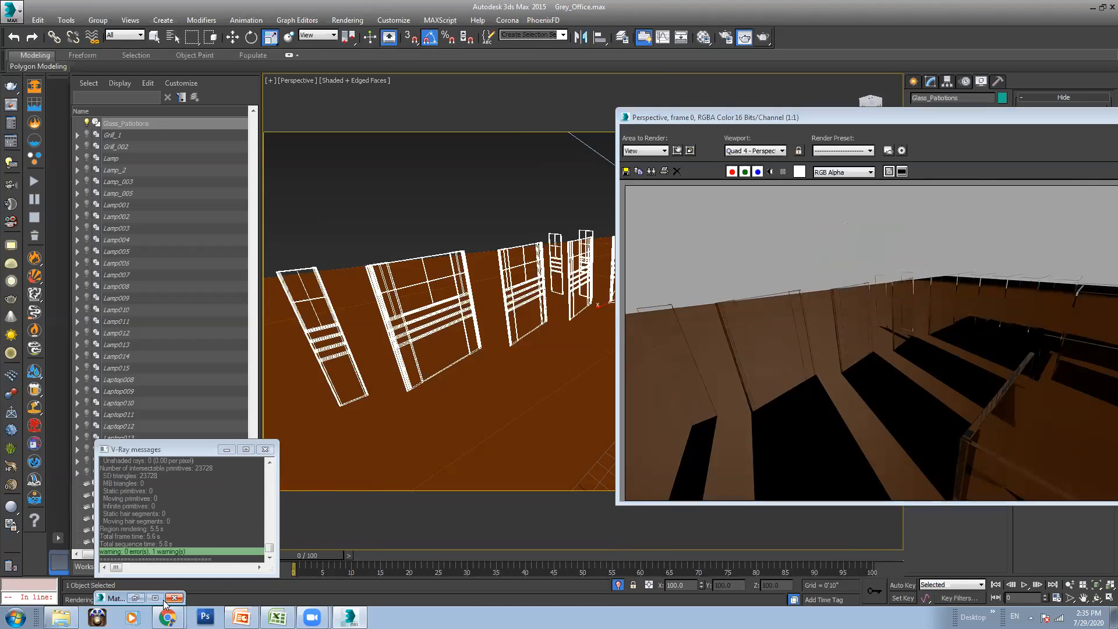
Switch to the Google Meet window in Chrome and place it beside the render to read the meeting chat
mouse_move(168, 616)
left_click(160, 575)
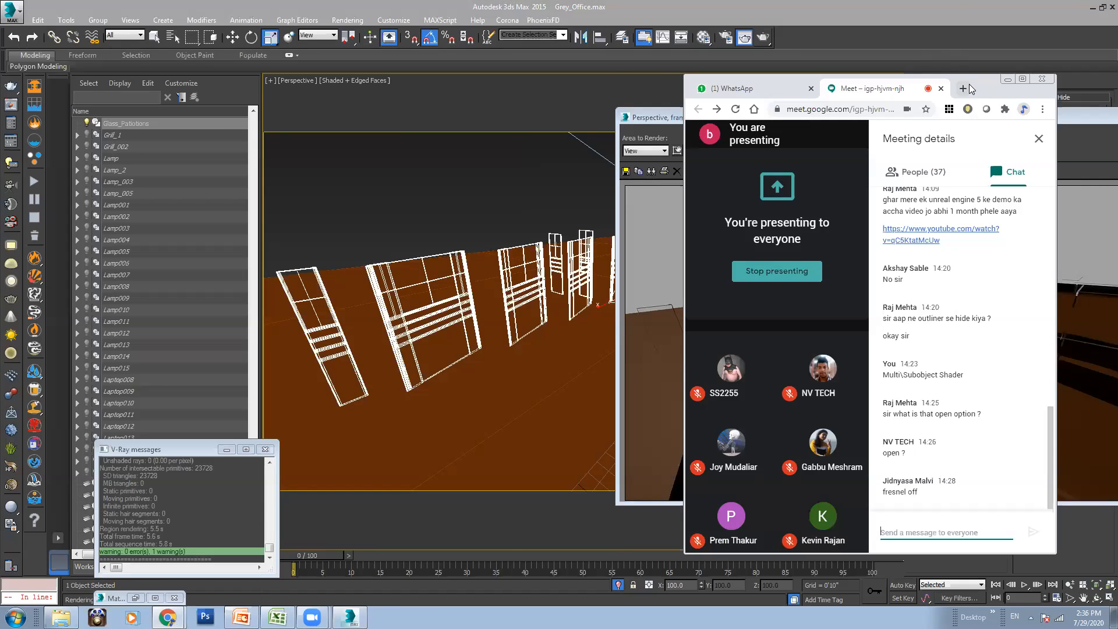
left_click_drag(971, 89, 536, 88)
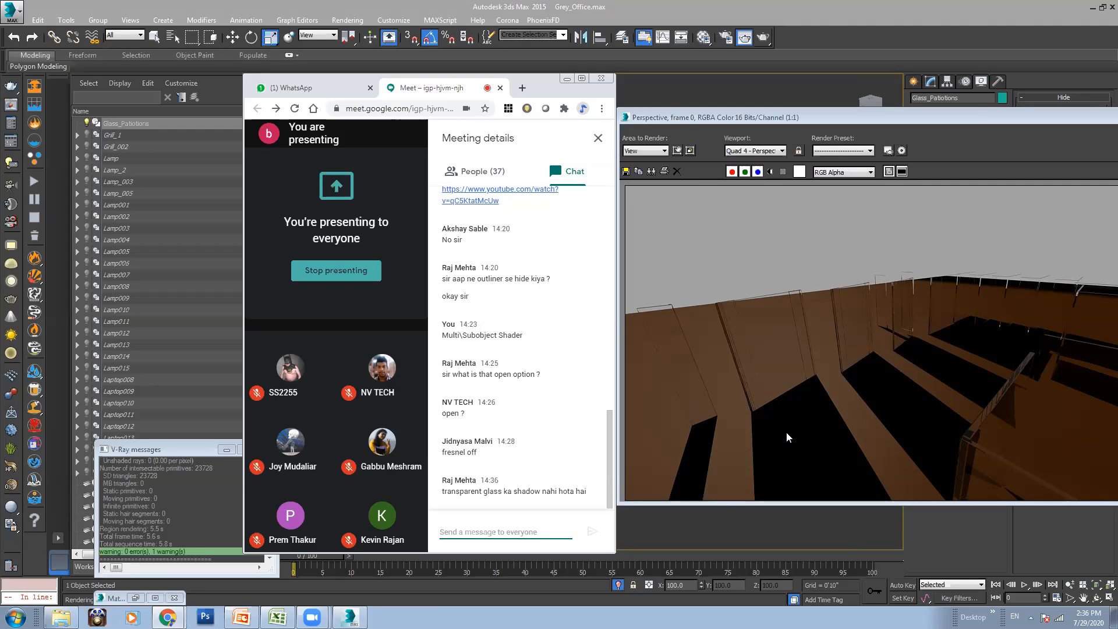
Turn Affect shadows back on in the Glass_Partitions material and arrange the Material Editor and render window for comparison
left_click(704, 36)
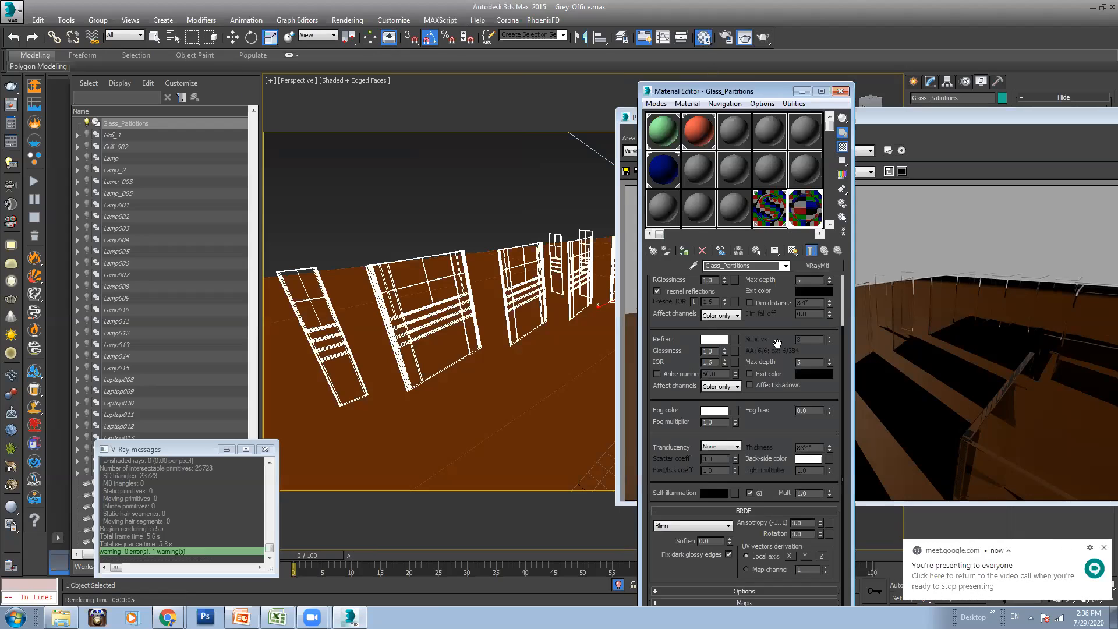
left_click_drag(743, 92, 455, 85)
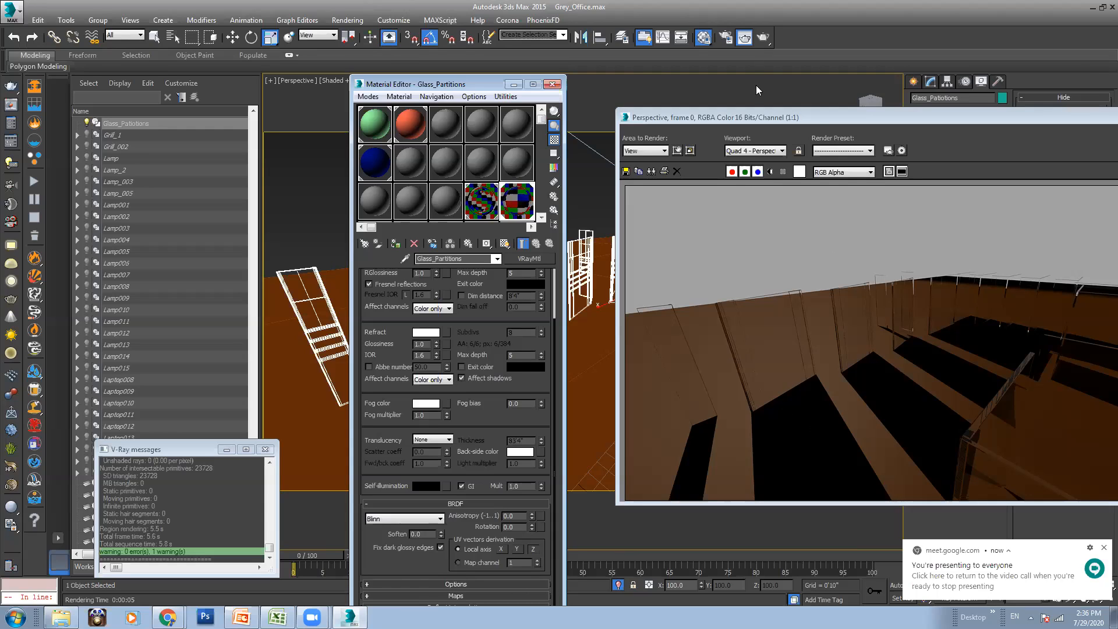
left_click_drag(799, 120, 677, 131)
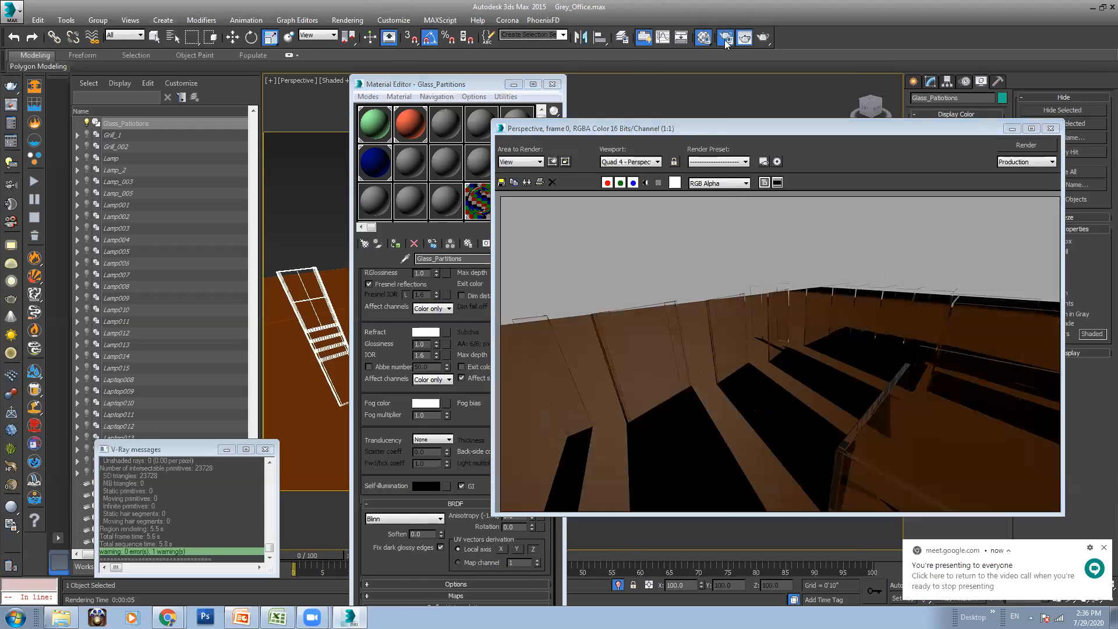
Enable V-Ray's built-in frame buffer, render the perspective view, and place the result beside the standard render window
left_click(725, 37)
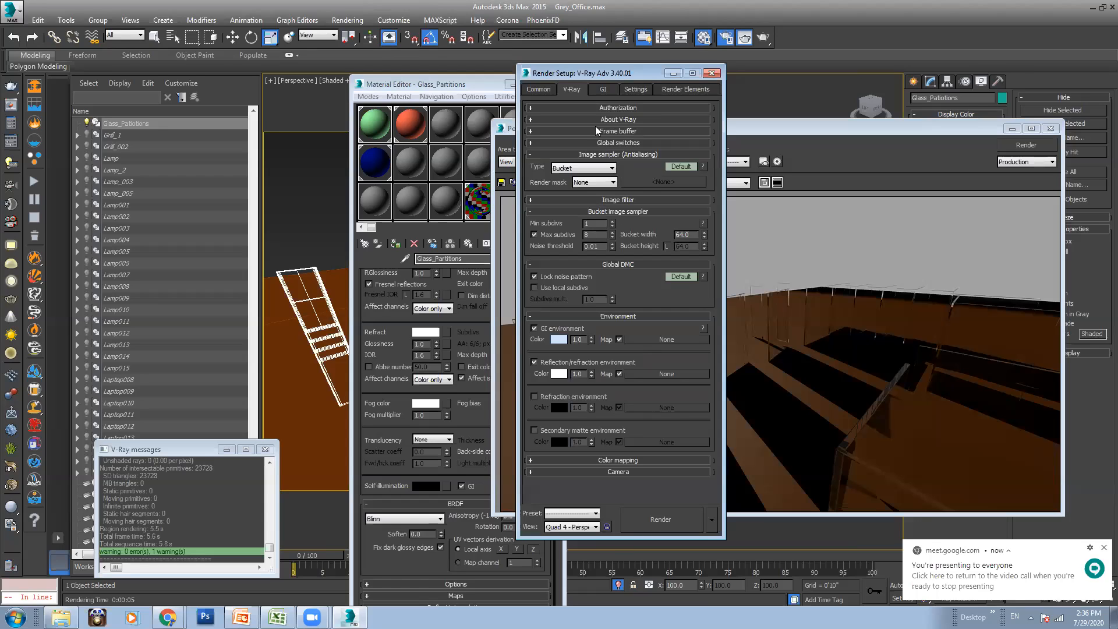
left_click(611, 130)
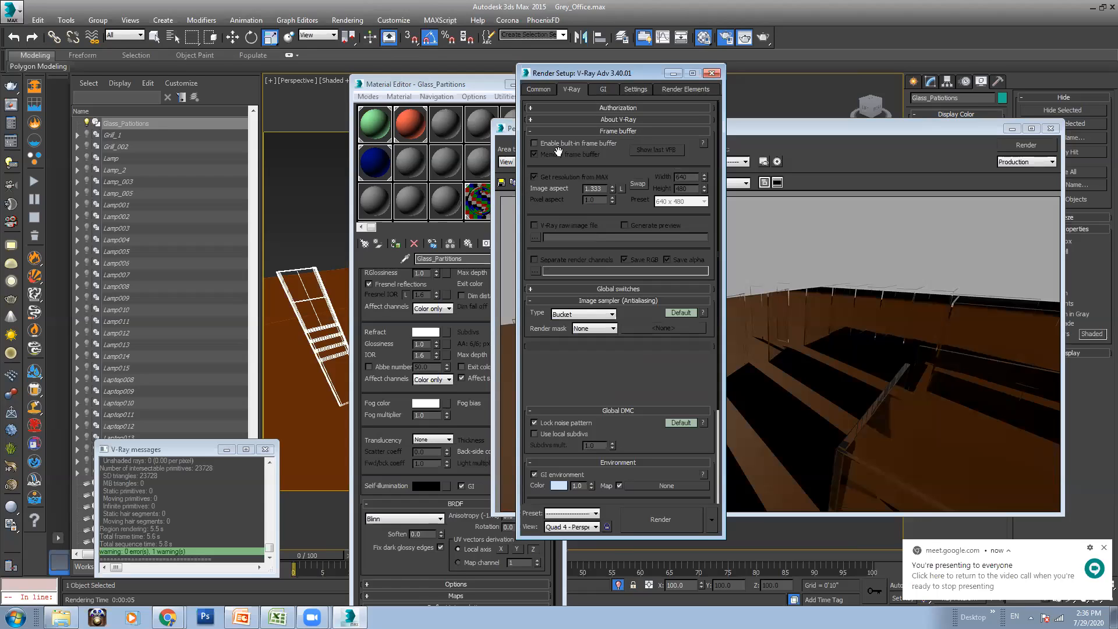
left_click(650, 150)
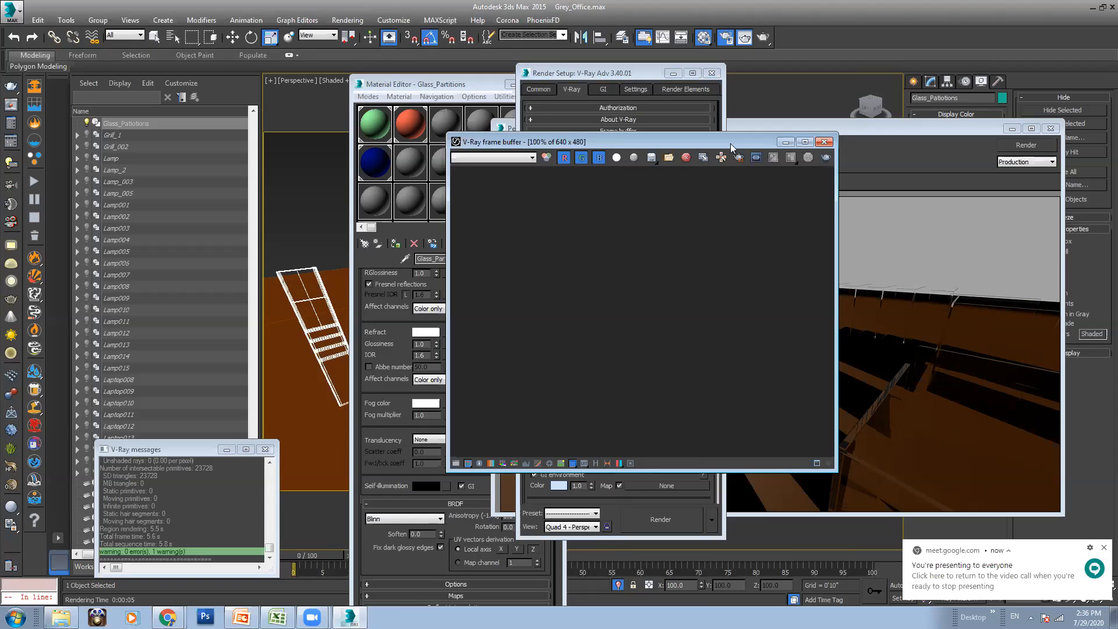
left_click_drag(731, 145, 431, 125)
left_click_drag(896, 130, 929, 120)
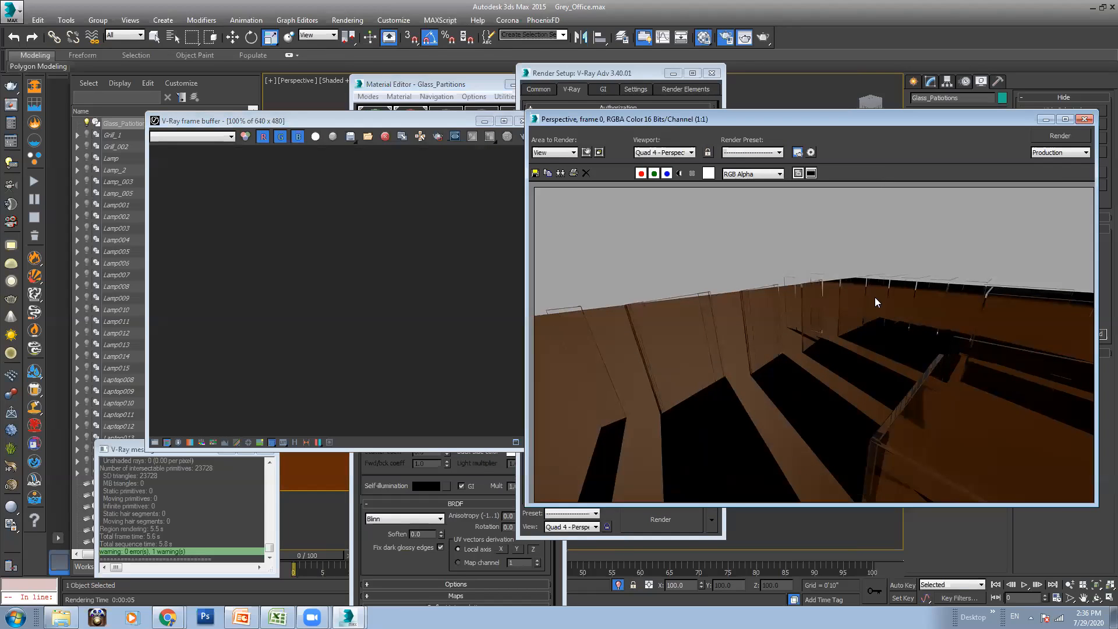
left_click(526, 136)
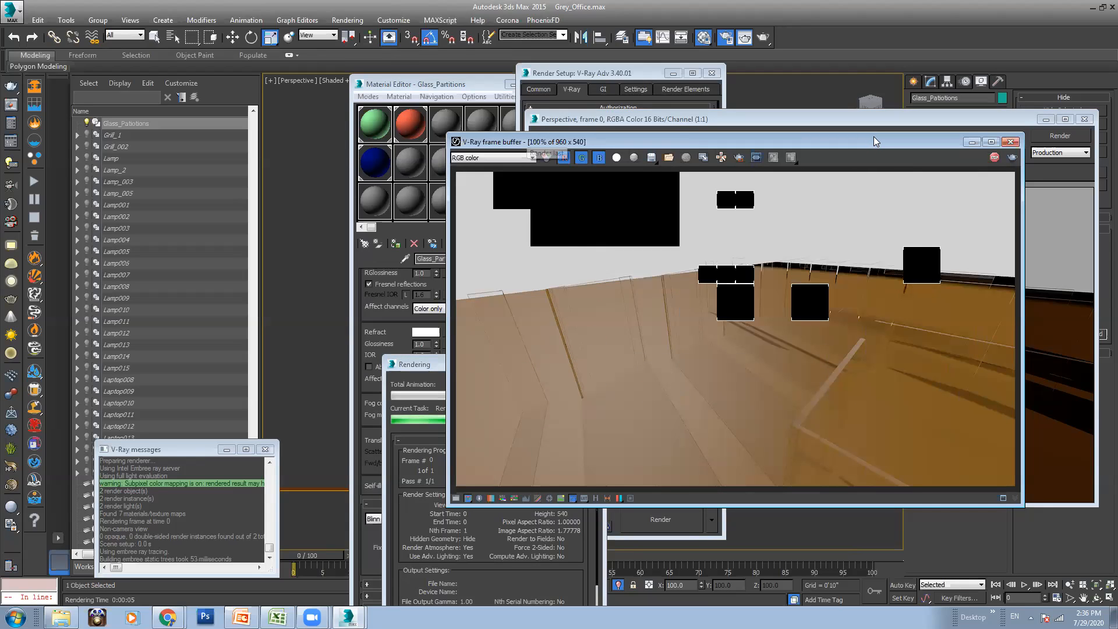
left_click_drag(865, 137, 484, 139)
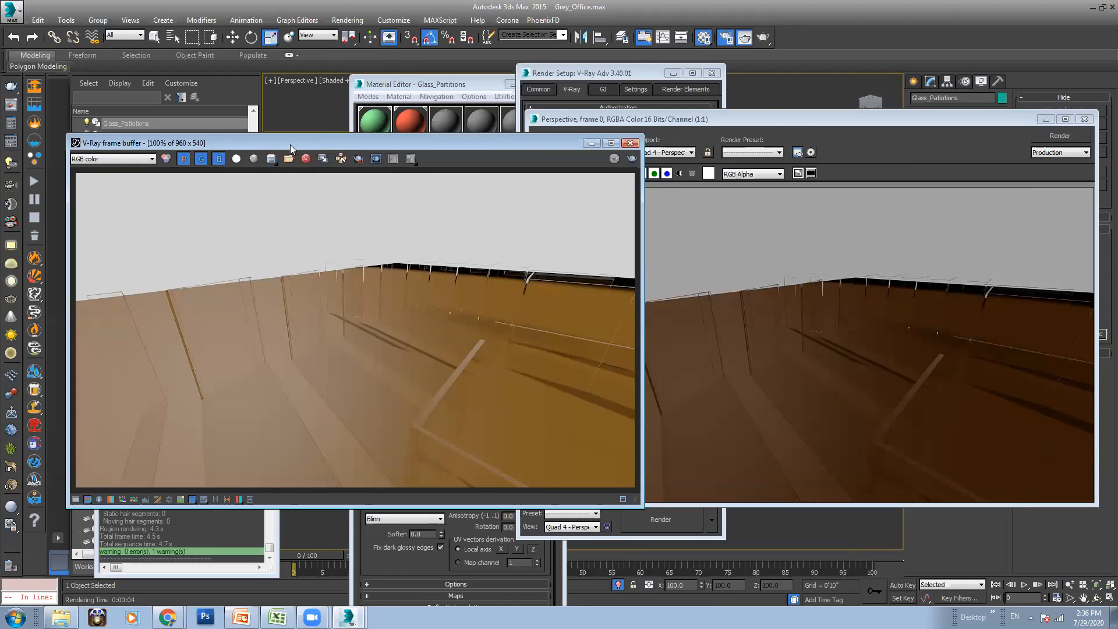
Enable Gamma/LUT Correction with gamma 2.2 in the 3ds Max preferences
left_click(393, 20)
left_click(420, 207)
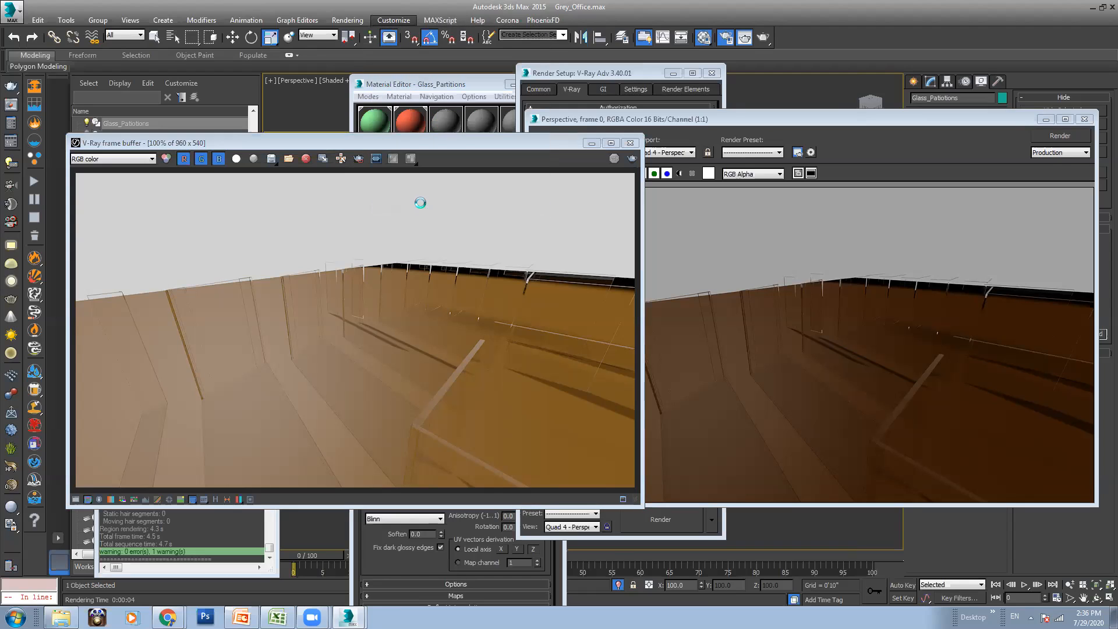
left_click(590, 152)
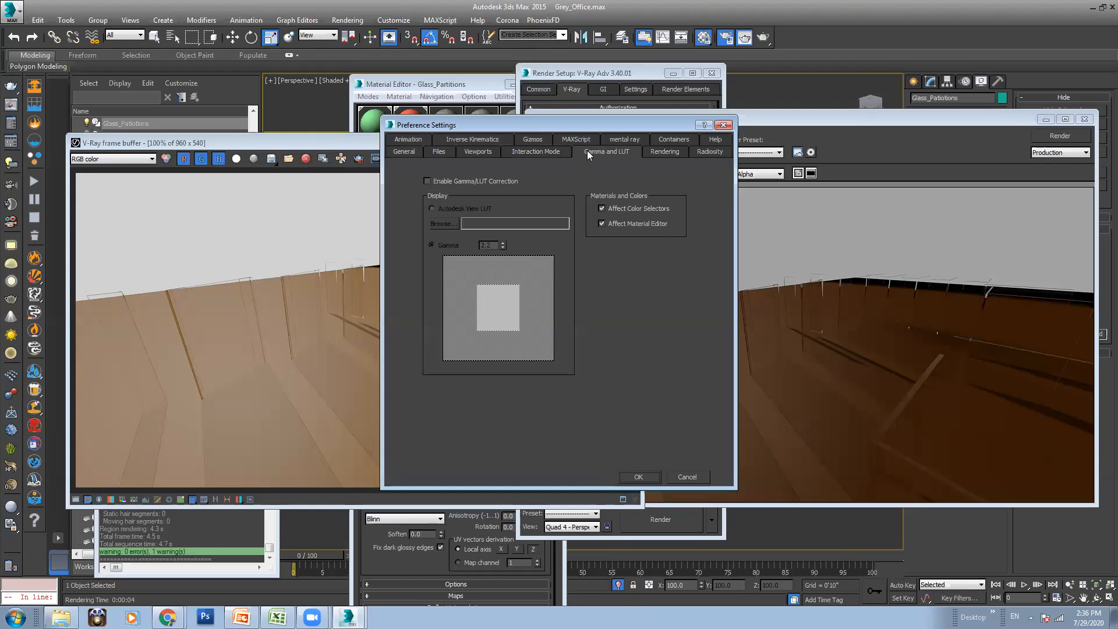
left_click(484, 185)
left_click(638, 476)
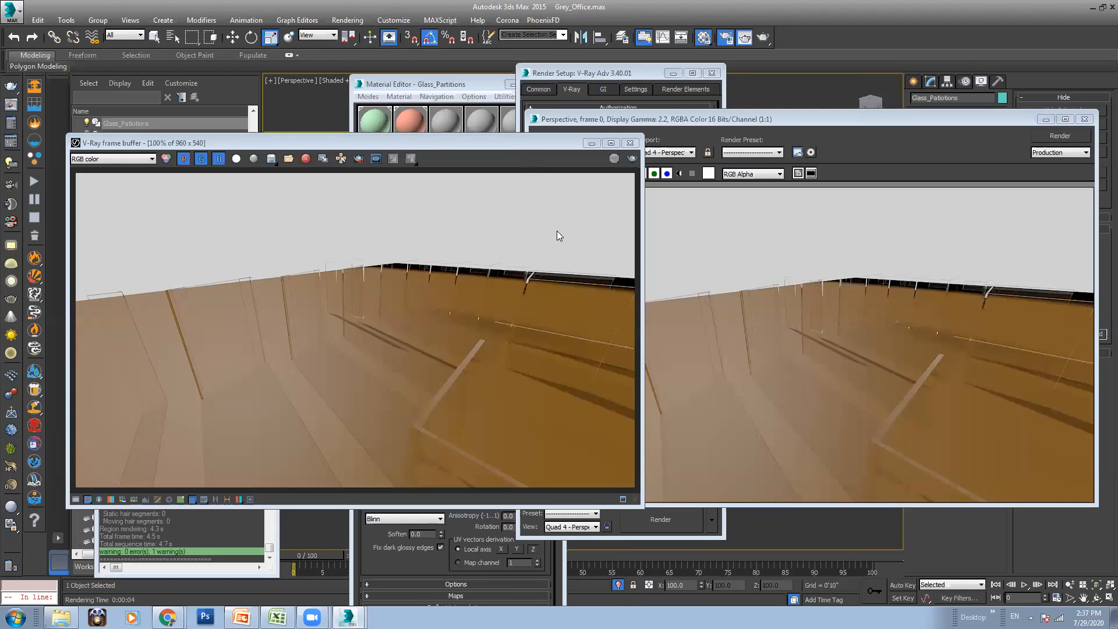
Reopen the Gamma and LUT preferences to review the display gamma and the material and colour options
left_click(401, 22)
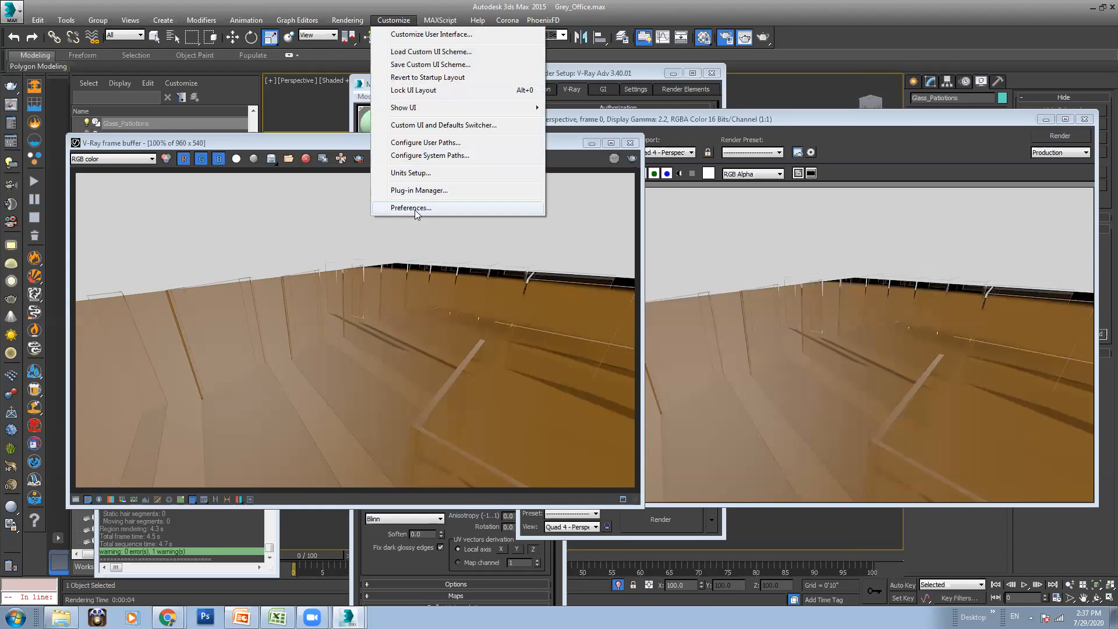
left_click(310, 6)
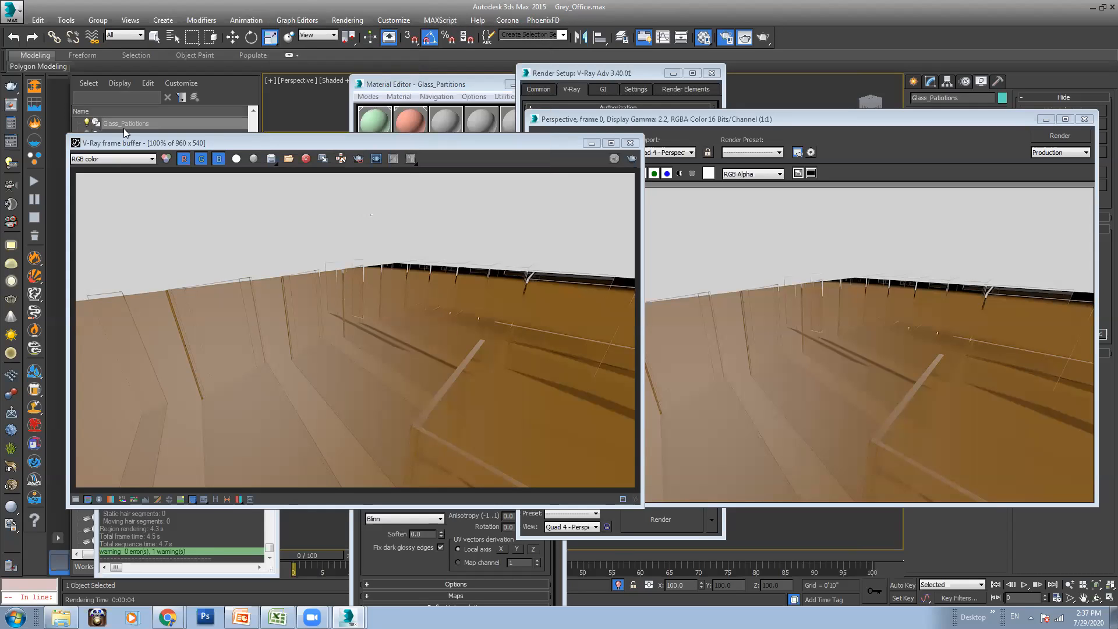
left_click(394, 21)
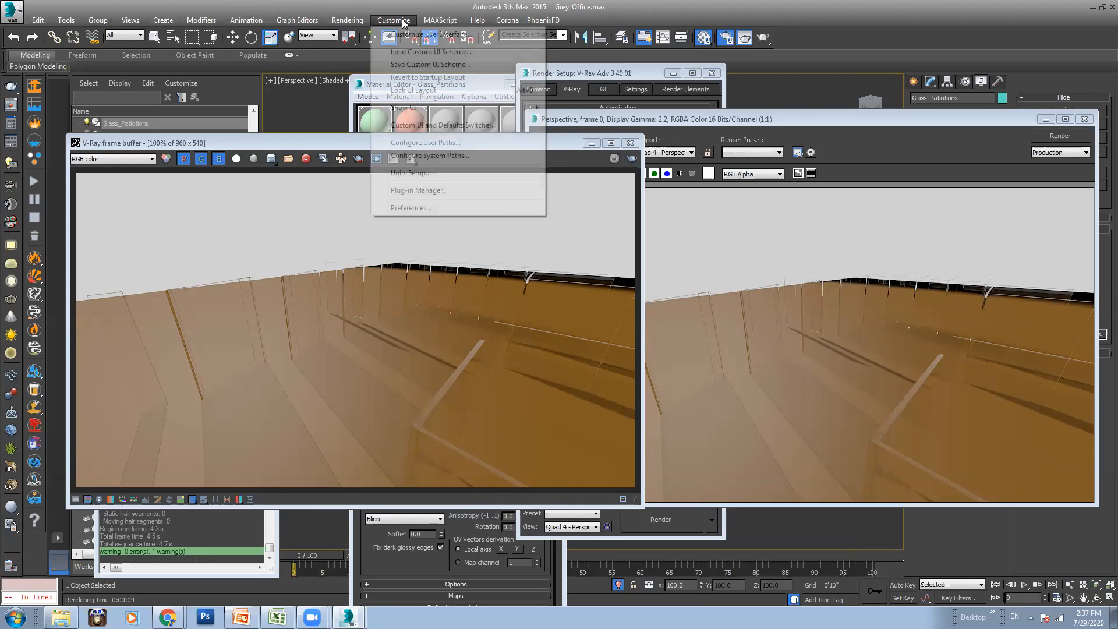
left_click(410, 207)
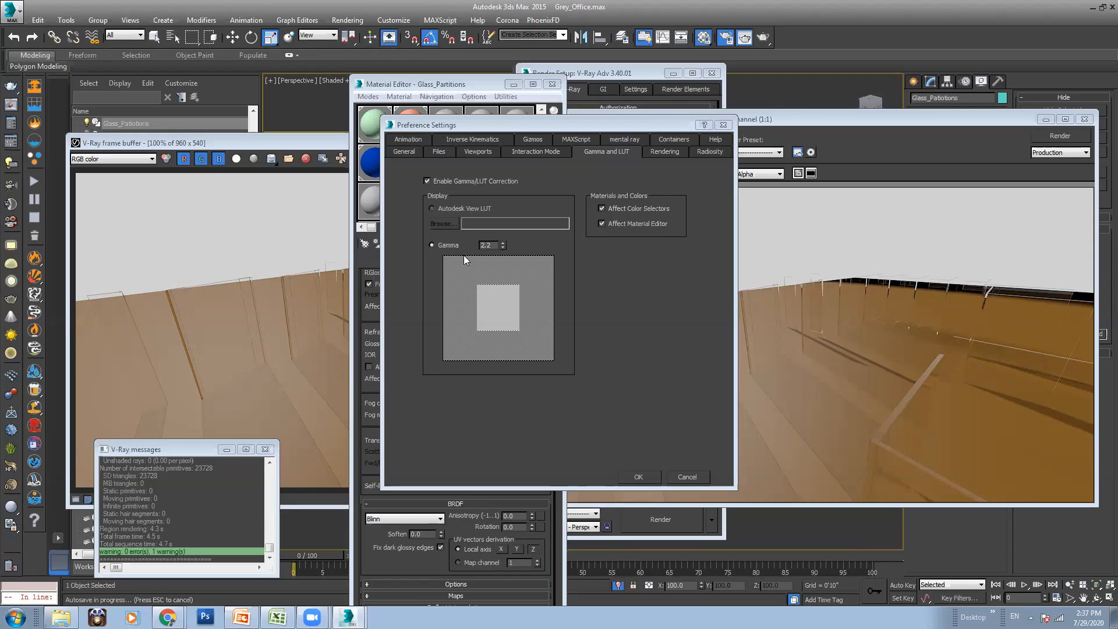
left_click(638, 477)
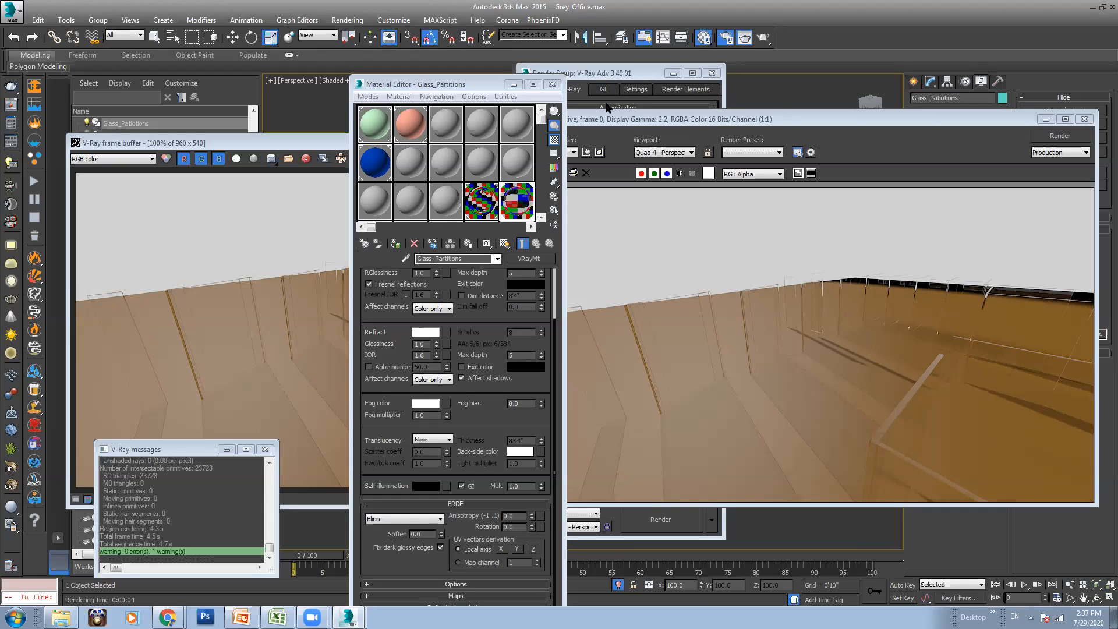
Clear the view of the Render Setup frame buffer settings and check the Gamma/LUT Correction preferences against them
left_click(512, 84)
left_click_drag(709, 121, 665, 231)
left_click(623, 72)
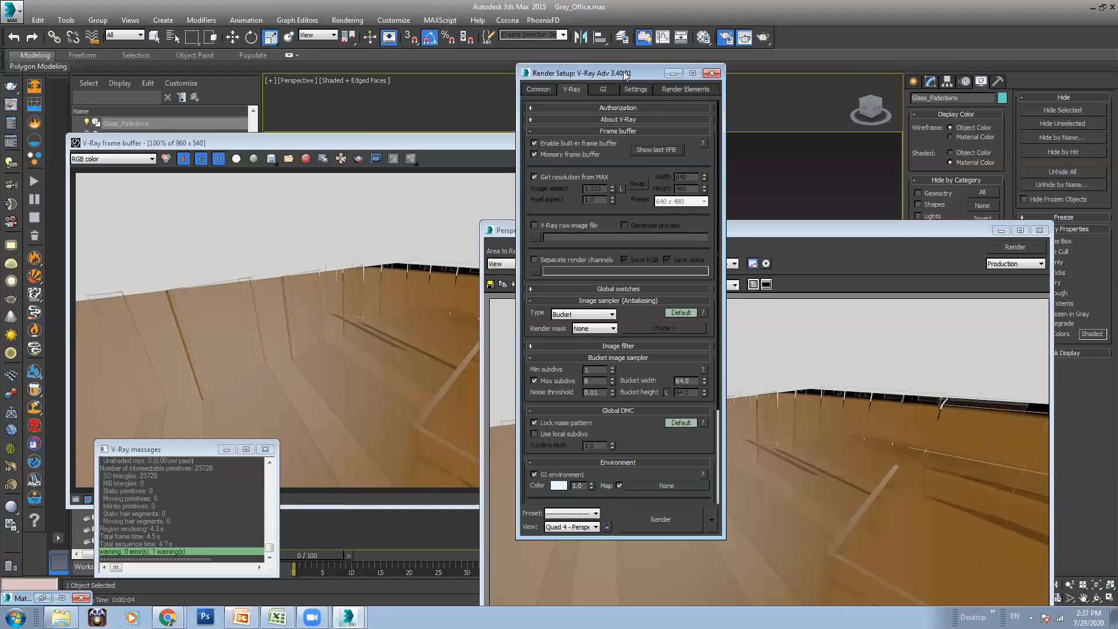
left_click(393, 20)
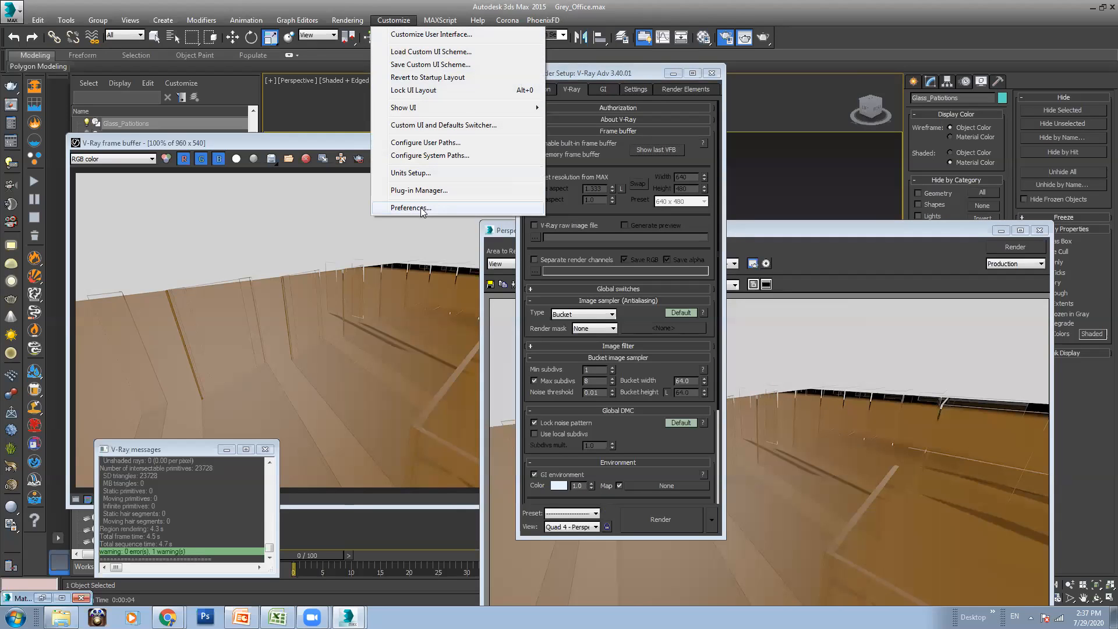
left_click(423, 210)
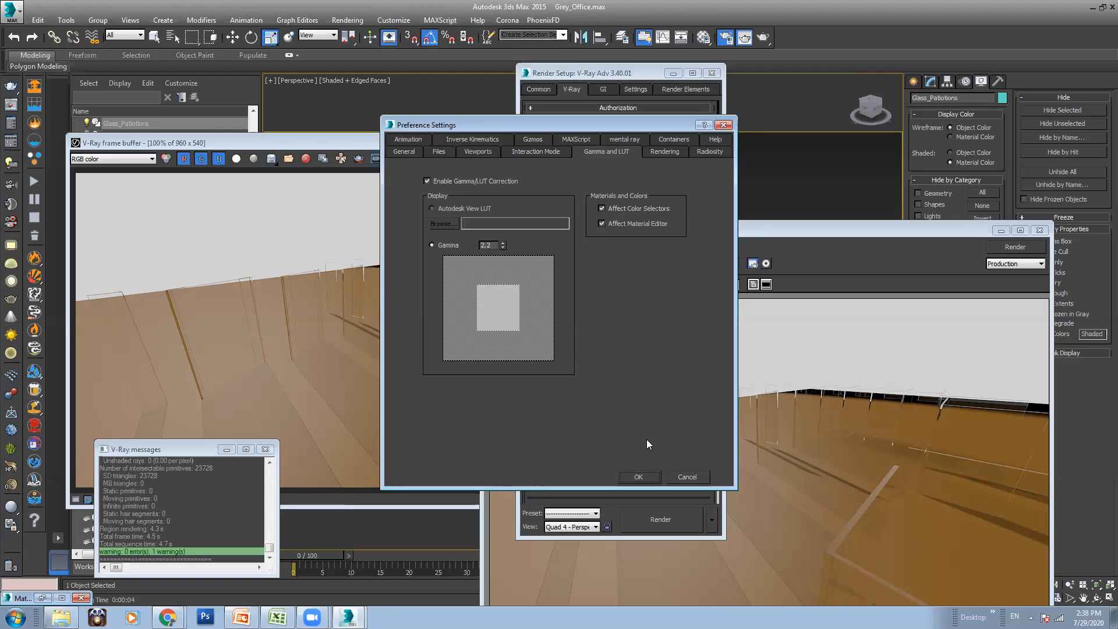
left_click(636, 475)
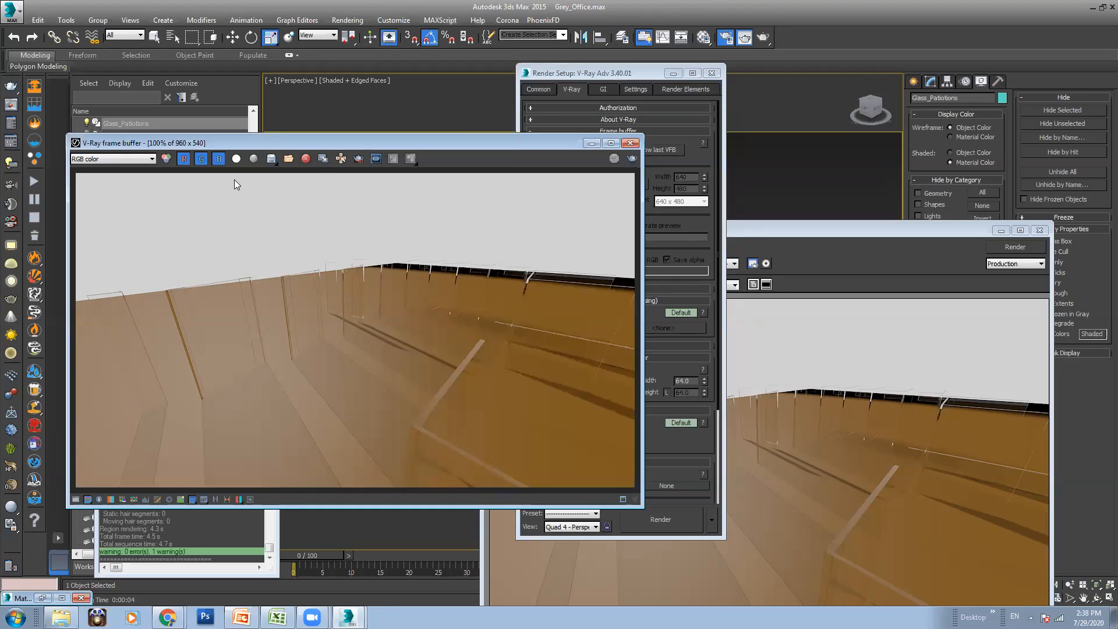
Duplicate the V-Ray render to a separate window, turn off Affect shadows in Glass_Partitions, and render again
left_click(322, 159)
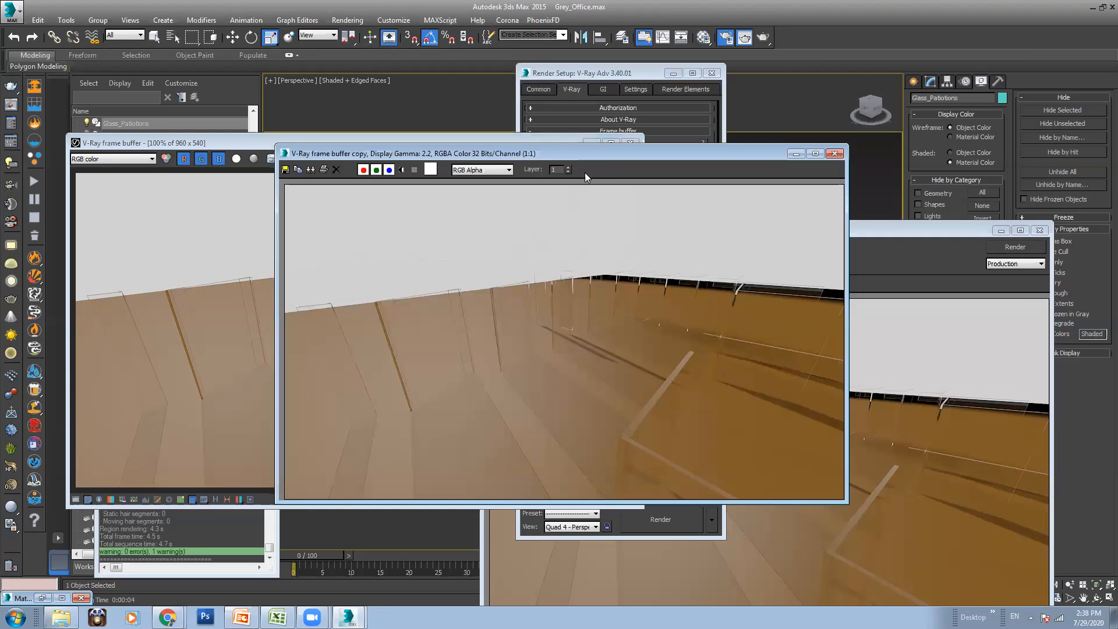
left_click_drag(588, 161, 609, 264)
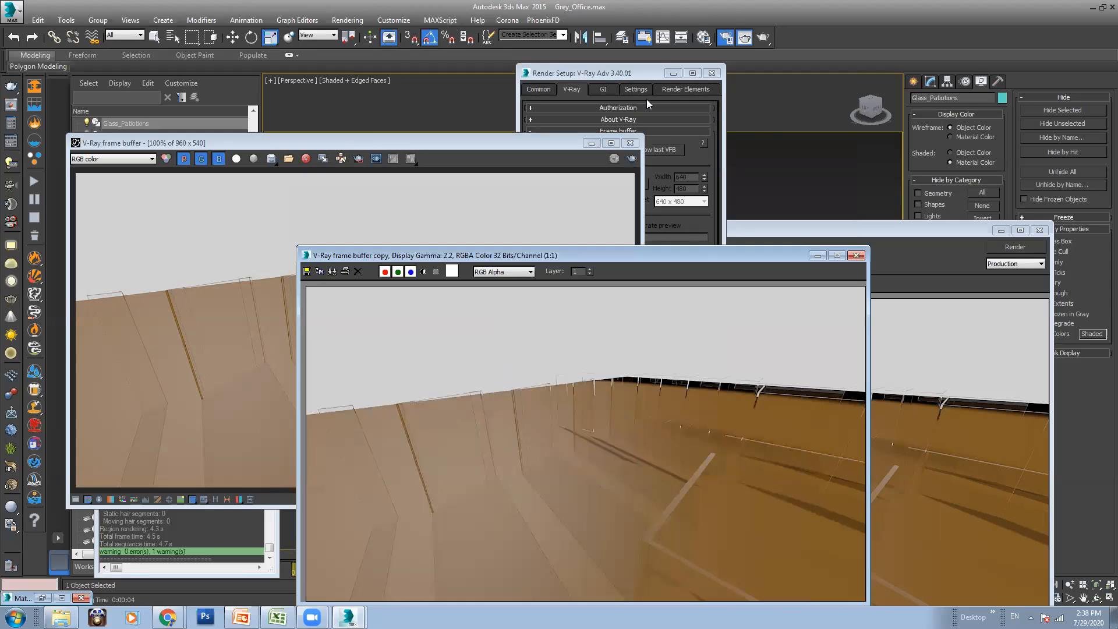
left_click(703, 37)
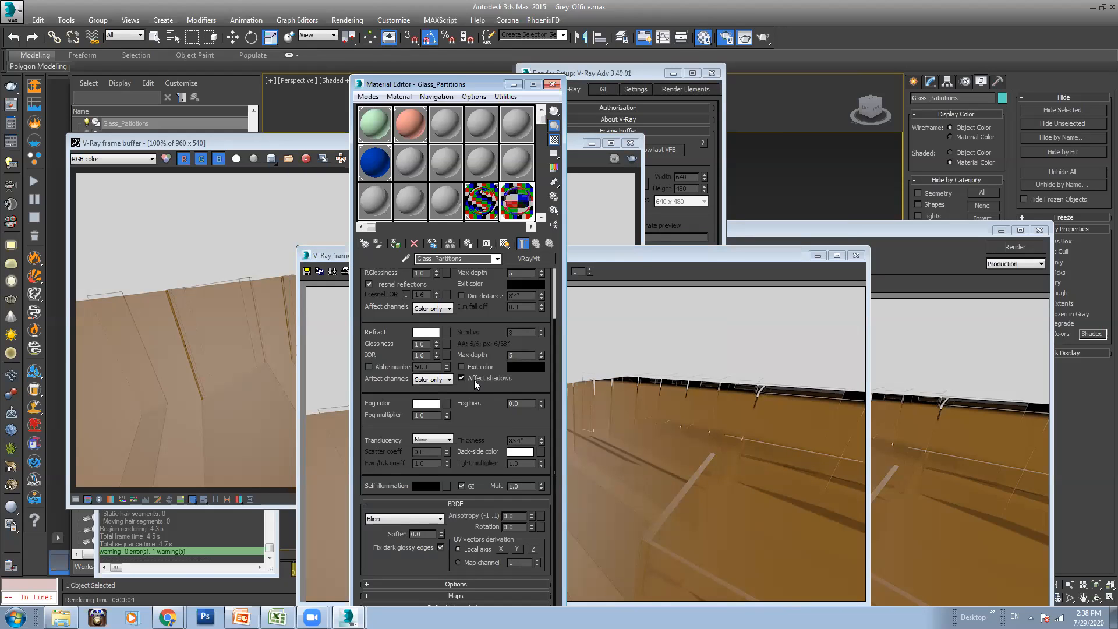
left_click(198, 251)
left_click(632, 158)
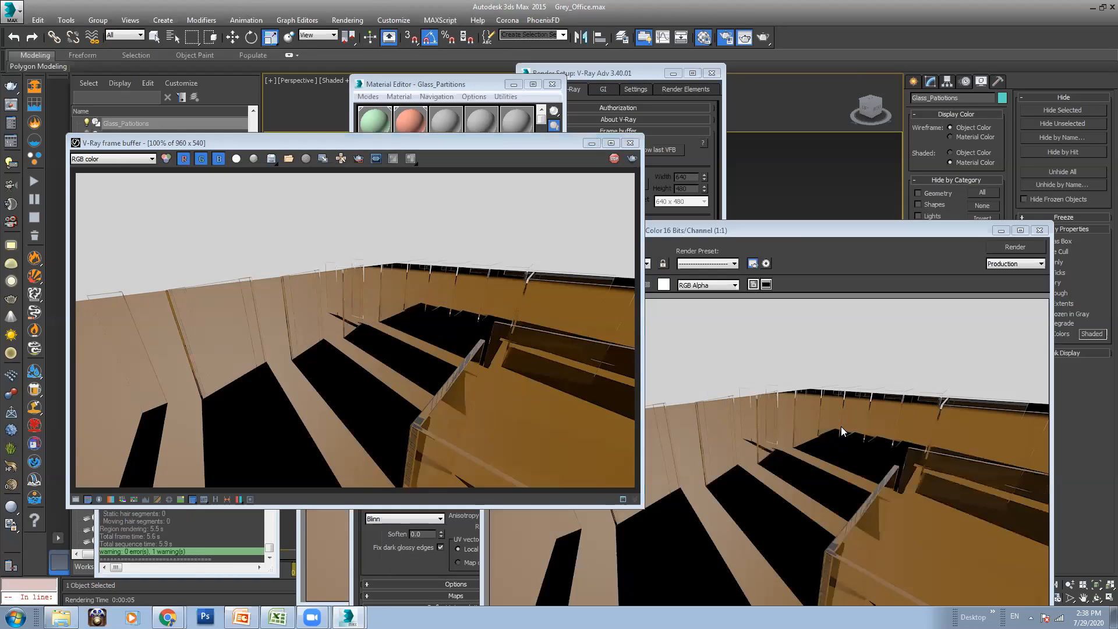
Compare the new shadows in the standard render window and the V-Ray frame buffer, then minimise the standard window
left_click_drag(737, 232, 754, 135)
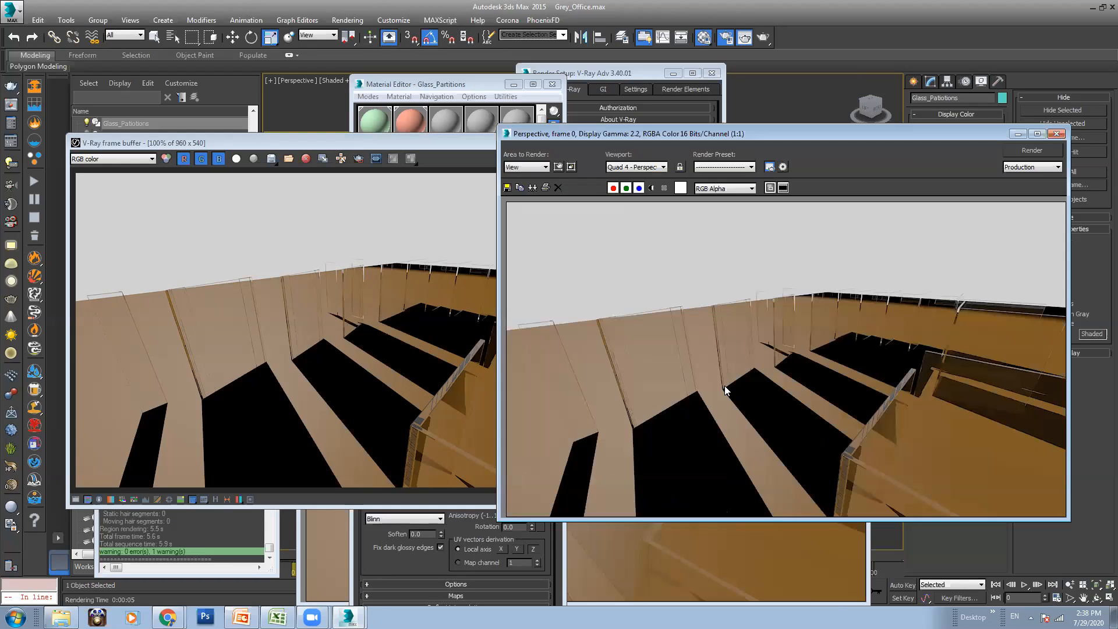
left_click(1018, 135)
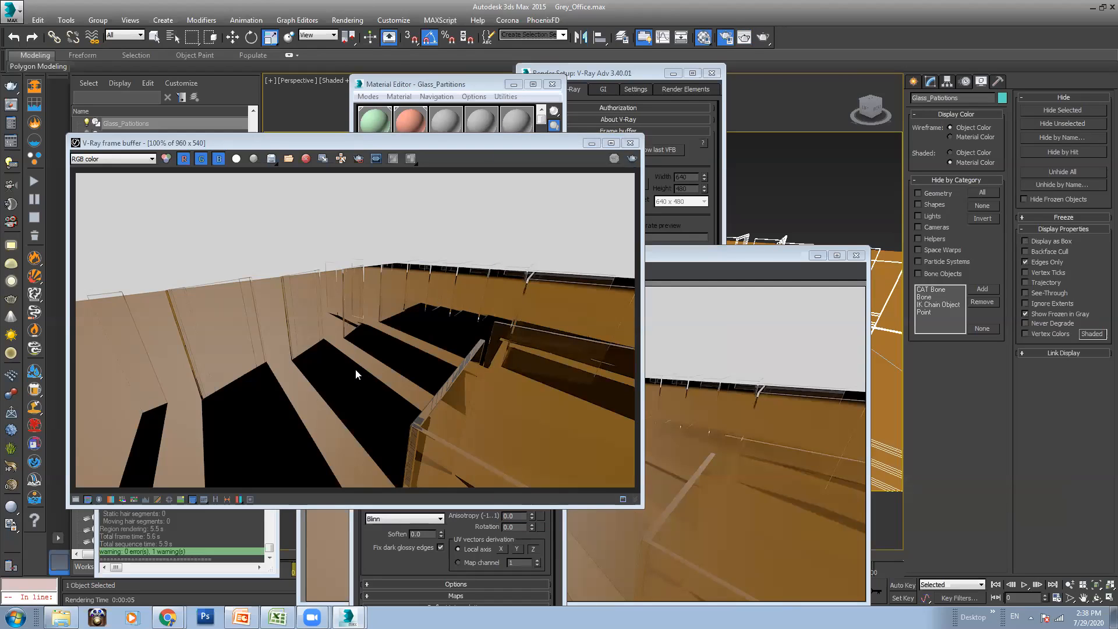
scroll(357, 374, "down", 2)
scroll(321, 356, "up", 2)
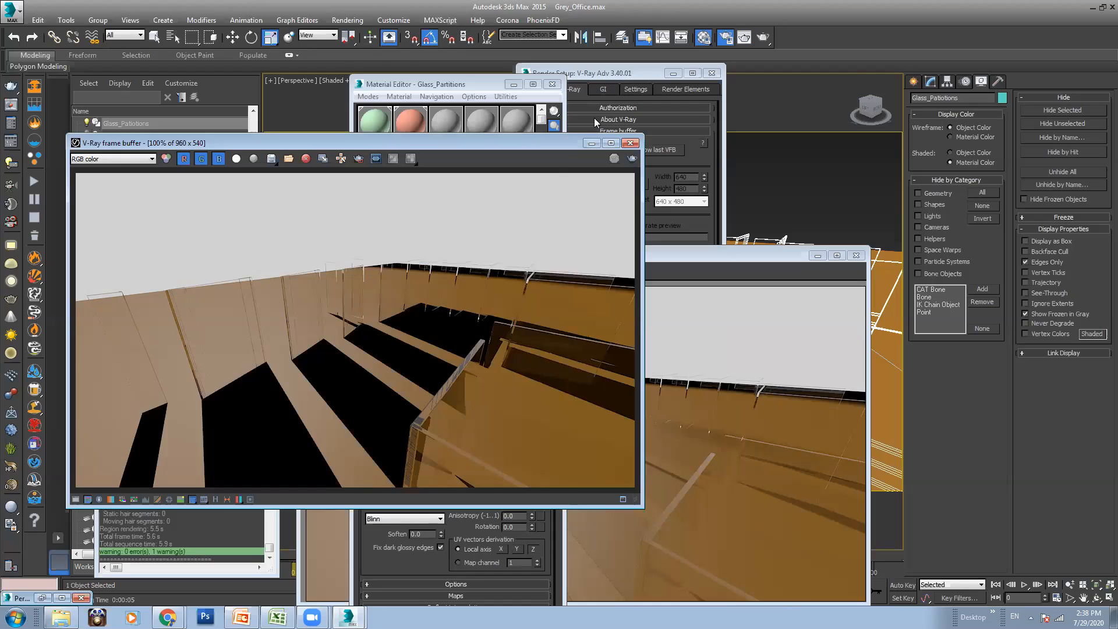
Turn Affect shadows back on in the refraction settings of the Glass_Partitions material
left_click(470, 89)
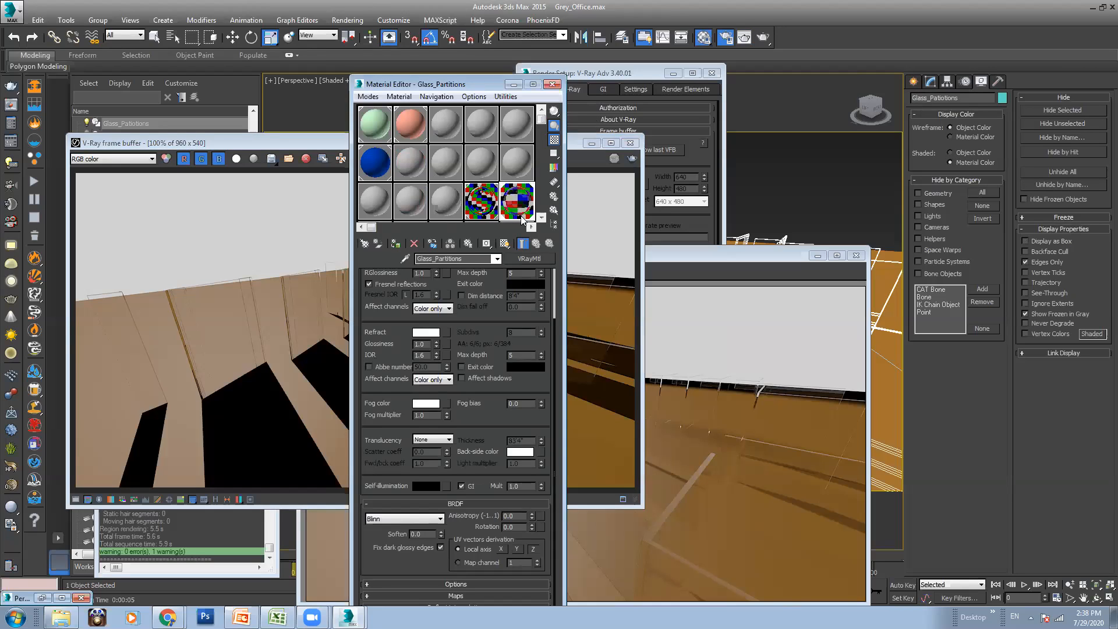
left_click(477, 380)
left_click(262, 366)
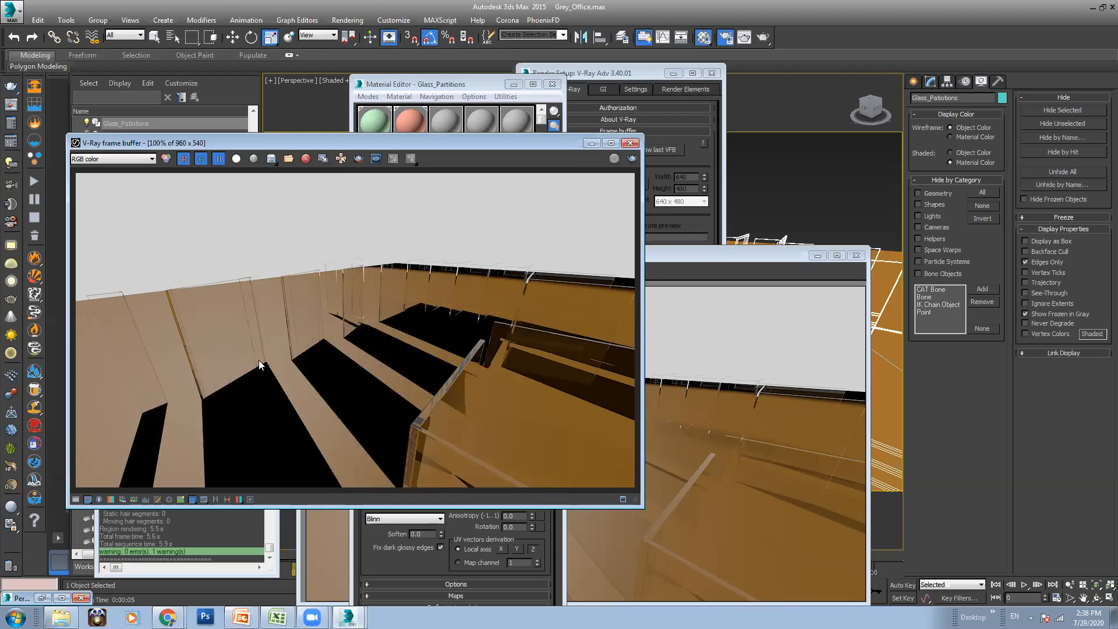
Clear the frame buffer, Material Editor, Render Setup and render copy windows away from the viewport
left_click(479, 87)
left_click(591, 143)
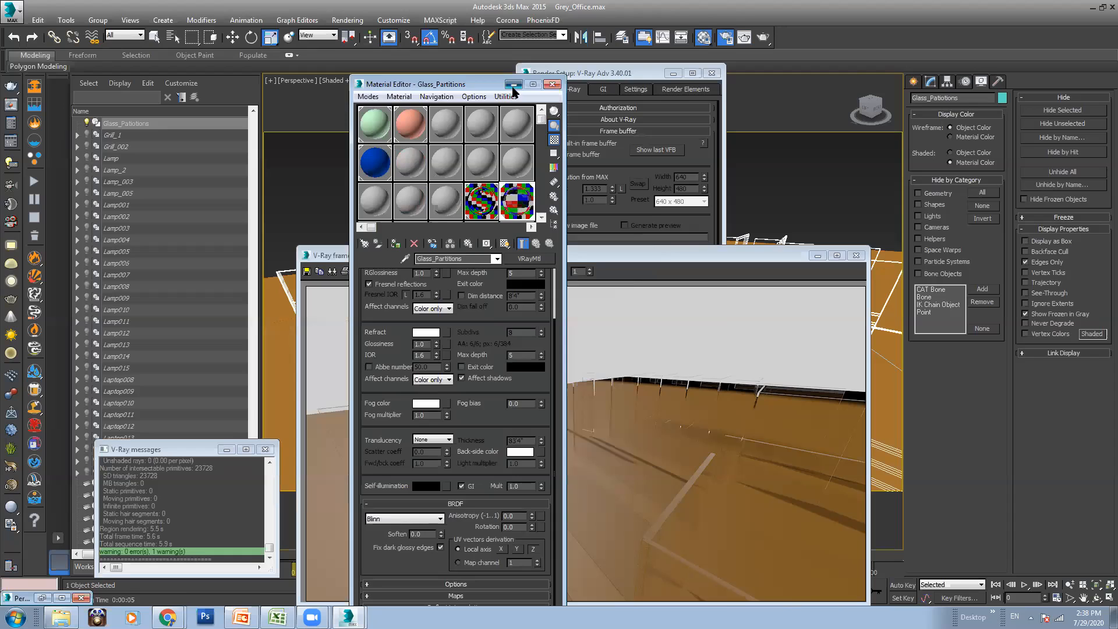
left_click(514, 85)
left_click(673, 73)
left_click(856, 255)
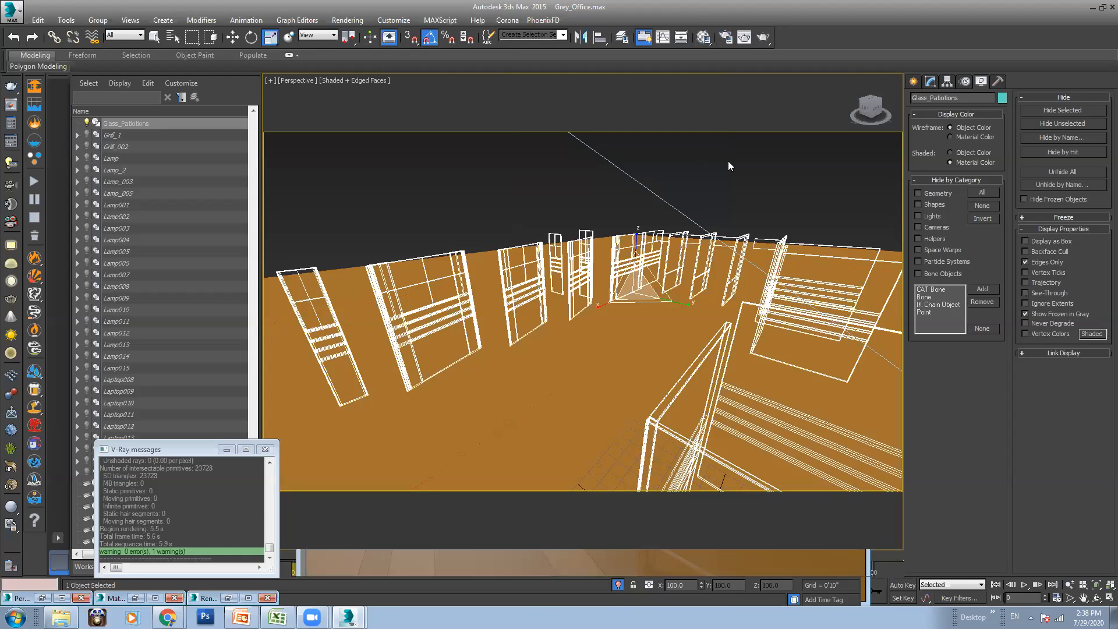
Deselect the glass partitions and end their isolation to show the whole office scene
left_click(731, 158)
scroll(725, 211, "up", 2)
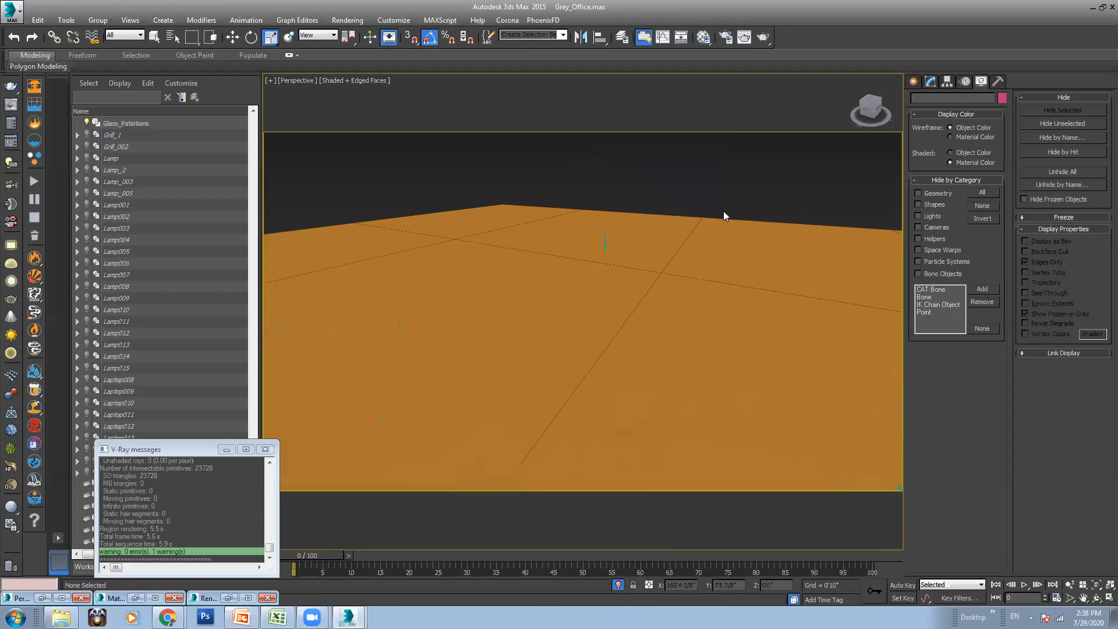
left_click(618, 585)
Isolate Line013, sample its material in the Material Editor, and return to the full office scene
left_click(618, 226)
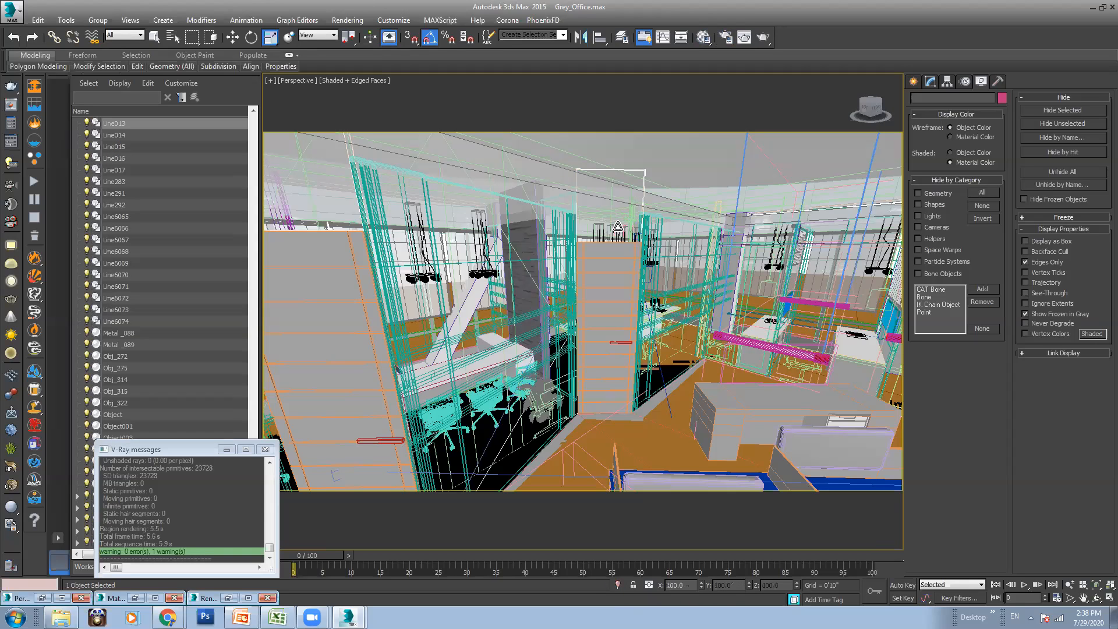
key("alt+q")
left_click(703, 37)
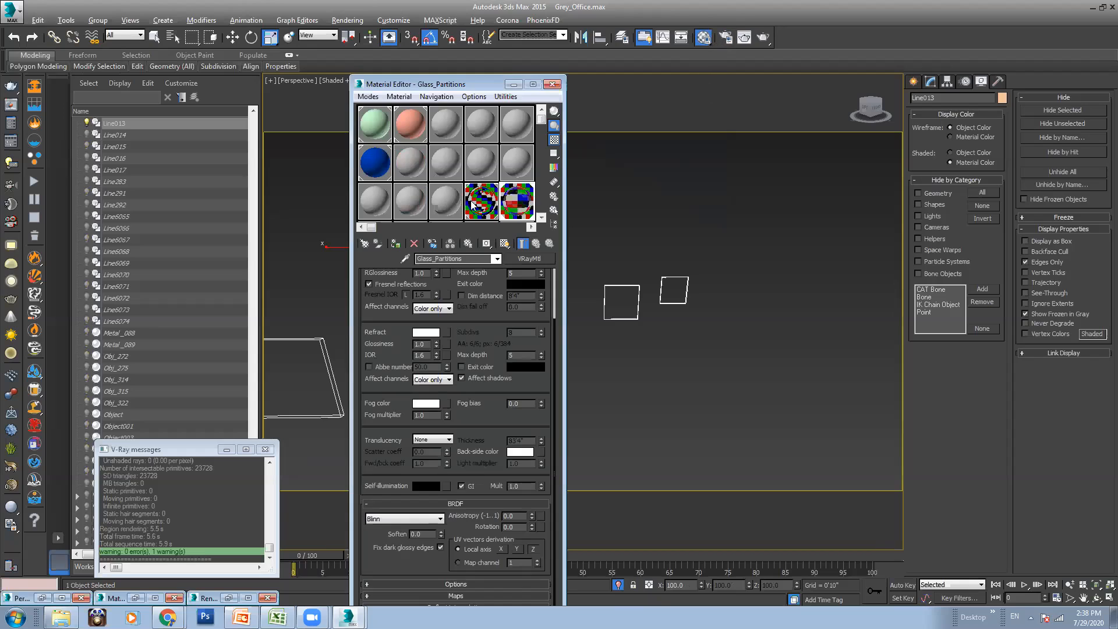
left_click(405, 258)
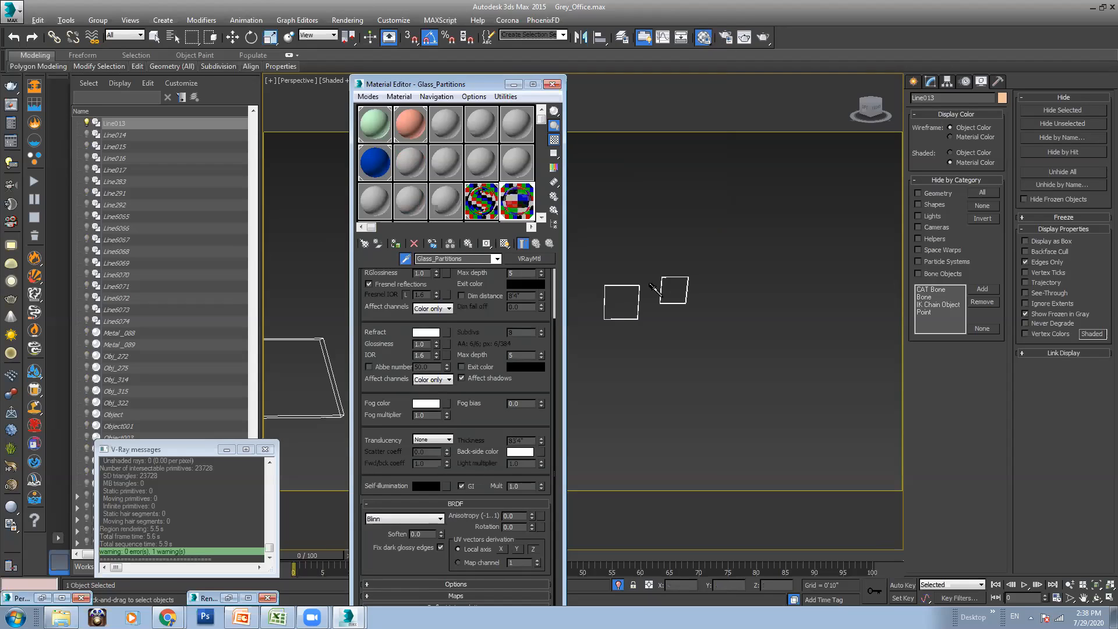
left_click(619, 283)
left_click(551, 83)
left_click(618, 584)
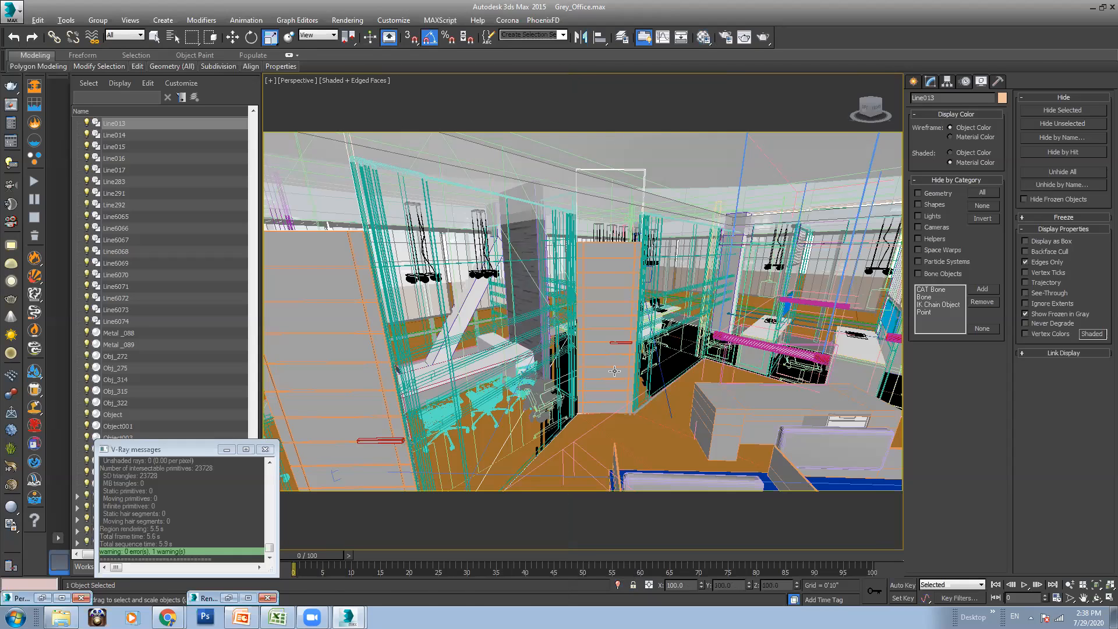
Look through Camera006, display the viewport in wireframe, and change it to a free Perspective view
key("c")
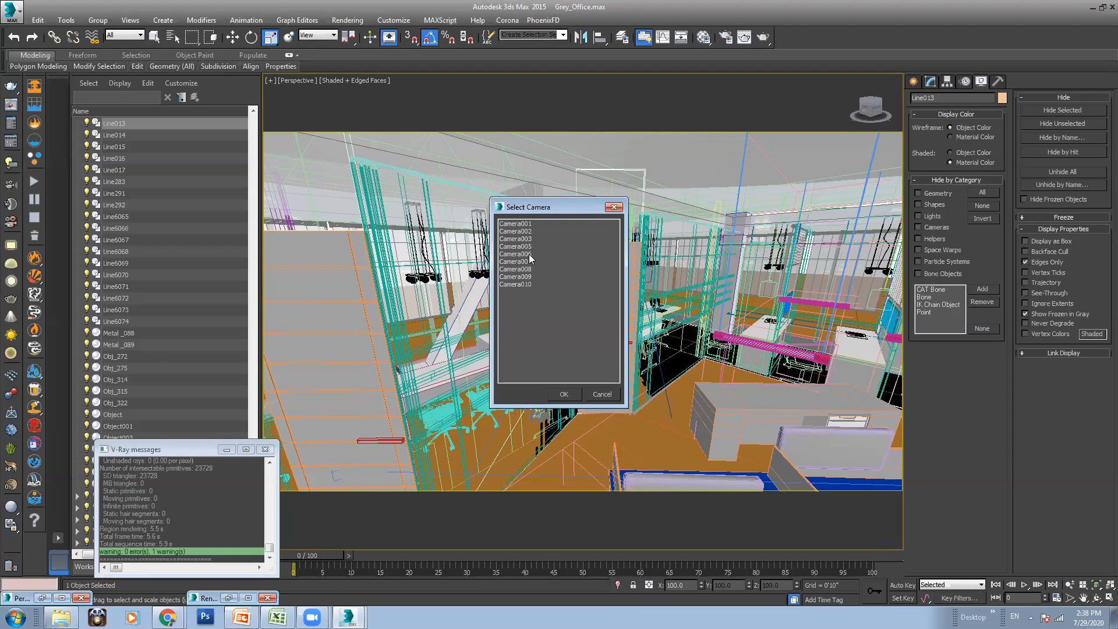
double_click(529, 254)
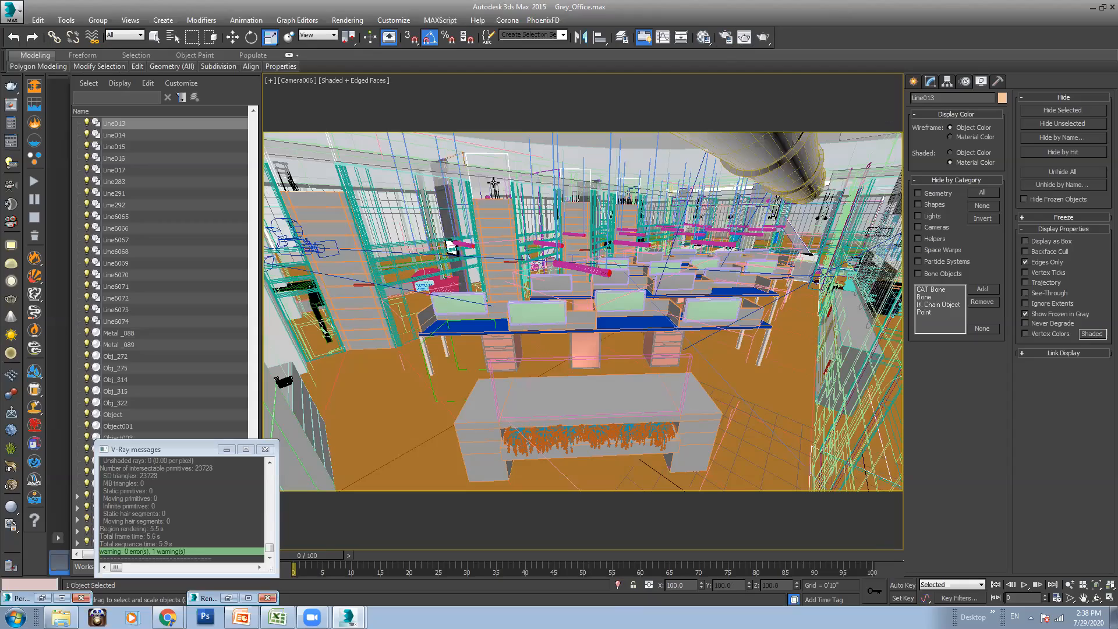
key("F3")
left_click(297, 81)
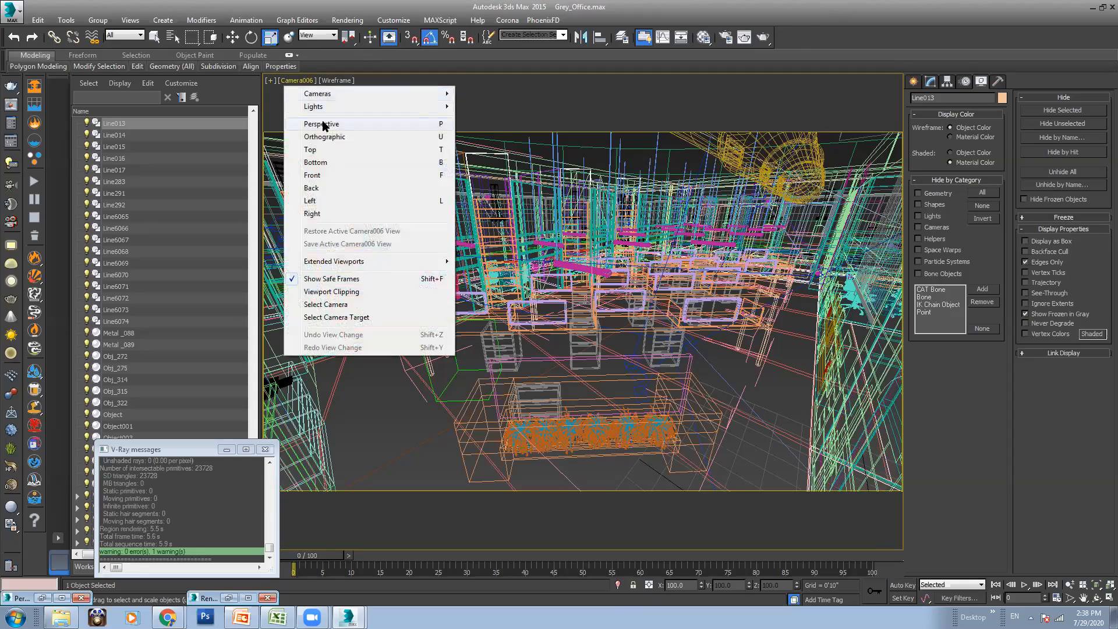
left_click(321, 124)
Select the large curved backdrop Cylinder001 outside the office and hide it
scroll(585, 223, "down", 5)
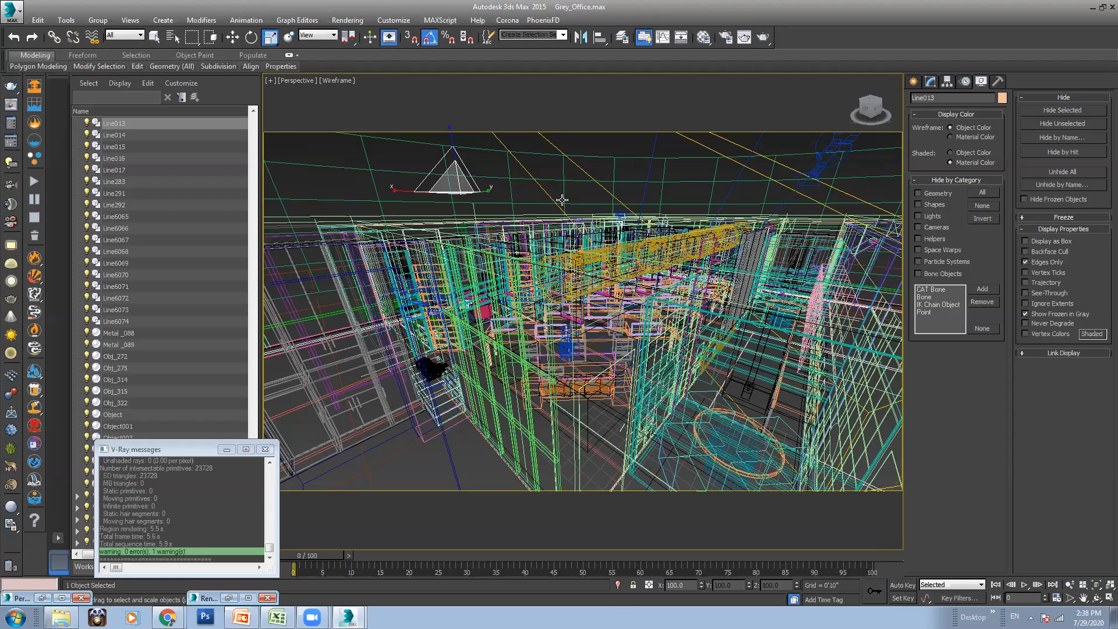
scroll(564, 204, "down", 10)
scroll(589, 187, "down", 5)
middle_click_drag(589, 187, 569, 230, "alt")
scroll(547, 221, "up", 8)
scroll(537, 192, "down", 8)
scroll(607, 262, "up", 2)
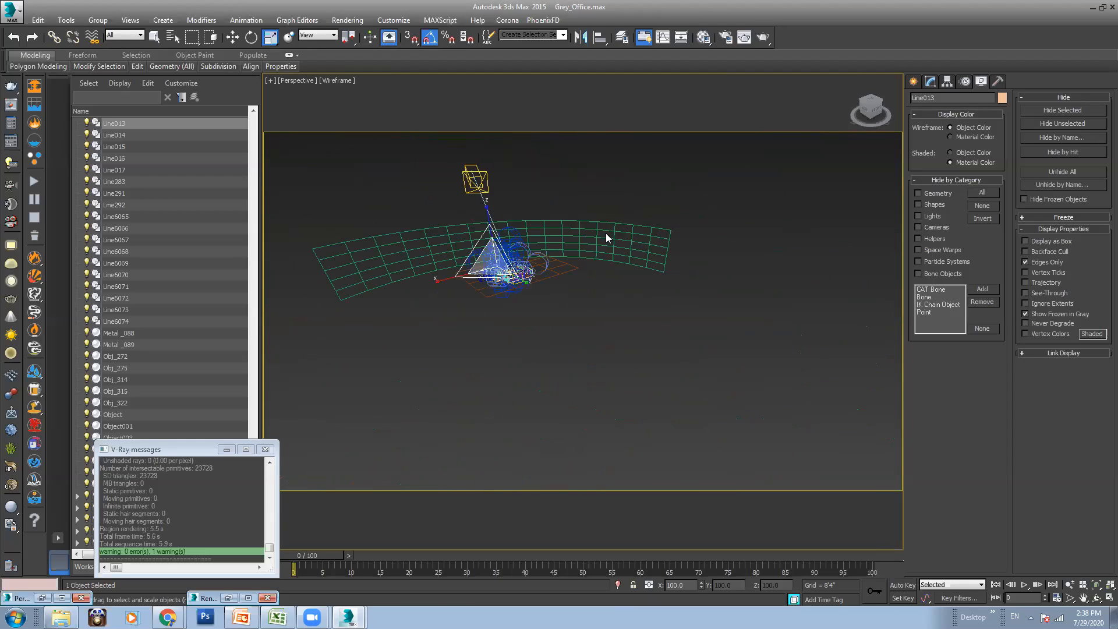
left_click_drag(593, 223, 588, 229)
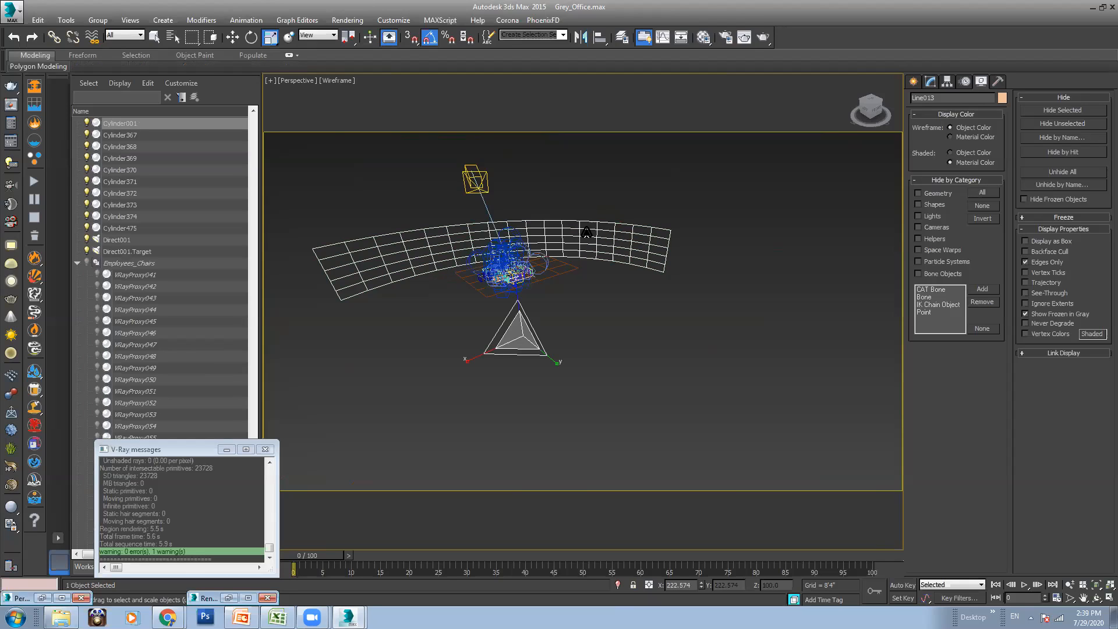
right_click(589, 232)
left_click(616, 207)
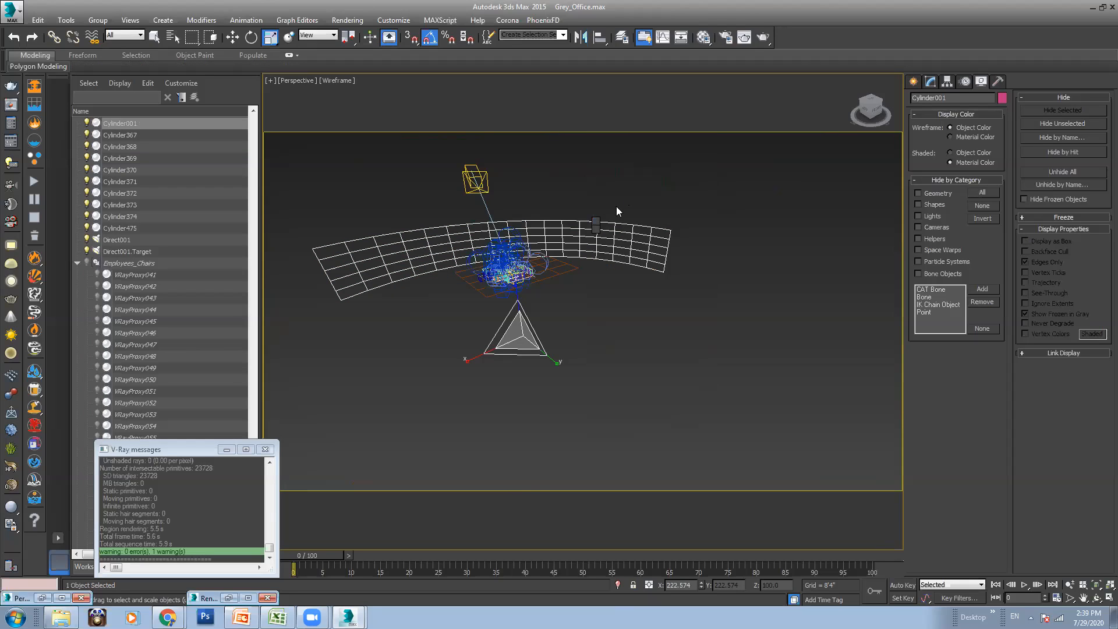
Return the viewport to Camera006, render it, and bring up the V-Ray frame buffer
scroll(527, 250, "up", 2)
scroll(527, 251, "up", 5)
middle_click_drag(578, 291, 668, 292)
scroll(676, 314, "down", 8)
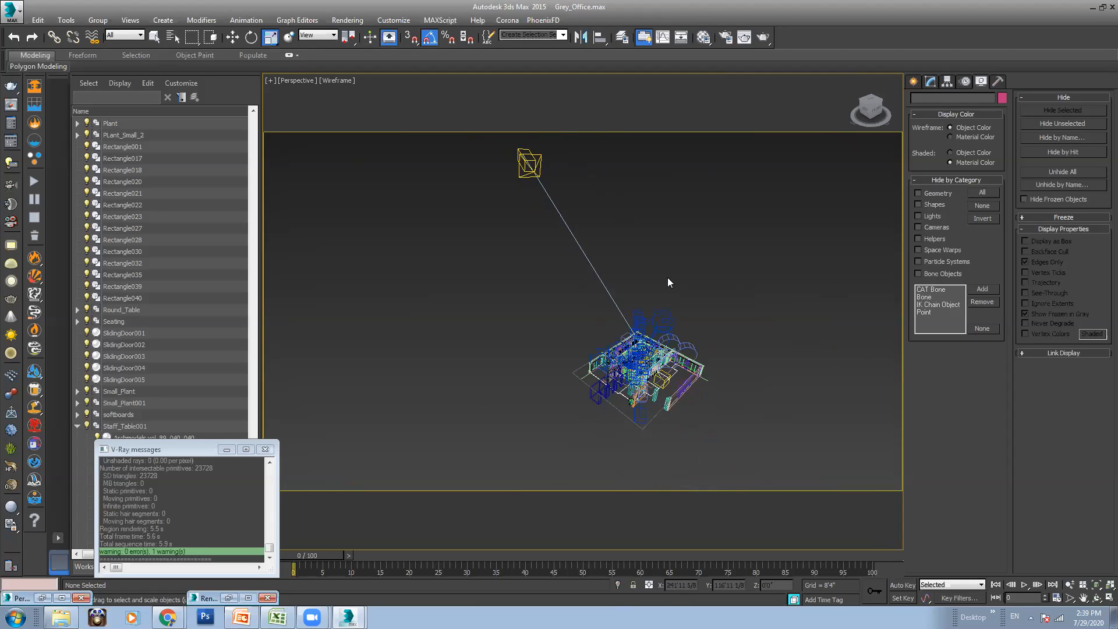
key("c")
double_click(519, 254)
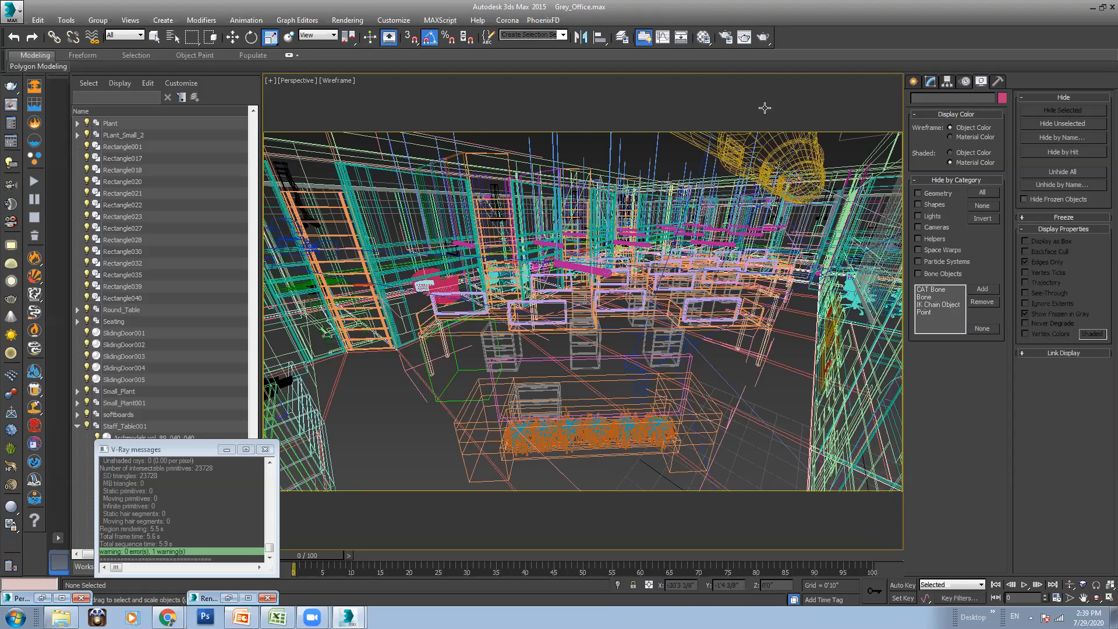
left_click(763, 37)
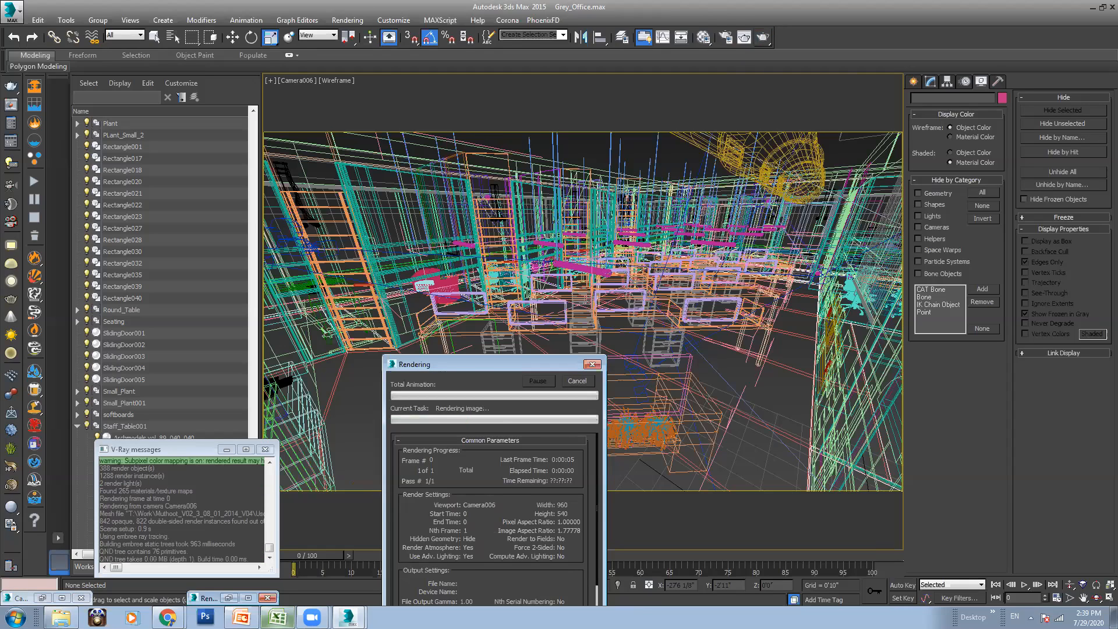
mouse_move(348, 616)
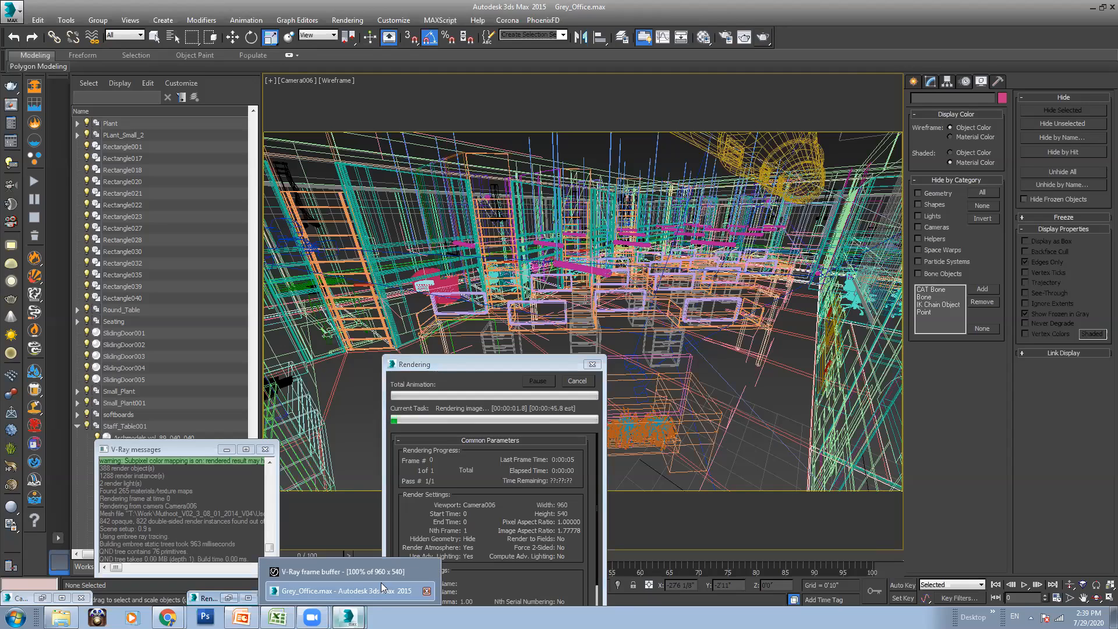
left_click(350, 571)
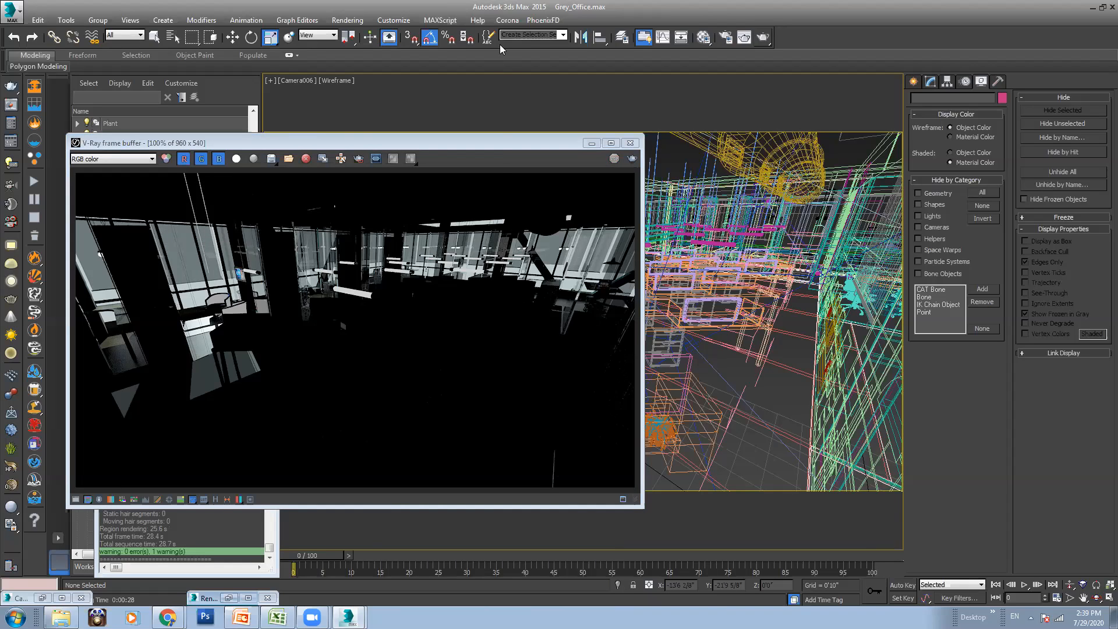
Turn on Use Map in the environment background settings, open the background color, and render Camera006 again
left_click(347, 20)
left_click(360, 123)
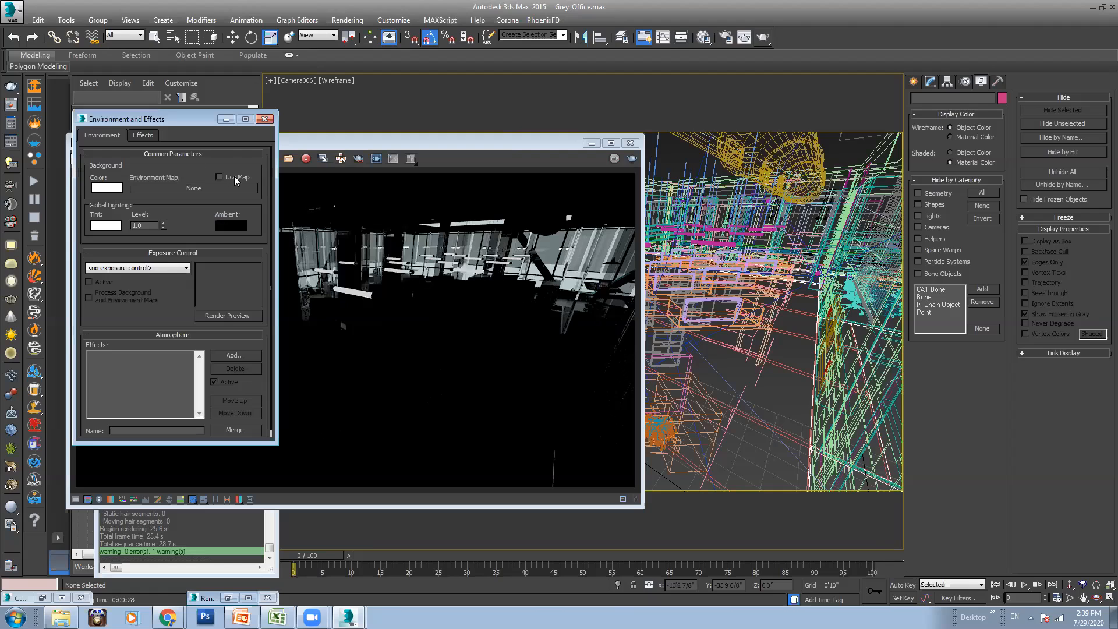
left_click(234, 176)
left_click(107, 188)
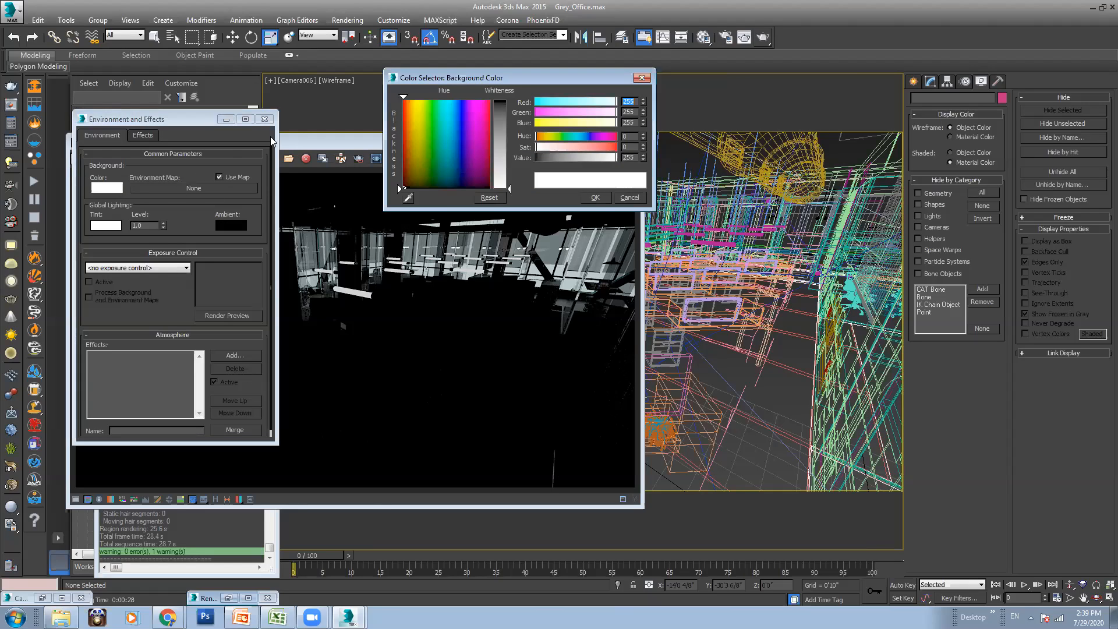
left_click(264, 119)
left_click(632, 160)
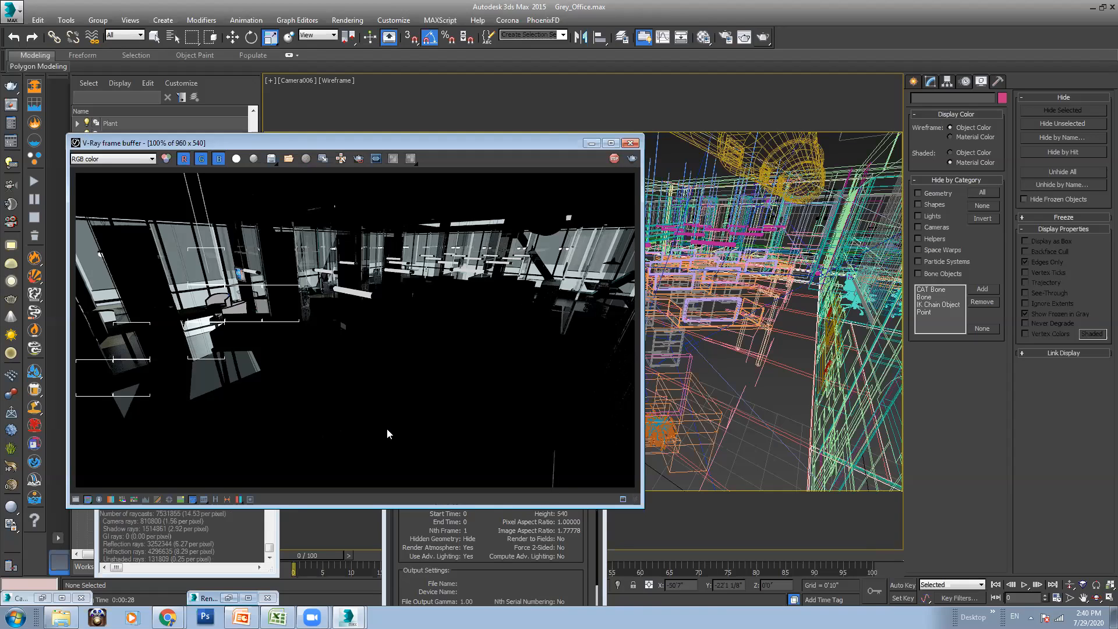
Turn off the GI environment and reflection/refraction environment overrides in the V-Ray render settings
left_click(592, 145)
left_click(305, 80)
left_click(347, 124)
mouse_move(585, 299)
middle_mouse_down("alt")
mouse_move(581, 285)
mouse_move(598, 322)
middle_mouse_up("alt")
scroll(580, 285, "down", 2)
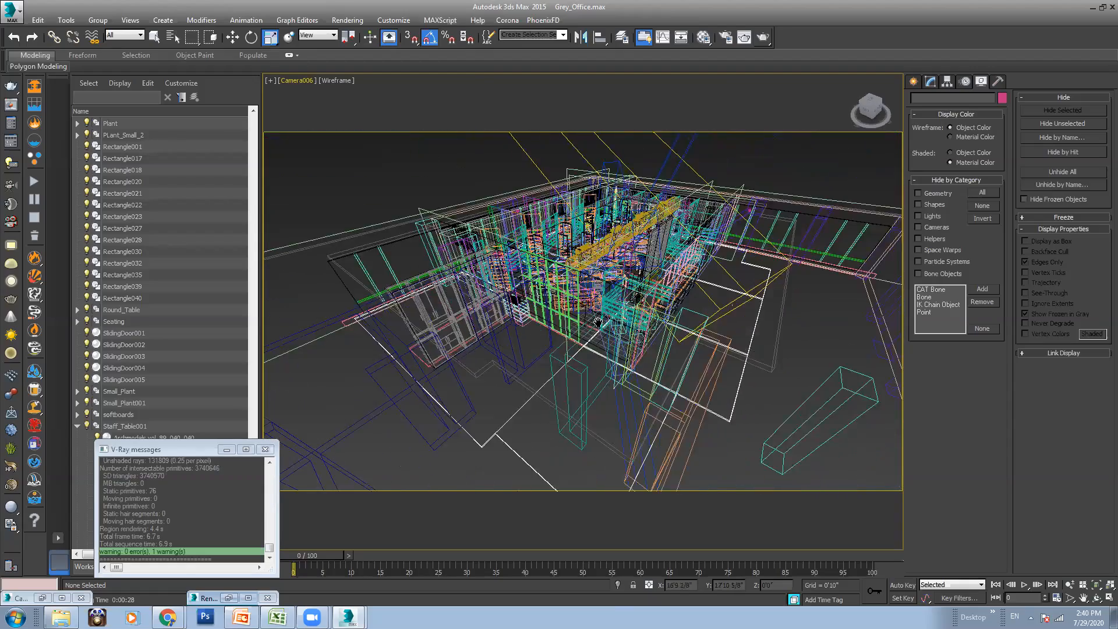
scroll(587, 260, "down", 3)
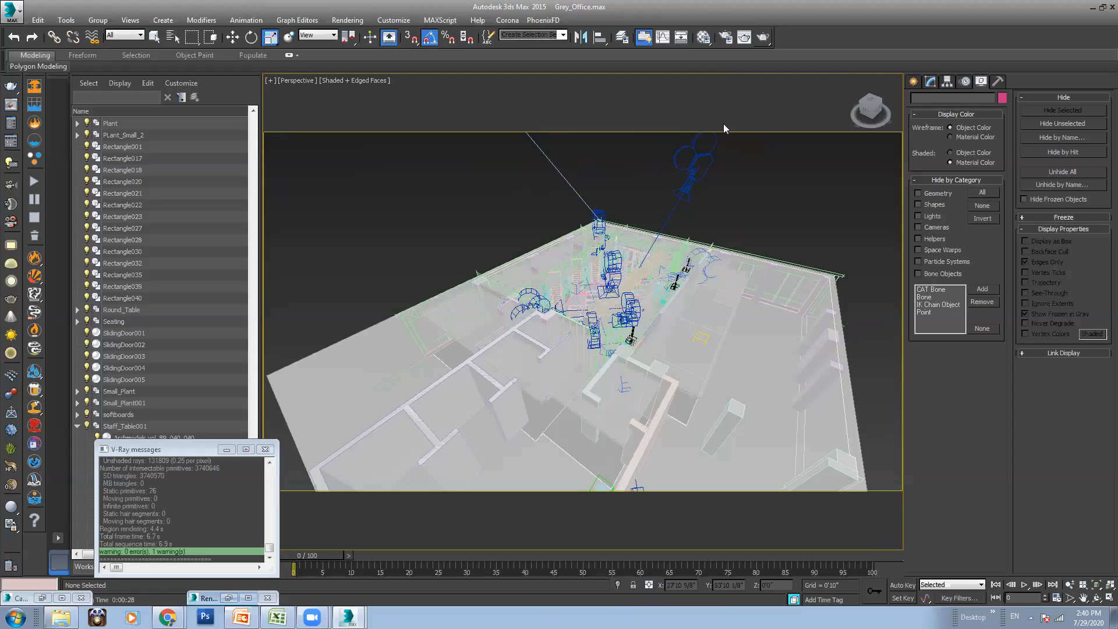
left_click(725, 37)
scroll(625, 441, "down", 3)
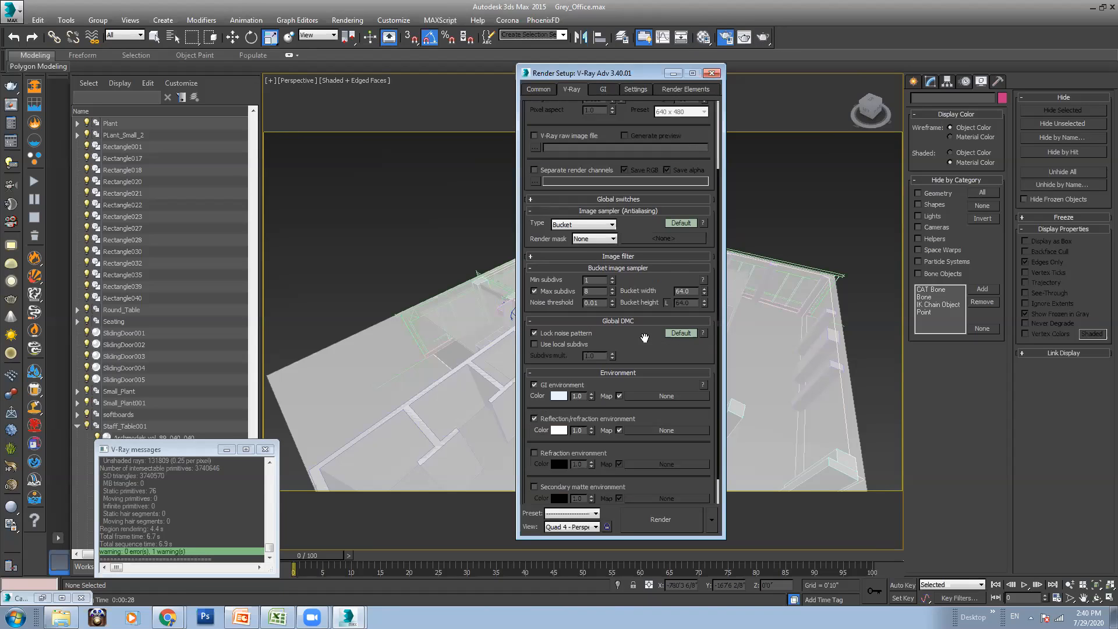
left_click(546, 369)
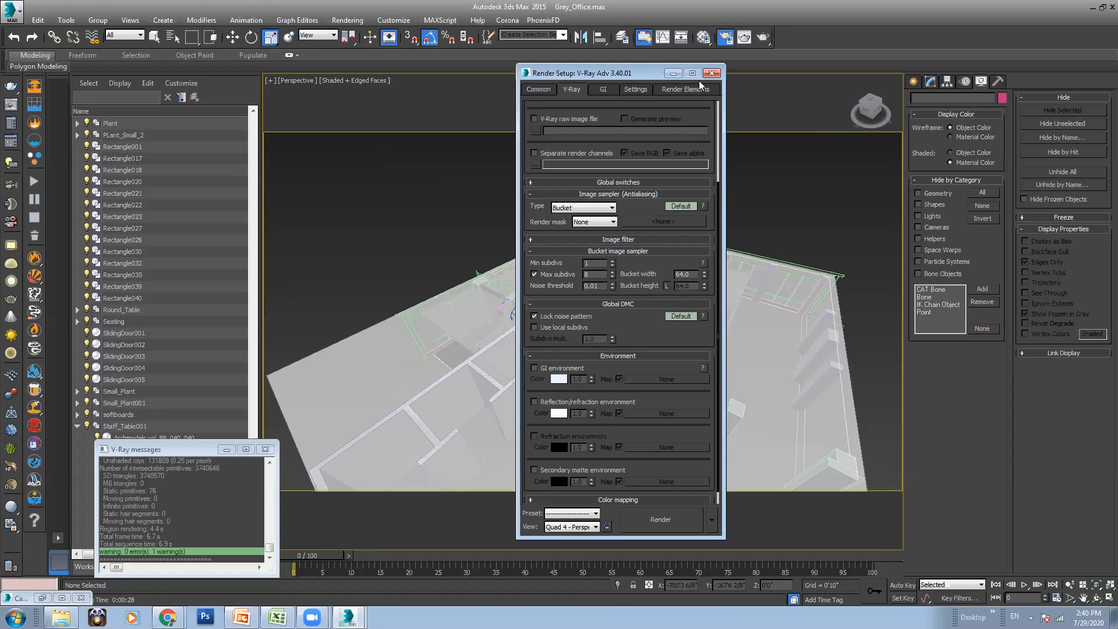
left_click(673, 74)
Render the Camera006 view without the environment overrides and show the result in the V-Ray frame buffer
key("c")
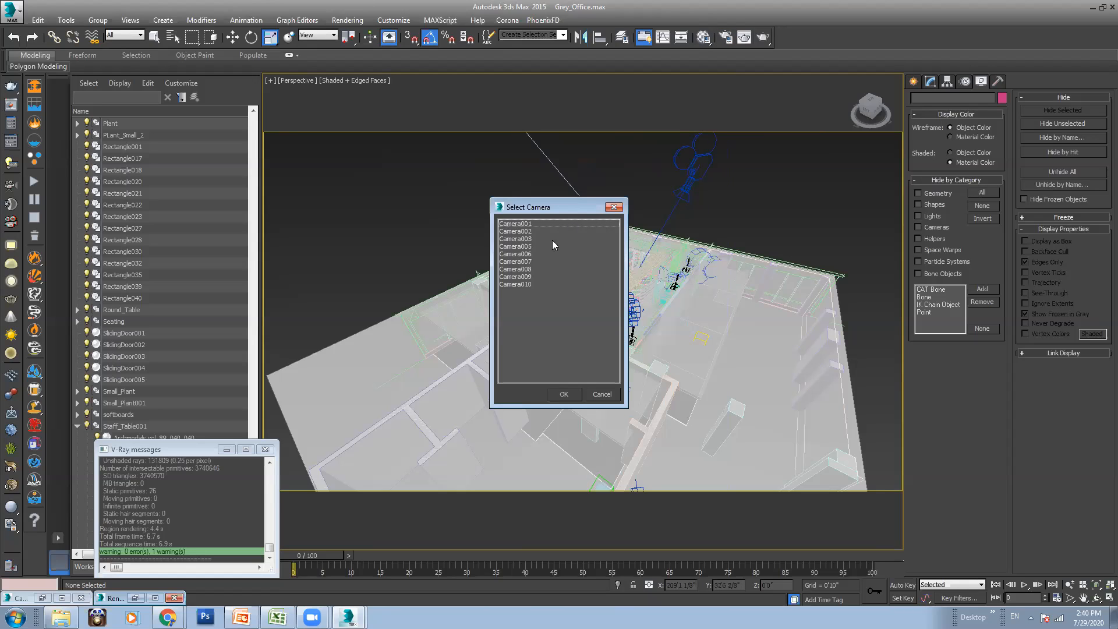
double_click(528, 256)
left_click(762, 37)
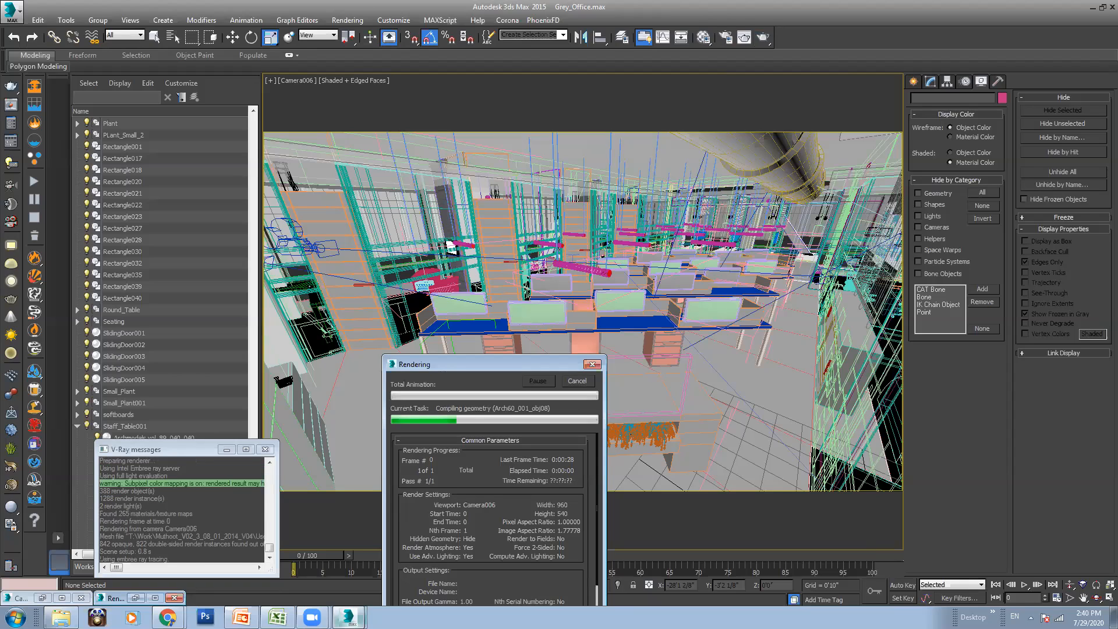
left_click(349, 616)
left_click(359, 572)
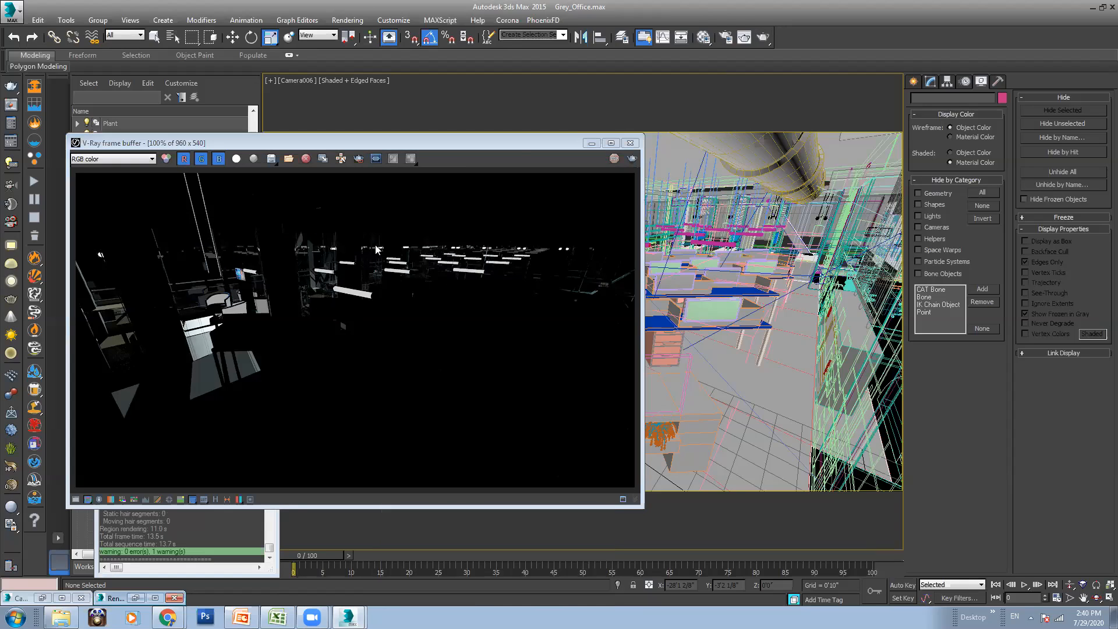
Move the frame buffer and V-Ray messages windows aside and select the Direct001 light from the scene list
left_click_drag(483, 152, 857, 272)
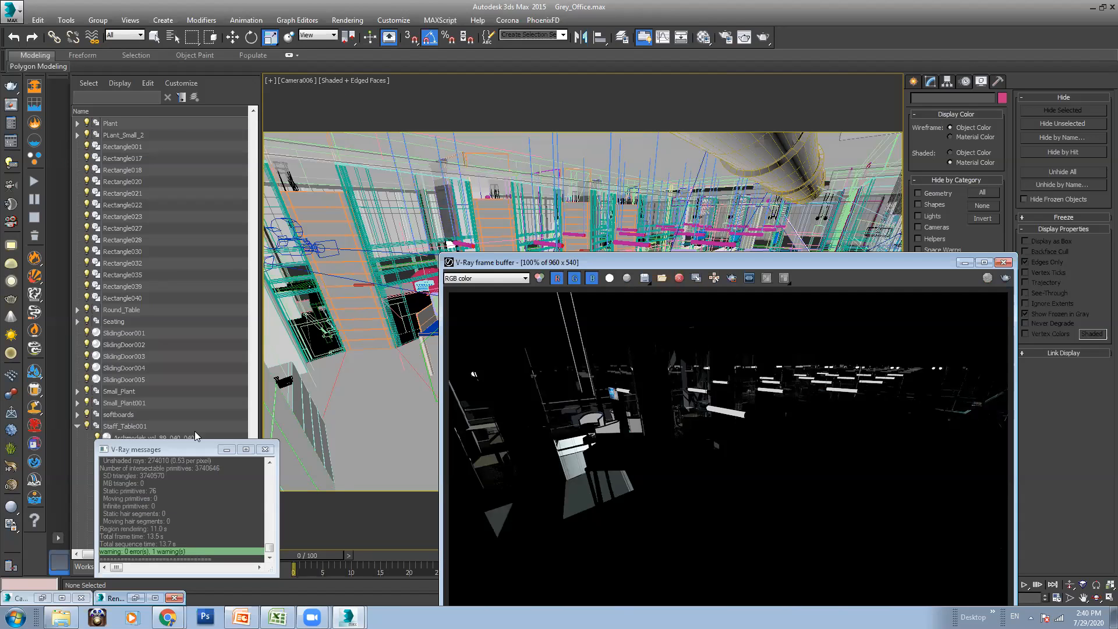
left_click_drag(193, 449, 191, 503)
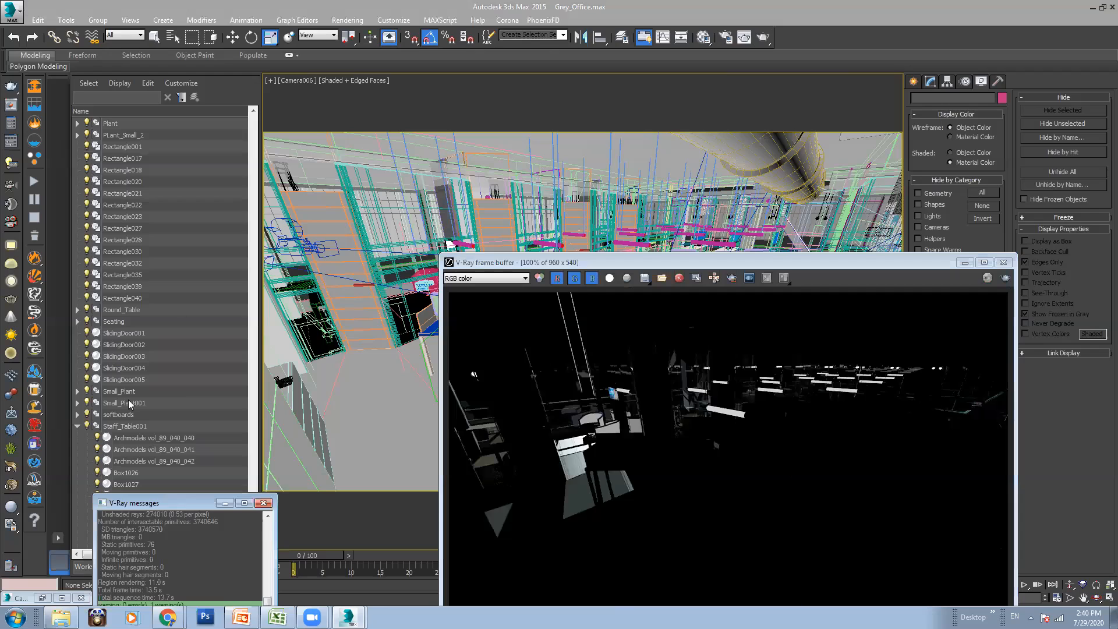
left_click(78, 427)
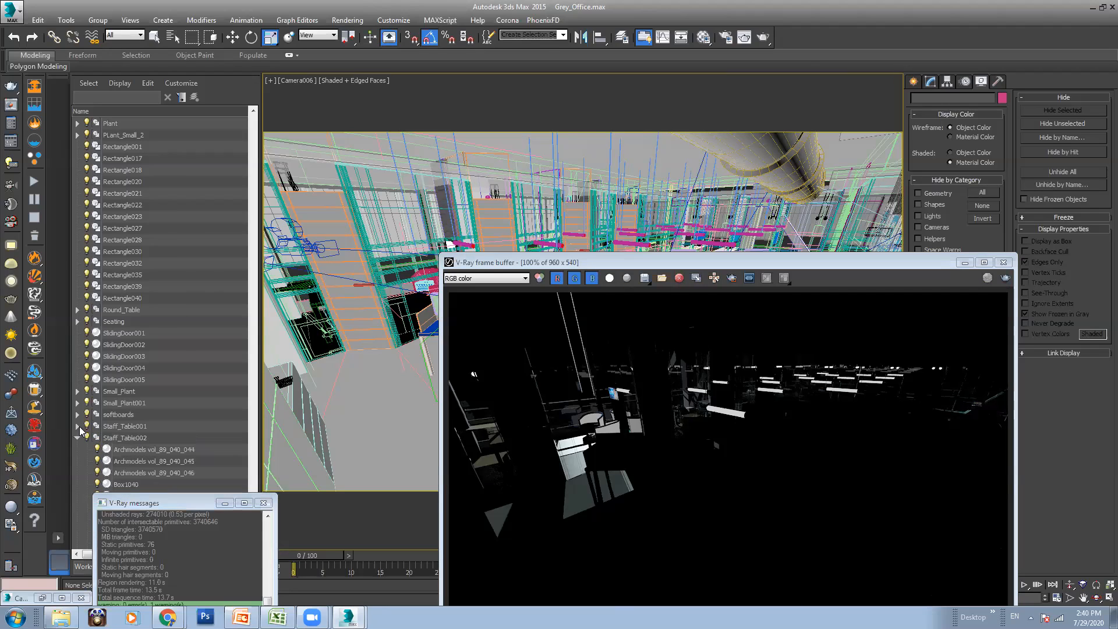
scroll(155, 237, "up", 10)
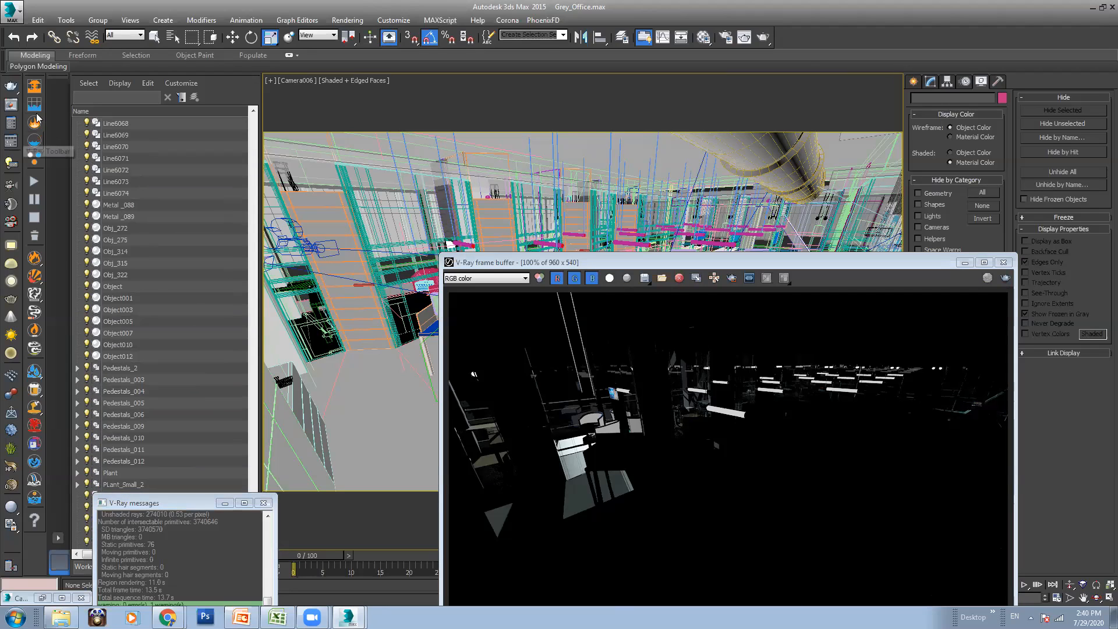
left_click(390, 109)
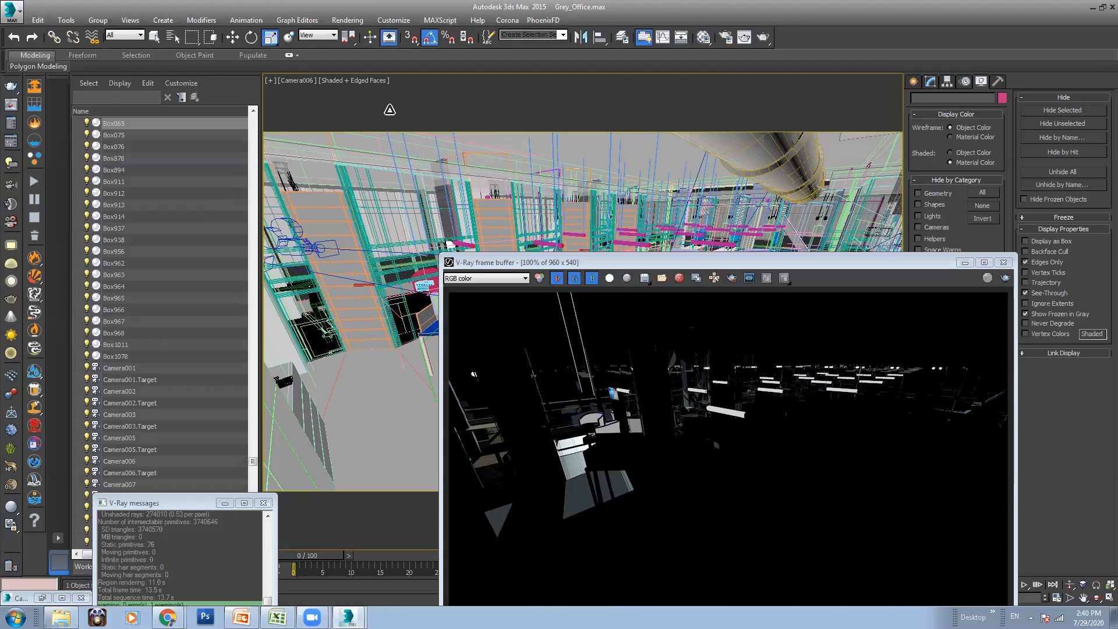
key("h")
double_click(51, 75)
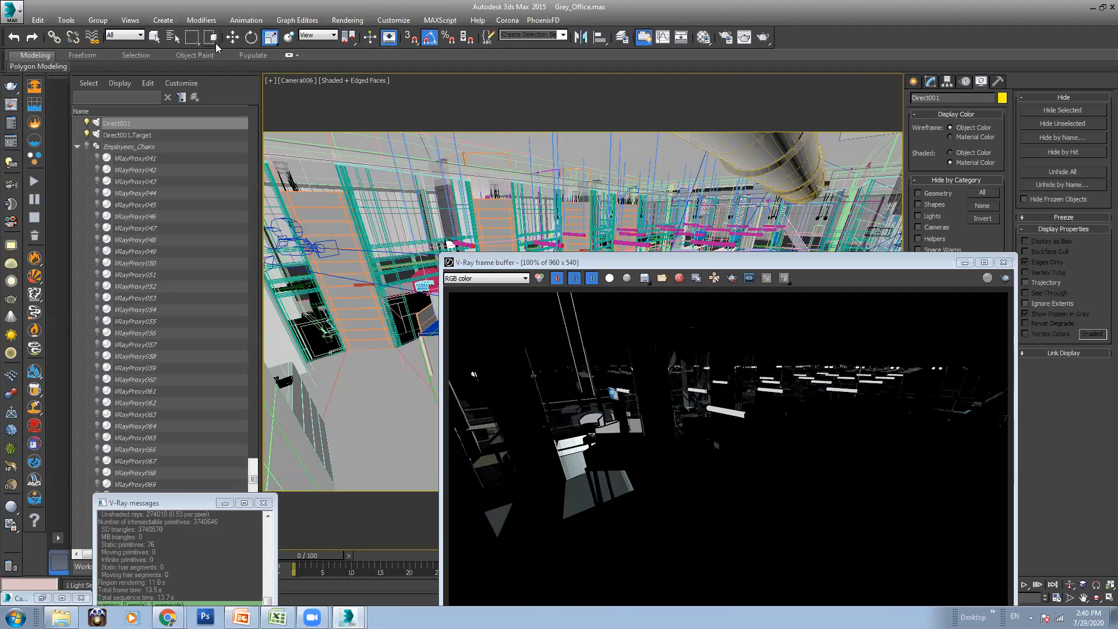
Move the Direct001 light sideways and down toward the office, to about X 118', Z 71'
left_click(233, 36)
key("F3")
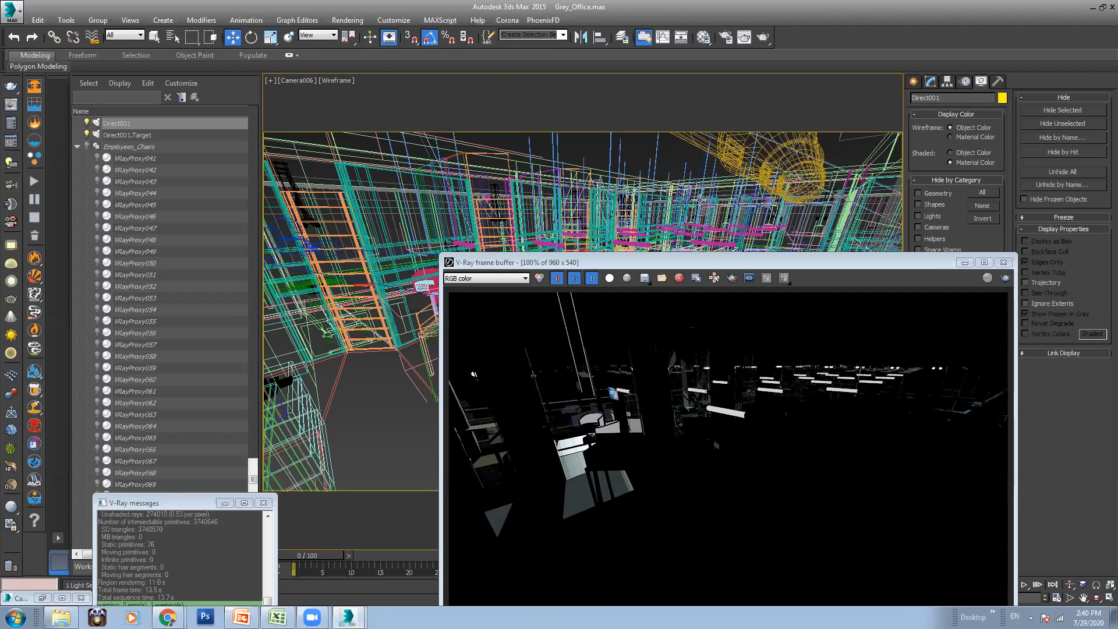
left_click_drag(932, 268, 1035, 141)
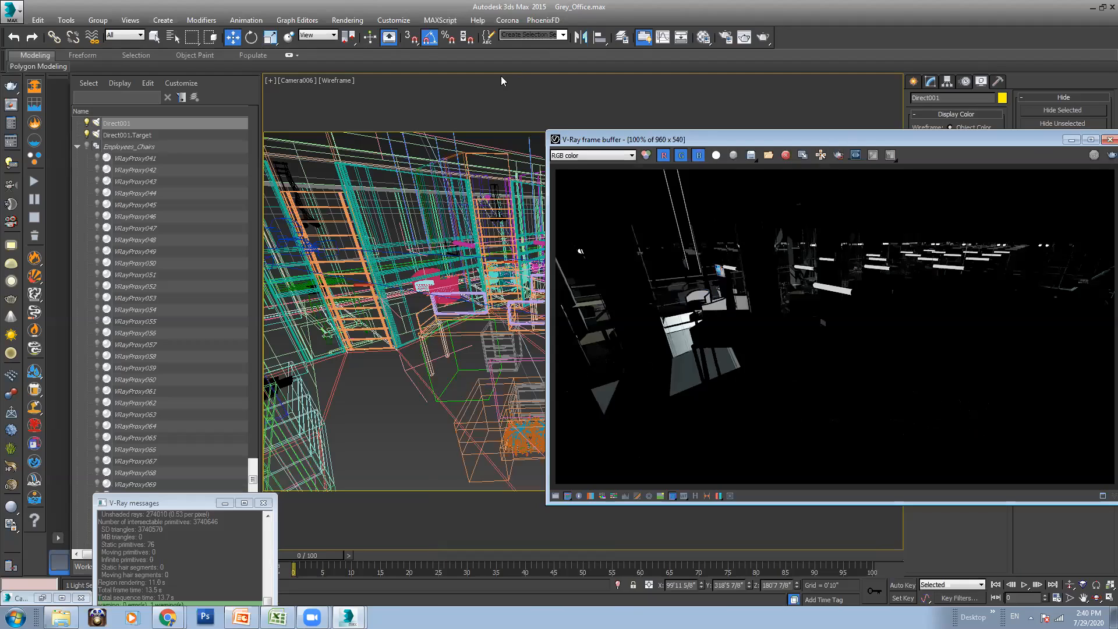
left_click(307, 81)
left_click(338, 120)
scroll(460, 259, "down", 3)
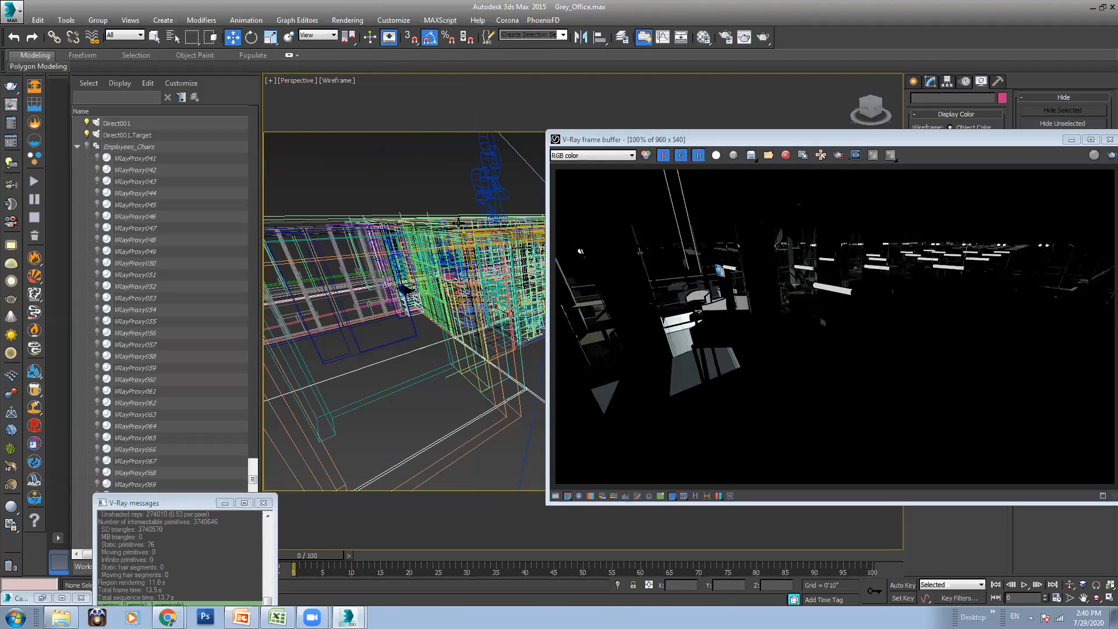
scroll(457, 244, "down", 2)
middle_click_drag(457, 243, 411, 329)
scroll(412, 330, "down", 3)
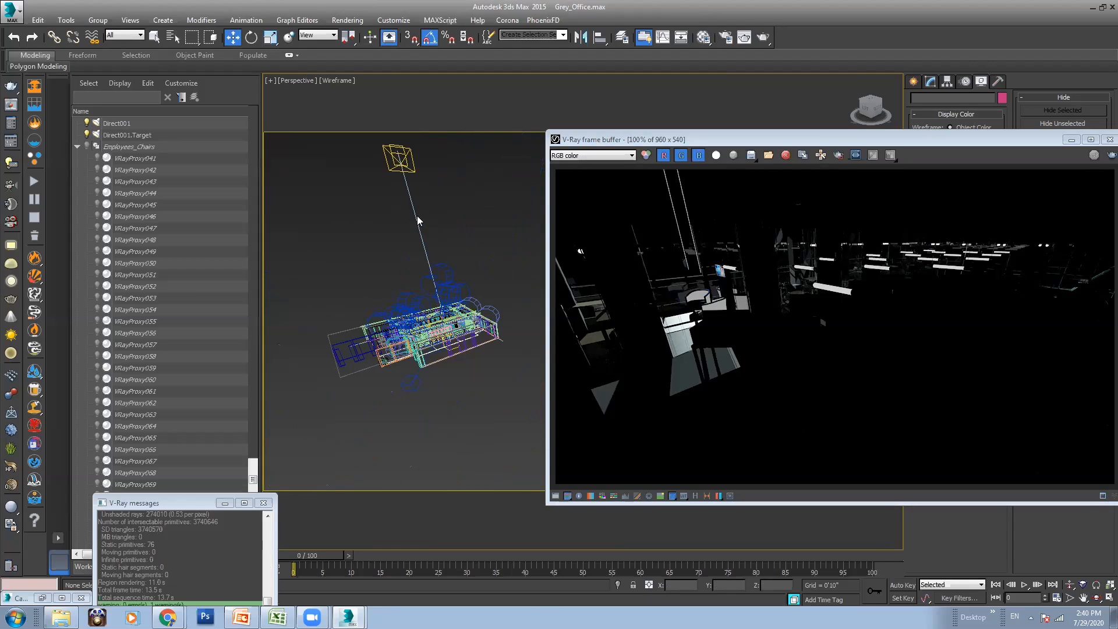
left_click(402, 158)
left_click_drag(448, 159, 459, 164)
middle_click_drag(431, 190, 424, 273)
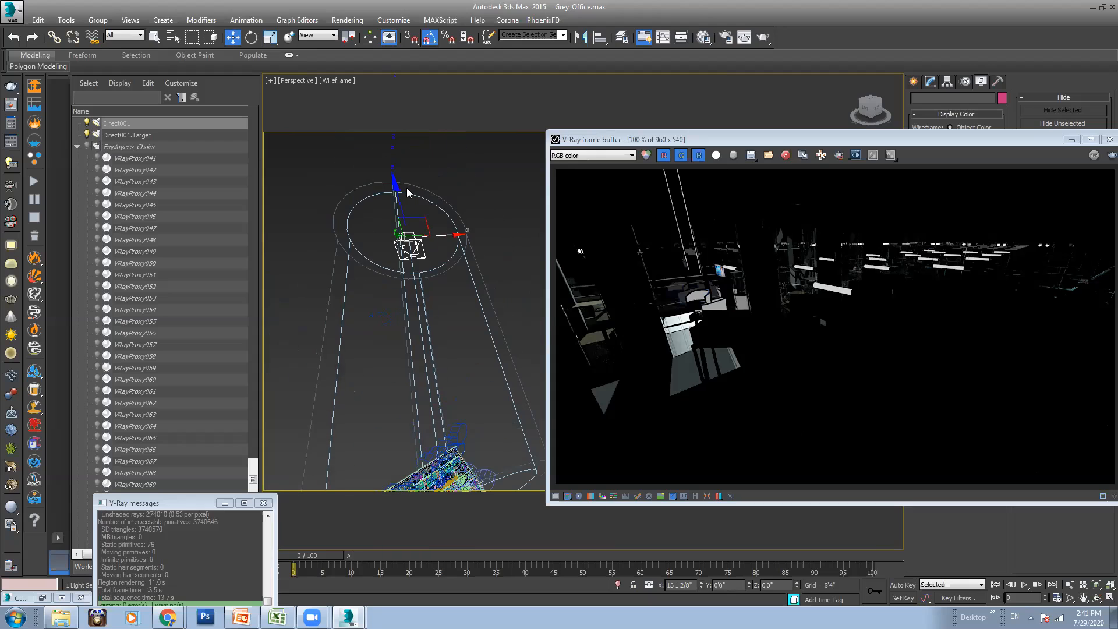
left_click_drag(399, 207, 418, 252)
Switch back to Camera006 and render the office with the repositioned Direct001 light
middle_click_drag(460, 354, 536, 219, "alt")
scroll(478, 273, "up", 3)
key("c")
double_click(525, 255)
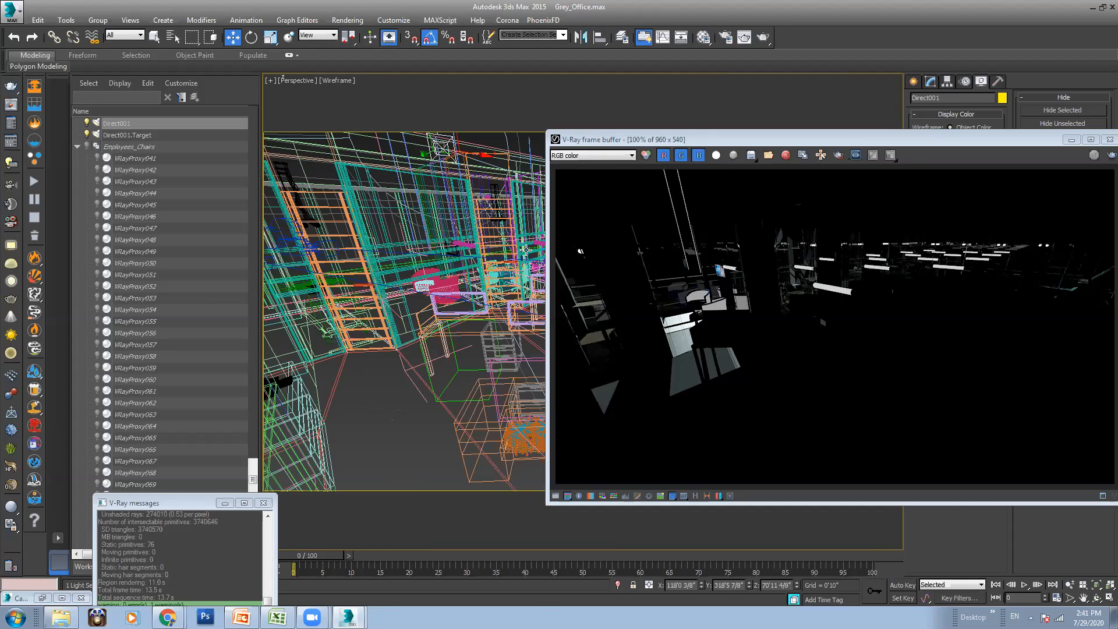
left_click(759, 41)
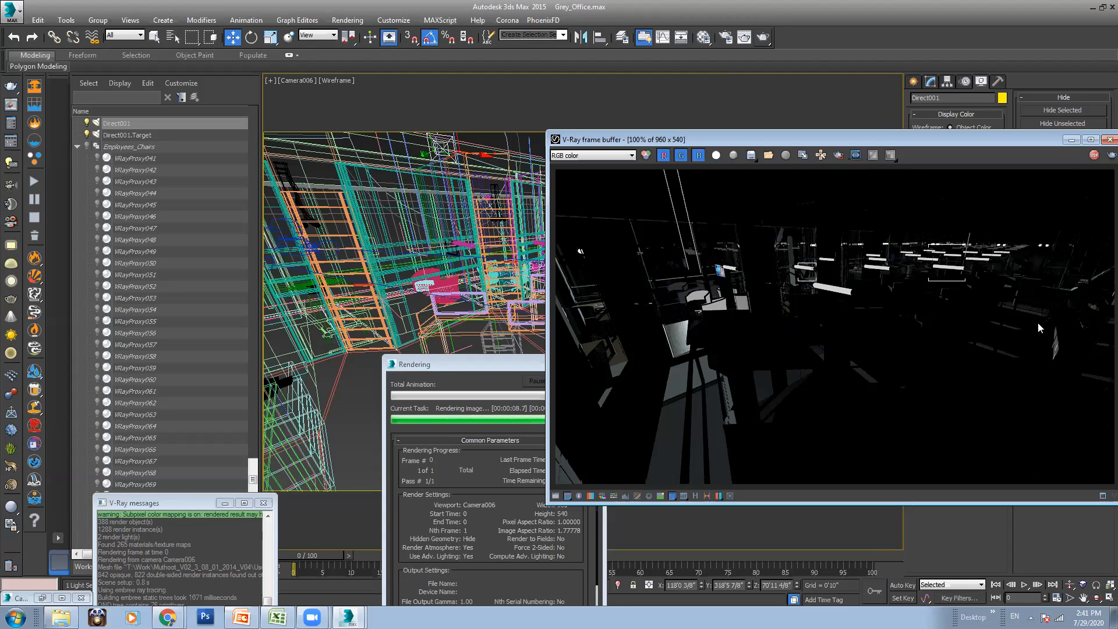
Load the ceiling tube lights' Tube_Lights material from the scene into an empty Material Editor slot
left_click_drag(923, 136, 791, 134)
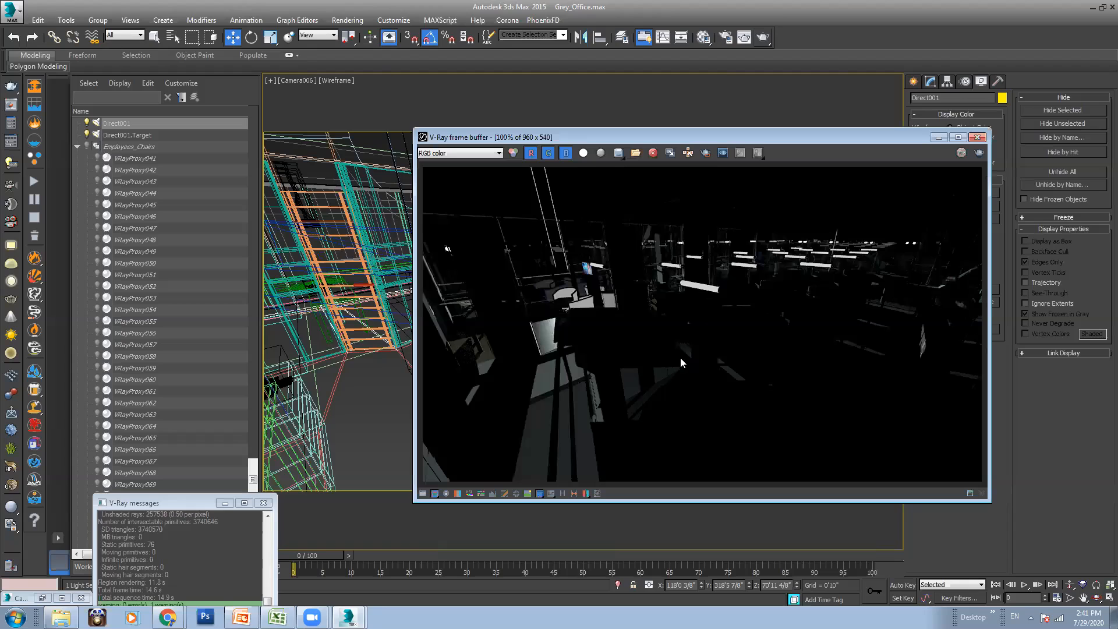
left_click(703, 36)
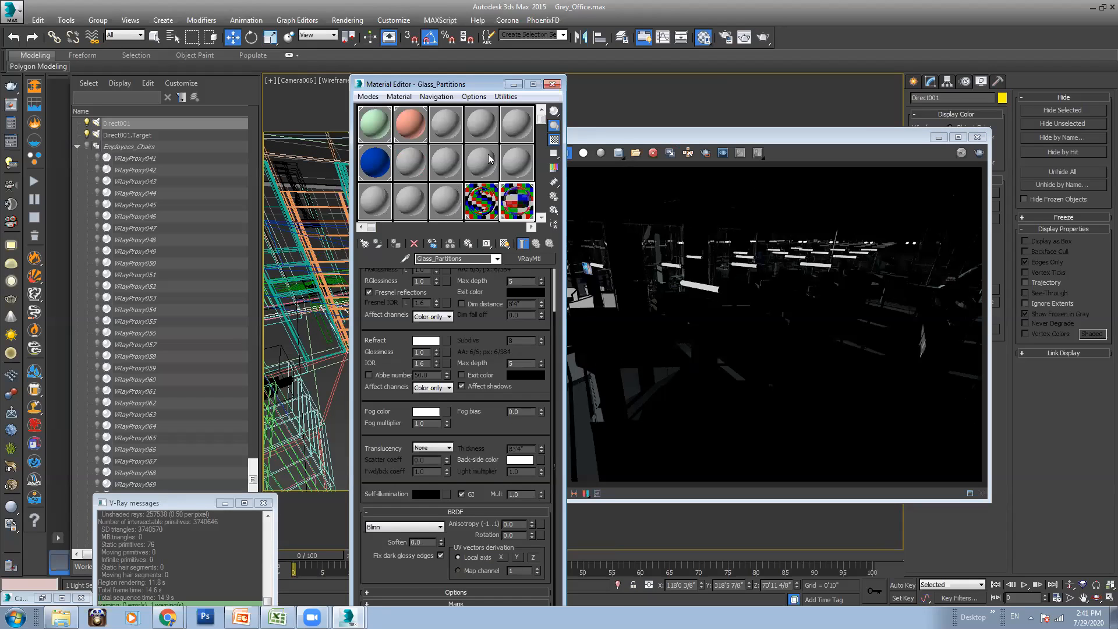
left_click_drag(842, 143, 248, 184)
left_click_drag(457, 88, 468, 83)
left_click(416, 254)
left_click(707, 235)
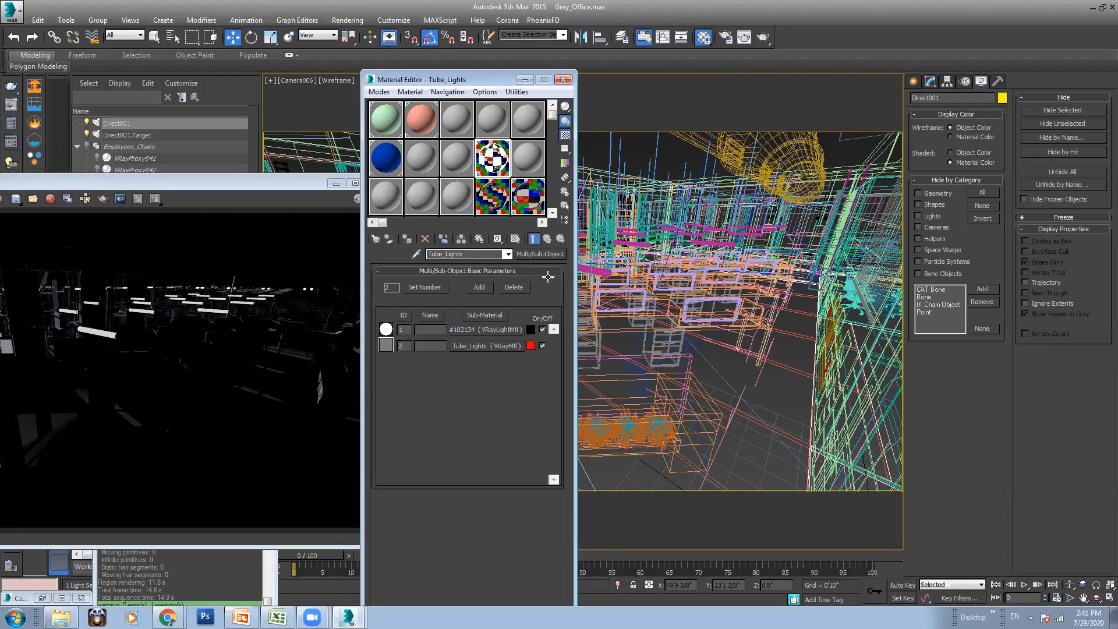
Set the color multiplier of the Tube_Lights VRayLightMtl sub-material to 0
left_click(473, 331)
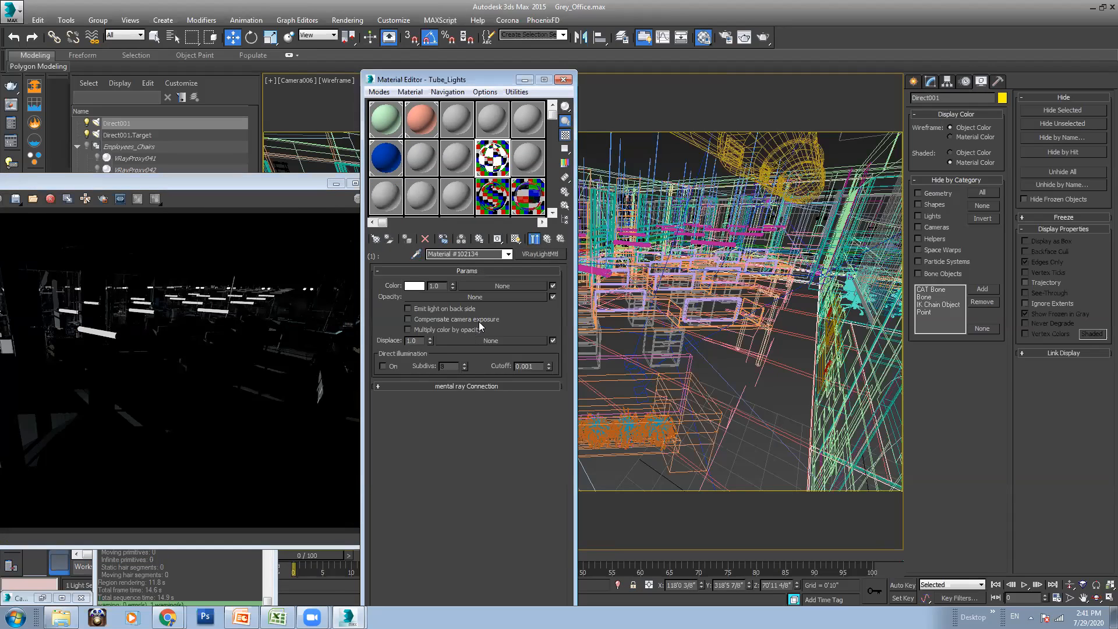
left_click(436, 286)
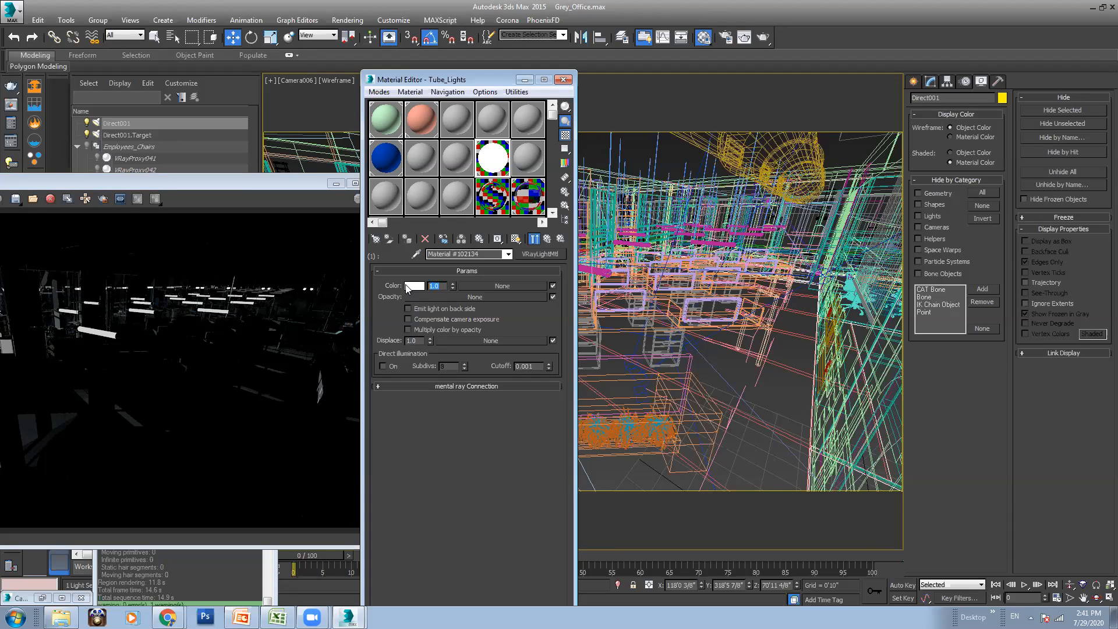
type("0")
key("Return")
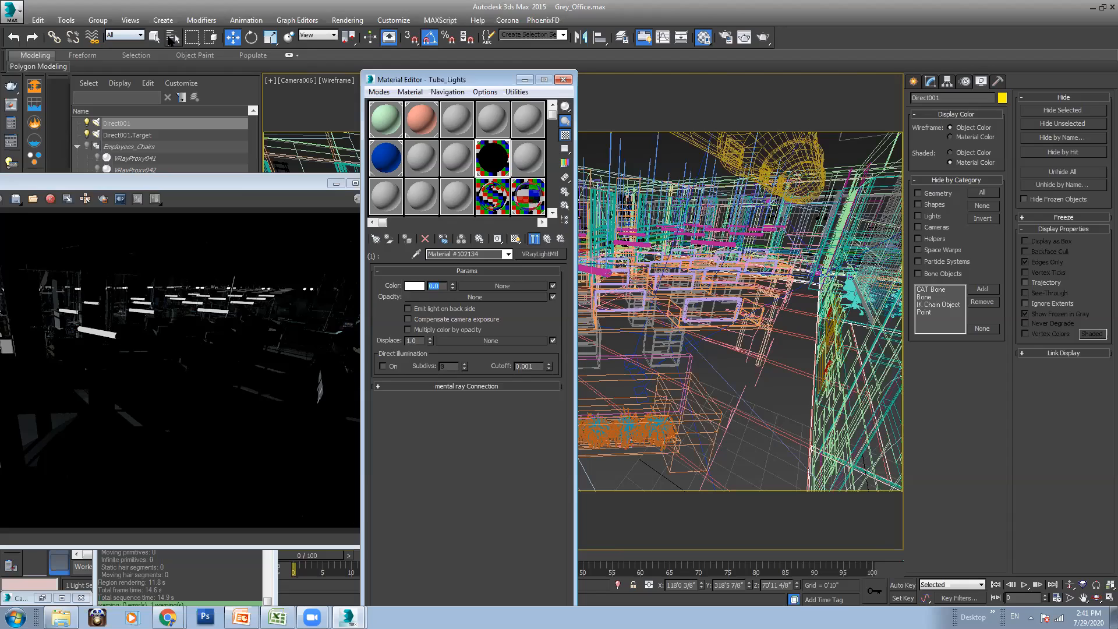
Set the intensity multiplier of the Direct001 light to 3
left_click(171, 37)
double_click(68, 79)
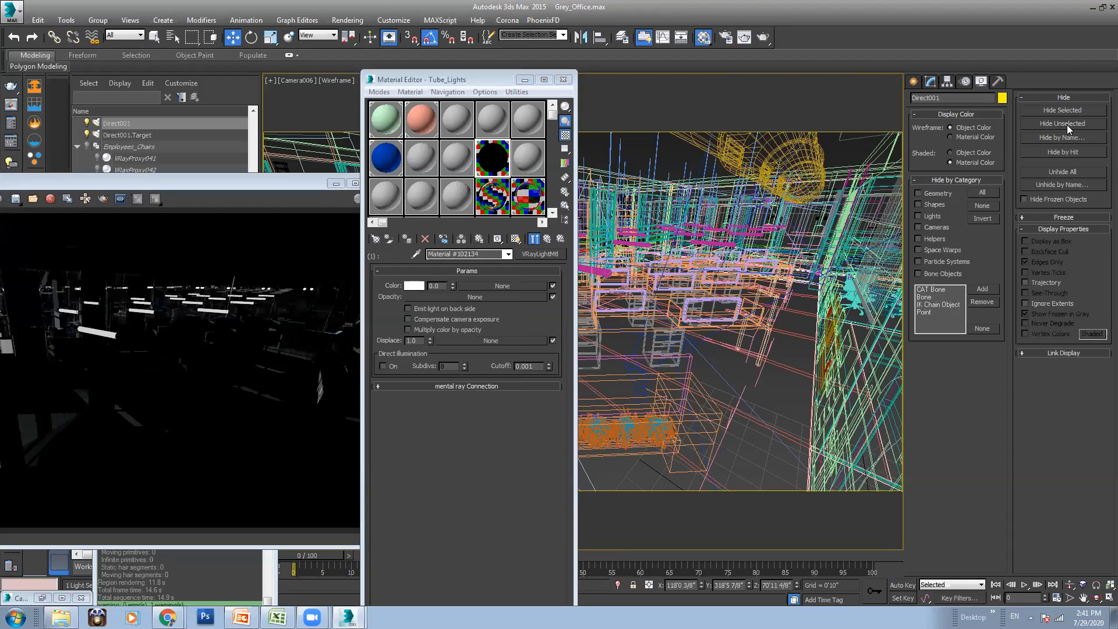
left_click(932, 81)
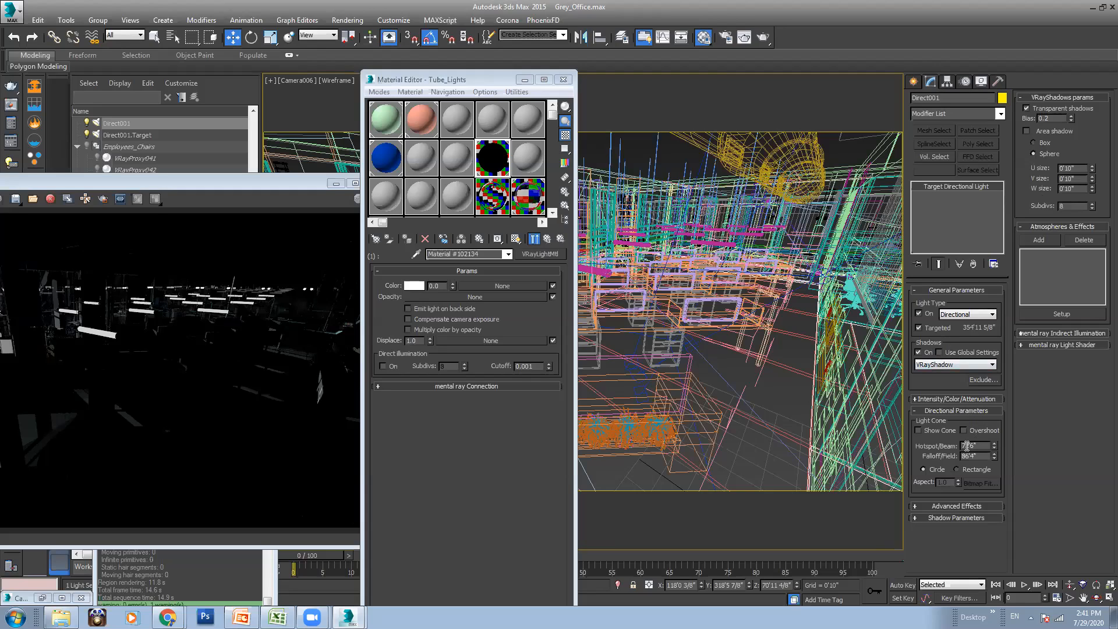
left_click(944, 400)
type("3")
key("Return")
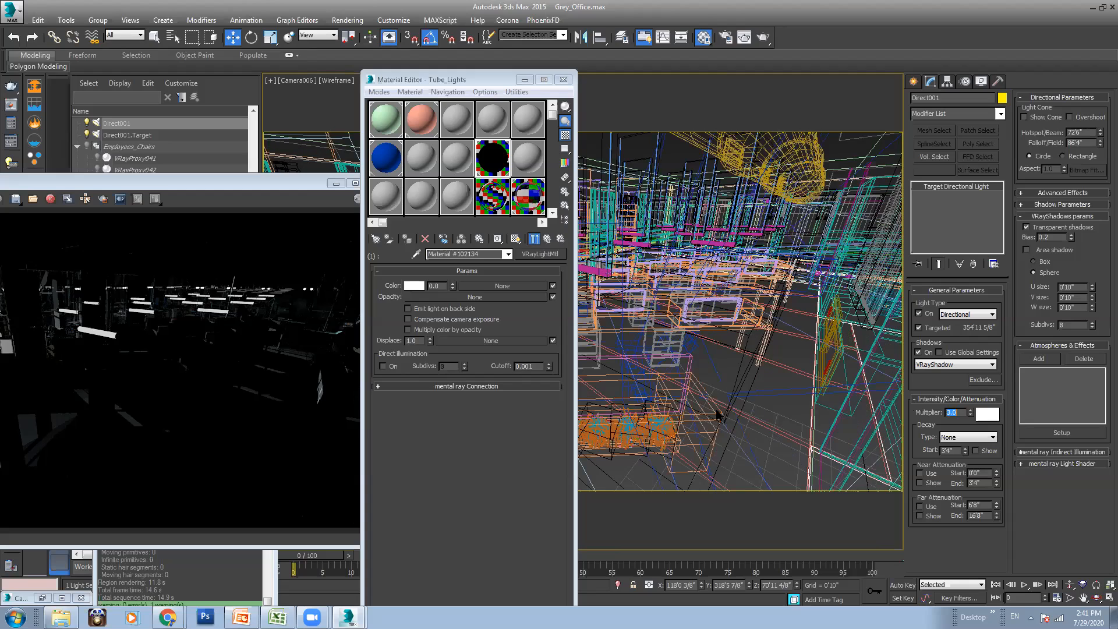
Change the Direct001 light color to a warm orange with RGB 255, 159, 81
left_click(984, 414)
left_click_drag(434, 104, 409, 100)
left_click(498, 134)
left_click(595, 197)
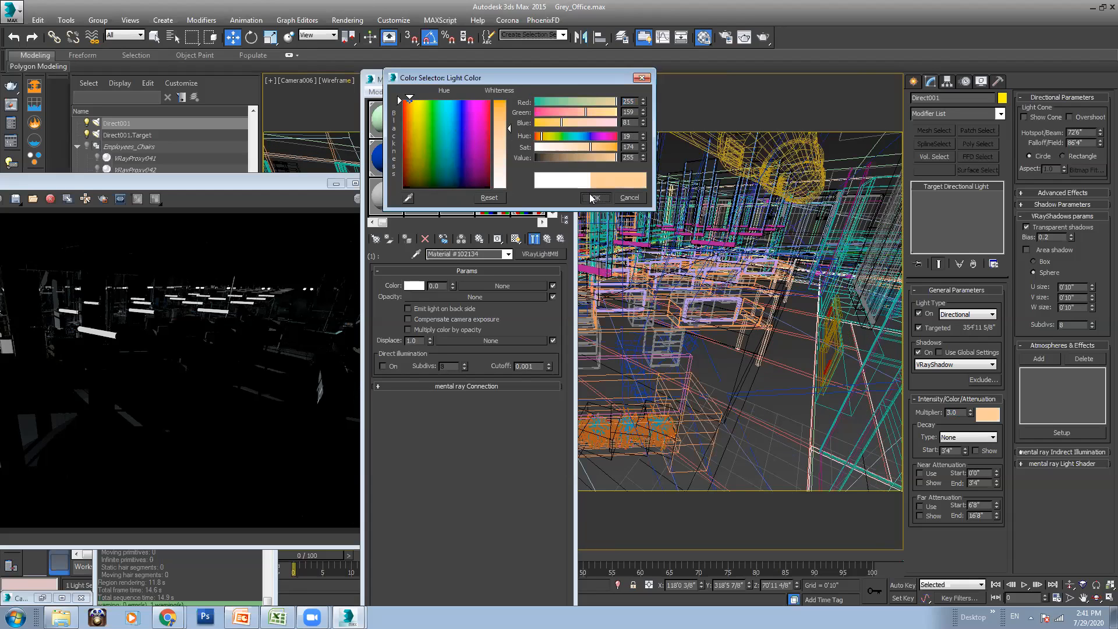
Render Camera006 with the warm direct light and dark tube lights, and move the Material Editor off the frame buffer
left_click_drag(243, 184, 565, 170)
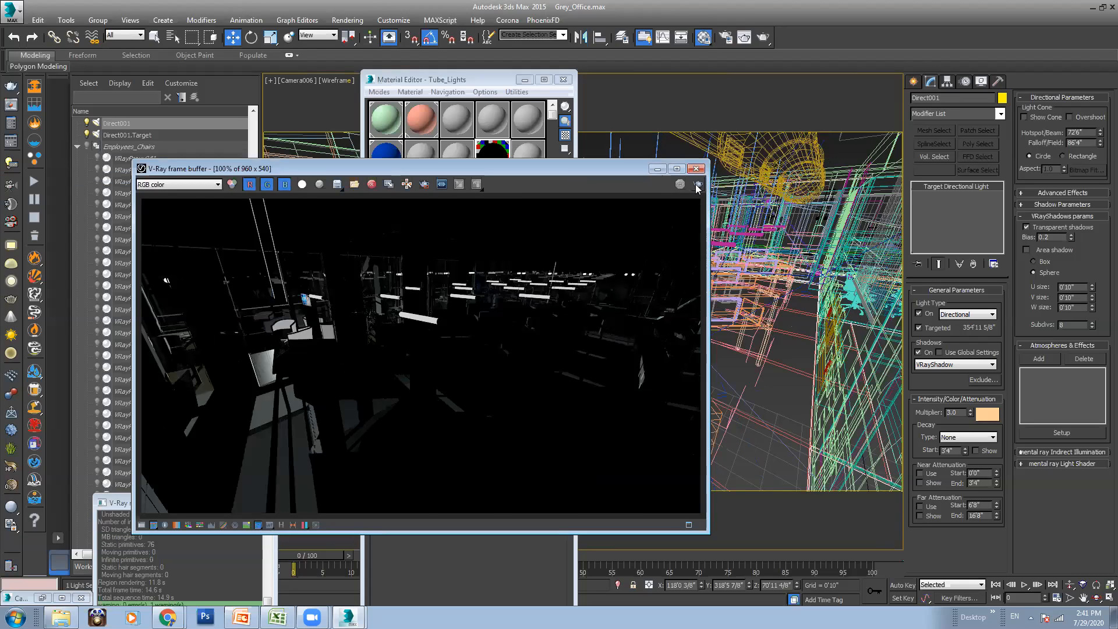
left_click(698, 185)
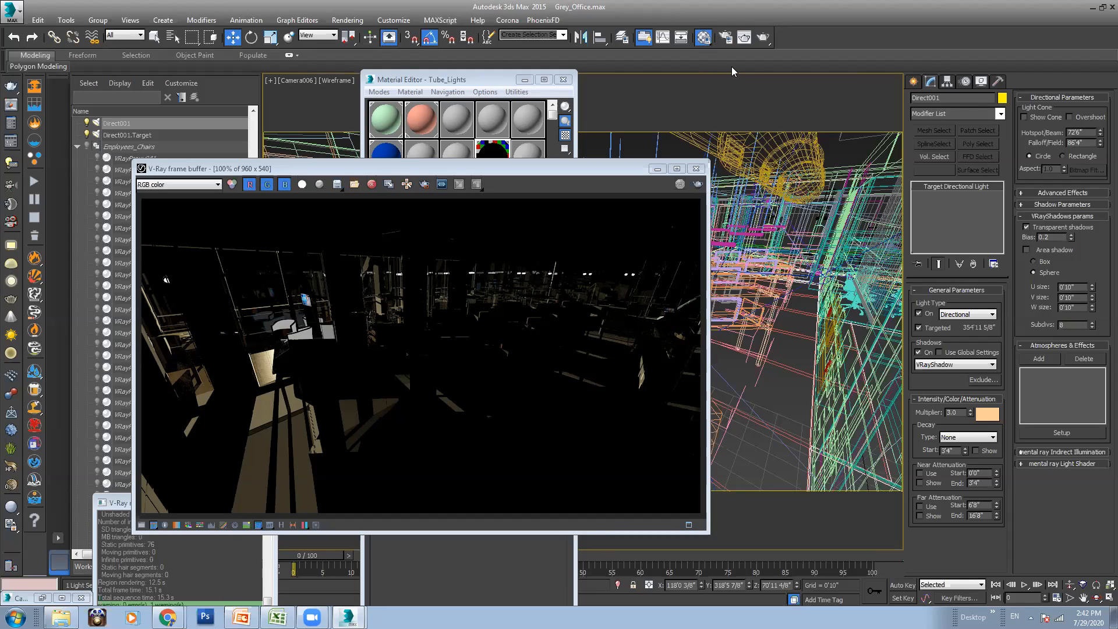
left_click(470, 79)
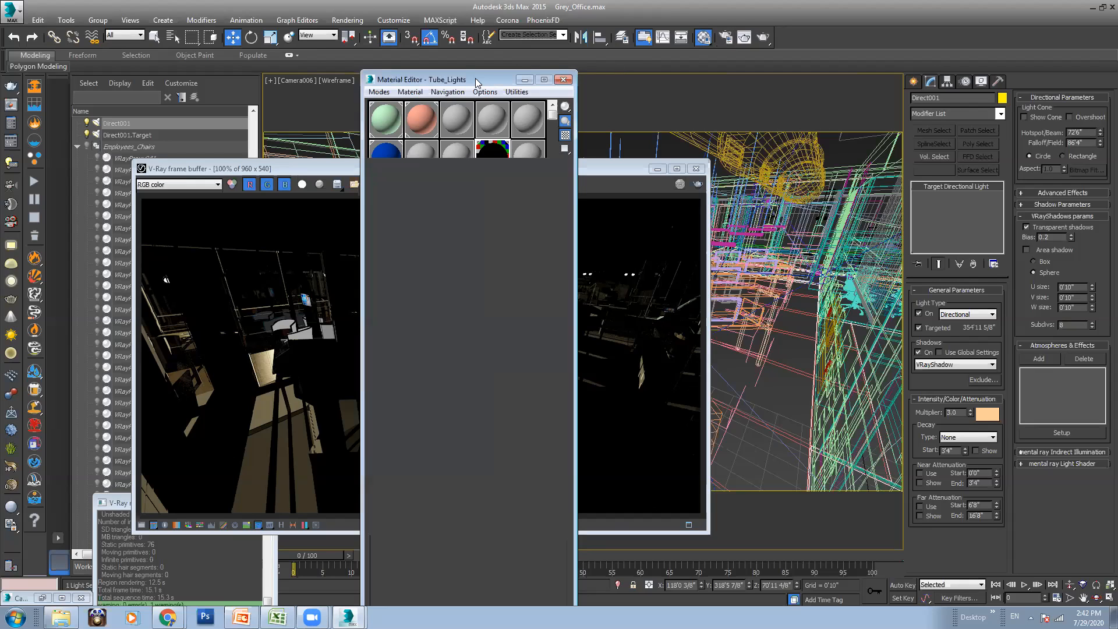
left_click_drag(475, 78, 796, 81)
Enable global illumination in the render setup and set the light cache subdivs to 150
left_click(724, 38)
left_click(604, 89)
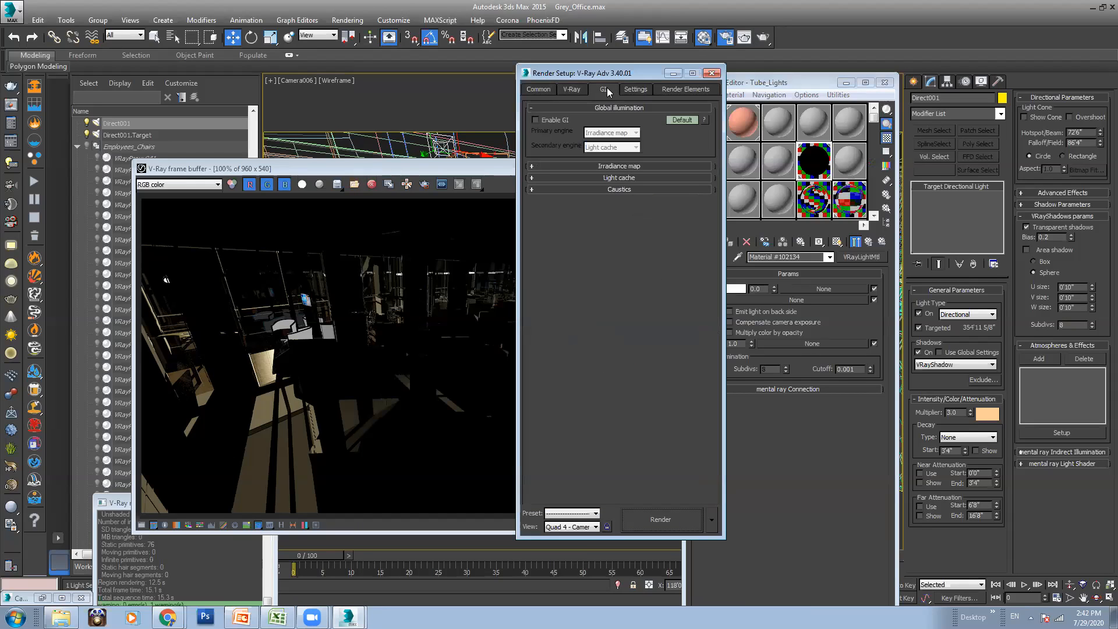
left_click(555, 120)
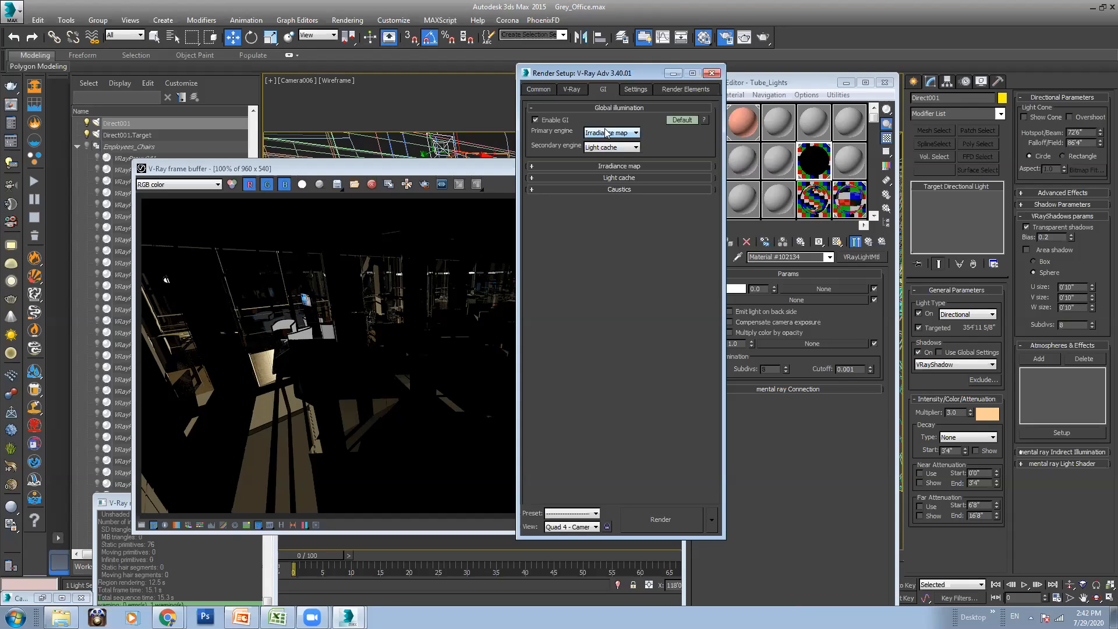
left_click(623, 179)
left_click(628, 167)
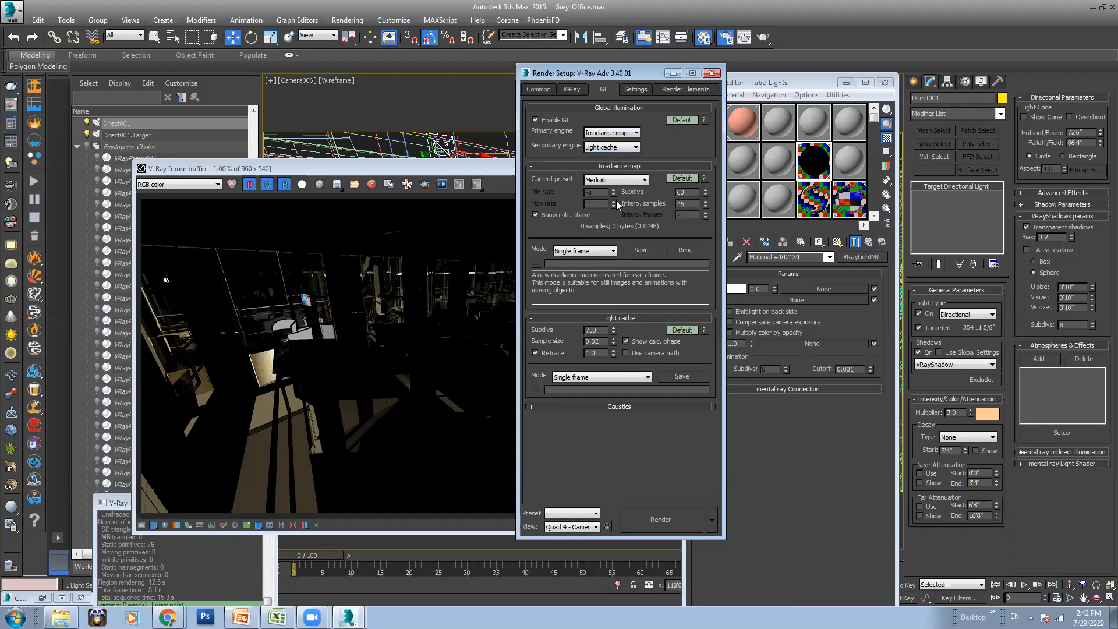
double_click(601, 330)
type("150")
key("Return")
Set the irradiance map to the Very low preset with 30 subdivs and 20 interpolation samples
left_click(617, 179)
left_click(616, 196)
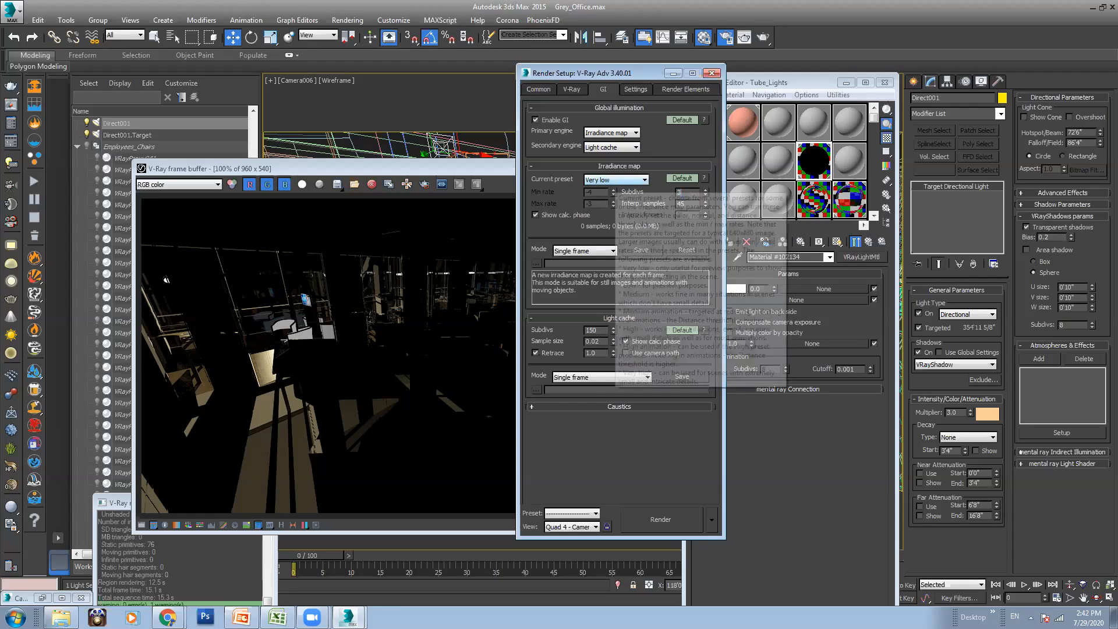
type("30")
key("Tab")
type("20")
key("Return")
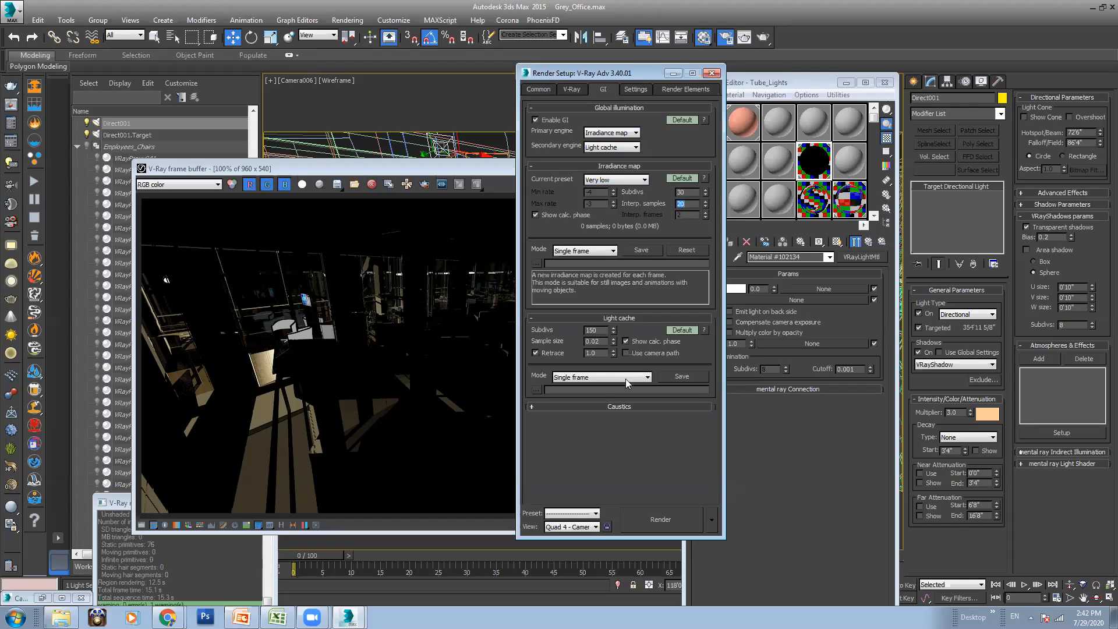
Set the bucket image sampler's max subdivs to 4 and expand the global switches
left_click(637, 89)
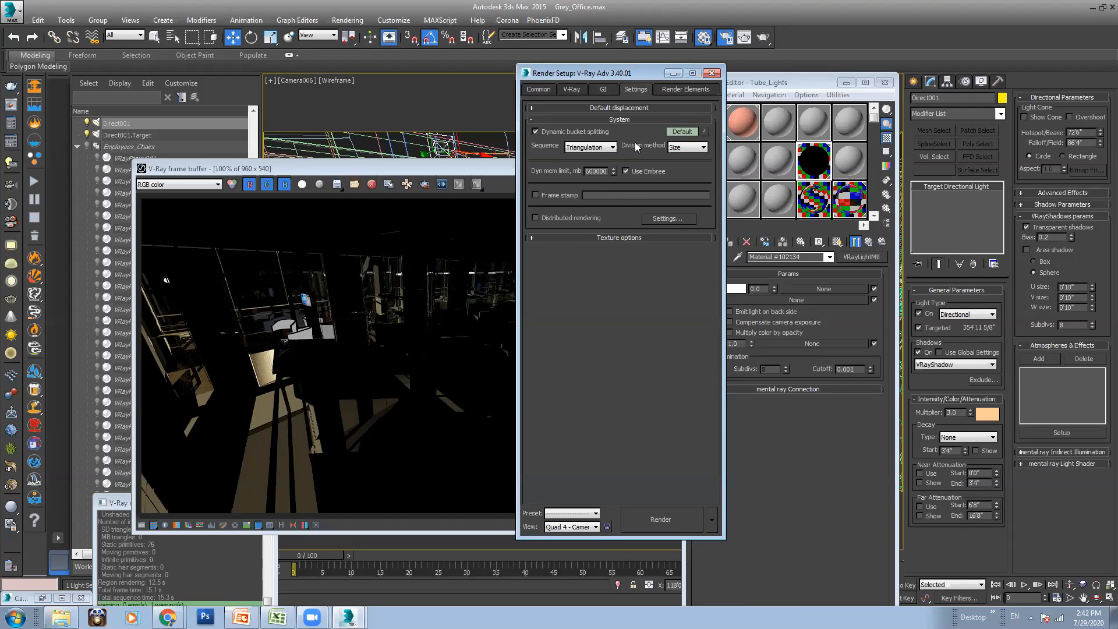
left_click(569, 89)
scroll(563, 262, "down", 4)
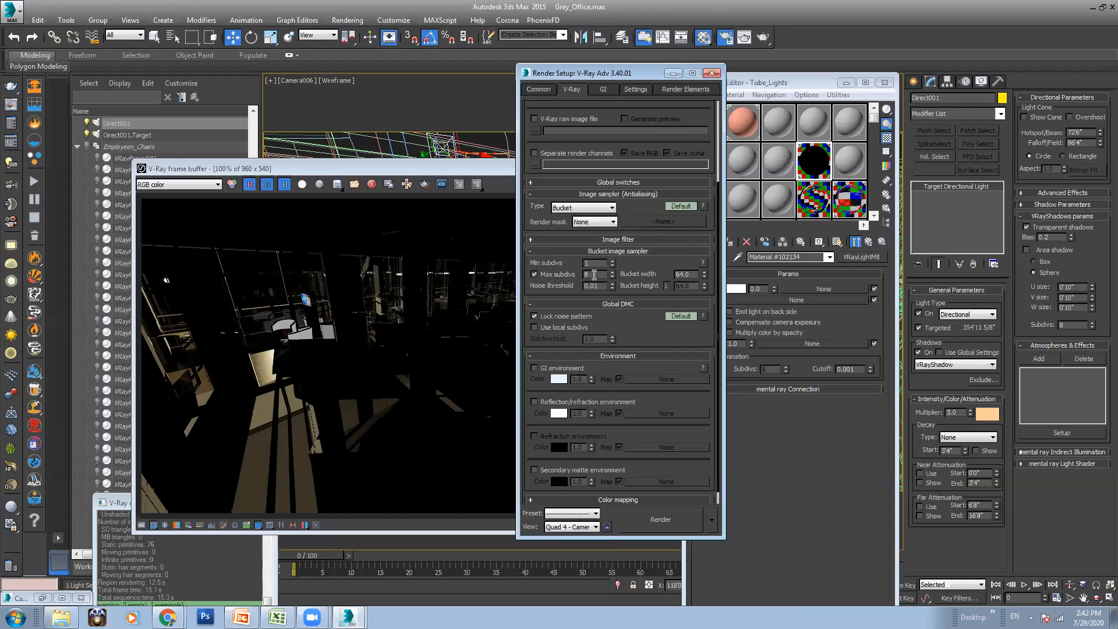
double_click(586, 273)
type("4")
key("Return")
left_click(586, 181)
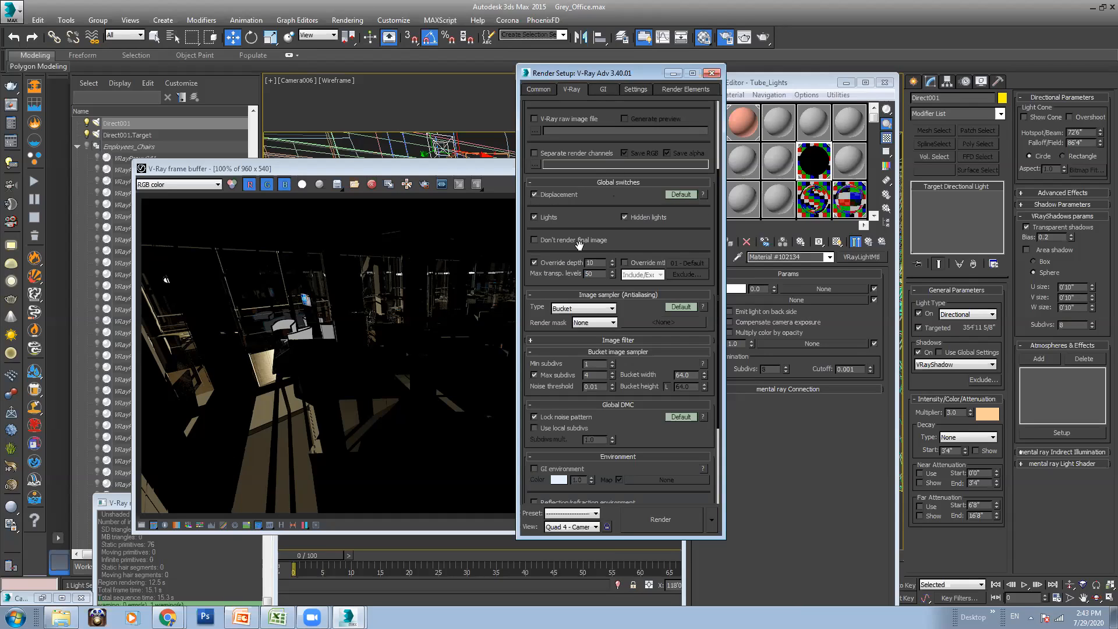
Expand the color mapping settings and set the color mapping type to Linear multiply
scroll(598, 243, "down", 3)
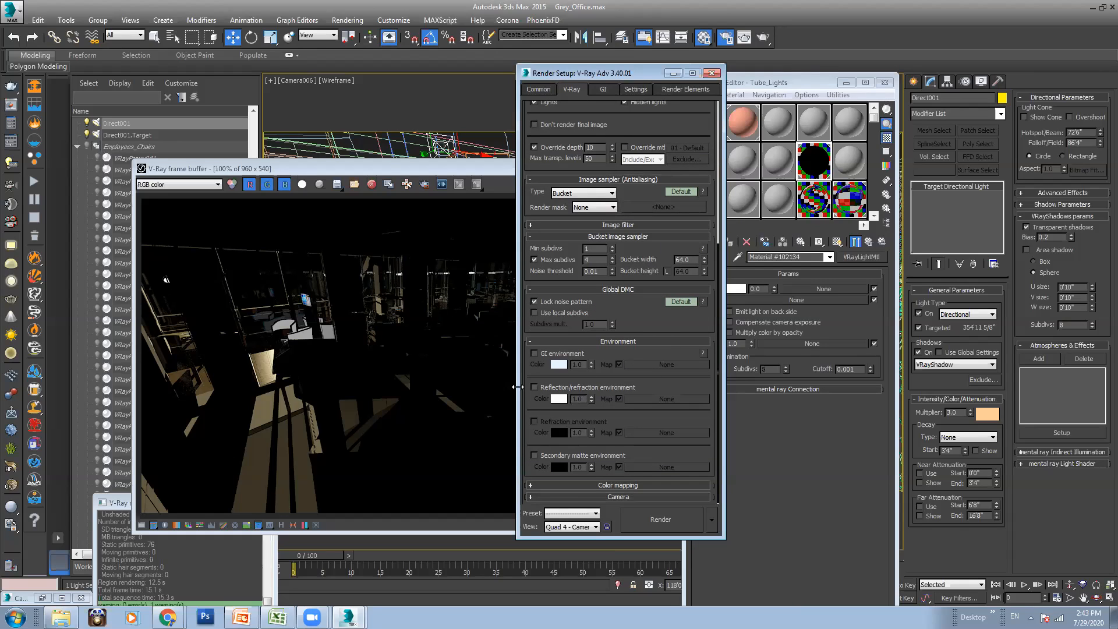
left_click(612, 486)
left_click(568, 474)
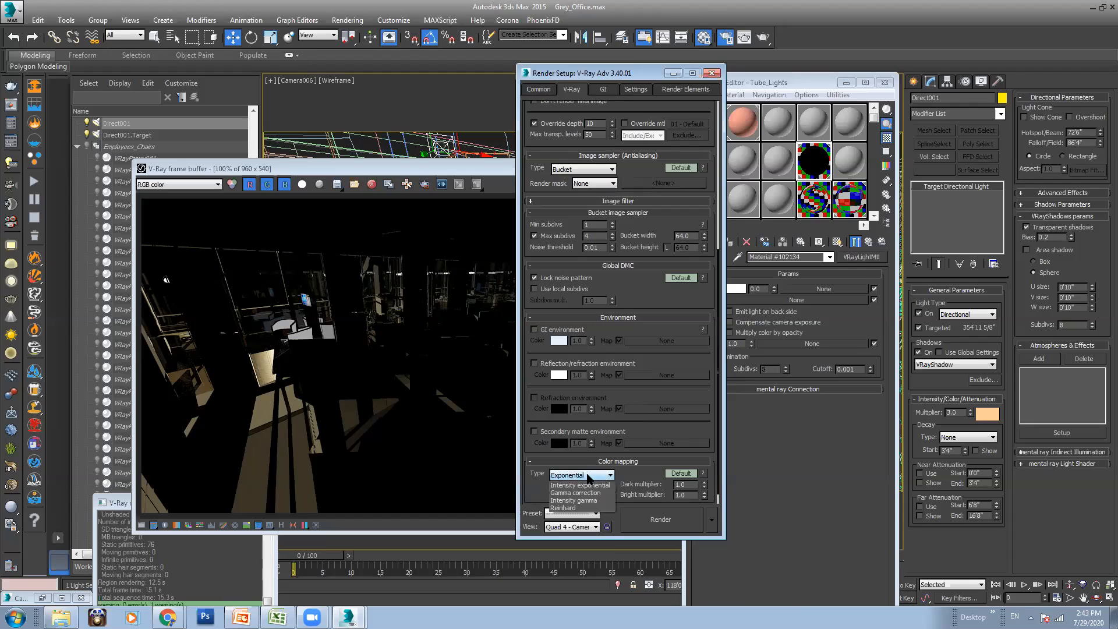
left_click(586, 486)
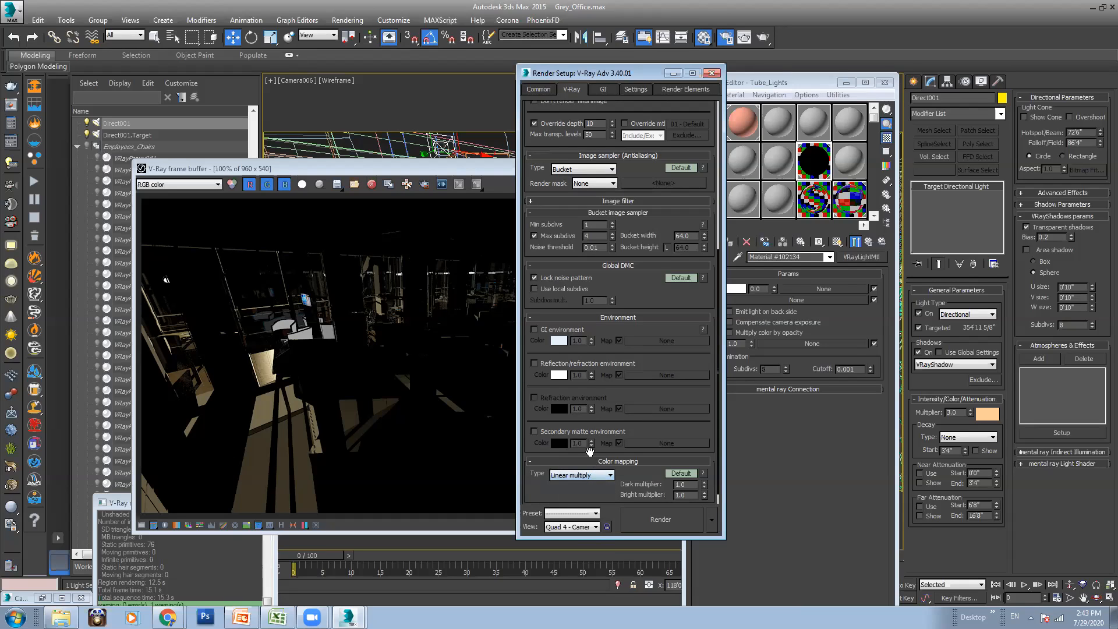
scroll(597, 449, "down", 1)
left_click(594, 461)
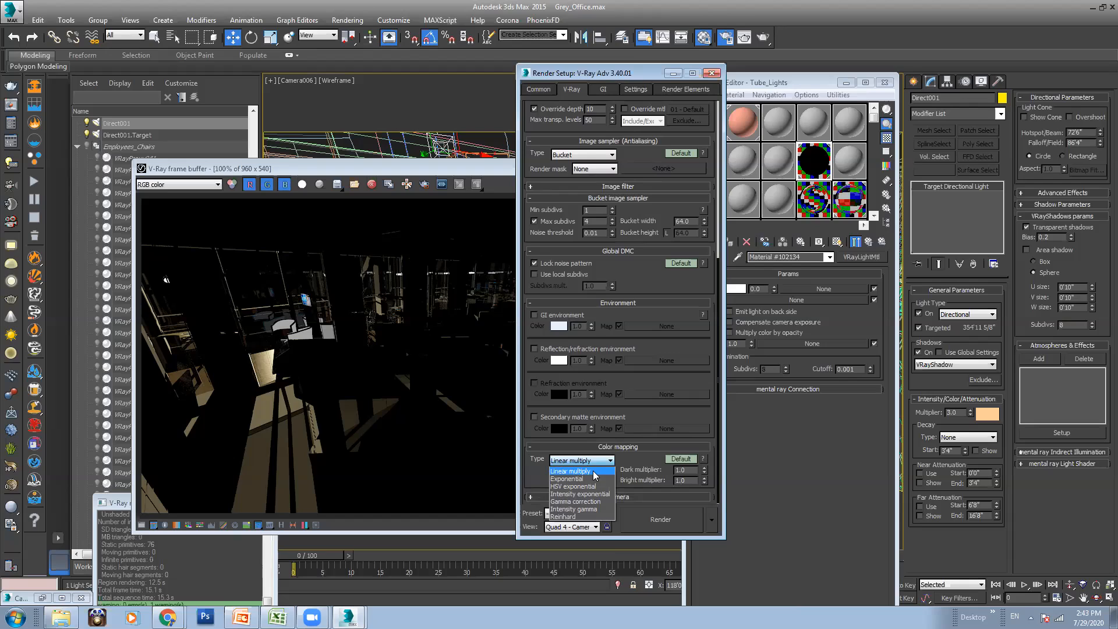
left_click(587, 487)
left_click(594, 462)
left_click(585, 471)
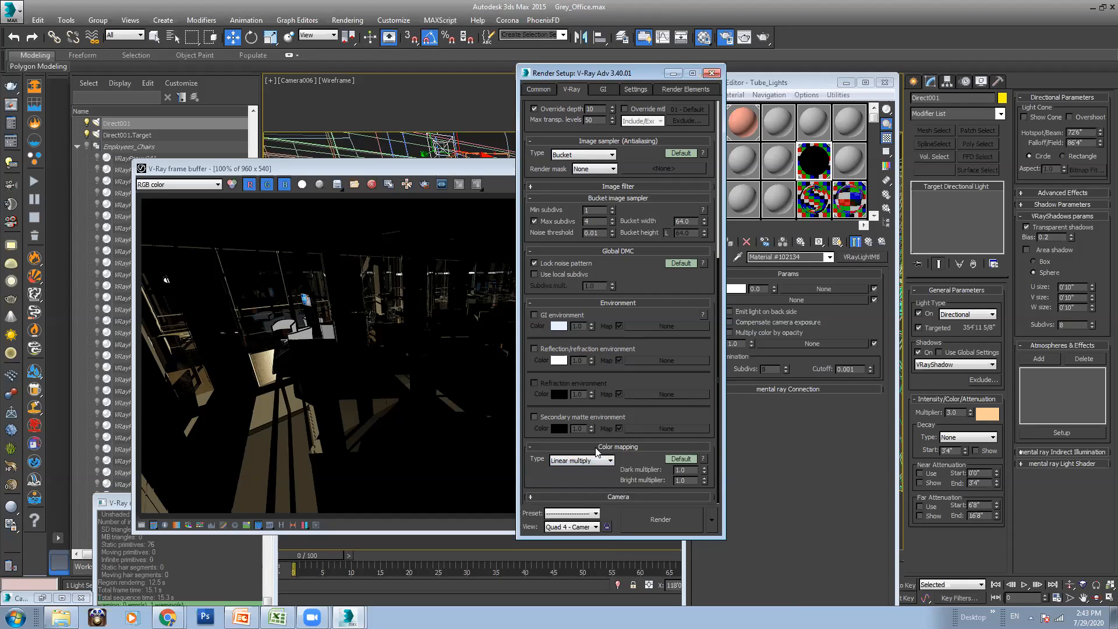
Expand the image filter and advanced sampler settings, setting the min shading rate to 2 and bucket width to 32
left_click(634, 186)
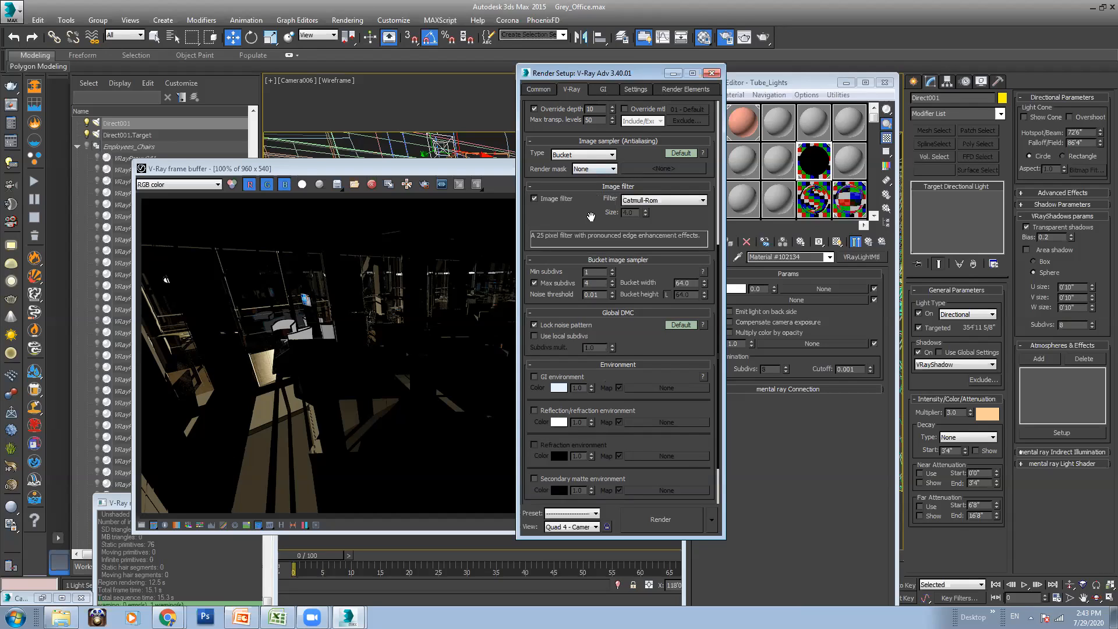
left_click(680, 152)
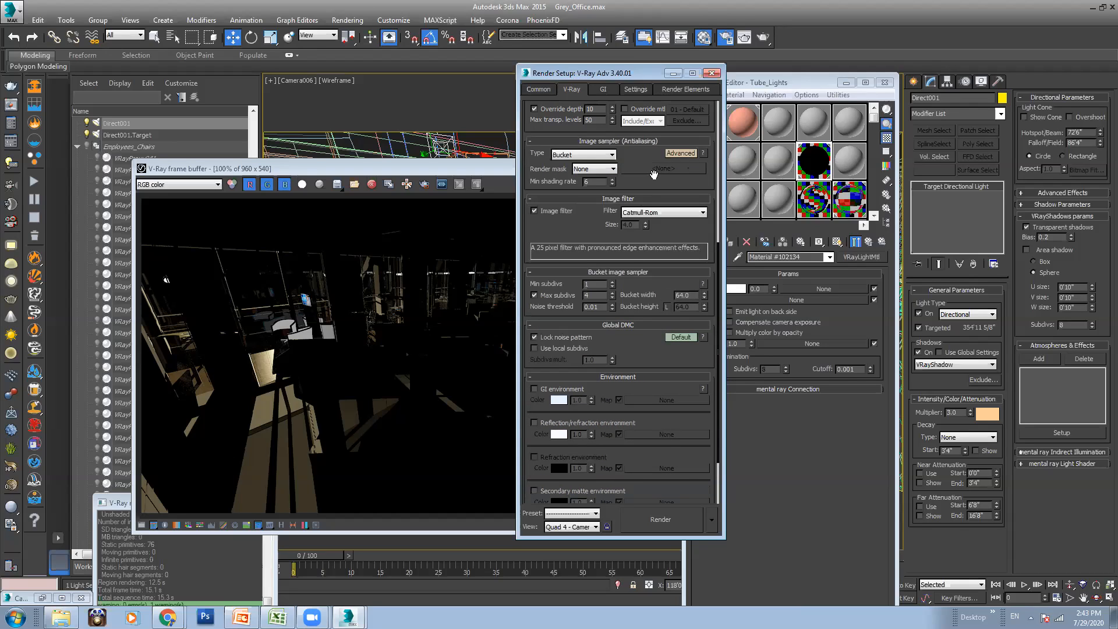
type("2")
double_click(682, 295)
type("32")
key("Return")
Show the advanced Global DMC and color mapping options and expand the V-Ray camera settings
scroll(656, 275, "up", 3)
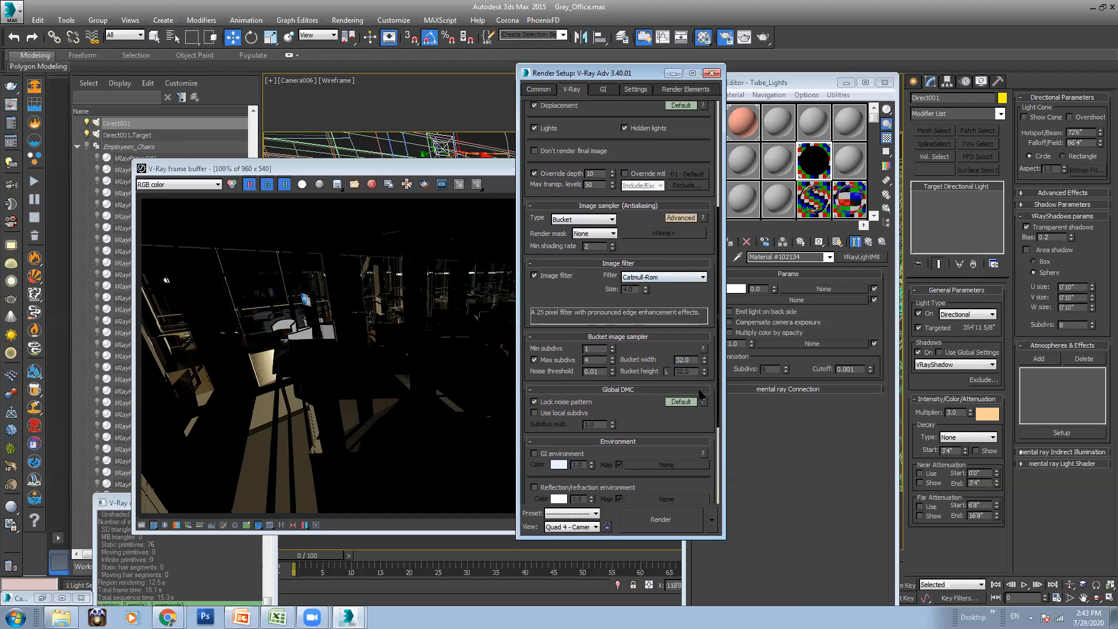
scroll(701, 394, "down", 6)
left_click(681, 266)
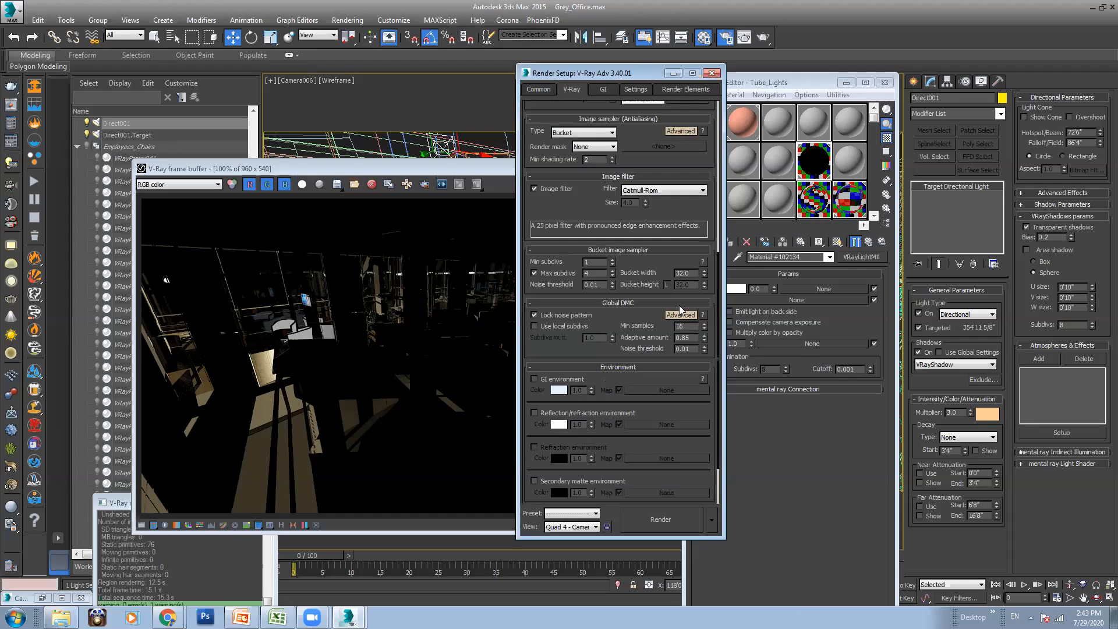
scroll(664, 271, "down", 3)
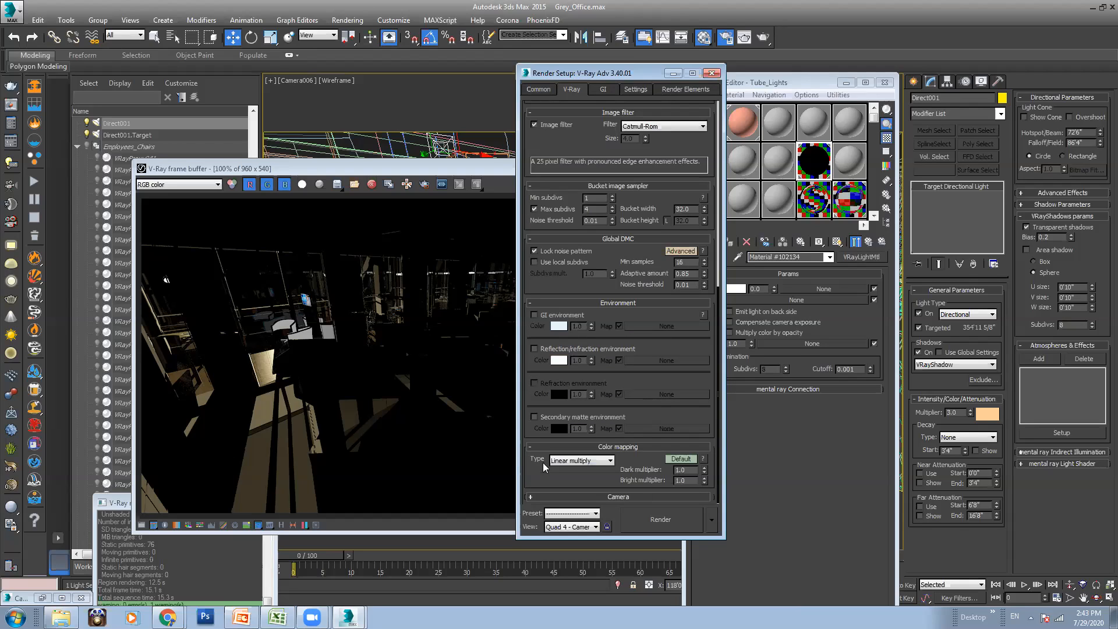
left_click(611, 497)
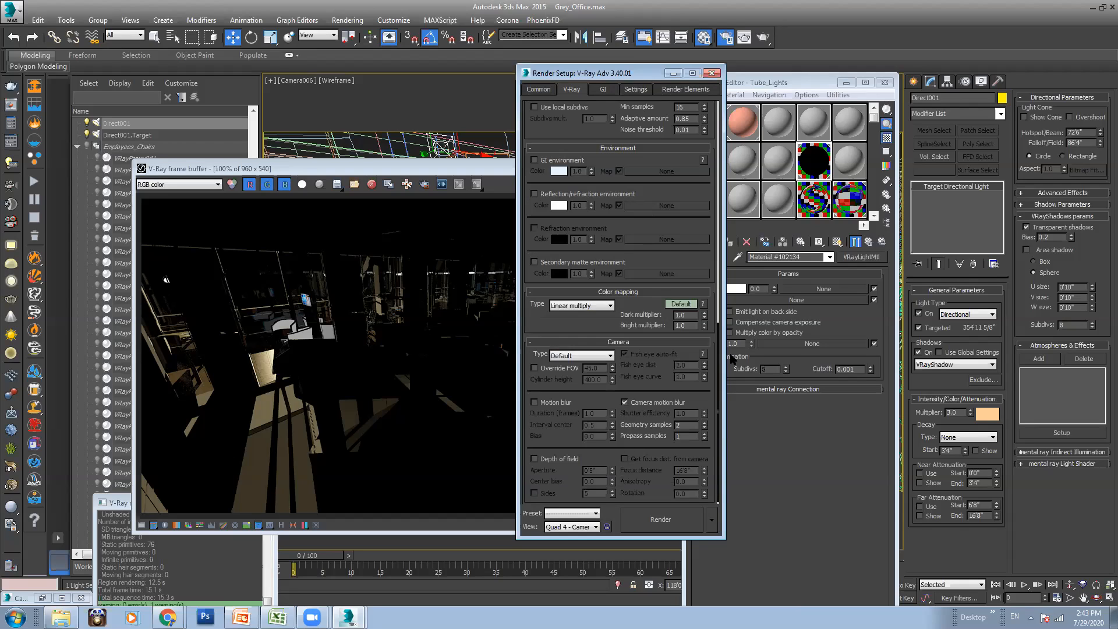
left_click(680, 304)
Show the advanced options for global illumination and the irradiance map
scroll(593, 207, "up", 2)
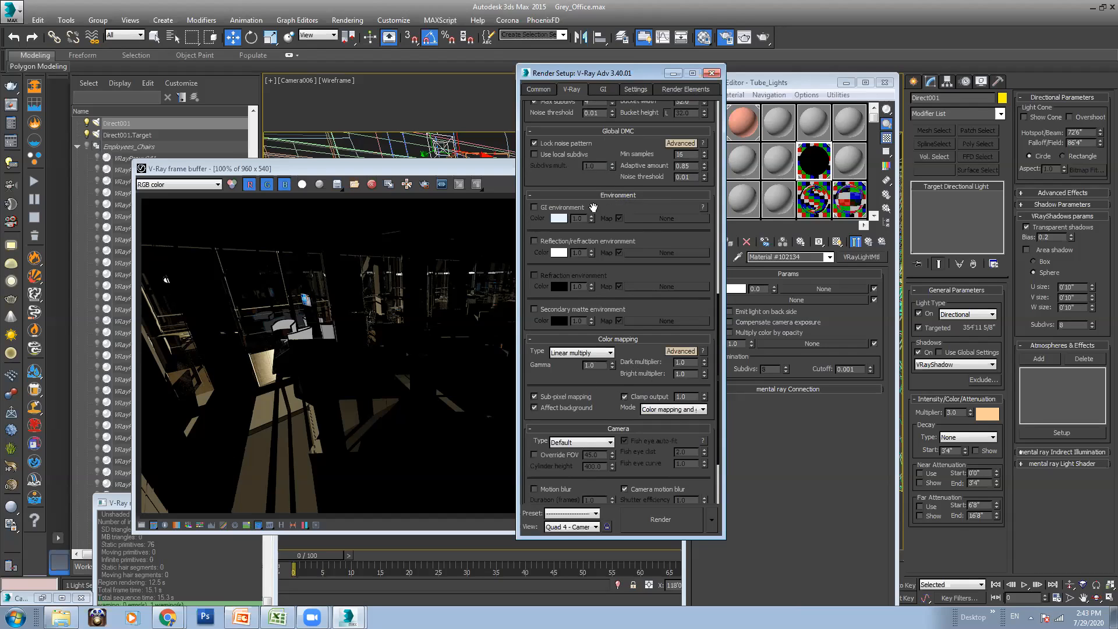
scroll(622, 160, "up", 5)
left_click(603, 89)
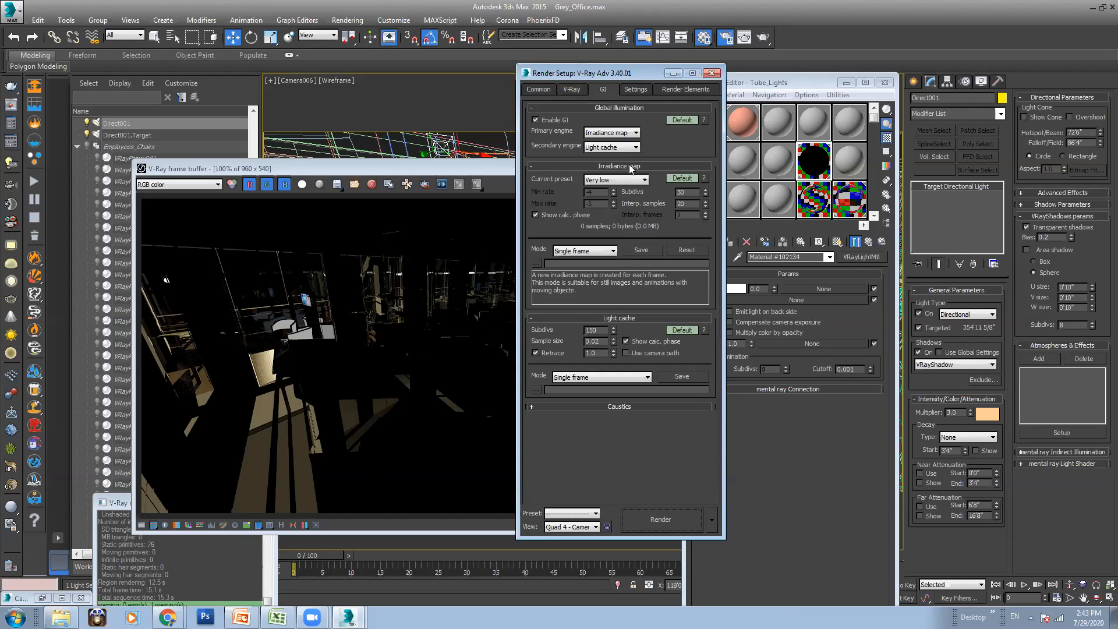
left_click(682, 177)
left_click(683, 119)
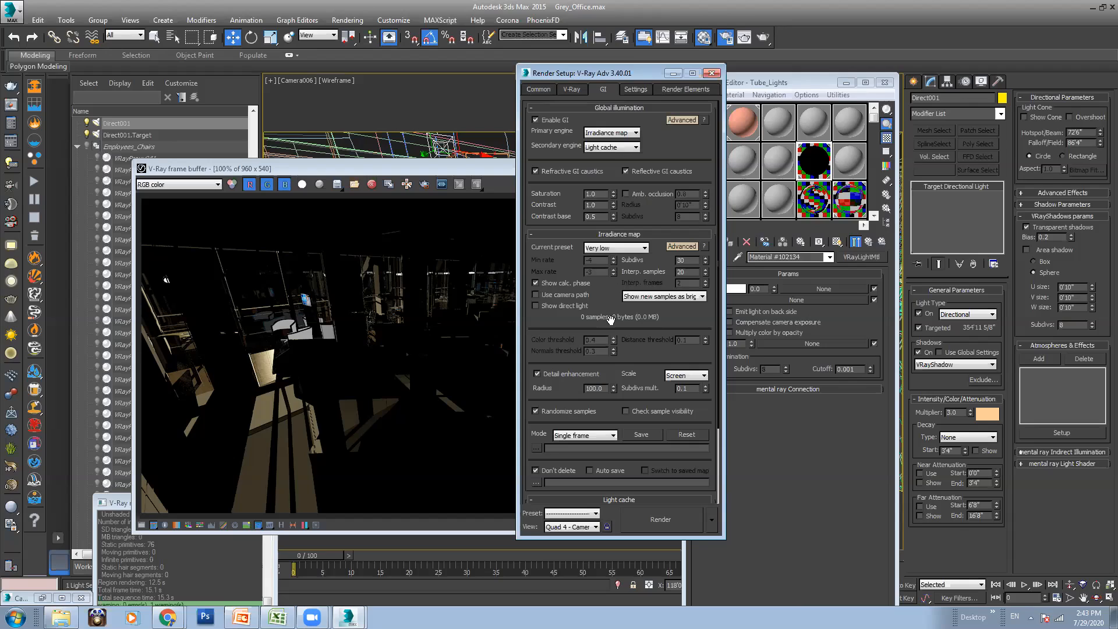
Enable the use camera path and show direct light options for the irradiance map
left_click(574, 296)
left_click(575, 306)
left_click_drag(611, 304, 607, 216)
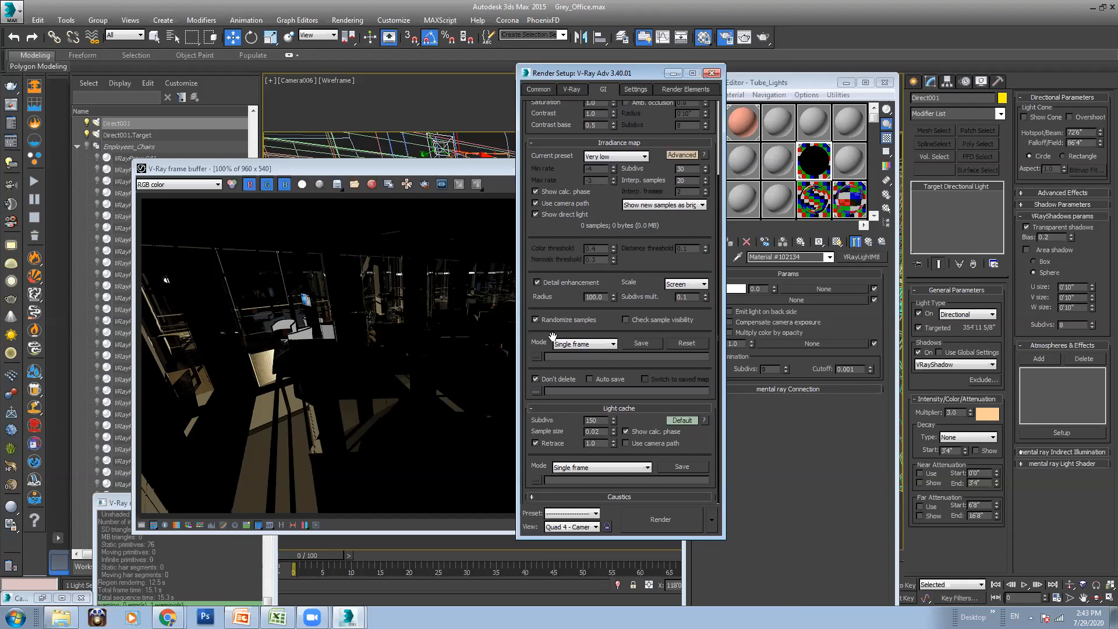
scroll(688, 422, "up", 3)
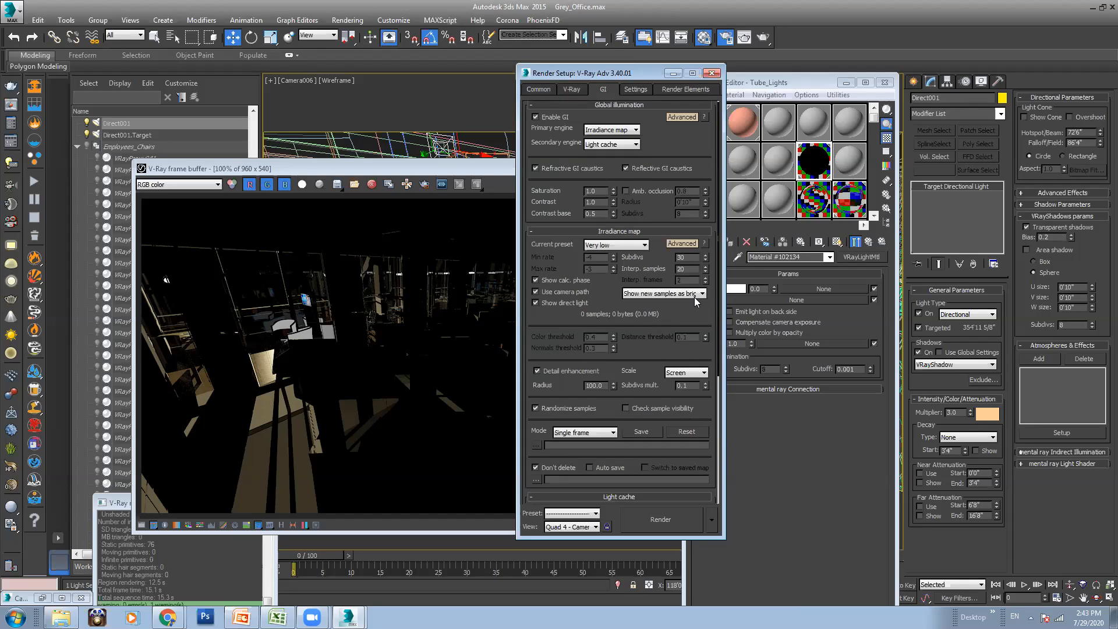
Turn off the irradiance map's detail enhancement and enable the light cache pre-filter
scroll(587, 306, "down", 2)
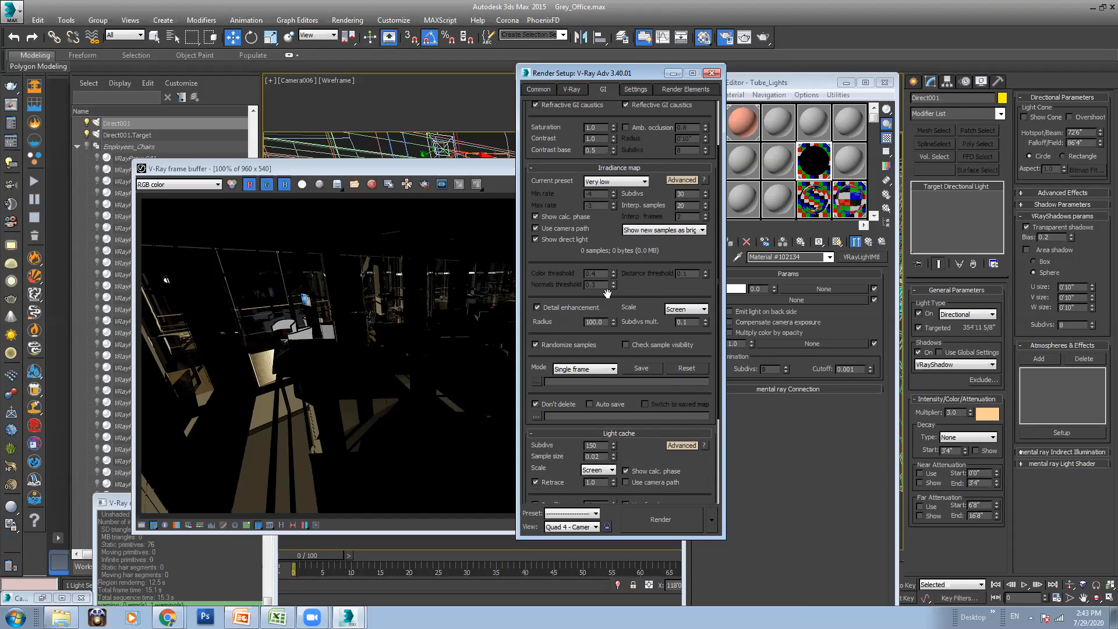
left_click(586, 306)
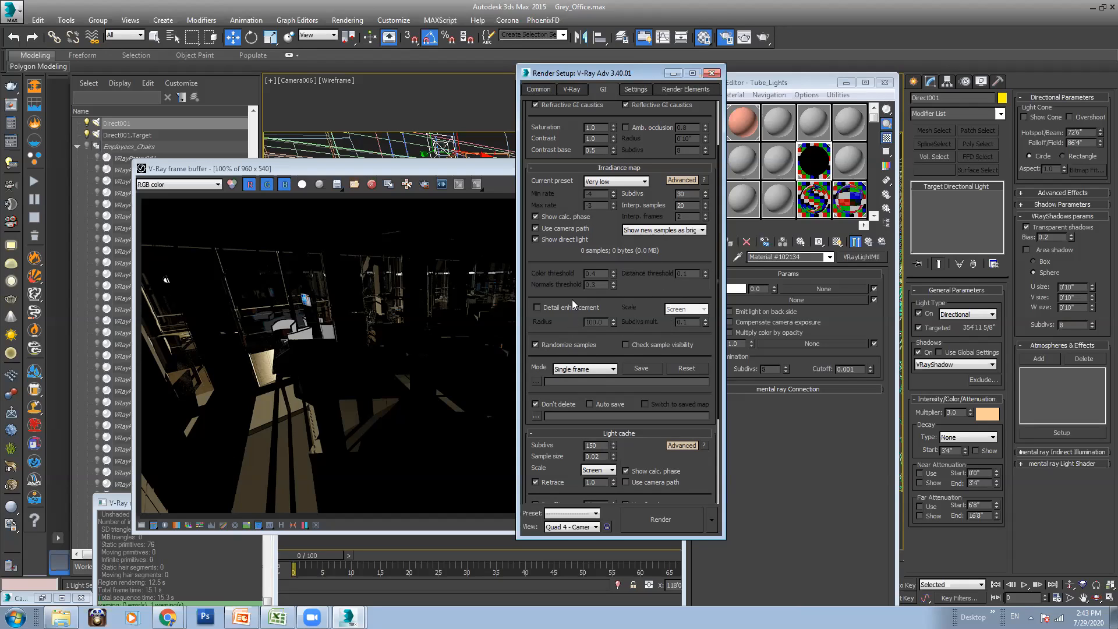
mouse_move(582, 307)
left_click_drag(641, 317, 648, 257)
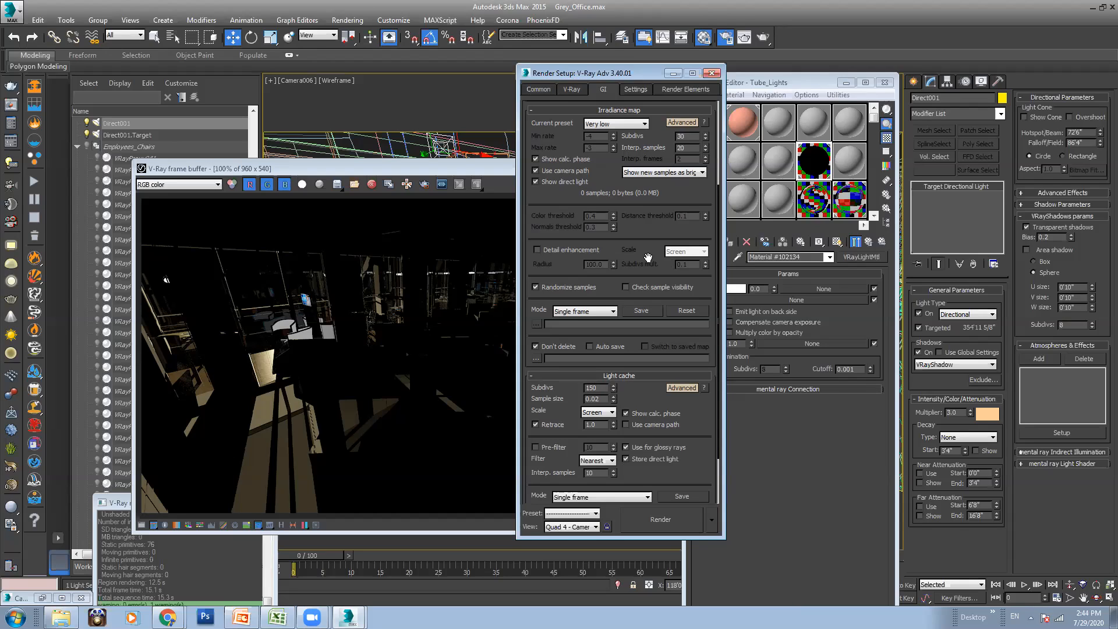
left_click_drag(648, 273, 646, 180)
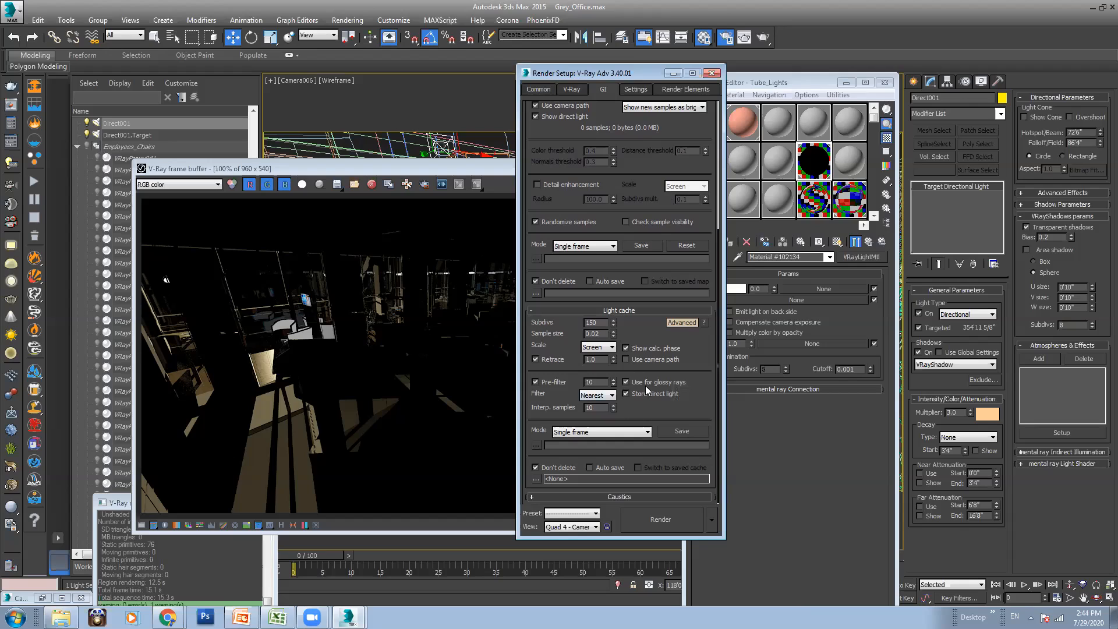
Examine the V-Ray System settings in the Default, Advanced and Expert modes, ending in Advanced mode
left_click(634, 89)
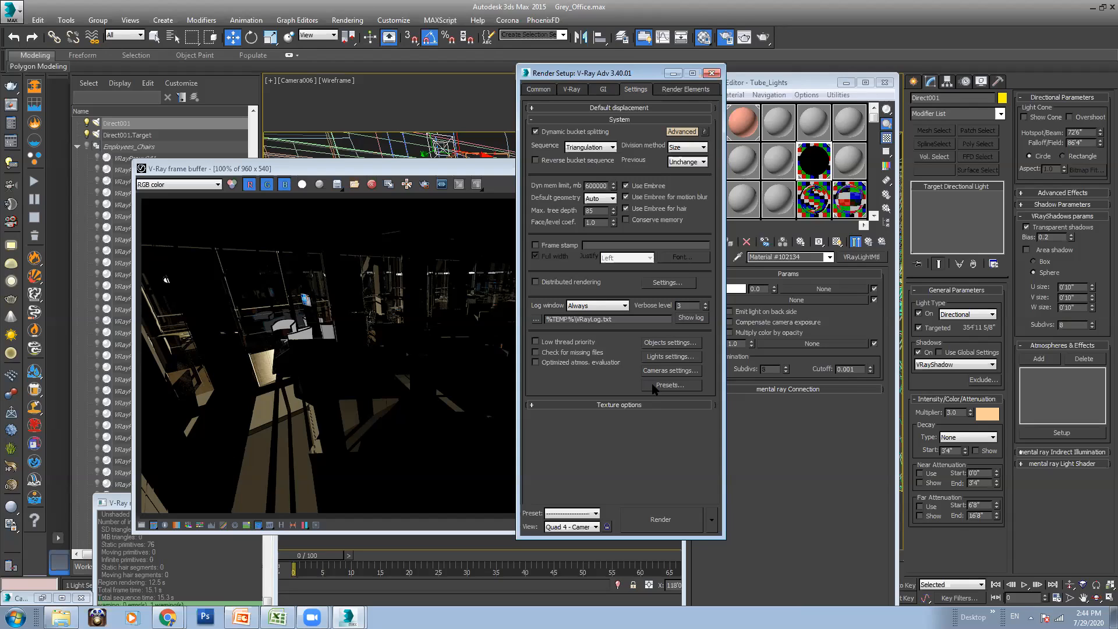
left_click(597, 89)
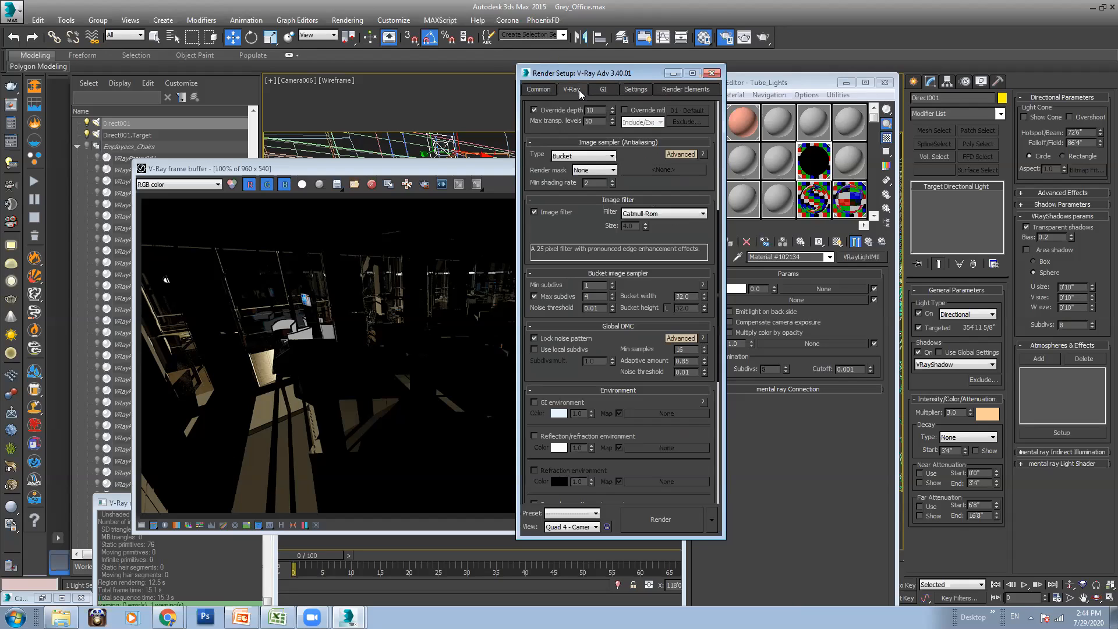
left_click(637, 89)
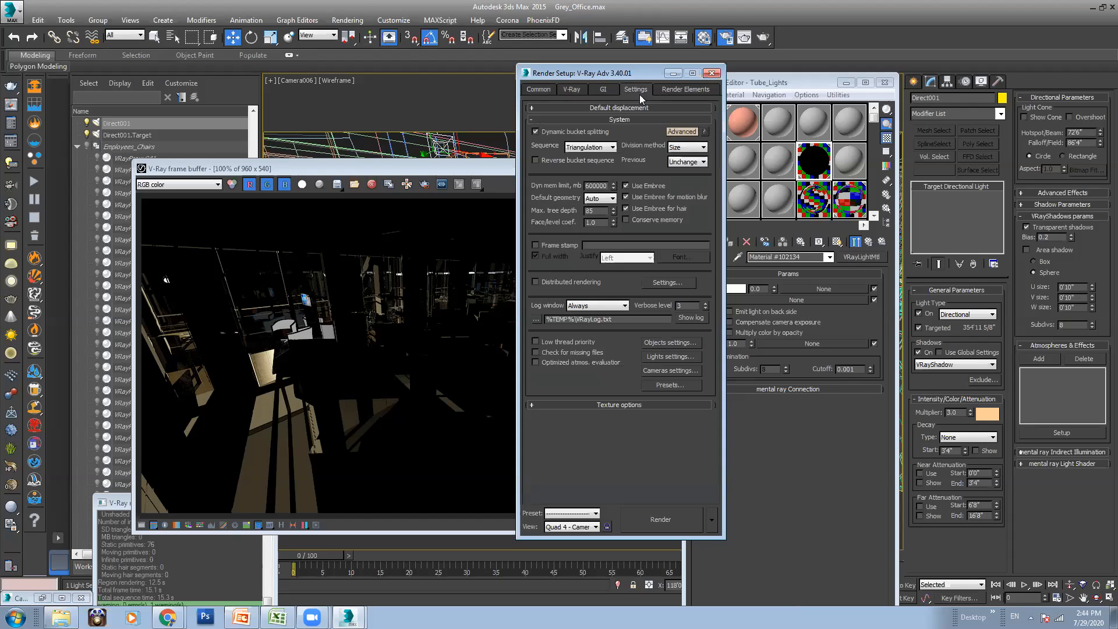
left_click(683, 132)
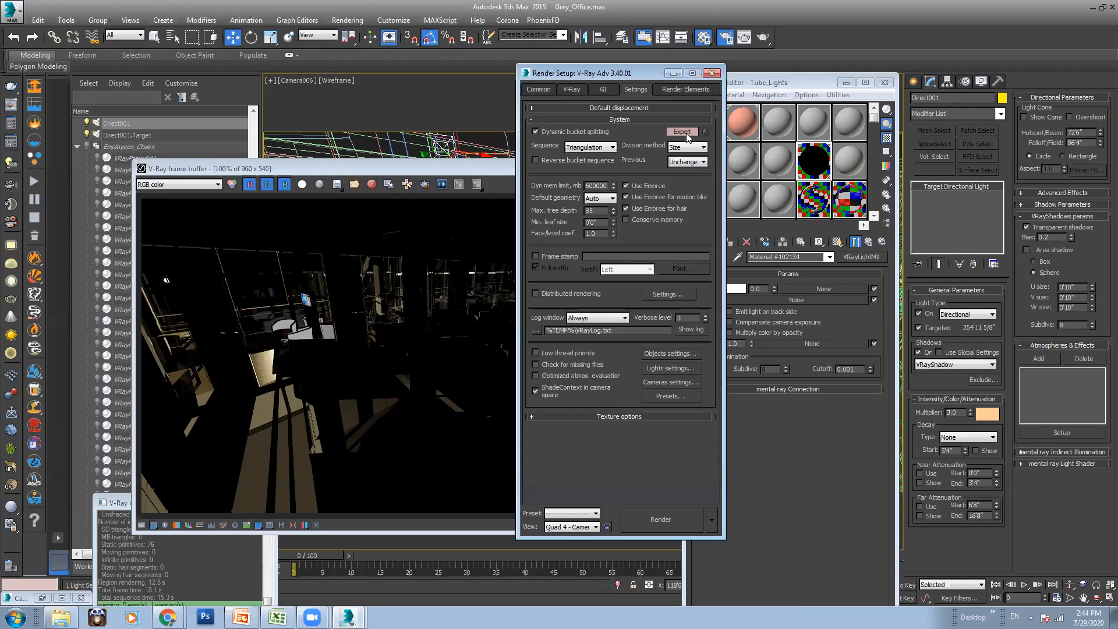
left_click(680, 132)
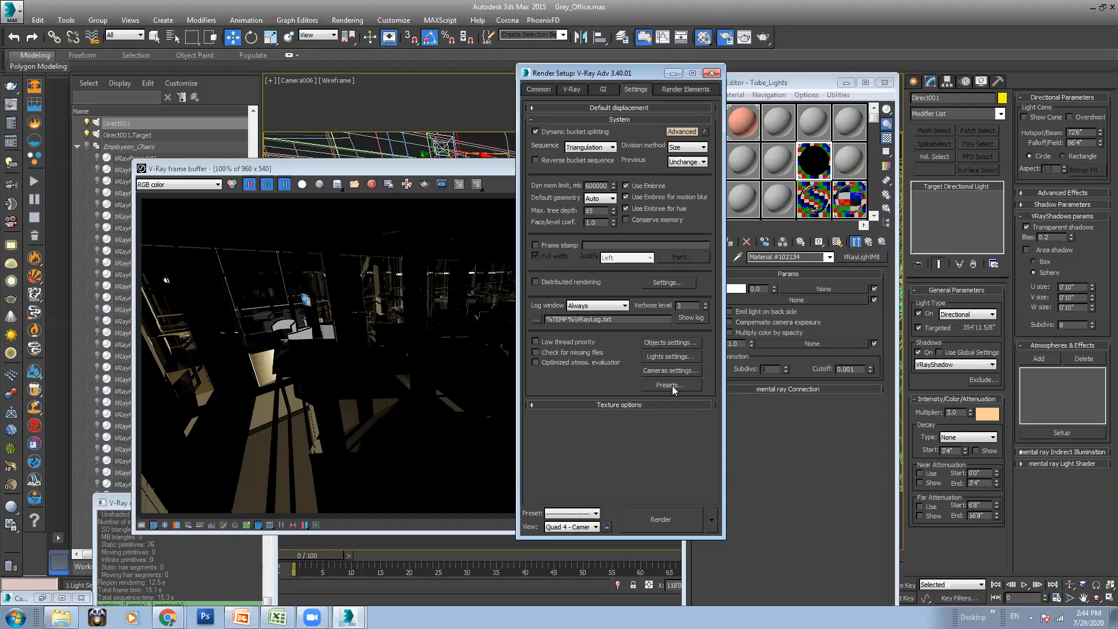
left_click(679, 131)
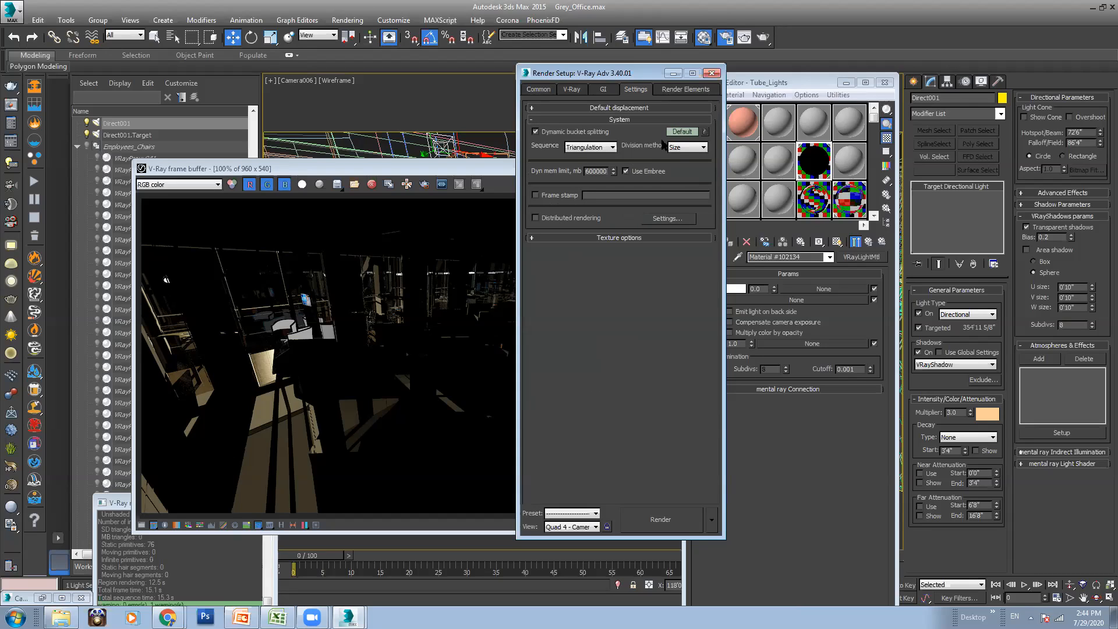
left_click(681, 131)
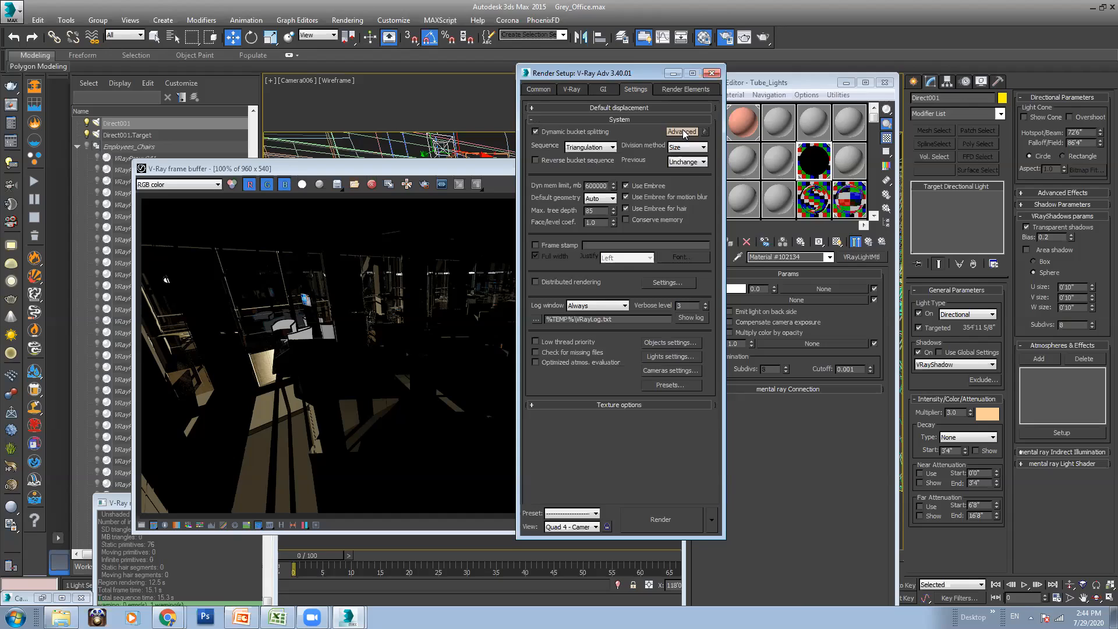
Save the current render settings as a V-Ray preset named Very_Low_Settings with all available roll-ups included
left_click(677, 386)
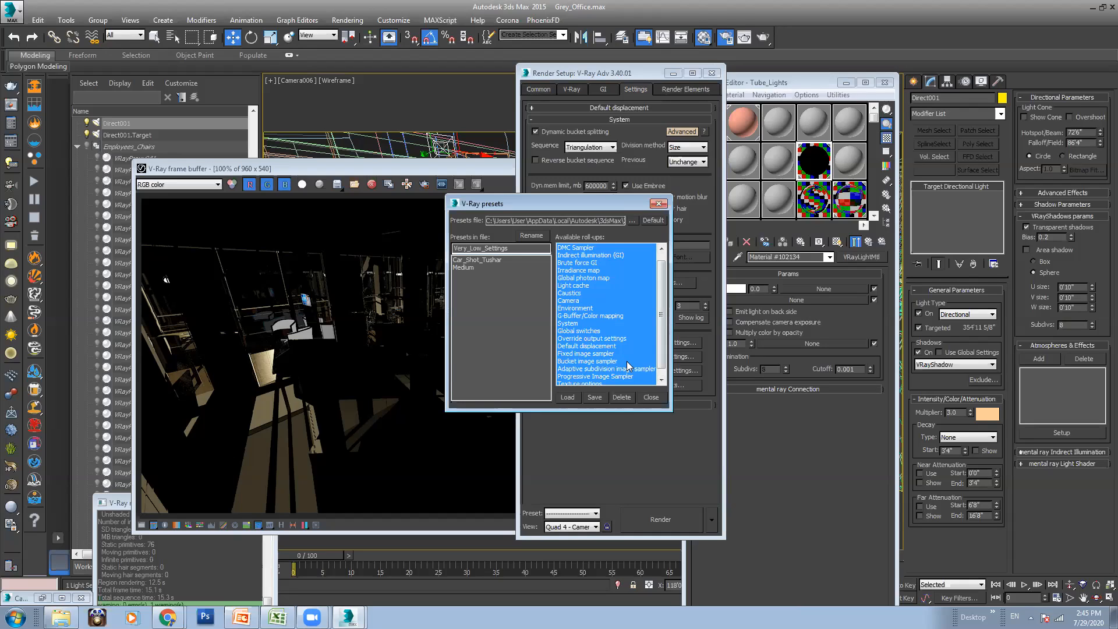
left_click_drag(661, 323, 658, 309)
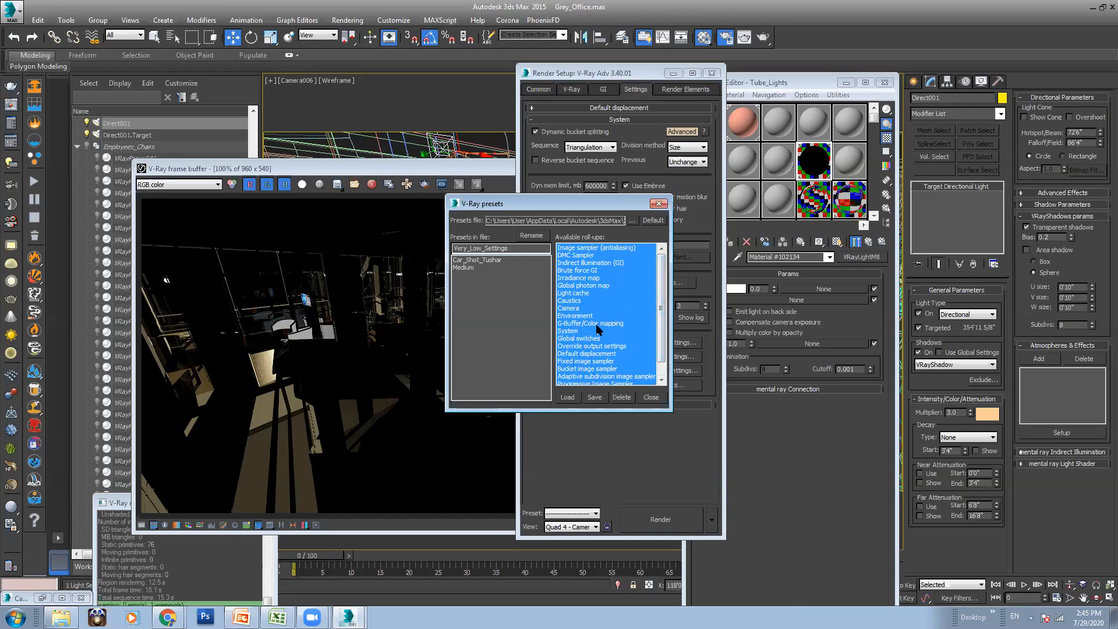
left_click_drag(515, 253, 452, 249)
left_click(517, 250)
left_click(591, 397)
left_click(652, 397)
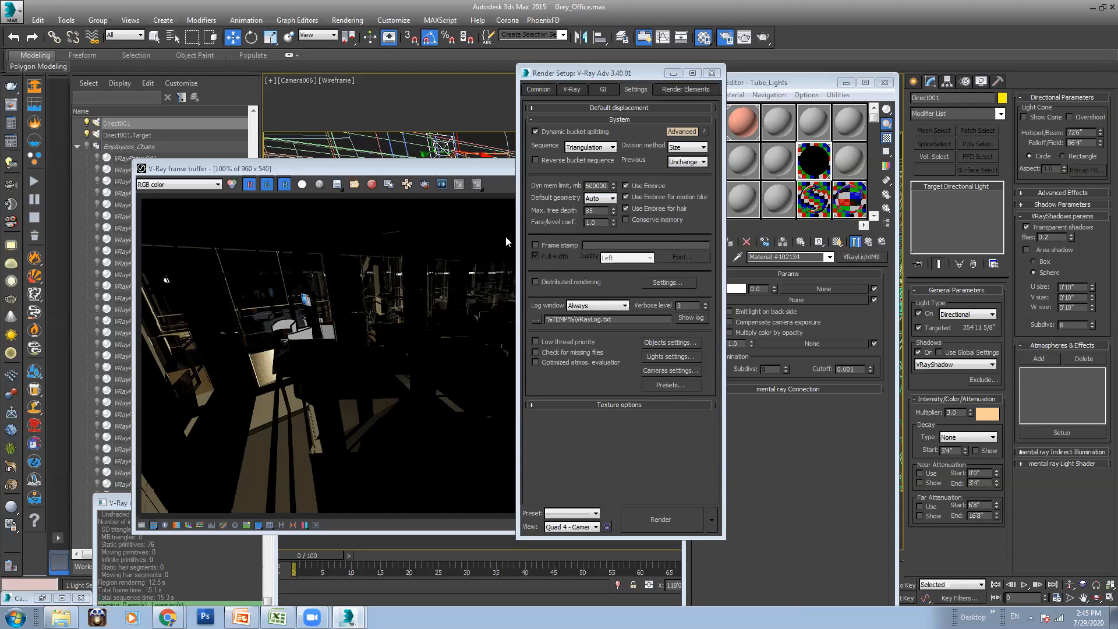
Check the saved V-Ray presets list and select the car shot preset, closing the list without loading it
left_click(665, 385)
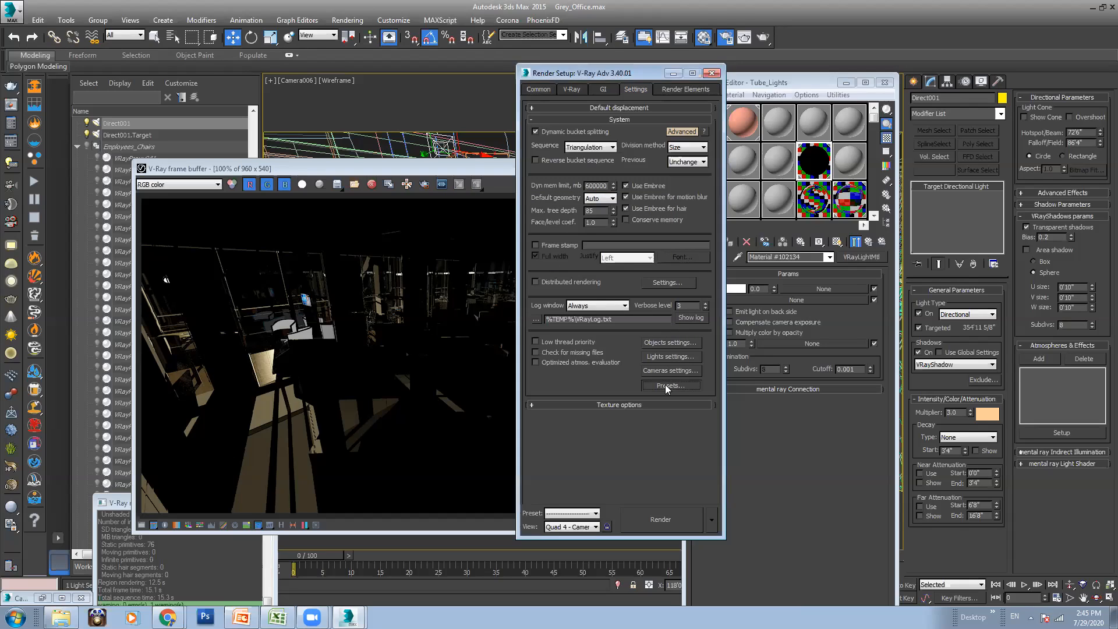
left_click(476, 260)
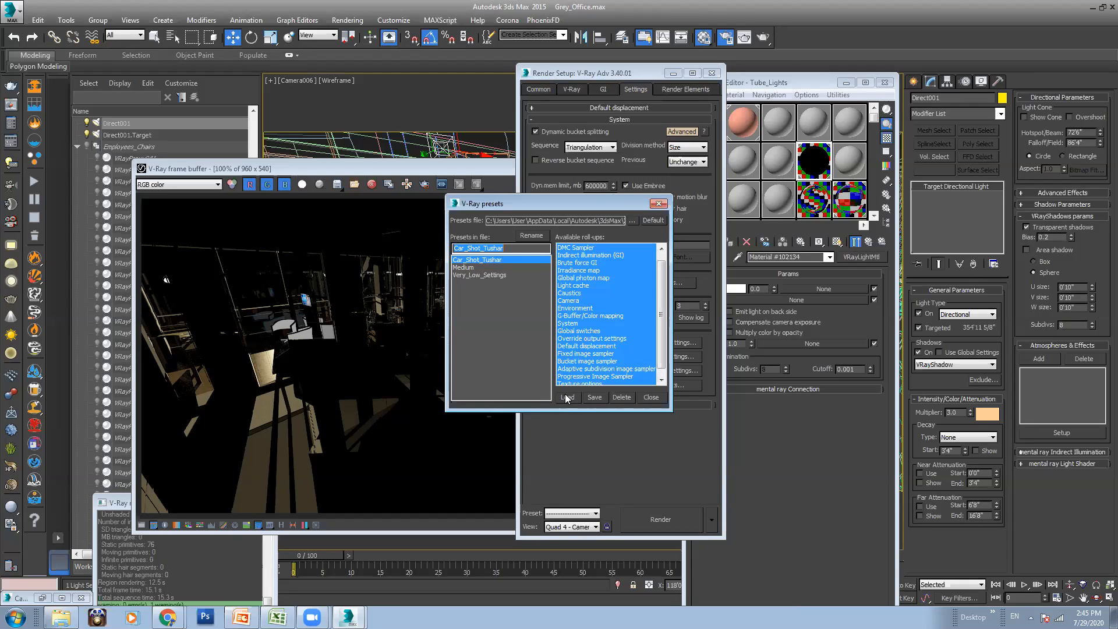
left_click(650, 397)
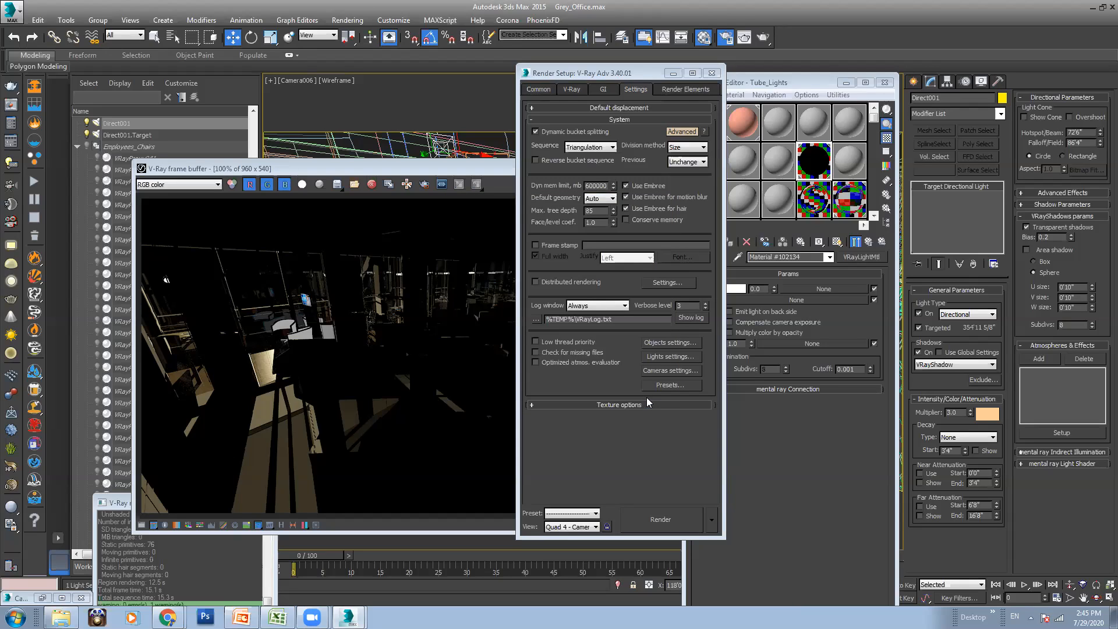
Duplicate the current render into a separate frame buffer copy and render the scene again with GI enabled
left_click(377, 330)
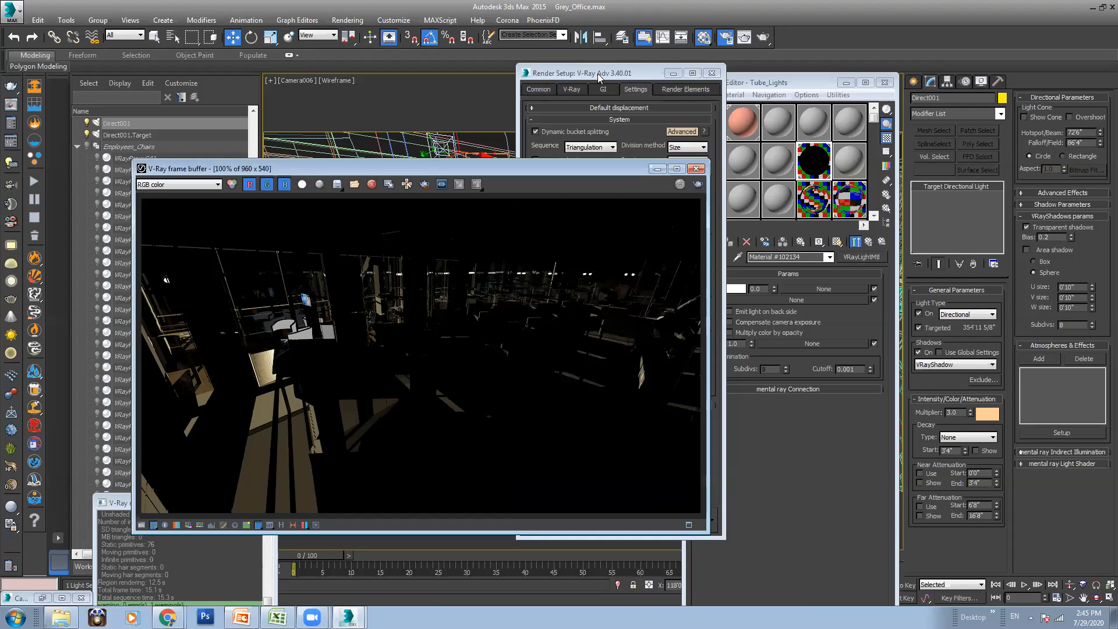
left_click(603, 89)
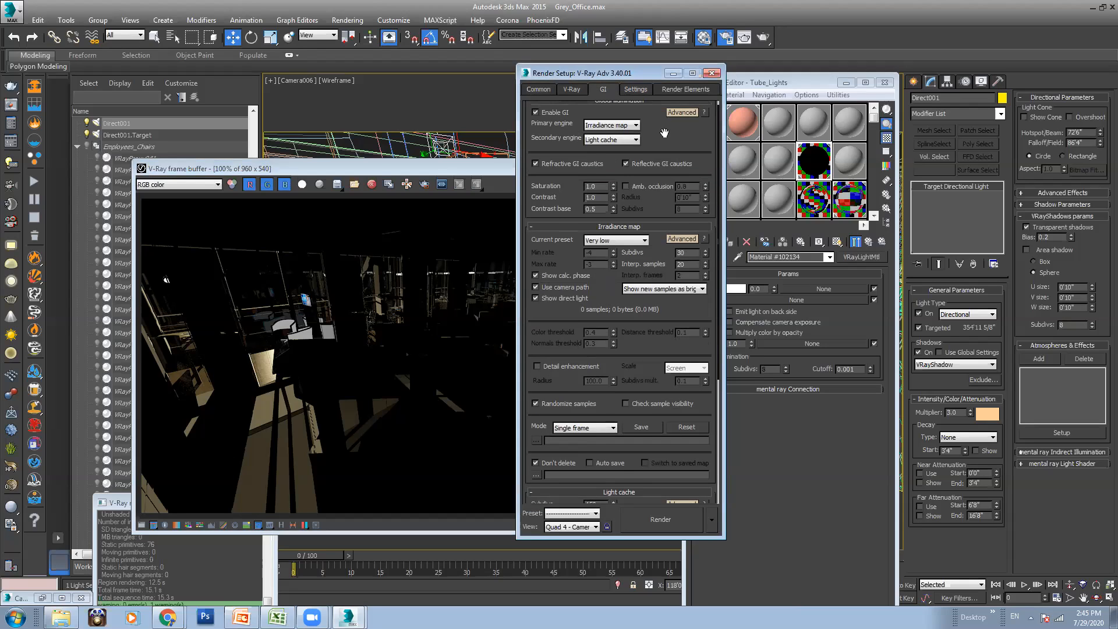
scroll(664, 133, "up", 1)
left_click(395, 350)
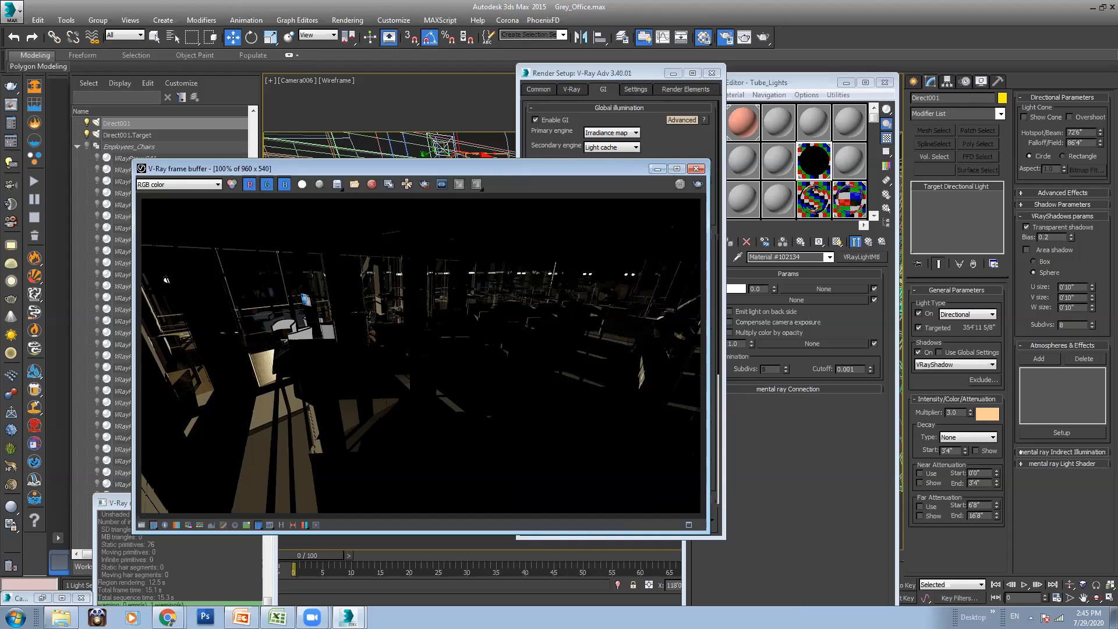
left_click(389, 184)
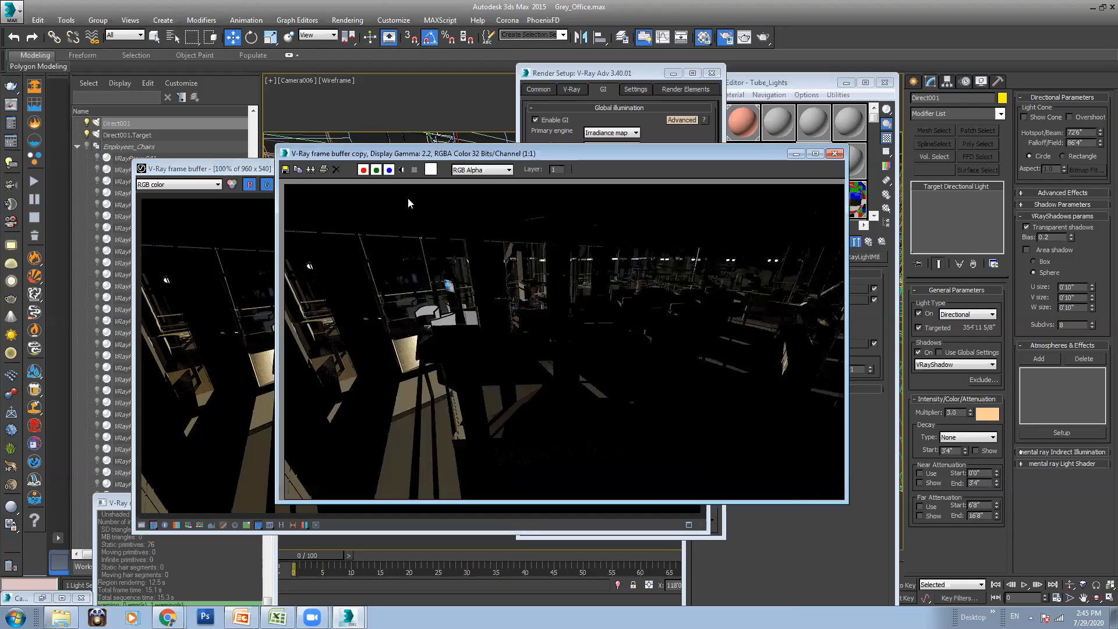
left_click(514, 256)
left_click(698, 184)
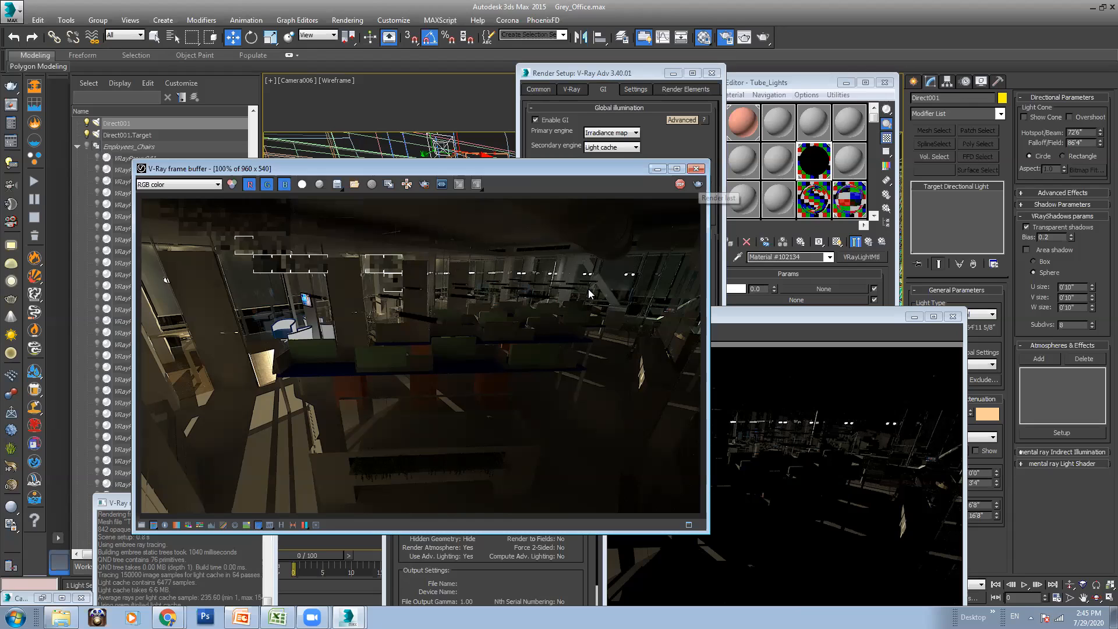
Arrange the frame buffer copy and the new GI render to compare the two images
left_click_drag(748, 320, 908, 136)
left_click(508, 293)
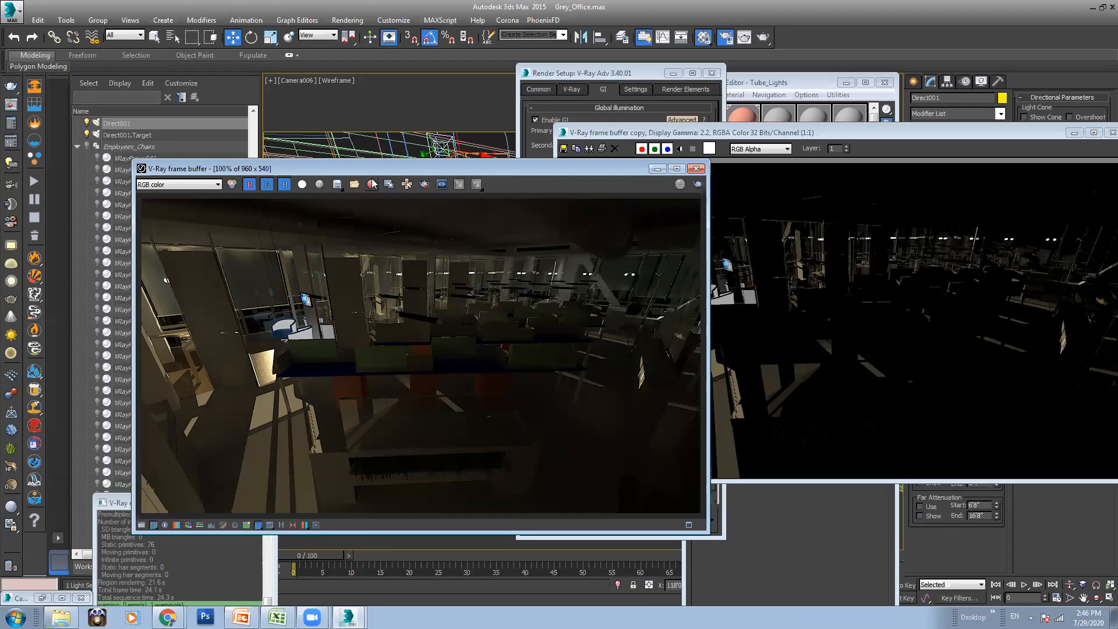
left_click_drag(423, 168, 452, 249)
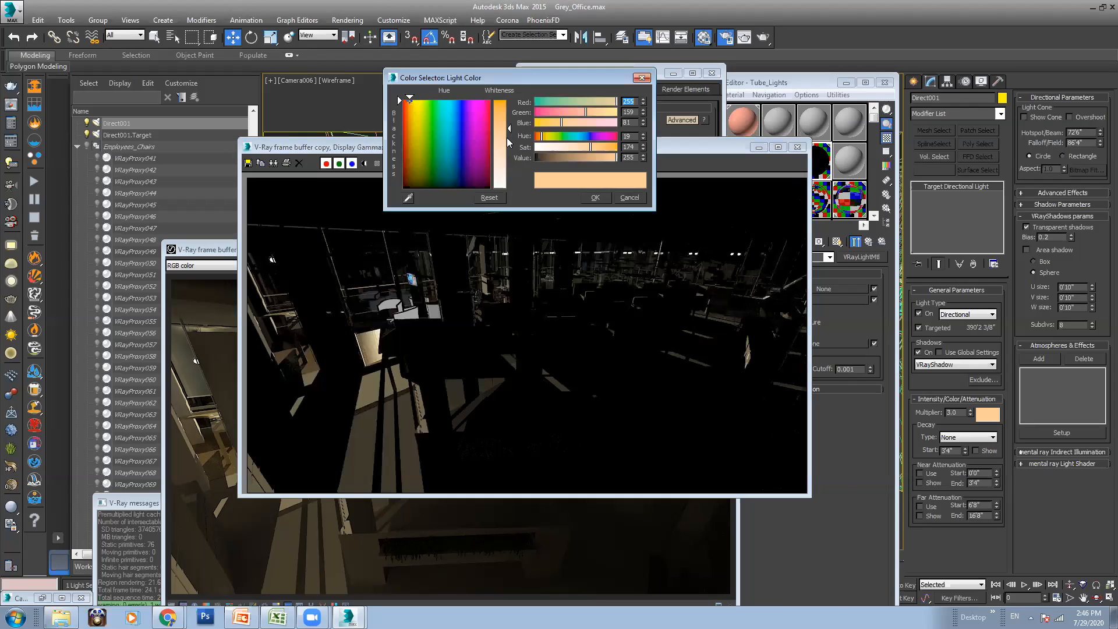
Set the direct light's color to a pale warm white (RGB 255, 245, 230) and render the scene again
left_click_drag(507, 138, 509, 179)
left_click_drag(418, 103, 412, 101)
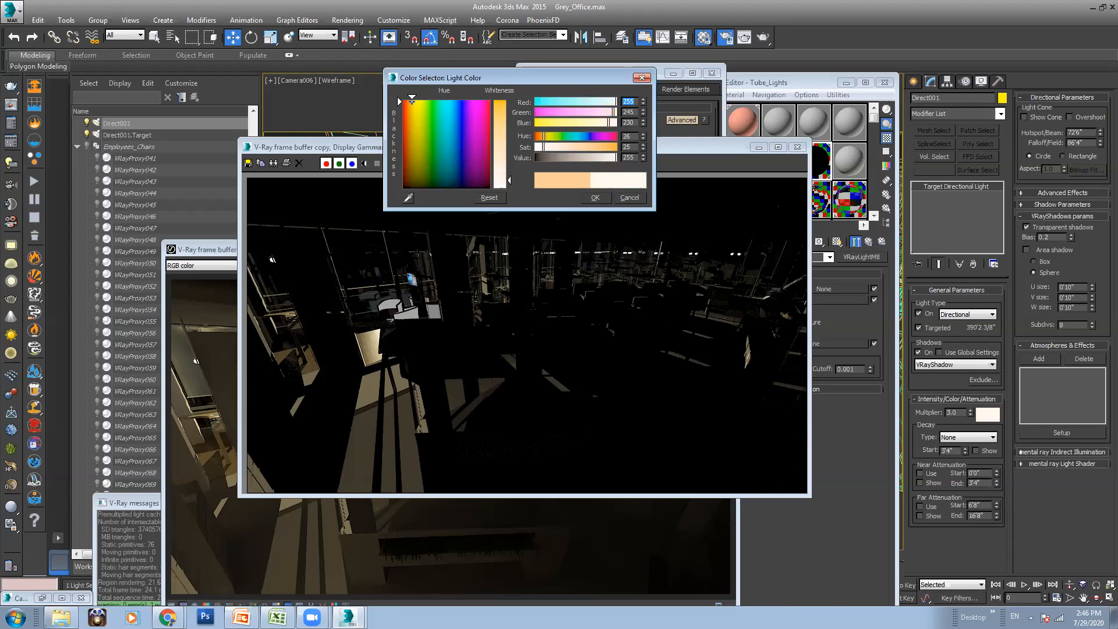
left_click(595, 198)
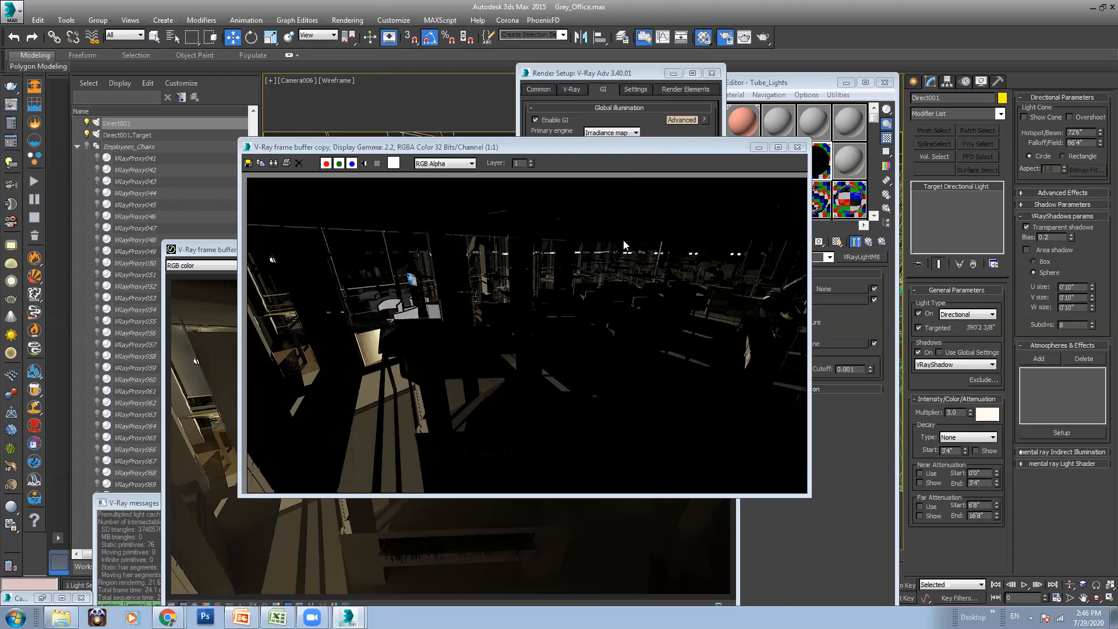
left_click(197, 482)
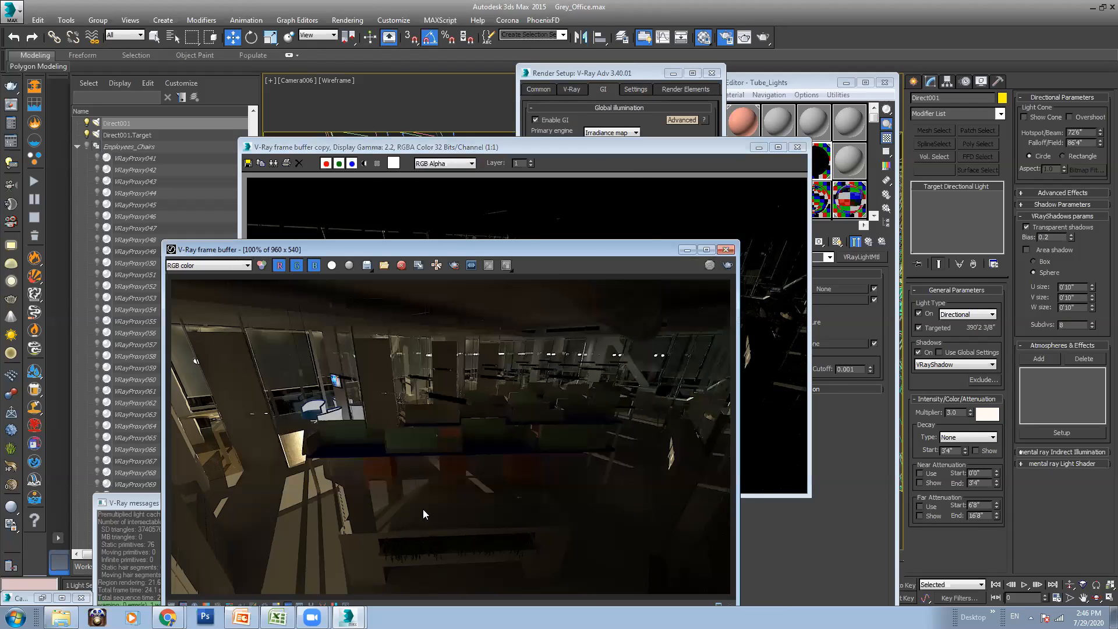
left_click(727, 265)
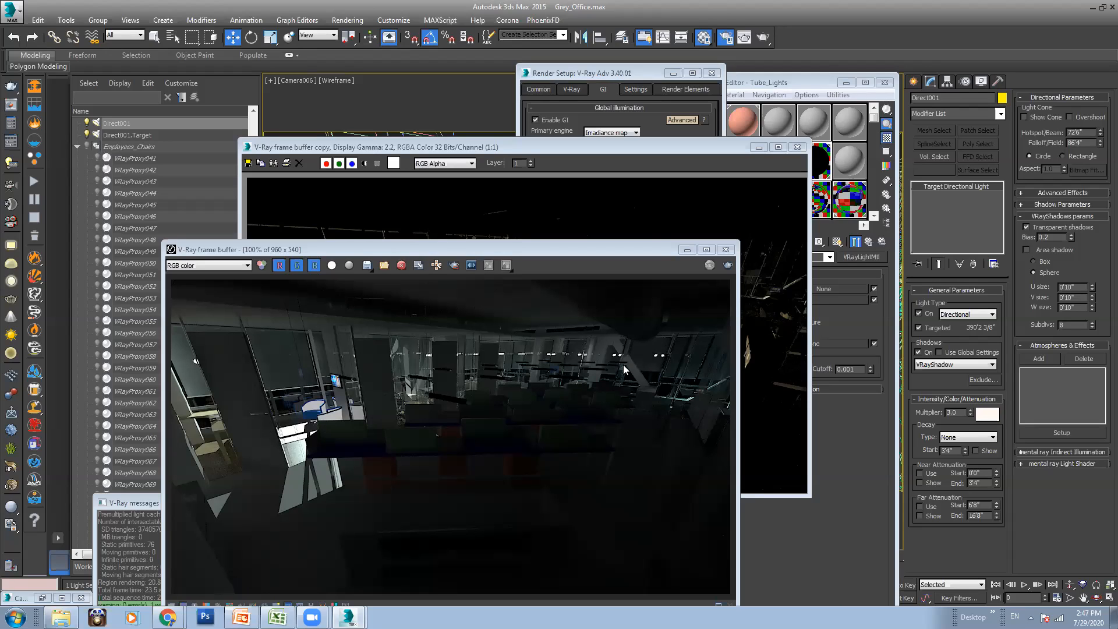
Minimize the frame buffer, its copy and the Material Editor to clear the view of the scene
left_click(687, 250)
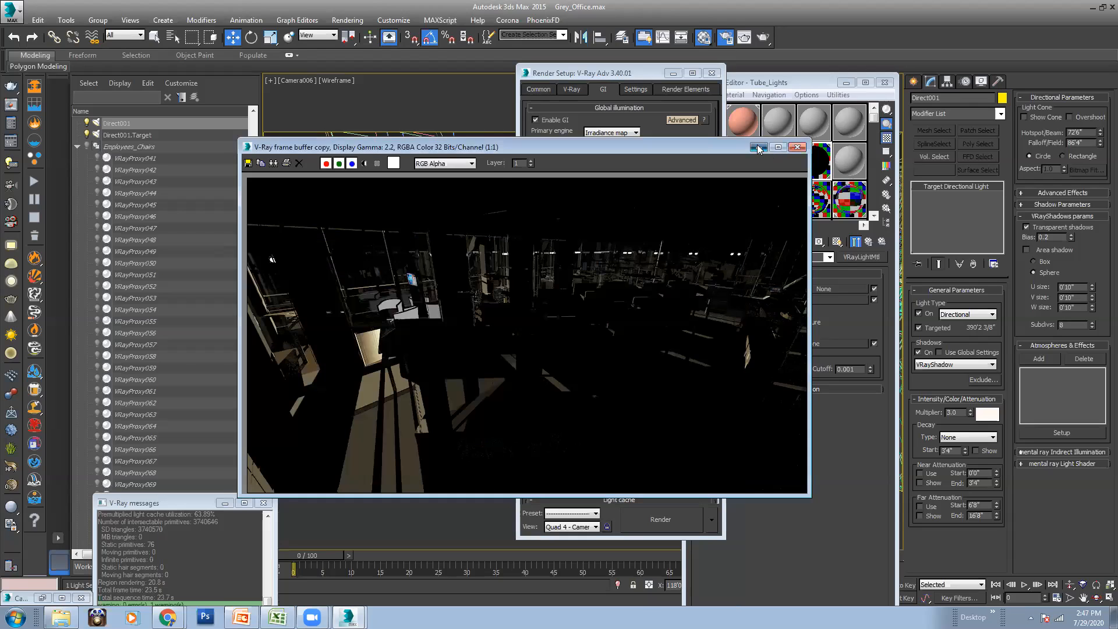
left_click(758, 148)
left_click(807, 84)
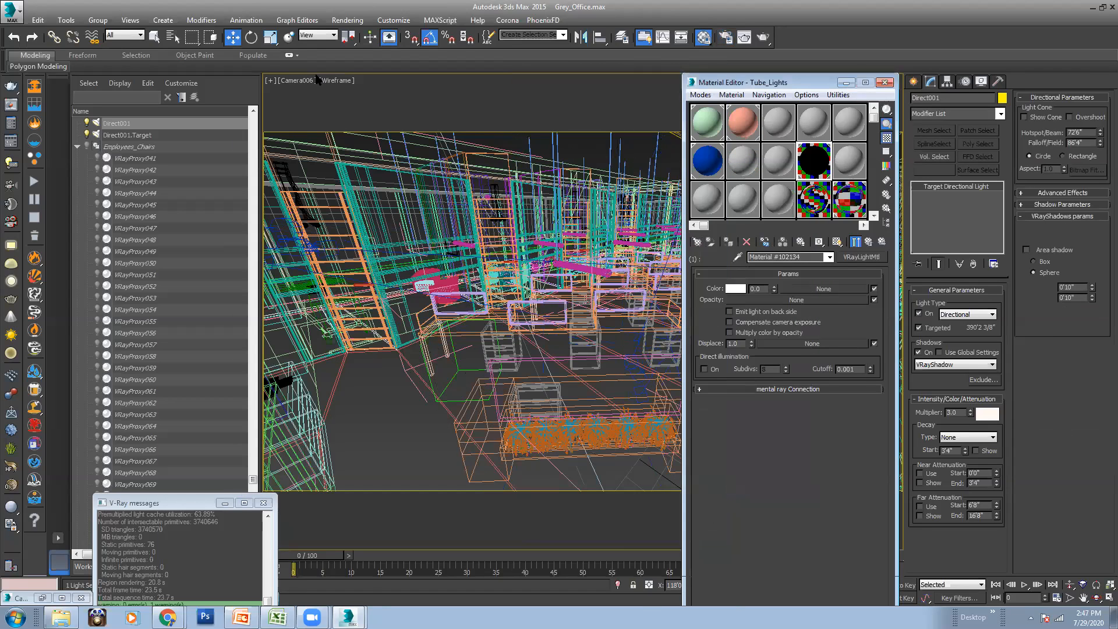
left_click(846, 82)
Switch the Camera006 viewport to a shaded Perspective view with edged faces, showing the whole office building from outside
left_click(297, 80)
left_click(346, 124)
scroll(556, 265, "down", 5)
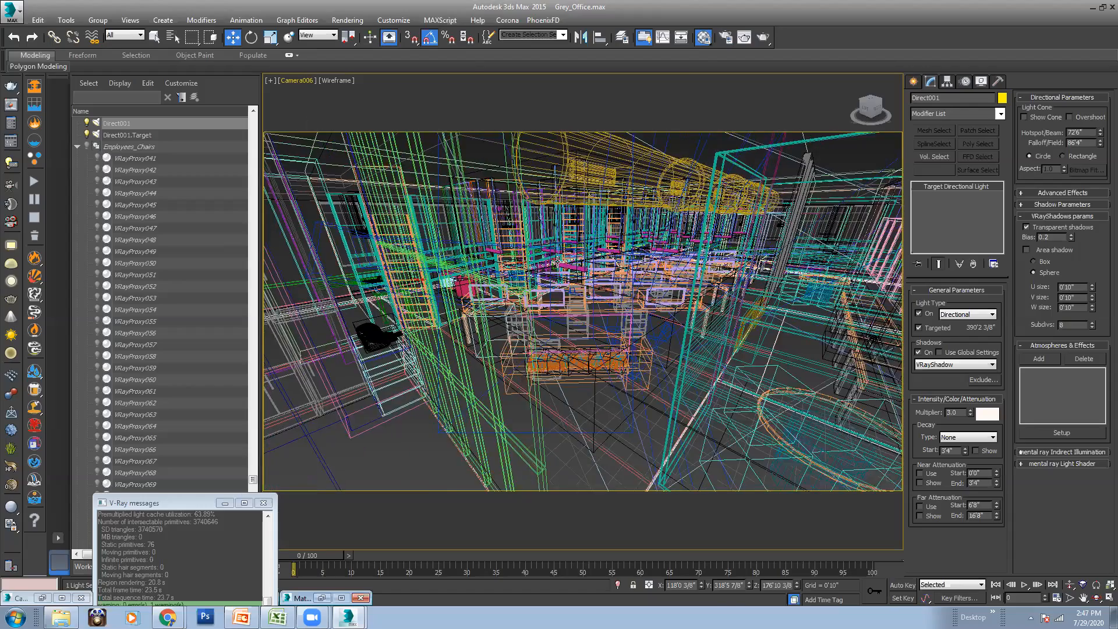
middle_click_drag(556, 265, 504, 252, "alt")
scroll(655, 203, "down", 2)
mouse_move(655, 203)
middle_mouse_down("alt")
mouse_move(661, 228)
mouse_move(502, 182)
mouse_move(599, 290)
middle_mouse_up("alt")
scroll(702, 245, "up", 3)
key("F3")
scroll(640, 198, "up", 1)
scroll(583, 187, "down", 1)
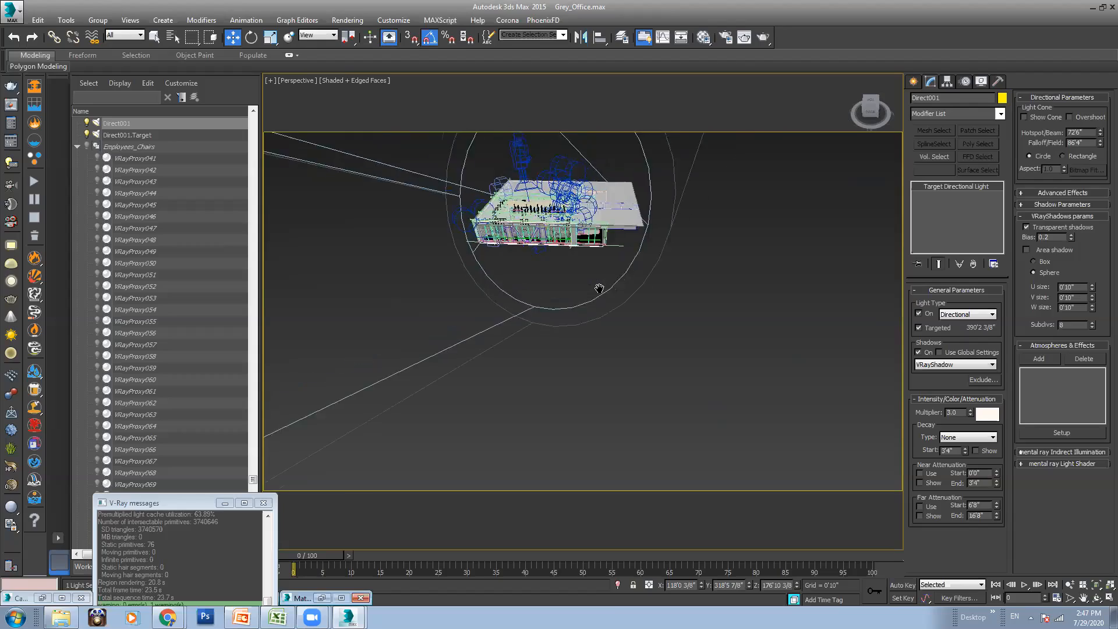
Select the extruded Line009 object of the building and frame it to inspect the facade from outside
scroll(533, 245, "up", 5)
left_click(514, 195)
key("z")
middle_click_drag(464, 232, 524, 158, "alt")
scroll(542, 210, "down", 2)
middle_click_drag(595, 273, 462, 206, "alt")
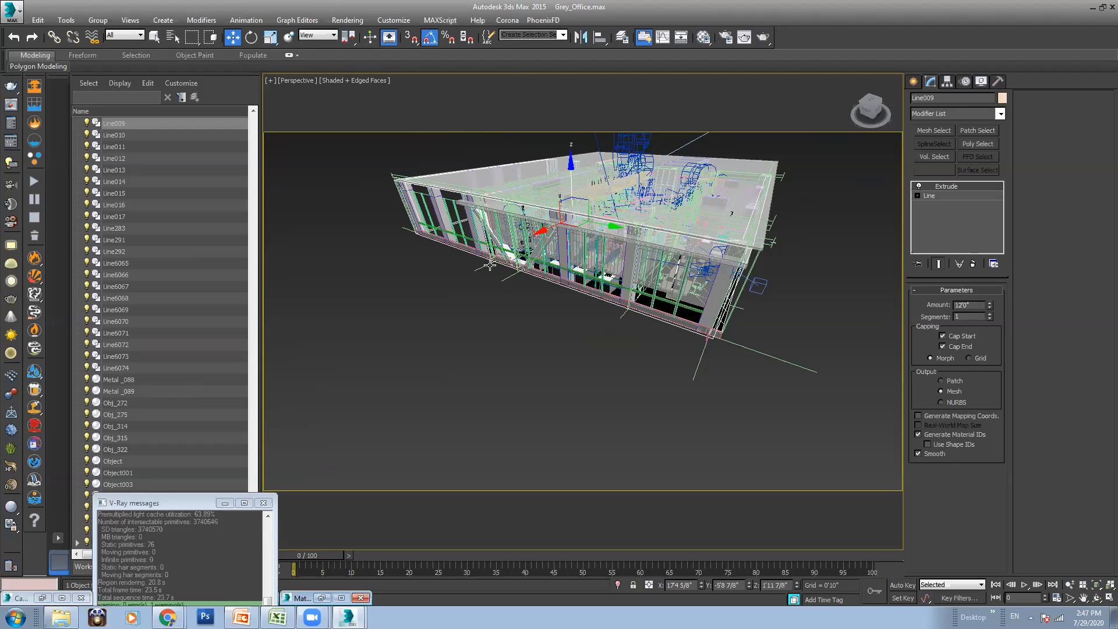
Draw a V-Ray plane light along the building's glazed facade with a half-length of about 24'4" and half-width of about 6'1"
middle_click_drag(712, 288, 503, 259, "alt")
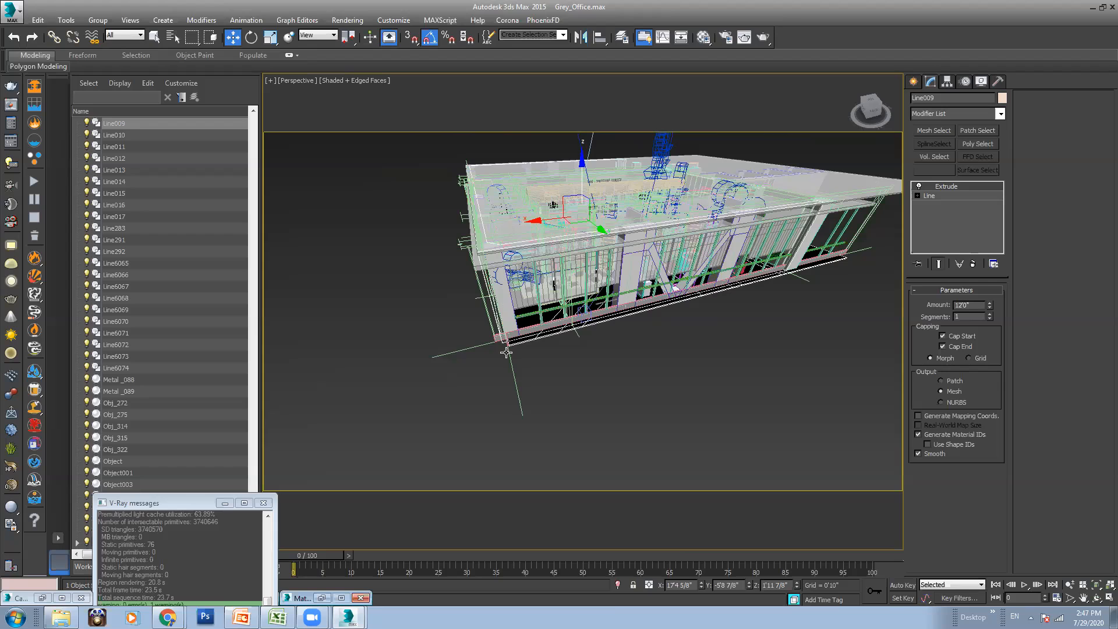
middle_click_drag(550, 274, 586, 264, "alt")
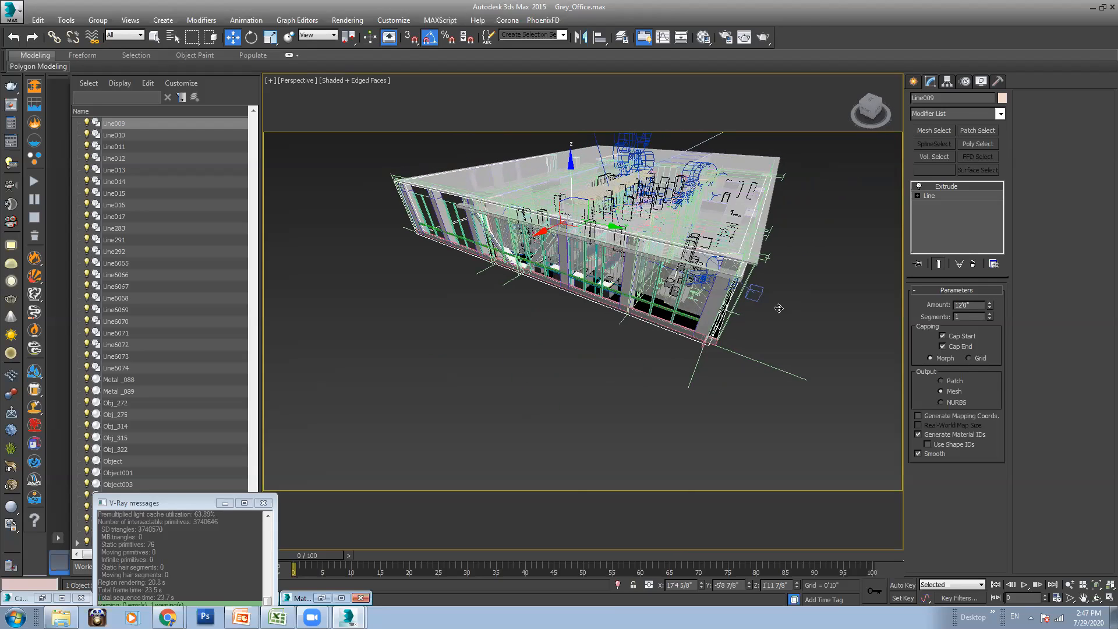
left_click(677, 379)
left_click(914, 82)
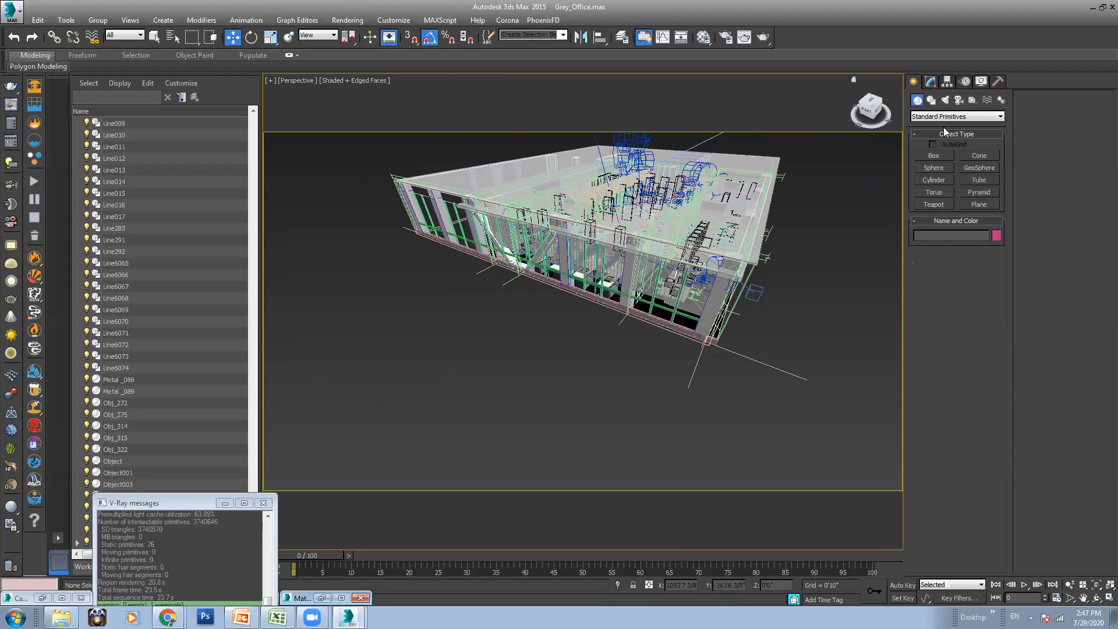
left_click(945, 100)
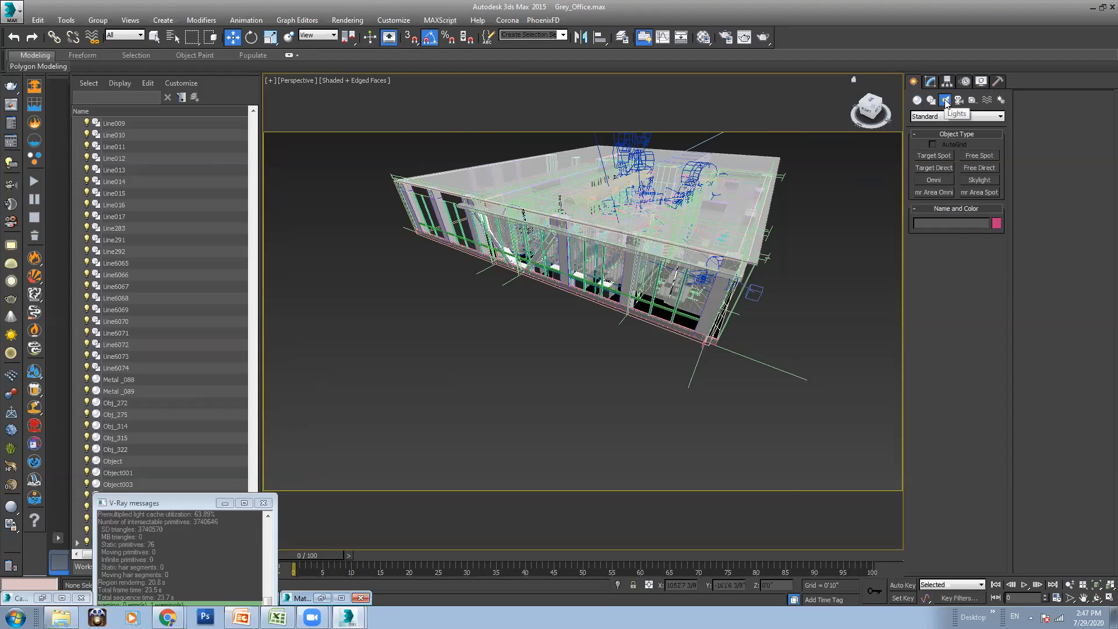
left_click(934, 116)
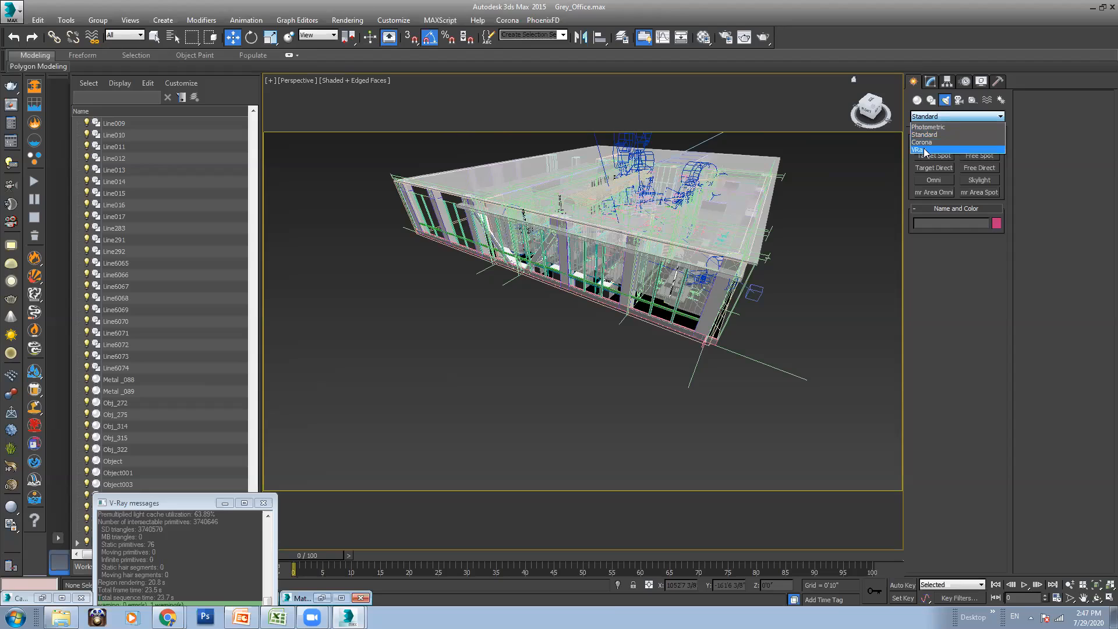
left_click(925, 150)
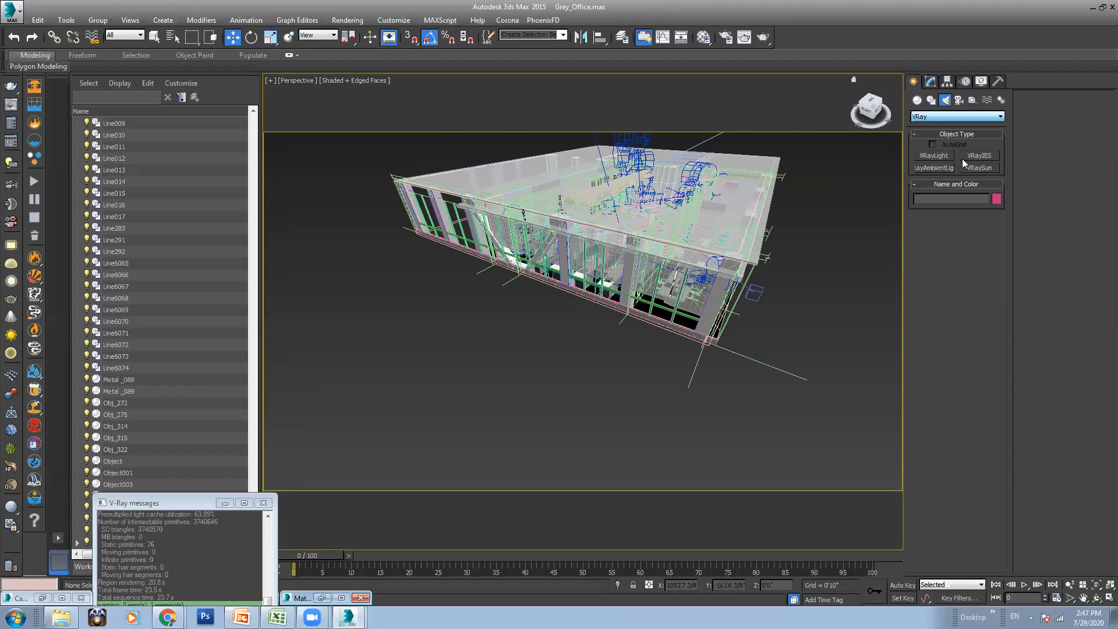
left_click(933, 156)
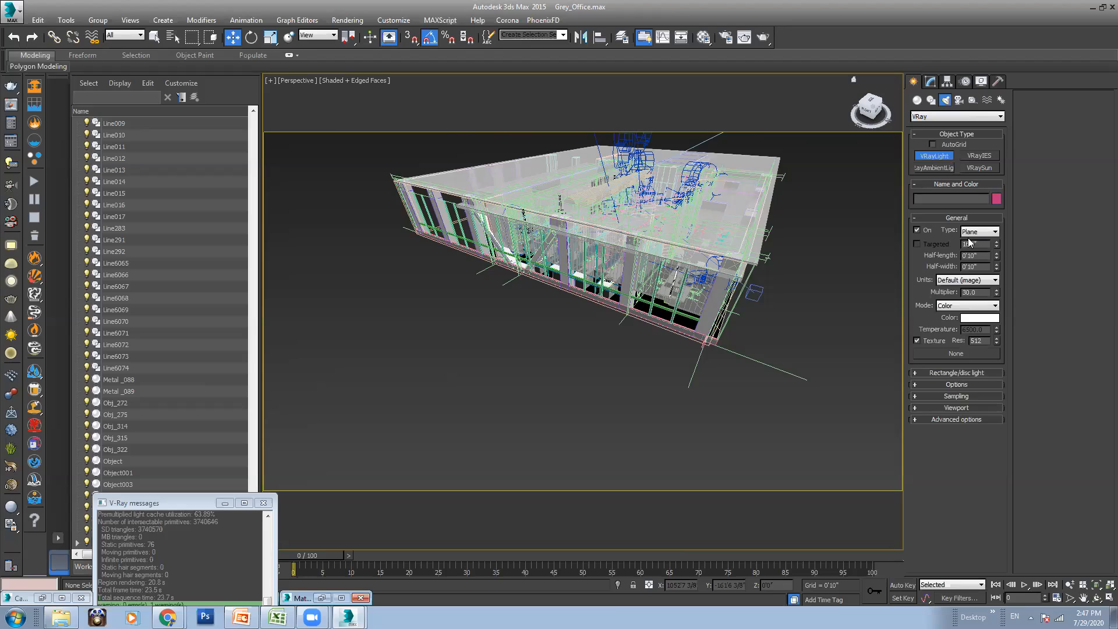
middle_click_drag(608, 265, 524, 262)
middle_click_drag(671, 267, 542, 317, "alt")
middle_click_drag(645, 320, 586, 309)
scroll(586, 309, "down", 2)
left_click_drag(500, 311, 753, 340)
Rotate the plane light to face the windows and move it into position just outside the facade
key("e")
left_click_drag(628, 307, 576, 318)
key("w")
middle_click_drag(572, 318, 630, 315, "alt")
left_click_drag(631, 315, 652, 314)
scroll(605, 254, "up", 5)
left_click_drag(573, 290, 573, 283)
middle_click_drag(639, 294, 684, 265, "alt")
Make the V-Ray plane light invisible in its options
left_click(929, 82)
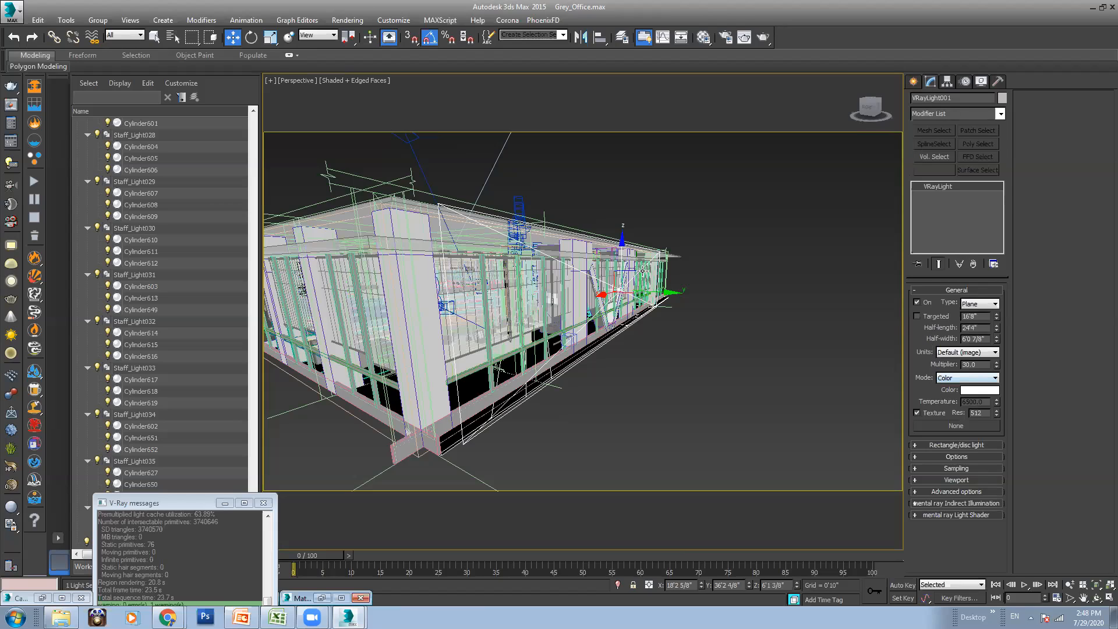
left_click(954, 457)
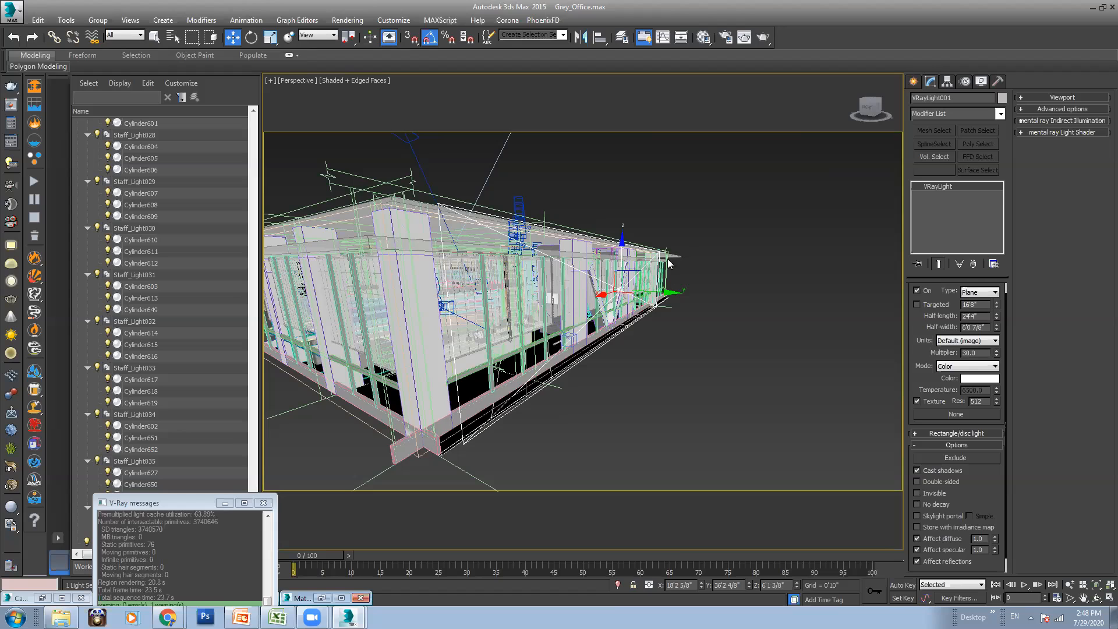
left_click(925, 494)
Clone the plane light as one instance towards the adjoining glazed facade
scroll(589, 287, "down", 5)
middle_click_drag(588, 287, 480, 283, "alt")
scroll(654, 276, "down", 5)
middle_click_drag(663, 270, 639, 294)
scroll(477, 340, "up", 10)
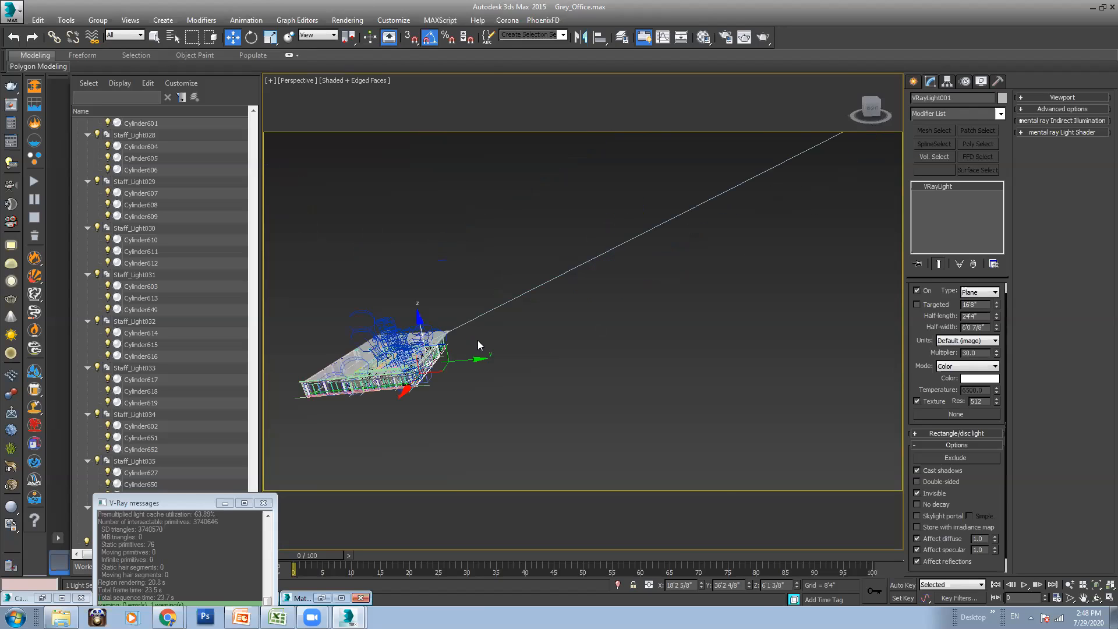
middle_click_drag(488, 338, 496, 365, "alt")
left_click_drag(567, 373, 397, 406, "shift")
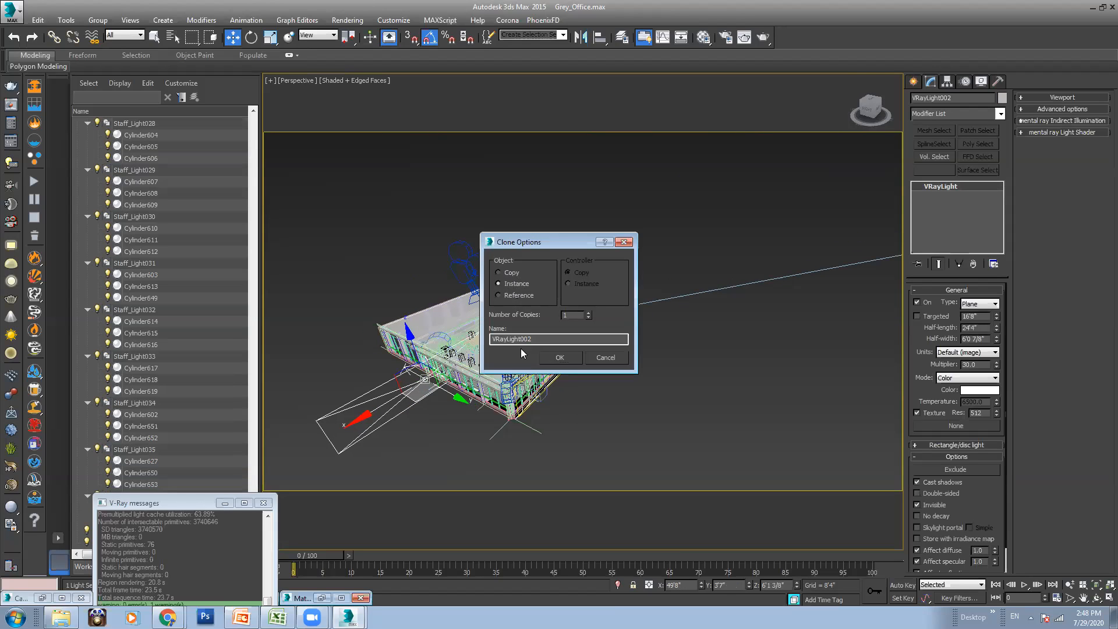
left_click(557, 357)
Rotate the cloned light parallel to the adjoining facade and move it in front of that facade's windows
key("e")
mouse_move(430, 404)
left_mouse_down()
mouse_move(381, 404)
mouse_move(488, 409)
mouse_move(476, 399)
left_mouse_up()
key("w")
scroll(431, 402, "up", 5)
middle_click_drag(524, 368, 418, 351, "alt")
scroll(476, 354, "up", 5)
middle_click_drag(587, 336, 510, 334)
scroll(510, 334, "up", 1)
scroll(575, 341, "down", 2)
scroll(706, 332, "up", 1)
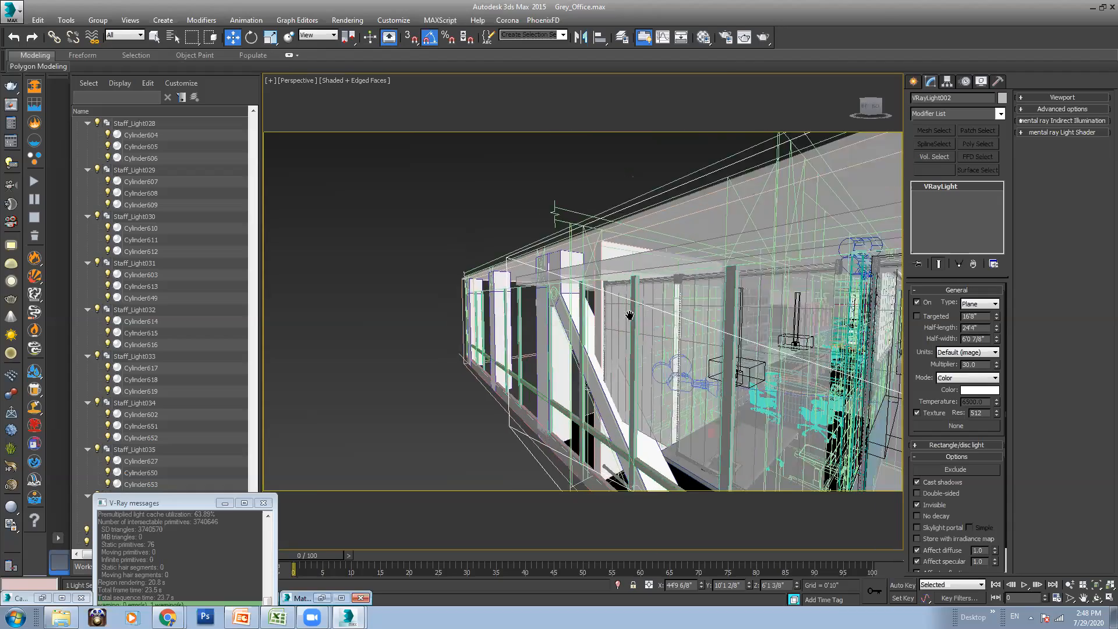
Set the half-width of the instanced plane lights to 5'7 1/8" to fit the window height
scroll(710, 327, "down", 5)
scroll(627, 311, "down", 1)
middle_click_drag(627, 311, 551, 316)
scroll(664, 324, "up", 5)
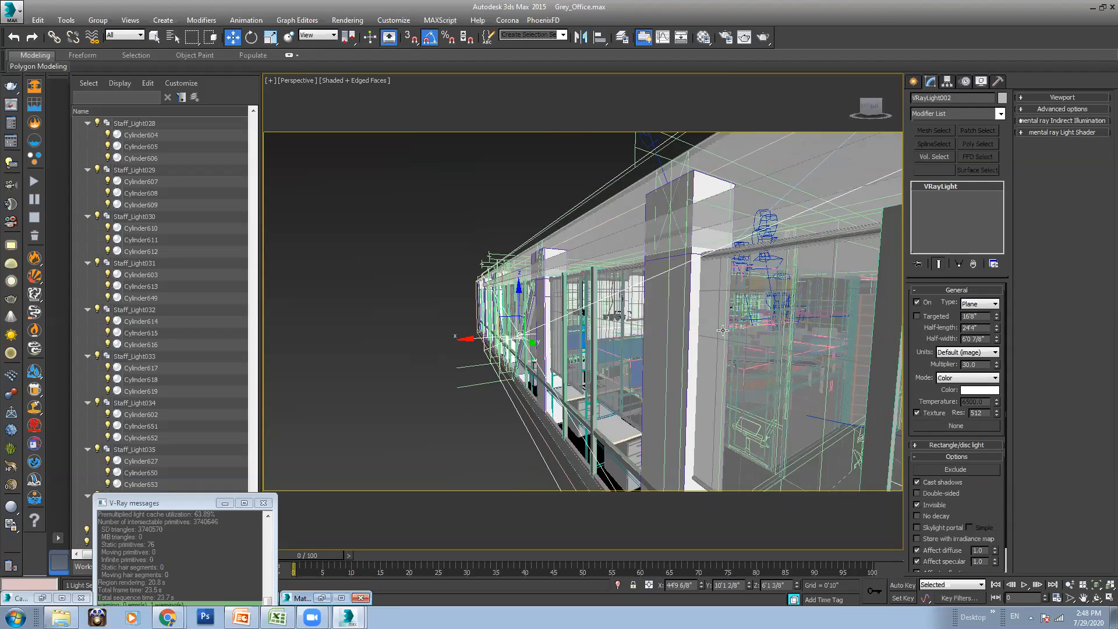
scroll(619, 317, "down", 8)
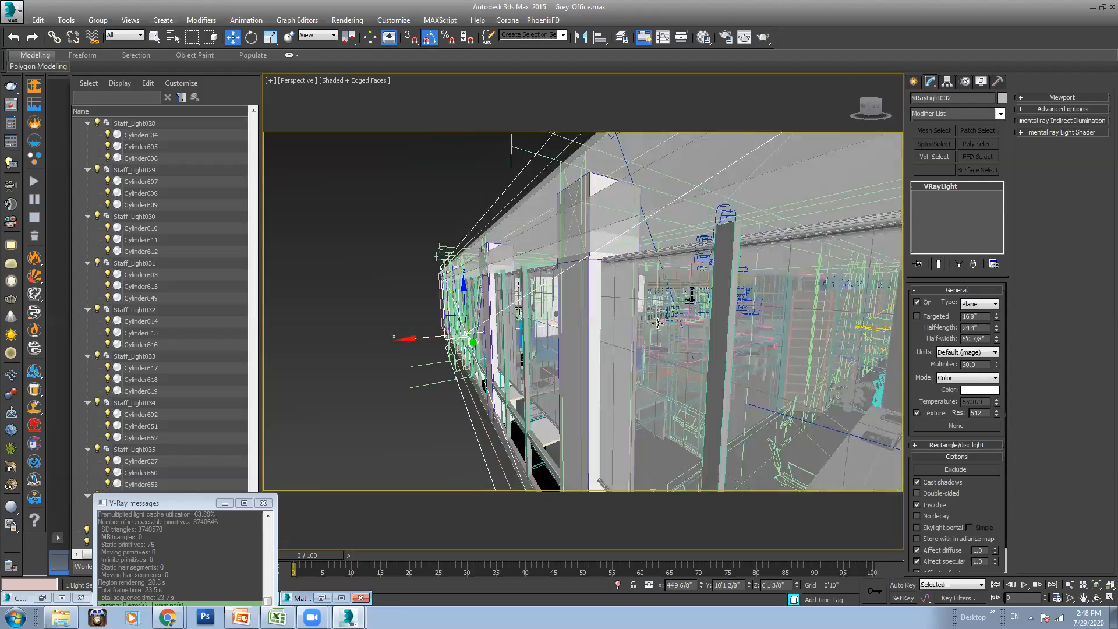
scroll(689, 324, "down", 1)
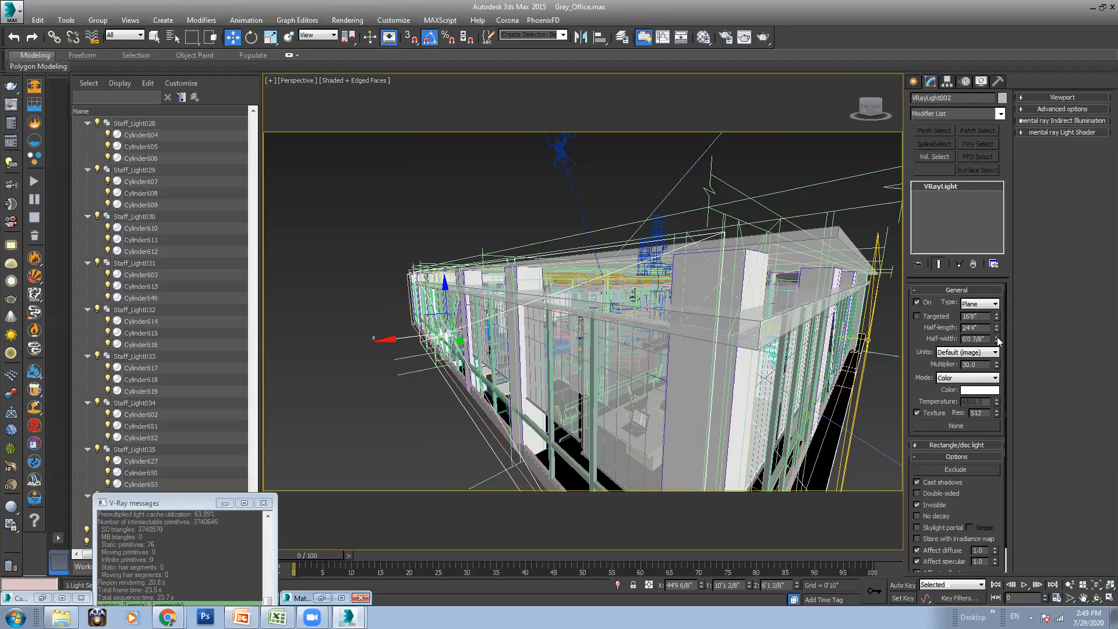
mouse_move(997, 339)
left_mouse_down()
mouse_move(998, 309)
mouse_move(1008, 345)
left_mouse_up()
middle_click_drag(716, 356, 696, 352)
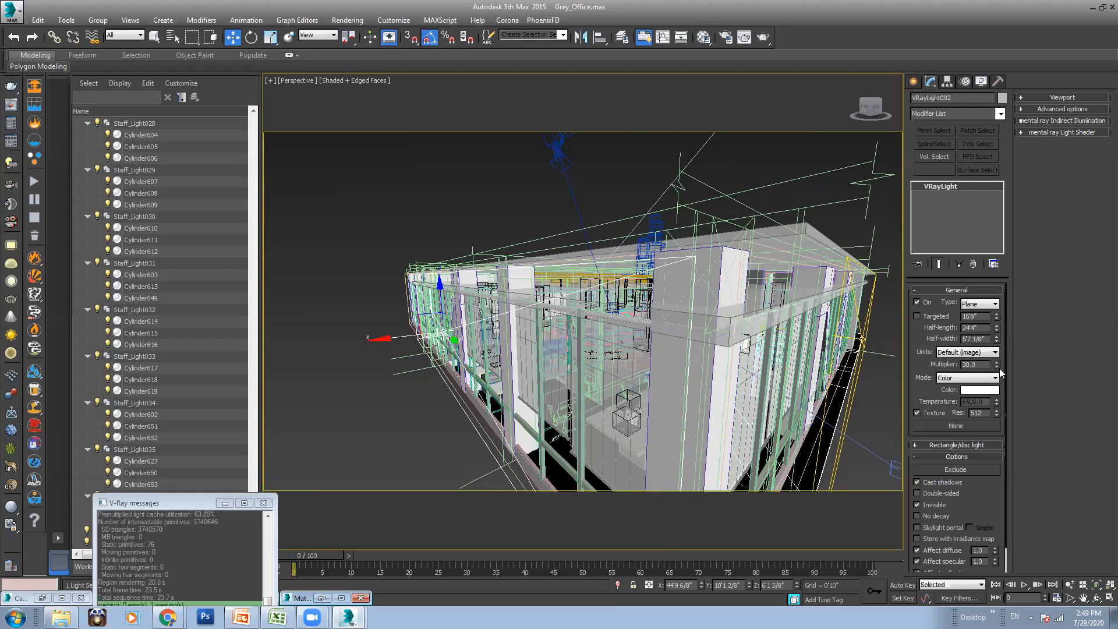
Set the plane lights' color to light blue (RGB 106, 201, 255) and deselect the light
left_click(987, 390)
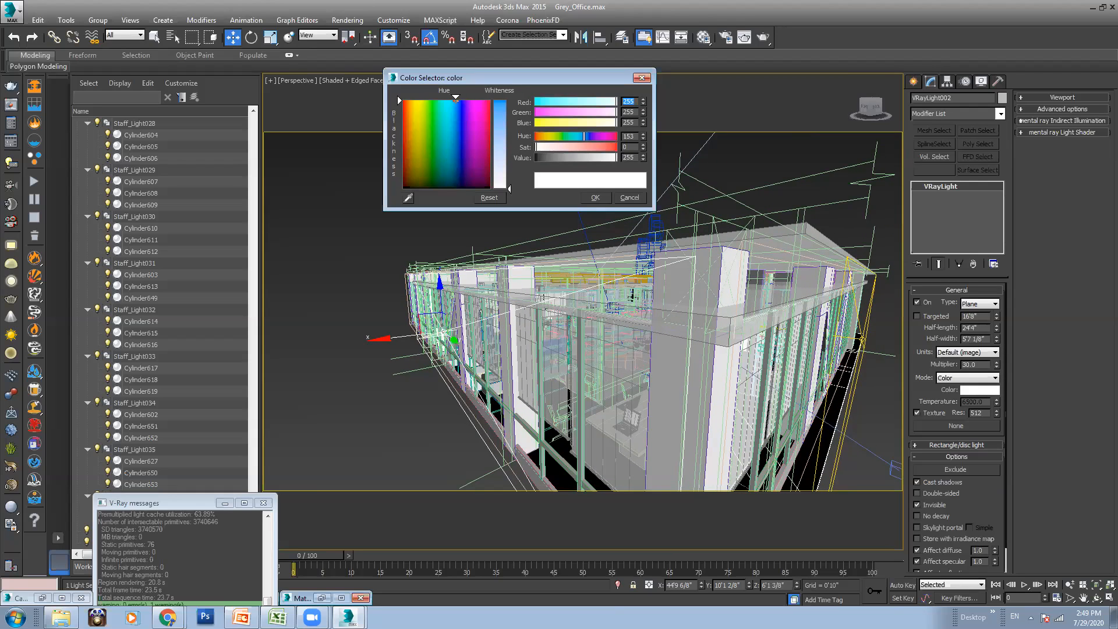
left_click_drag(515, 165, 506, 151)
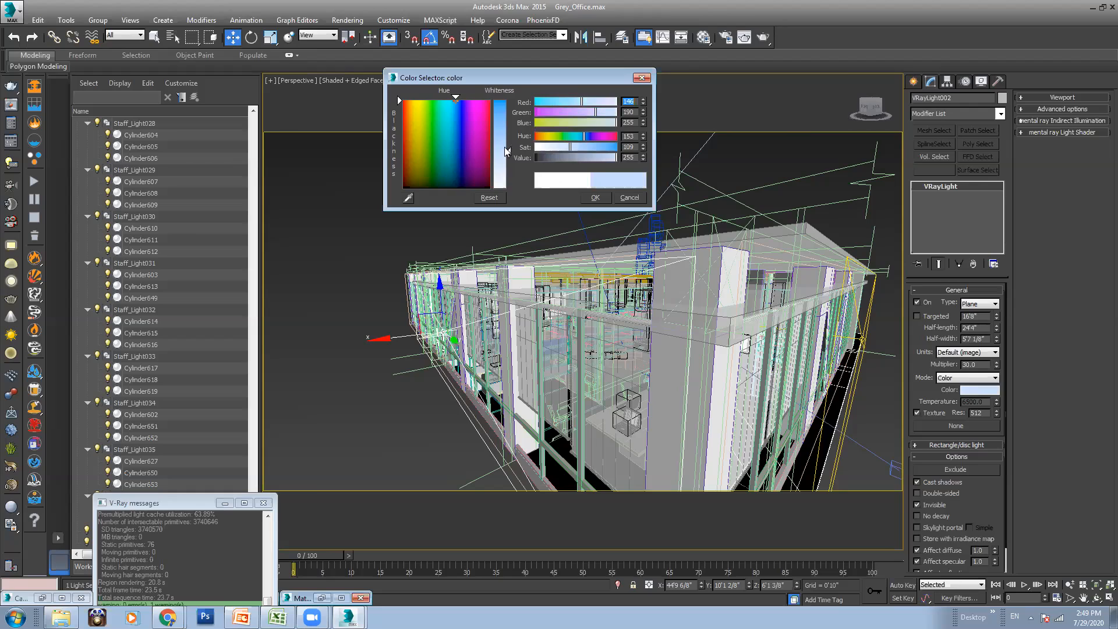
left_click_drag(456, 99, 451, 99)
left_click_drag(507, 150, 509, 137)
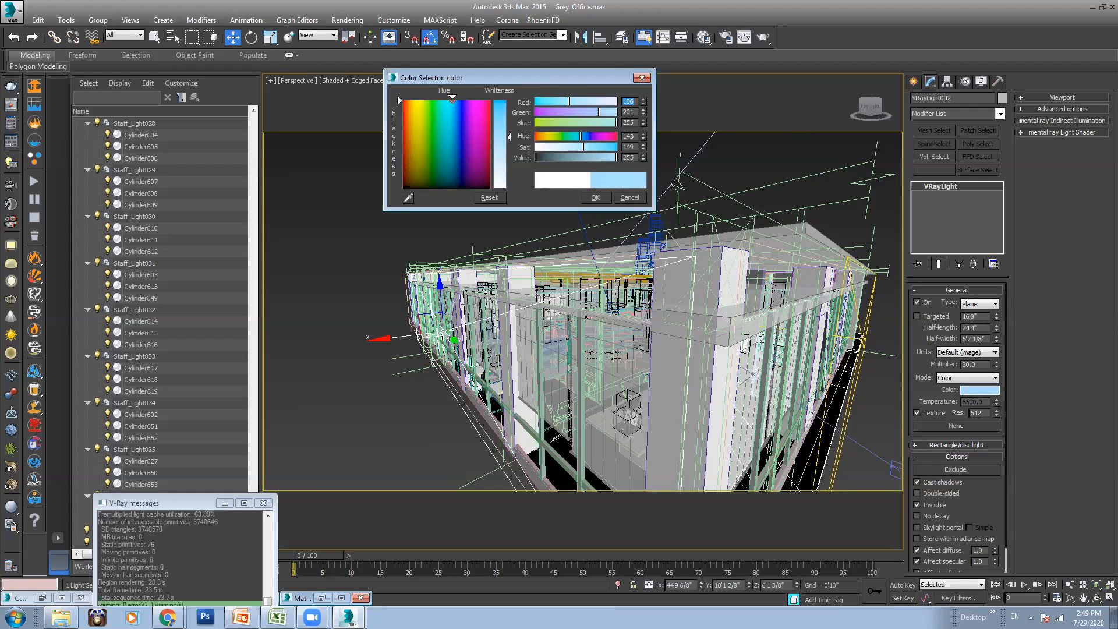
left_click(604, 198)
left_click(605, 174)
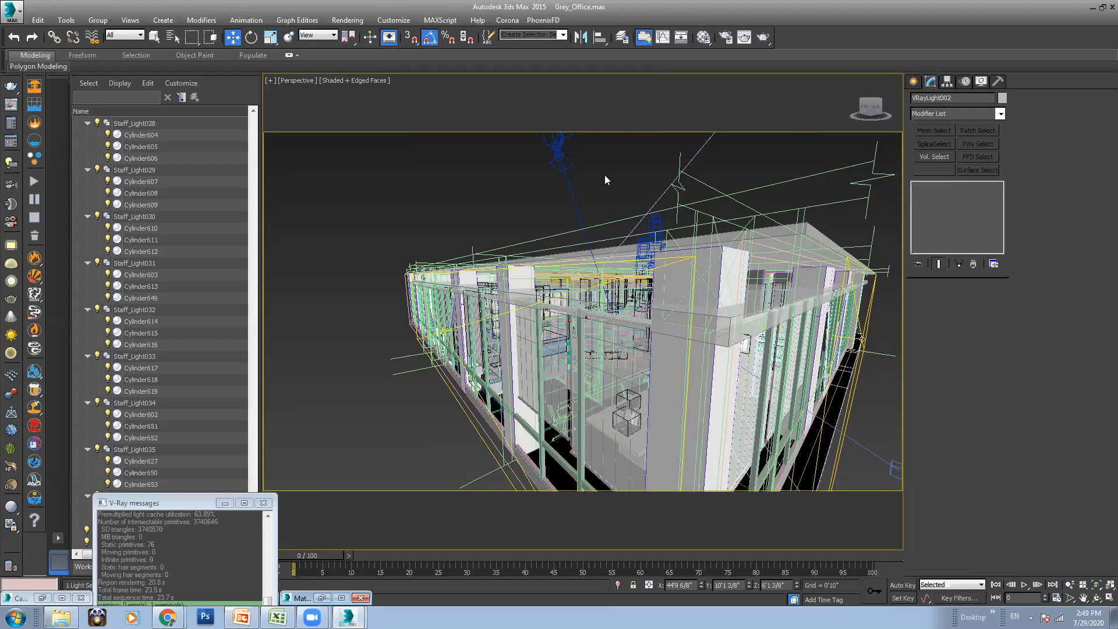
Isolate the Blinds group behind the windows
key("c")
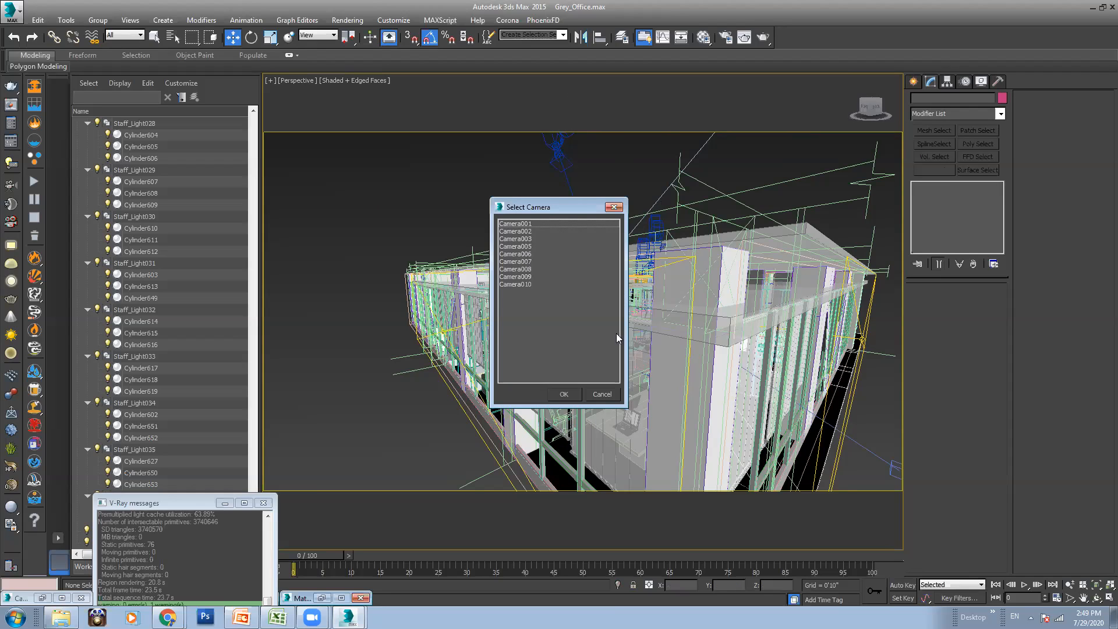
left_click(601, 395)
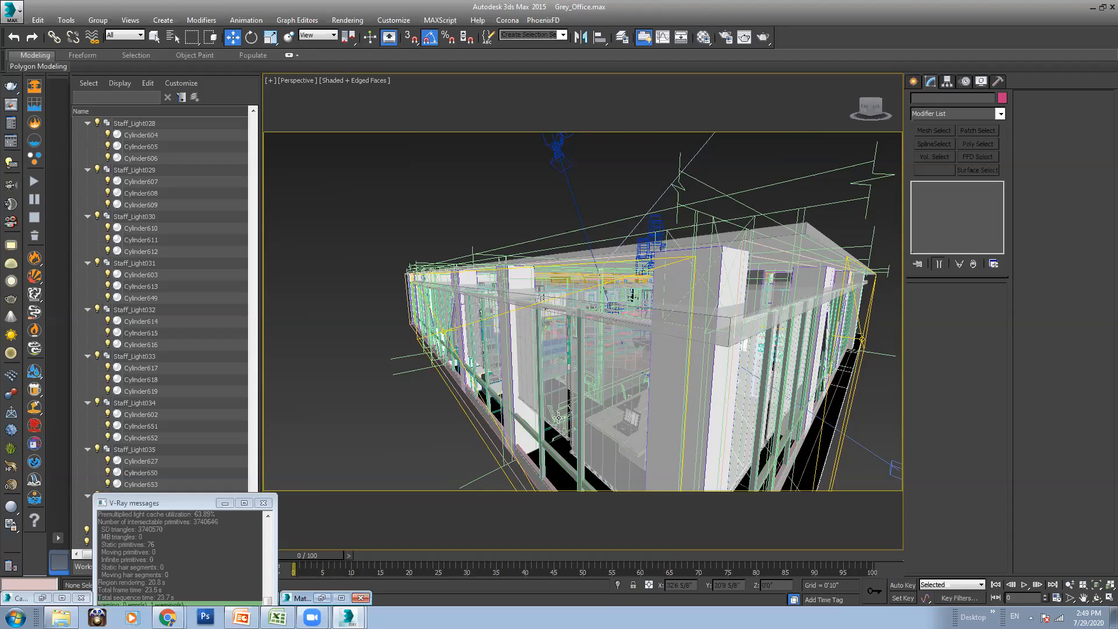
key("F3")
left_click(557, 425)
key("F3")
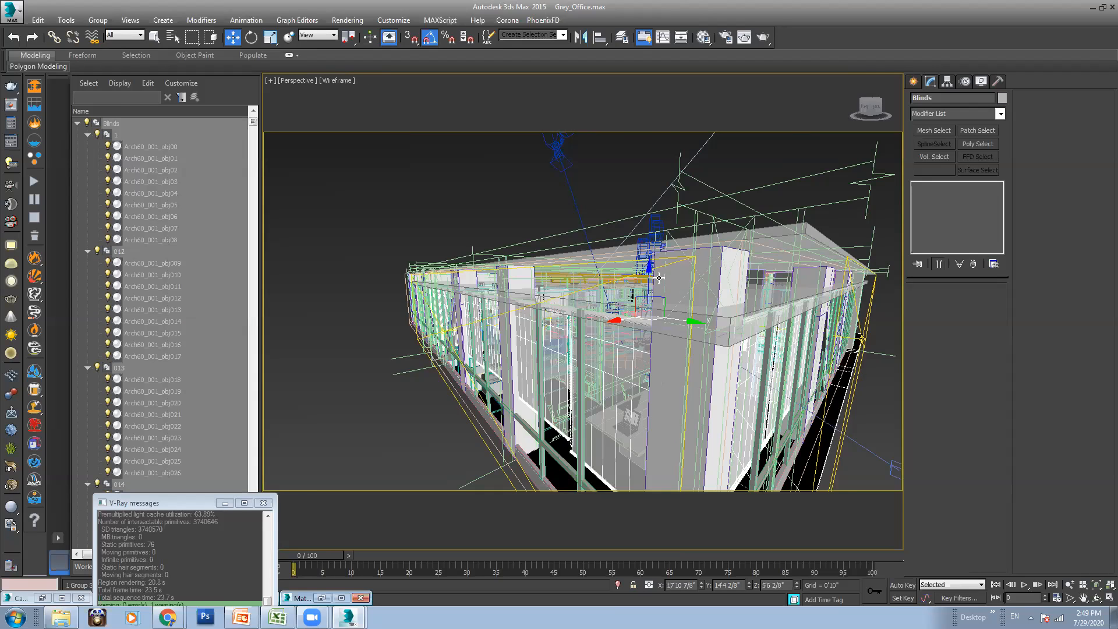
key("alt+q")
left_click(670, 251)
Examine the isolated blinds along both glazed facades, including the corner where they meet
middle_click_drag(524, 317, 471, 331, "alt")
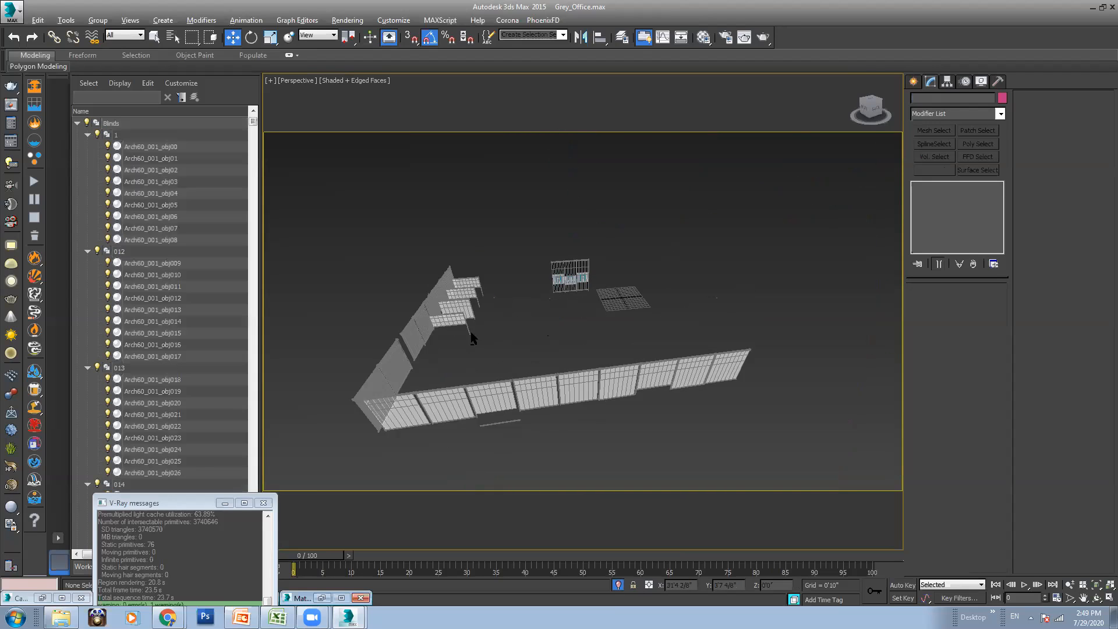
scroll(474, 300, "up", 6)
middle_click_drag(545, 272, 635, 317)
scroll(547, 280, "down", 2)
scroll(561, 307, "up", 5)
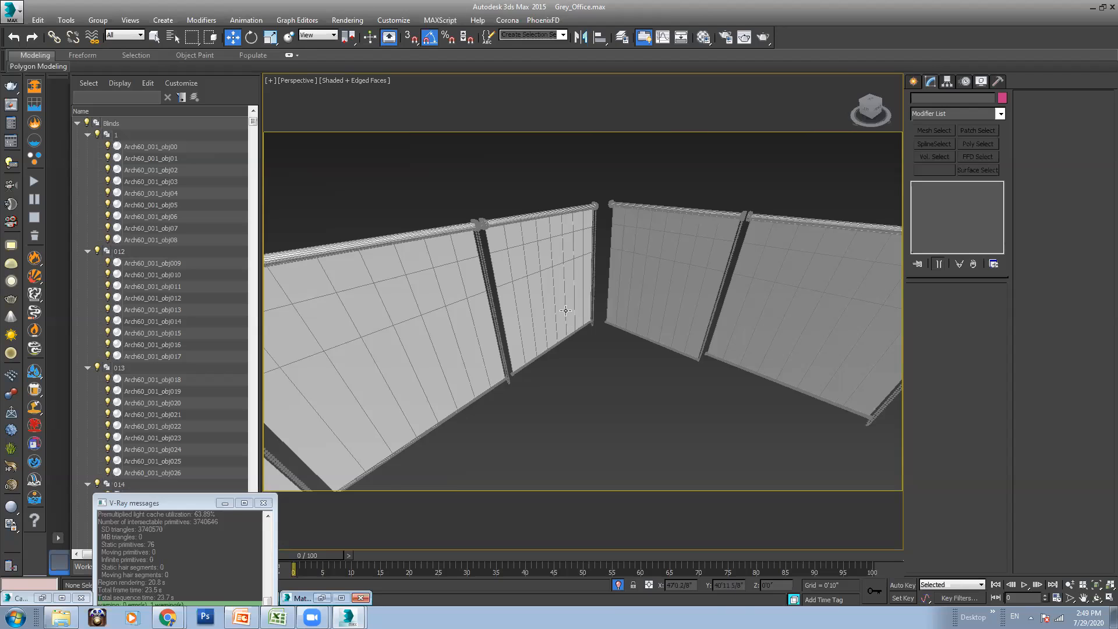
scroll(563, 305, "up", 3)
scroll(551, 289, "down", 3)
scroll(557, 291, "down", 3)
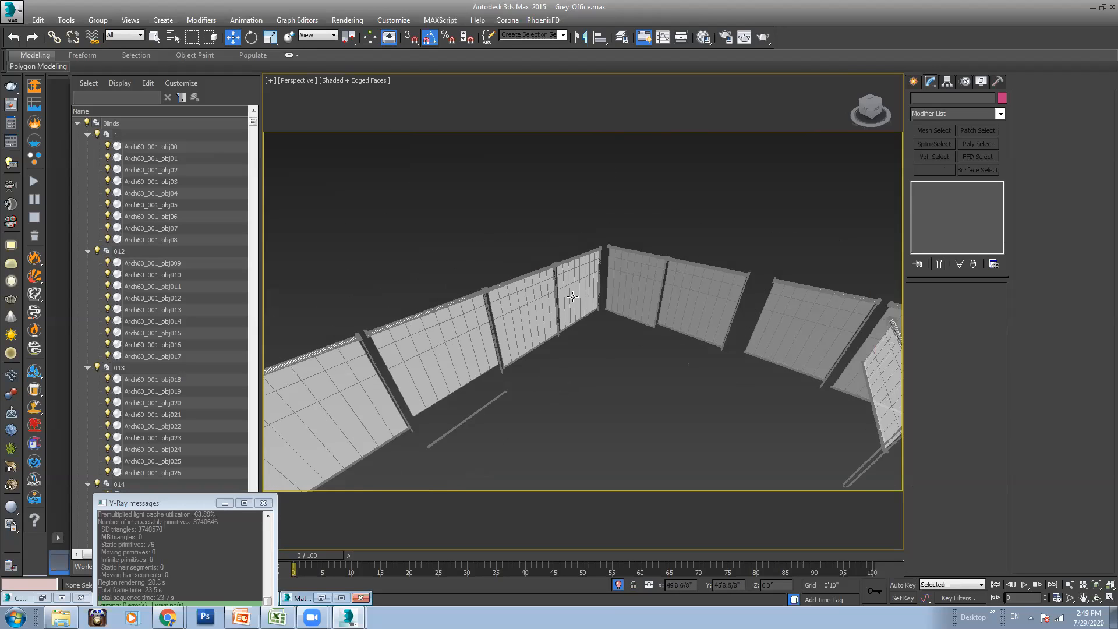
Select the Blinds group, exit isolation and hide the group so the window openings are clear
left_click(619, 319)
scroll(619, 319, "down", 5)
scroll(487, 323, "up", 3)
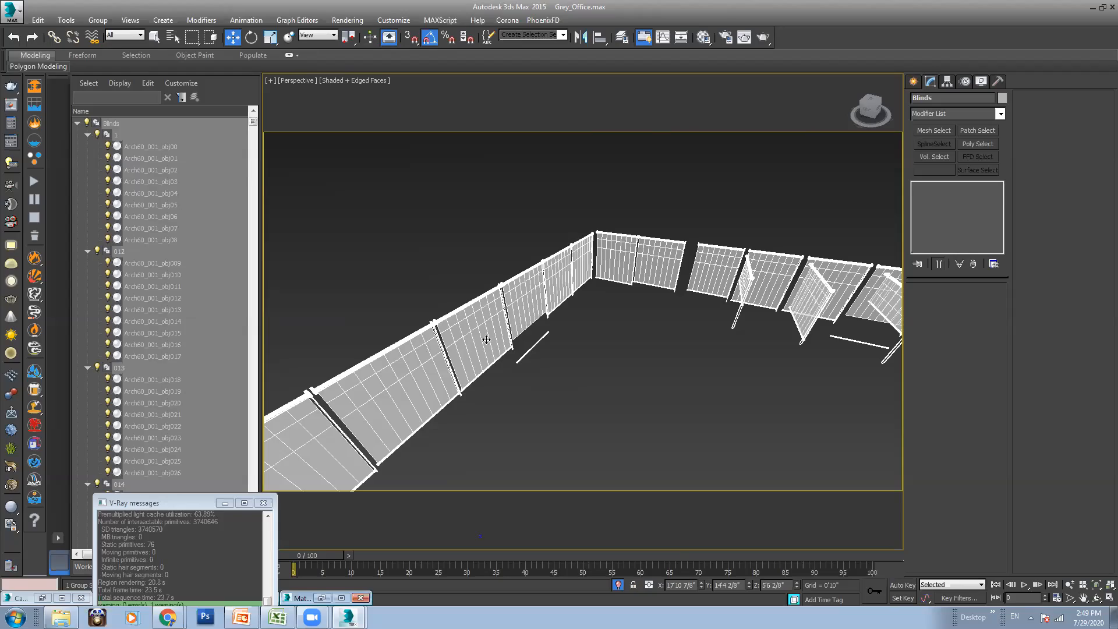
left_click(619, 584)
mouse_move(524, 314)
middle_mouse_down("alt")
mouse_move(504, 310)
mouse_move(559, 317)
mouse_move(532, 324)
middle_mouse_up("alt")
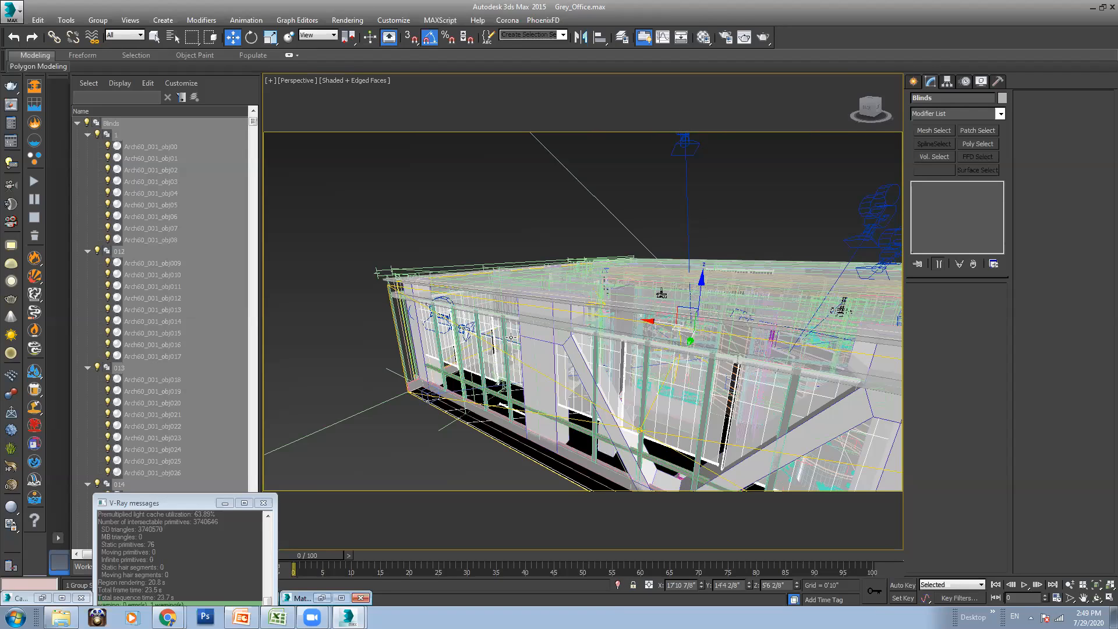
middle_click_drag(746, 373, 687, 352)
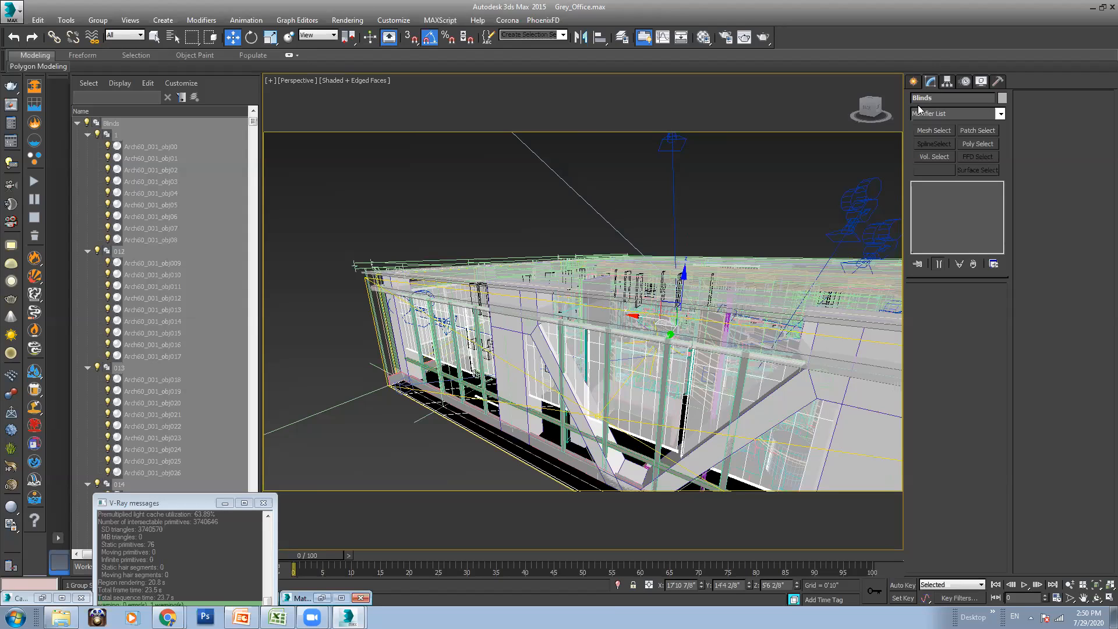
right_click(645, 357)
left_click(663, 323)
Switch the viewport to Camera006 and render the scene with the blinds hidden
middle_click_drag(664, 326, 553, 320, "alt")
scroll(682, 431, "up", 3)
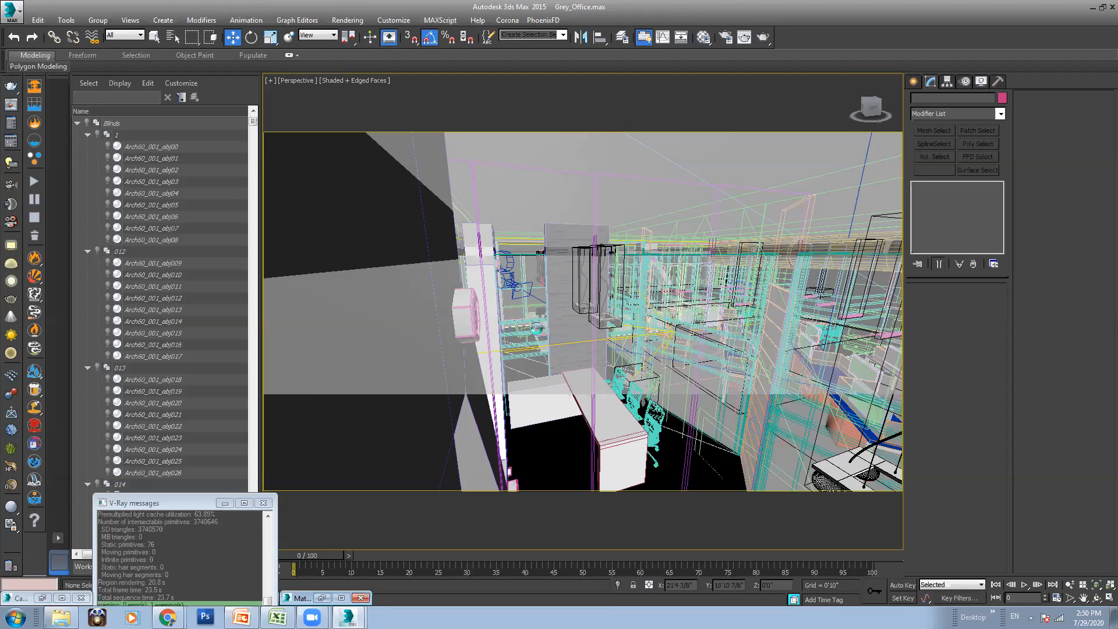
scroll(537, 328, "down", 1)
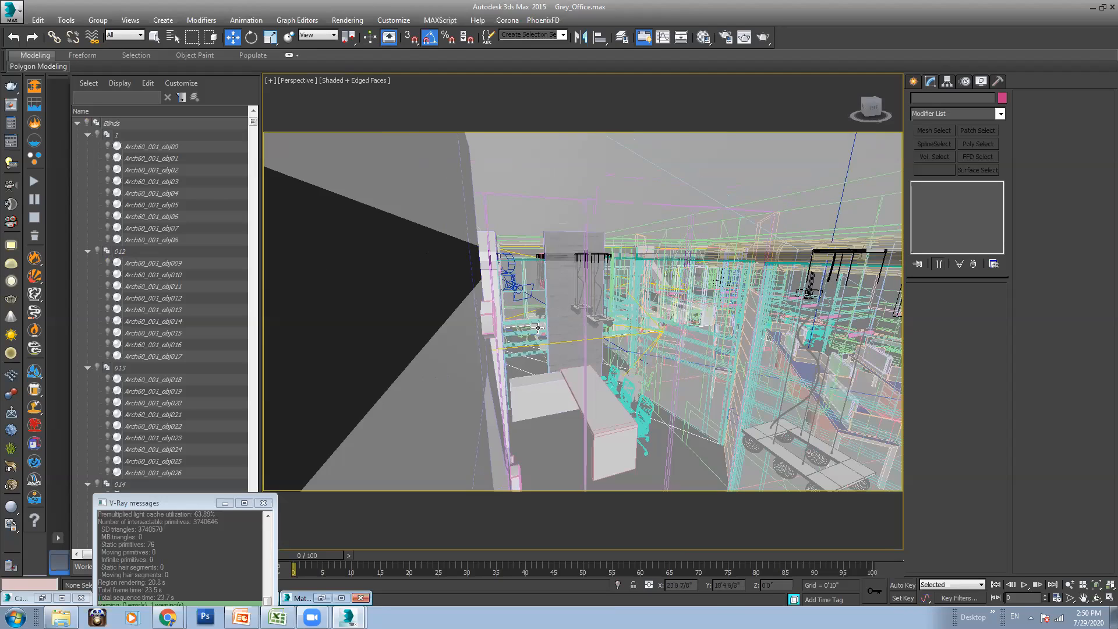
mouse_move(722, 255)
middle_mouse_down()
mouse_move(712, 255)
mouse_move(732, 259)
middle_mouse_up()
middle_click_drag(577, 208, 598, 257, "alt")
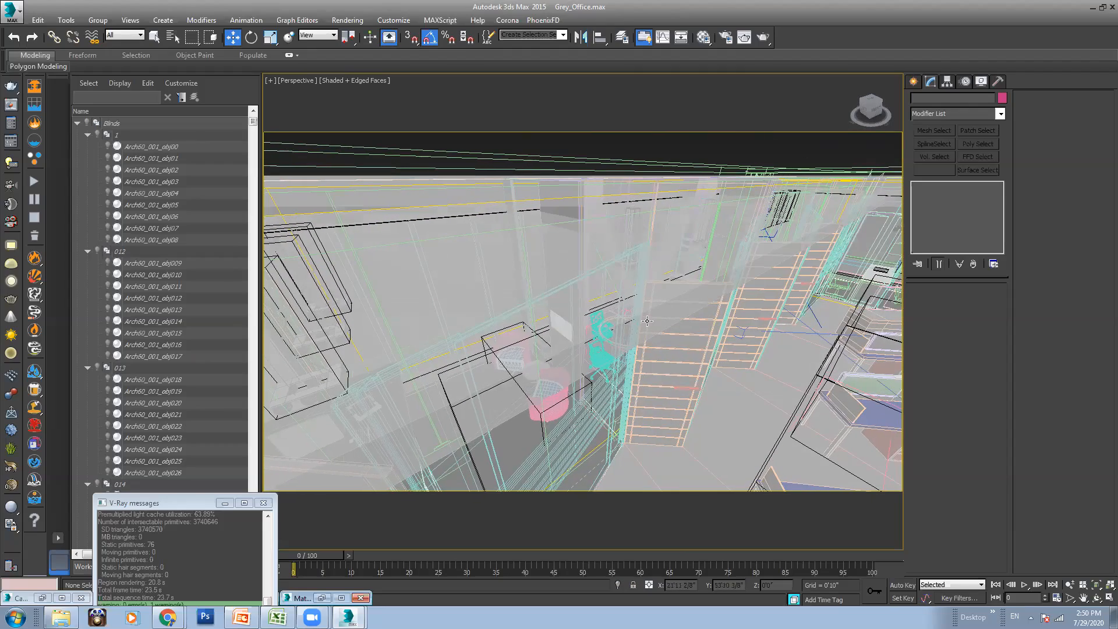
key("c")
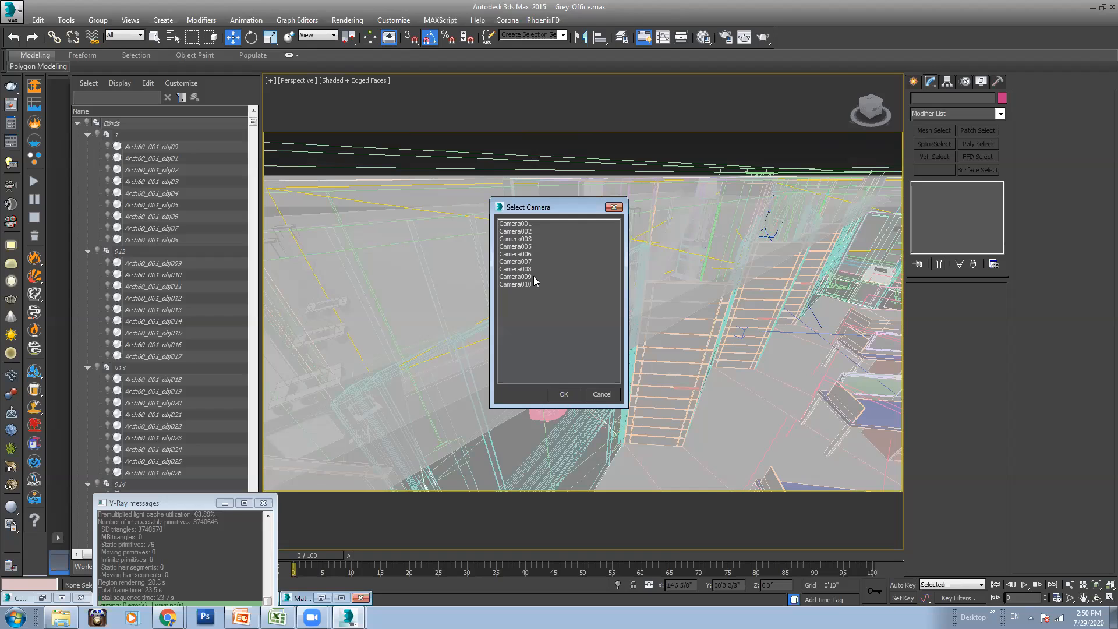
double_click(527, 253)
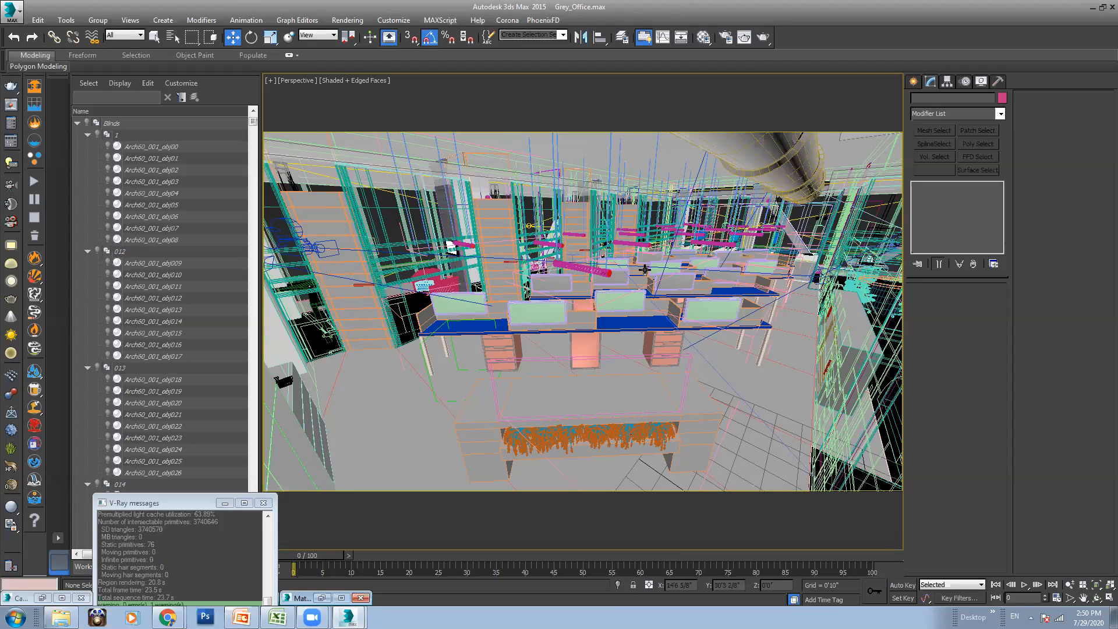
left_click(762, 37)
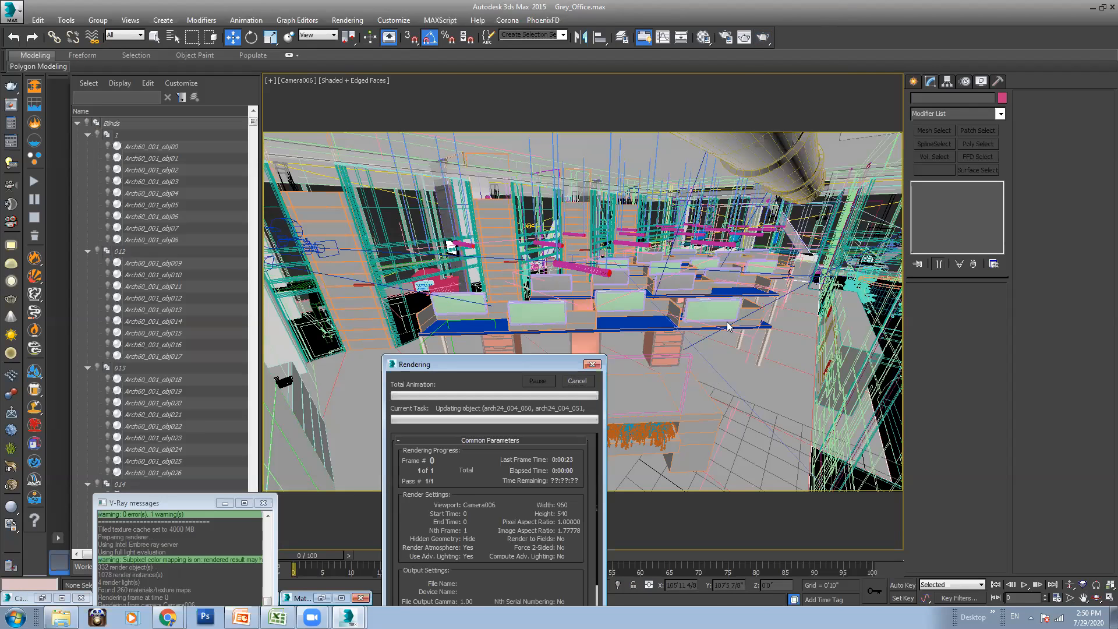
Bring the V-Ray frame buffer forward to check the Camera006 test render, then minimize it
left_click(349, 616)
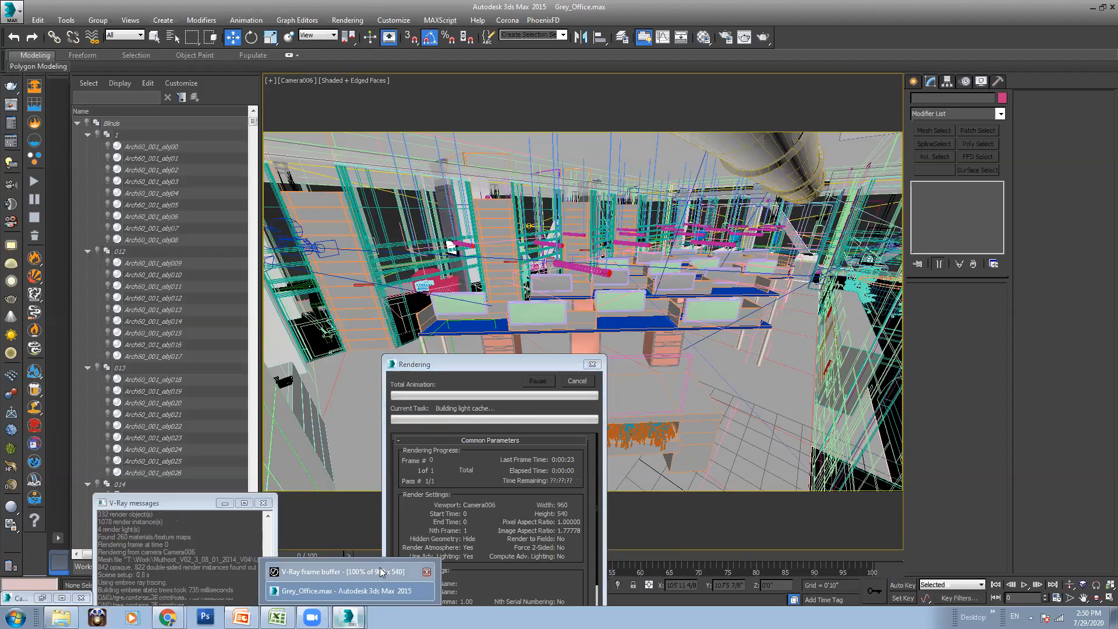
left_click(379, 567)
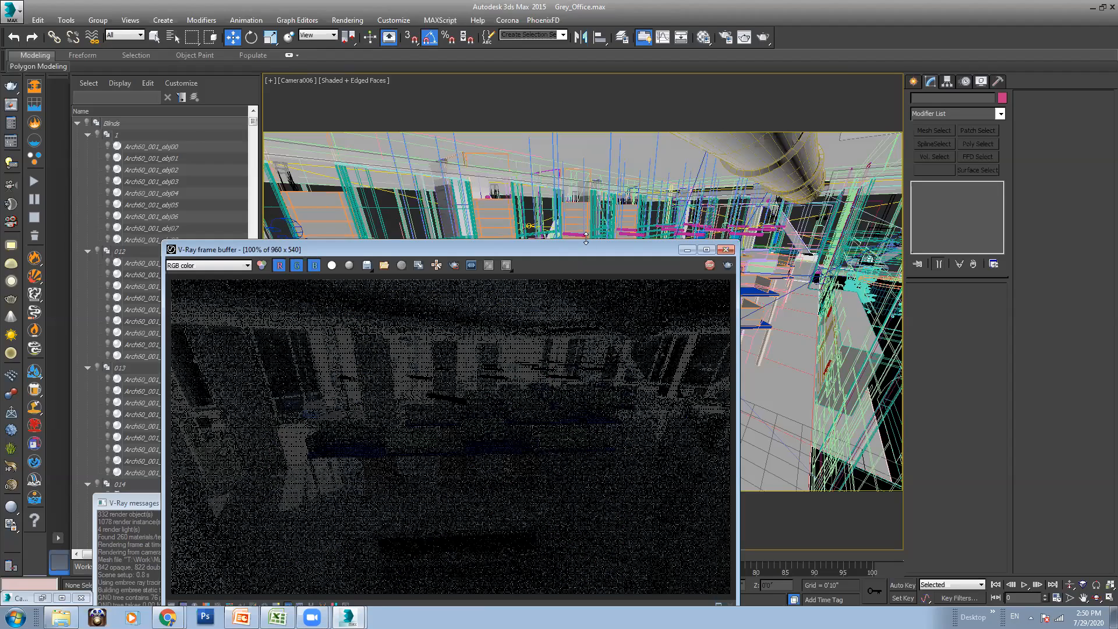
left_click_drag(585, 249, 605, 198)
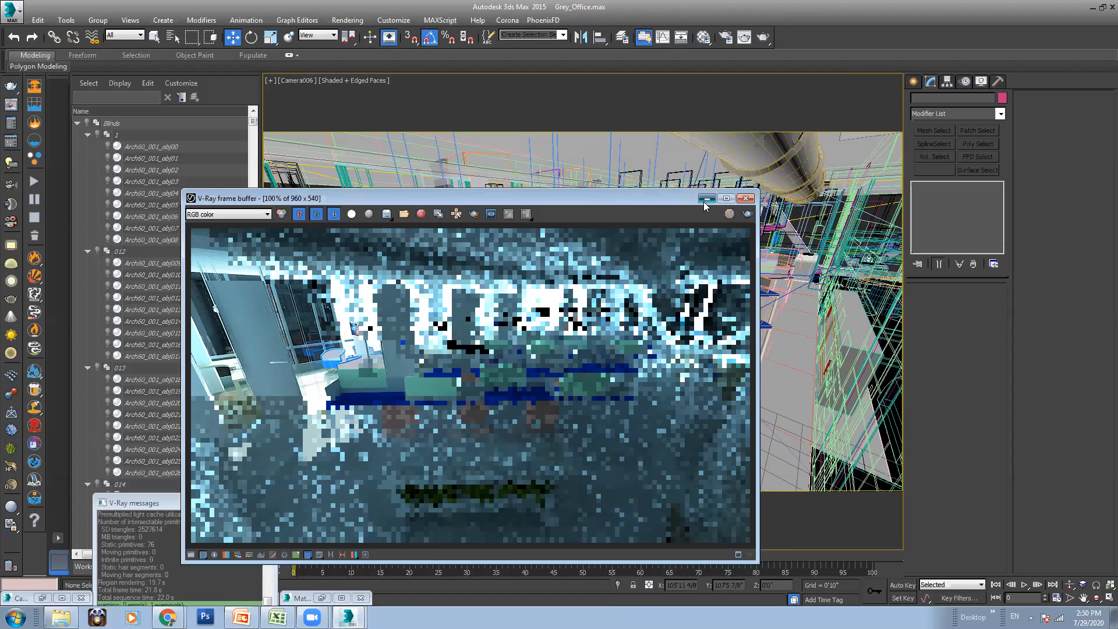
left_click(705, 199)
Set the multiplier of the VRayLight002 plane light to 10 and run a short test render of Camera006
left_click(796, 219)
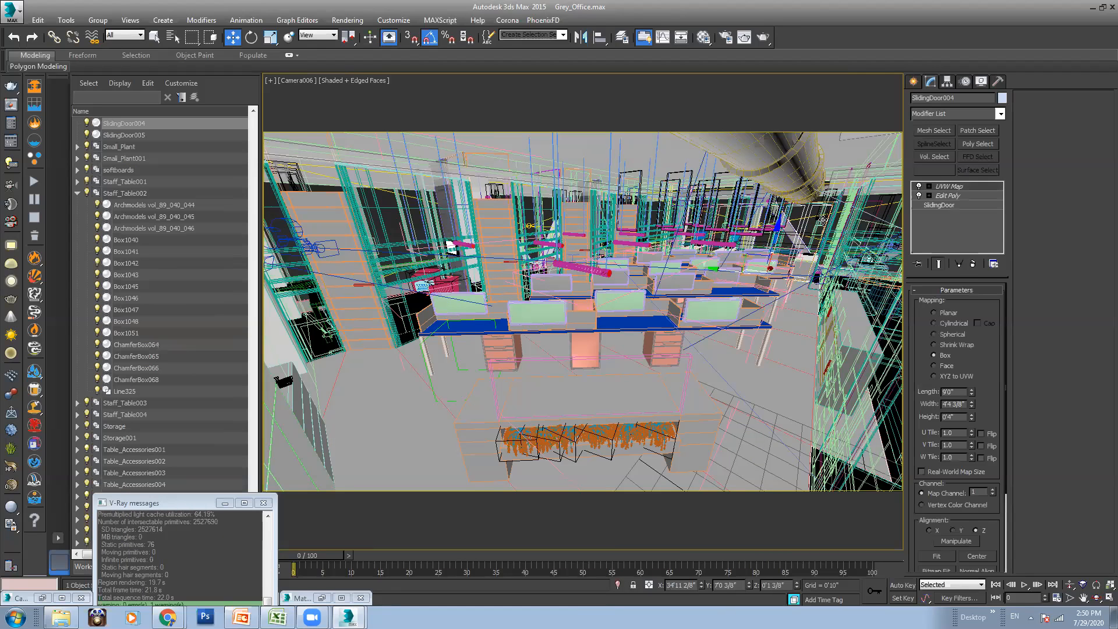
left_click(870, 207)
left_click(870, 207)
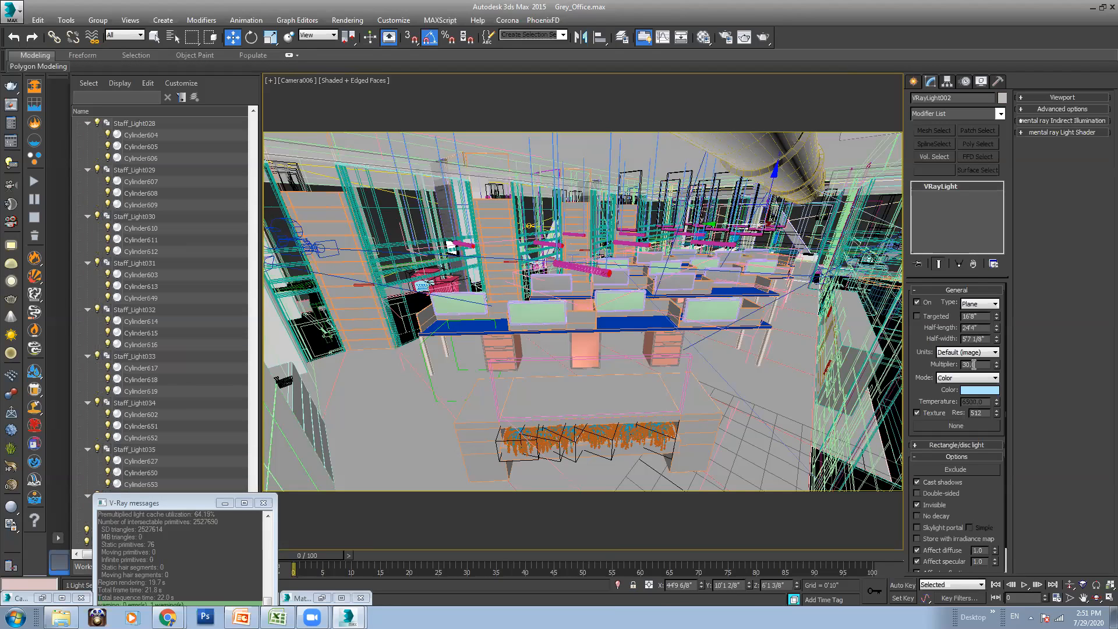
left_click_drag(978, 364, 920, 361)
type("10")
key("Return")
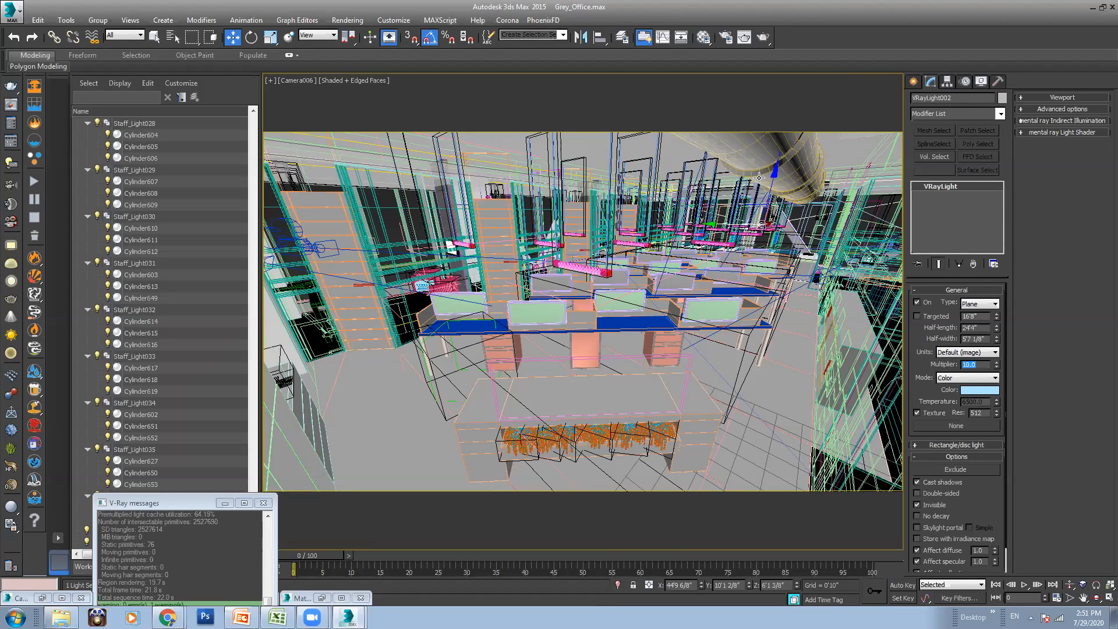
key("shift+q")
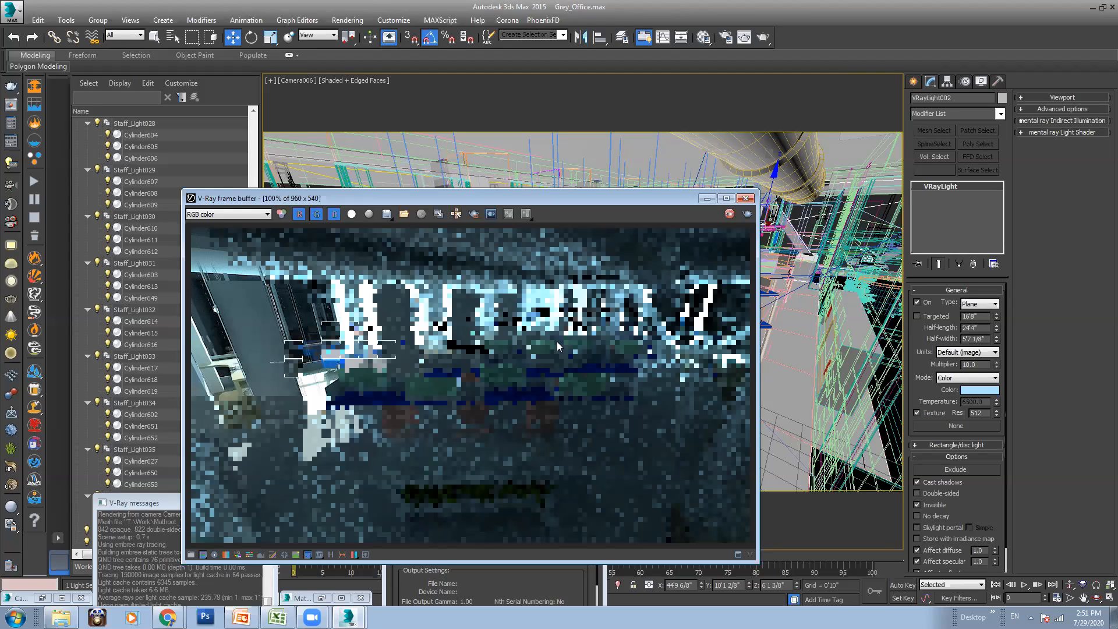
left_click(729, 215)
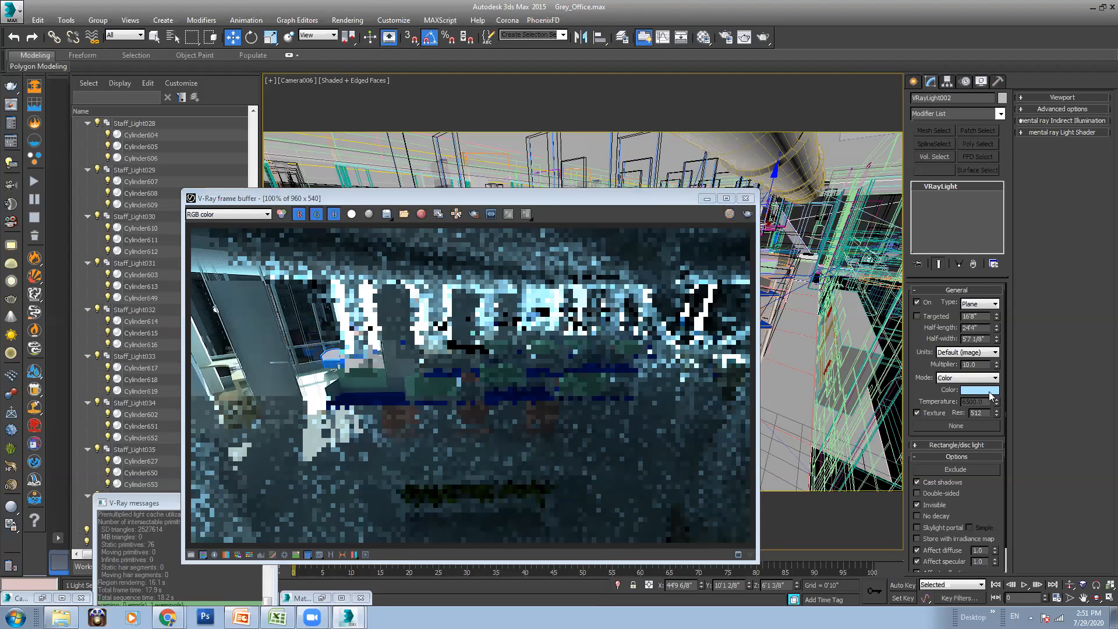
Change the VRayLight002 color to a paler, less saturated blue and render the camera view again
left_click(980, 389)
left_click_drag(573, 148, 560, 146)
left_click(595, 198)
left_click(747, 214)
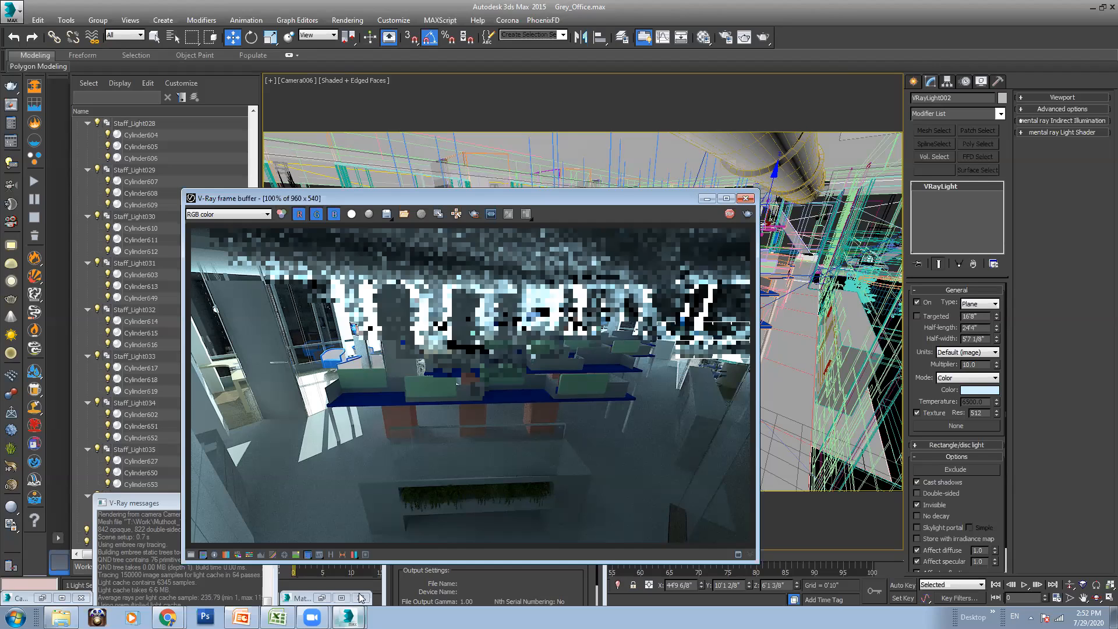
Restore the earlier frame buffer copy and place it beside the current V-Ray frame buffer to compare the renders
left_click(352, 612)
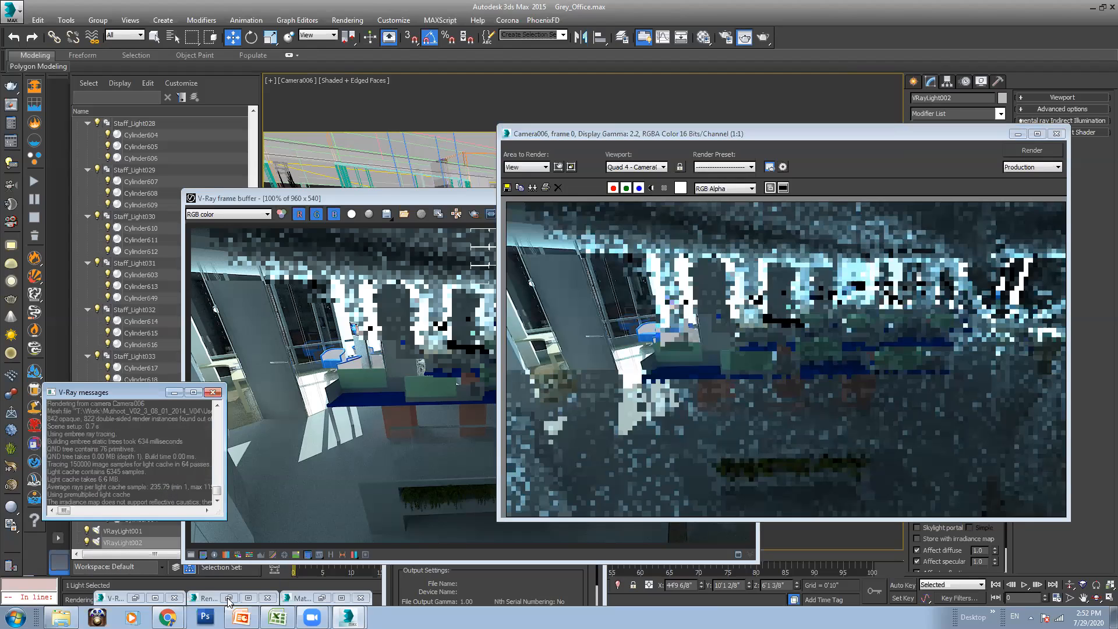
left_click(442, 345)
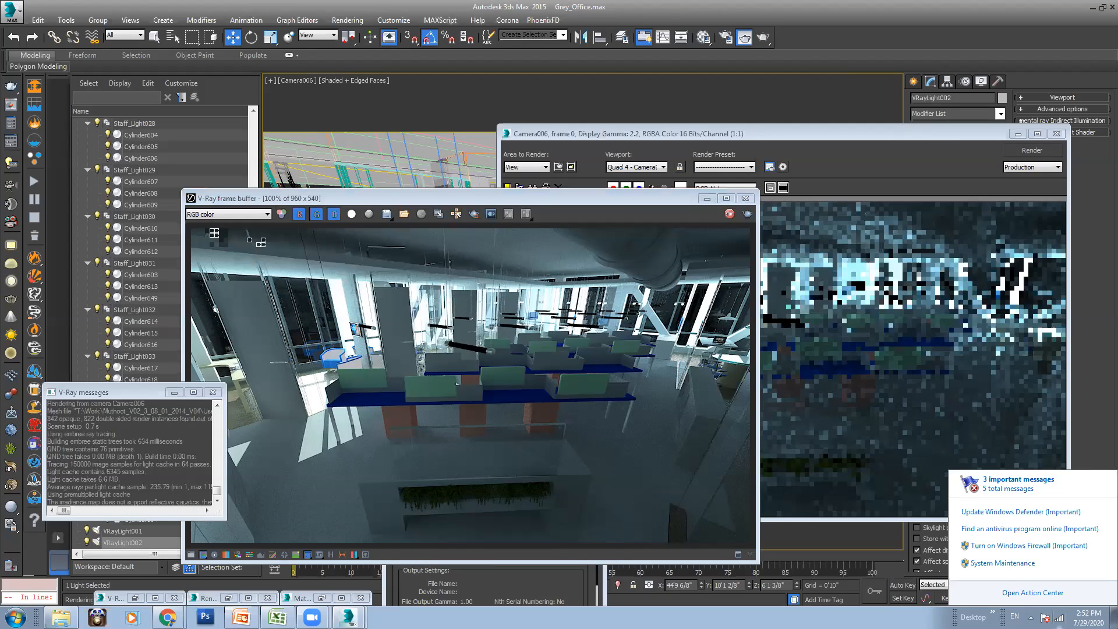
left_click(1059, 618)
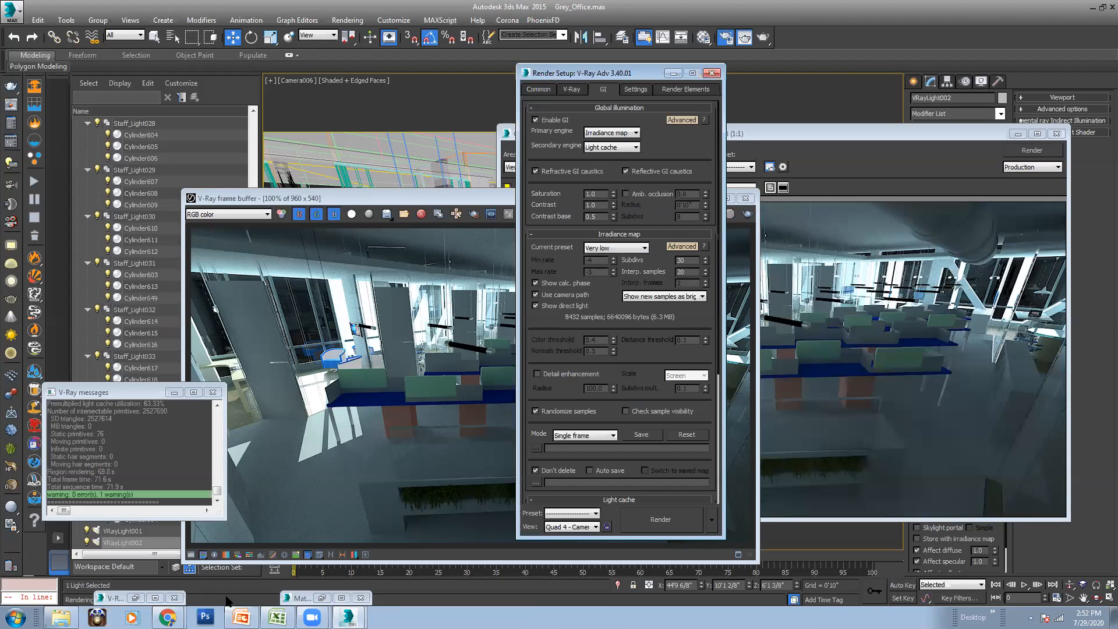
left_click(135, 598)
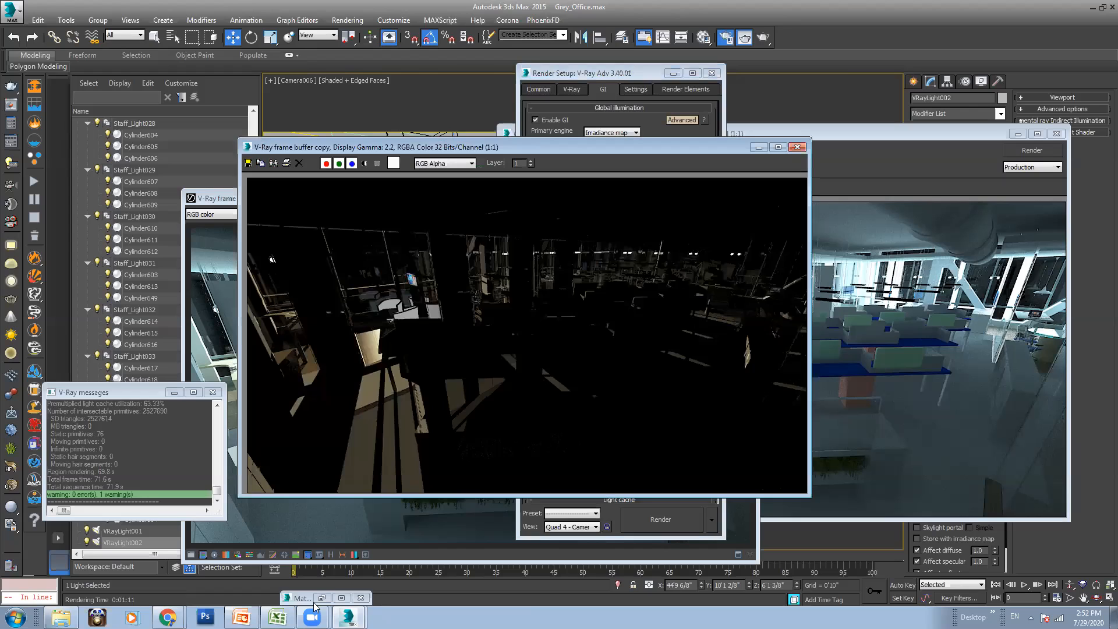
left_click(673, 74)
left_click_drag(652, 149, 937, 187)
left_click(455, 369)
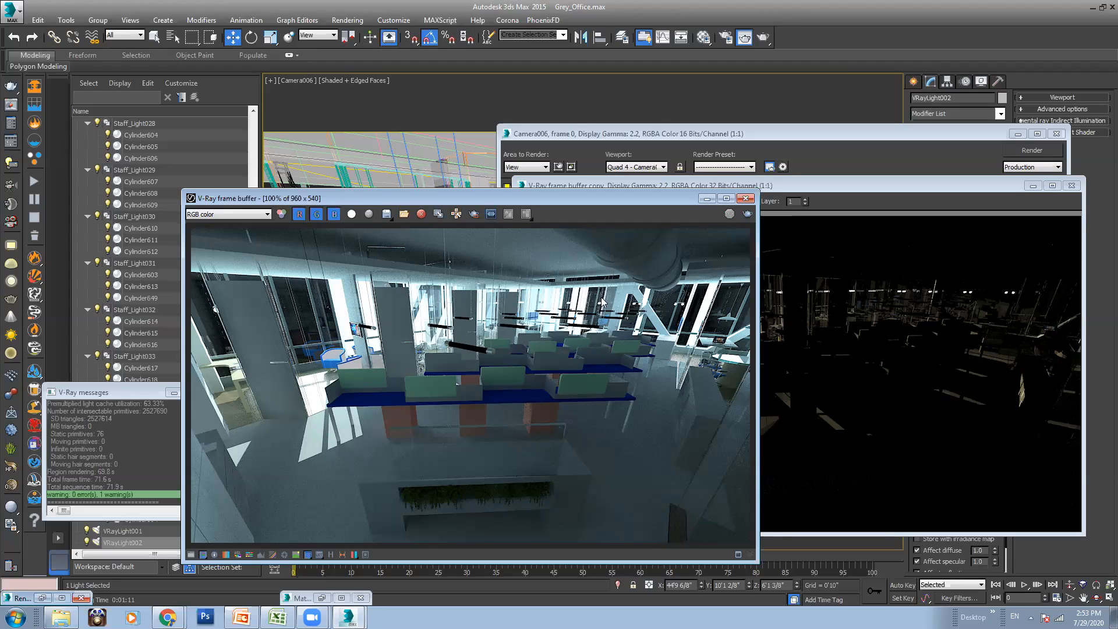
left_click_drag(626, 197, 572, 184)
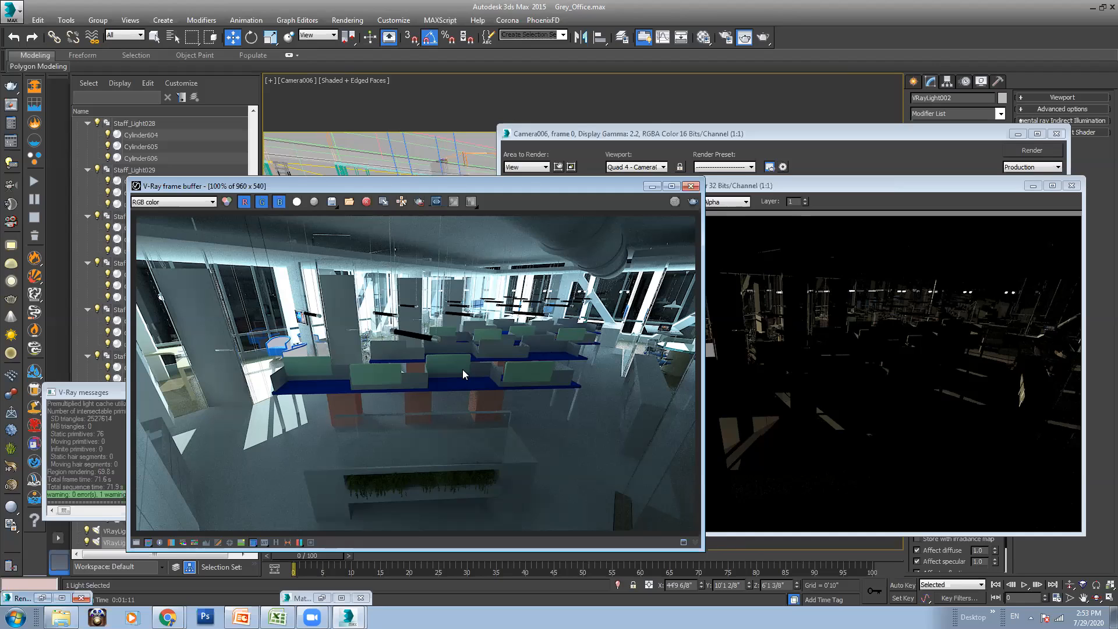
Open the VRayLightMtl sub-material of the Tube_Lights material and set its color multiplier to 15
left_click(703, 37)
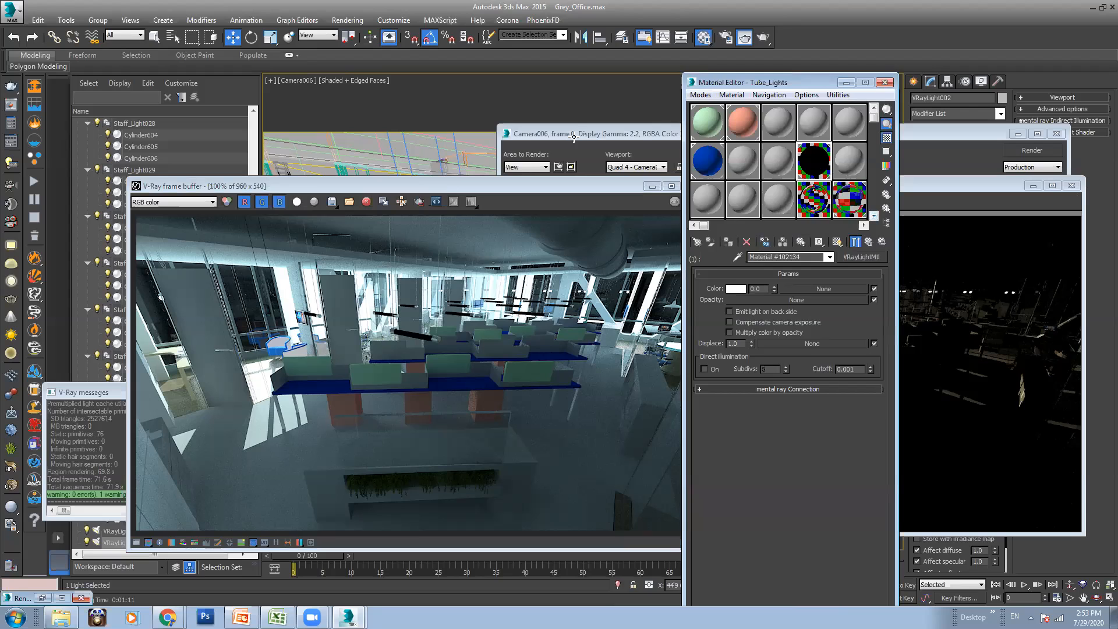
left_click(638, 134)
left_click(775, 82)
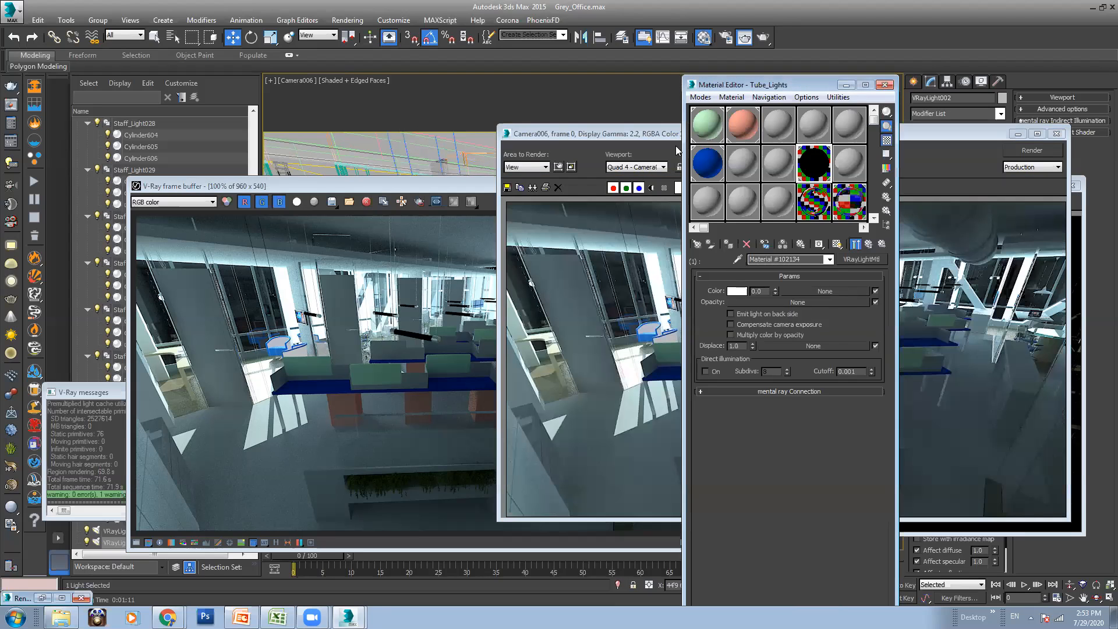
left_click_drag(428, 188, 398, 321)
left_click_drag(647, 131, 571, 138)
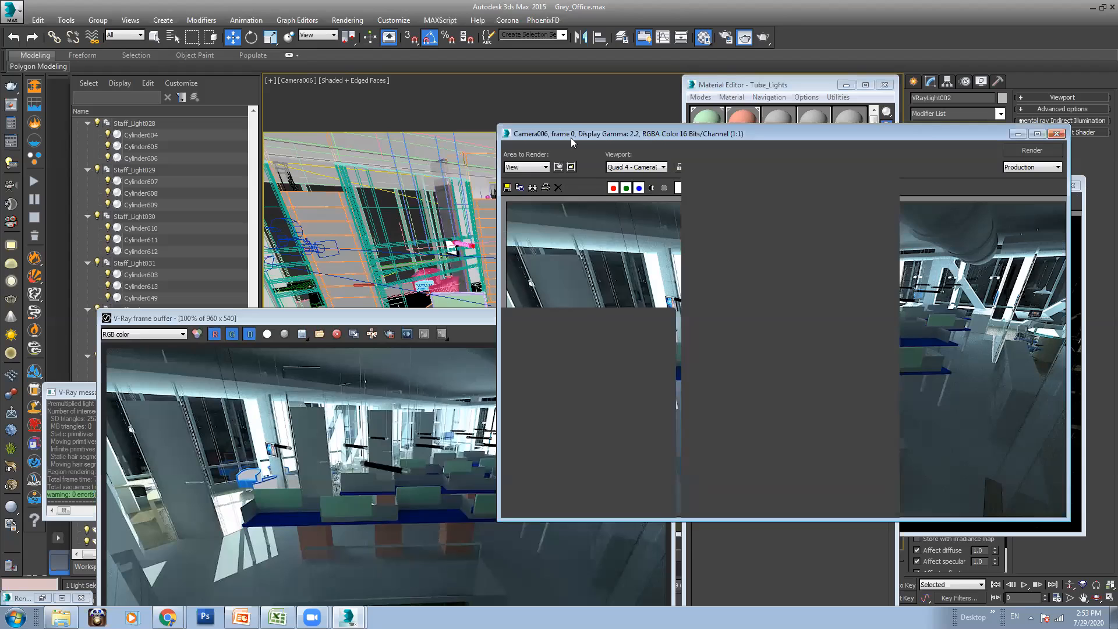
left_click(941, 141)
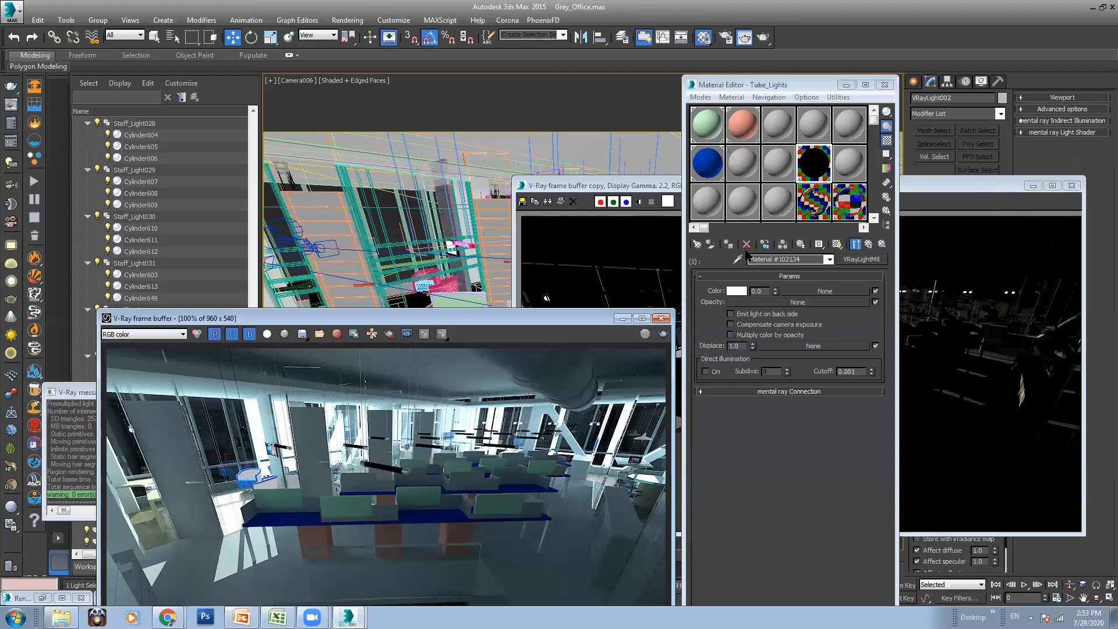
left_click(445, 229)
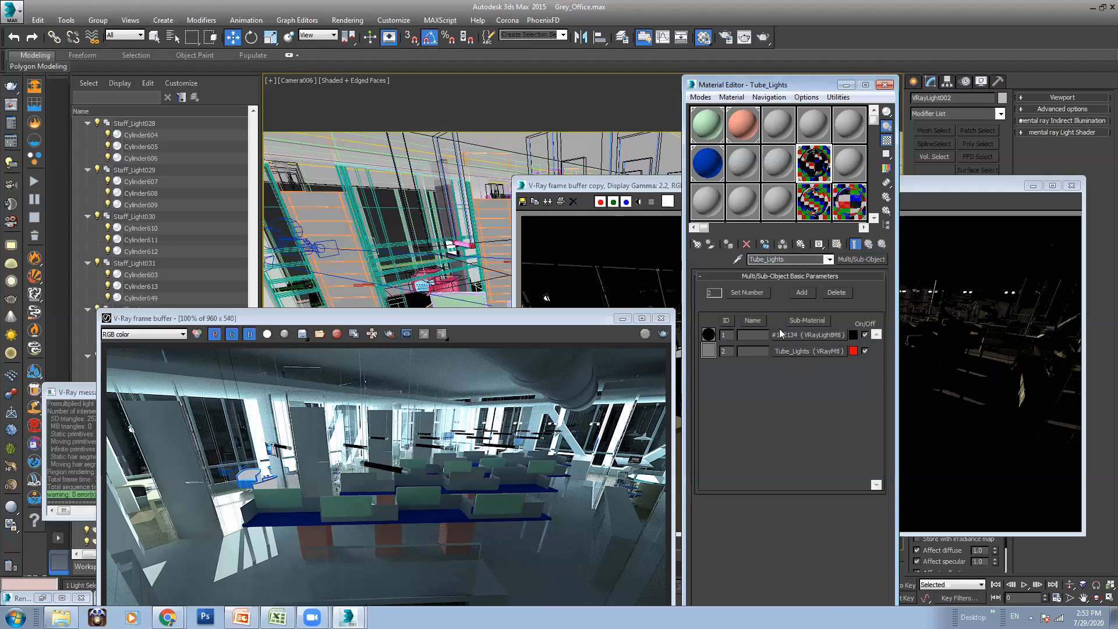
left_click(798, 334)
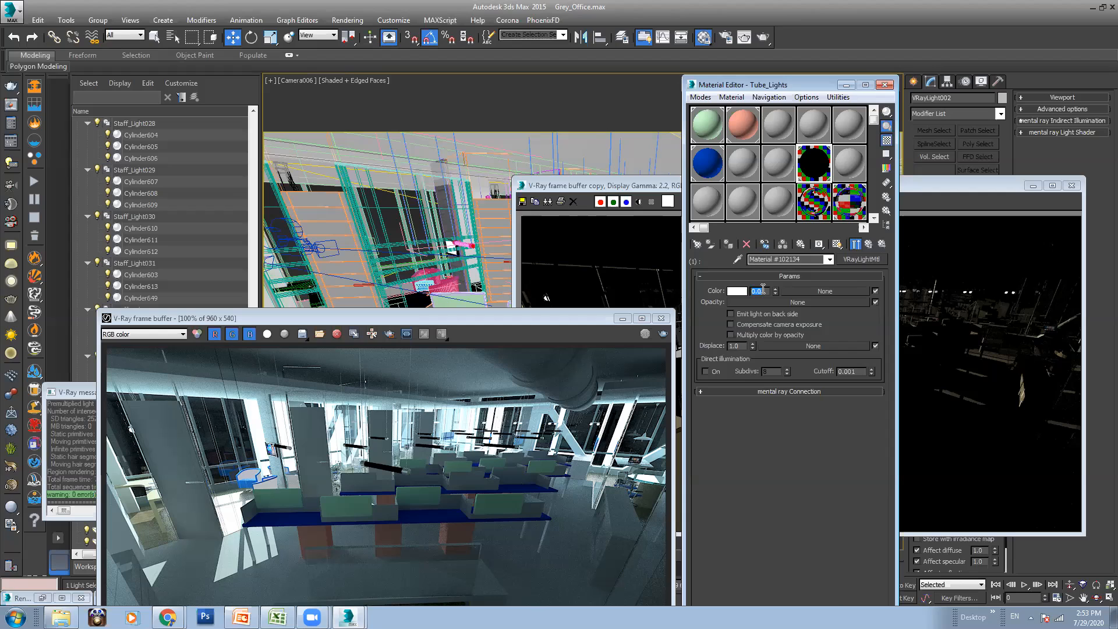
type("15")
key("Return")
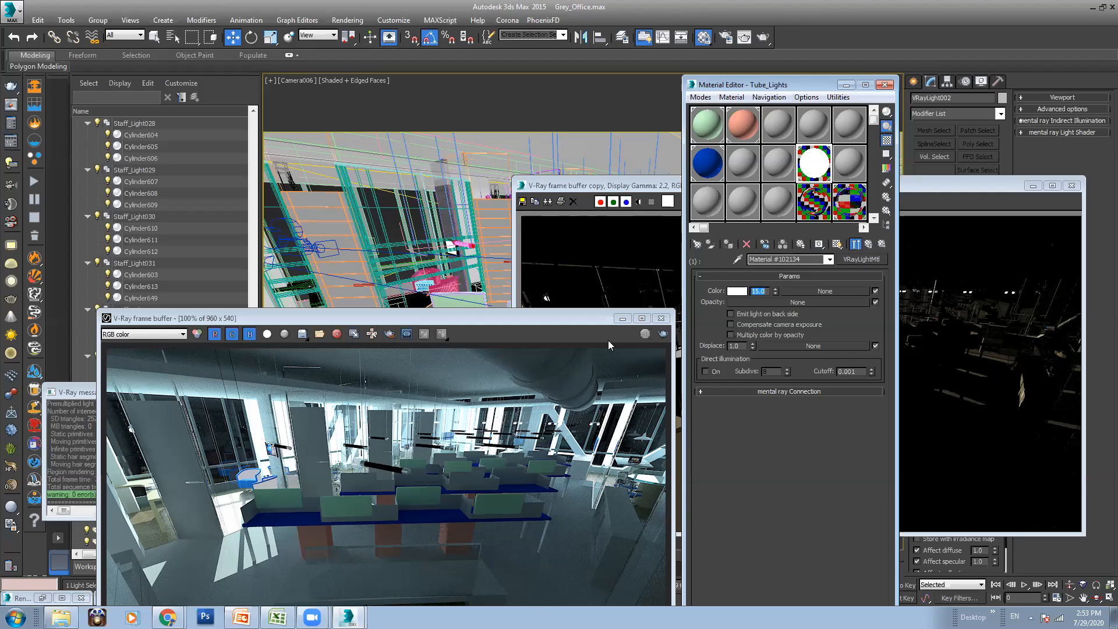
Move the V-Ray frame buffer clear of the material settings and test-render the tube lights
left_click_drag(576, 326, 585, 274)
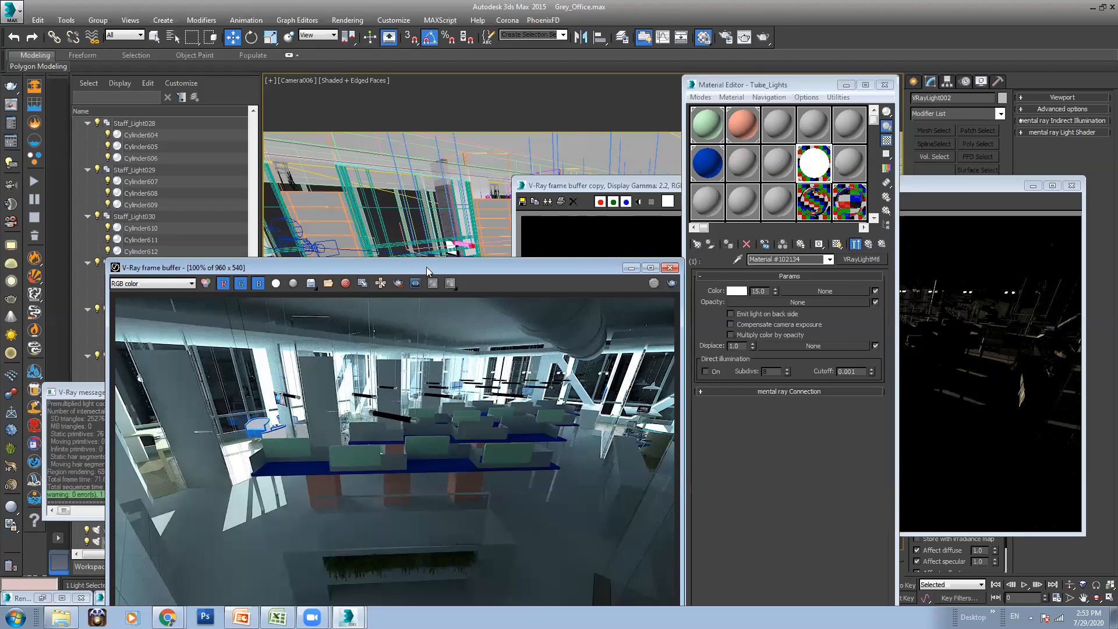
left_click_drag(427, 266, 429, 188)
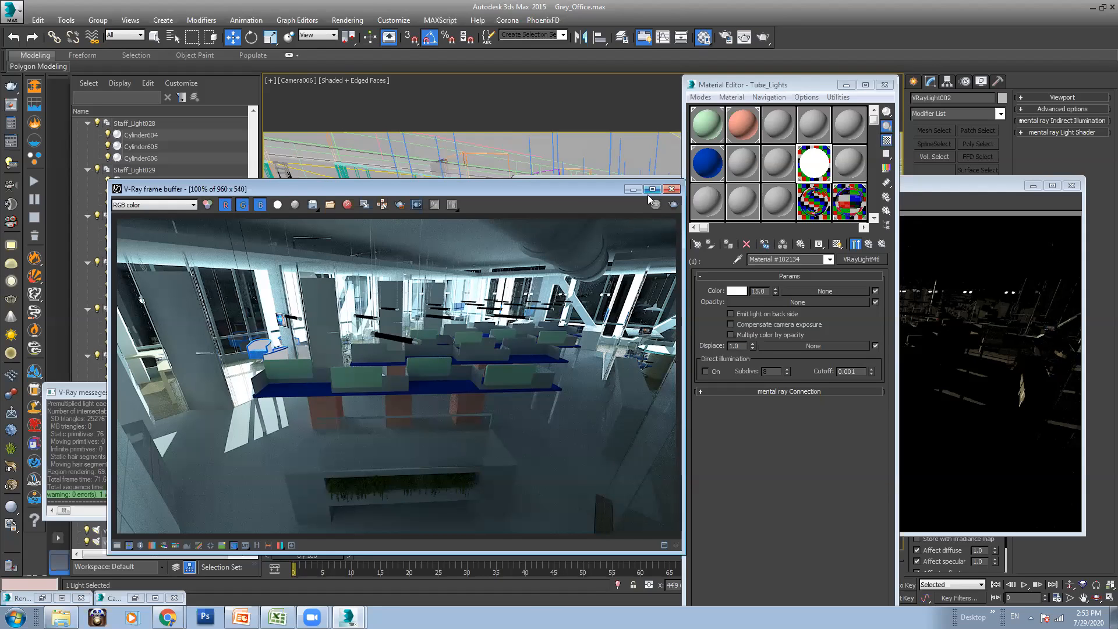
left_click_drag(569, 188, 580, 173)
key("shift+q")
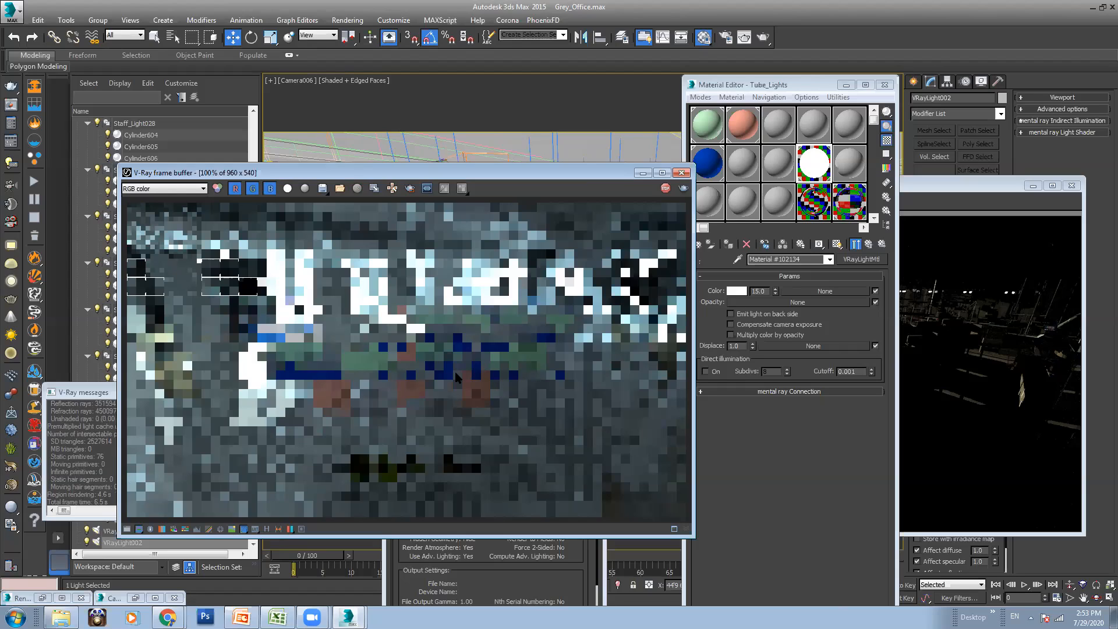
Try Tube_Lights color multipliers of 150 and 500, and test-render the scene with 500
double_click(758, 291)
type("150")
key("Return")
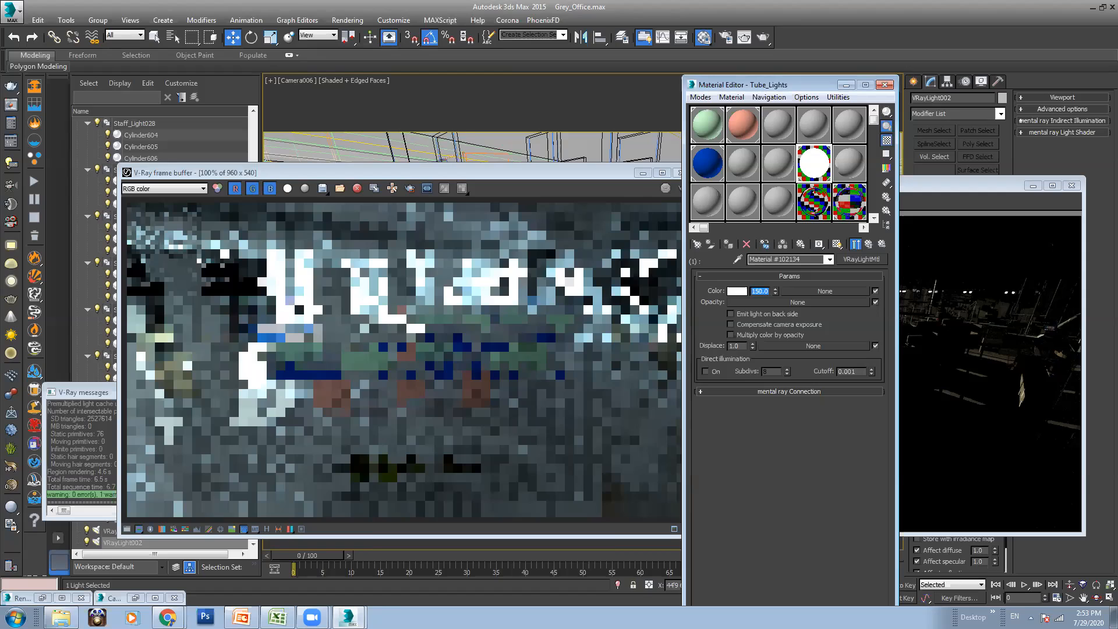
type("500")
key("Return")
left_click(522, 267)
key("shift+q")
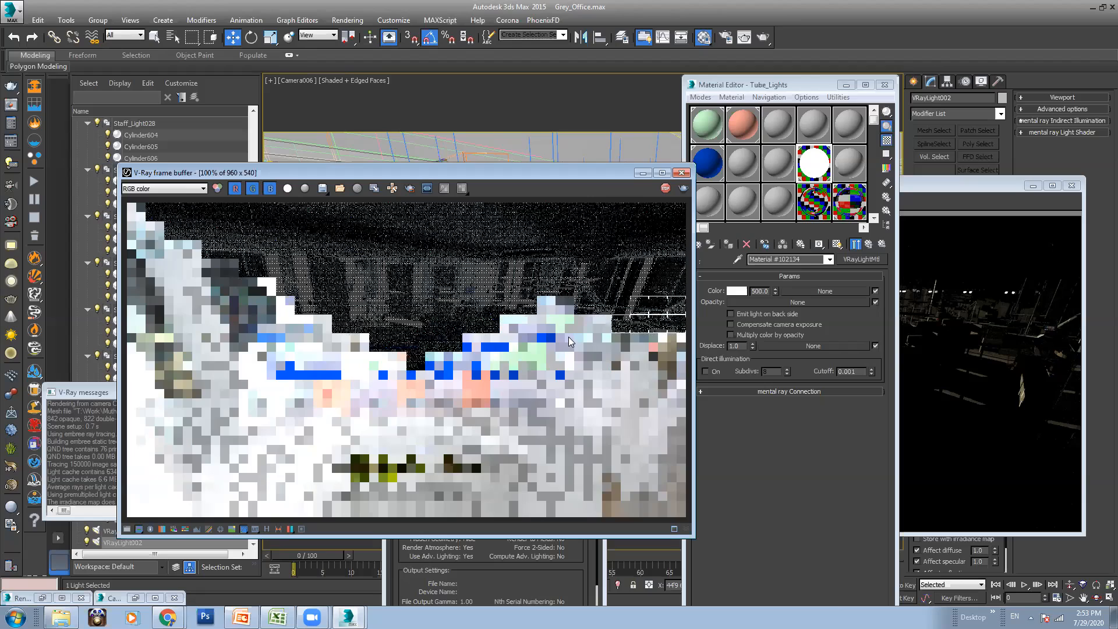
Reduce the Tube_Lights color multiplier to 50 and render the camera view again
double_click(768, 291)
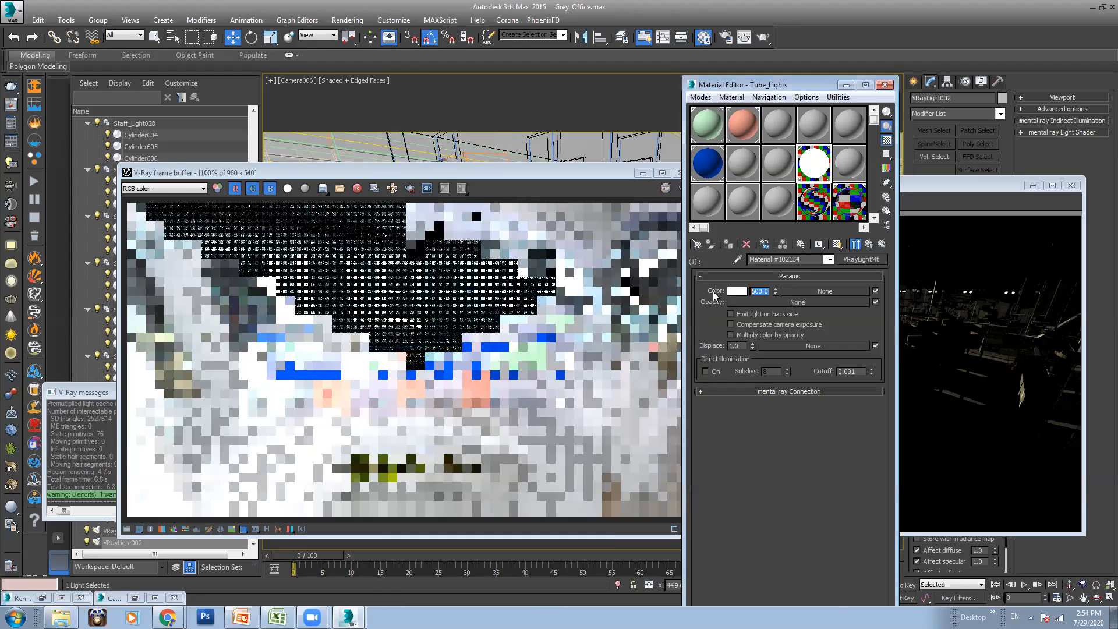
type("50")
key("Return")
left_click(568, 313)
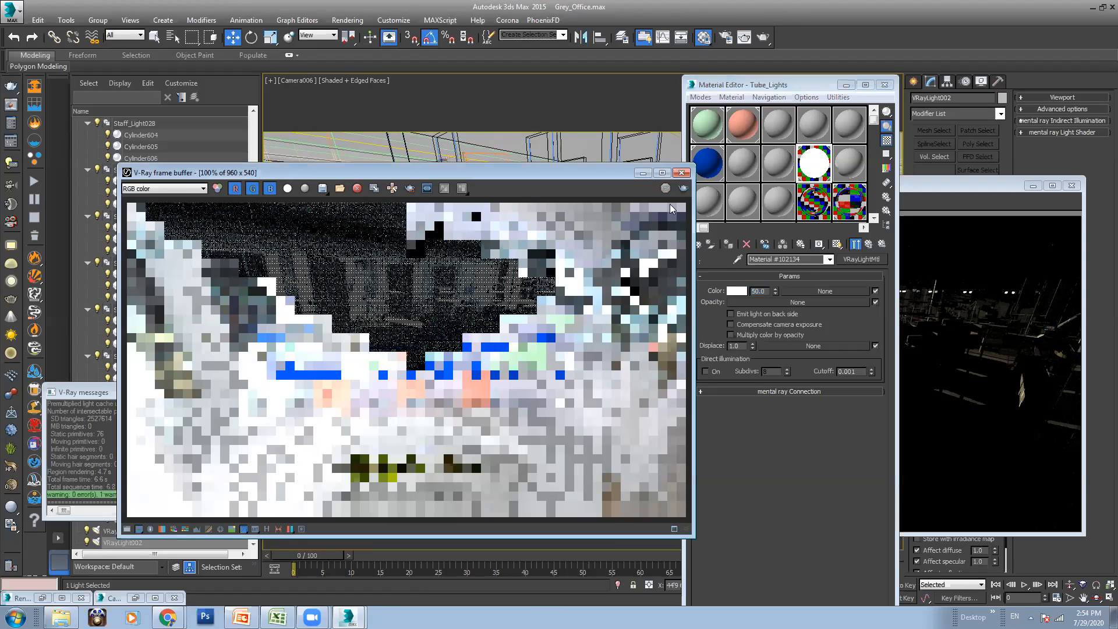
left_click(683, 188)
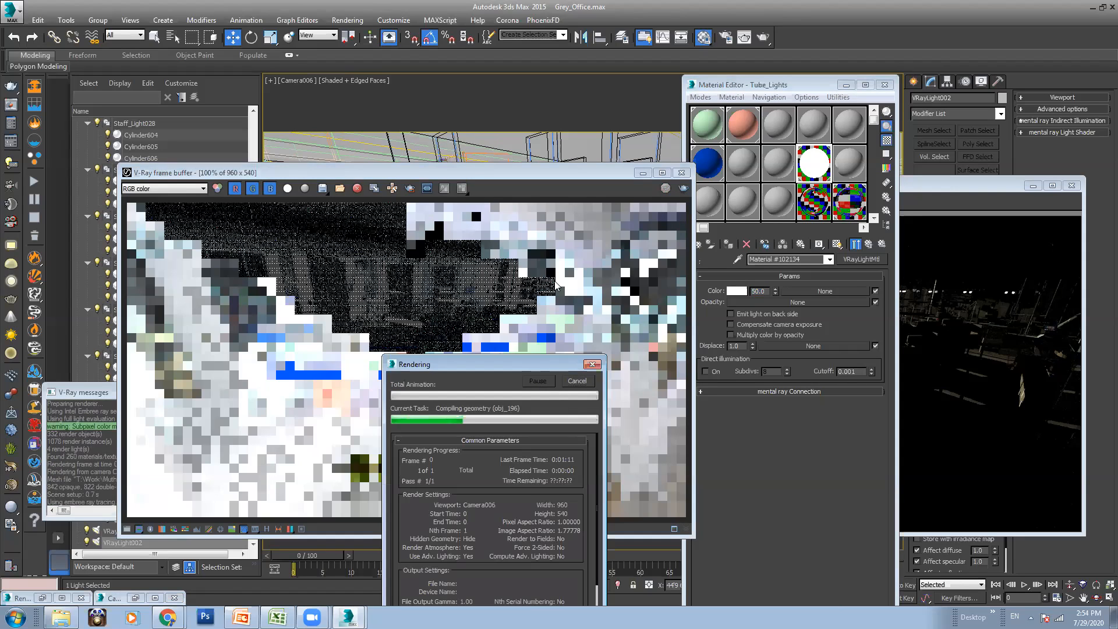
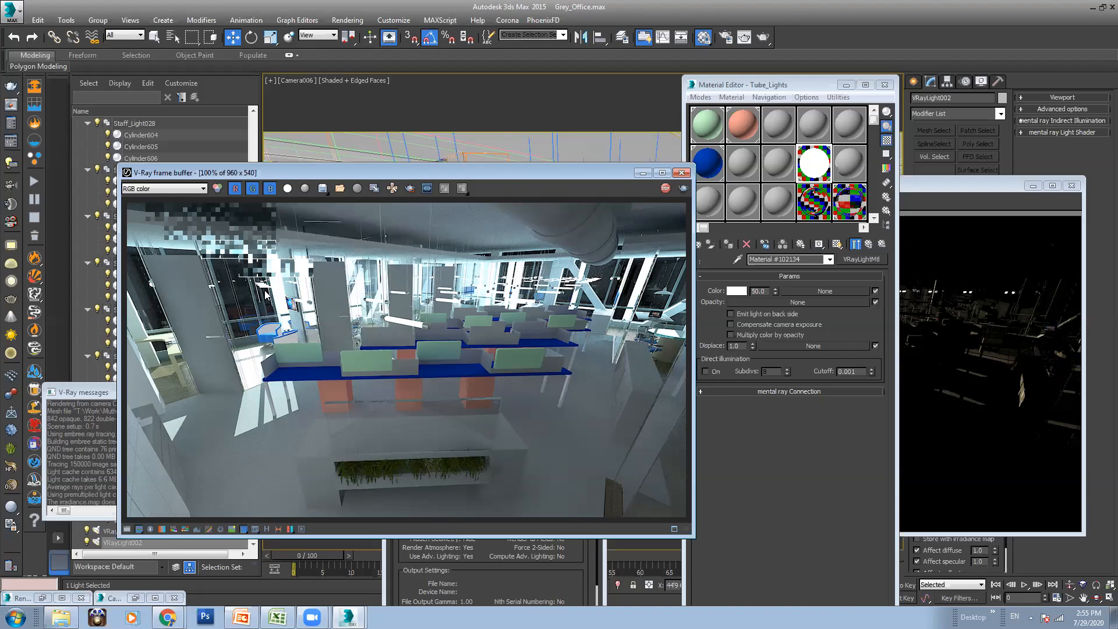
Change the Tube_Lights light material color from white to a pale warm orange
left_click(740, 292)
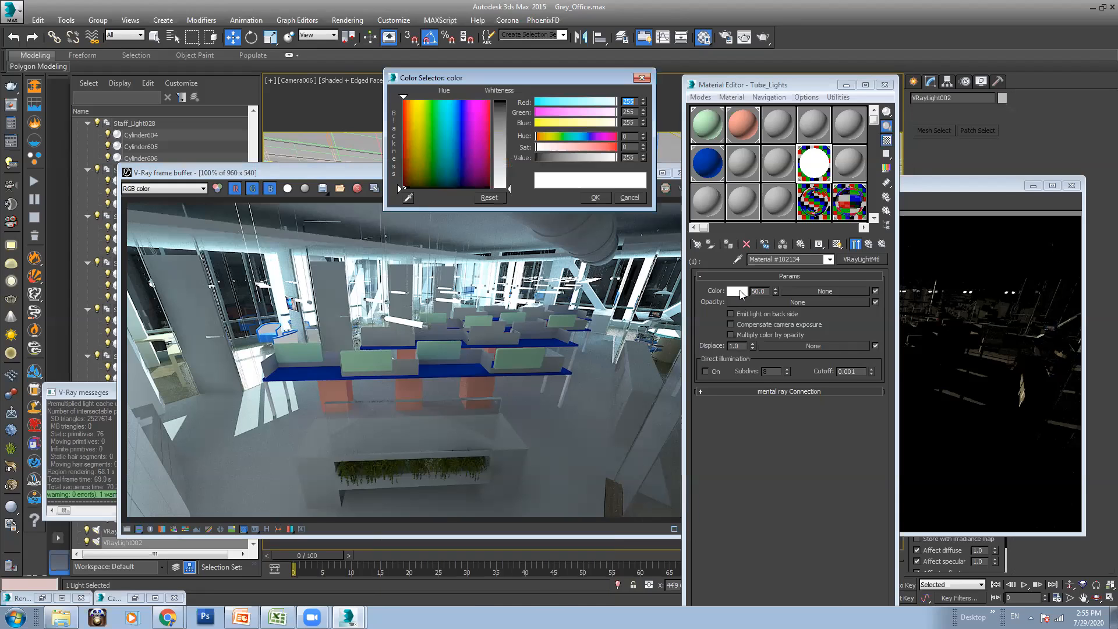
left_click(405, 99)
left_click(409, 101)
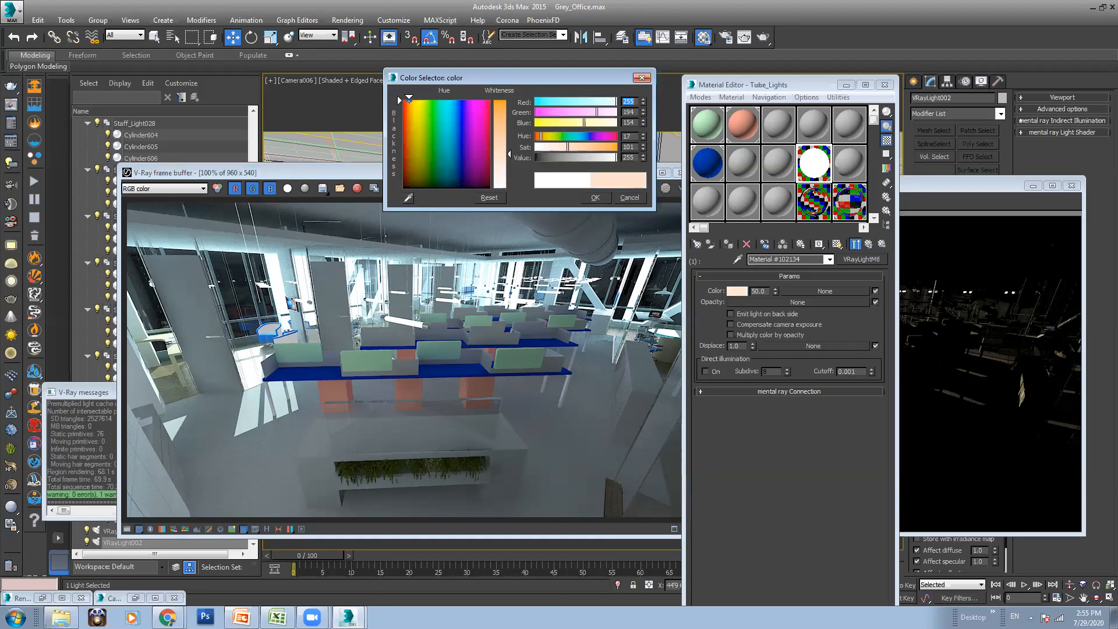
left_click_drag(508, 155, 506, 139)
left_click(596, 198)
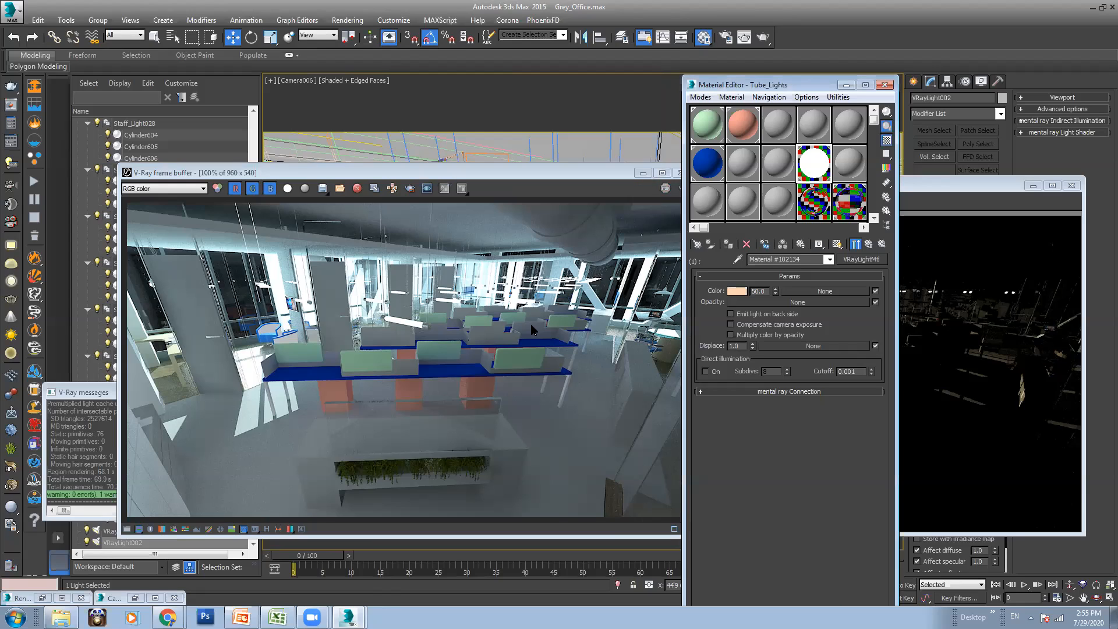
left_click(566, 323)
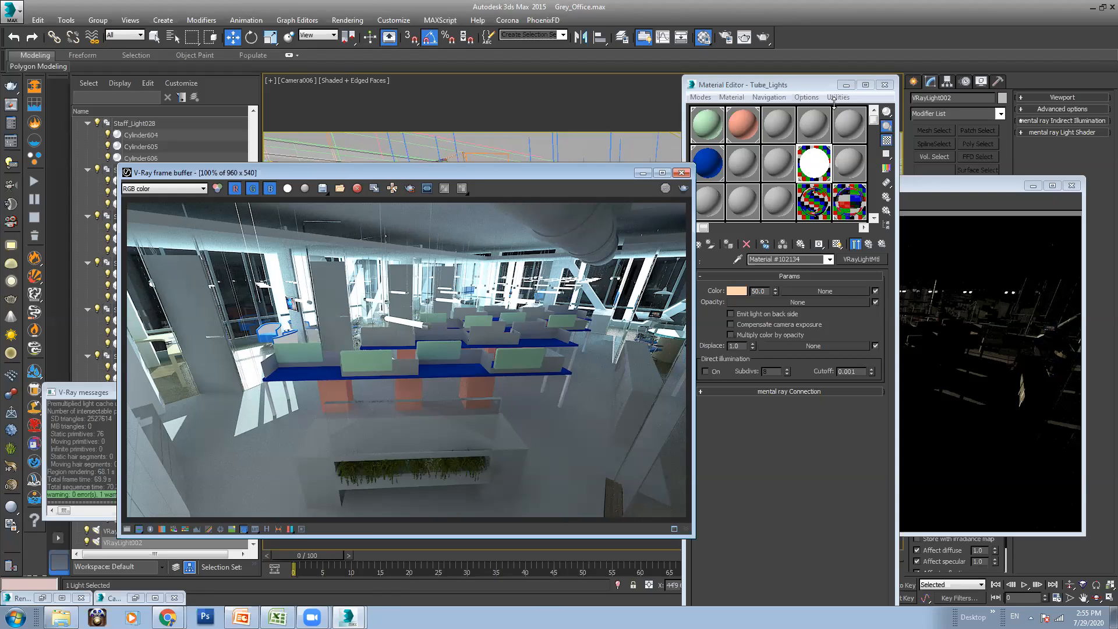
Close the Material Editor and the frame buffer copy, moving the V-Ray frame buffer aside
left_click(885, 84)
left_click_drag(598, 173, 613, 313)
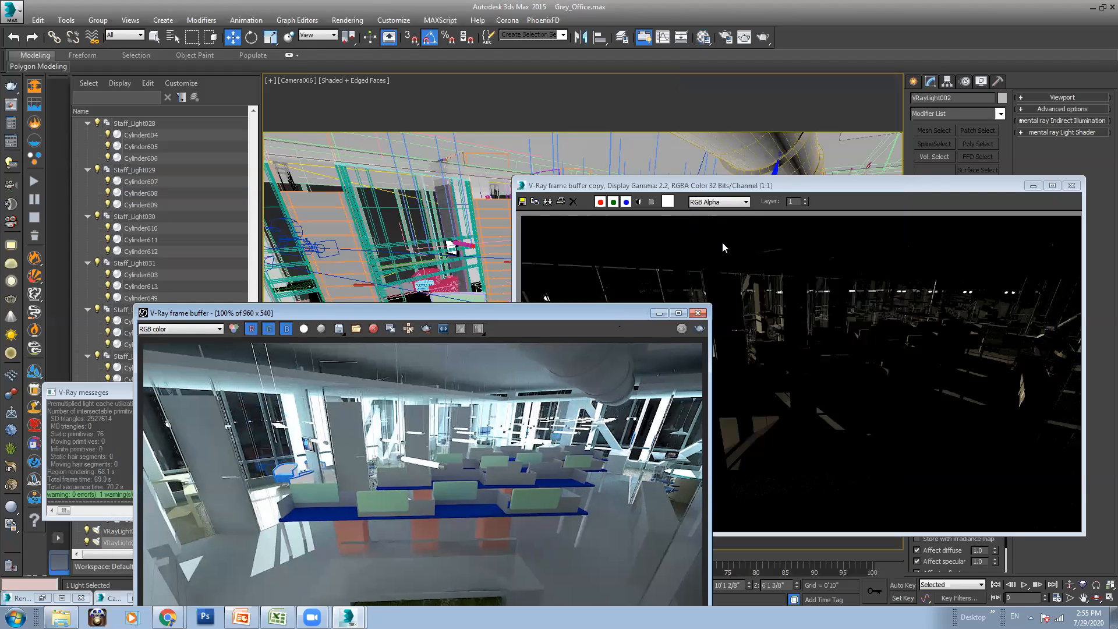
left_click(1071, 185)
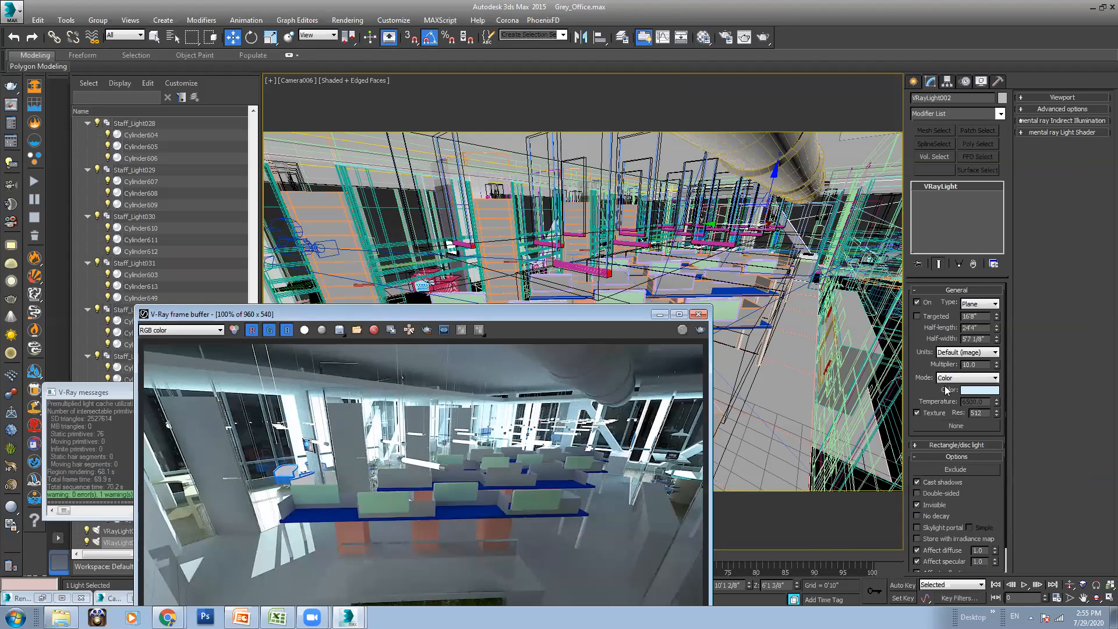
Turn off Affect specular and Affect reflections for VRayLight002 and render the camera view
scroll(944, 527, "down", 1)
left_click(941, 536)
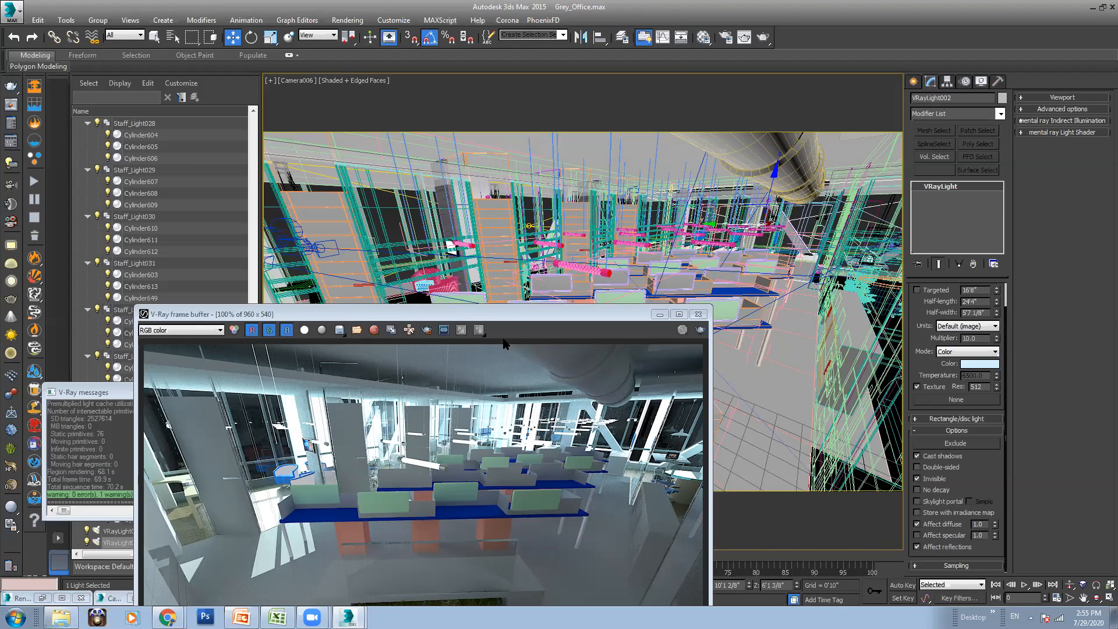
left_click_drag(518, 310, 571, 218)
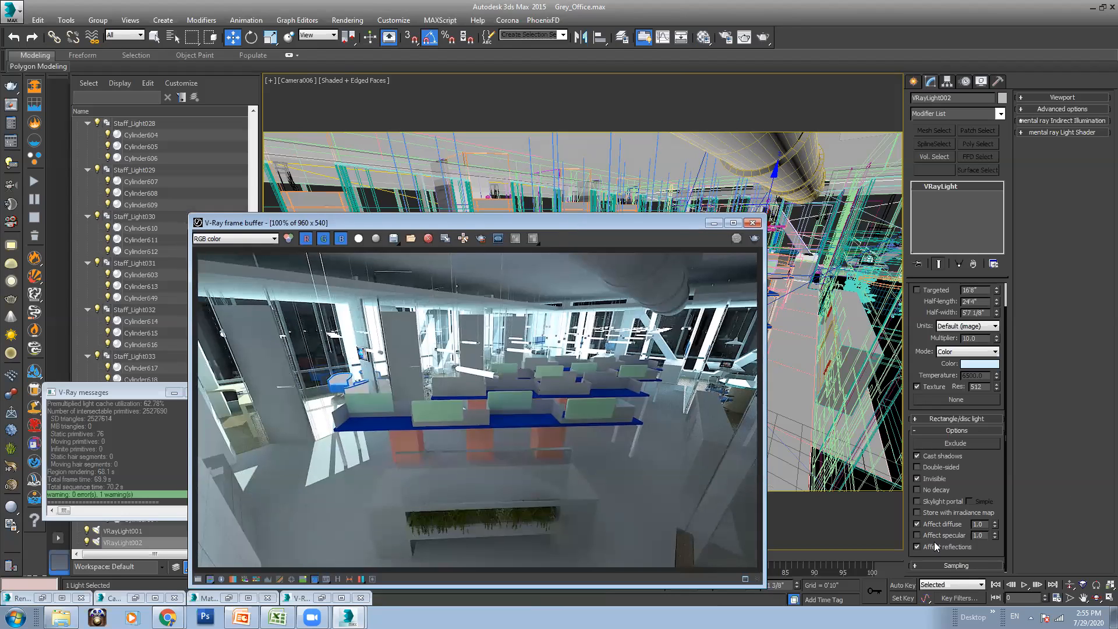
left_click(917, 546)
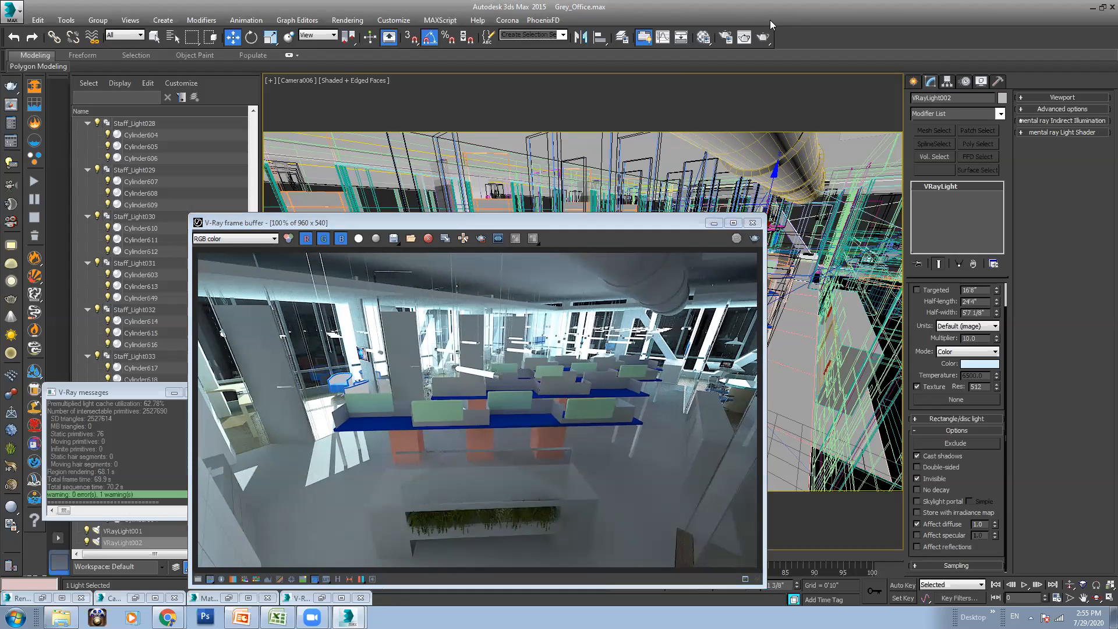
key("shift+q")
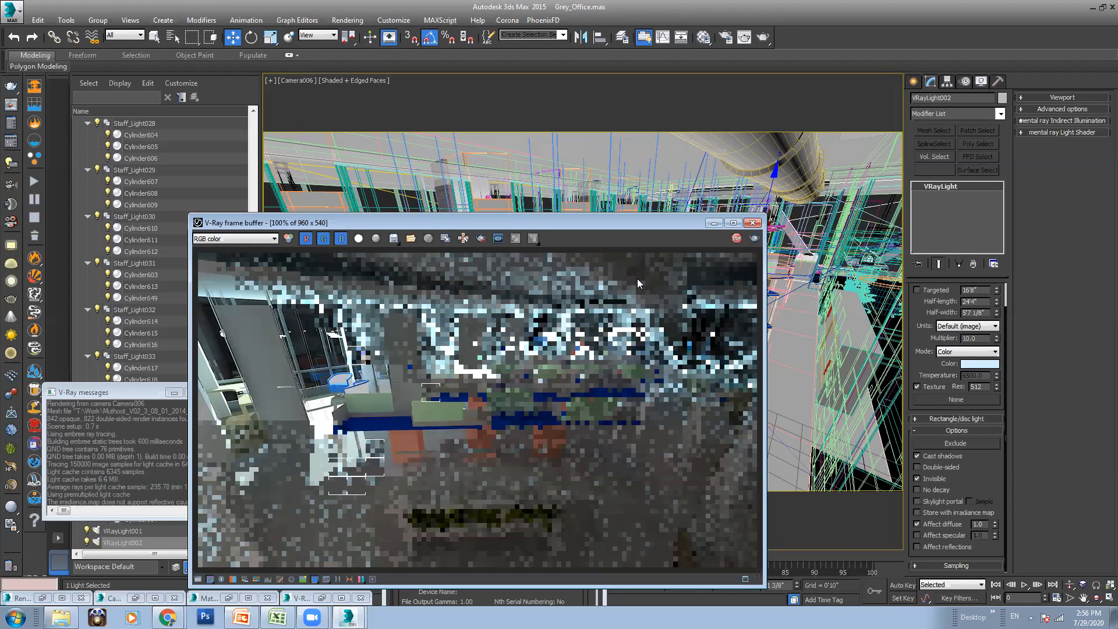
Set the Tube_Lights light material's color multiplier to 200
left_click(704, 37)
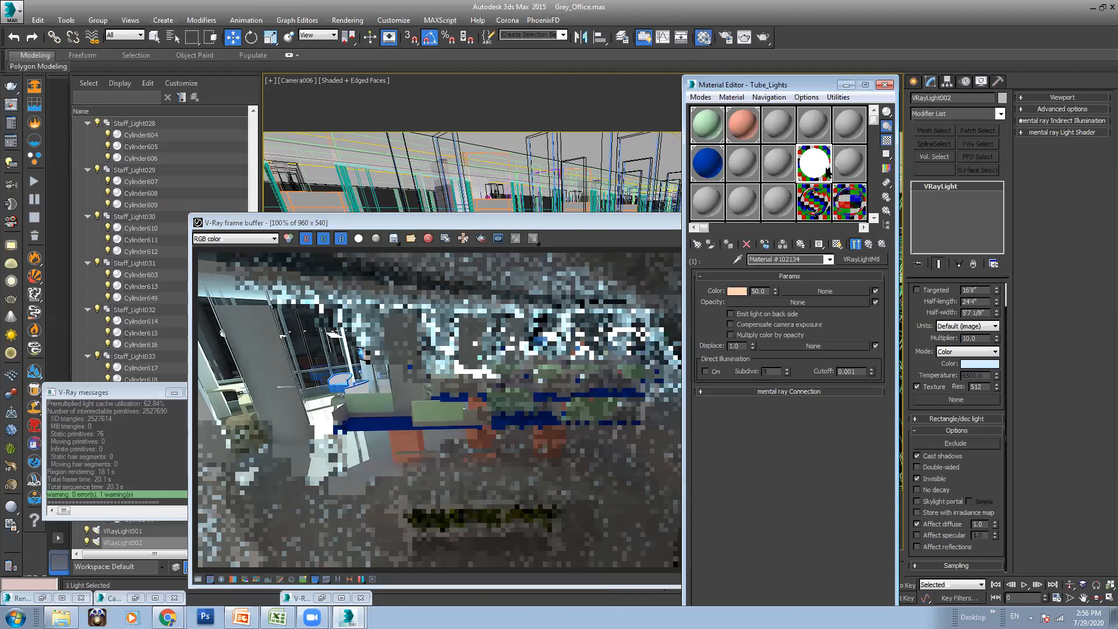
double_click(758, 291)
type("200")
key("Return")
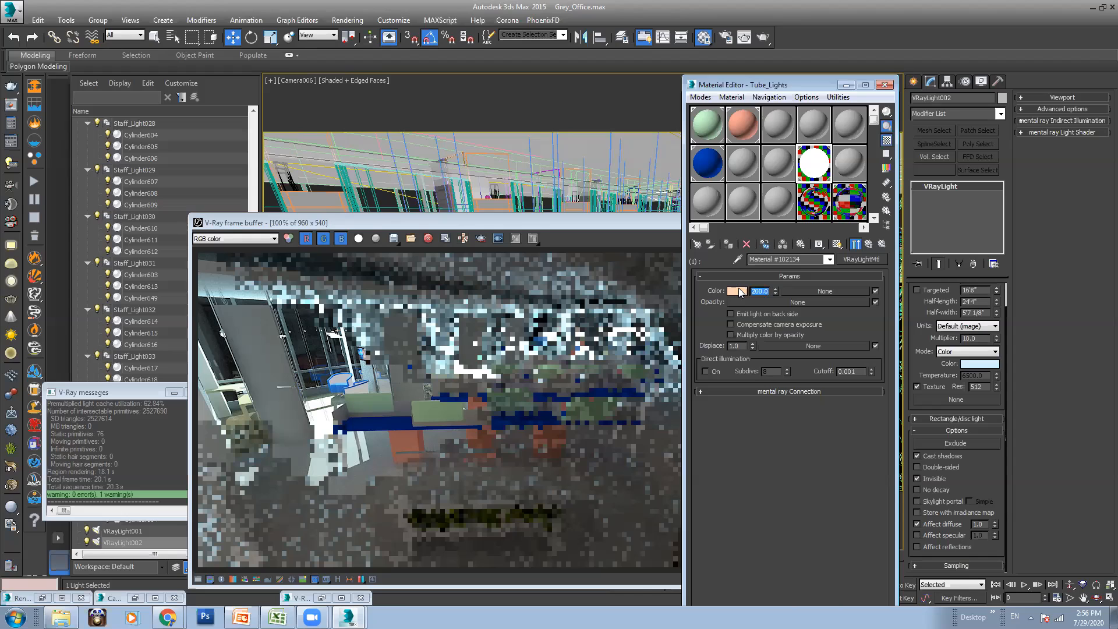
Change the Tube_Lights color to a warm orange with red 255, green 125 and blue 47, and render the view again
left_click(737, 290)
left_click(496, 109)
left_click(412, 100)
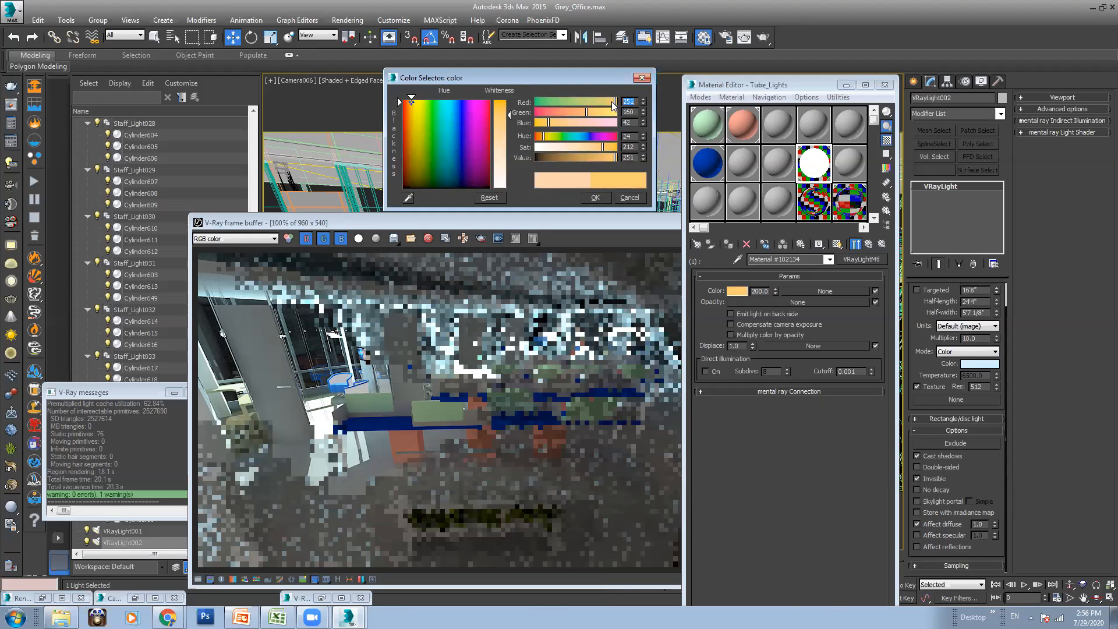
type("255")
key("Tab")
type("125")
key("Tab")
type("4")
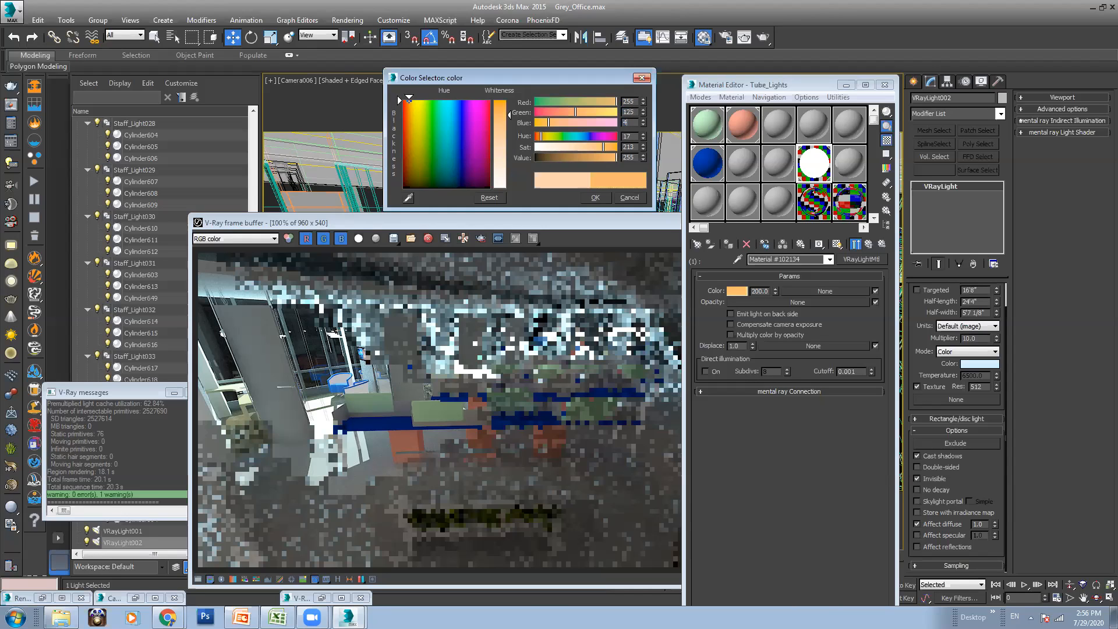
type("7")
key("Return")
left_click(592, 198)
left_click(402, 331)
left_click(754, 238)
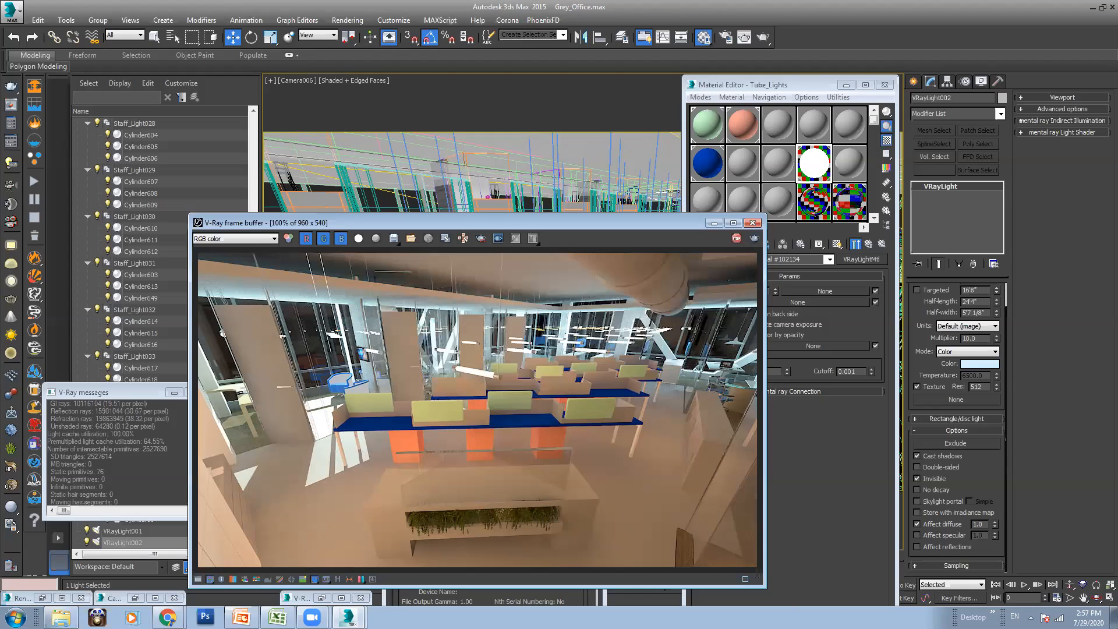
Check the Google Meet chat and return to 3ds Max
left_click(178, 574)
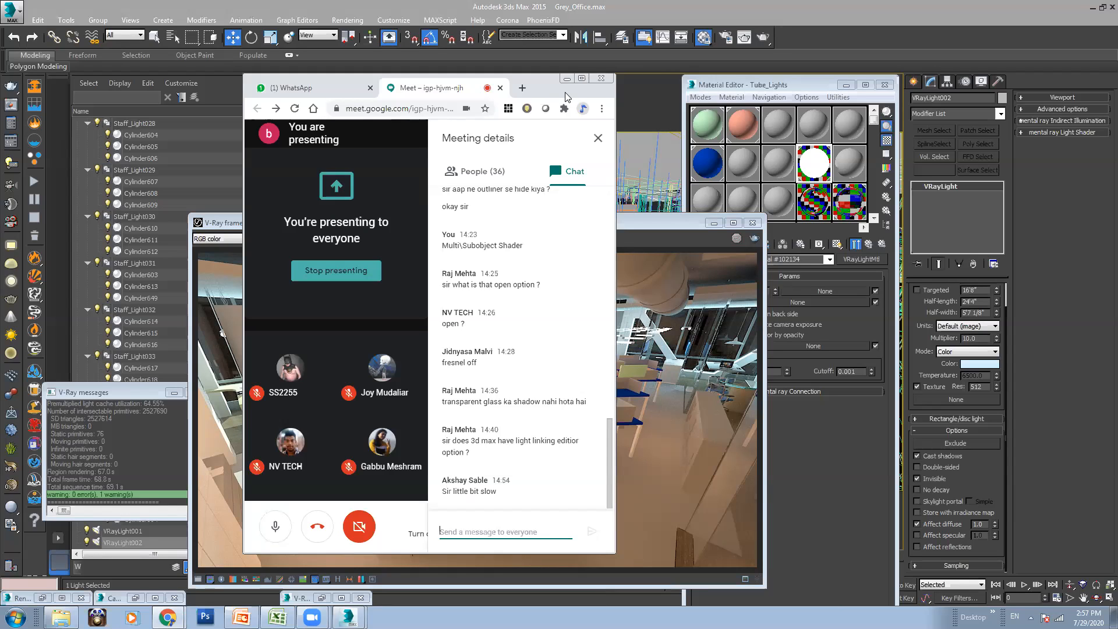
left_click(566, 79)
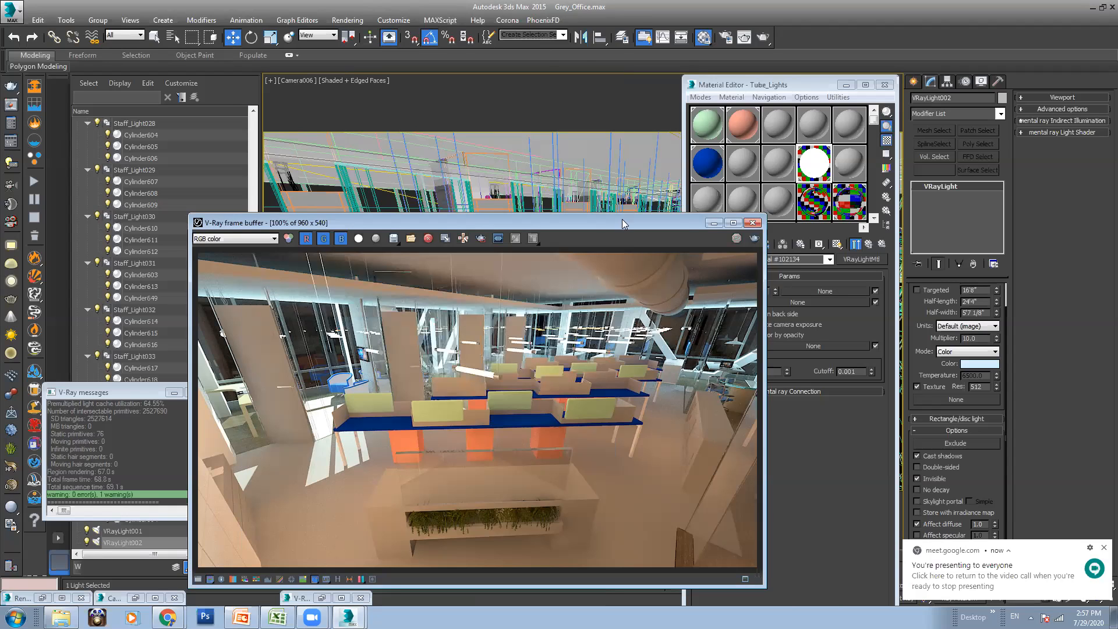
Select the window plane light VRayLight001 and look through the scene objects available in its Exclude/Include settings
left_click_drag(524, 229, 539, 309)
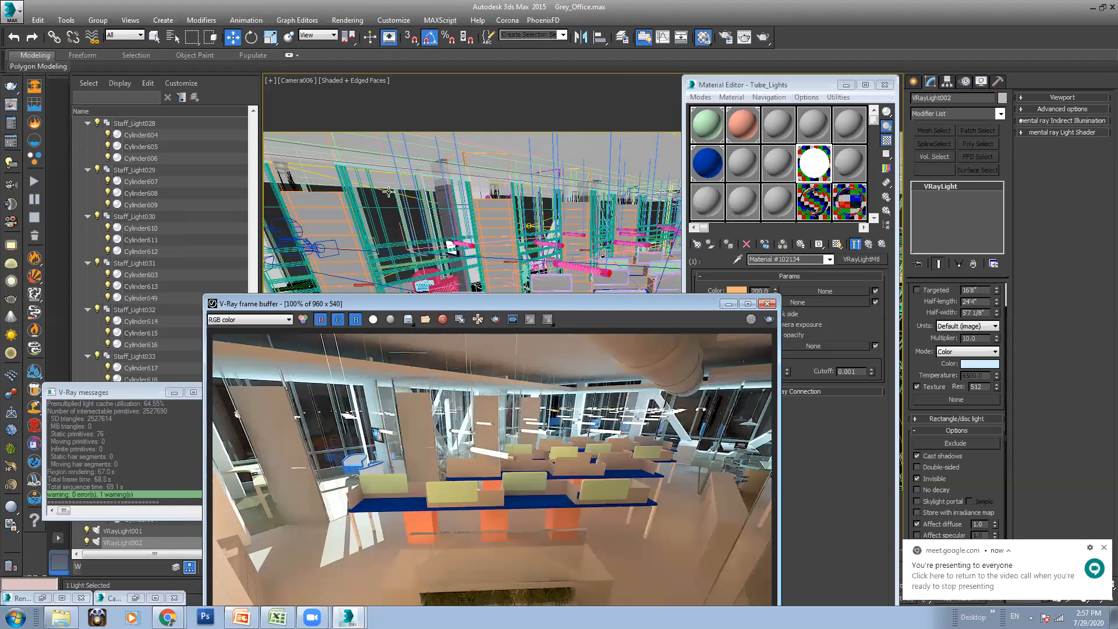
left_click(389, 193)
left_click(388, 192)
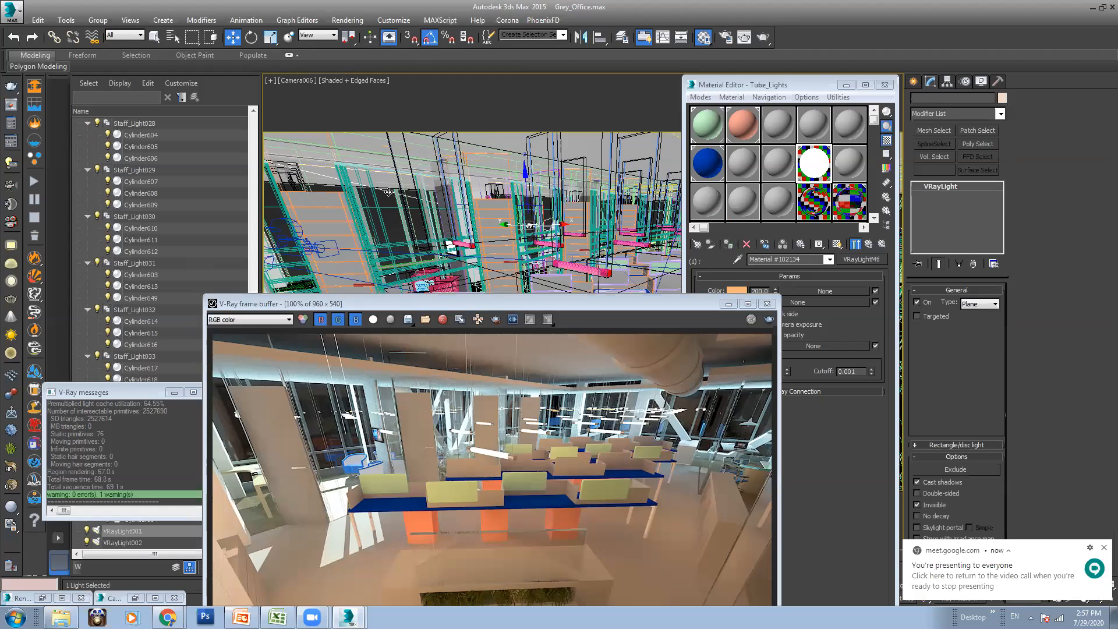
key("F3")
key("F3")
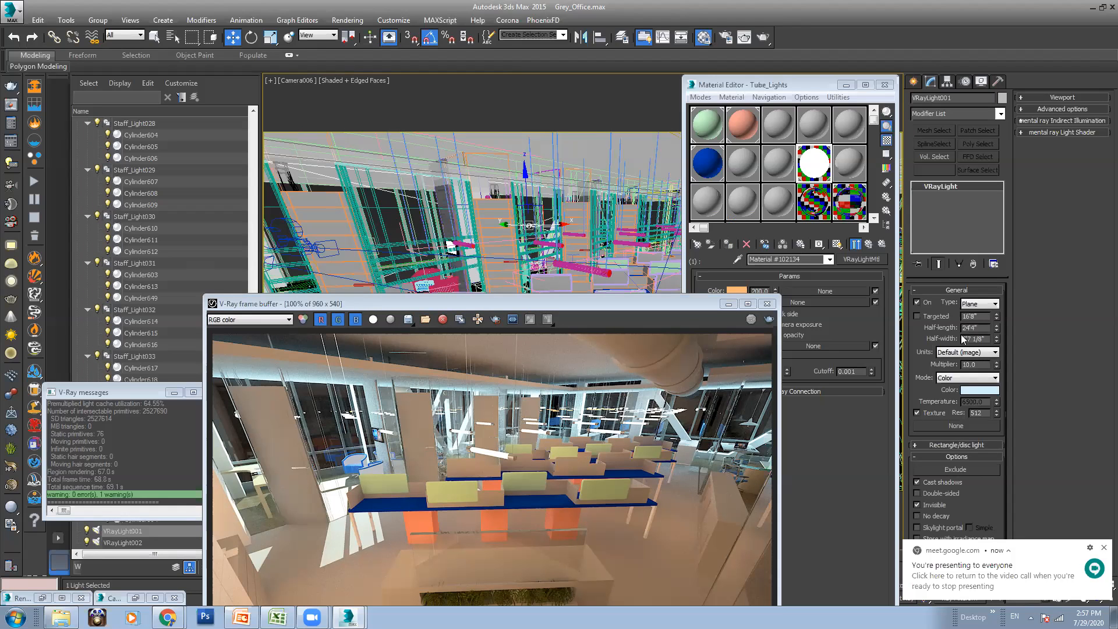
left_click_drag(921, 378, 917, 348)
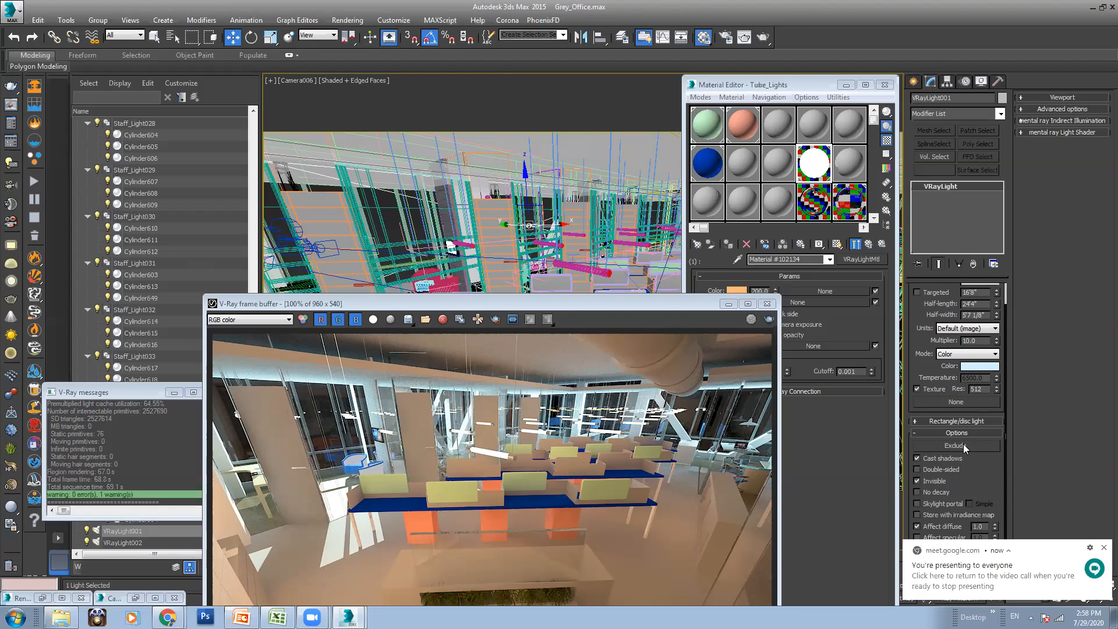
left_click(963, 446)
left_click_drag(568, 167, 686, 173)
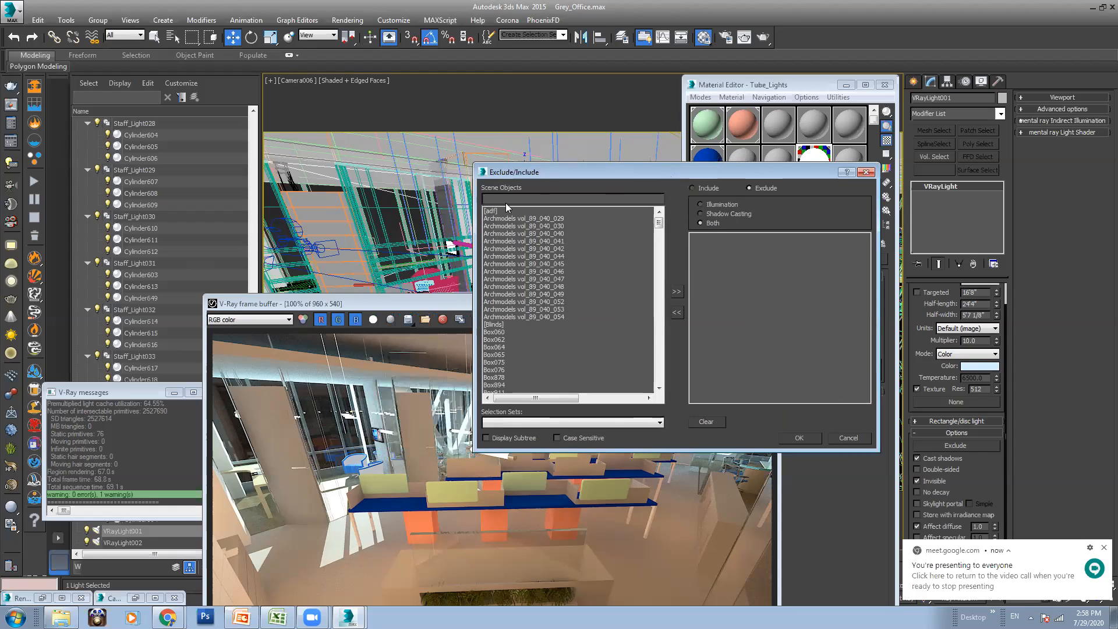
left_click_drag(659, 223, 656, 254)
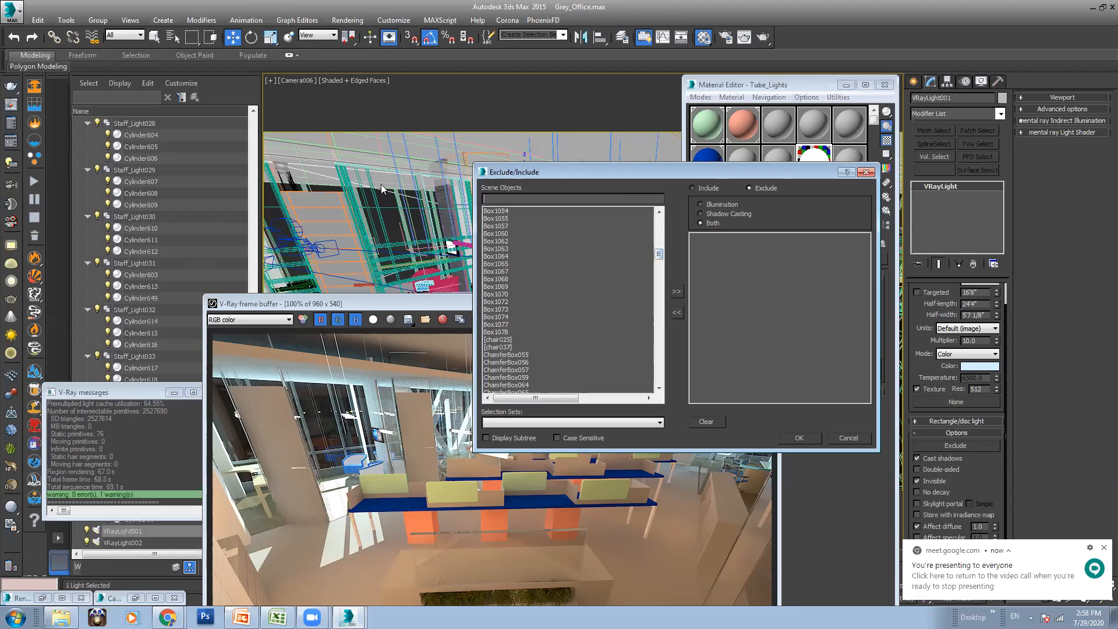
scroll(648, 256, "up", 15)
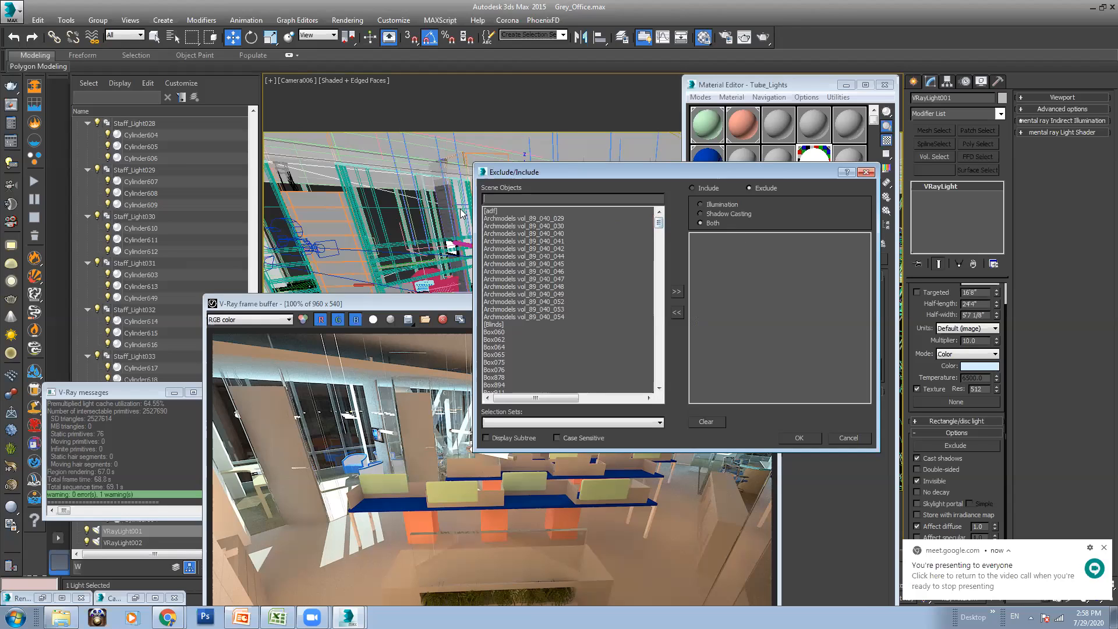
Try excluding the Blinds group from VRayLight001, and remove it from the exclusion list again
left_click(492, 323)
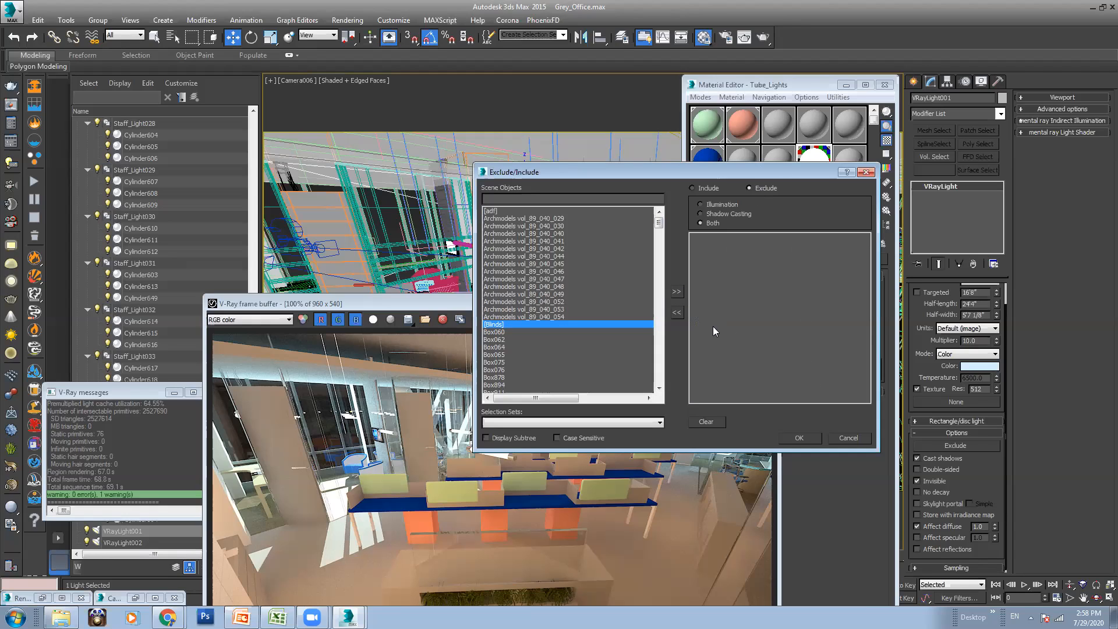
left_click(681, 294)
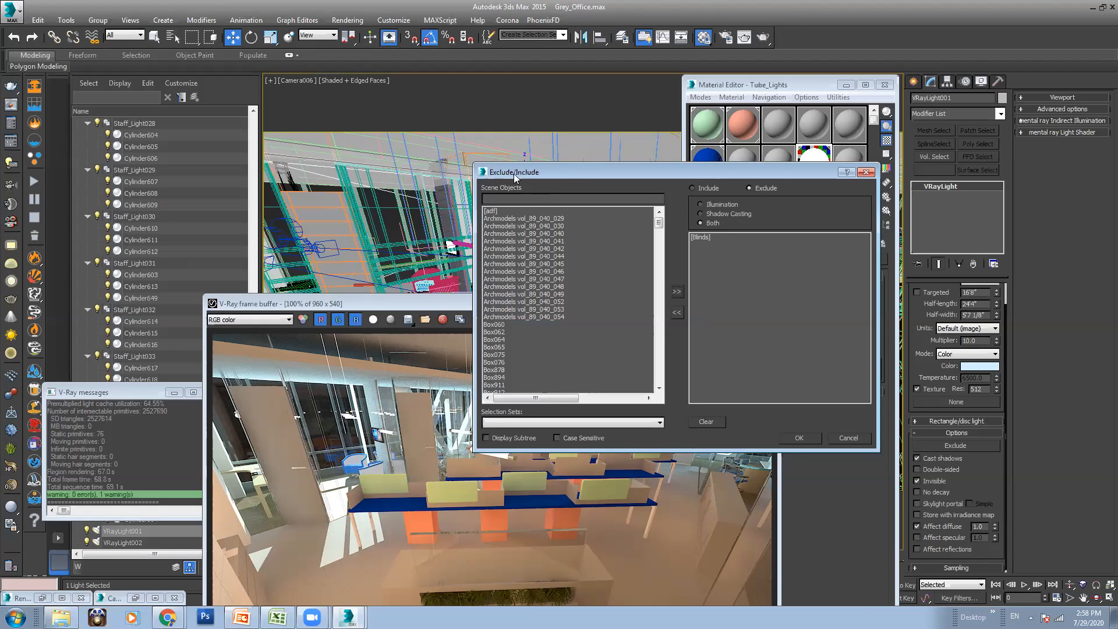
left_click_drag(533, 179, 520, 180)
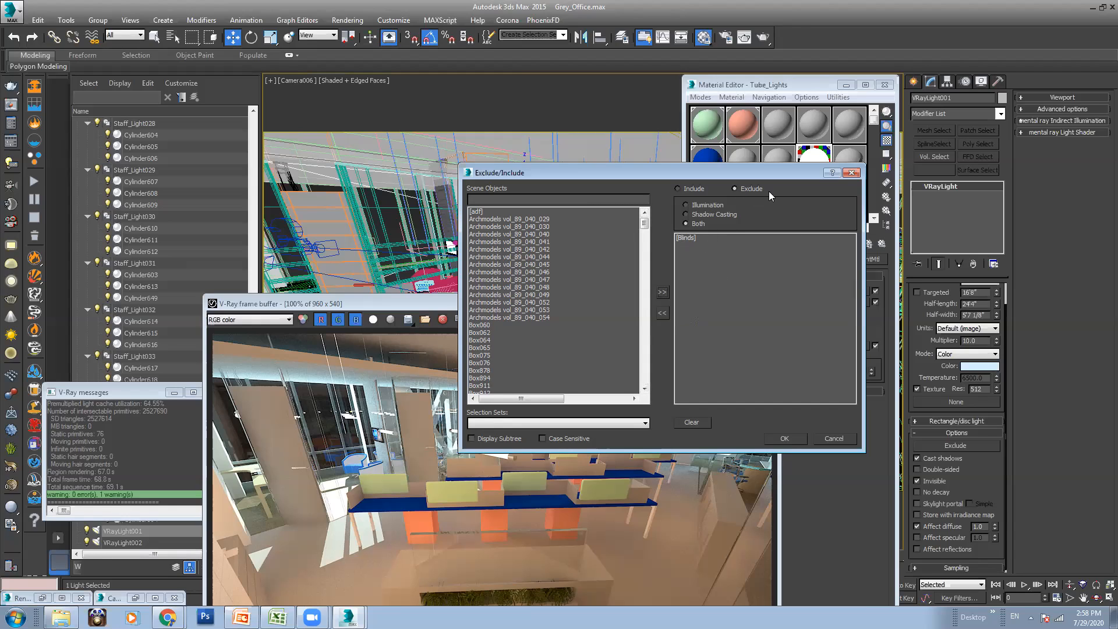
left_click(697, 237)
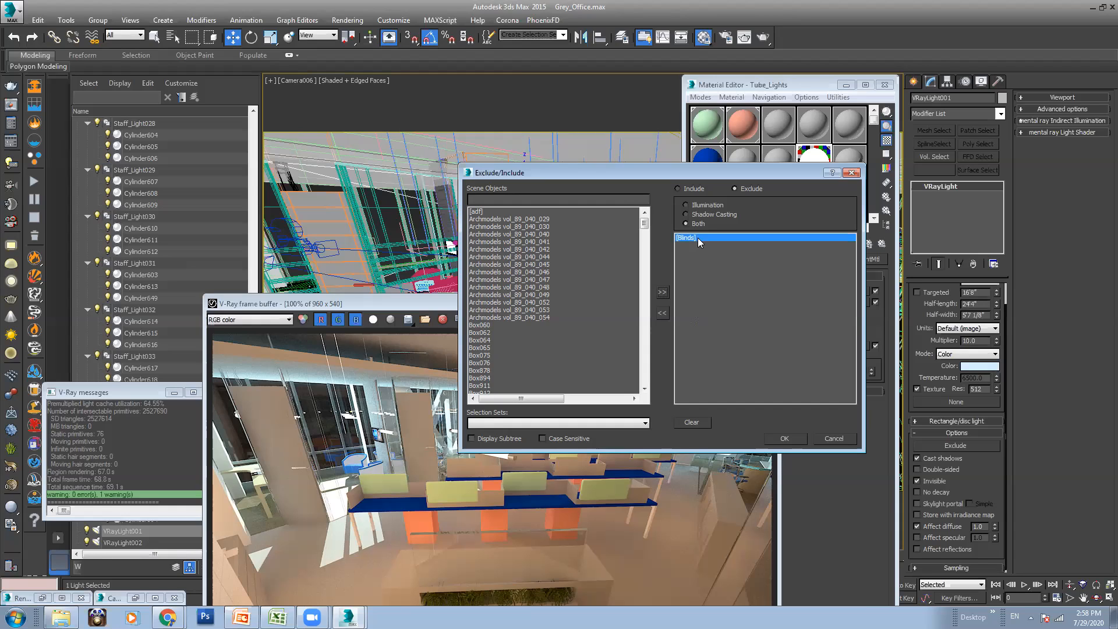
left_click(662, 313)
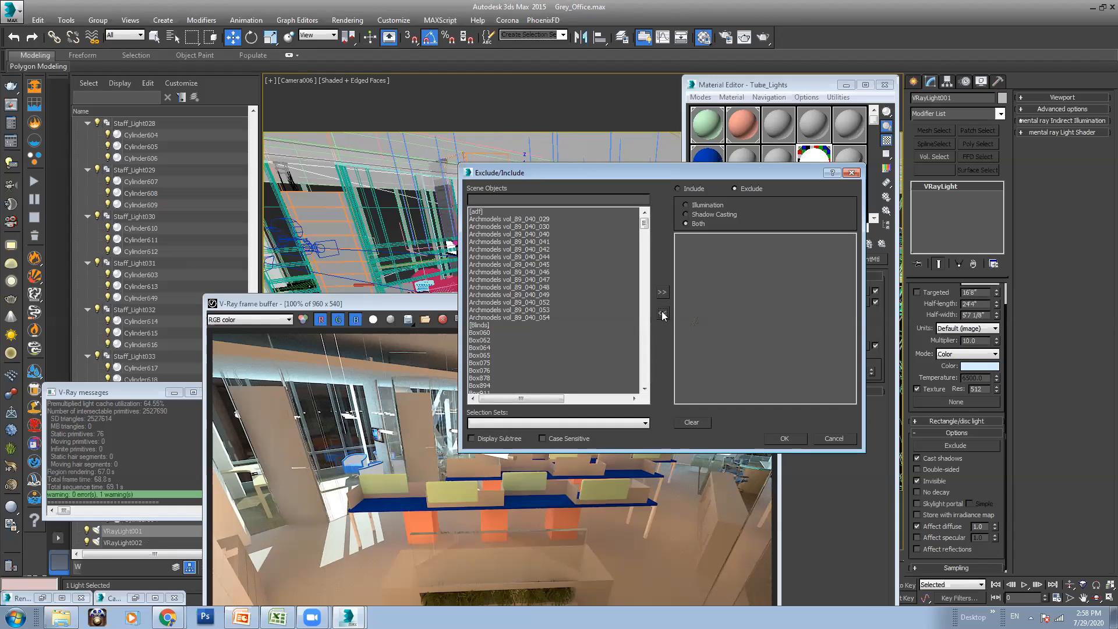
left_click(786, 439)
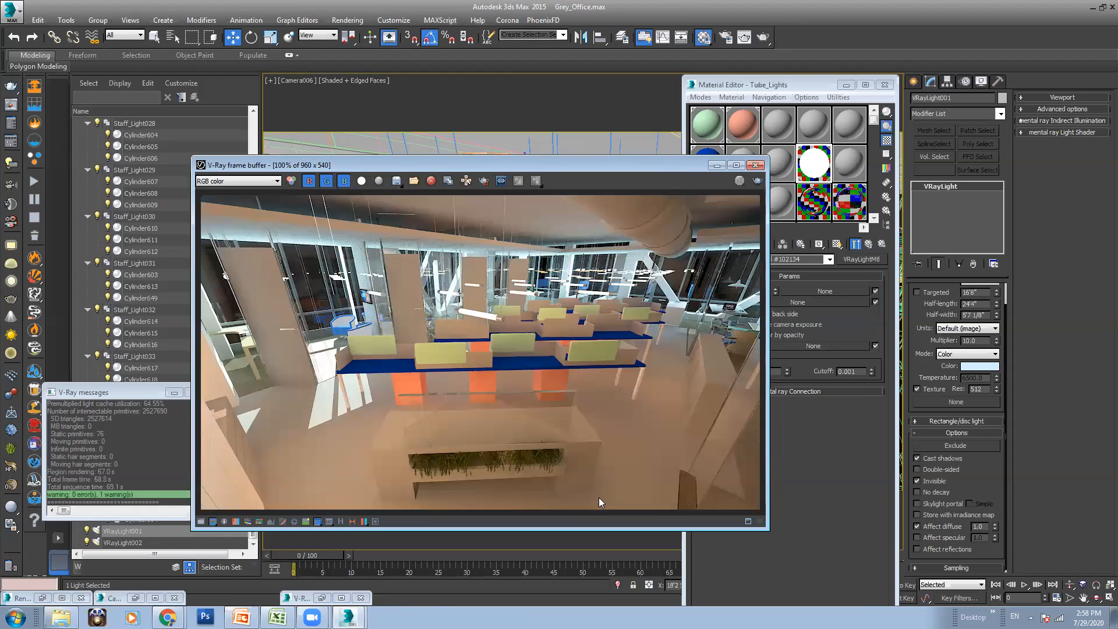
Minimize the frame buffer and Material Editor, and switch the viewport to Camera005
left_click_drag(677, 302, 665, 163)
left_click(716, 166)
left_click(844, 85)
left_click(556, 220)
key("c")
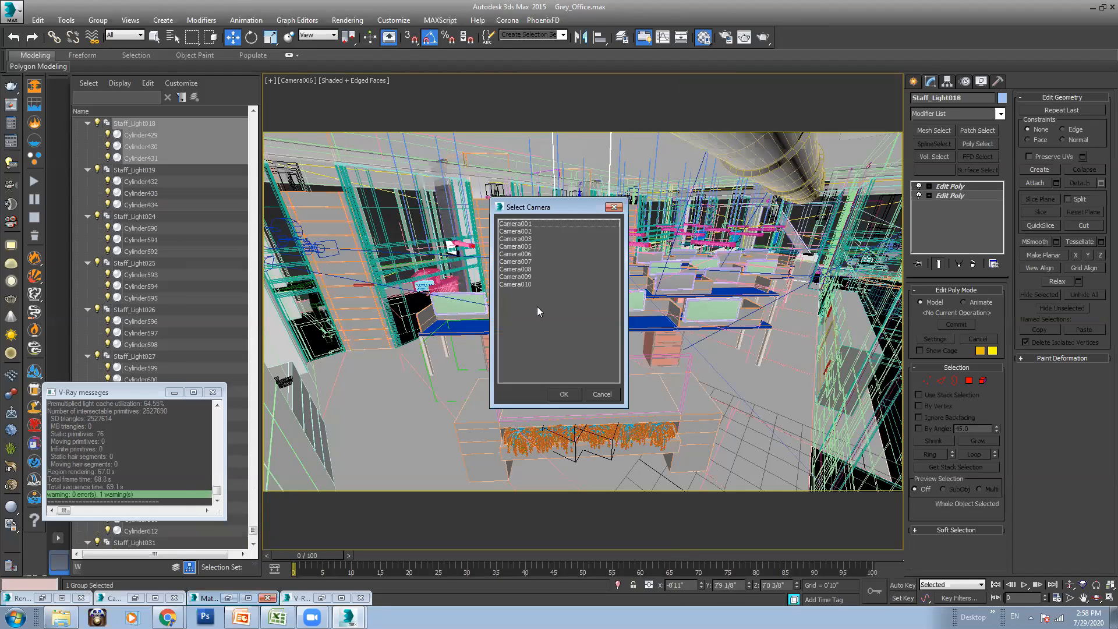
double_click(521, 247)
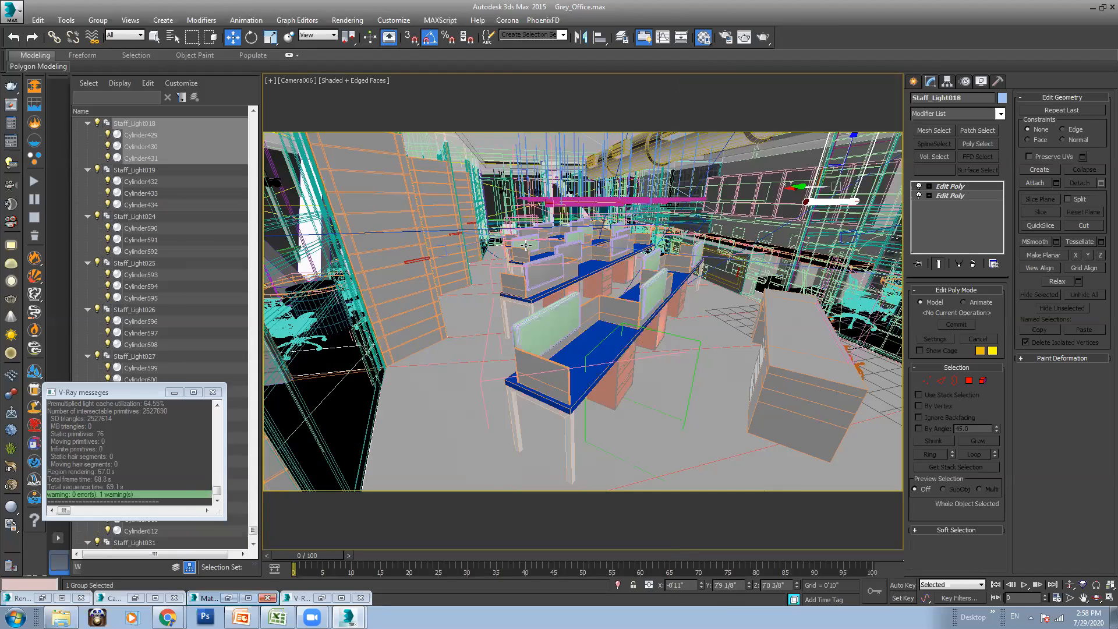
Render the Camera005 view and bring up the V-Ray frame buffer to watch it
left_click(761, 38)
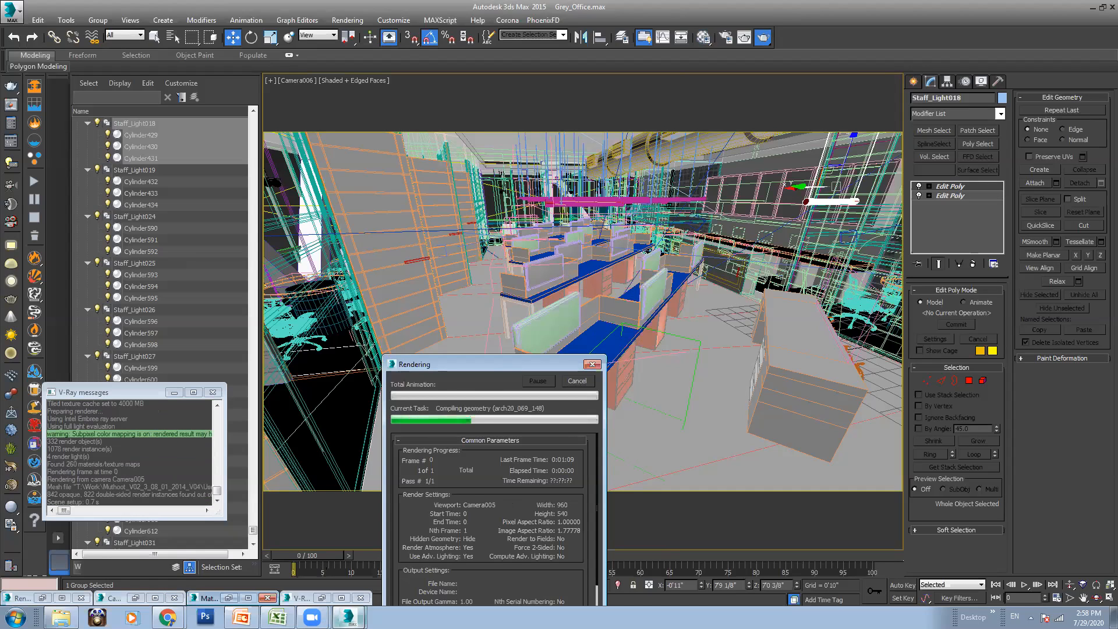
mouse_move(349, 616)
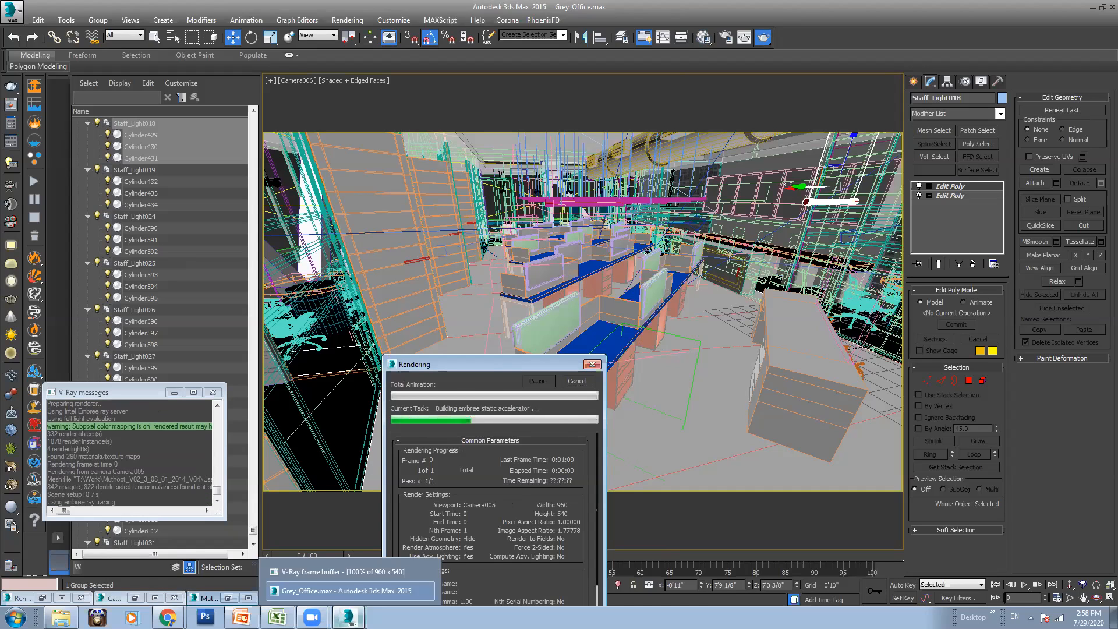
left_click(351, 572)
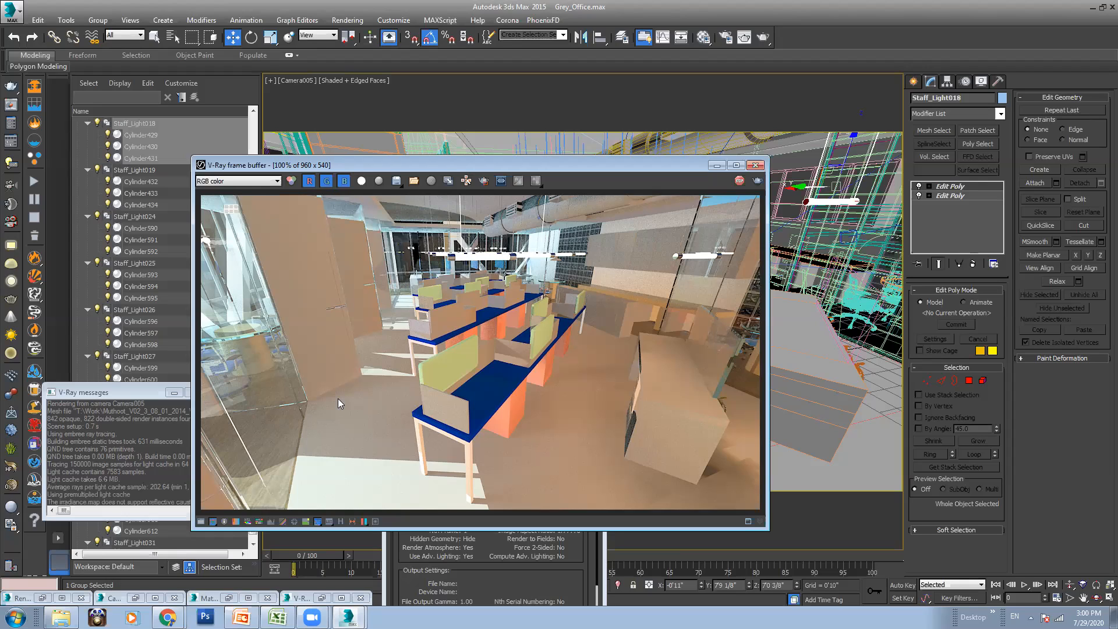
Close the minimized tool windows, including the Material Editor, leaving the V-Ray frame buffer open
left_click(87, 598)
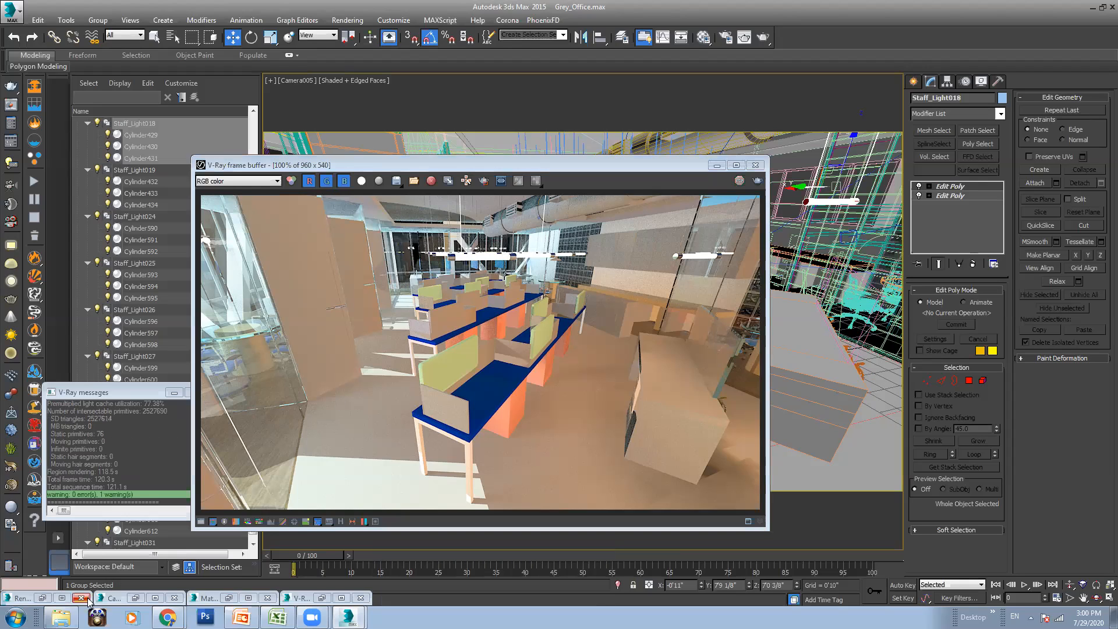
left_click(175, 599)
left_click(267, 598)
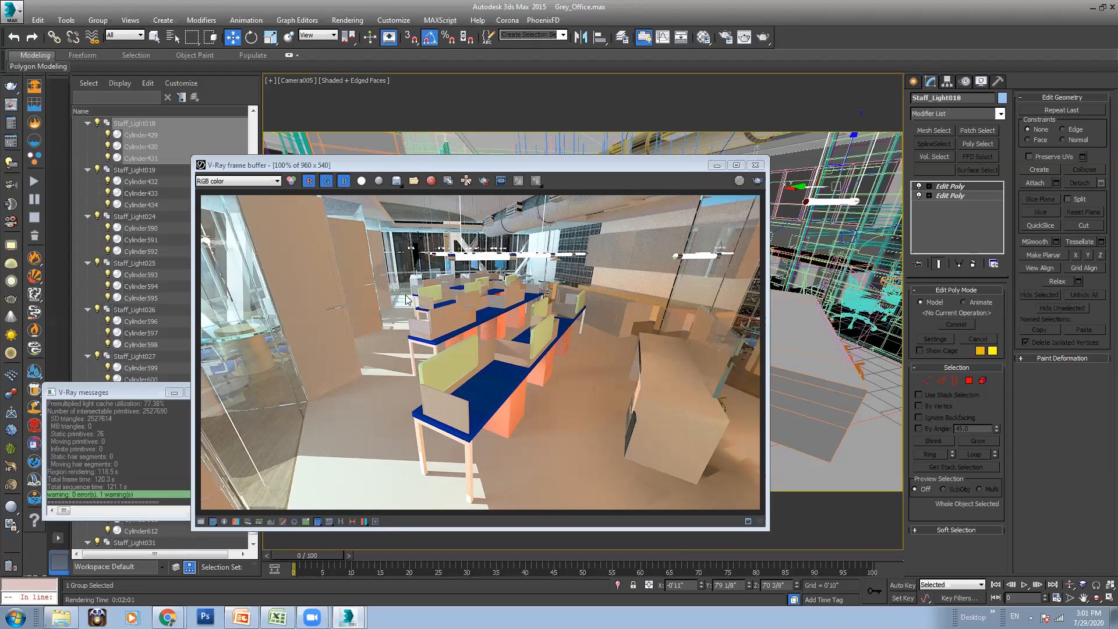
Enable ambient occlusion and the irradiance map's detail enhancement in the V-Ray global illumination settings
left_click(725, 37)
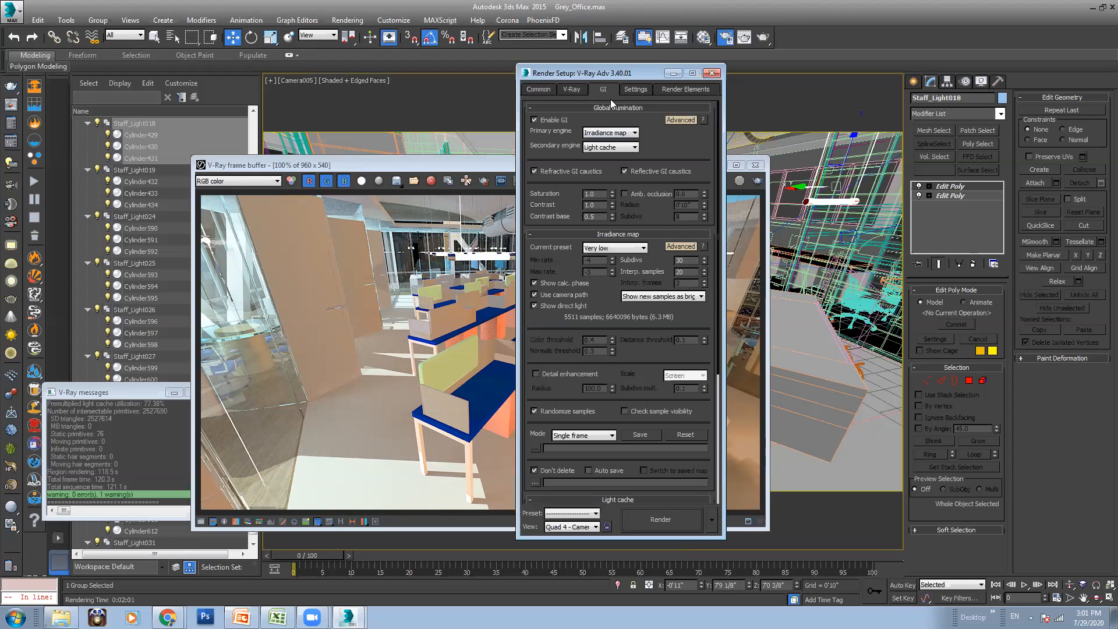
left_click(646, 194)
left_click_drag(635, 366, 636, 316)
left_click(564, 324)
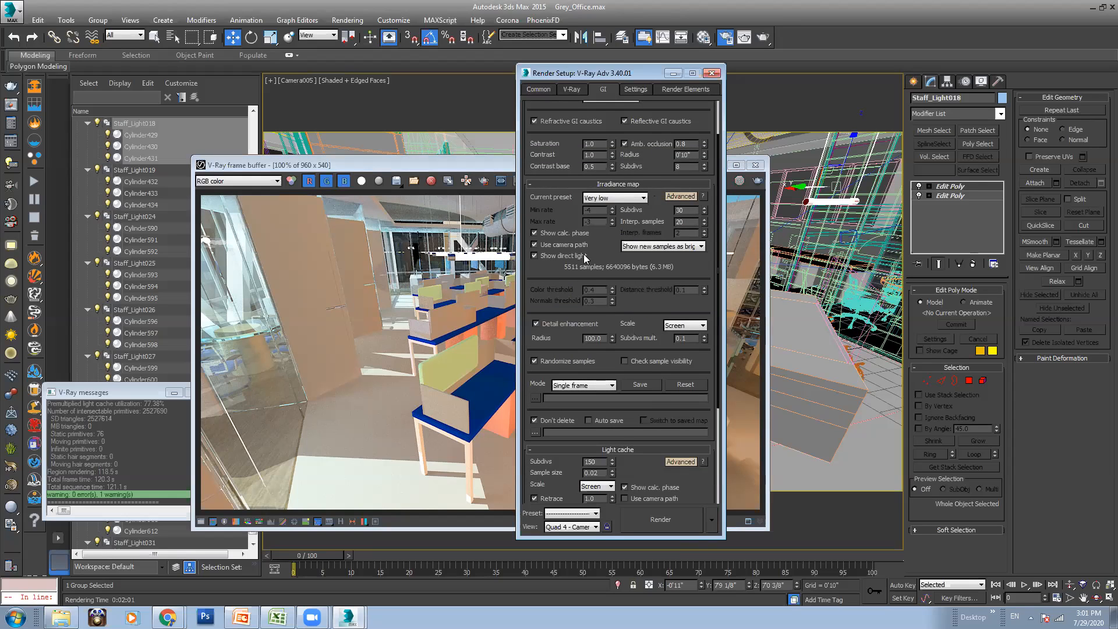
Duplicate the current Camera005 render to the MAX frame buffer and move the copy off the V-Ray frame buffer
left_click(460, 285)
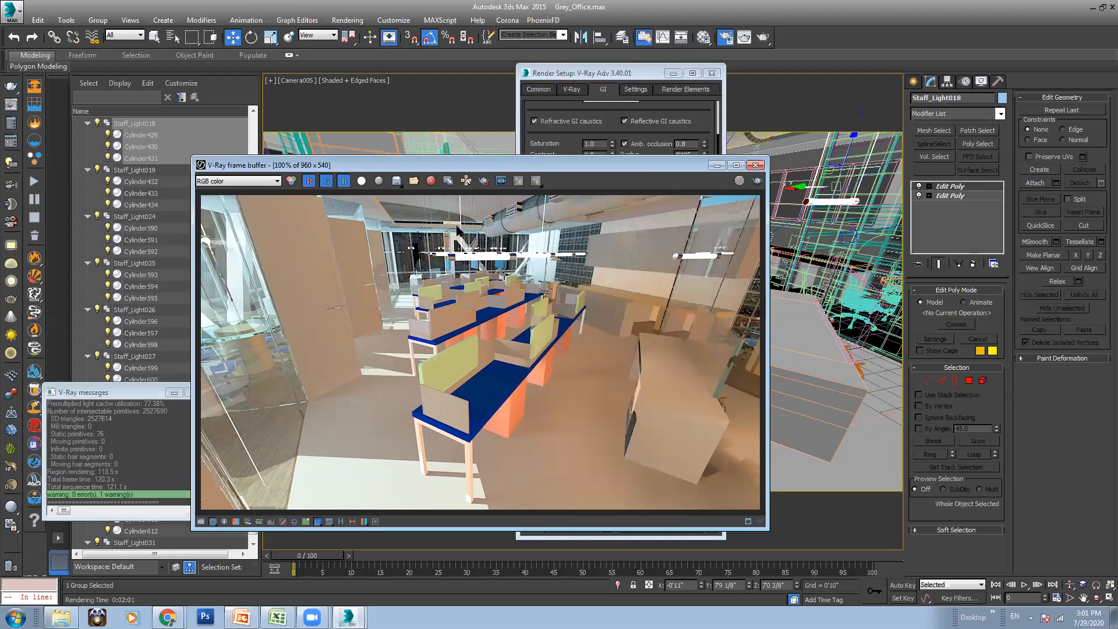
left_click(449, 182)
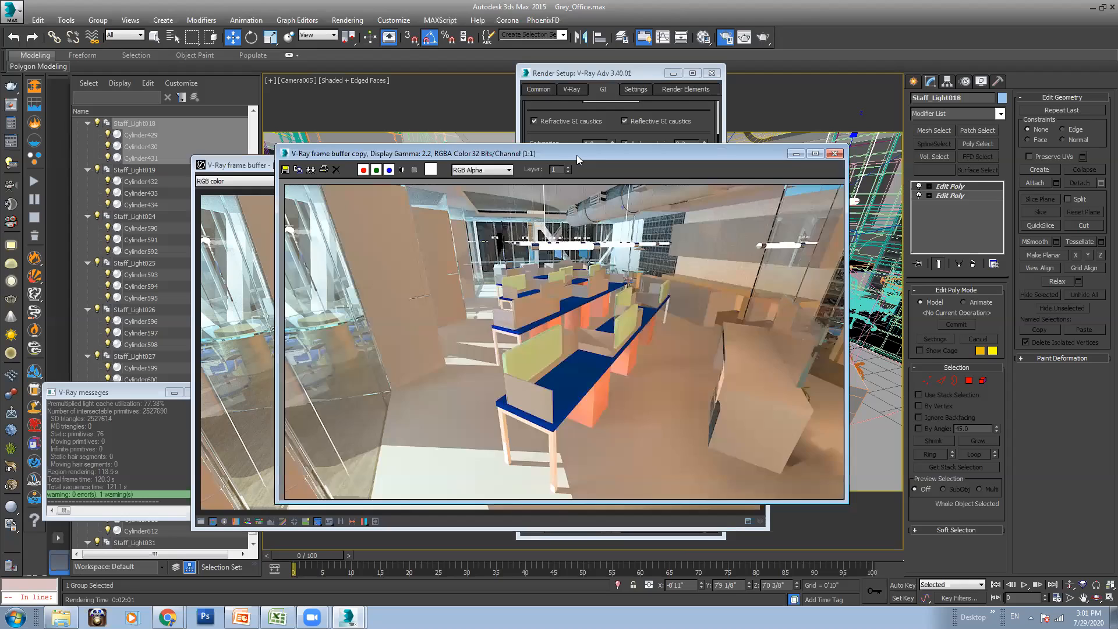
left_click_drag(577, 155, 739, 188)
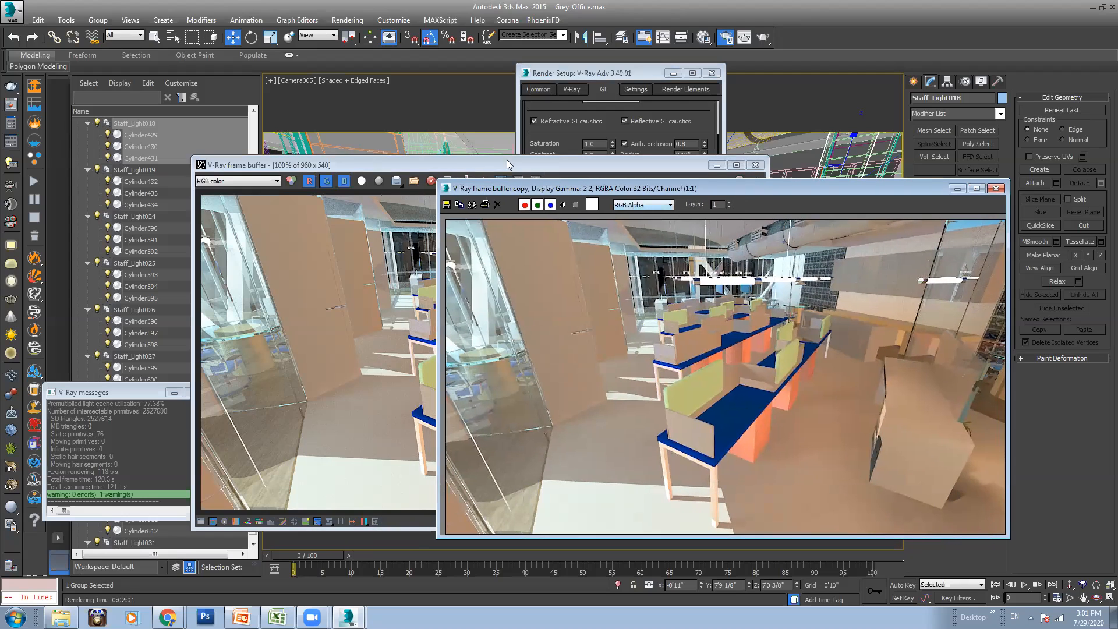
Arrange the V-Ray frame buffer and the copied render side by side, and start rendering Camera005 again
left_click(404, 265)
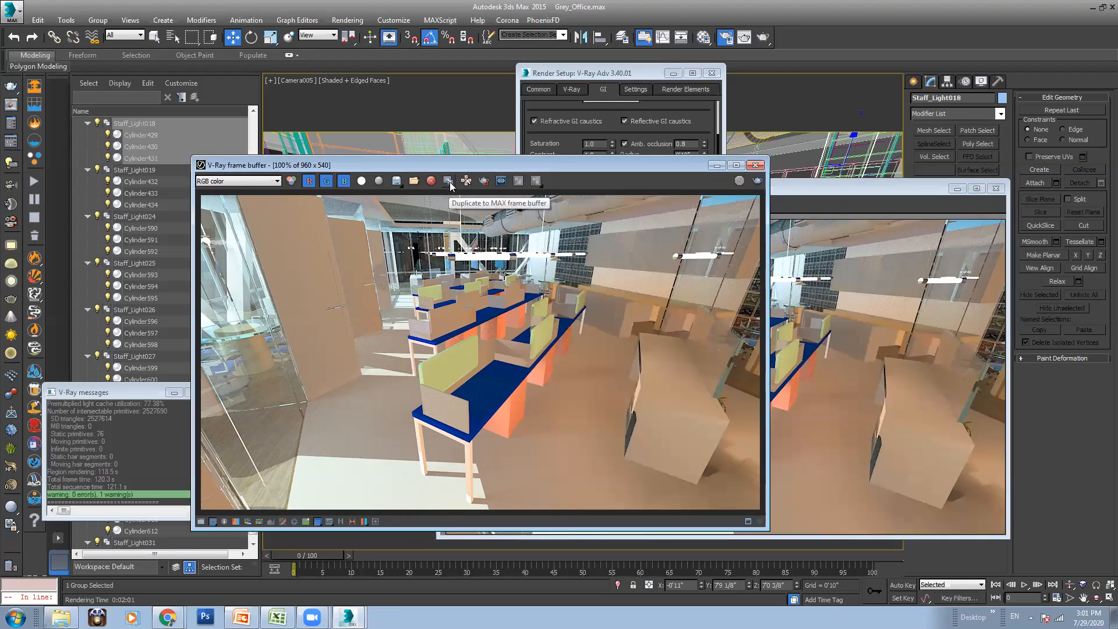
left_click_drag(561, 163, 491, 163)
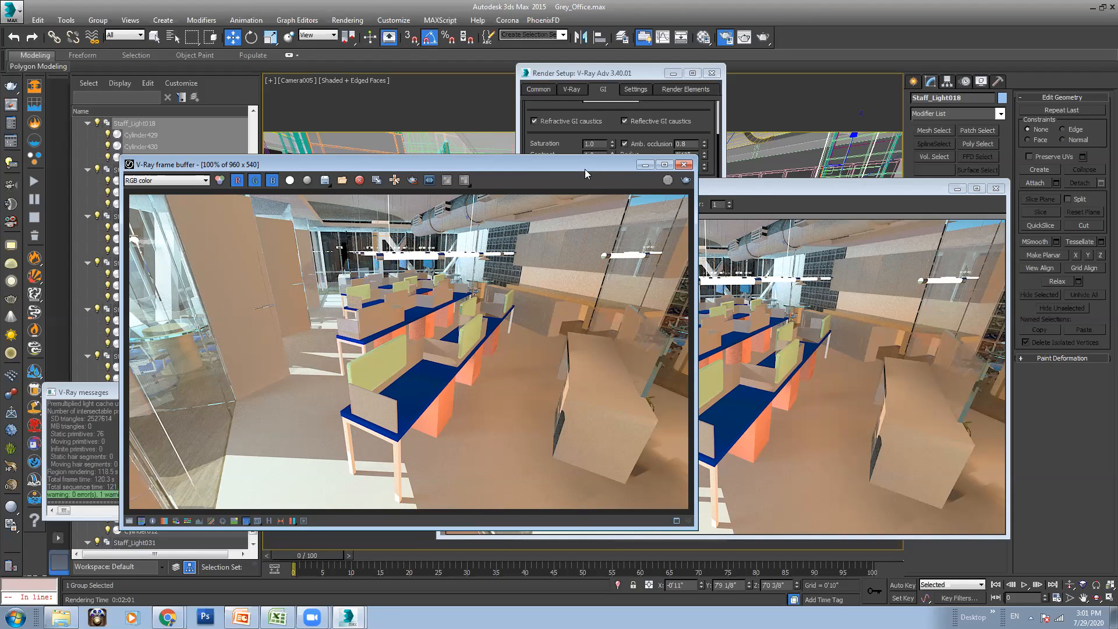
left_click_drag(584, 168, 491, 180)
left_click_drag(662, 189, 848, 190)
left_click_drag(522, 171, 520, 144)
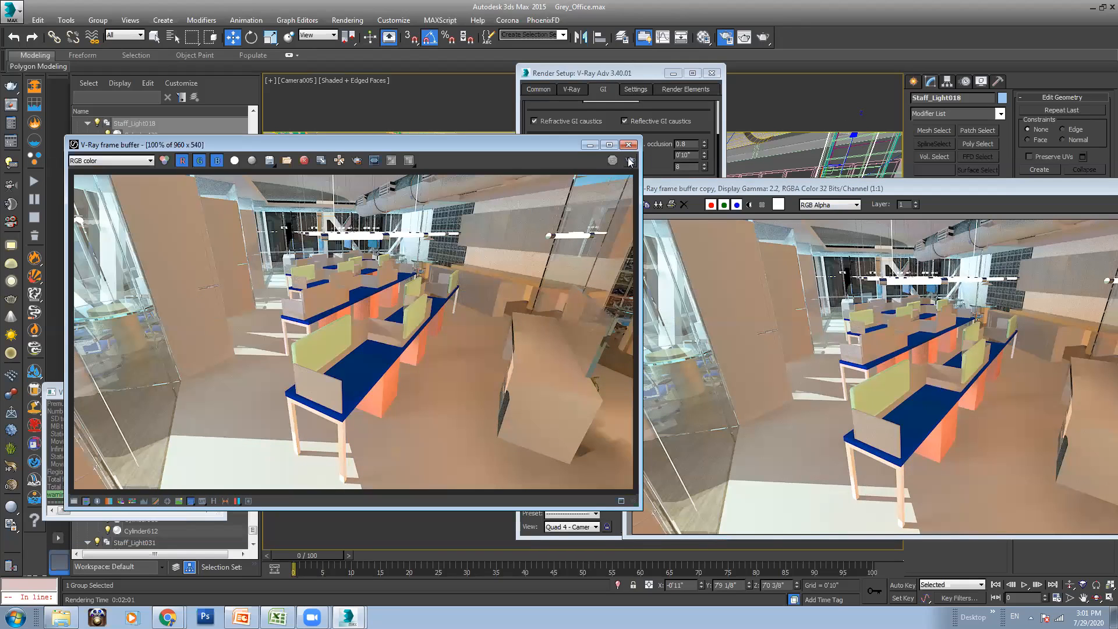
left_click(629, 160)
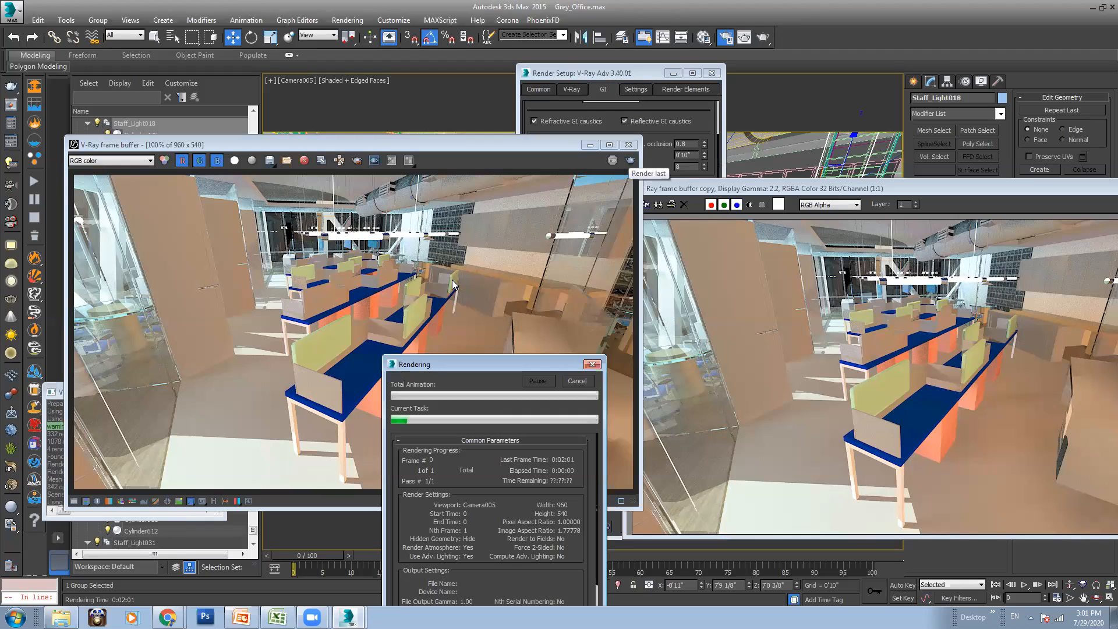